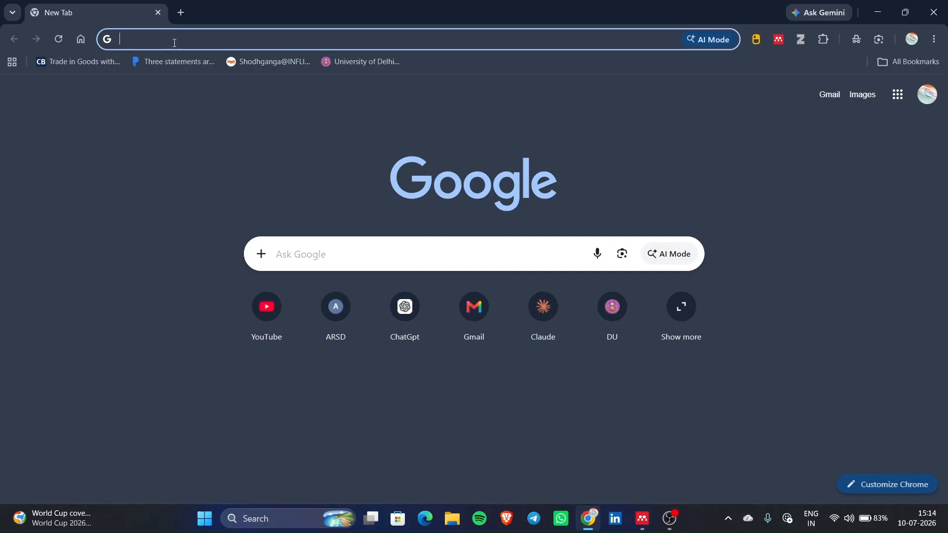
- Search Google for 'Mendeley' and open the 'Mendeley | Homepage' result
{"action": "type", "text": "Mendel"}
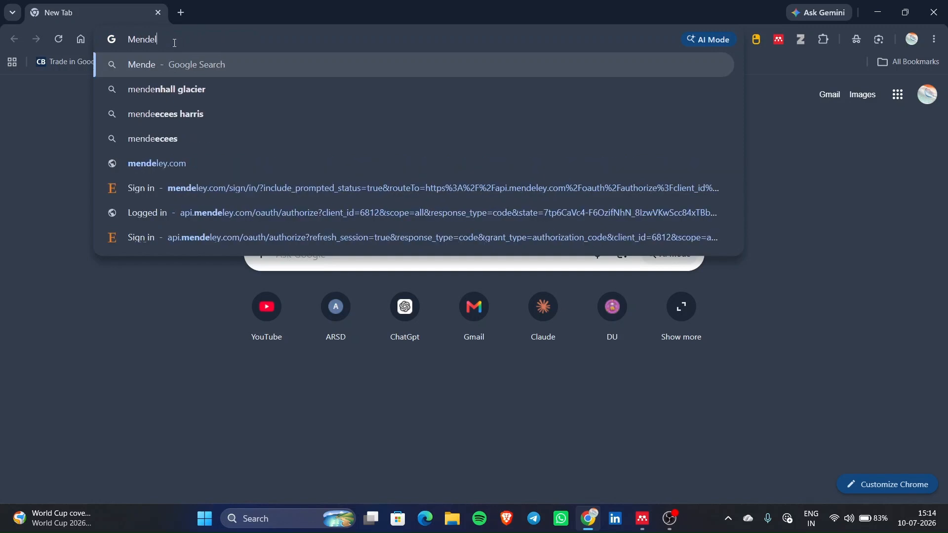
{"action": "type", "text": "ey"}
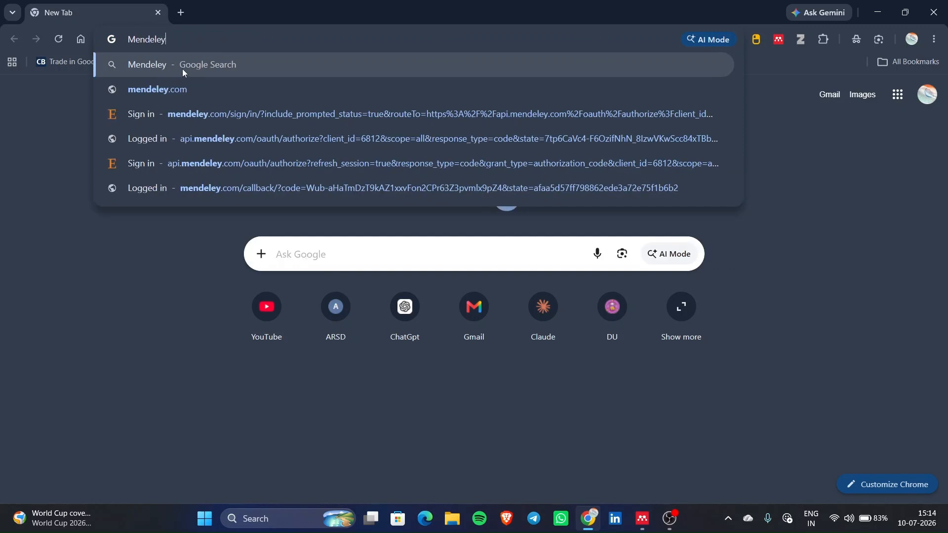
{"action": "left_click", "coordinate": [182, 69]}
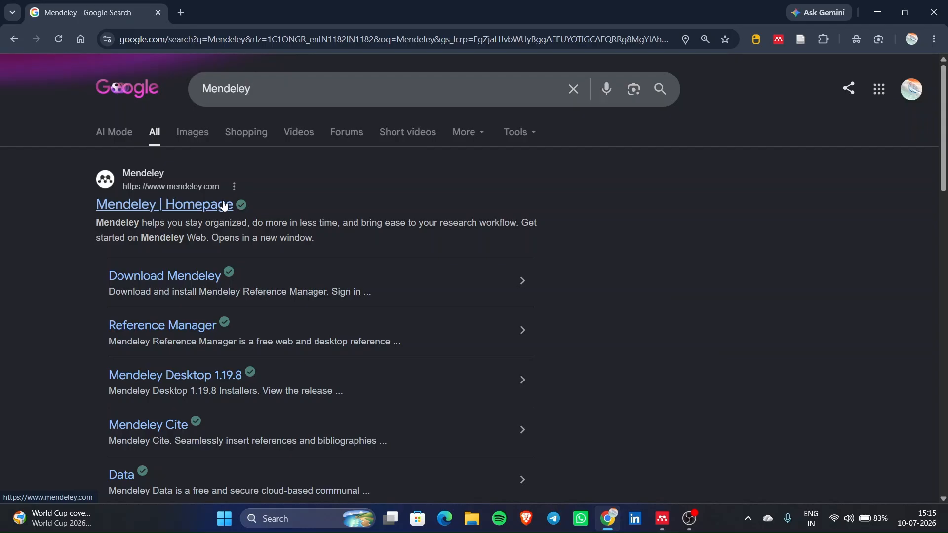
{"action": "left_click", "coordinate": [225, 206]}
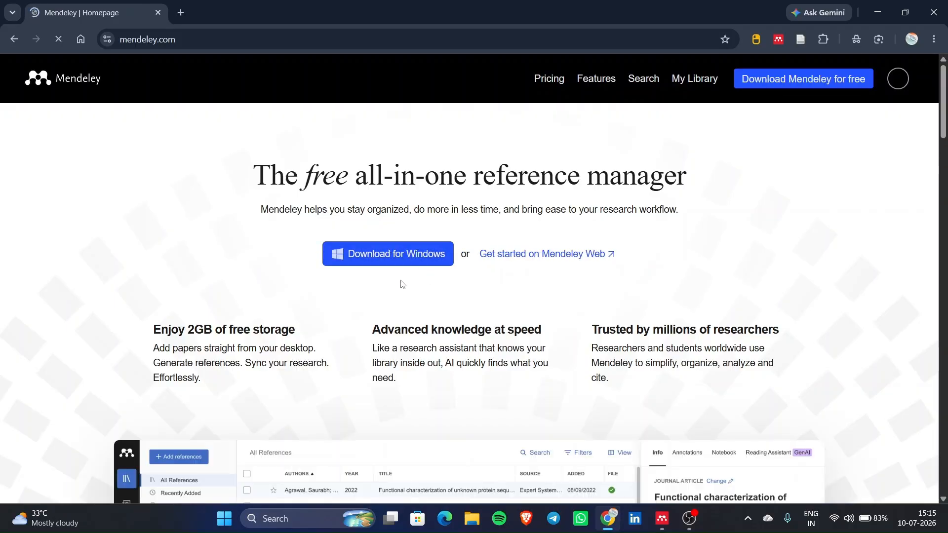
- Accept all cookies on the Mendeley website
{"action": "scroll", "coordinate": [403, 284], "scroll_direction": "down", "scroll_amount": 1}
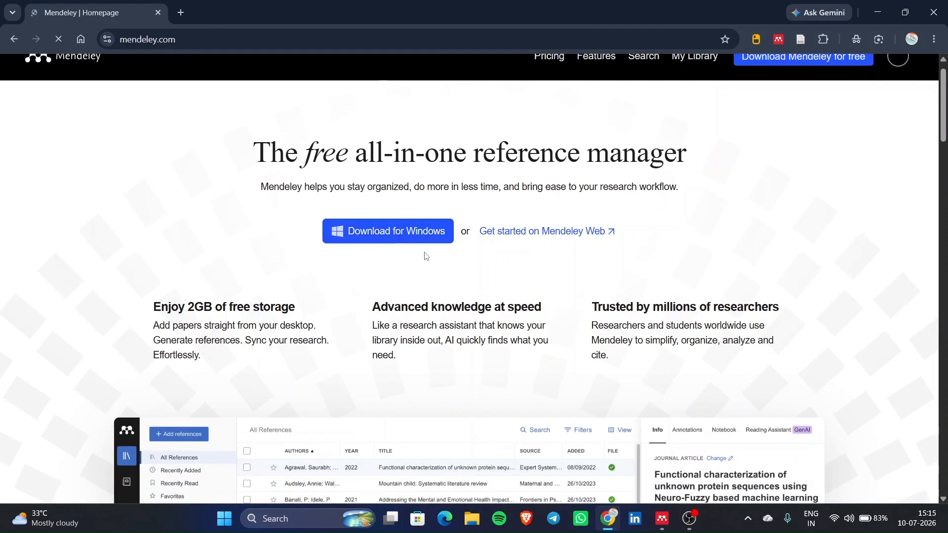
{"action": "scroll", "coordinate": [427, 257], "scroll_direction": "down", "scroll_amount": 2}
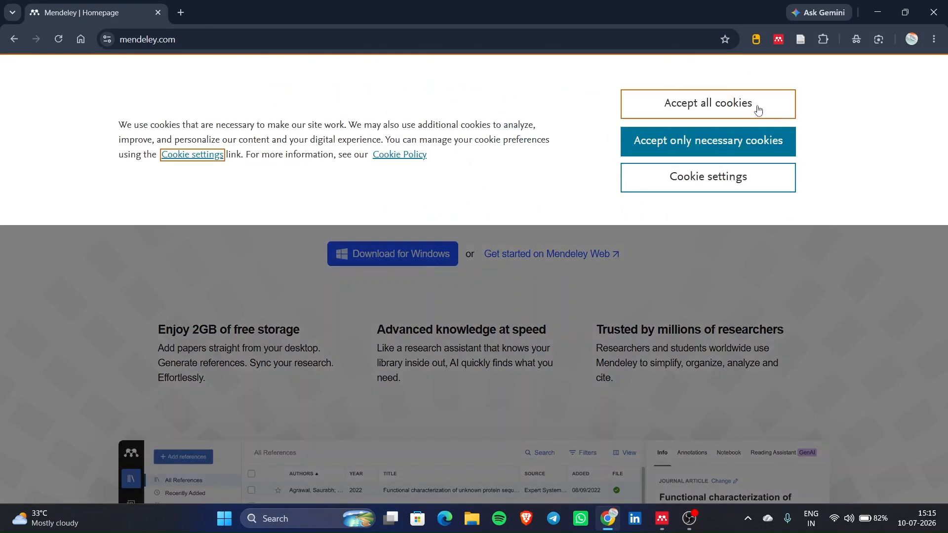
{"action": "left_click", "coordinate": [758, 105]}
{"action": "scroll", "coordinate": [668, 172], "scroll_direction": "down", "scroll_amount": 11}
{"action": "scroll", "coordinate": [667, 174], "scroll_direction": "up", "scroll_amount": 11}
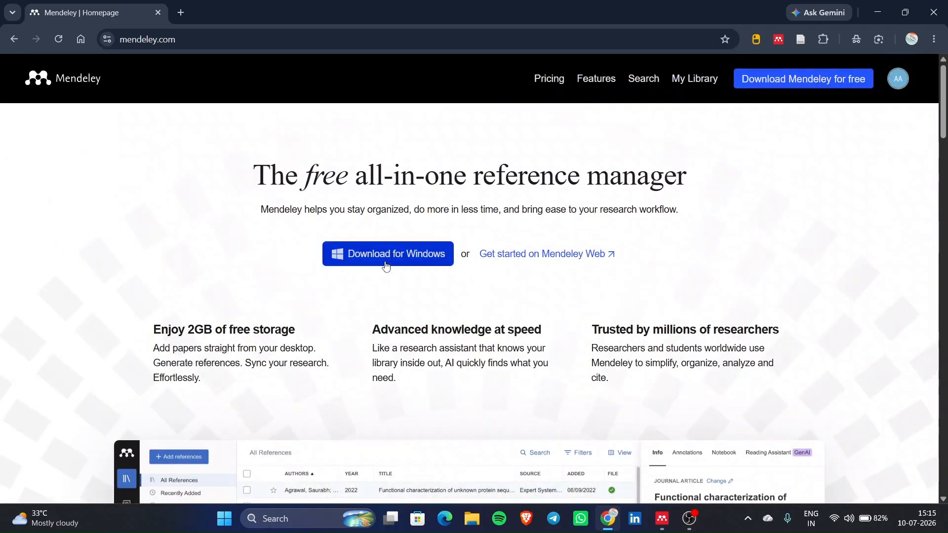
- Start the Windows installer download, then pause and cancel it, and minimize Chrome
{"action": "left_click", "coordinate": [388, 265]}
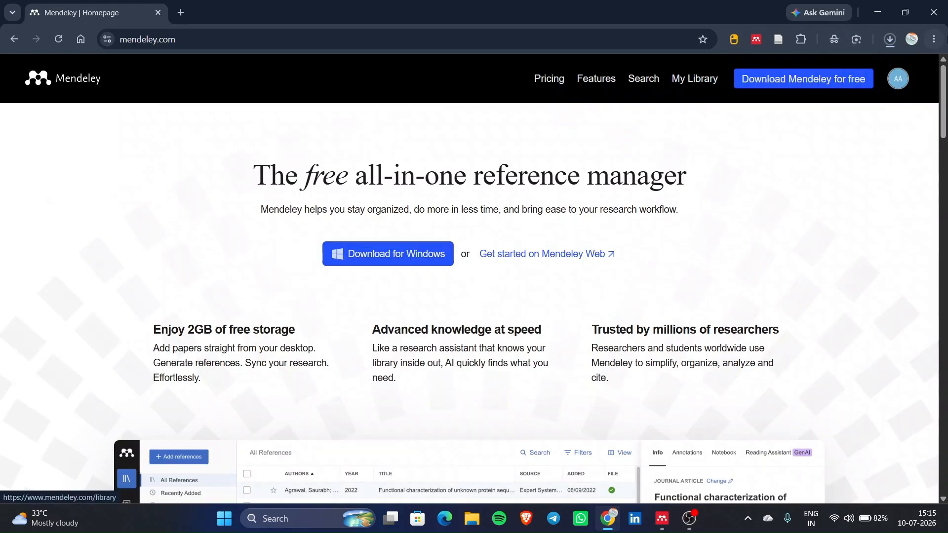
{"action": "left_click", "coordinate": [890, 39]}
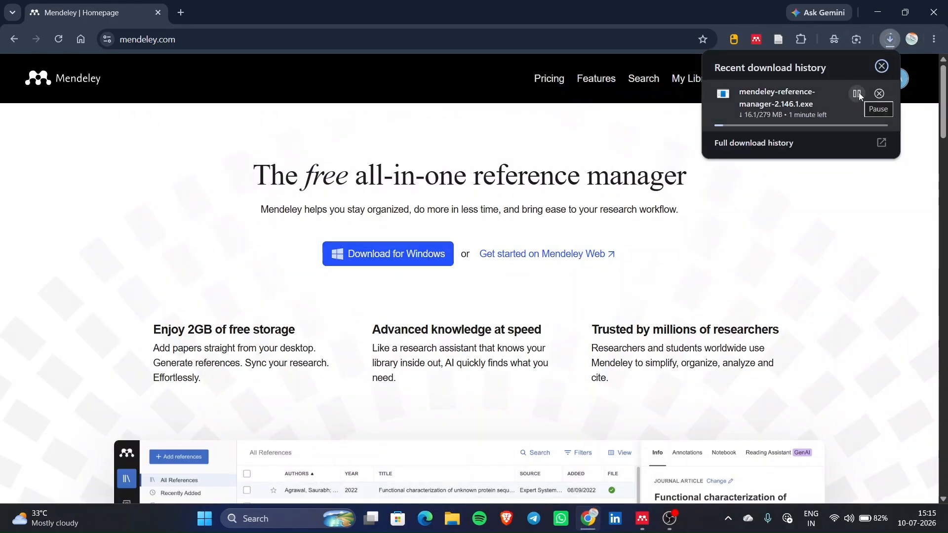
{"action": "left_click", "coordinate": [858, 93]}
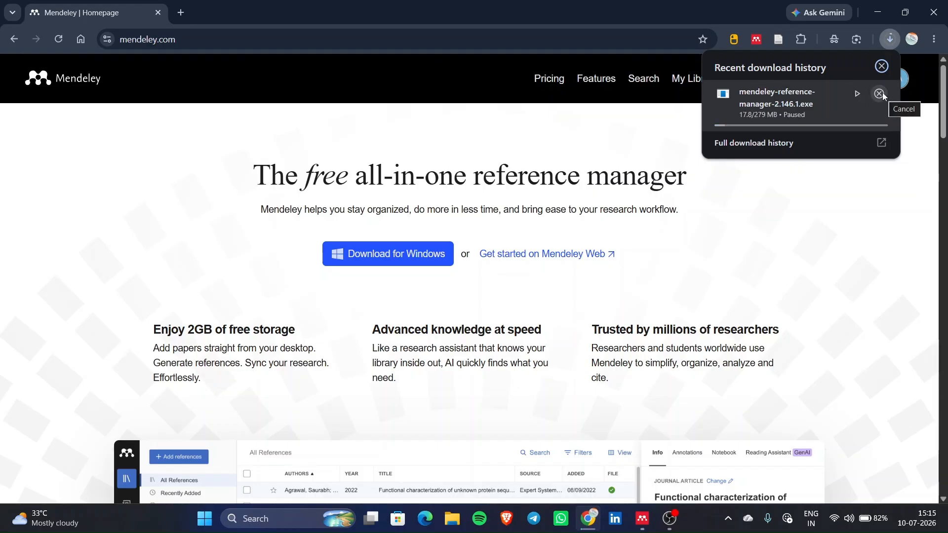
{"action": "left_click", "coordinate": [879, 93]}
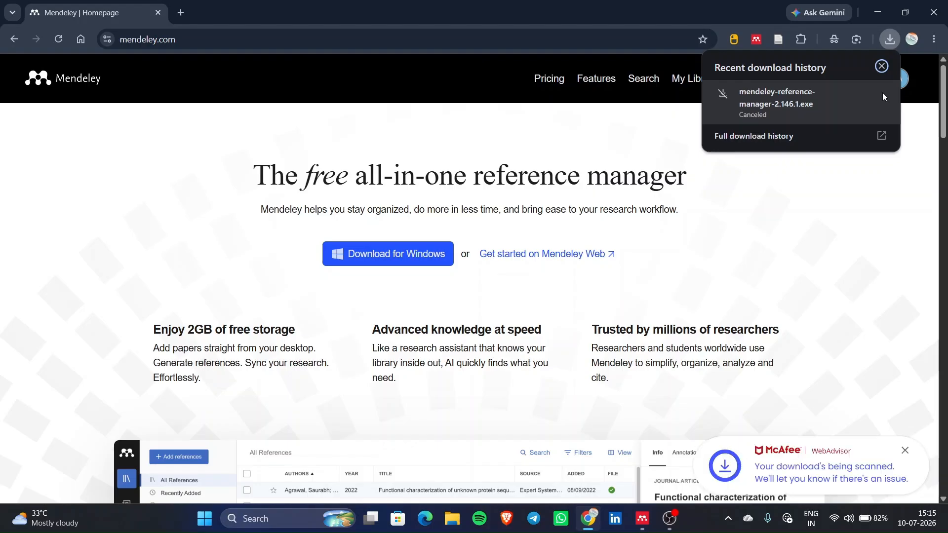
{"action": "left_click", "coordinate": [878, 13]}
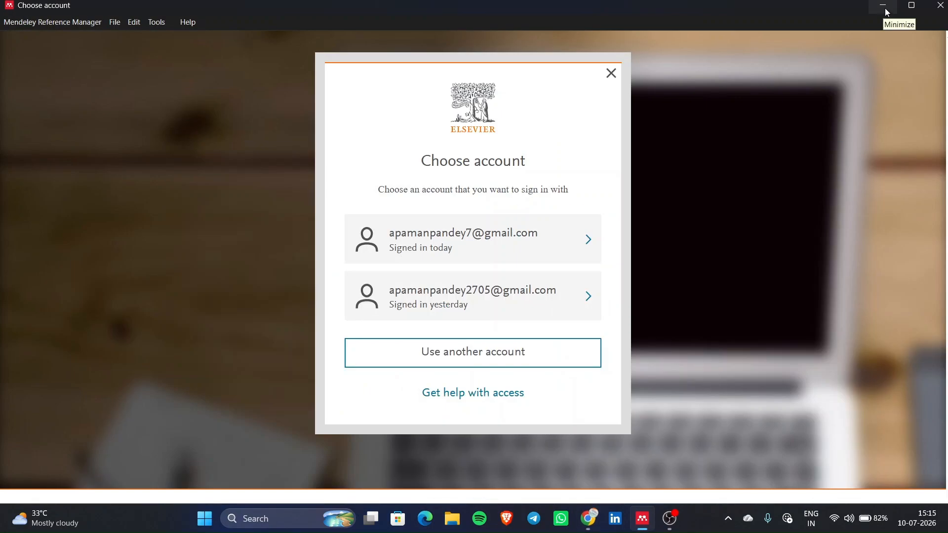
- Bring the Mendeley account window back and sign in with the second saved account
{"action": "left_click", "coordinate": [884, 8]}
{"action": "left_click", "coordinate": [881, 6]}
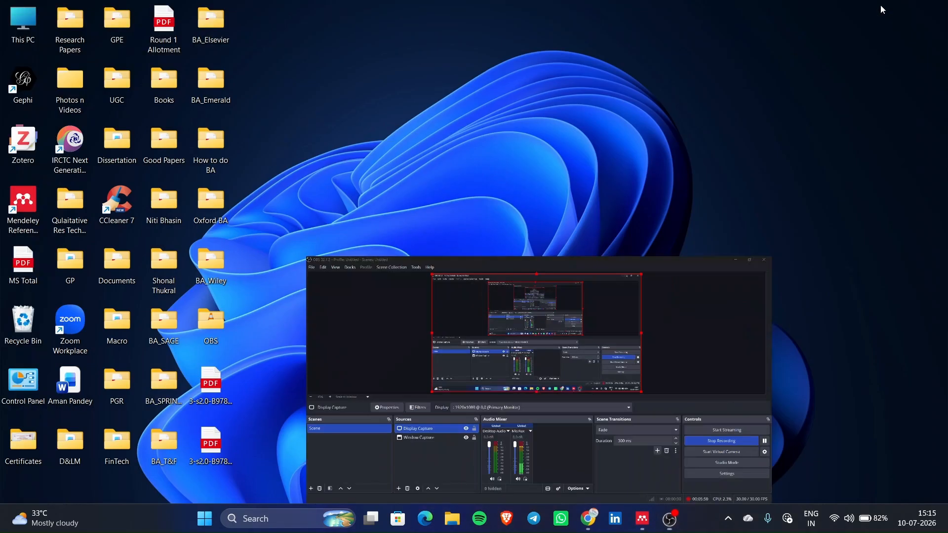
{"action": "mouse_move", "coordinate": [650, 532]}
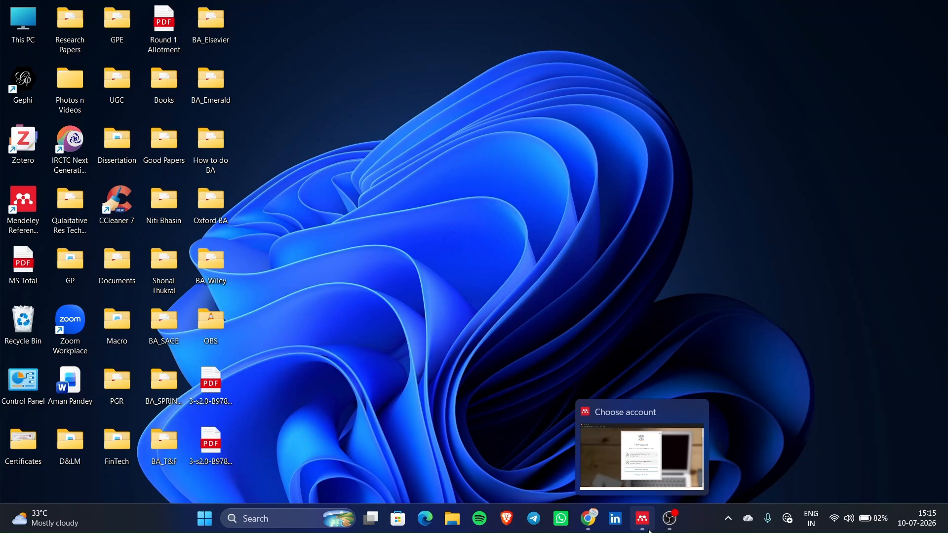
{"action": "left_click", "coordinate": [644, 519]}
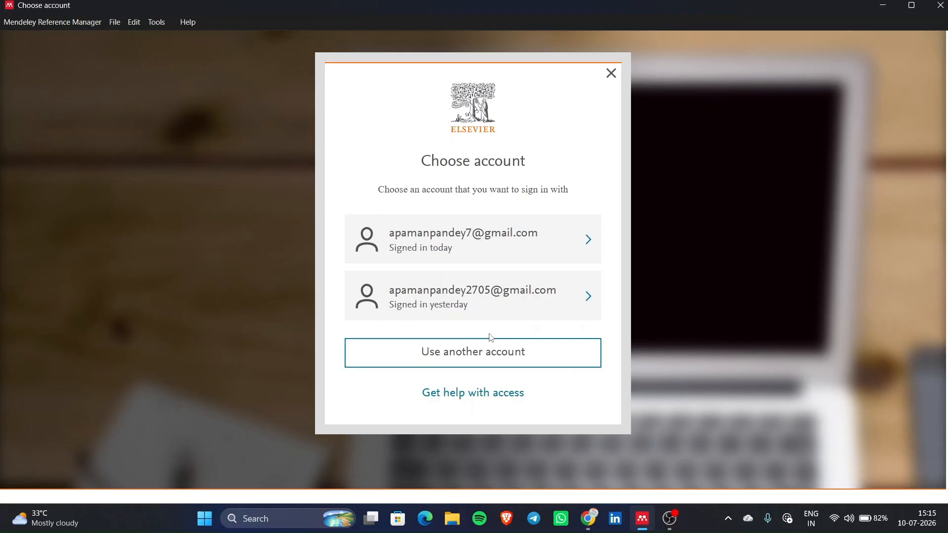
{"action": "left_click", "coordinate": [553, 310]}
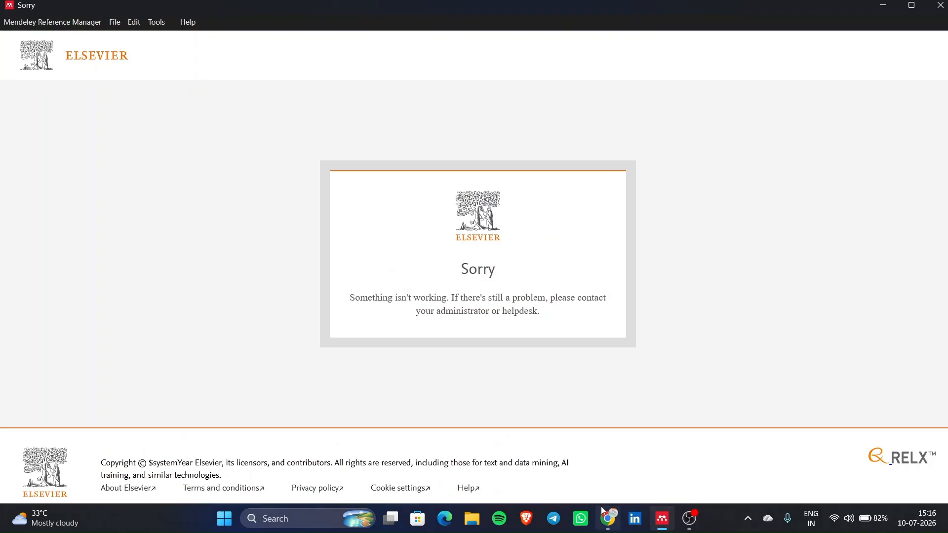
- Close the errored Mendeley window and relaunch Mendeley Reference Manager from the taskbar
{"action": "mouse_move", "coordinate": [601, 509]}
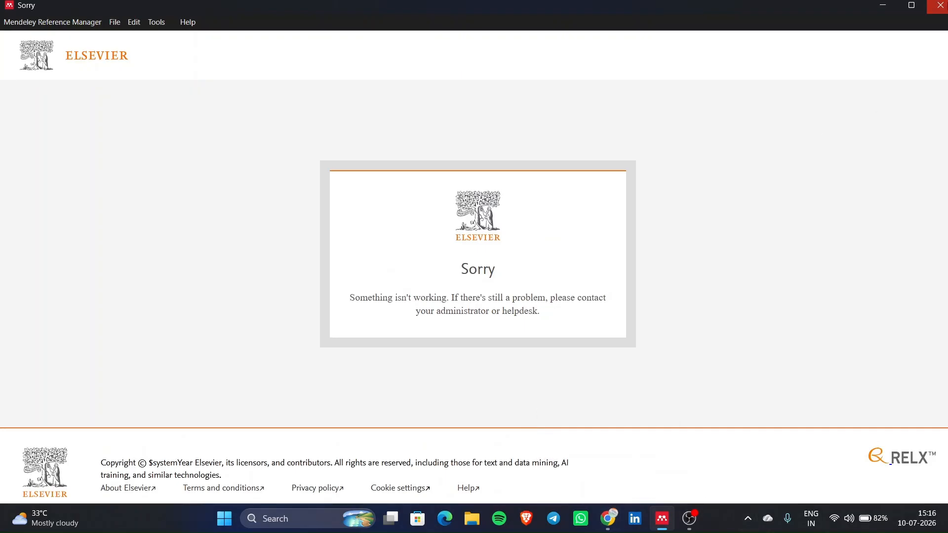
{"action": "left_click", "coordinate": [940, 5]}
{"action": "left_click", "coordinate": [662, 518]}
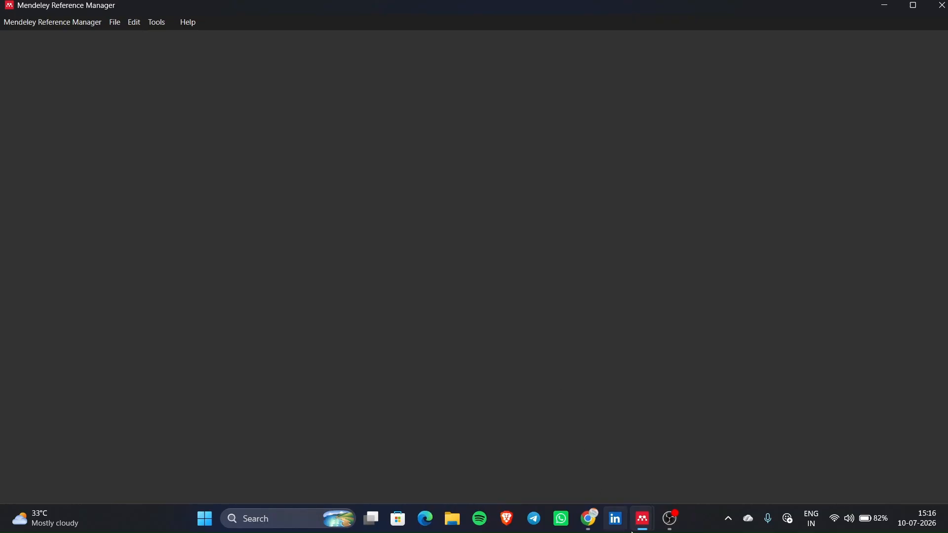
{"action": "mouse_move", "coordinate": [646, 513]}
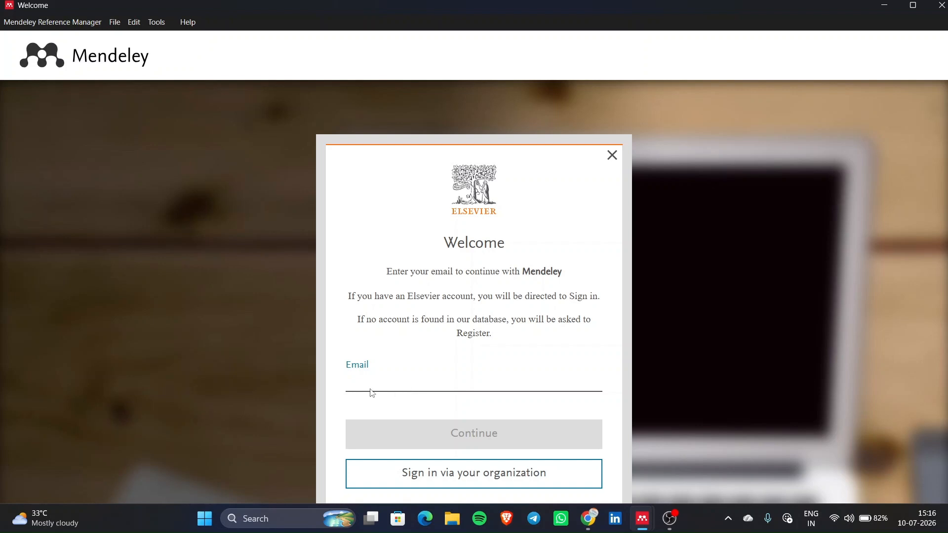
- Sign in with the account email and password
{"action": "scroll", "coordinate": [372, 392], "scroll_direction": "down", "scroll_amount": 2}
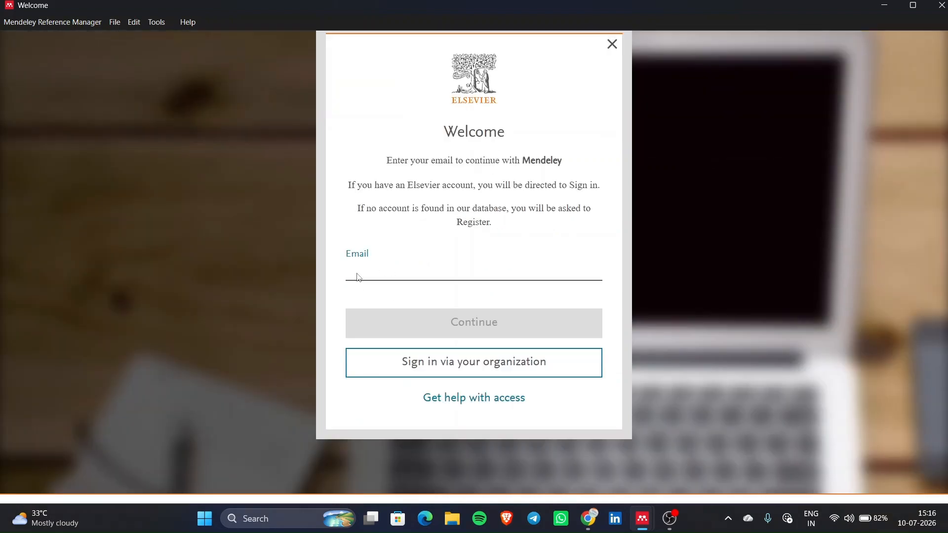
{"action": "left_click", "coordinate": [358, 273]}
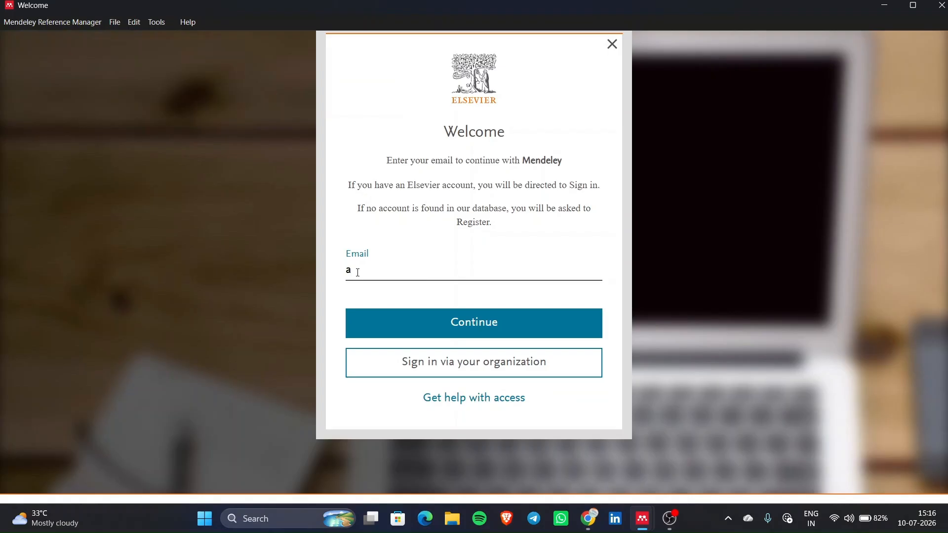
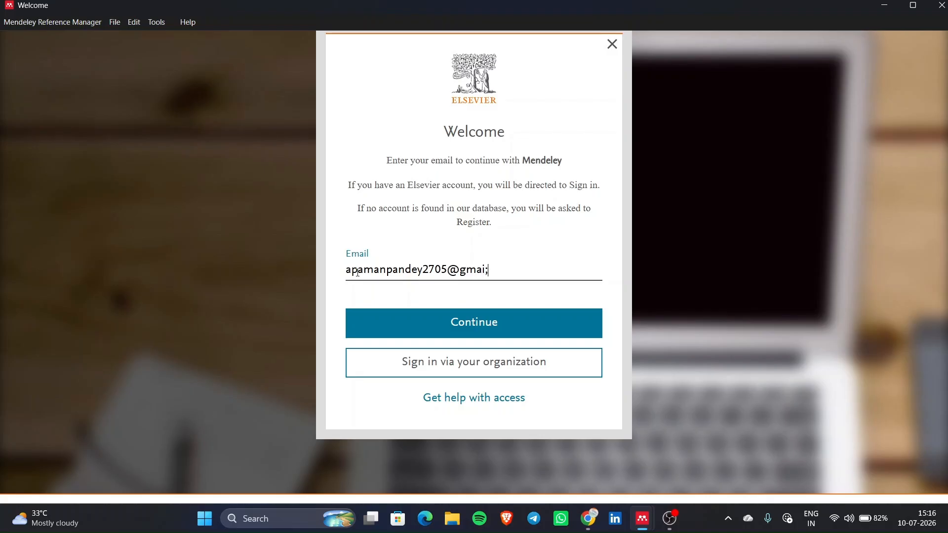
{"action": "key", "text": "Return"}
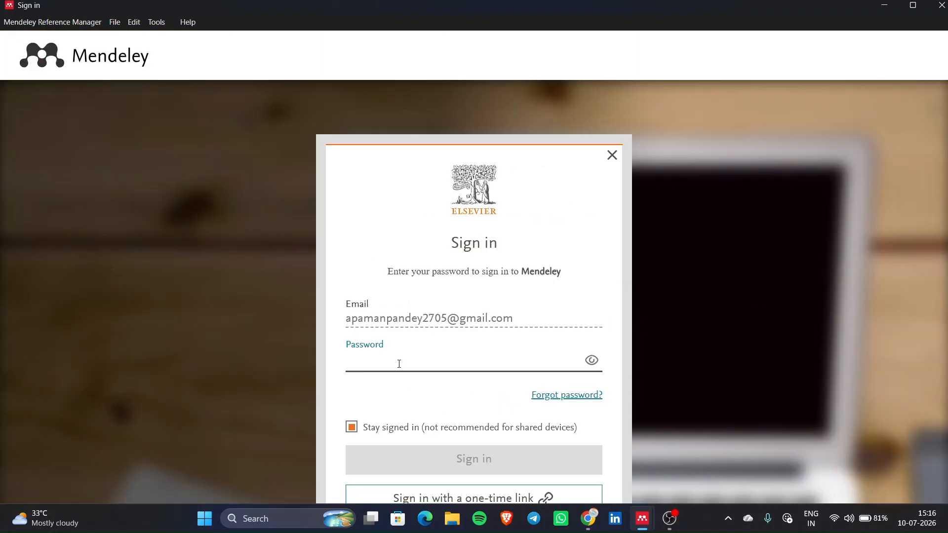
{"action": "scroll", "coordinate": [399, 364], "scroll_direction": "down", "scroll_amount": 1}
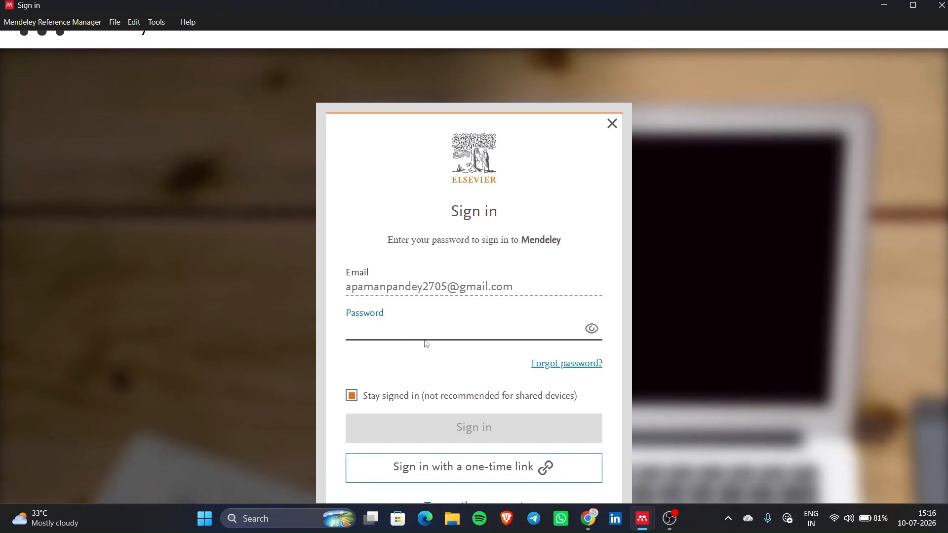
{"action": "type", "text": "•••••"}
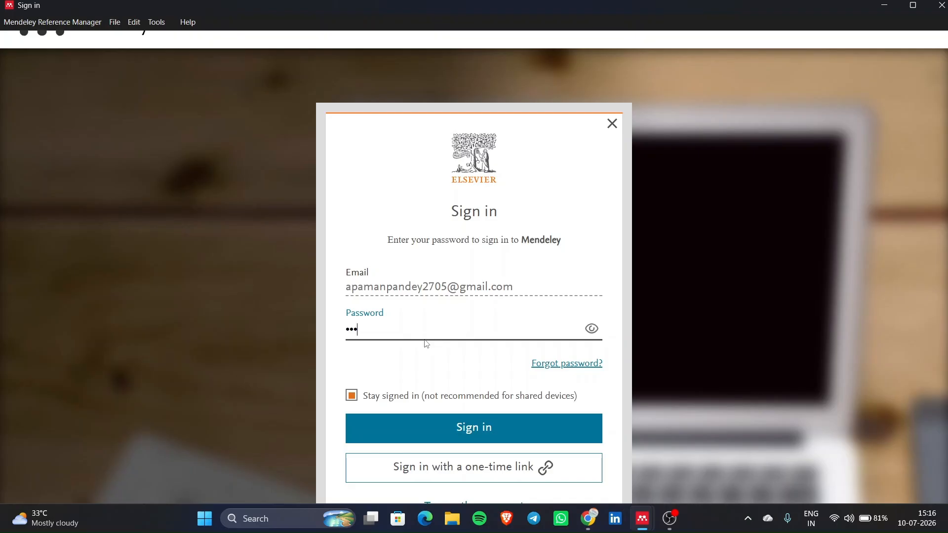
{"action": "type", "text": "•••"}
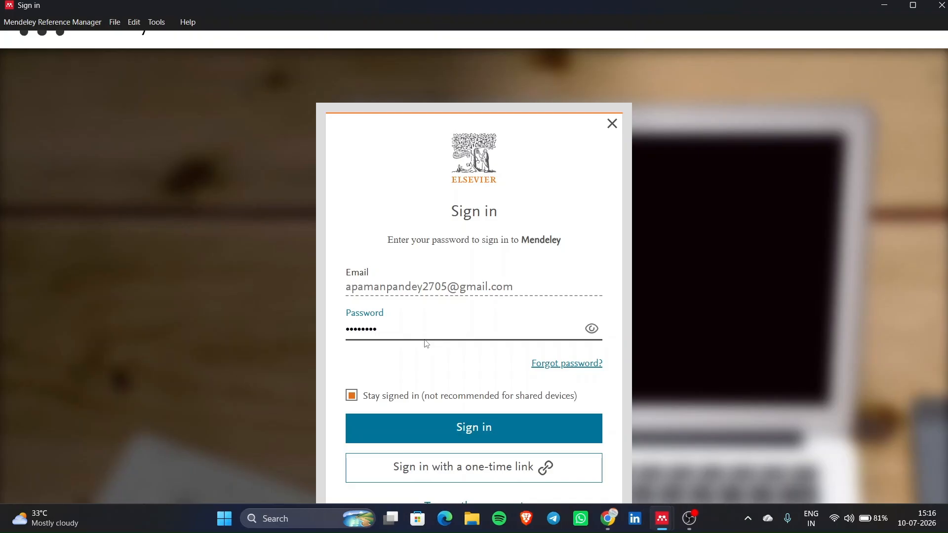
{"action": "type", "text": "•••••••••"}
{"action": "left_click", "coordinate": [456, 436]}
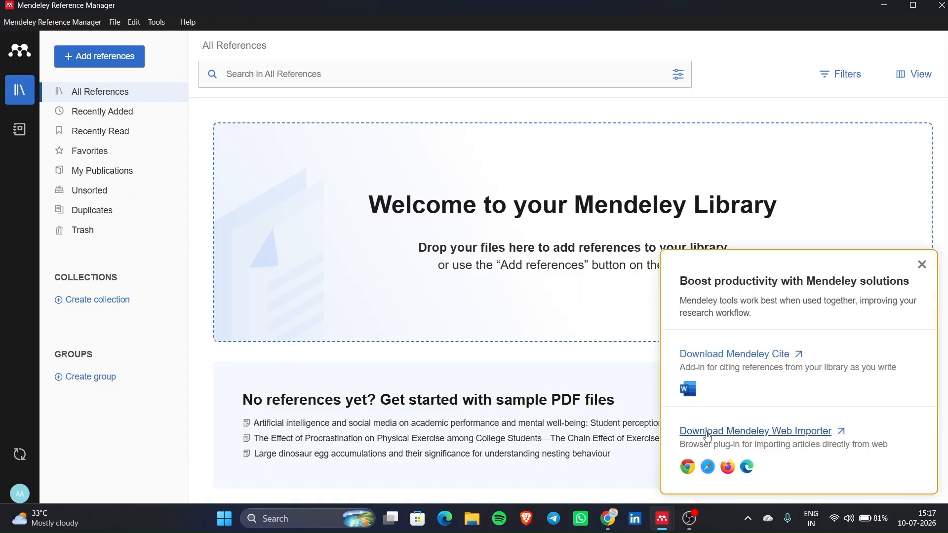
- Dismiss the Mendeley solutions promo panel, then restore and re-maximize the window
{"action": "left_click", "coordinate": [922, 265]}
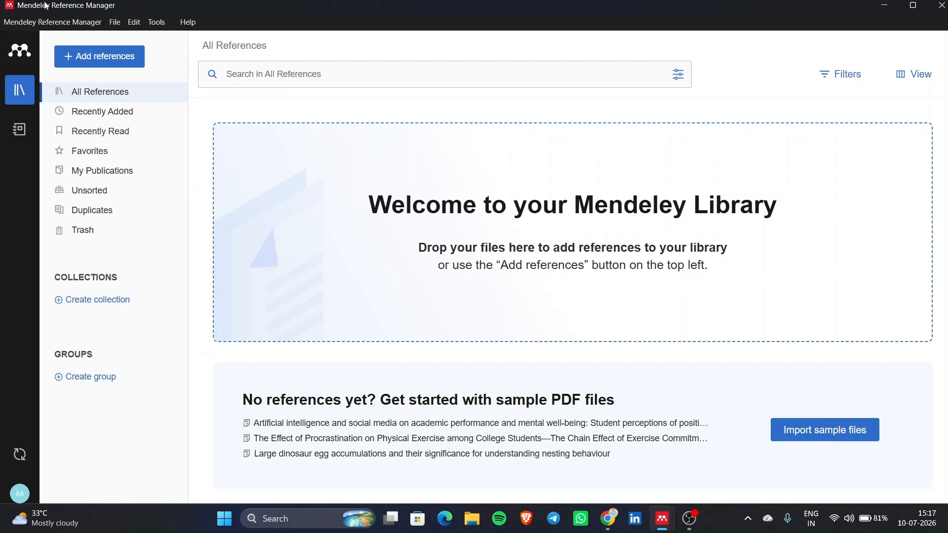
{"action": "left_click_drag", "start_coordinate": [45, 6], "coordinate": [6, 1]}
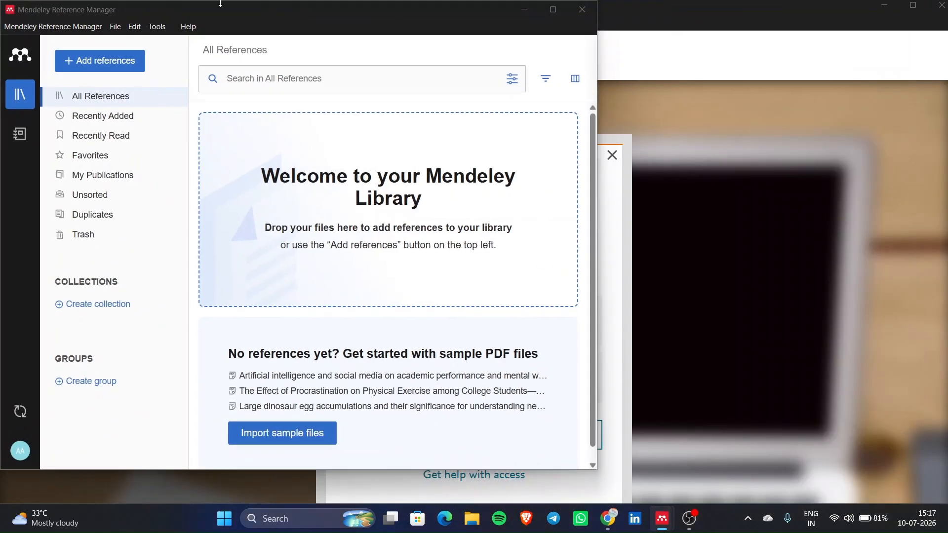
{"action": "left_click", "coordinate": [558, 12]}
{"action": "left_click", "coordinate": [559, 11]}
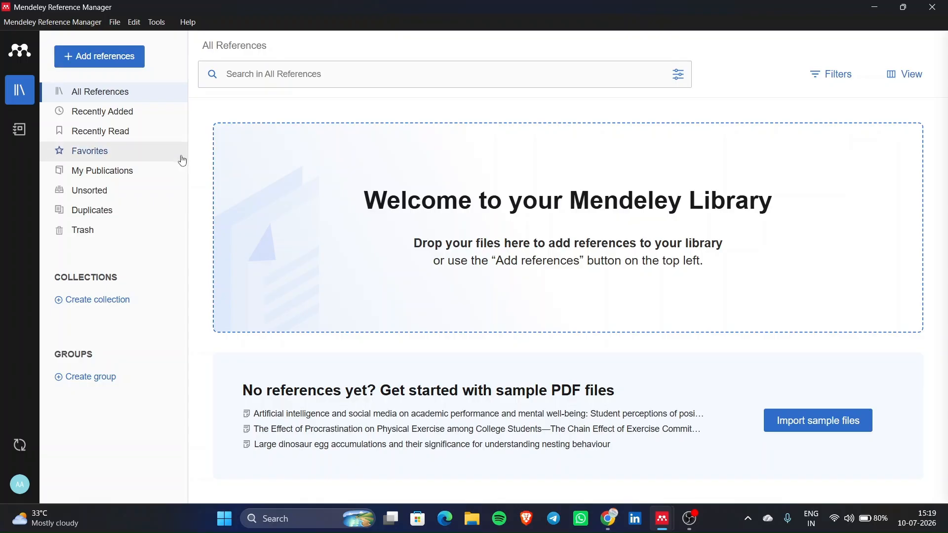
- Check Recently Added, Recently Read, Favorites and My Publications, then view Duplicates
{"action": "left_click", "coordinate": [132, 112]}
{"action": "left_click", "coordinate": [127, 141]}
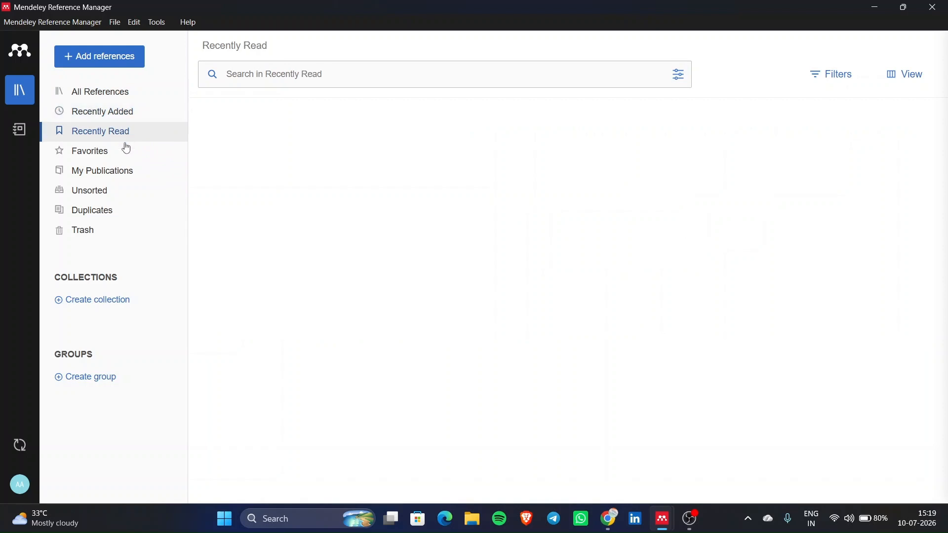
{"action": "left_click", "coordinate": [116, 154]}
{"action": "left_click", "coordinate": [128, 181]}
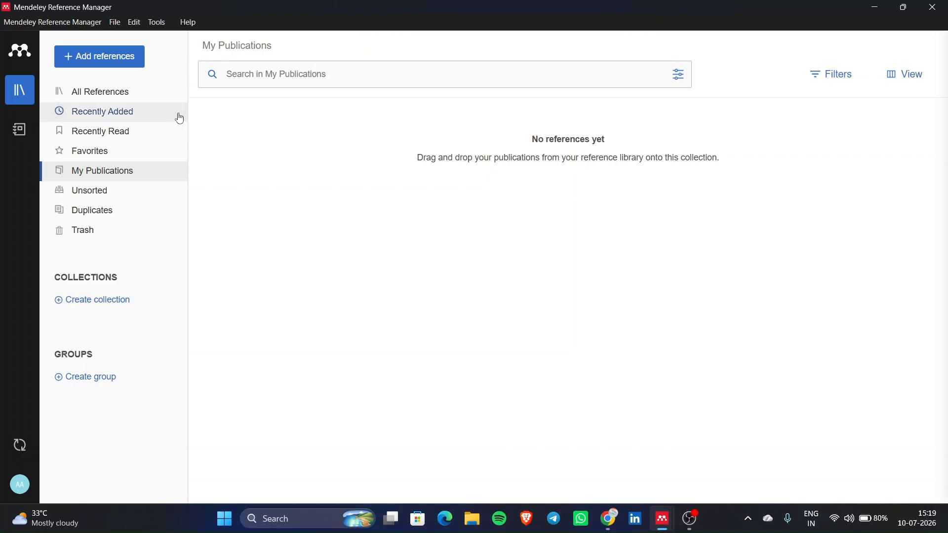
{"action": "left_click", "coordinate": [160, 215]}
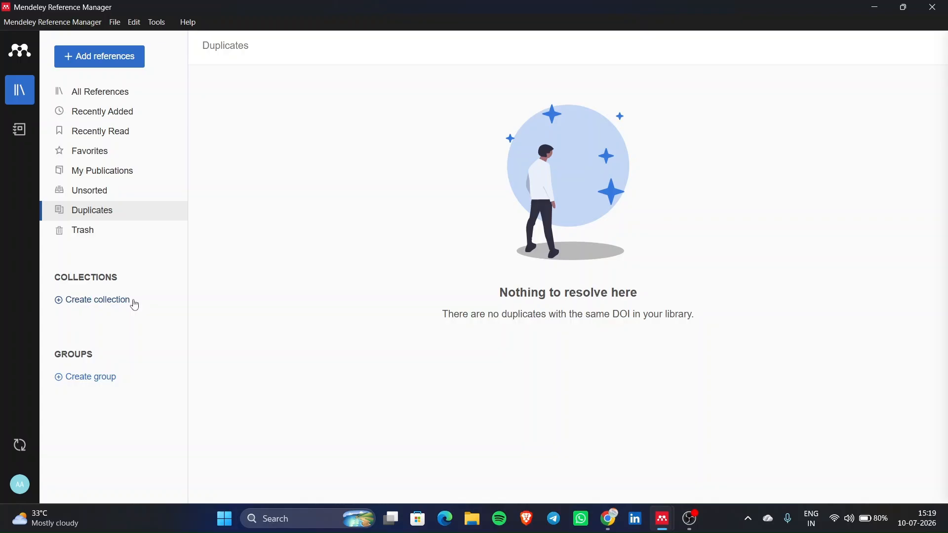
{"action": "double_click", "coordinate": [323, 303]}
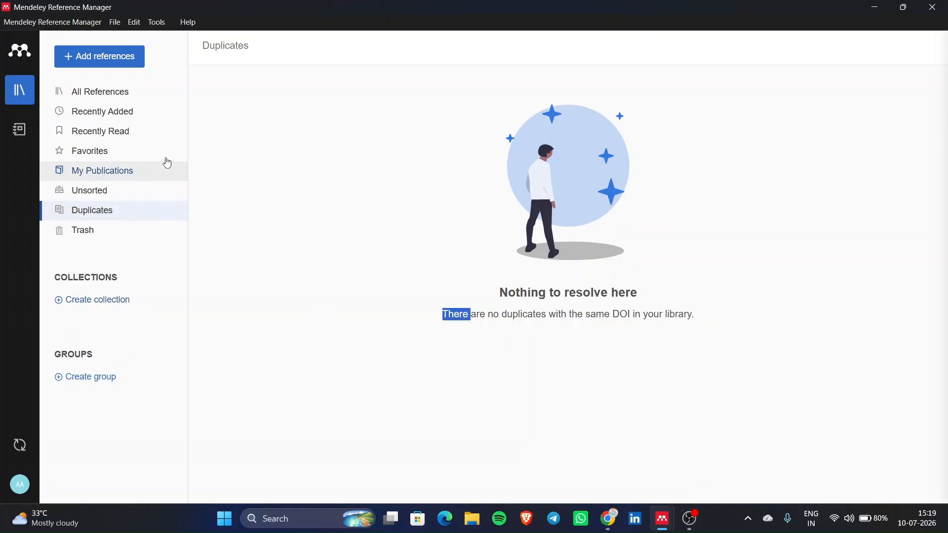
{"action": "left_click", "coordinate": [193, 153]}
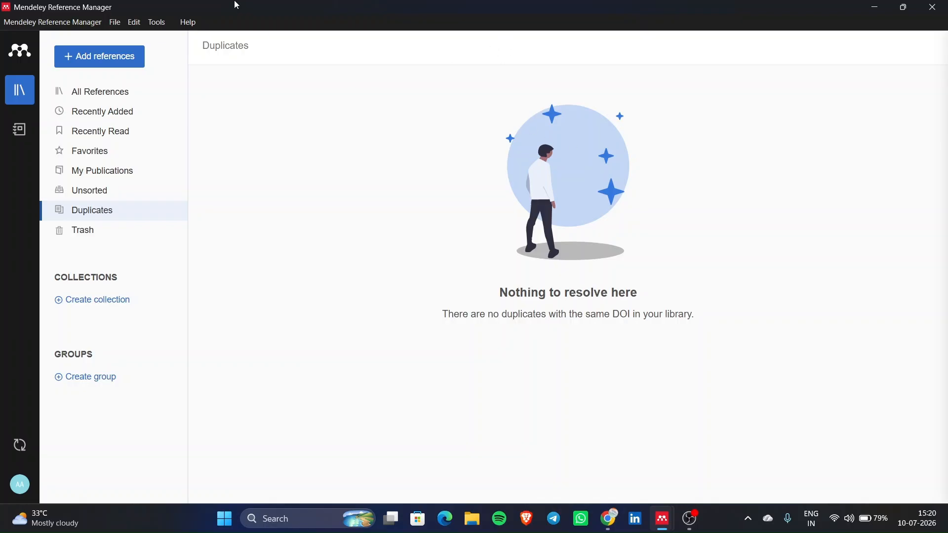
- Choose Import folder(s) from the Add references menu
{"action": "left_click", "coordinate": [125, 56]}
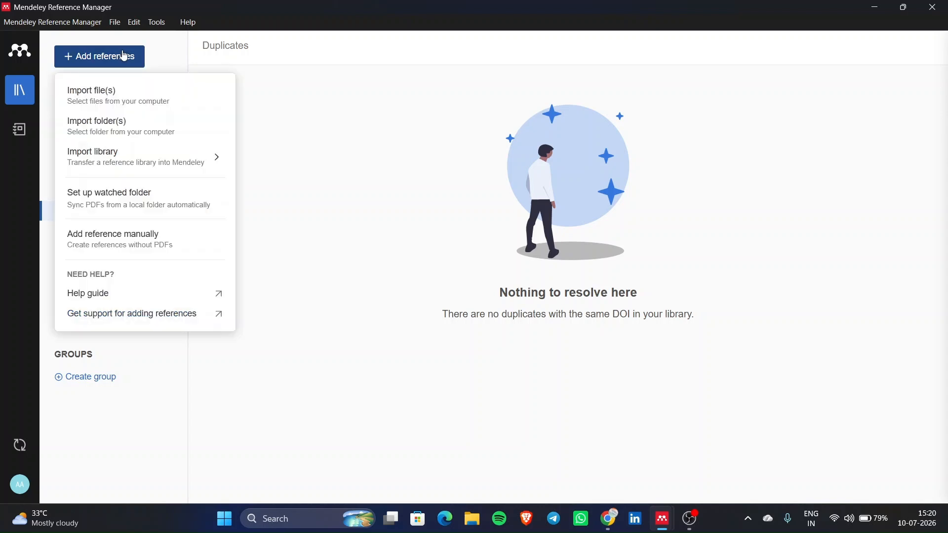
{"action": "left_click", "coordinate": [314, 153]}
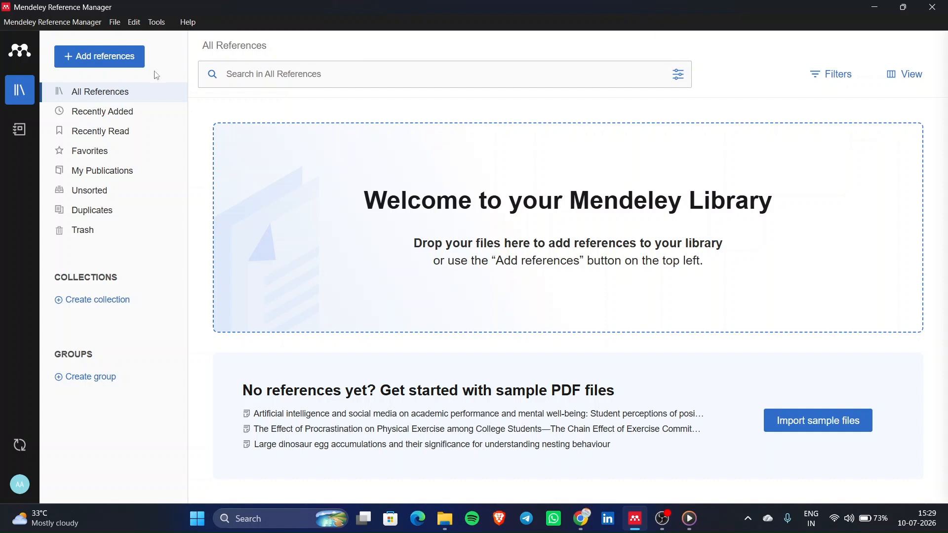
{"action": "left_click", "coordinate": [128, 68]}
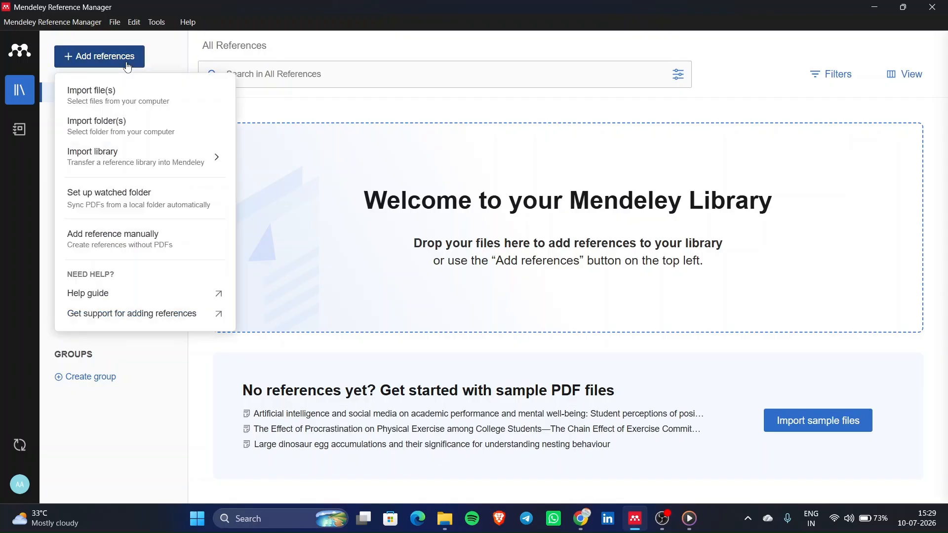
{"action": "left_click", "coordinate": [134, 130]}
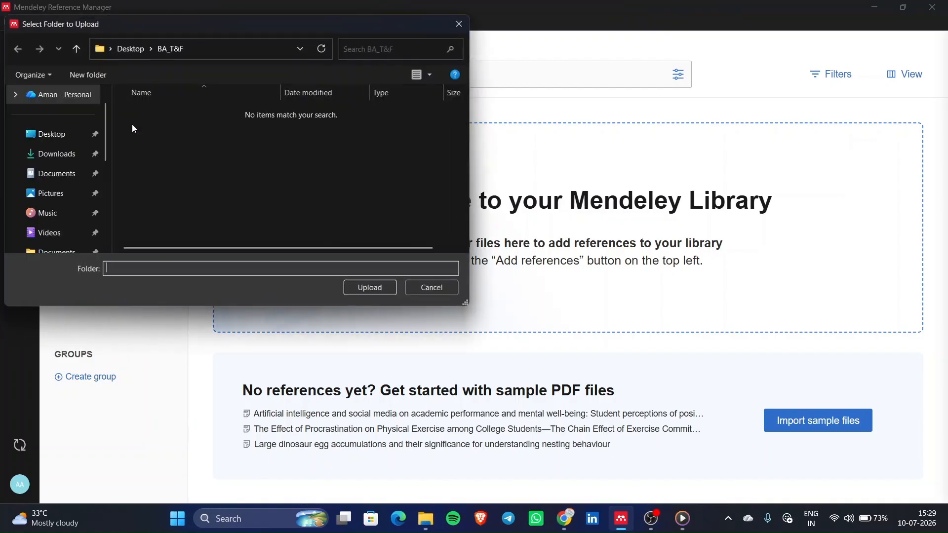
- Upload the Sample folder from Music, importing nine PDFs, and close the upload summary
{"action": "scroll", "coordinate": [51, 210], "scroll_direction": "down", "scroll_amount": 3}
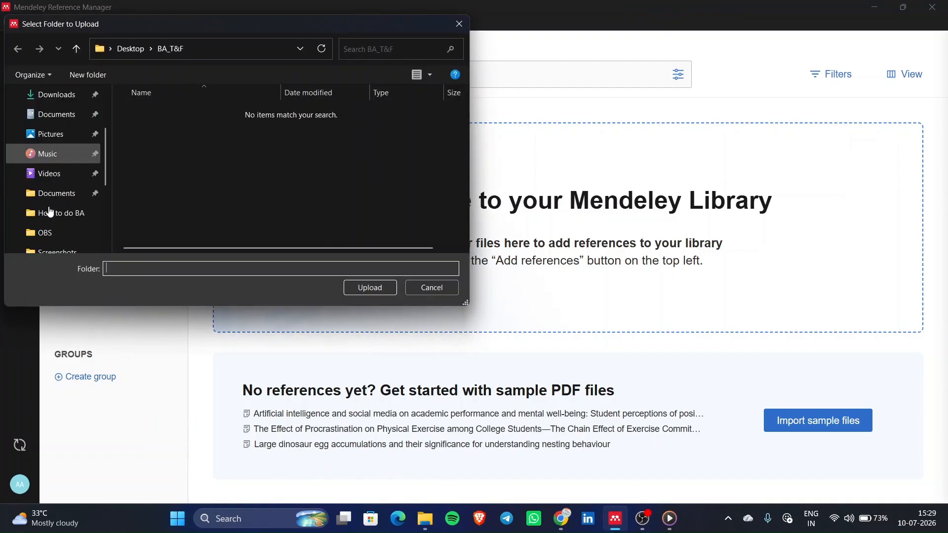
{"action": "scroll", "coordinate": [50, 212], "scroll_direction": "up", "scroll_amount": 4}
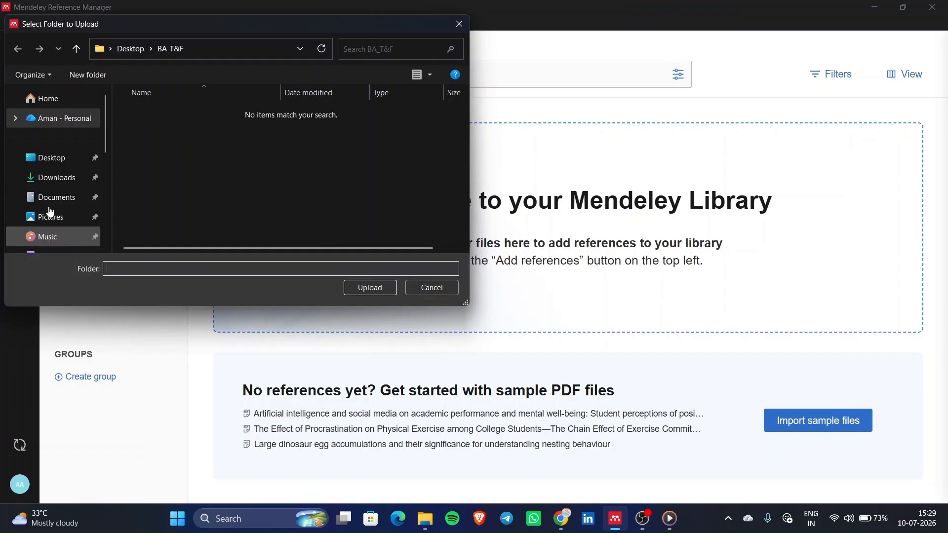
{"action": "left_click", "coordinate": [66, 235]}
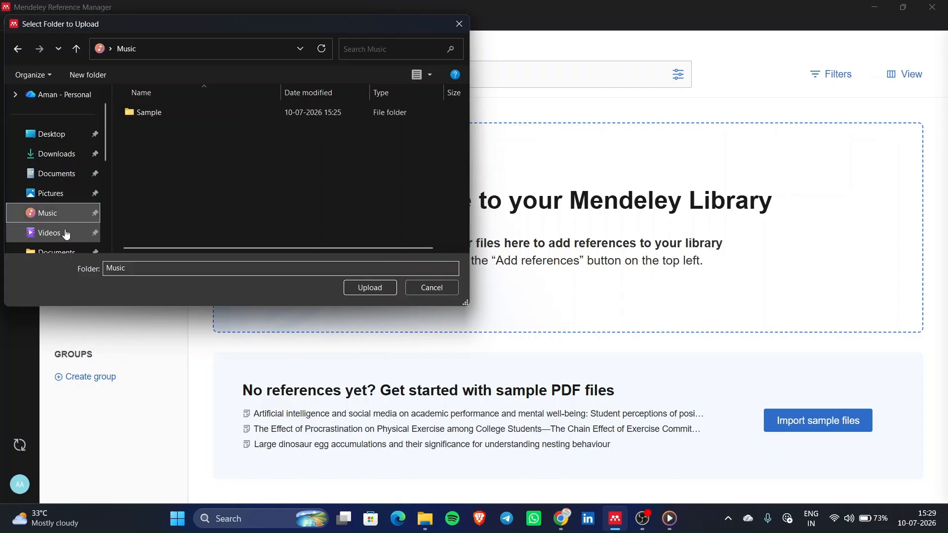
{"action": "double_click", "coordinate": [255, 112]}
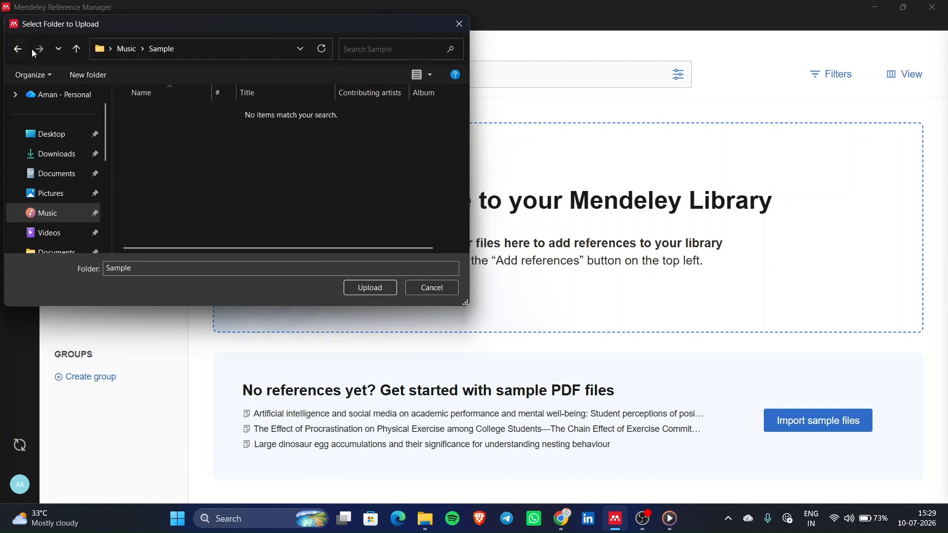
{"action": "left_click", "coordinate": [17, 50]}
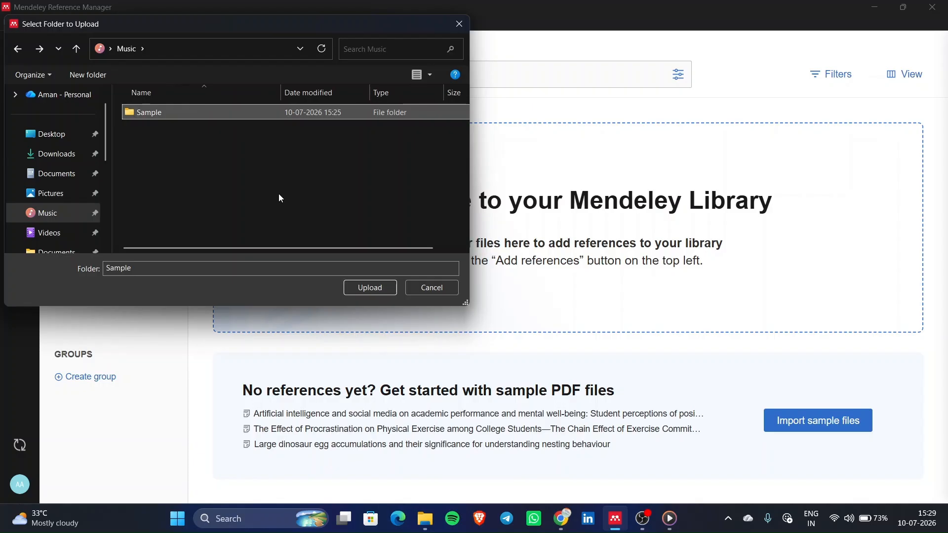
{"action": "mouse_move", "coordinate": [249, 119]}
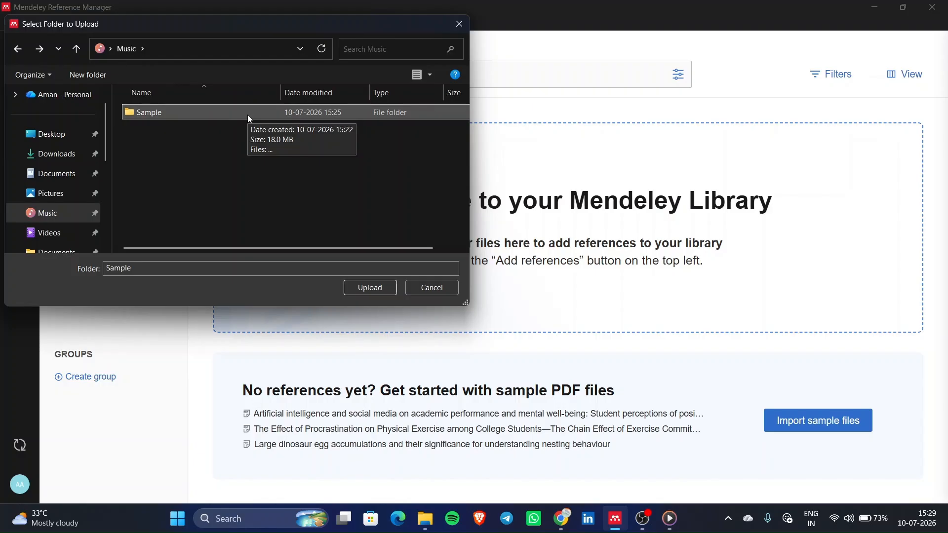
{"action": "left_click", "coordinate": [388, 290]}
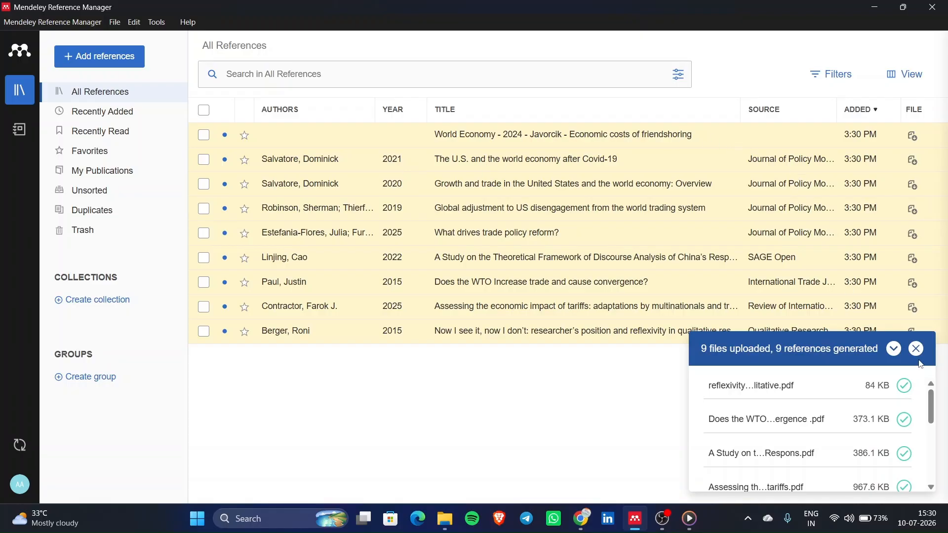
{"action": "left_click", "coordinate": [919, 351]}
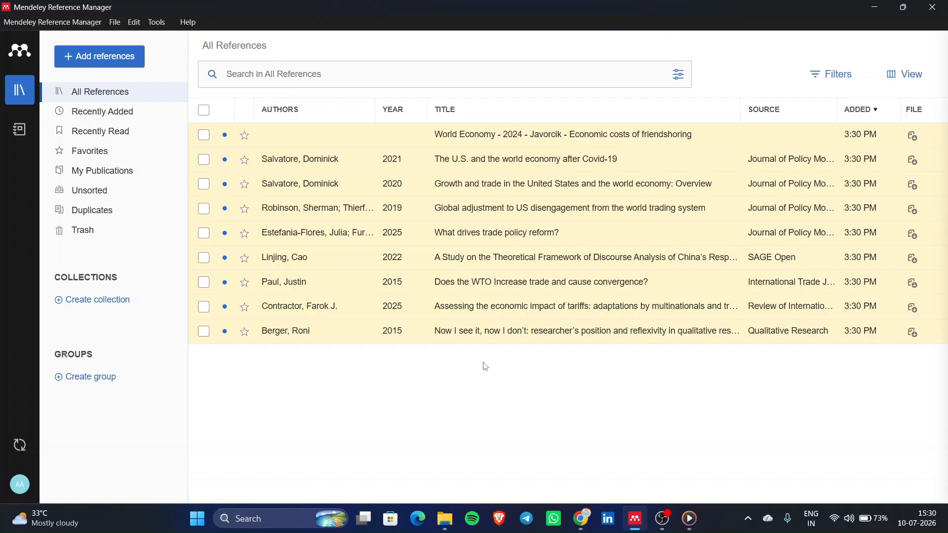
{"action": "left_click", "coordinate": [114, 120]}
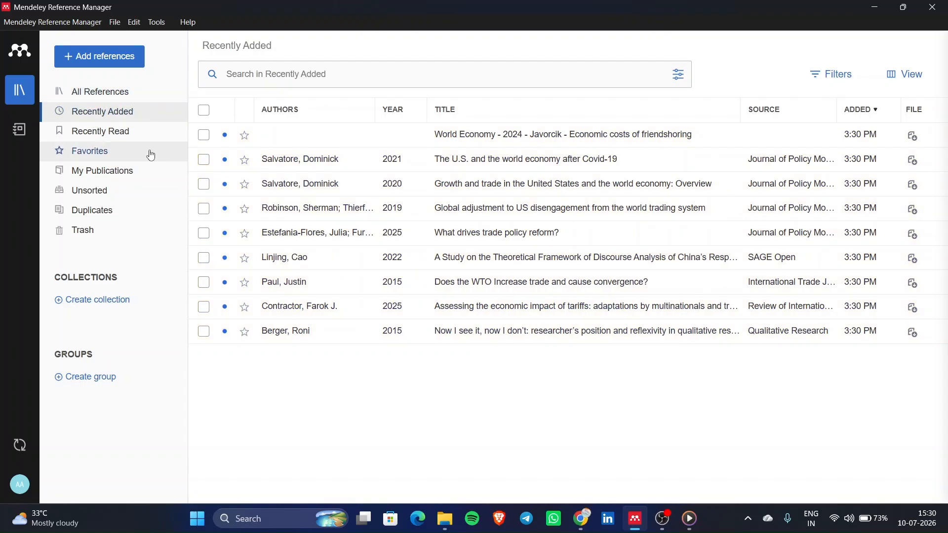
{"action": "left_click", "coordinate": [119, 131]}
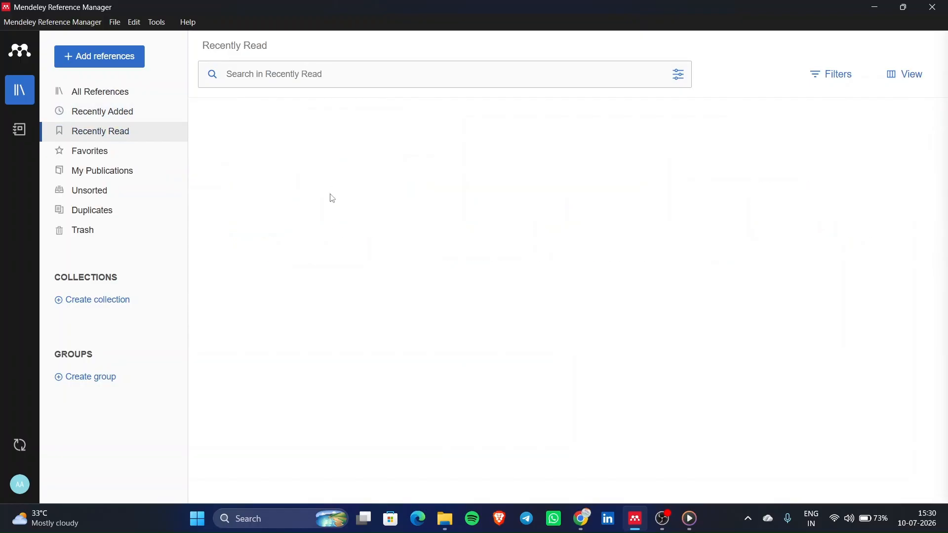
{"action": "left_click", "coordinate": [141, 102]}
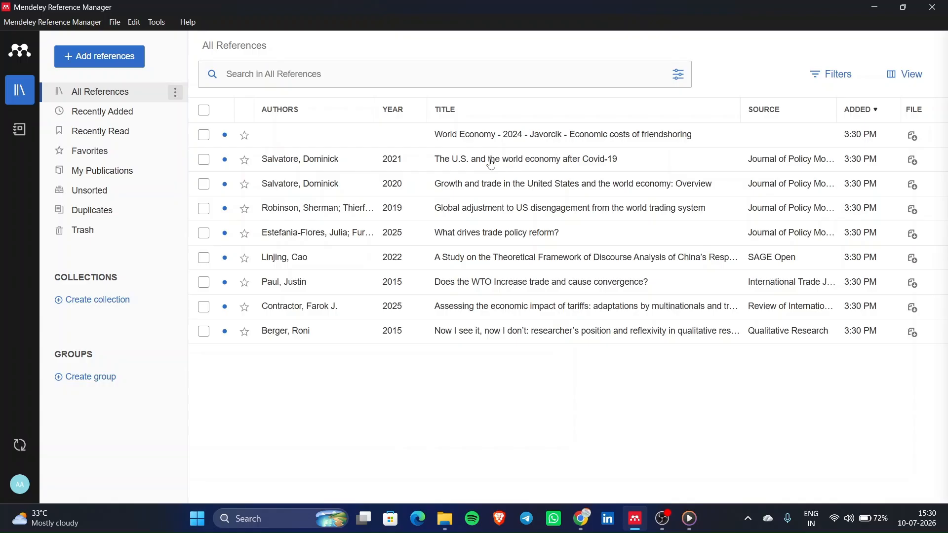
- Open 'The U.S. and the world economy after Covid-19' in the reader and scroll through it
{"action": "left_click", "coordinate": [535, 168]}
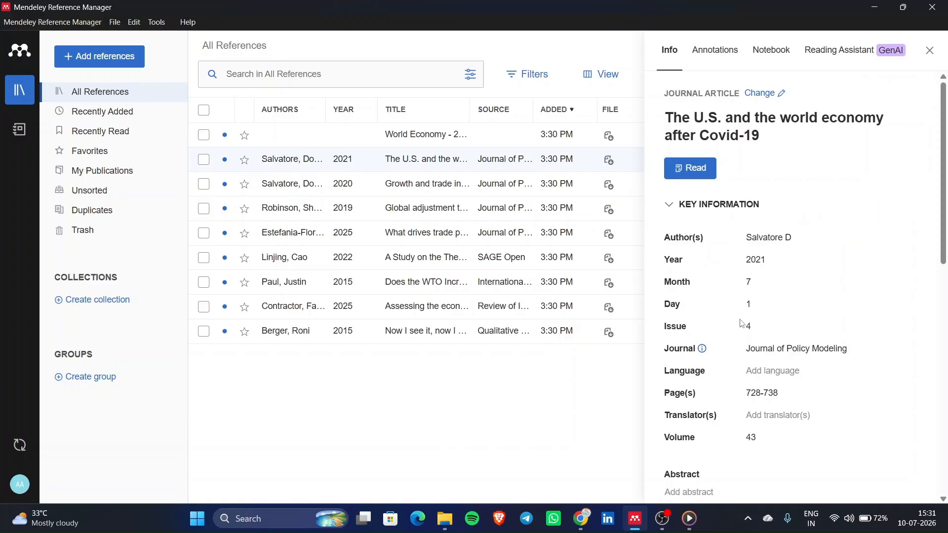
{"action": "double_click", "coordinate": [543, 166]}
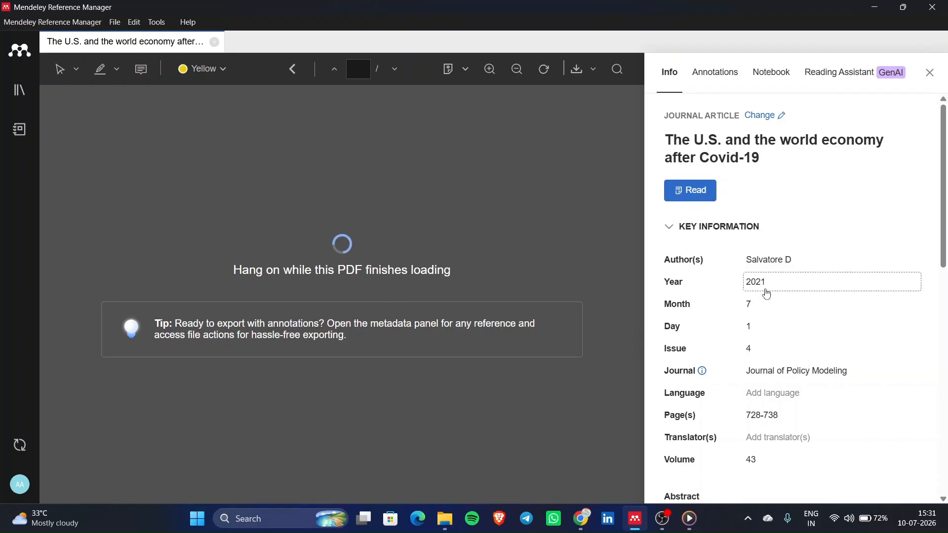
{"action": "scroll", "coordinate": [767, 293], "scroll_direction": "down", "scroll_amount": 1}
{"action": "scroll", "coordinate": [767, 294], "scroll_direction": "up", "scroll_amount": 1}
{"action": "scroll", "coordinate": [766, 293], "scroll_direction": "down", "scroll_amount": 13}
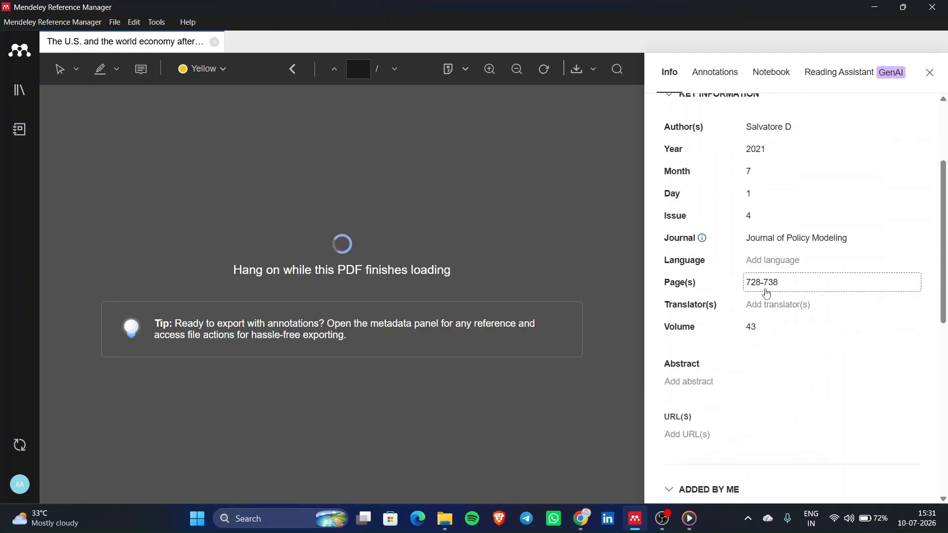
{"action": "scroll", "coordinate": [767, 293], "scroll_direction": "up", "scroll_amount": 13}
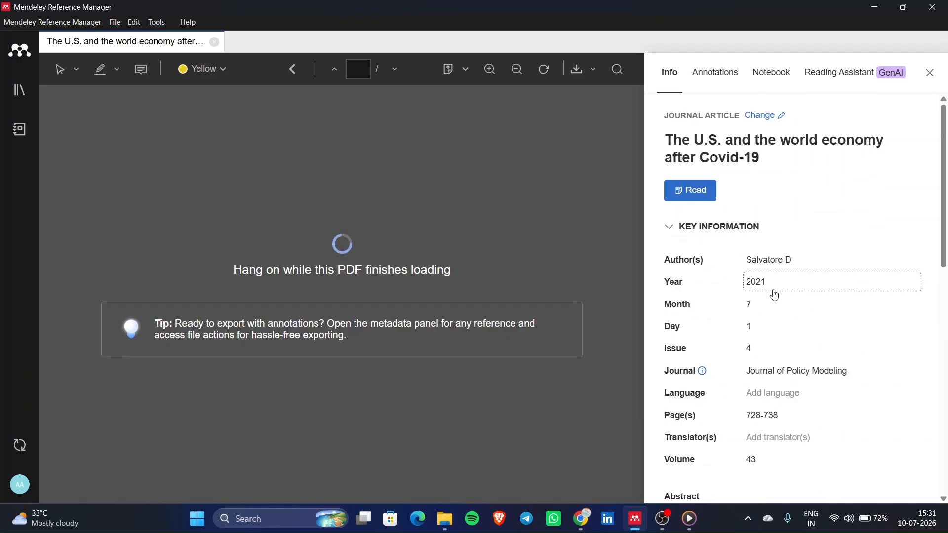
{"action": "scroll", "coordinate": [775, 295], "scroll_direction": "down", "scroll_amount": 1}
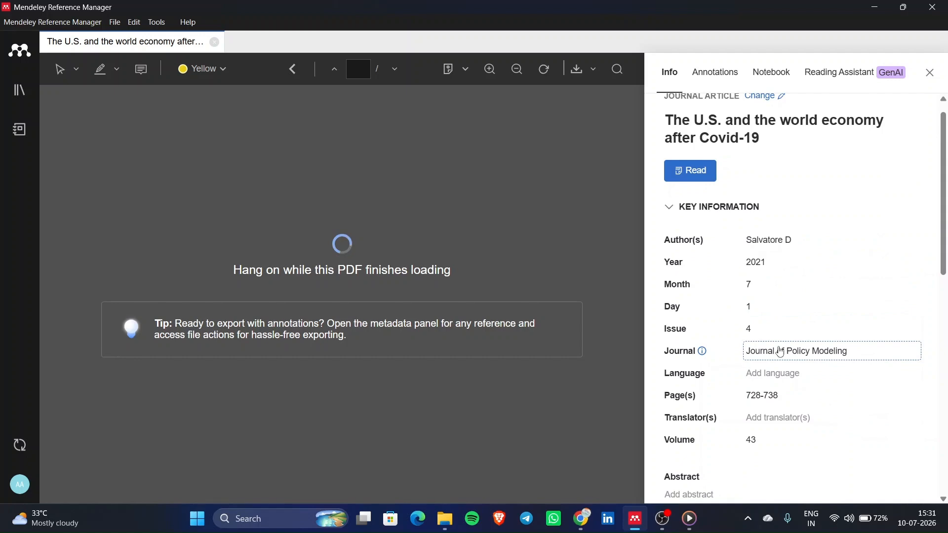
{"action": "scroll", "coordinate": [781, 351], "scroll_direction": "down", "scroll_amount": 8}
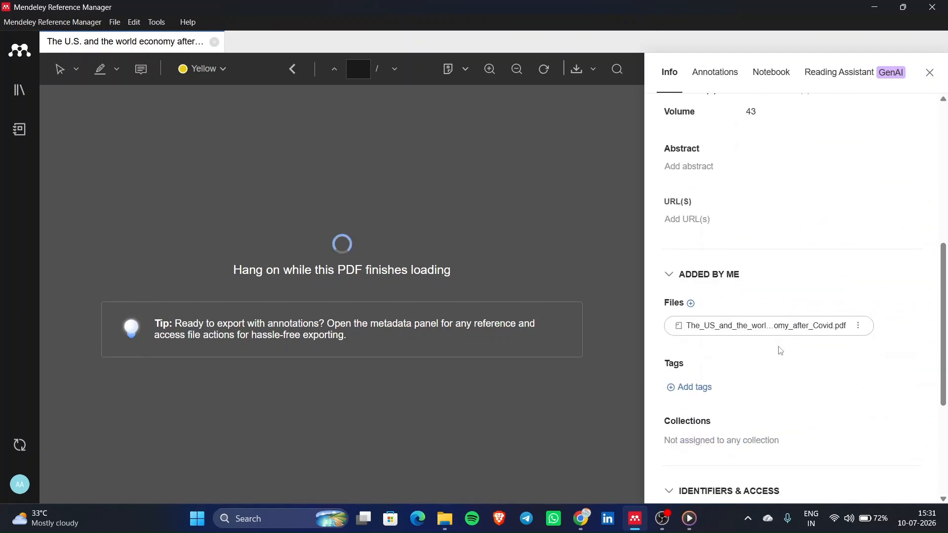
{"action": "scroll", "coordinate": [781, 352], "scroll_direction": "down", "scroll_amount": 3}
{"action": "scroll", "coordinate": [781, 352], "scroll_direction": "up", "scroll_amount": 3}
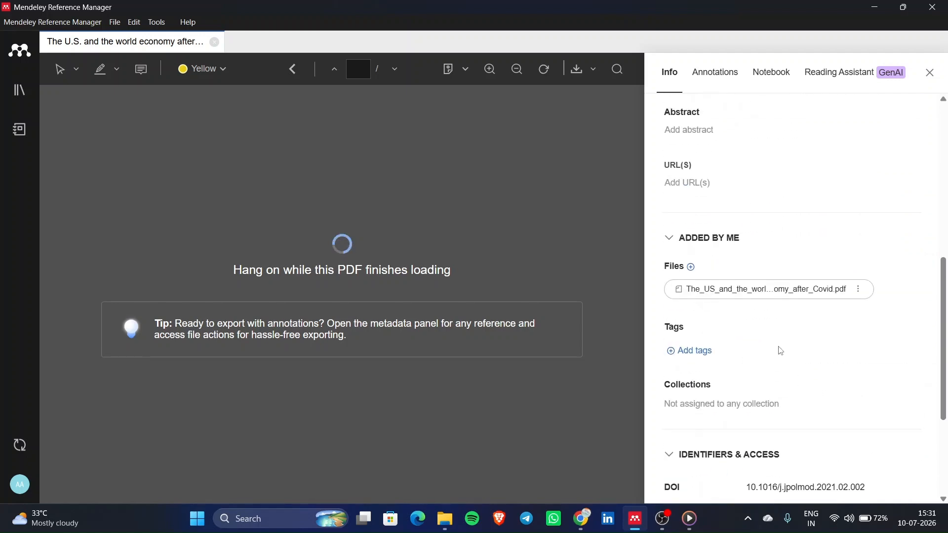
{"action": "scroll", "coordinate": [781, 352], "scroll_direction": "up", "scroll_amount": 4}
{"action": "scroll", "coordinate": [779, 350], "scroll_direction": "down", "scroll_amount": 1}
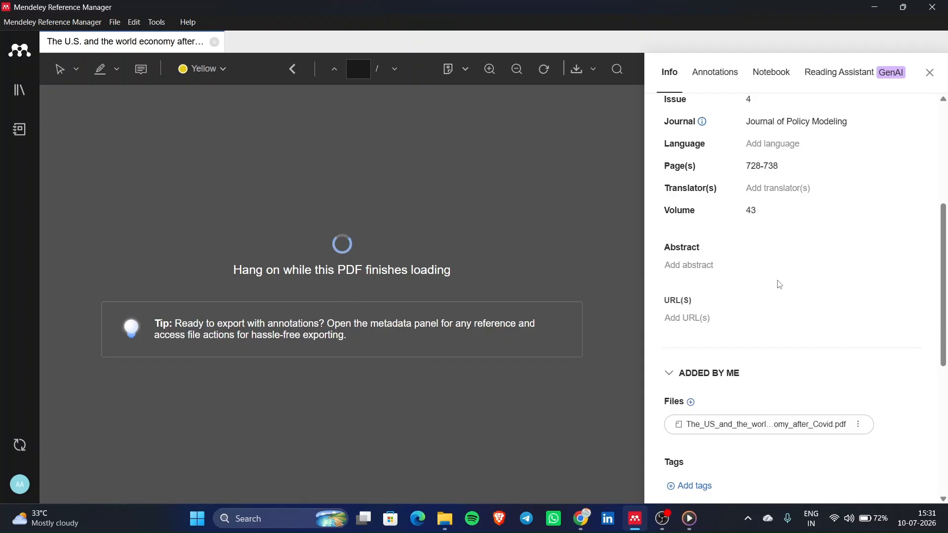
{"action": "scroll", "coordinate": [780, 285], "scroll_direction": "up", "scroll_amount": 5}
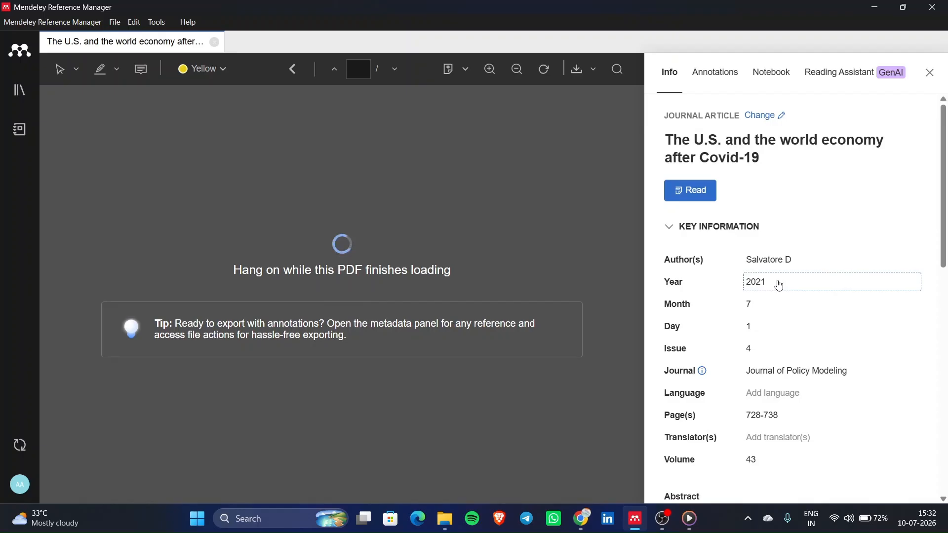
{"action": "scroll", "coordinate": [779, 285], "scroll_direction": "down", "scroll_amount": 10}
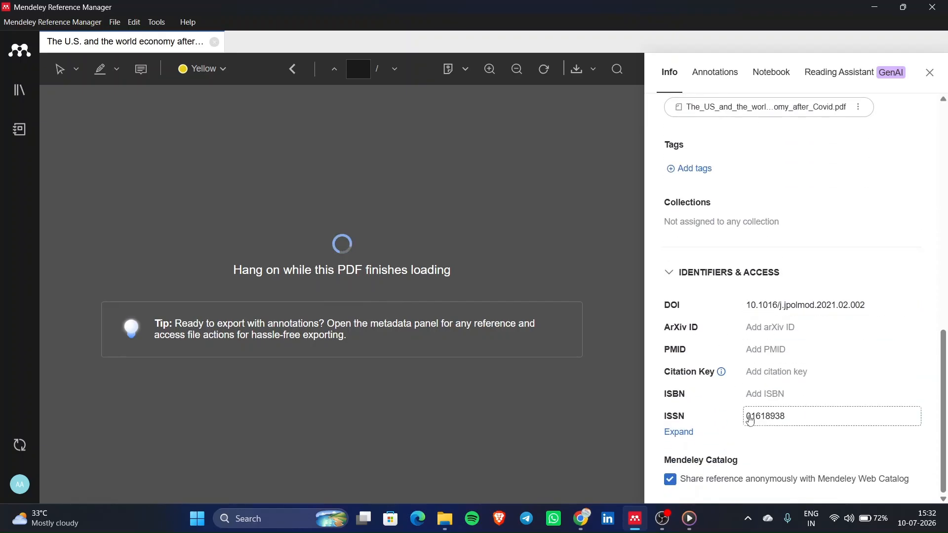
{"action": "scroll", "coordinate": [775, 332], "scroll_direction": "up", "scroll_amount": 4}
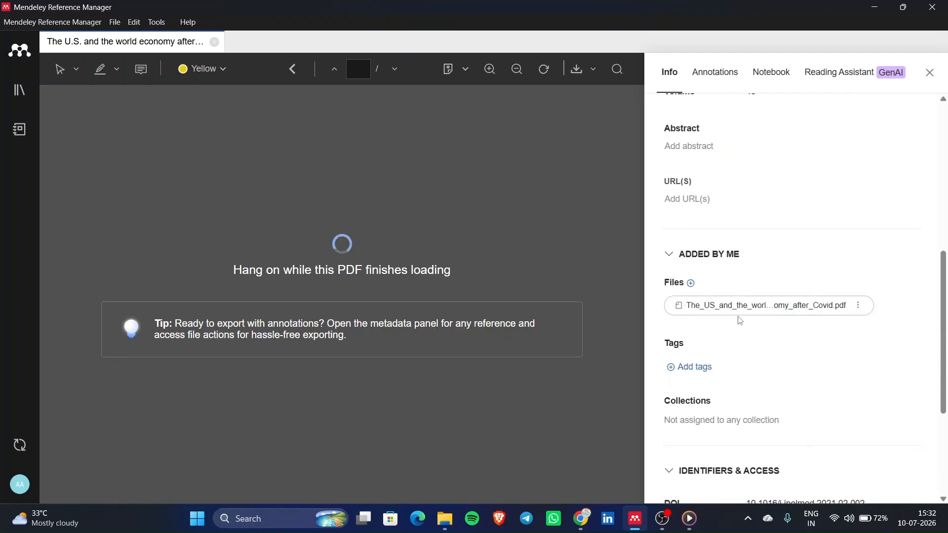
{"action": "scroll", "coordinate": [738, 318], "scroll_direction": "up", "scroll_amount": 3}
{"action": "scroll", "coordinate": [705, 356], "scroll_direction": "up", "scroll_amount": 3}
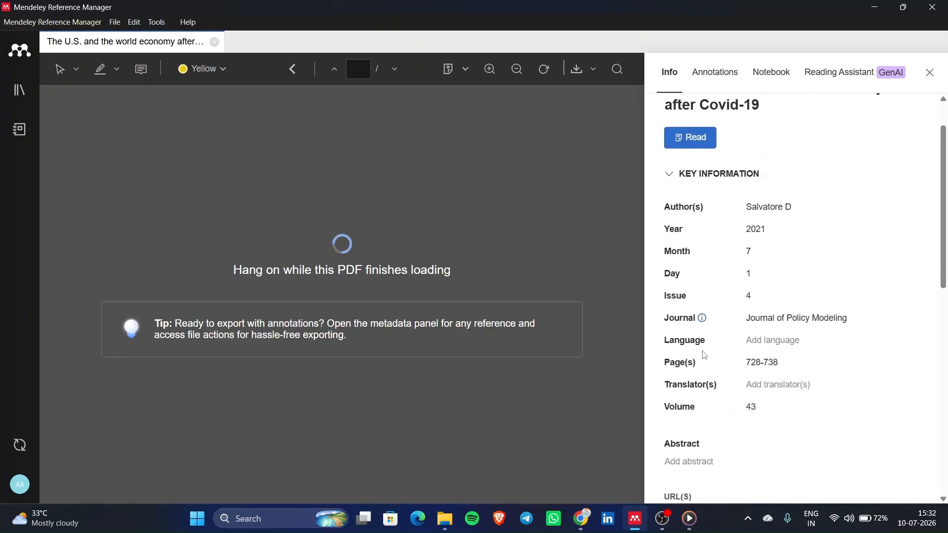
{"action": "scroll", "coordinate": [670, 266], "scroll_direction": "up", "scroll_amount": 1}
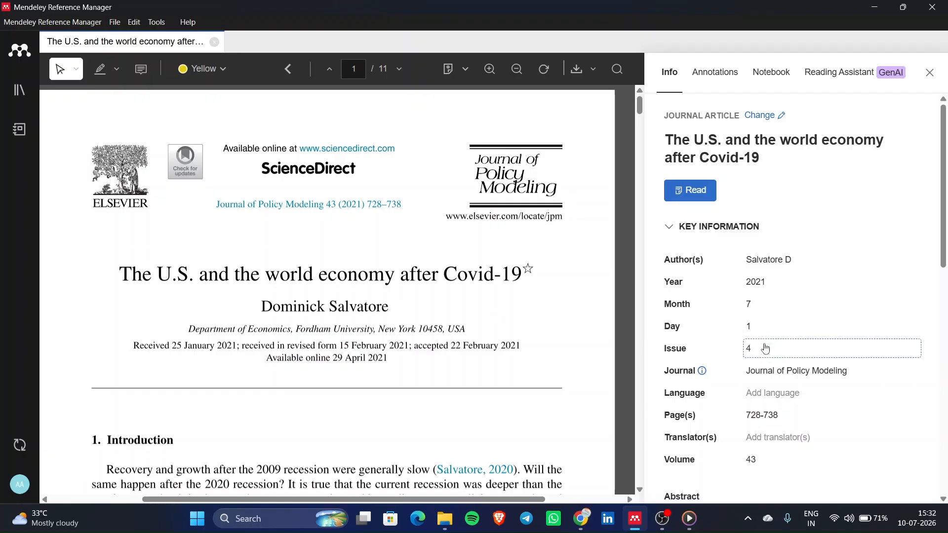
{"action": "scroll", "coordinate": [691, 319], "scroll_direction": "down", "scroll_amount": 1}
{"action": "scroll", "coordinate": [686, 318], "scroll_direction": "up", "scroll_amount": 1}
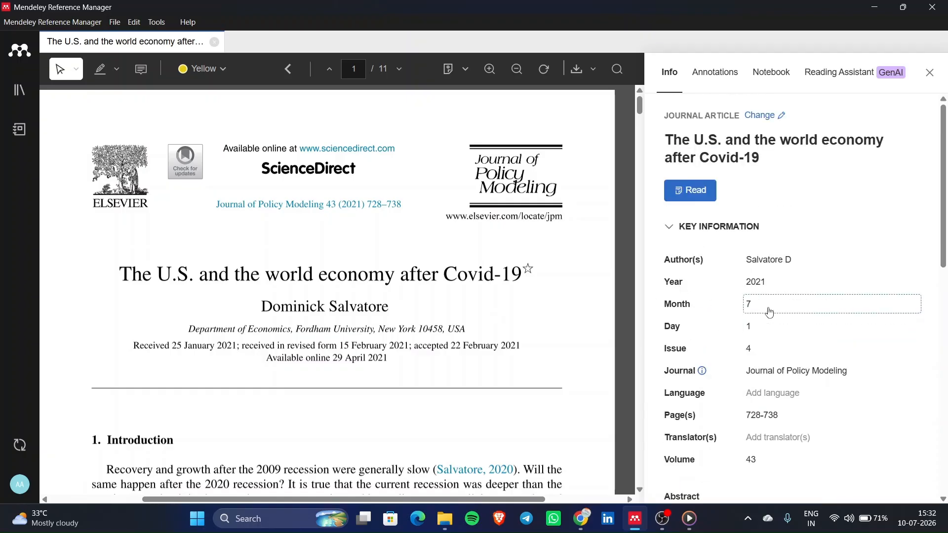
{"action": "left_click", "coordinate": [930, 73]}
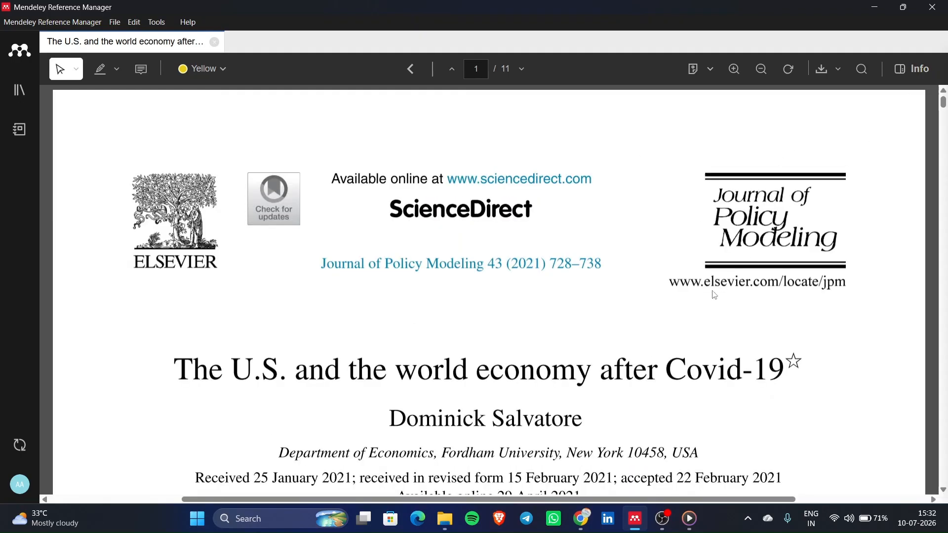
{"action": "scroll", "coordinate": [714, 294], "scroll_direction": "down", "scroll_amount": 5}
{"action": "scroll", "coordinate": [713, 294], "scroll_direction": "up", "scroll_amount": 3}
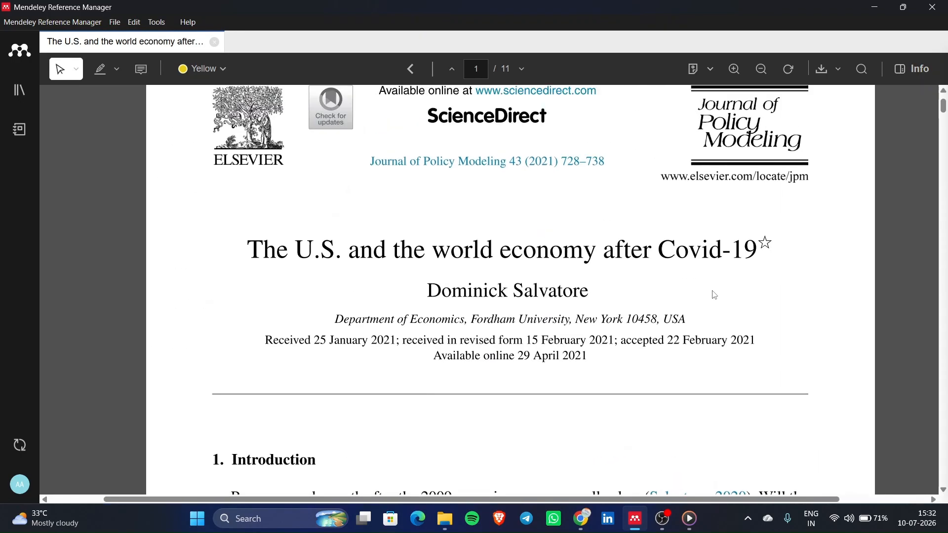
{"action": "left_click", "coordinate": [914, 70]}
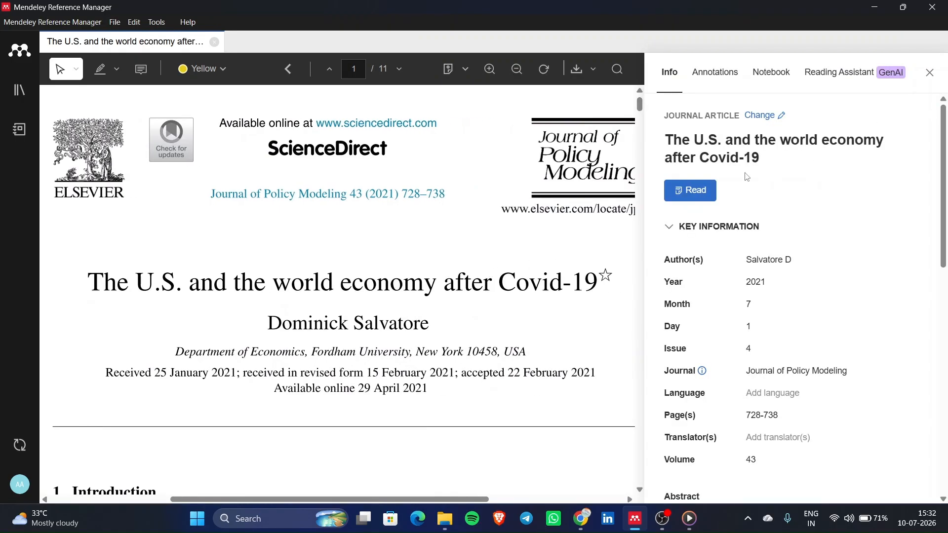
{"action": "left_click", "coordinate": [751, 114]}
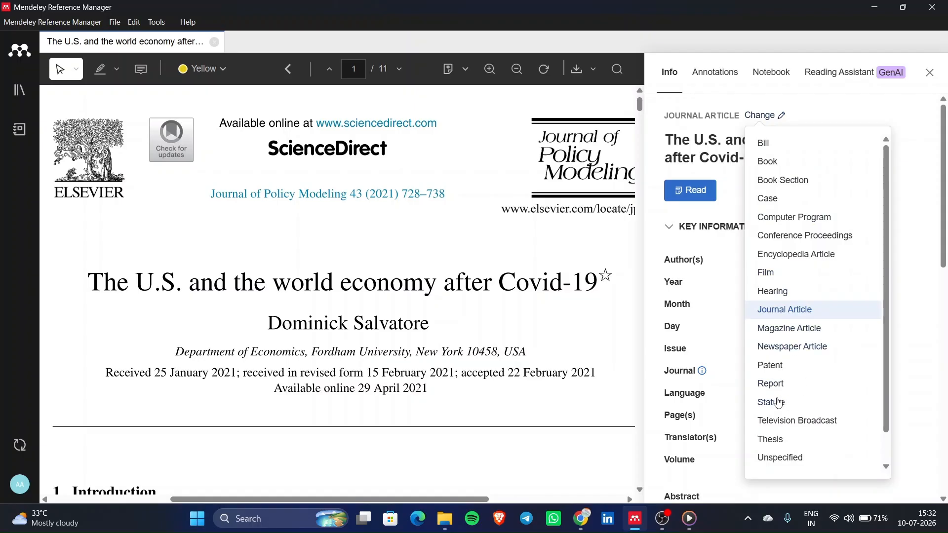
{"action": "left_click", "coordinate": [739, 184]}
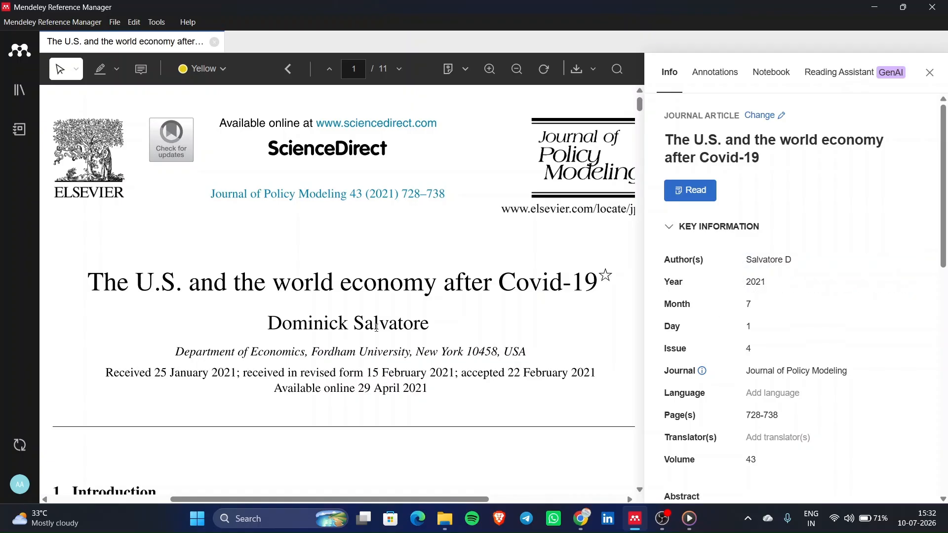
{"action": "scroll", "coordinate": [377, 327], "scroll_direction": "down", "scroll_amount": 1}
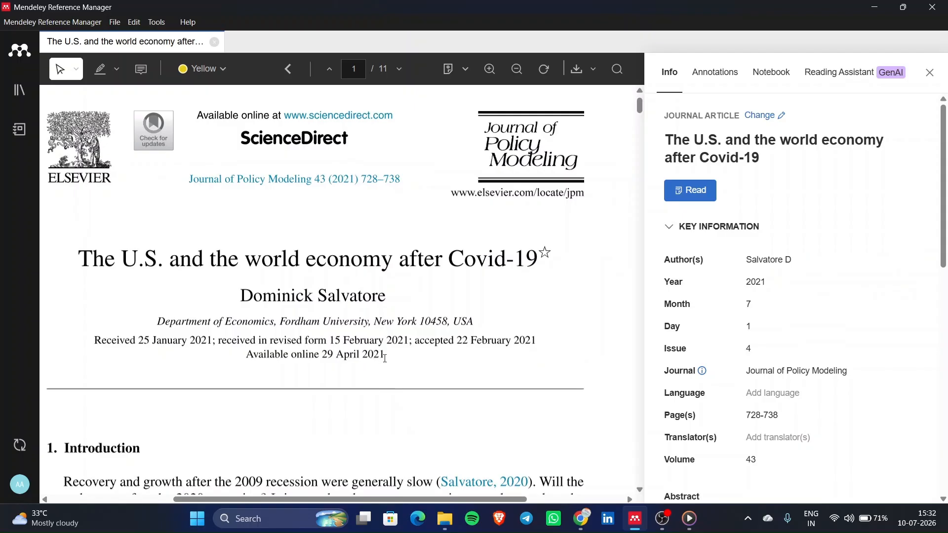
{"action": "left_click_drag", "start_coordinate": [386, 358], "coordinate": [373, 356]}
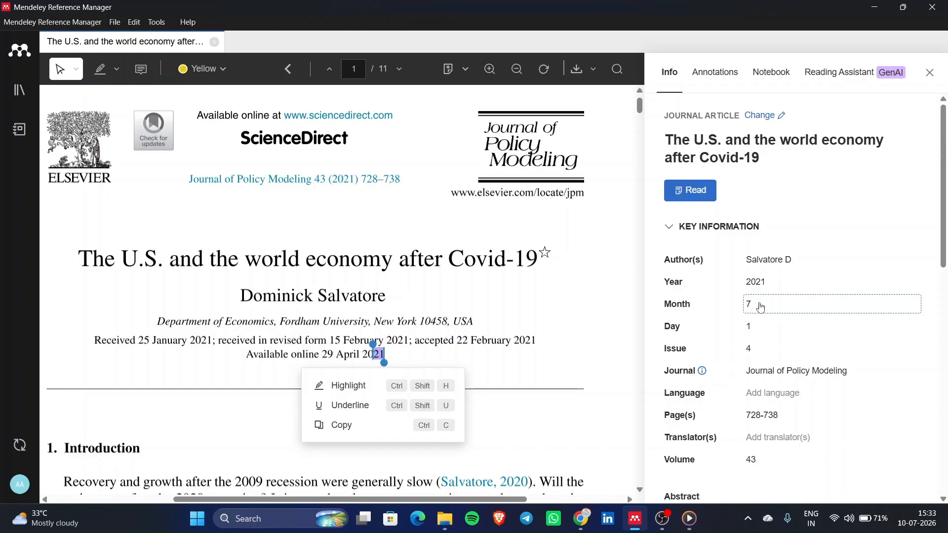
{"action": "scroll", "coordinate": [505, 406], "scroll_direction": "down", "scroll_amount": 6}
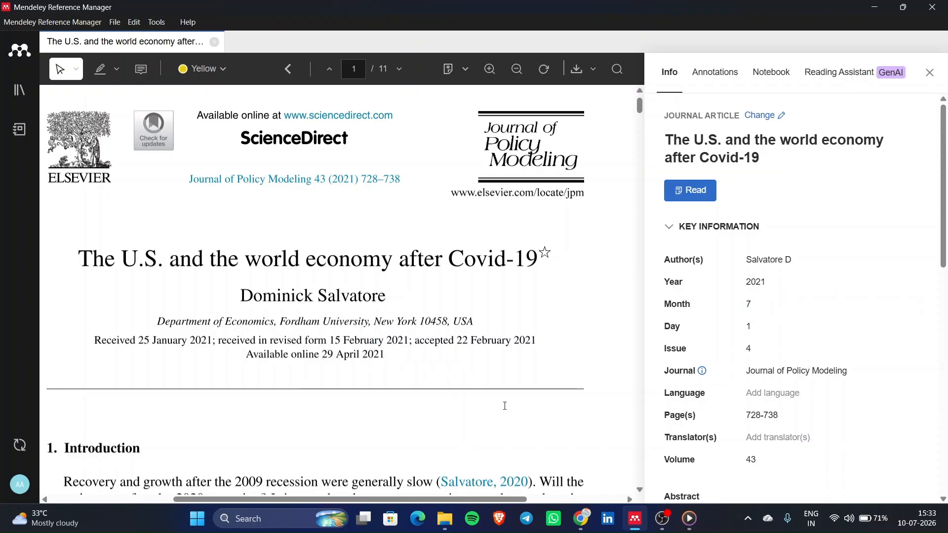
{"action": "scroll", "coordinate": [505, 406], "scroll_direction": "down", "scroll_amount": 1, "text": "ctrl"}
{"action": "scroll", "coordinate": [505, 406], "scroll_direction": "down", "scroll_amount": 1}
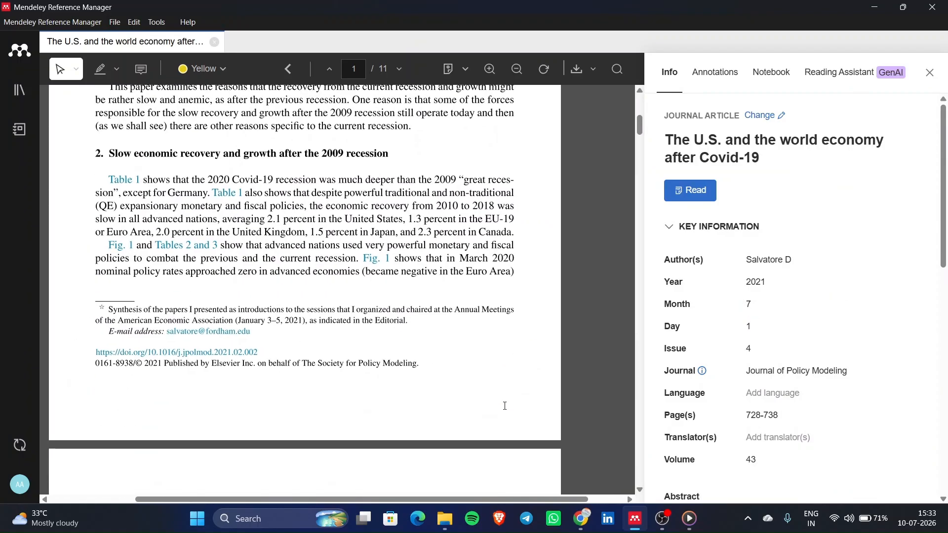
{"action": "scroll", "coordinate": [342, 345], "scroll_direction": "up", "scroll_amount": 9}
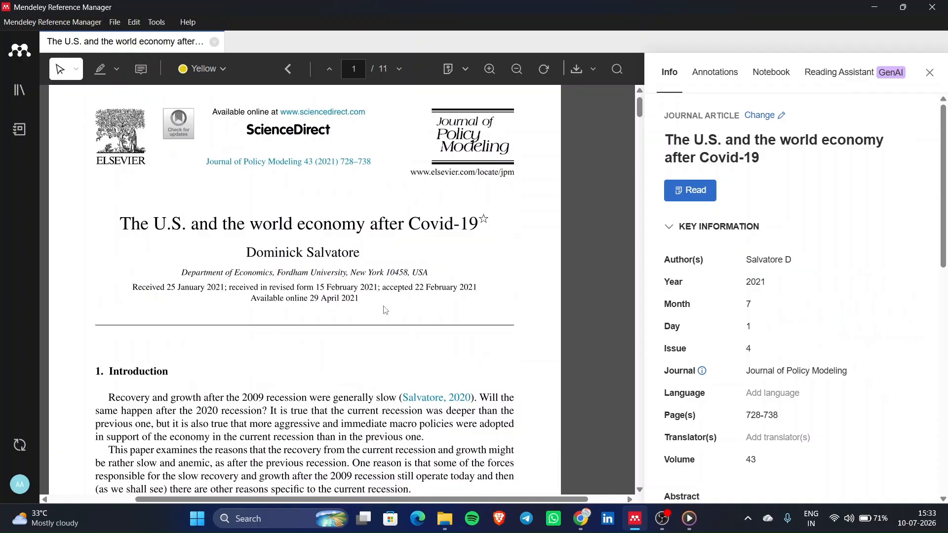
{"action": "left_click_drag", "start_coordinate": [323, 298], "coordinate": [360, 299]}
{"action": "left_click", "coordinate": [398, 300]}
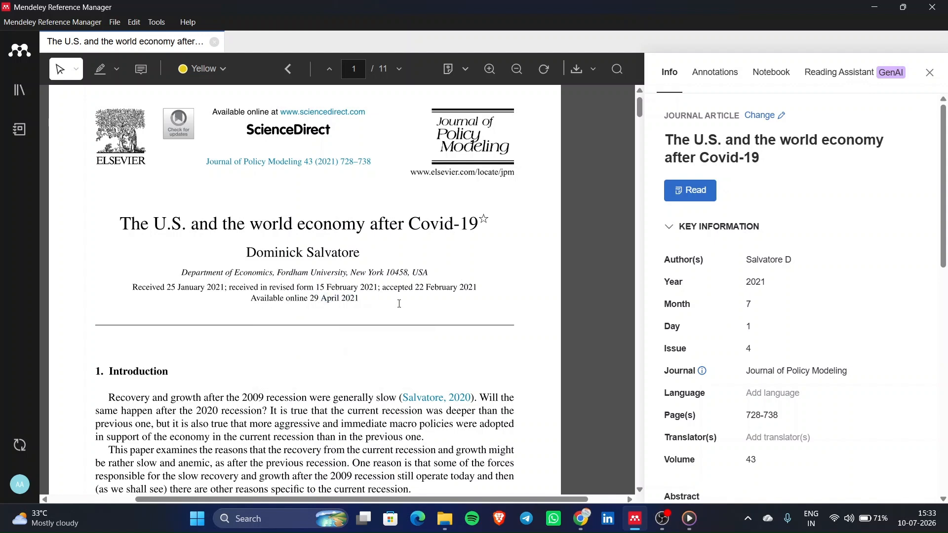
- Change the Covid-19 paper's Month from 7 to 4 and its Day from 1 to 29
{"action": "left_click", "coordinate": [773, 306]}
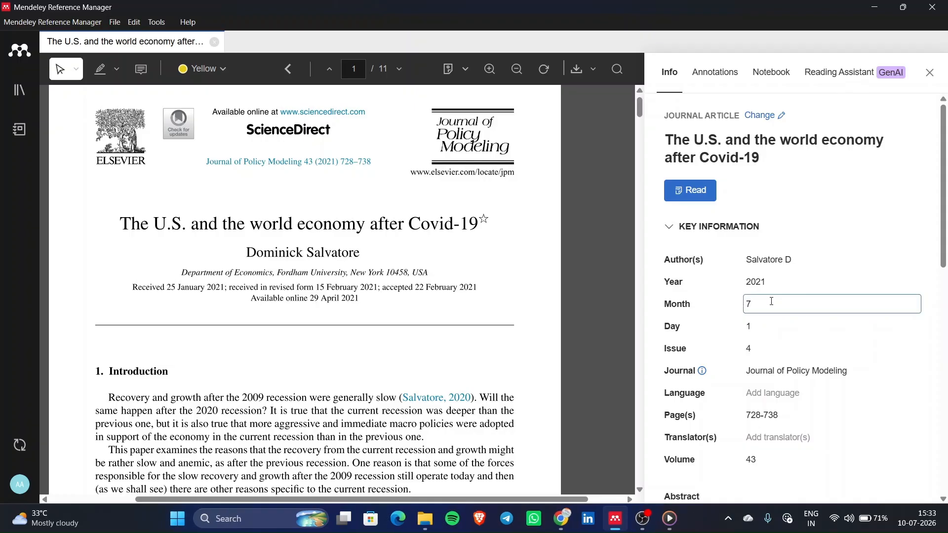
{"action": "key", "text": "BackSpace"}
{"action": "type", "text": "4"}
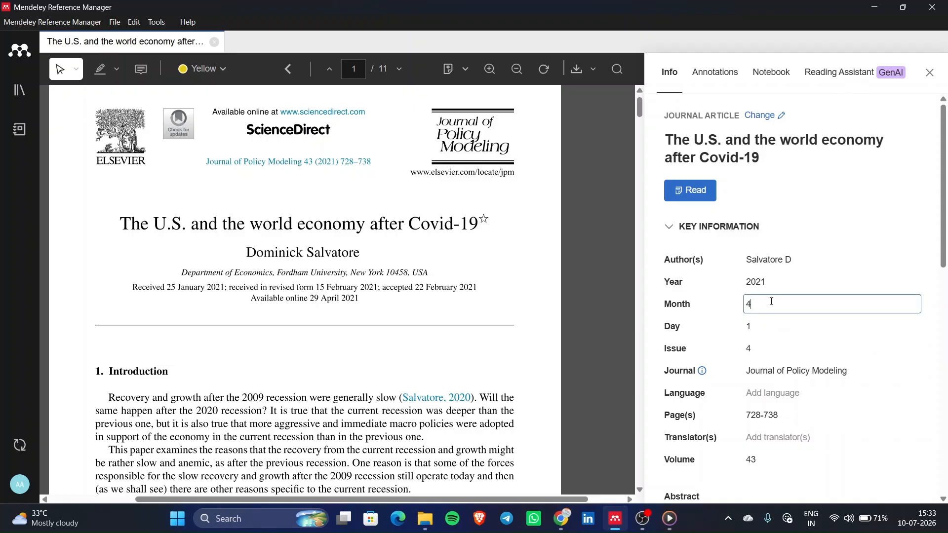
{"action": "left_click", "coordinate": [755, 334]}
{"action": "key", "text": "BackSpace"}
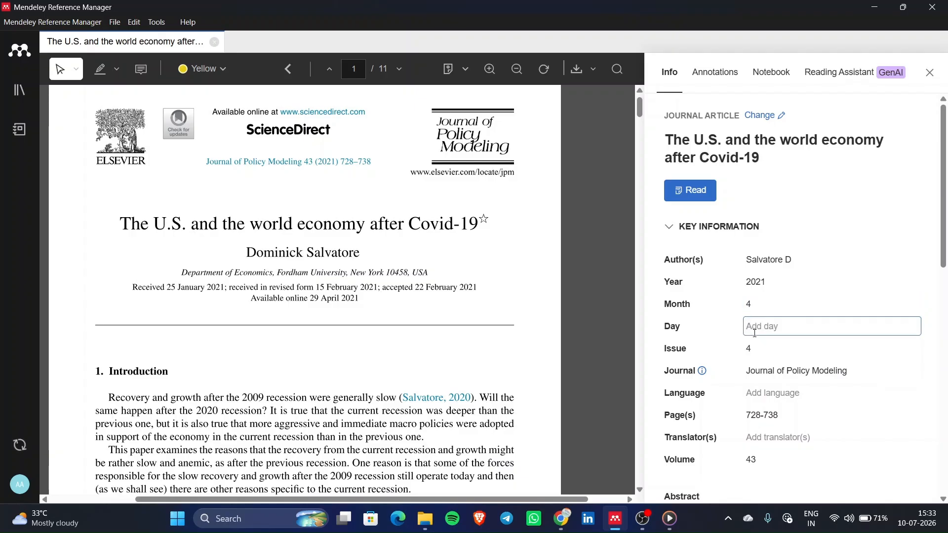
{"action": "type", "text": "19"}
{"action": "key", "text": "BackSpace"}
{"action": "key", "text": "BackSpace"}
{"action": "type", "text": "29"}
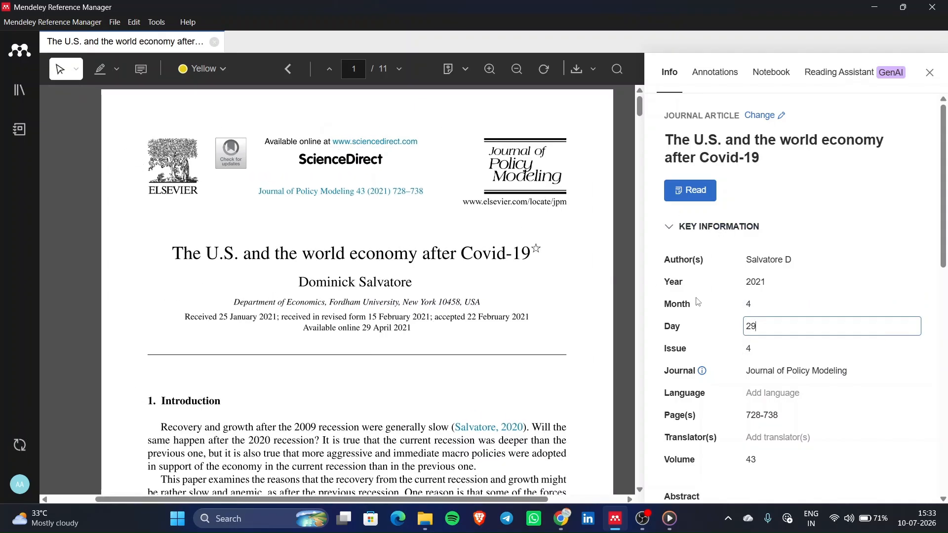
- Clear the Covid-19 paper's author field and re-enter its original author in surname-first form
{"action": "left_click", "coordinate": [814, 262]}
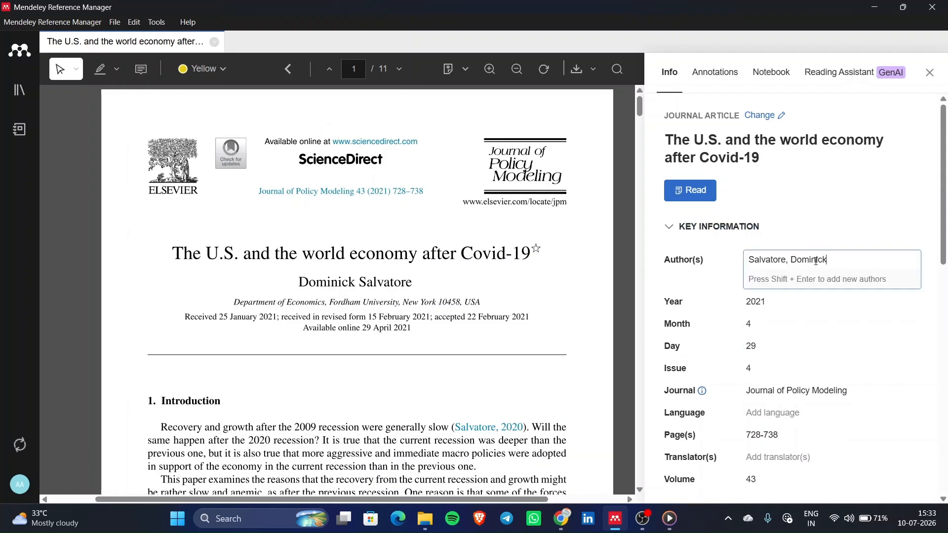
{"action": "left_click", "coordinate": [787, 228]}
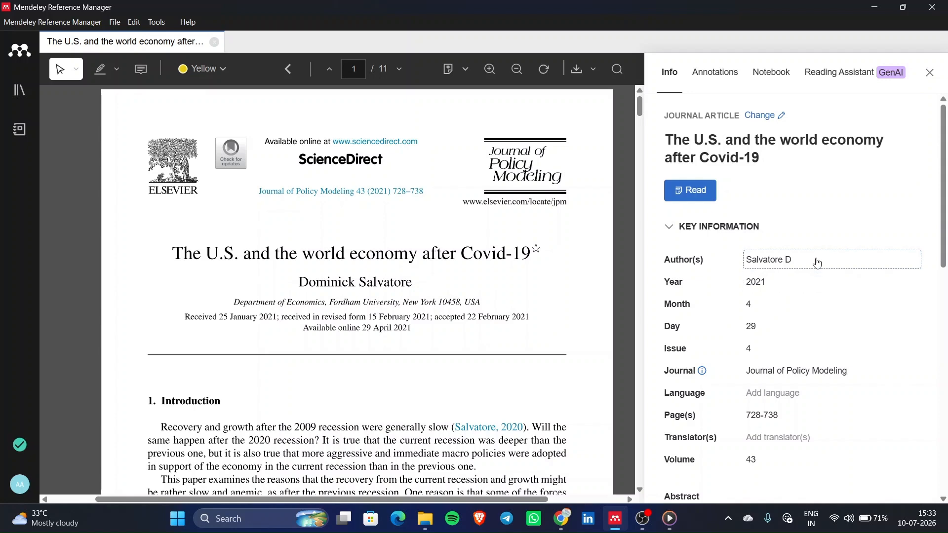
{"action": "scroll", "coordinate": [396, 288], "scroll_direction": "up", "scroll_amount": 1}
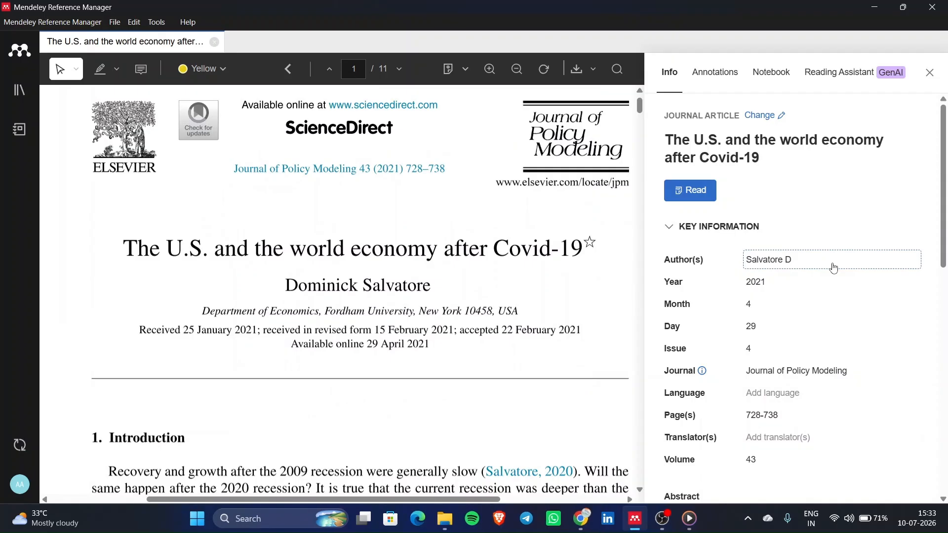
{"action": "left_click", "coordinate": [834, 268]}
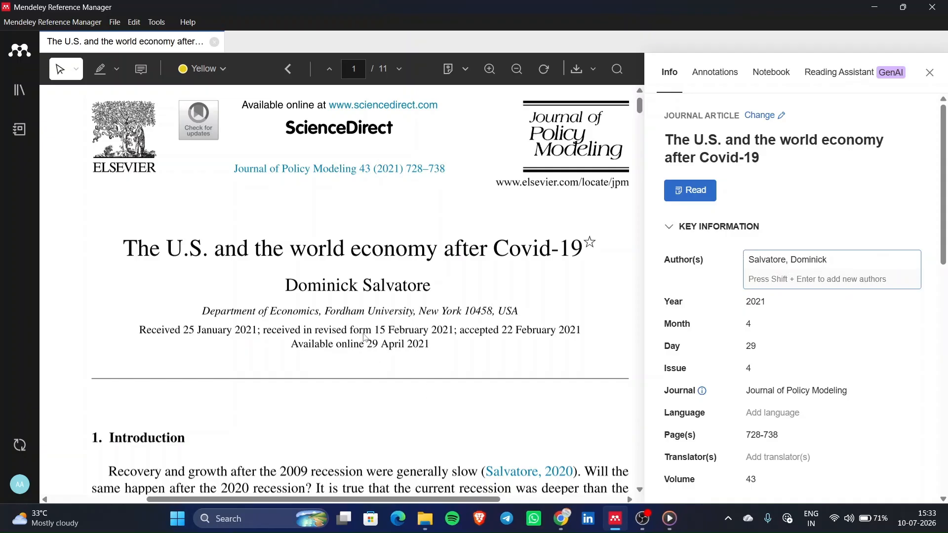
{"action": "double_click", "coordinate": [364, 284]}
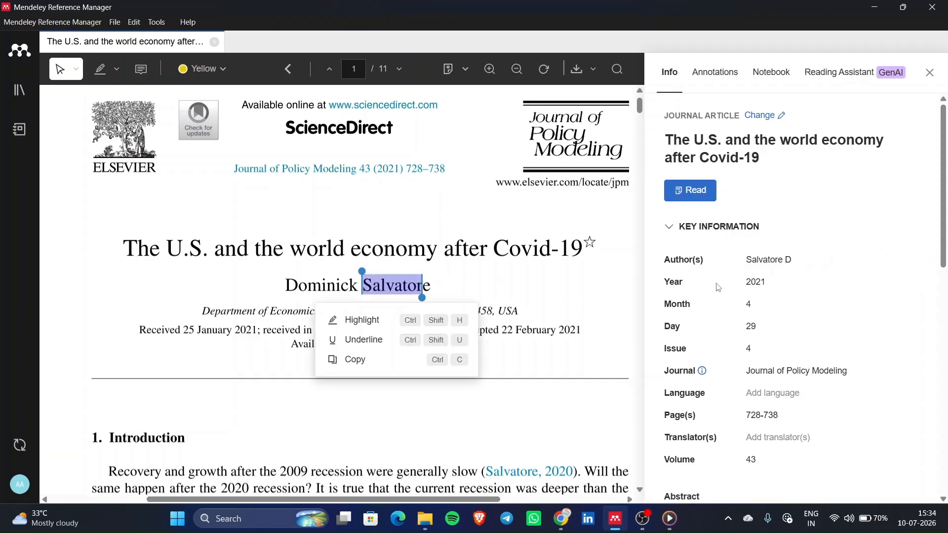
{"action": "left_click", "coordinate": [809, 257]}
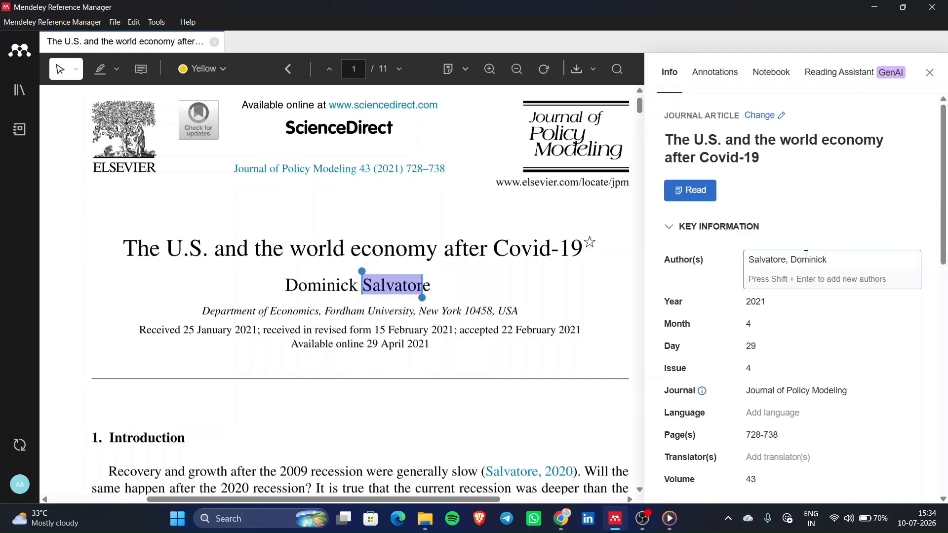
{"action": "key", "text": "BackSpace"}
{"action": "key", "text": "BackSpace"}
{"action": "key", "text": "BackSpace"}
{"action": "key", "text": "BackSpace"}
{"action": "key", "text": "BackSpace"}
{"action": "key", "text": "BackSpace"}
{"action": "key", "text": "BackSpace"}
{"action": "key", "text": "BackSpace"}
{"action": "key", "text": "BackSpace"}
{"action": "key", "text": "BackSpace"}
{"action": "key", "text": "BackSpace"}
{"action": "key", "text": "BackSpace"}
{"action": "key", "text": "BackSpace"}
{"action": "key", "text": "BackSpace"}
{"action": "key", "text": "BackSpace"}
{"action": "key", "text": "BackSpace"}
{"action": "key", "text": "BackSpace"}
{"action": "key", "text": "BackSpace"}
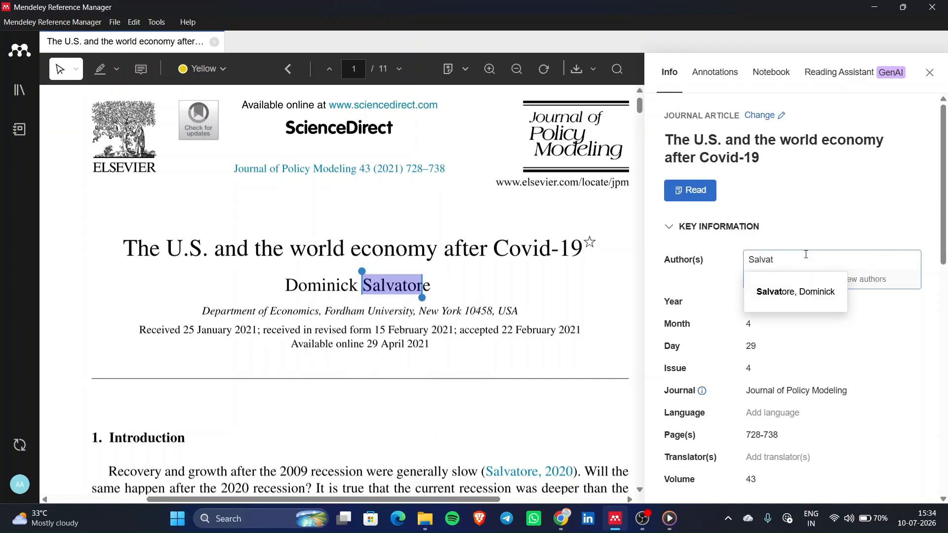
{"action": "left_click", "coordinate": [817, 211]}
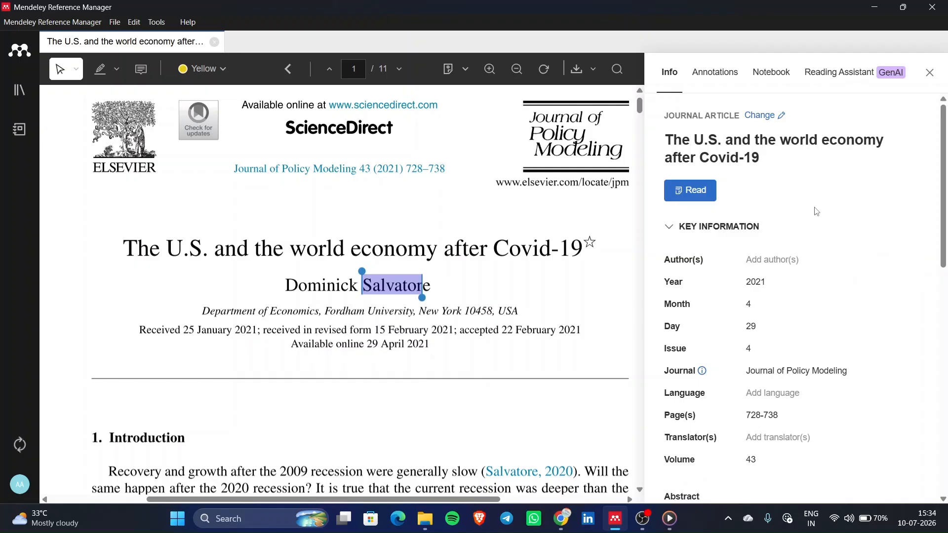
{"action": "left_click", "coordinate": [477, 271]}
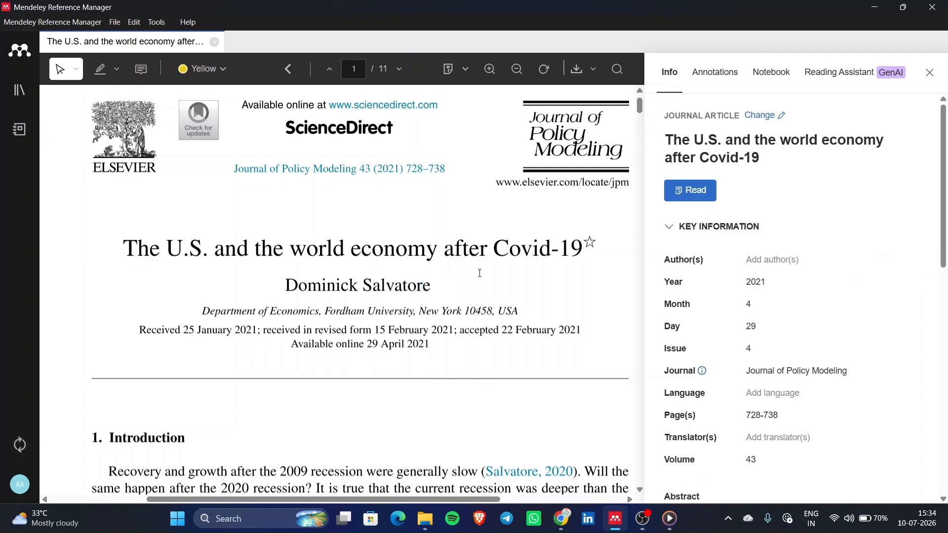
{"action": "left_click", "coordinate": [782, 264]}
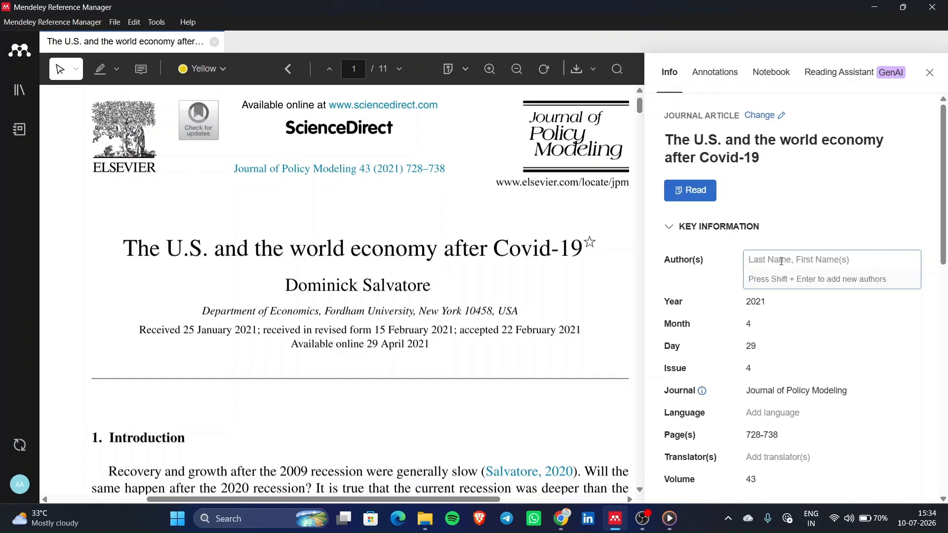
{"action": "type", "text": "Sal"}
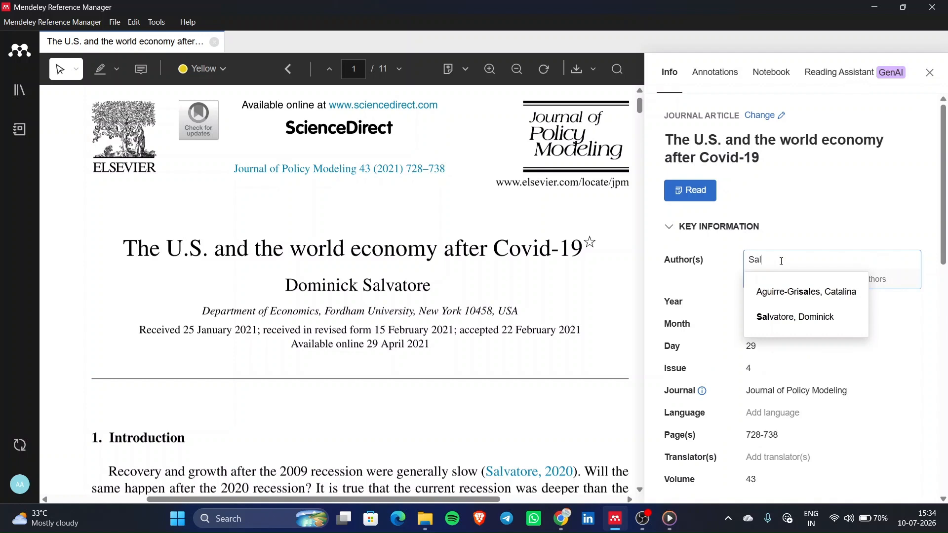
{"action": "type", "text": "vatore"}
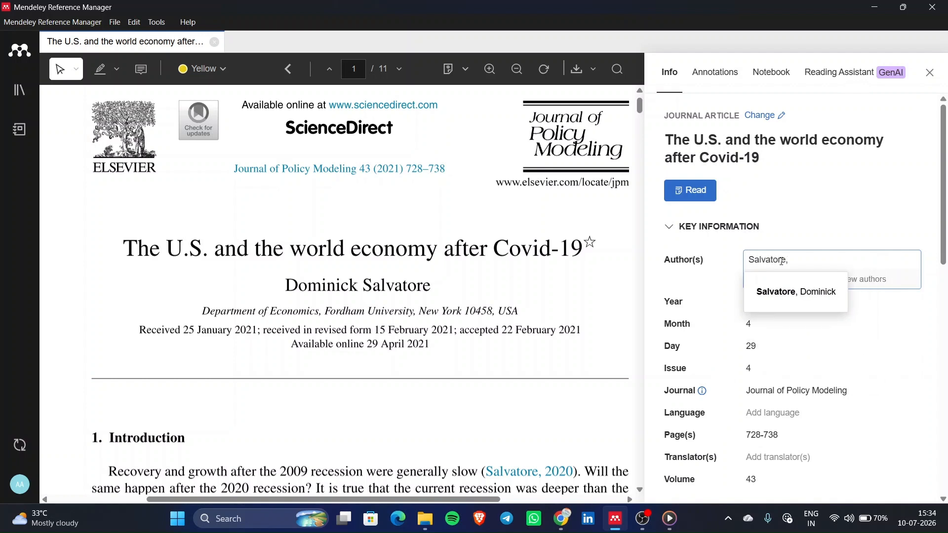
{"action": "type", "text": ", Dominick"}
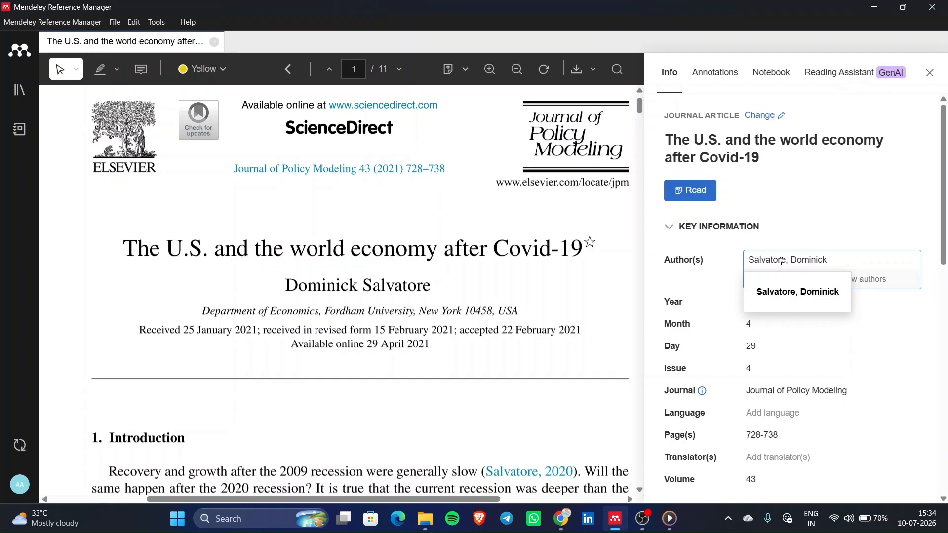
{"action": "left_click", "coordinate": [836, 206]}
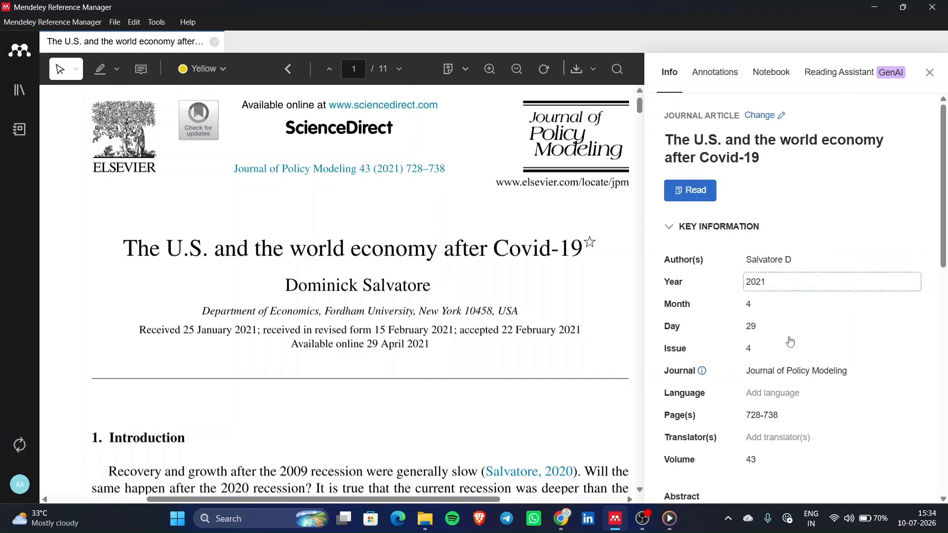
- Add a second co-author line to the paper's author list and save it
{"action": "left_click", "coordinate": [816, 267]}
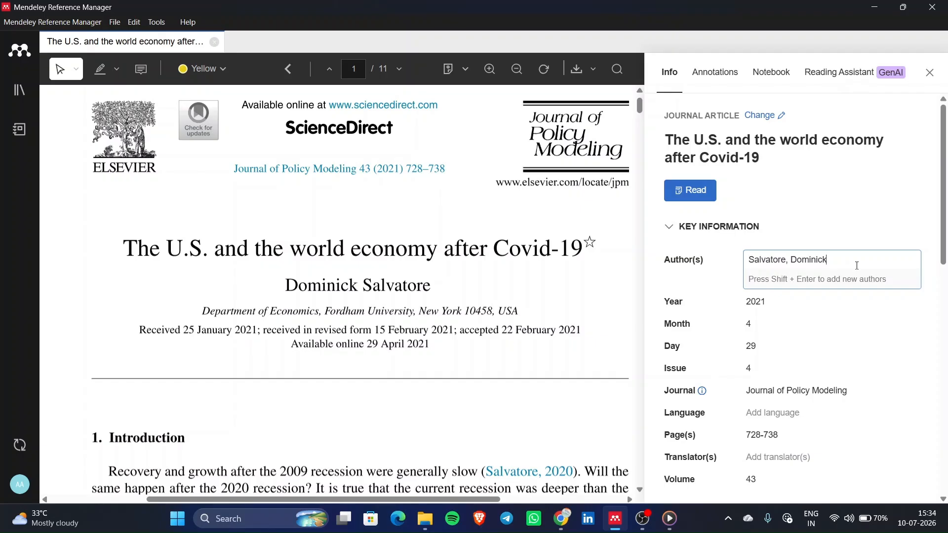
{"action": "key", "text": "shift+Return"}
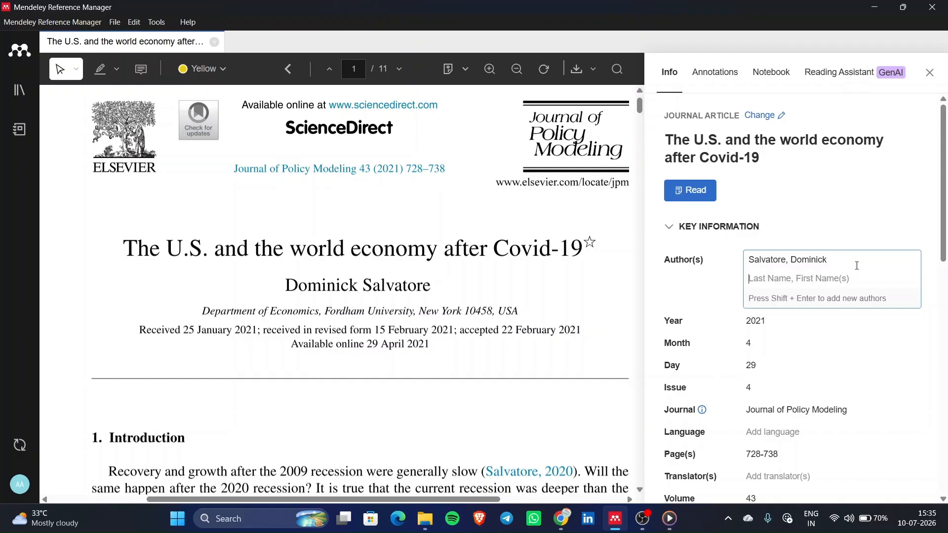
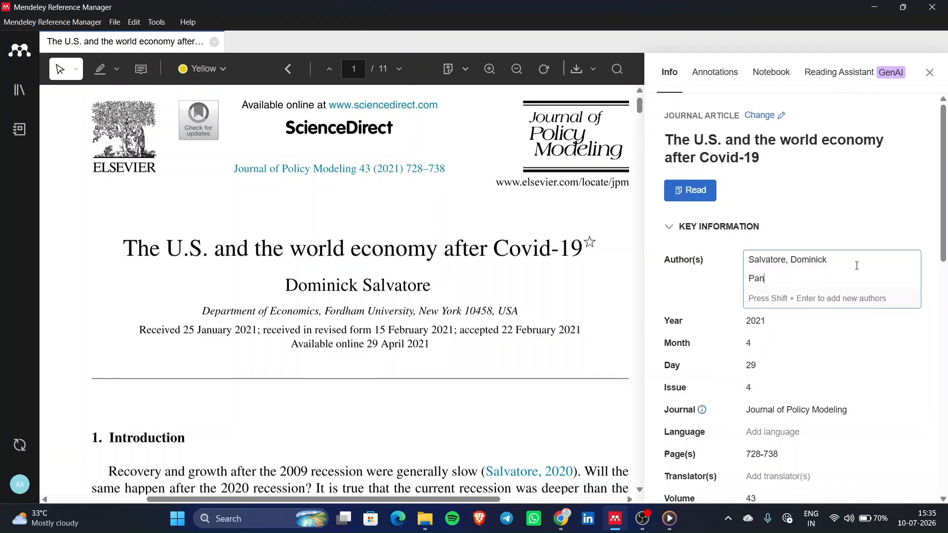
{"action": "left_click", "coordinate": [851, 237]}
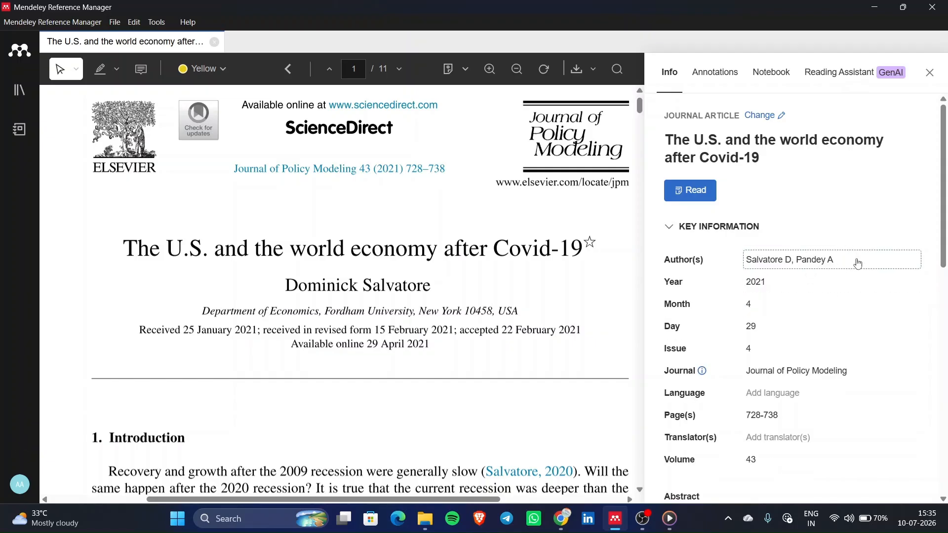
- Delete the added co-author, keeping only the original author, and close the details panel
{"action": "left_click", "coordinate": [859, 265]}
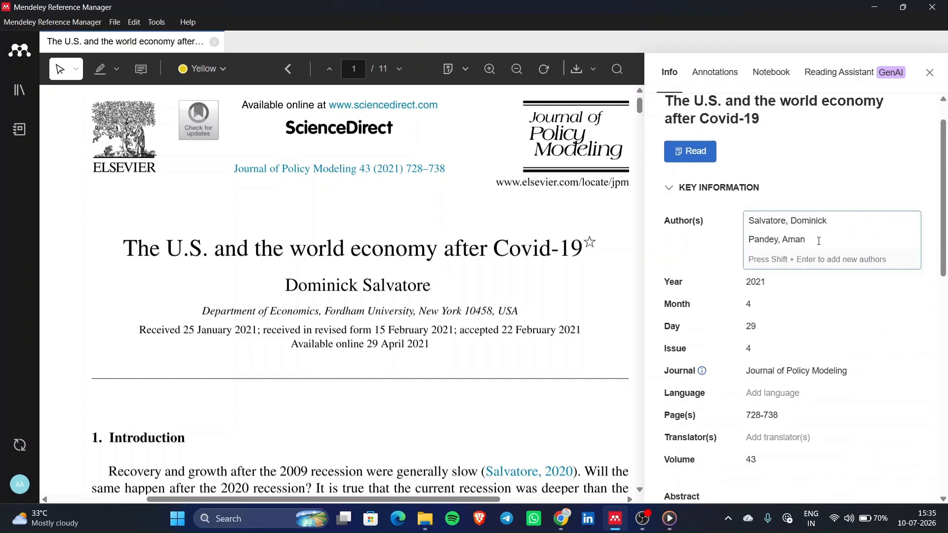
{"action": "left_click_drag", "start_coordinate": [814, 240], "coordinate": [748, 240]}
{"action": "key", "text": "BackSpace"}
{"action": "left_click", "coordinate": [840, 179]}
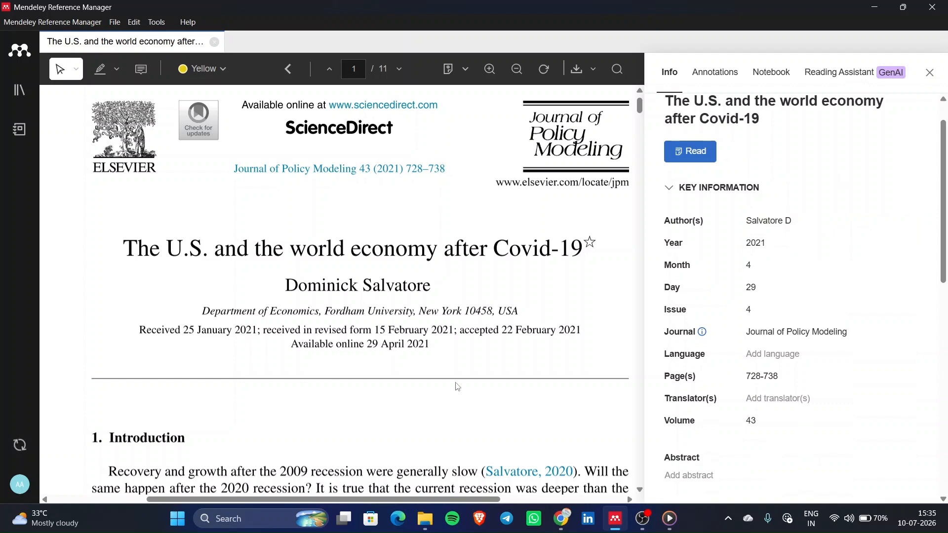
{"action": "scroll", "coordinate": [455, 387], "scroll_direction": "down", "scroll_amount": 1}
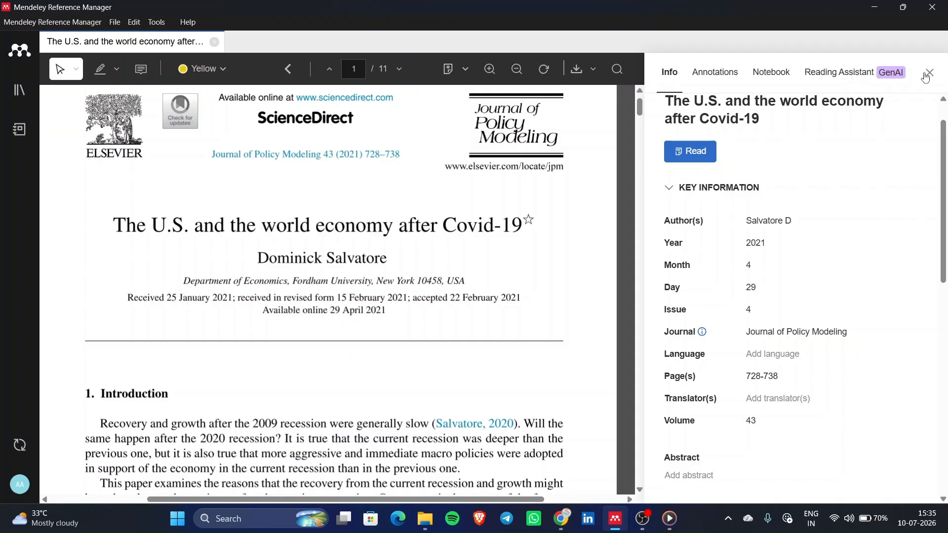
{"action": "left_click", "coordinate": [929, 74]}
- Skim the Covid-19 PDF, return to page 1's Introduction, and select the yellow highlighter tool
{"action": "scroll", "coordinate": [497, 339], "scroll_direction": "up", "scroll_amount": 2}
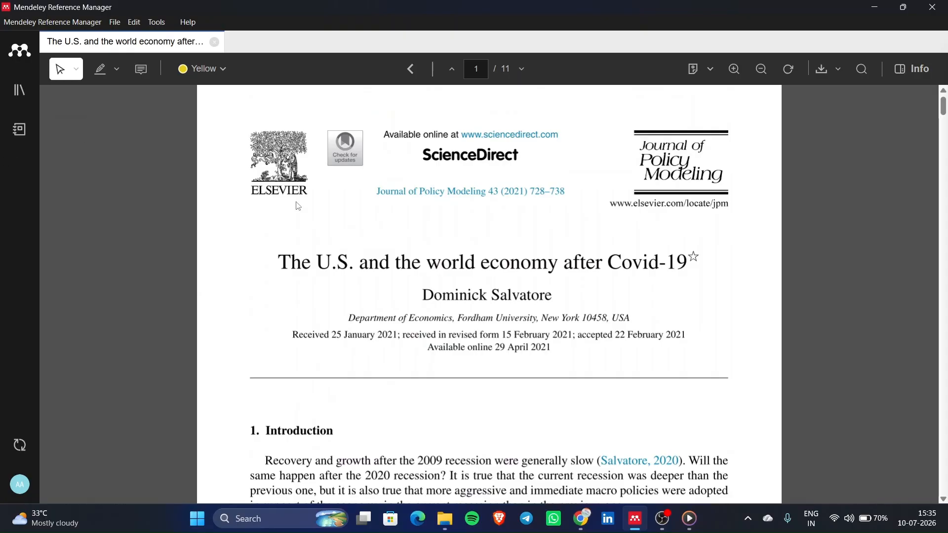
{"action": "scroll", "coordinate": [402, 384], "scroll_direction": "down", "scroll_amount": 15}
{"action": "scroll", "coordinate": [402, 383], "scroll_direction": "down", "scroll_amount": 20}
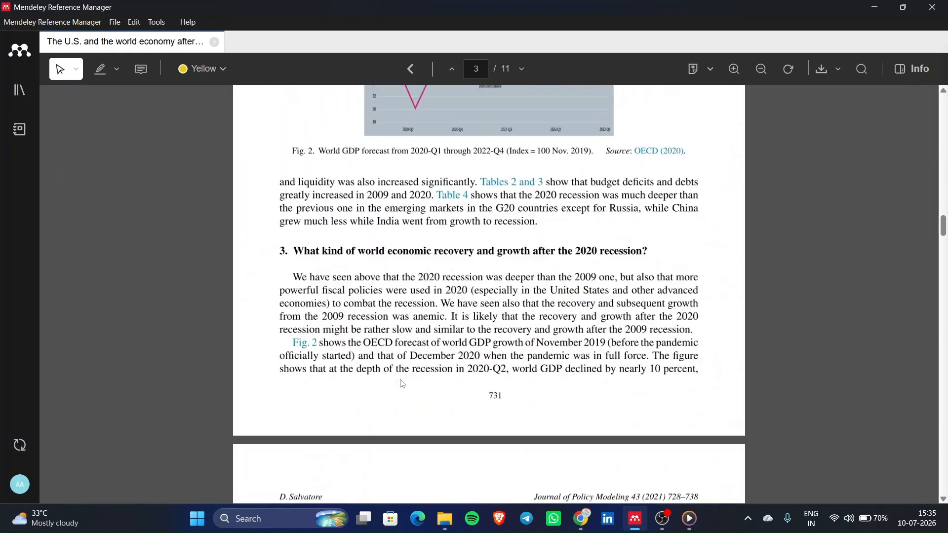
{"action": "scroll", "coordinate": [402, 383], "scroll_direction": "down", "scroll_amount": 20}
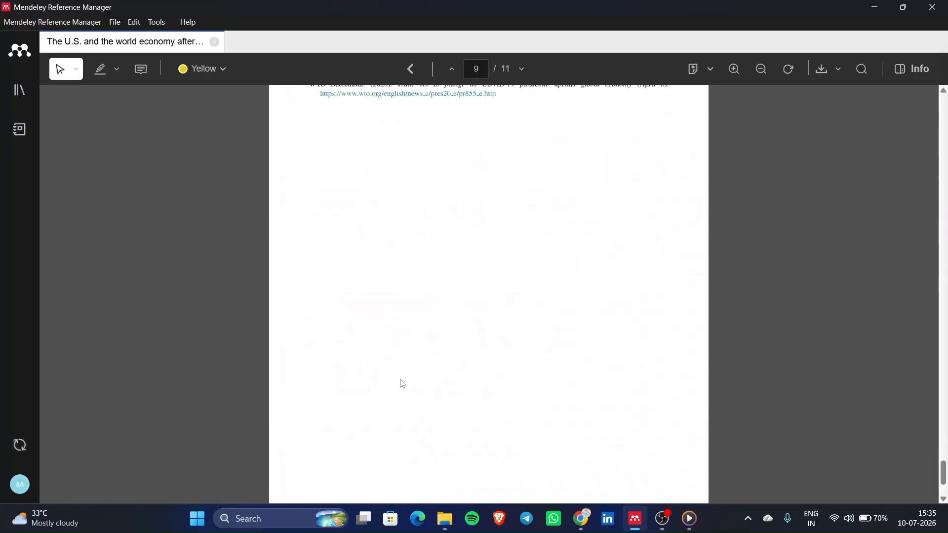
{"action": "scroll", "coordinate": [402, 384], "scroll_direction": "up", "scroll_amount": 20}
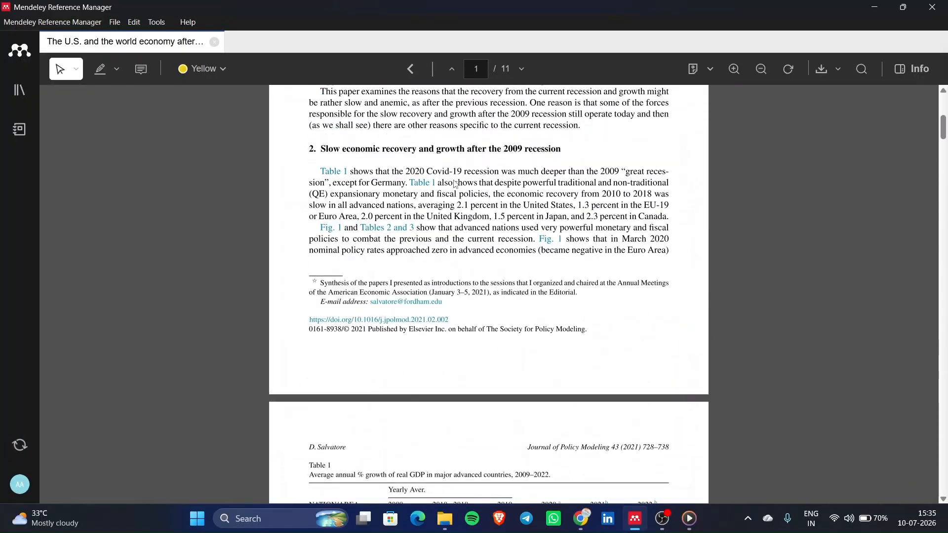
{"action": "scroll", "coordinate": [457, 185], "scroll_direction": "up", "scroll_amount": 7}
{"action": "scroll", "coordinate": [432, 288], "scroll_direction": "up", "scroll_amount": 2}
{"action": "scroll", "coordinate": [432, 287], "scroll_direction": "down", "scroll_amount": 4}
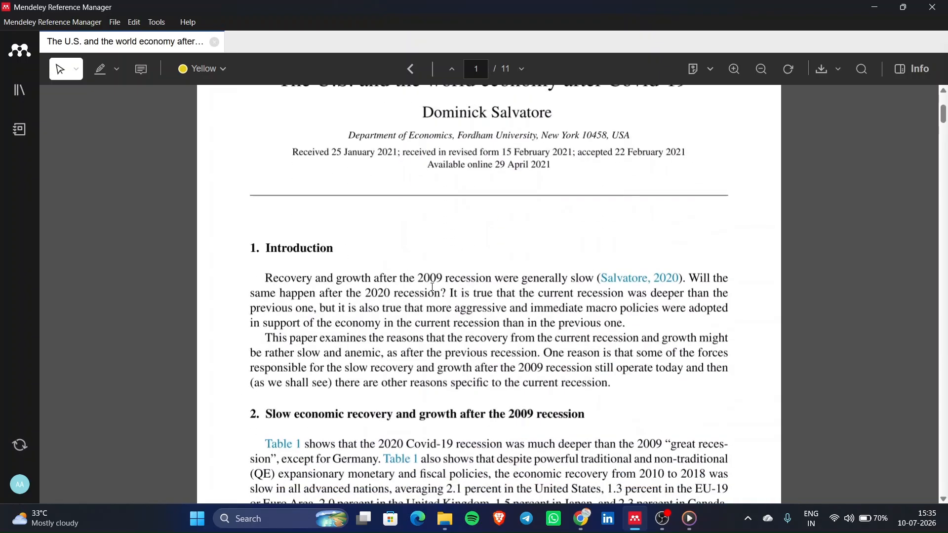
{"action": "scroll", "coordinate": [330, 361], "scroll_direction": "down", "scroll_amount": 3}
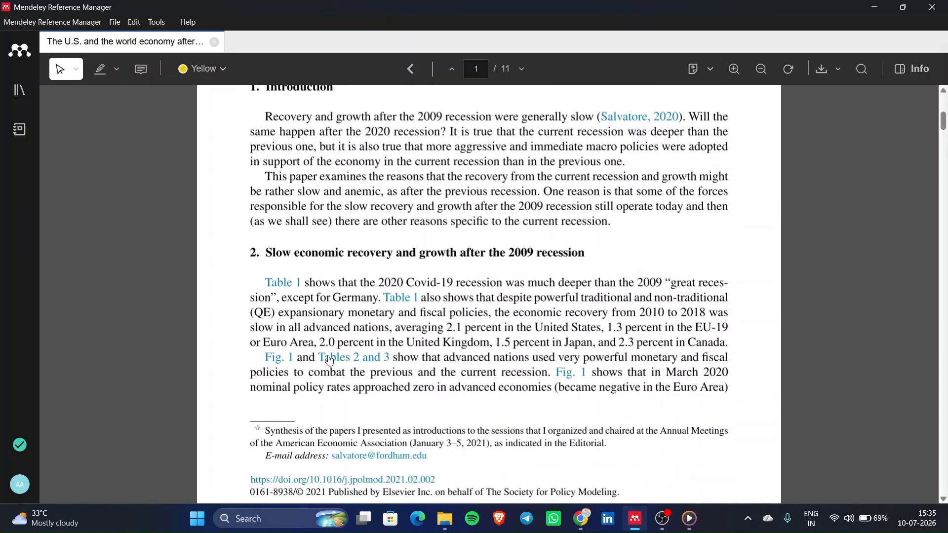
{"action": "left_click", "coordinate": [97, 73]}
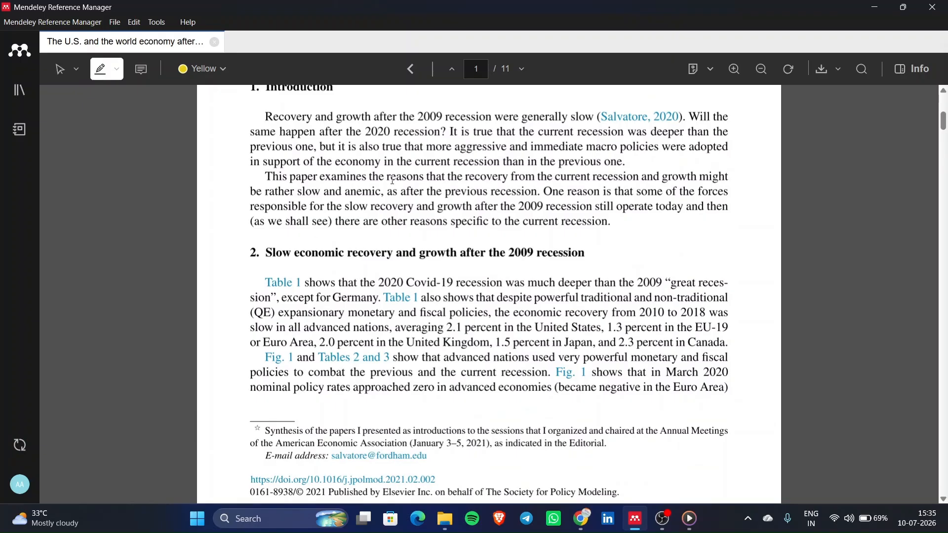
- Highlight the Introduction sentence 'This paper examines the reasons…slow and anemic' in yellow
{"action": "mouse_move", "coordinate": [523, 178]}
{"action": "left_mouse_down"}
{"action": "mouse_move", "coordinate": [637, 189]}
{"action": "mouse_move", "coordinate": [383, 198]}
{"action": "left_mouse_up"}
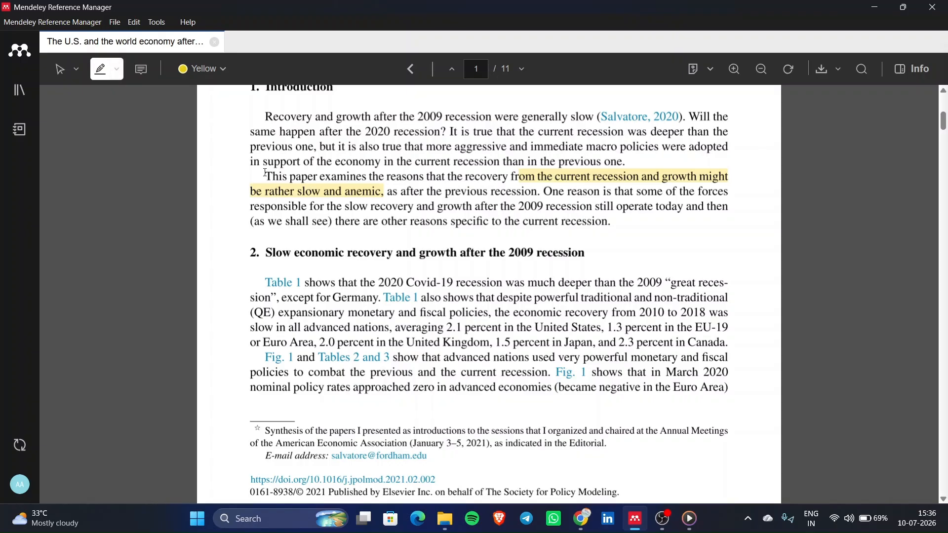
{"action": "left_click_drag", "start_coordinate": [266, 173], "coordinate": [383, 193]}
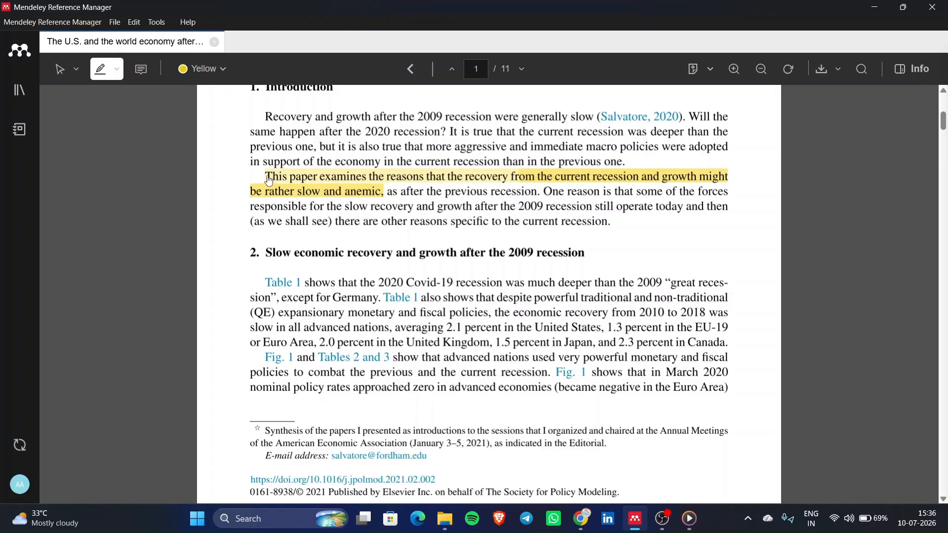
{"action": "left_click_drag", "start_coordinate": [260, 172], "coordinate": [386, 203]}
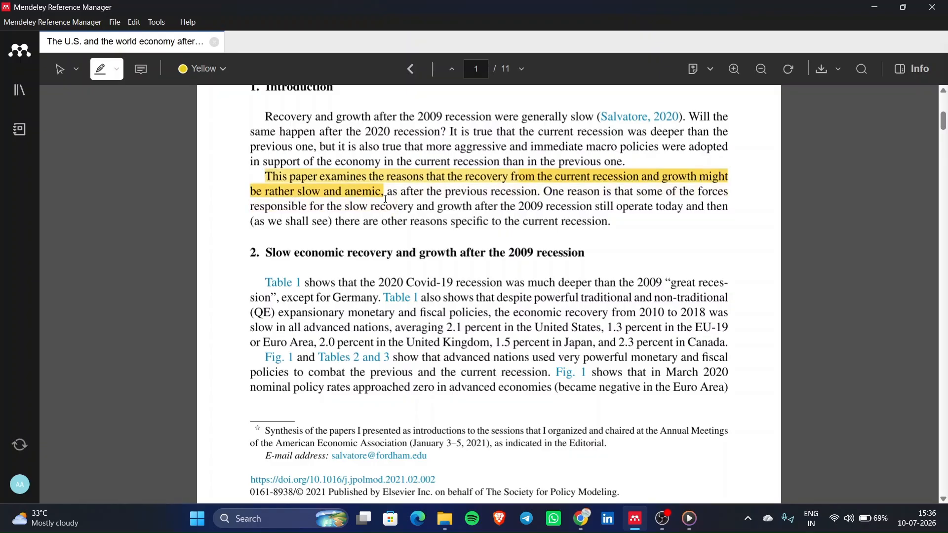
- Set the highlight colour to Red
{"action": "left_click", "coordinate": [232, 69]}
{"action": "left_click", "coordinate": [203, 140]}
{"action": "scroll", "coordinate": [352, 393], "scroll_direction": "down", "scroll_amount": 20}
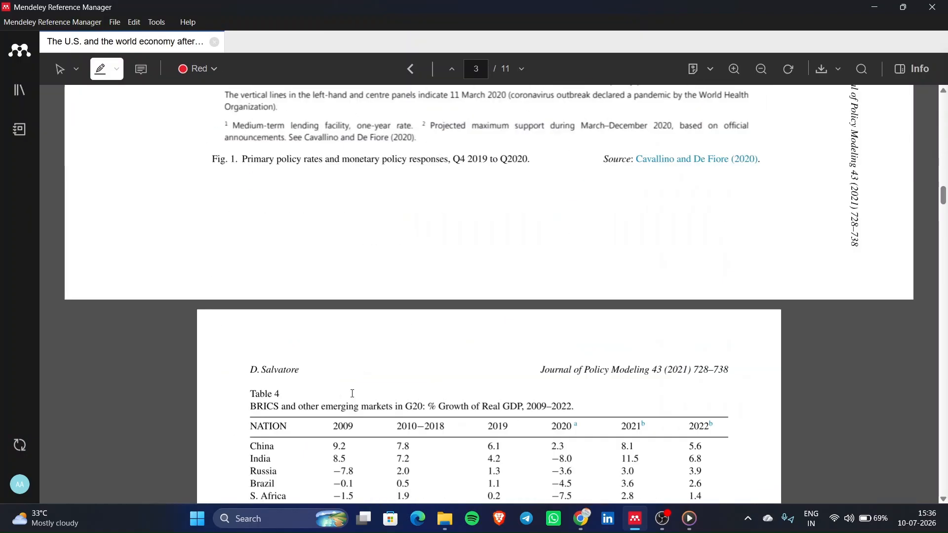
- Highlight section 3's opening line and section 4's opening paragraph in red
{"action": "scroll", "coordinate": [352, 393], "scroll_direction": "down", "scroll_amount": 10}
{"action": "scroll", "coordinate": [353, 393], "scroll_direction": "up", "scroll_amount": 1}
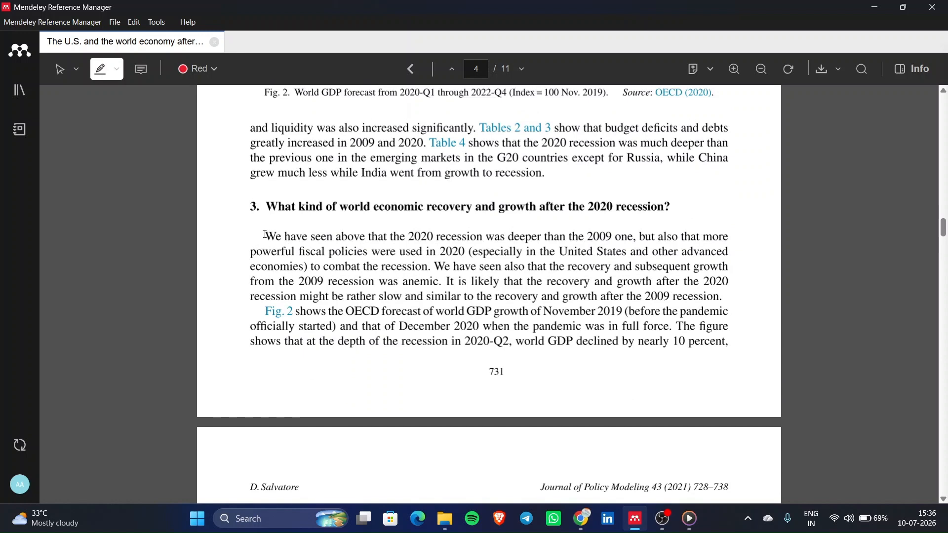
{"action": "left_click_drag", "start_coordinate": [265, 235], "coordinate": [636, 241]}
{"action": "scroll", "coordinate": [382, 374], "scroll_direction": "down", "scroll_amount": 10}
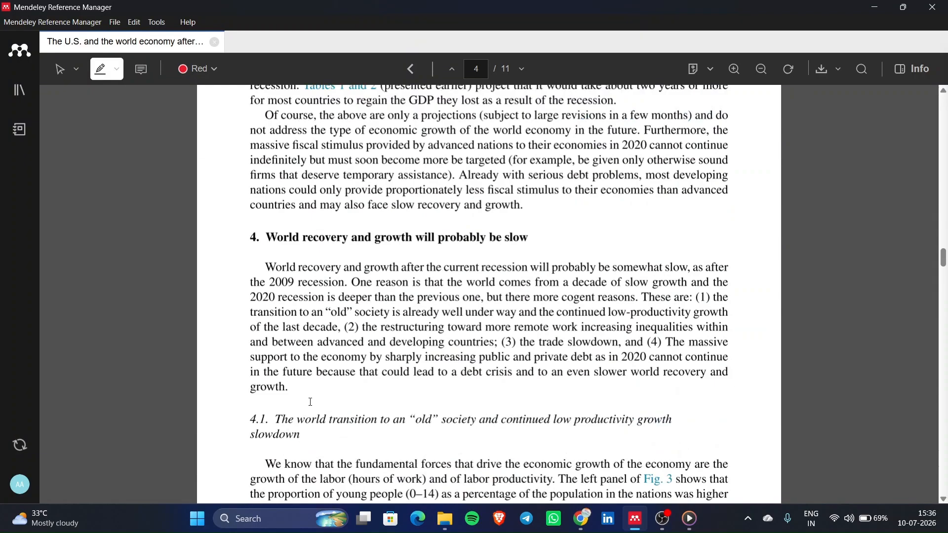
{"action": "scroll", "coordinate": [282, 255], "scroll_direction": "up", "scroll_amount": 2}
{"action": "left_click_drag", "start_coordinate": [280, 254], "coordinate": [289, 371]}
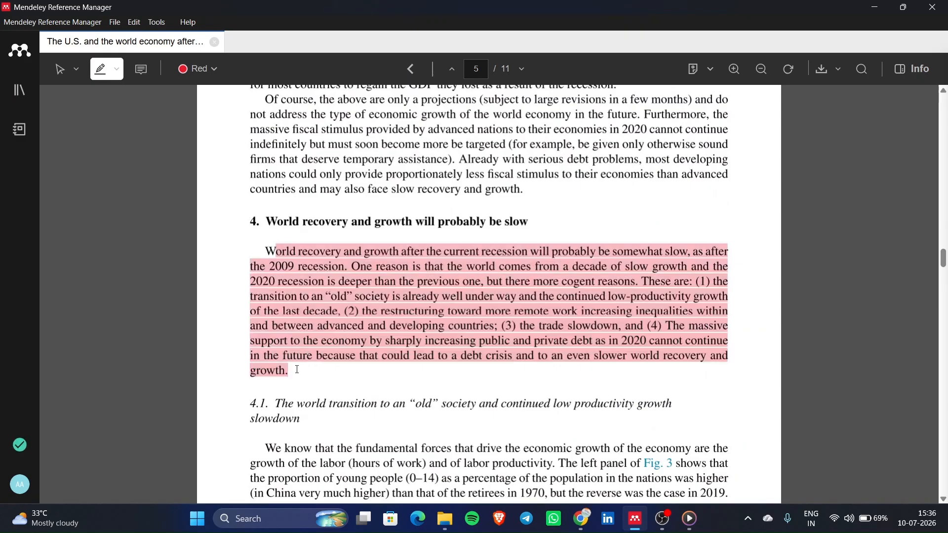
- Switch to Underline text and red-underline the passage on targeted fiscal stimulus
{"action": "left_click", "coordinate": [119, 70]}
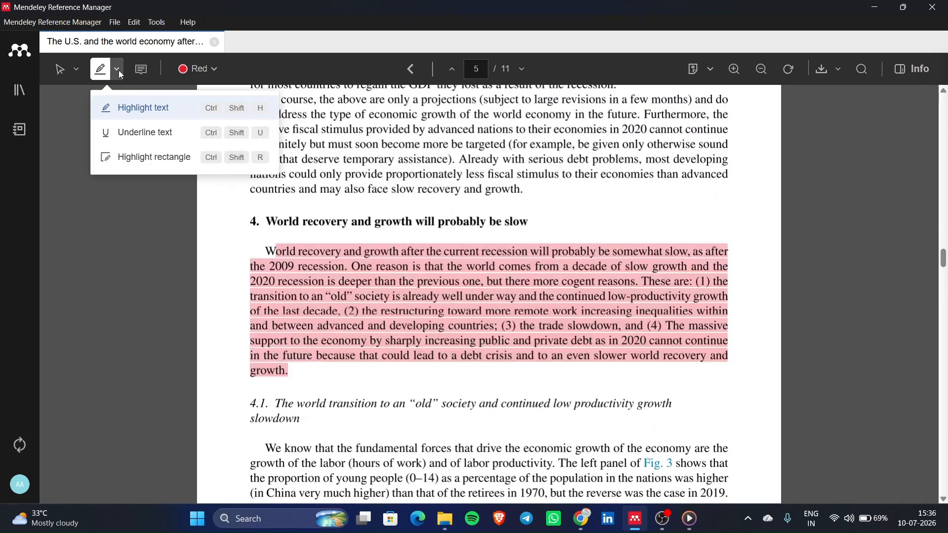
{"action": "left_click", "coordinate": [152, 138]}
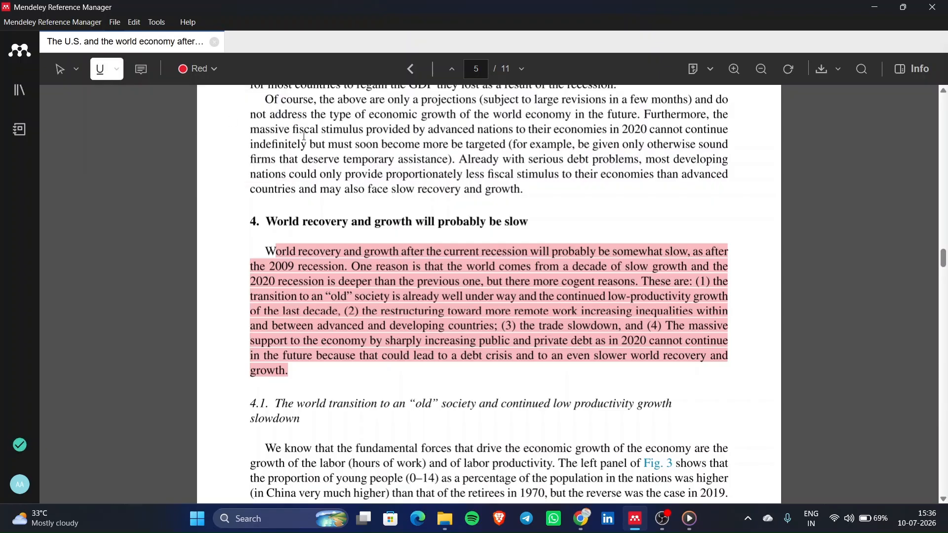
{"action": "left_click_drag", "start_coordinate": [330, 145], "coordinate": [510, 177]}
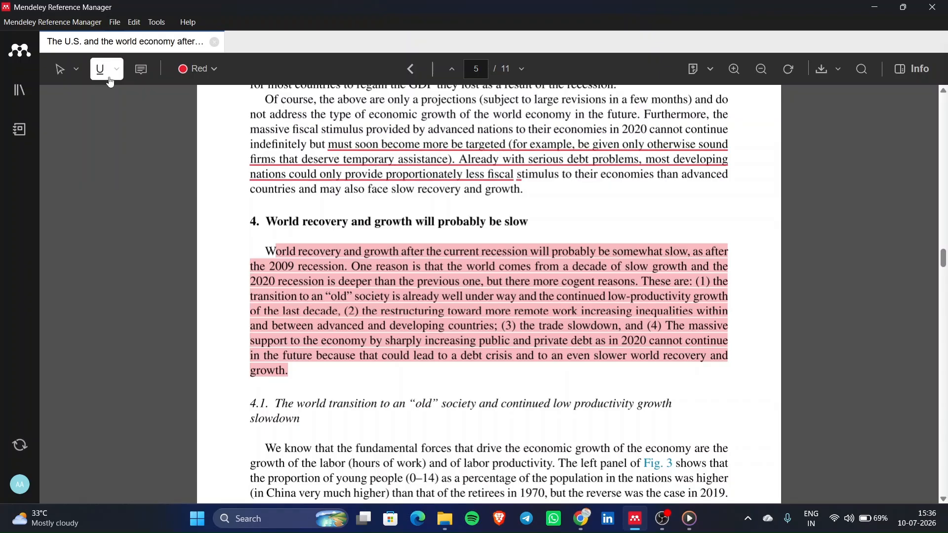
{"action": "left_click", "coordinate": [118, 71]}
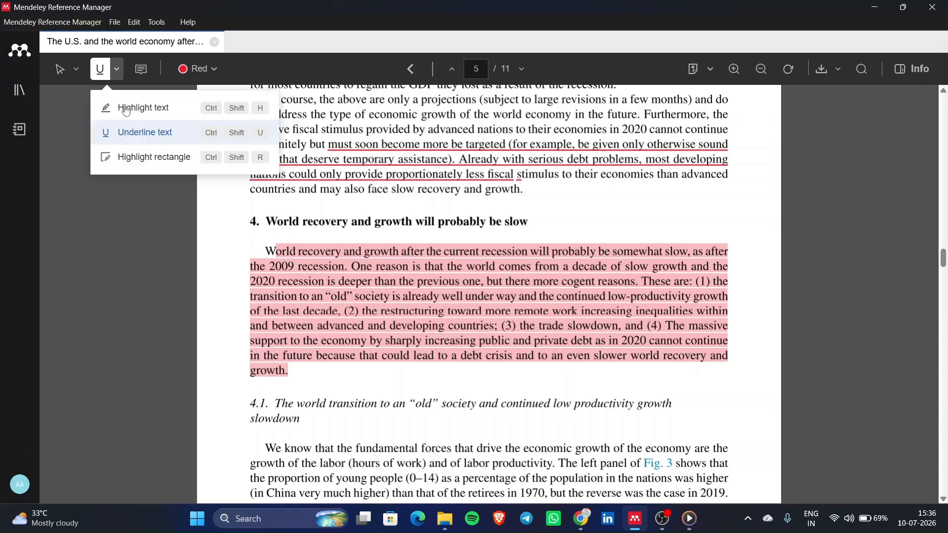
- Add rectangle highlights over the fiscal-stimulus paragraph and the Fig. 4 chart's 2010–2018 stretch
{"action": "left_click", "coordinate": [161, 159]}
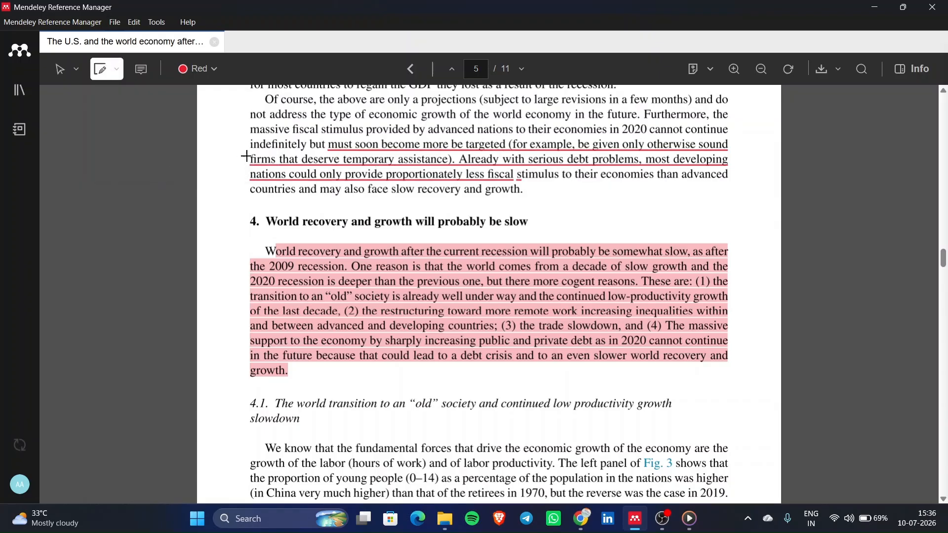
{"action": "left_click_drag", "start_coordinate": [249, 96], "coordinate": [751, 213]}
{"action": "scroll", "coordinate": [387, 290], "scroll_direction": "down", "scroll_amount": 5}
{"action": "scroll", "coordinate": [390, 291], "scroll_direction": "down", "scroll_amount": 10}
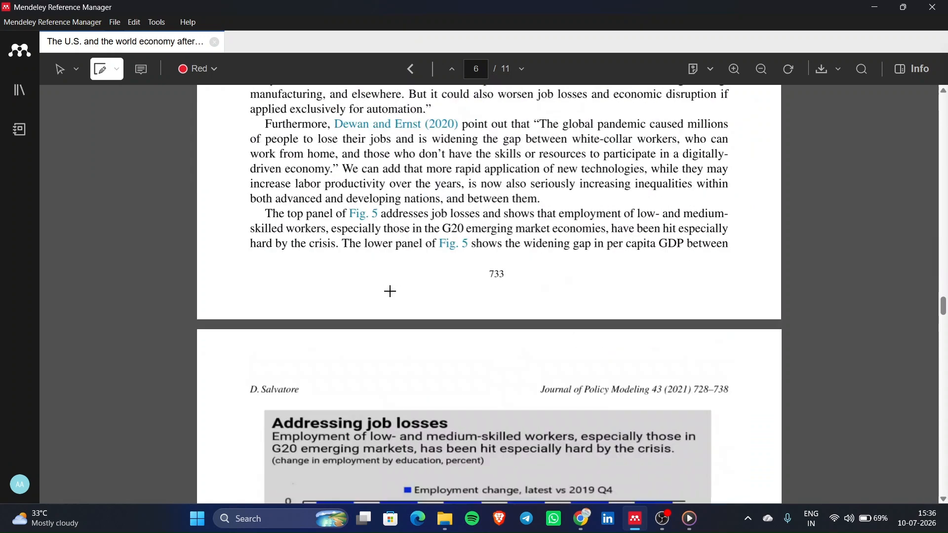
{"action": "scroll", "coordinate": [390, 291], "scroll_direction": "up", "scroll_amount": 10}
{"action": "left_click_drag", "start_coordinate": [558, 190], "coordinate": [600, 267]}
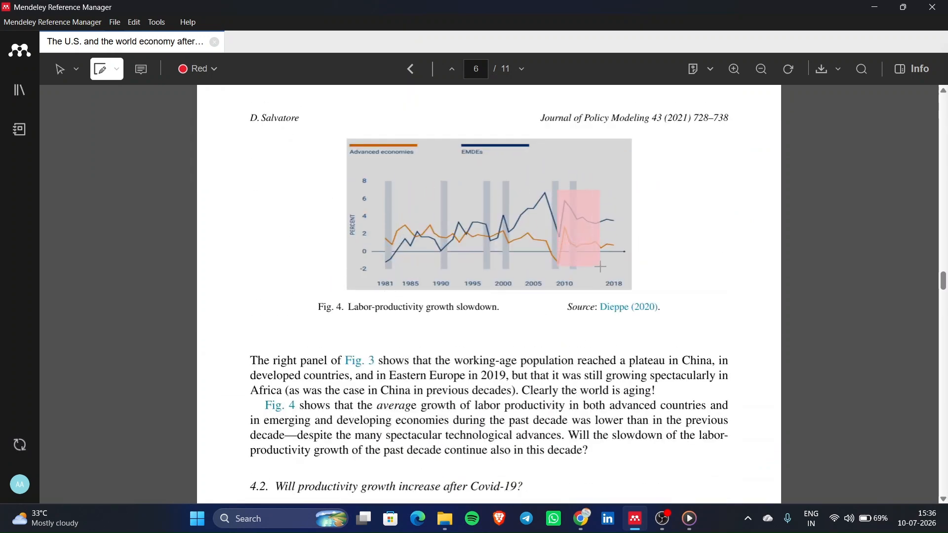
- Dismiss the annotation styles list and return to section 3's red-highlighted sentence on page 4
{"action": "scroll", "coordinate": [601, 266], "scroll_direction": "down", "scroll_amount": 2}
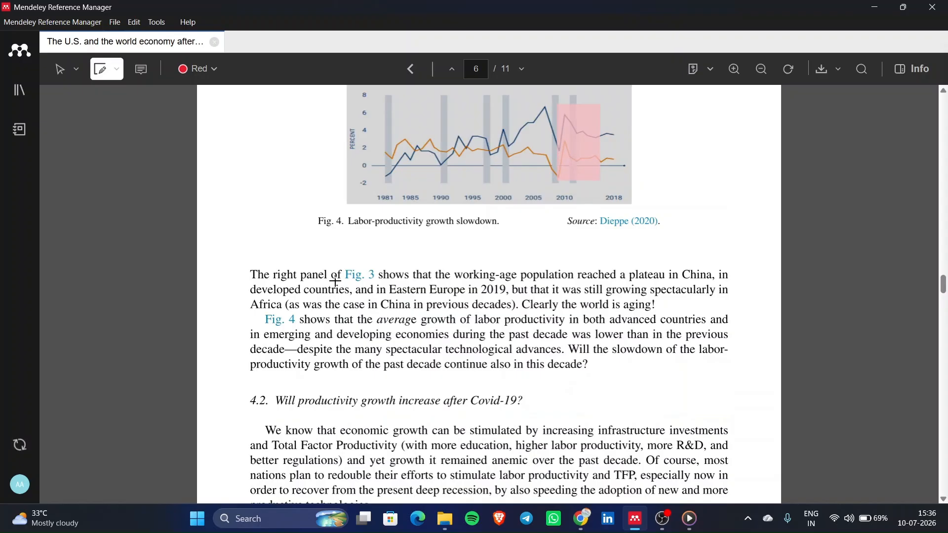
{"action": "left_click", "coordinate": [118, 73]}
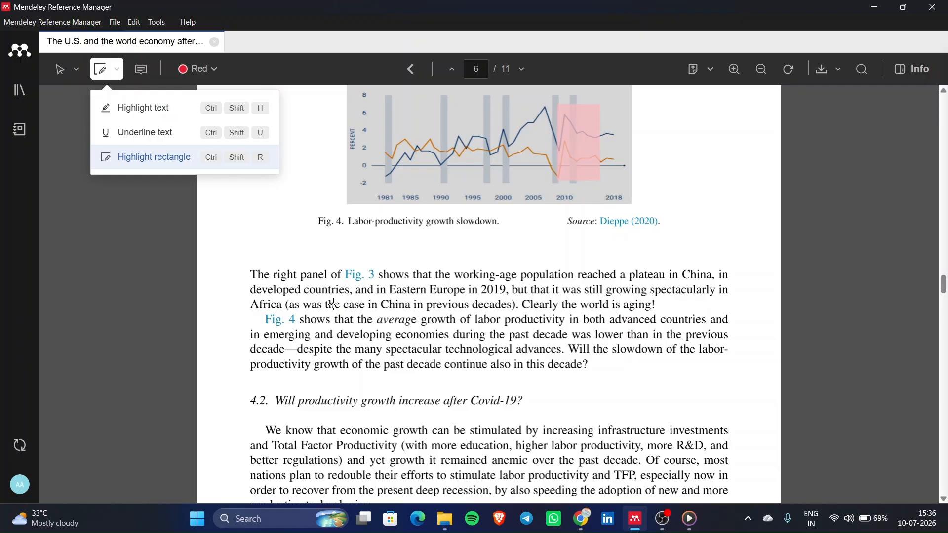
{"action": "scroll", "coordinate": [327, 296], "scroll_direction": "up", "scroll_amount": 10}
{"action": "scroll", "coordinate": [368, 366], "scroll_direction": "down", "scroll_amount": 1}
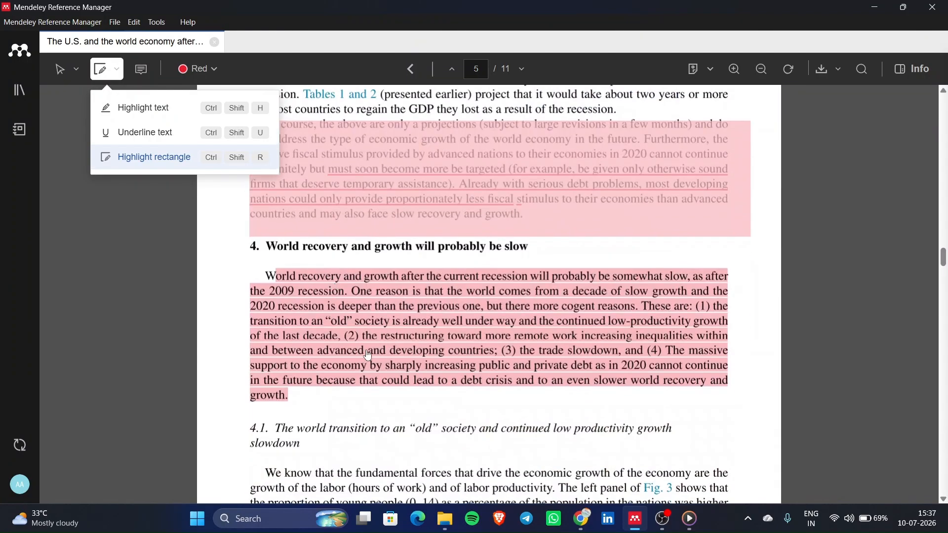
{"action": "left_click", "coordinate": [389, 402]}
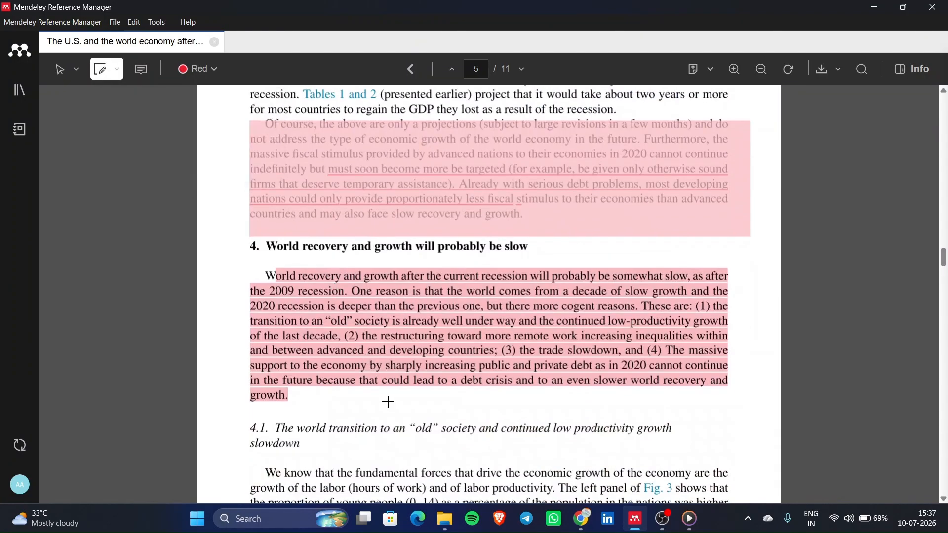
{"action": "scroll", "coordinate": [388, 402], "scroll_direction": "up", "scroll_amount": 10}
{"action": "scroll", "coordinate": [389, 402], "scroll_direction": "down", "scroll_amount": 2}
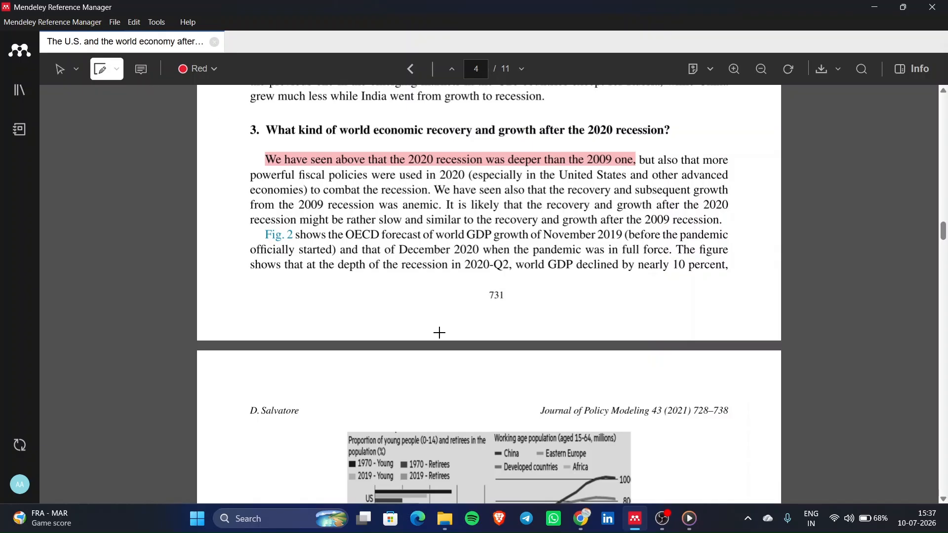
{"action": "left_click", "coordinate": [19, 90]}
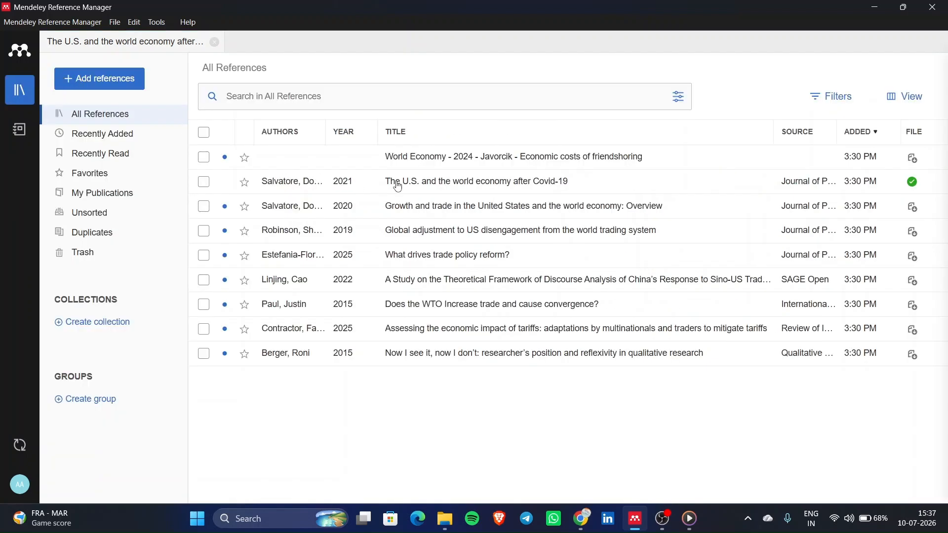
{"action": "double_click", "coordinate": [399, 187]}
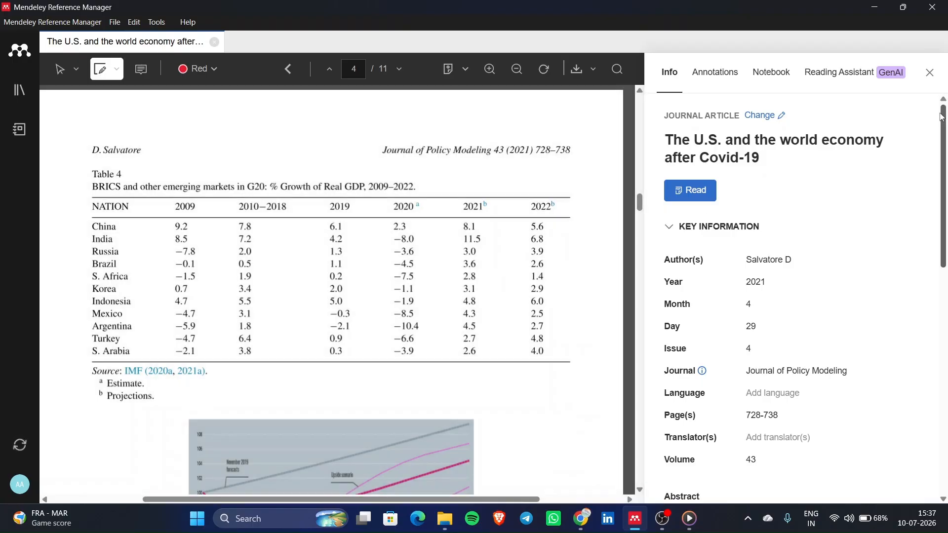
{"action": "left_click", "coordinate": [928, 72]}
{"action": "left_click", "coordinate": [926, 72]}
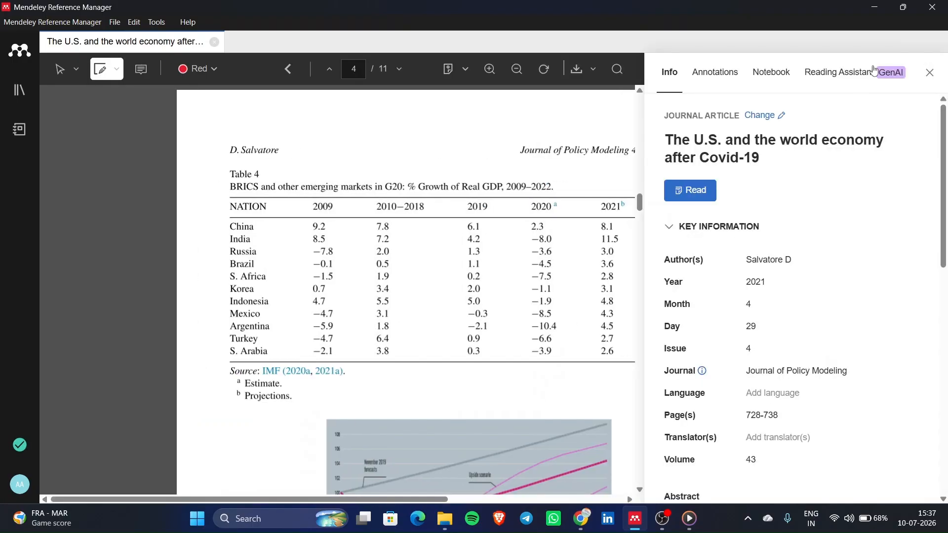
{"action": "left_click", "coordinate": [930, 72]}
{"action": "scroll", "coordinate": [576, 309], "scroll_direction": "up", "scroll_amount": 6}
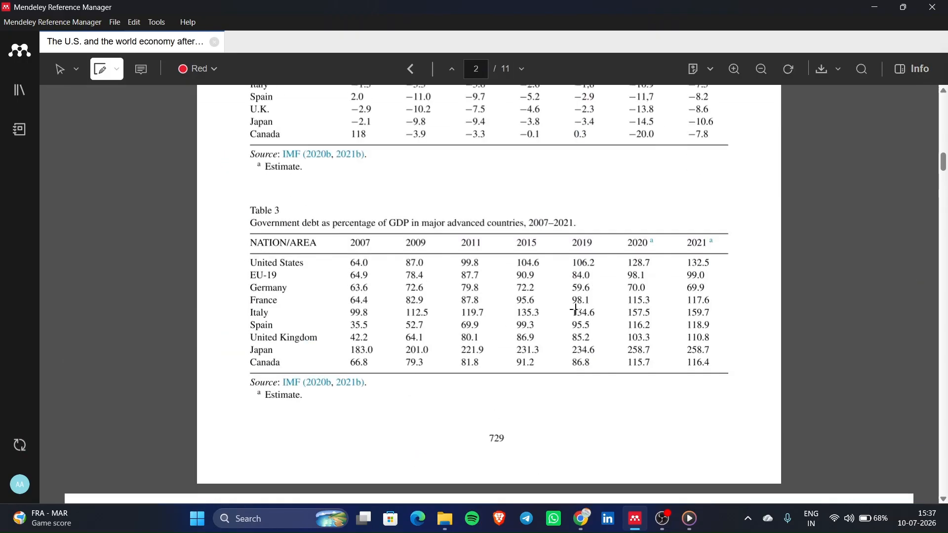
{"action": "scroll", "coordinate": [576, 309], "scroll_direction": "up", "scroll_amount": 8}
{"action": "scroll", "coordinate": [576, 310], "scroll_direction": "down", "scroll_amount": 14}
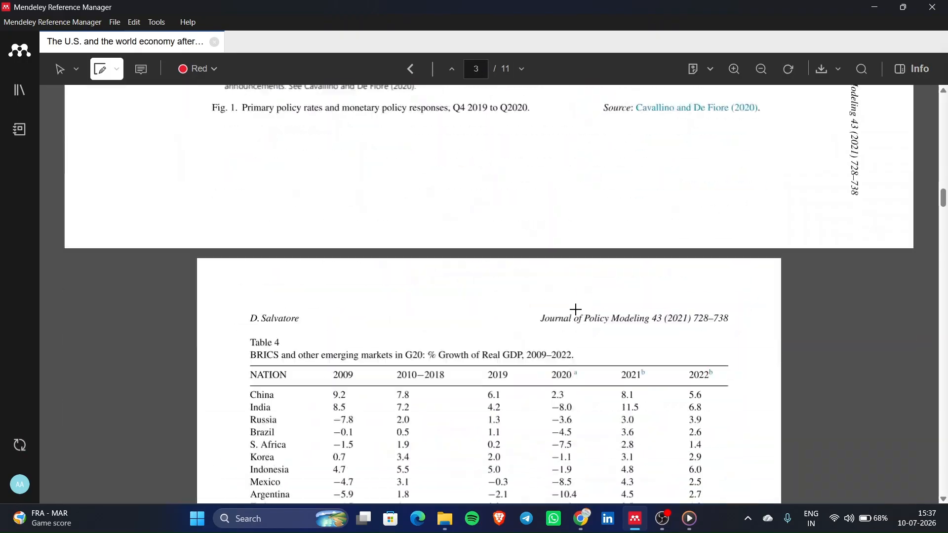
{"action": "scroll", "coordinate": [576, 309], "scroll_direction": "down", "scroll_amount": 10}
{"action": "scroll", "coordinate": [352, 229], "scroll_direction": "up", "scroll_amount": 5}
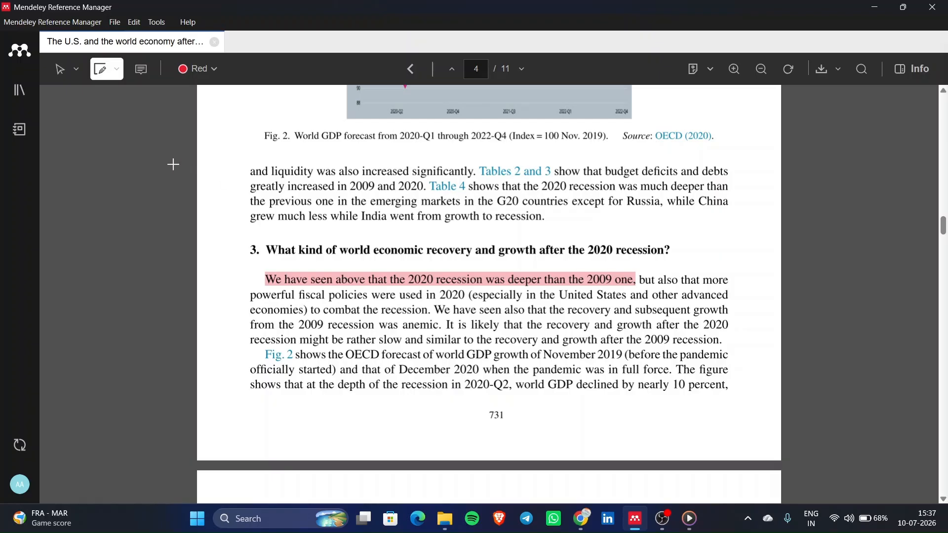
- Pin a comment reading 'This info is good.' beside the section 3 heading and check its text
{"action": "left_click", "coordinate": [140, 73]}
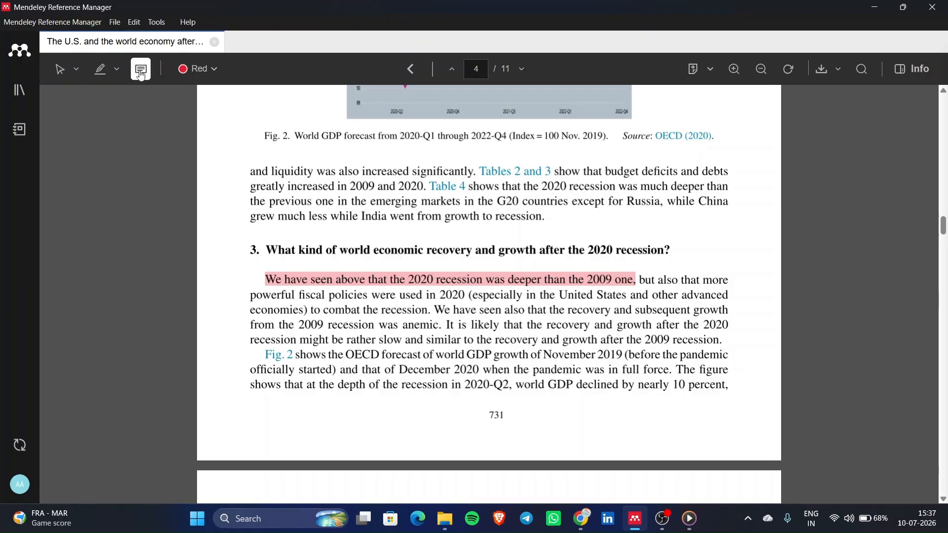
{"action": "left_click", "coordinate": [216, 237]}
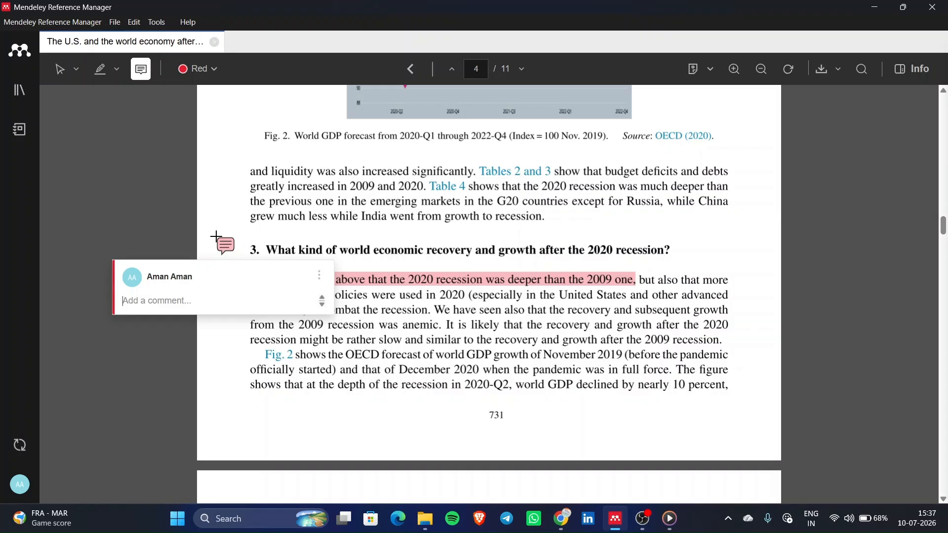
{"action": "type", "text": "This info is good."}
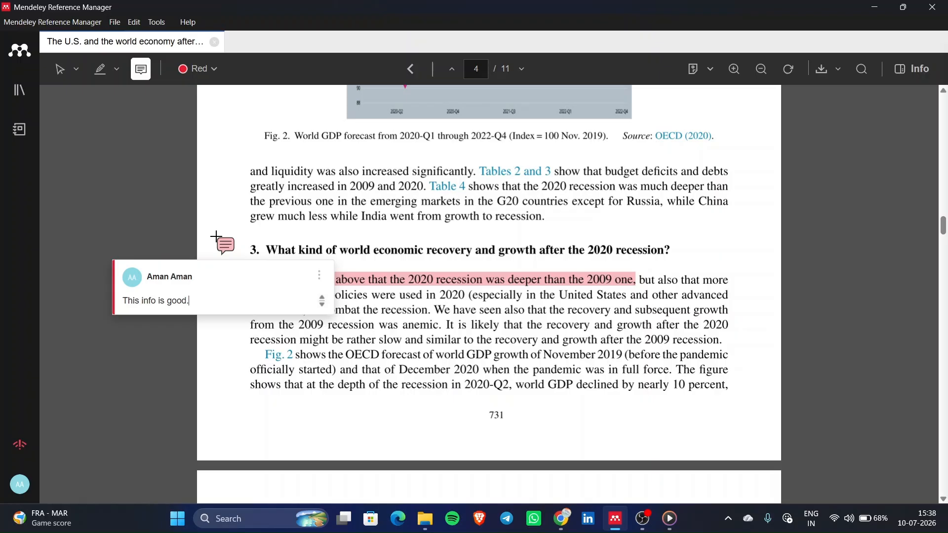
{"action": "left_click", "coordinate": [153, 141]}
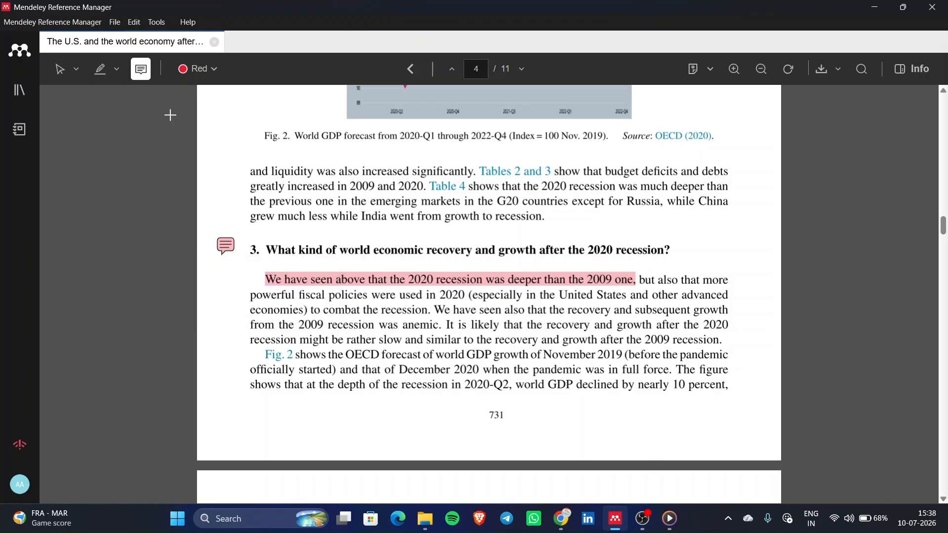
{"action": "left_click", "coordinate": [60, 69]}
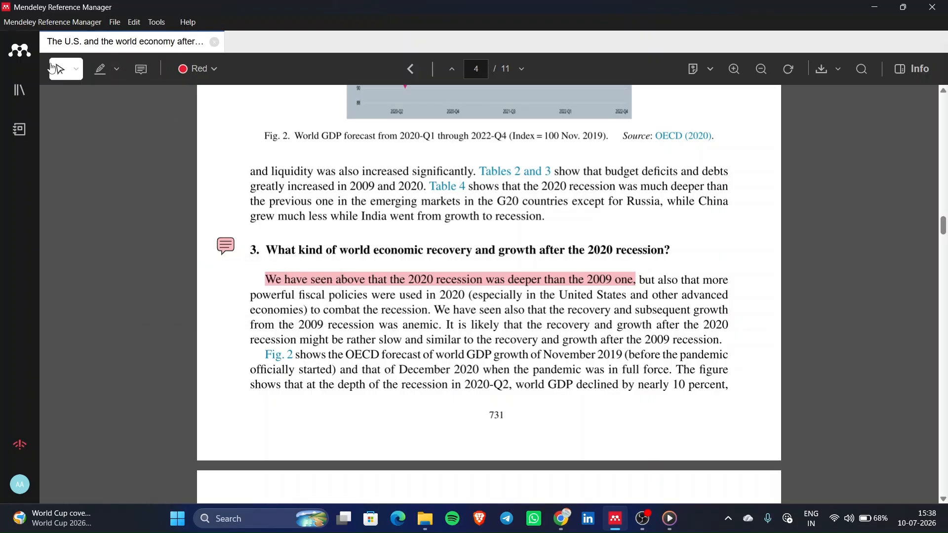
{"action": "left_click", "coordinate": [230, 253]}
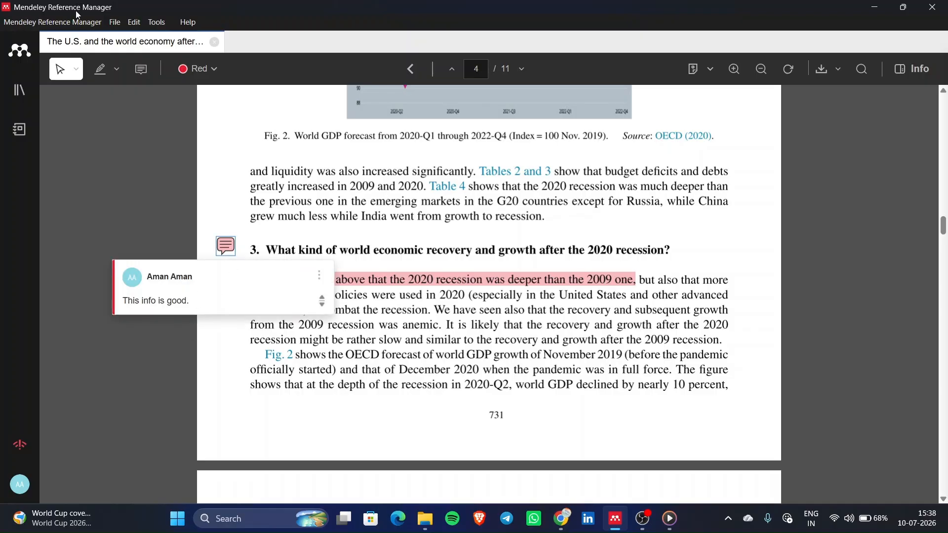
{"action": "left_click", "coordinate": [70, 82]}
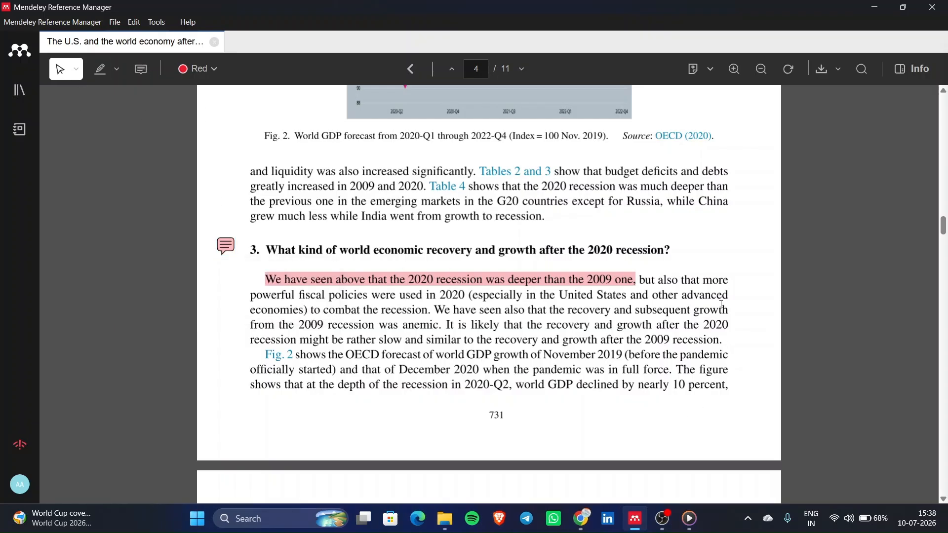
- Add a second, empty comment in the section 3 paragraph, then zoom in on the page
{"action": "left_click", "coordinate": [141, 69]}
{"action": "left_click", "coordinate": [649, 330]}
{"action": "scroll", "coordinate": [649, 321], "scroll_direction": "down", "scroll_amount": 1}
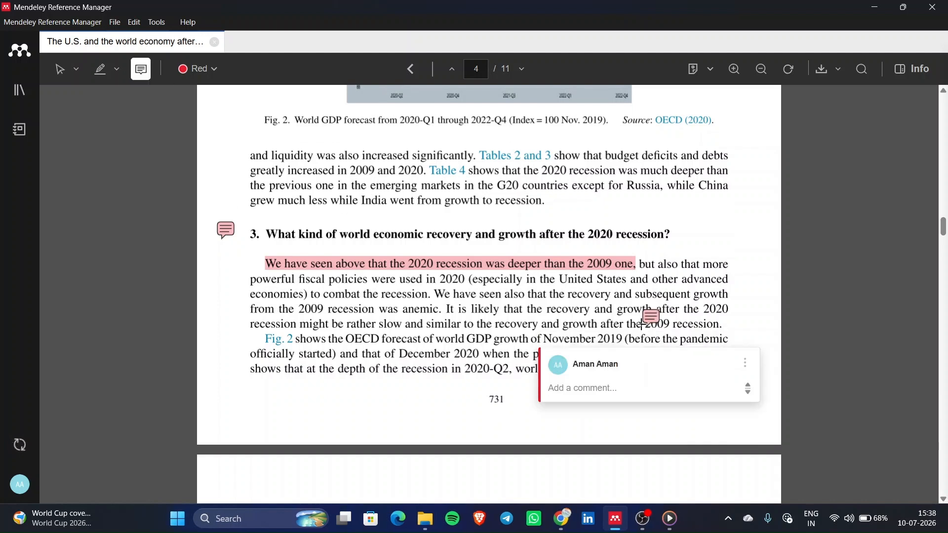
{"action": "left_click", "coordinate": [824, 303]}
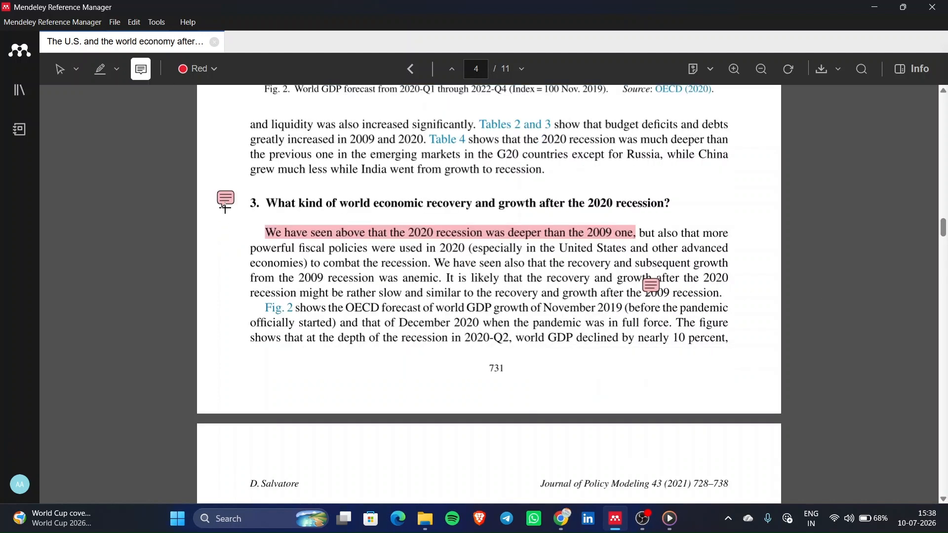
{"action": "right_click", "coordinate": [224, 199]}
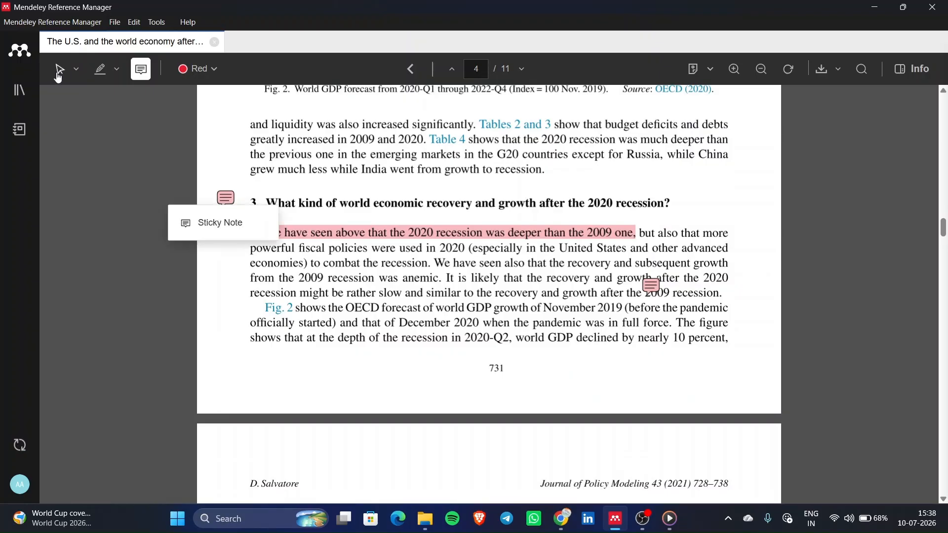
{"action": "left_click", "coordinate": [59, 69]}
{"action": "right_click", "coordinate": [227, 203]}
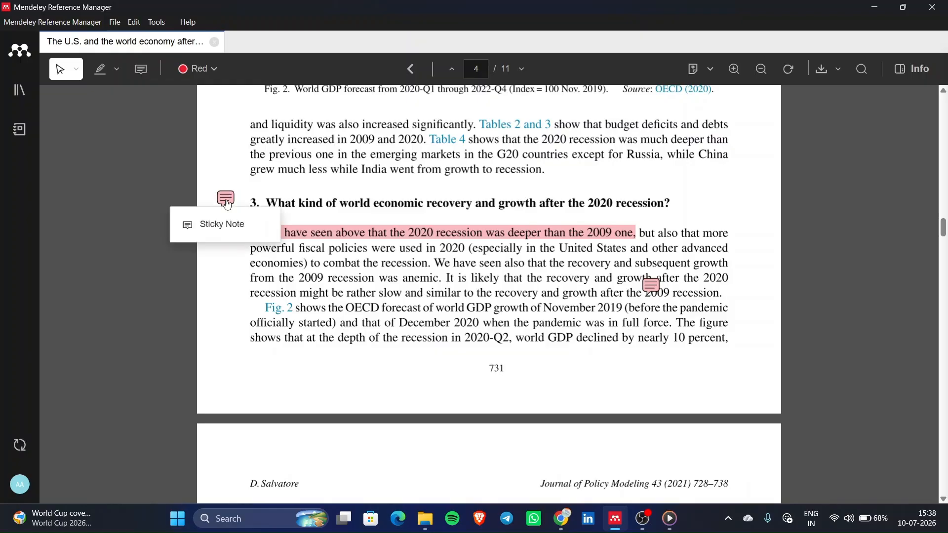
{"action": "left_click", "coordinate": [375, 157]}
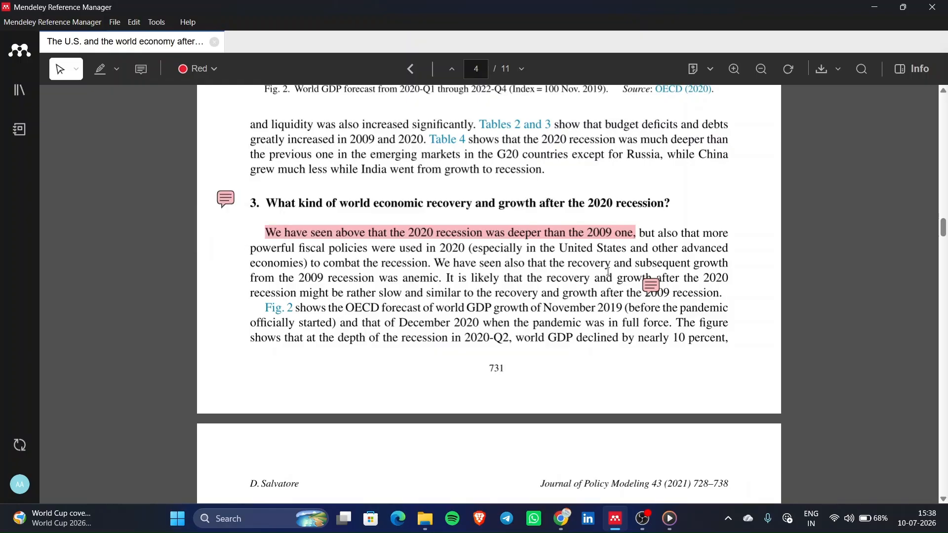
{"action": "left_click", "coordinate": [736, 69]}
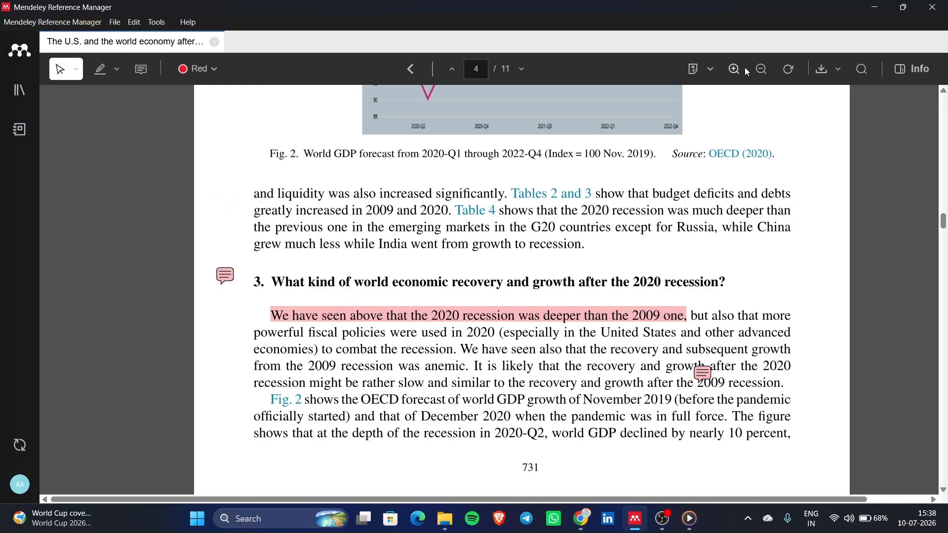
{"action": "left_click", "coordinate": [842, 74]}
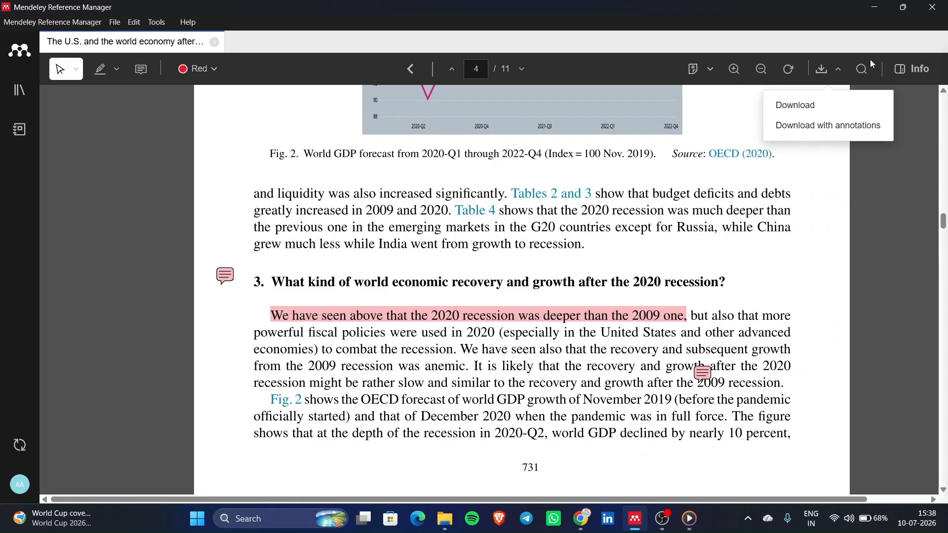
{"action": "scroll", "coordinate": [599, 281], "scroll_direction": "down", "scroll_amount": 1, "text": "ctrl"}
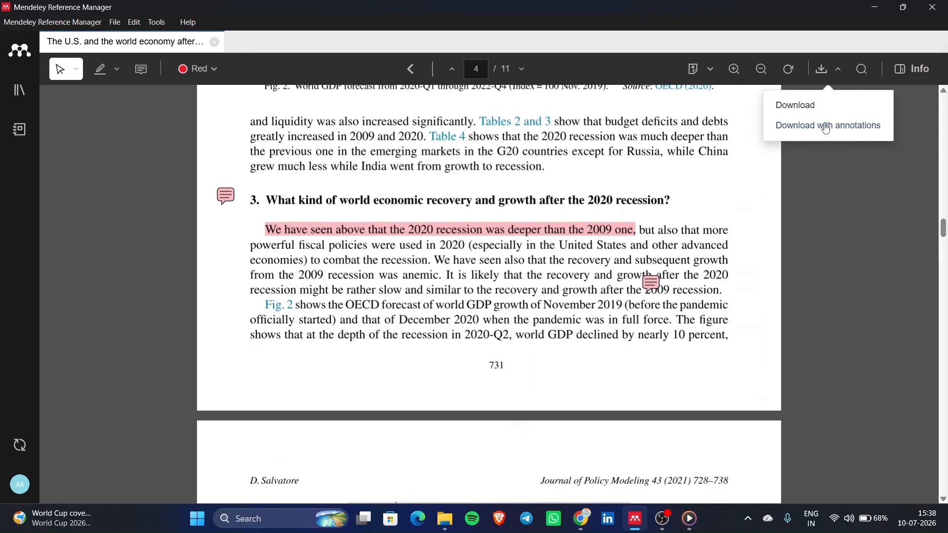
{"action": "left_click", "coordinate": [368, 162]}
{"action": "scroll", "coordinate": [368, 162], "scroll_direction": "down", "scroll_amount": 17}
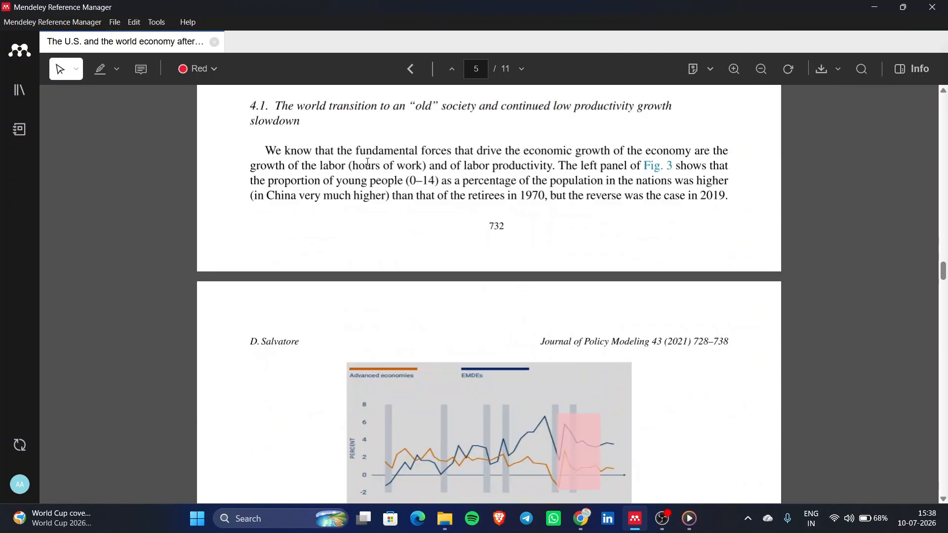
{"action": "scroll", "coordinate": [368, 162], "scroll_direction": "down", "scroll_amount": 20}
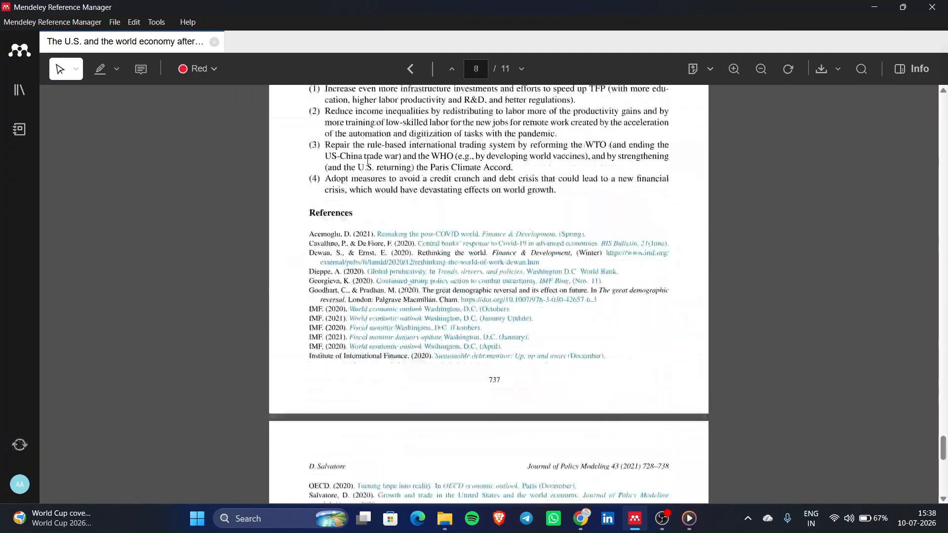
{"action": "scroll", "coordinate": [367, 162], "scroll_direction": "down", "scroll_amount": 4}
{"action": "scroll", "coordinate": [368, 162], "scroll_direction": "up", "scroll_amount": 20}
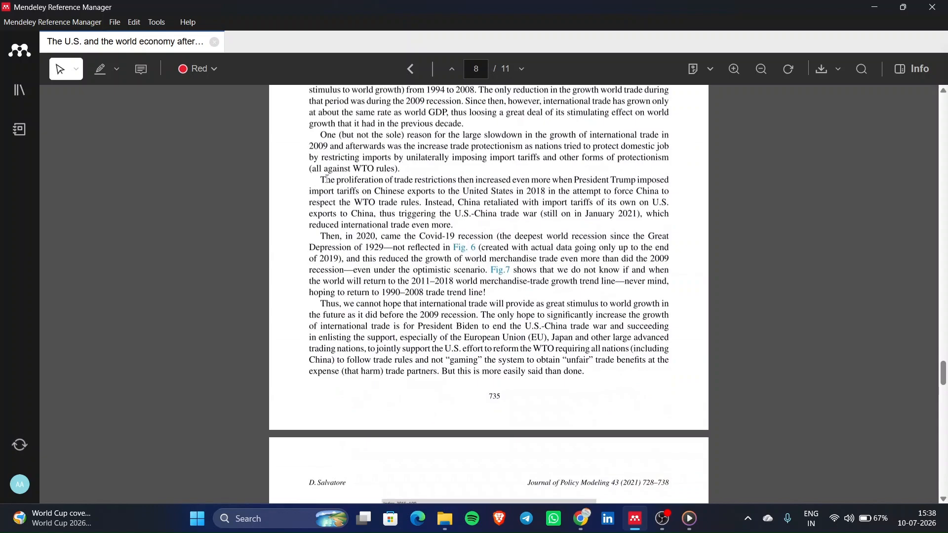
{"action": "left_click_drag", "start_coordinate": [327, 180], "coordinate": [445, 237]}
{"action": "scroll", "coordinate": [445, 214], "scroll_direction": "up", "scroll_amount": 8}
{"action": "scroll", "coordinate": [445, 214], "scroll_direction": "down", "scroll_amount": 2}
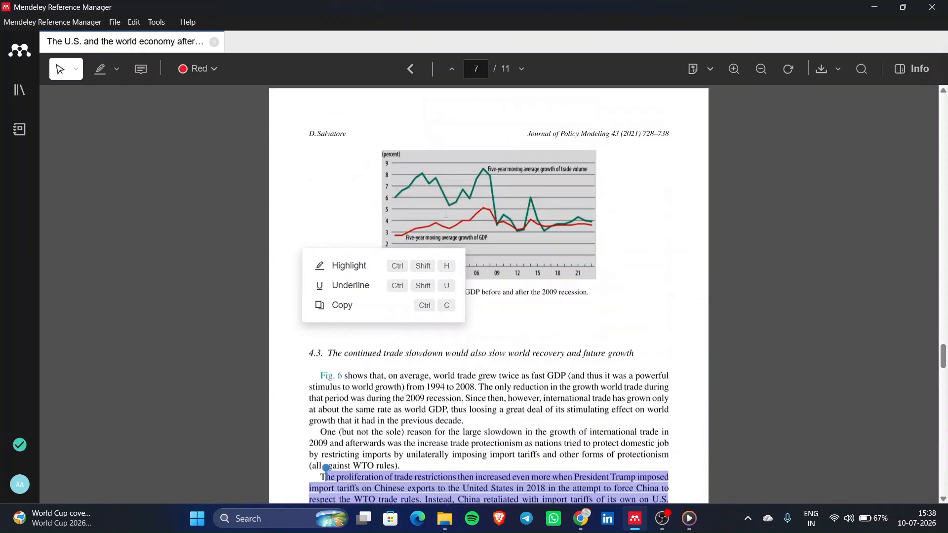
{"action": "scroll", "coordinate": [446, 214], "scroll_direction": "down", "scroll_amount": 1}
{"action": "left_click", "coordinate": [502, 439]}
{"action": "scroll", "coordinate": [502, 440], "scroll_direction": "down", "scroll_amount": 11}
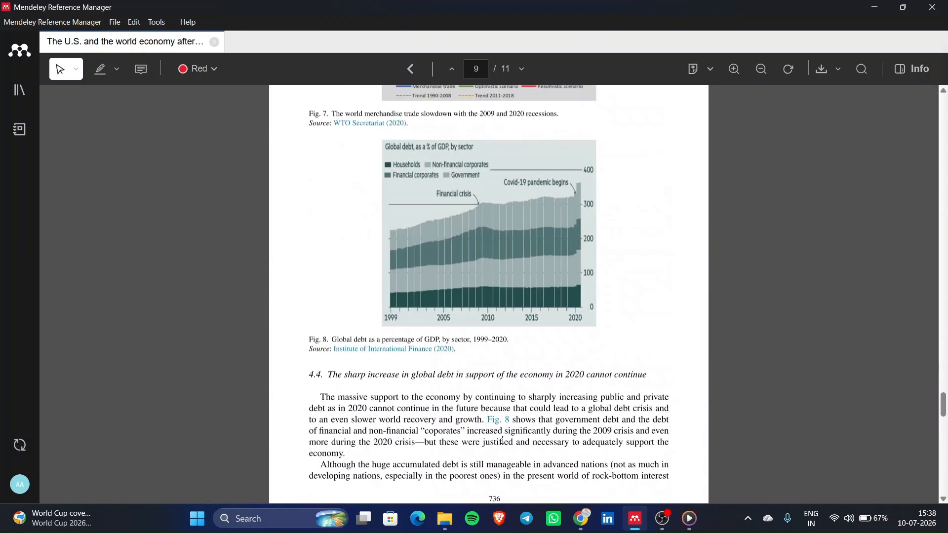
{"action": "scroll", "coordinate": [502, 440], "scroll_direction": "up", "scroll_amount": 10}
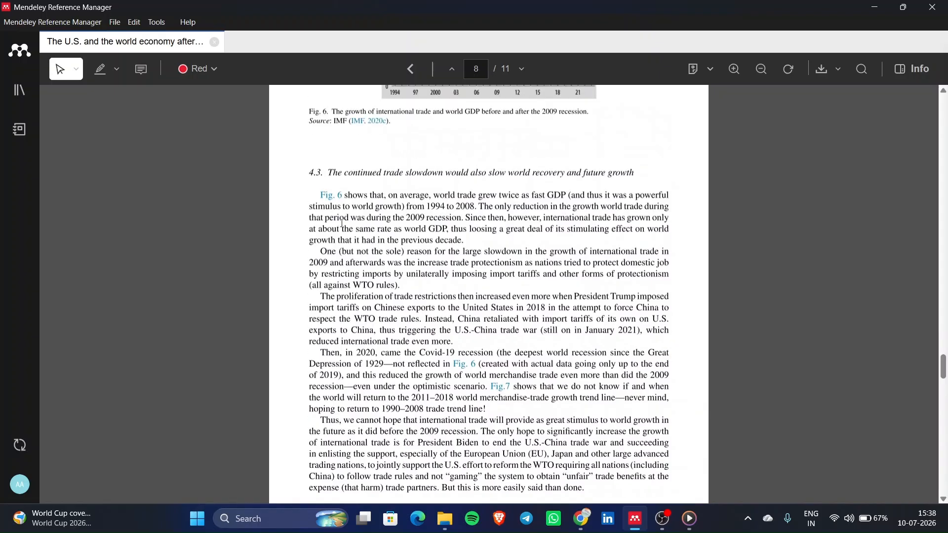
{"action": "scroll", "coordinate": [342, 223], "scroll_direction": "up", "scroll_amount": 20}
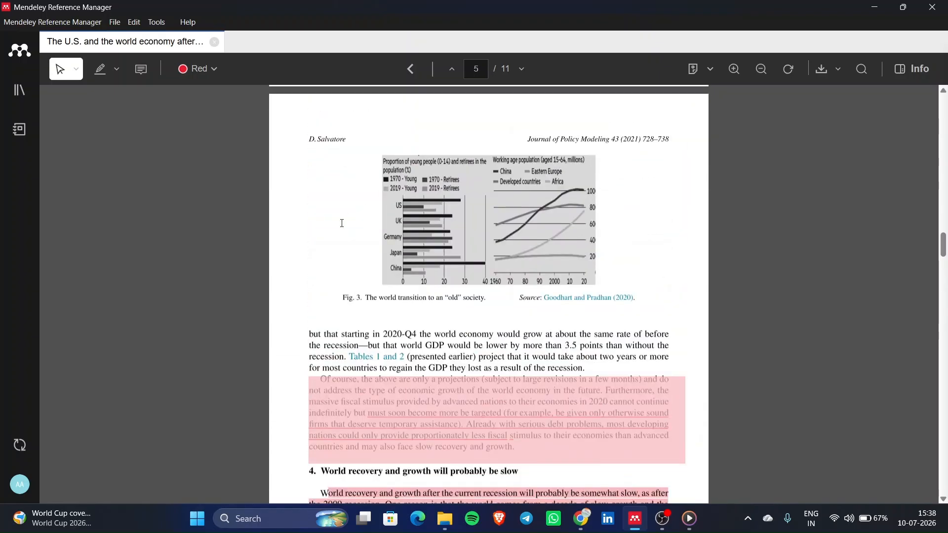
{"action": "scroll", "coordinate": [342, 224], "scroll_direction": "up", "scroll_amount": 20}
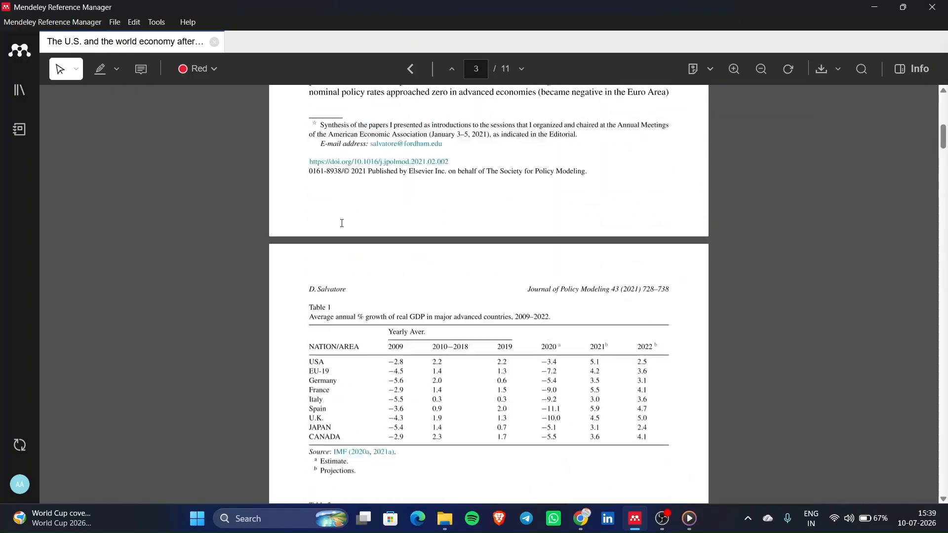
{"action": "scroll", "coordinate": [342, 223], "scroll_direction": "down", "scroll_amount": 20}
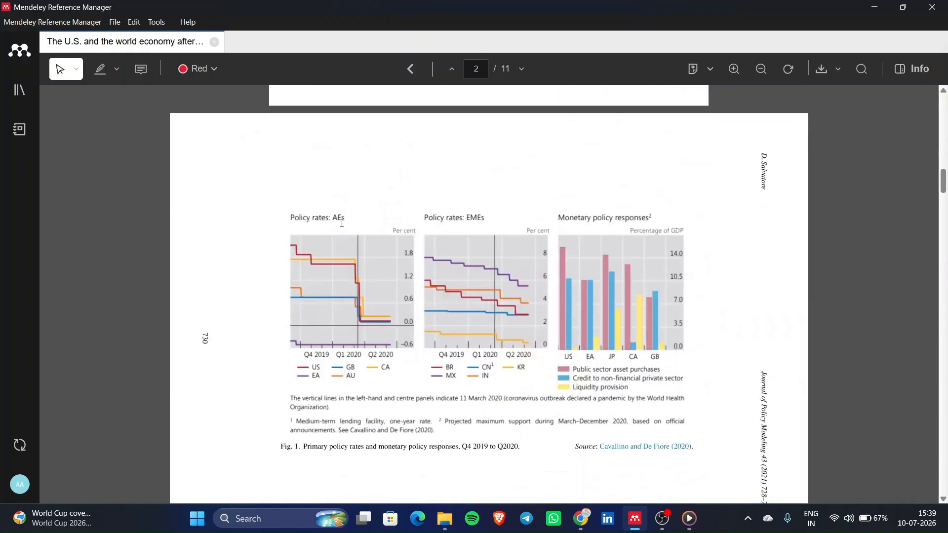
{"action": "scroll", "coordinate": [342, 223], "scroll_direction": "down", "scroll_amount": 10}
{"action": "scroll", "coordinate": [372, 267], "scroll_direction": "up", "scroll_amount": 7}
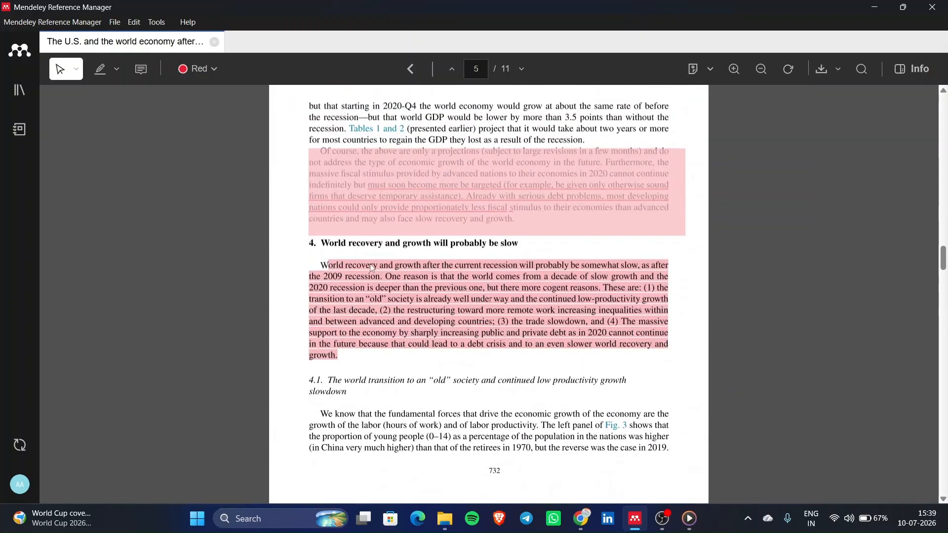
{"action": "scroll", "coordinate": [372, 267], "scroll_direction": "up", "scroll_amount": 3}
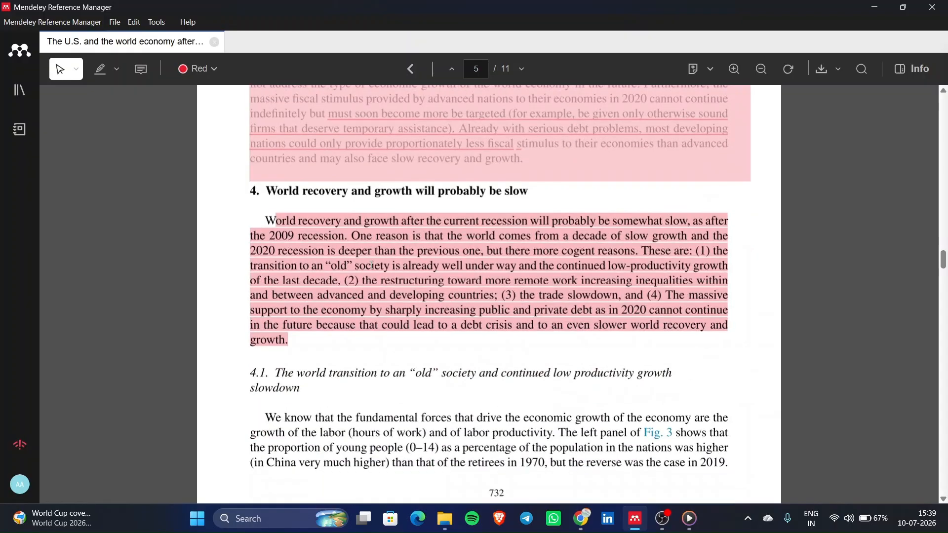
{"action": "left_click_drag", "start_coordinate": [269, 215], "coordinate": [301, 348]}
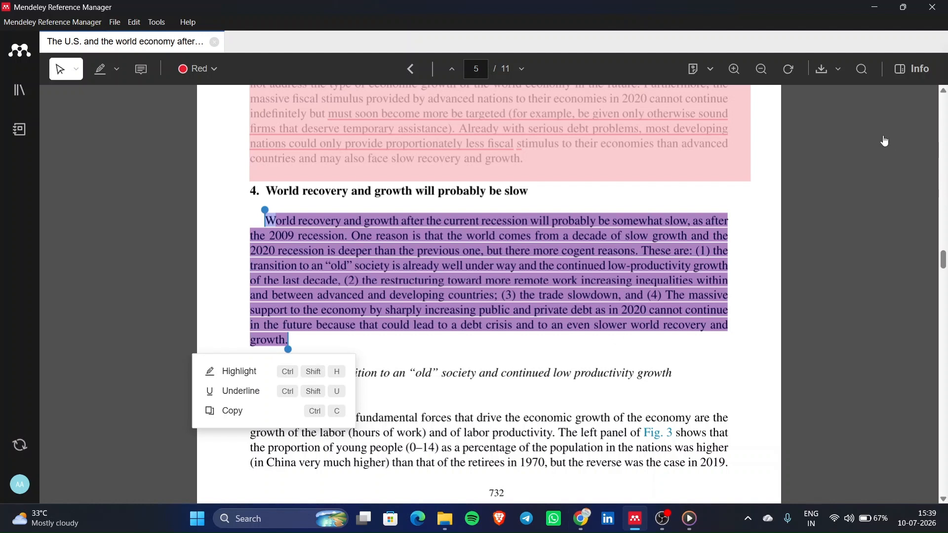
{"action": "left_click", "coordinate": [925, 69]}
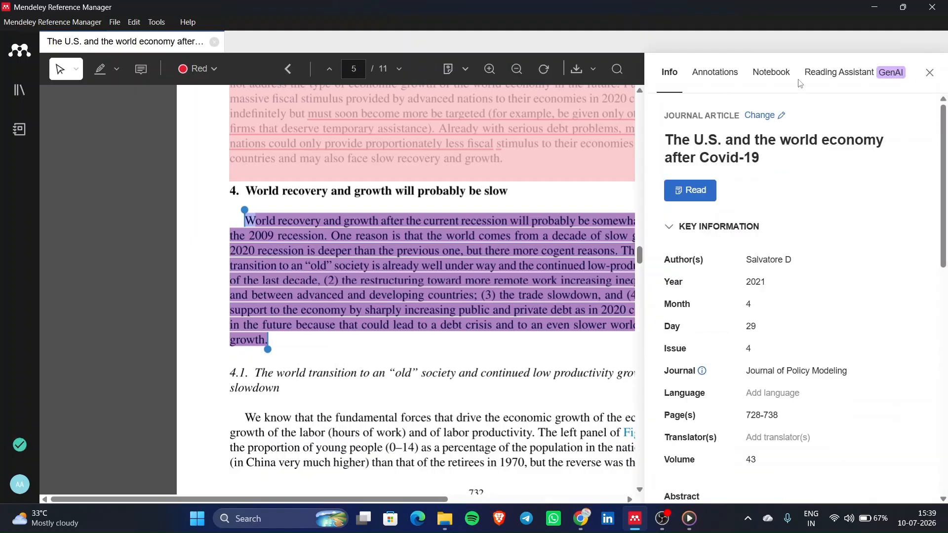
- Create a new notebook page titled 'The U.S. and the world economy after Covid-19'
{"action": "left_click", "coordinate": [753, 72]}
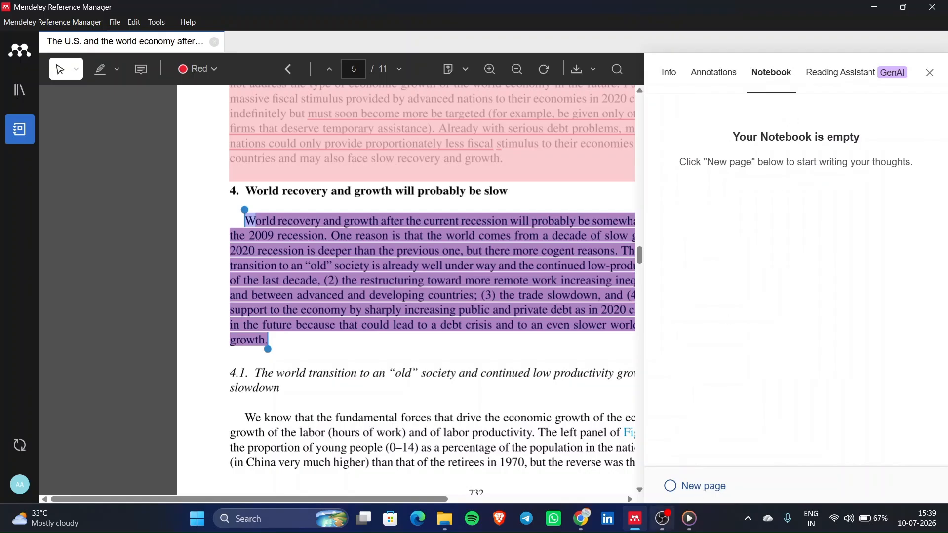
{"action": "left_click", "coordinate": [686, 494]}
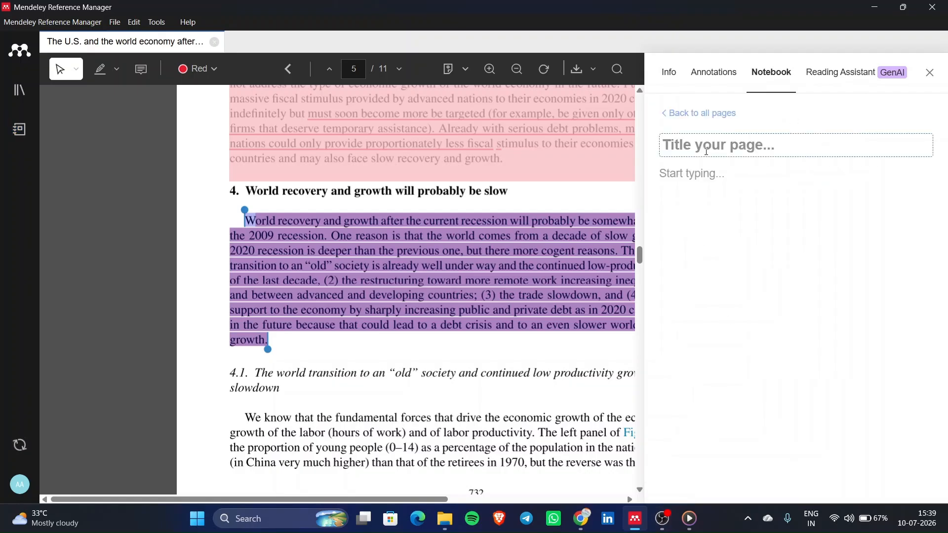
{"action": "scroll", "coordinate": [373, 261], "scroll_direction": "up", "scroll_amount": 20}
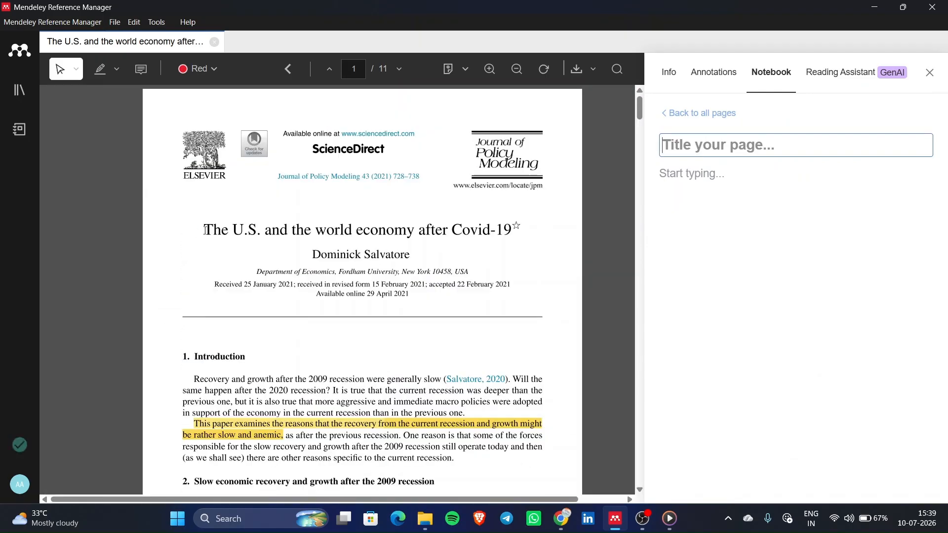
{"action": "left_click", "coordinate": [205, 229]}
{"action": "left_click_drag", "start_coordinate": [514, 232], "coordinate": [140, 239]}
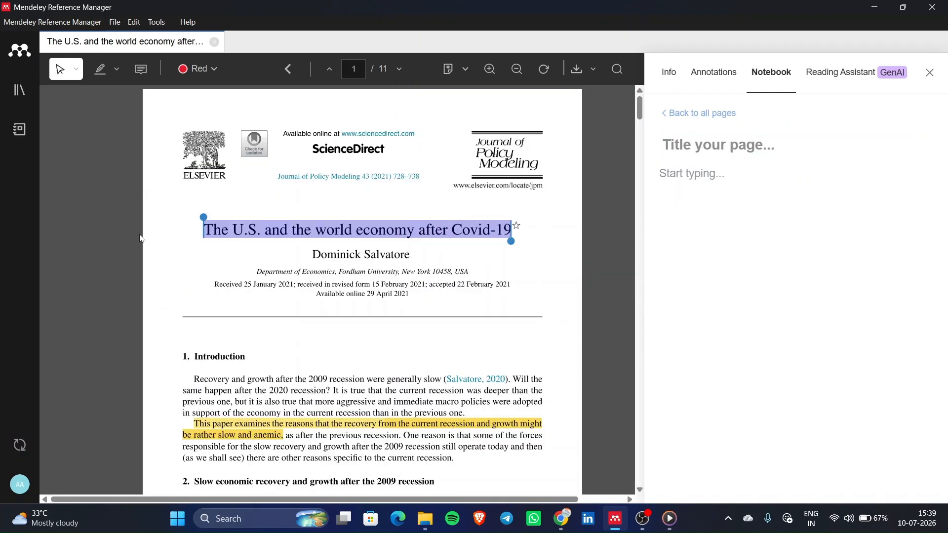
{"action": "left_click", "coordinate": [751, 144]}
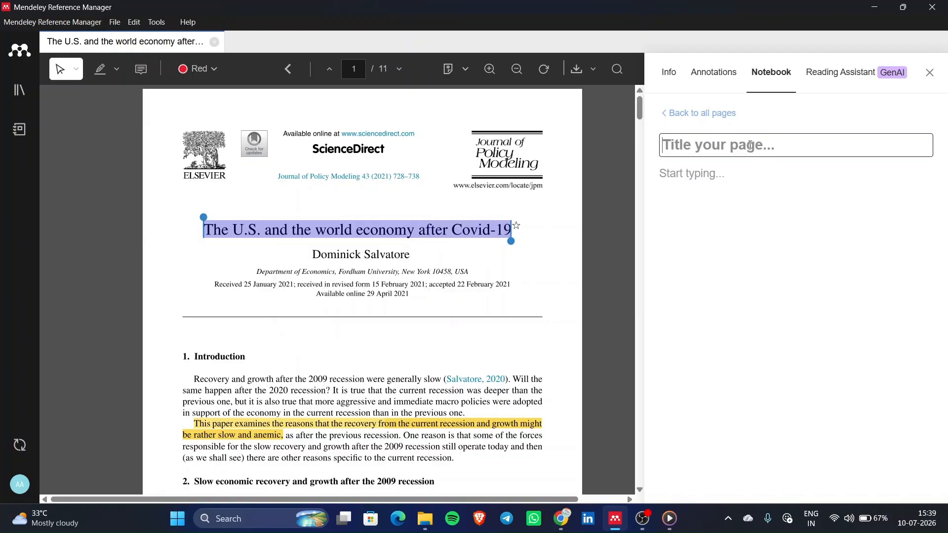
{"action": "type", "text": "The U.S. andthe world economy after Covid-19"}
{"action": "left_click", "coordinate": [751, 145]}
- Write 'This paper is yet interesting' in the note and paste the highlighted introduction sentence
{"action": "left_click", "coordinate": [731, 195]}
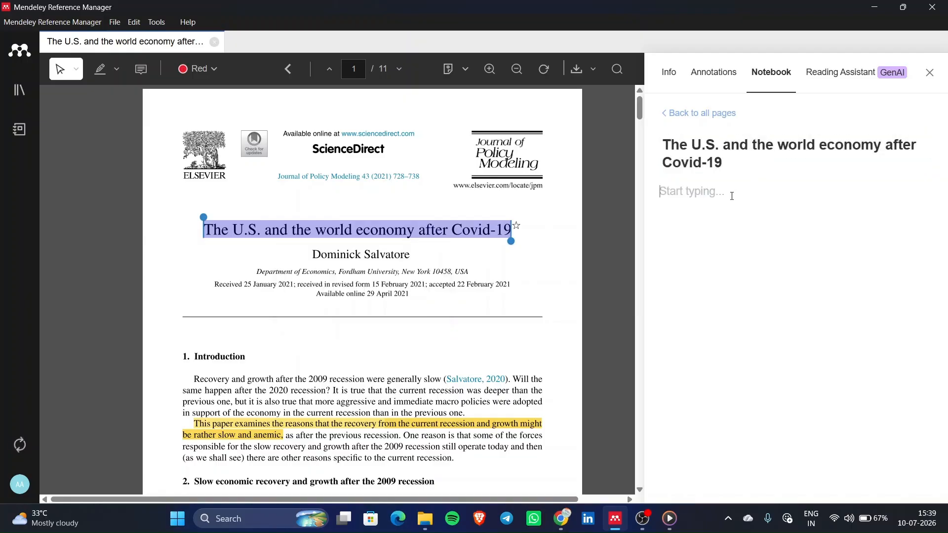
{"action": "type", "text": "This p"}
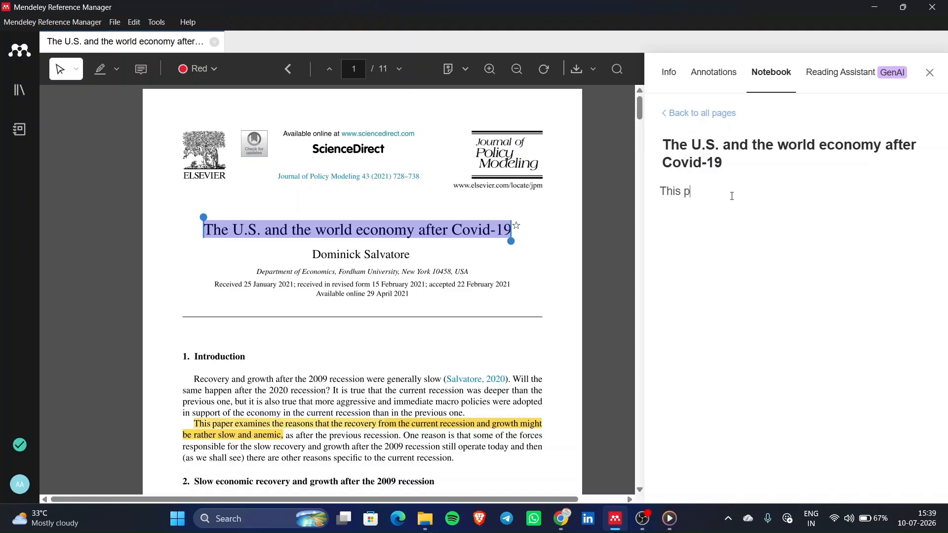
{"action": "type", "text": "aper is yet inte"}
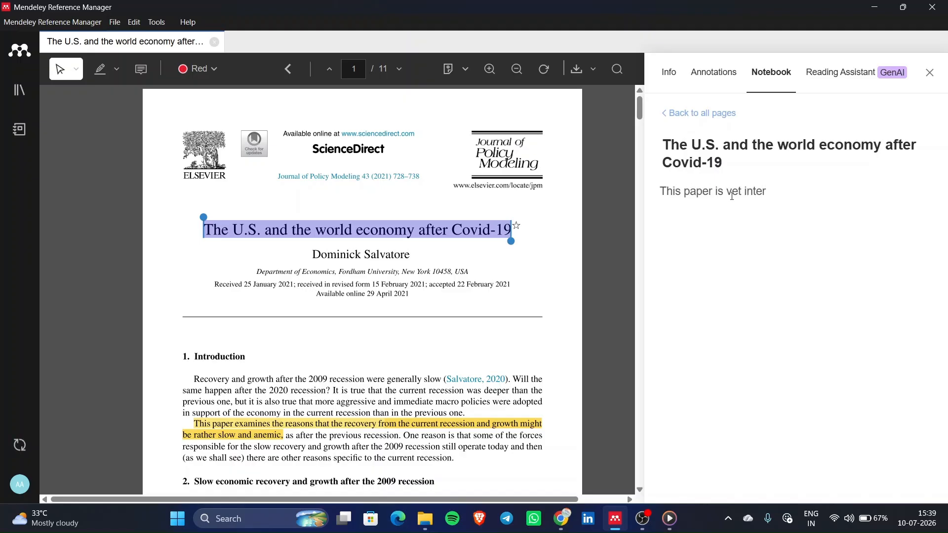
{"action": "type", "text": "resting."}
{"action": "left_click_drag", "start_coordinate": [194, 423], "coordinate": [283, 441]}
{"action": "key", "text": "ctrl+c"}
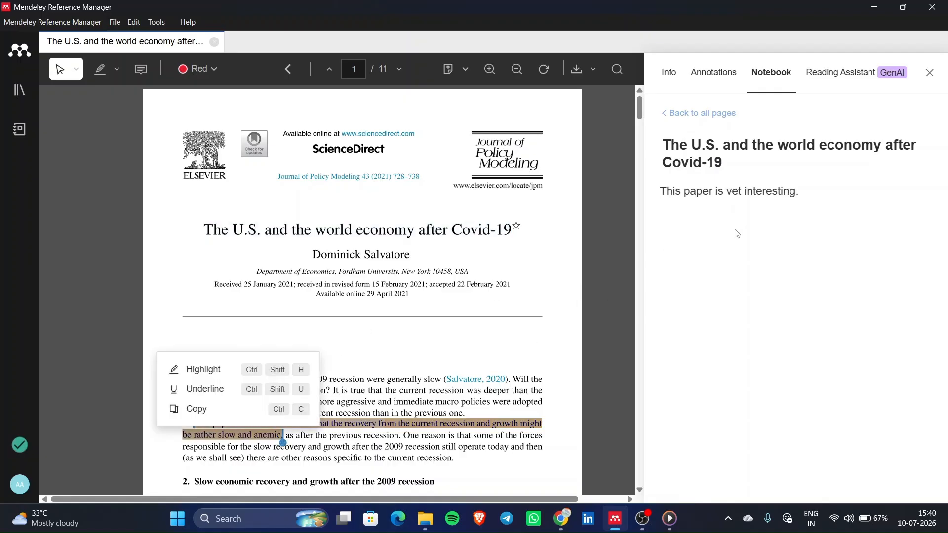
{"action": "left_click", "coordinate": [173, 409]}
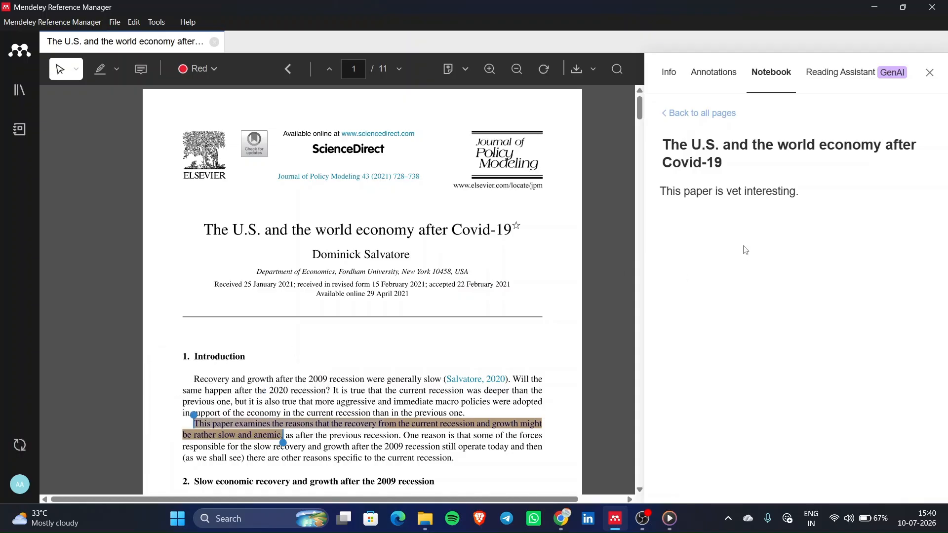
{"action": "key", "text": "ctrl+v"}
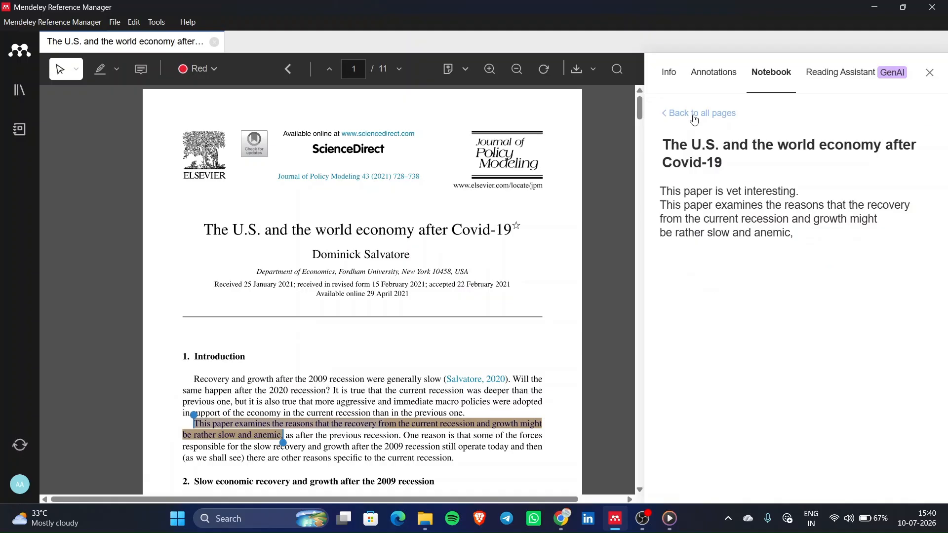
{"action": "left_click", "coordinate": [739, 78]}
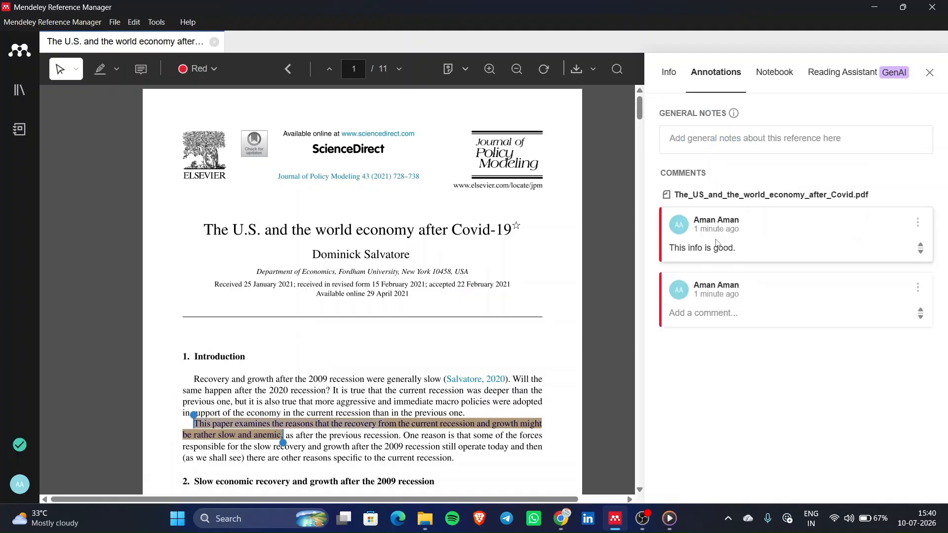
{"action": "scroll", "coordinate": [302, 140], "scroll_direction": "down", "scroll_amount": 8}
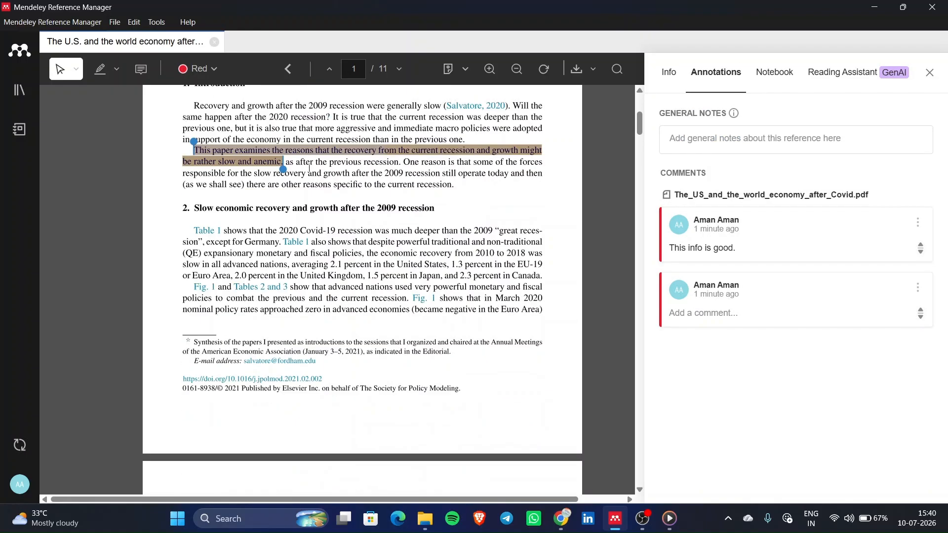
{"action": "scroll", "coordinate": [464, 302], "scroll_direction": "down", "scroll_amount": 10}
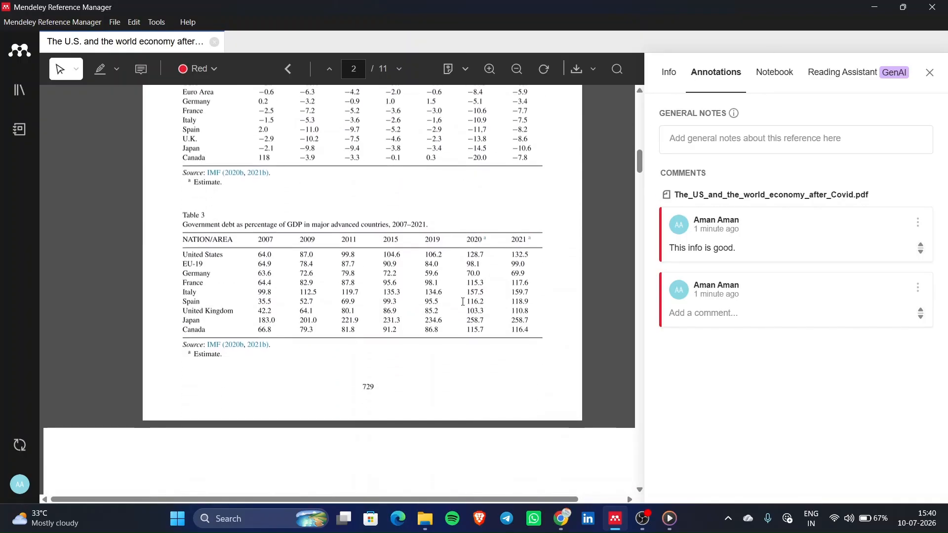
{"action": "scroll", "coordinate": [485, 384], "scroll_direction": "down", "scroll_amount": 5}
{"action": "scroll", "coordinate": [486, 384], "scroll_direction": "down", "scroll_amount": 2, "text": "ctrl"}
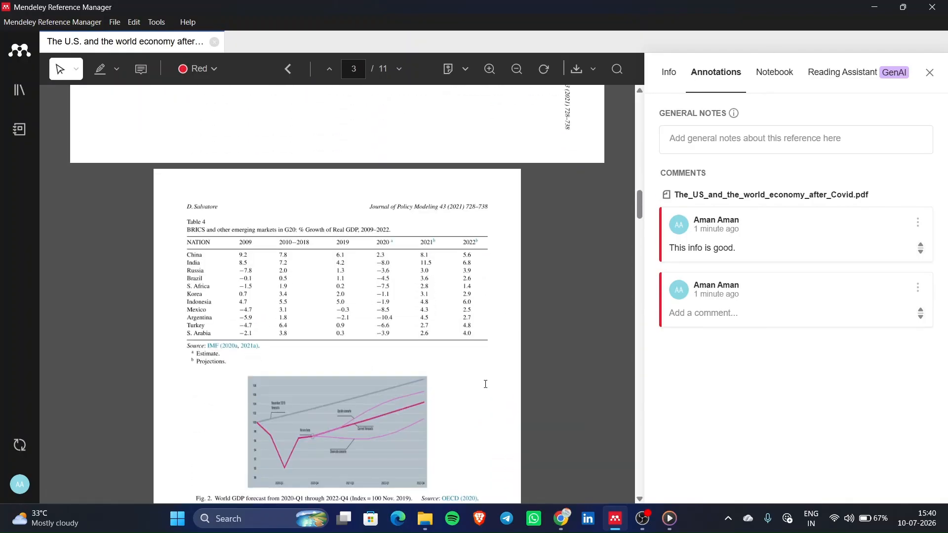
{"action": "scroll", "coordinate": [485, 384], "scroll_direction": "down", "scroll_amount": 8}
{"action": "scroll", "coordinate": [486, 384], "scroll_direction": "down", "scroll_amount": 15}
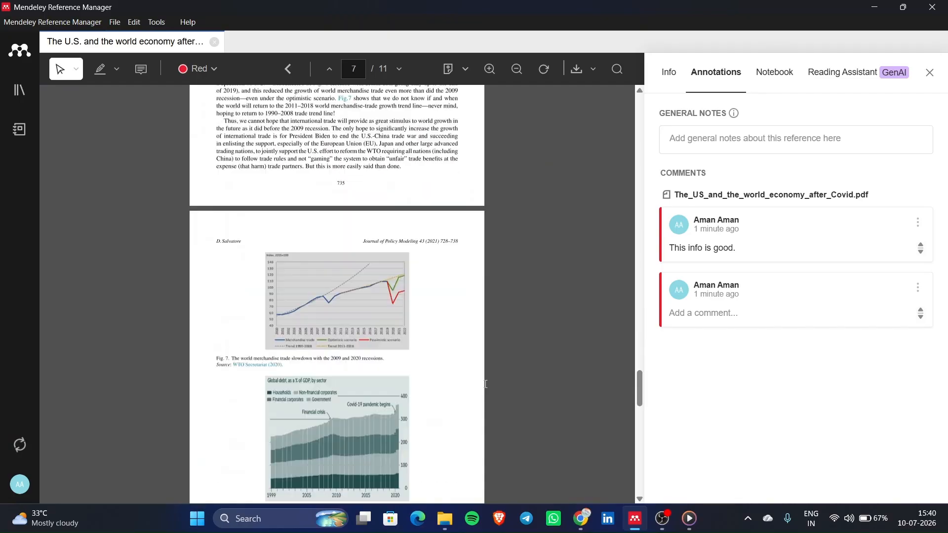
{"action": "scroll", "coordinate": [485, 384], "scroll_direction": "up", "scroll_amount": 12}
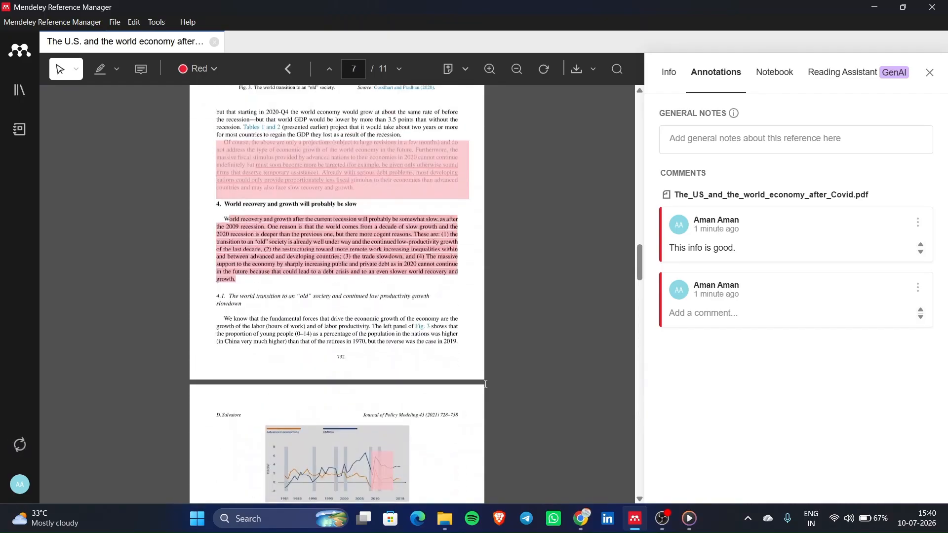
{"action": "scroll", "coordinate": [485, 384], "scroll_direction": "up", "scroll_amount": 4}
{"action": "scroll", "coordinate": [486, 384], "scroll_direction": "down", "scroll_amount": 4}
{"action": "scroll", "coordinate": [485, 384], "scroll_direction": "up", "scroll_amount": 5}
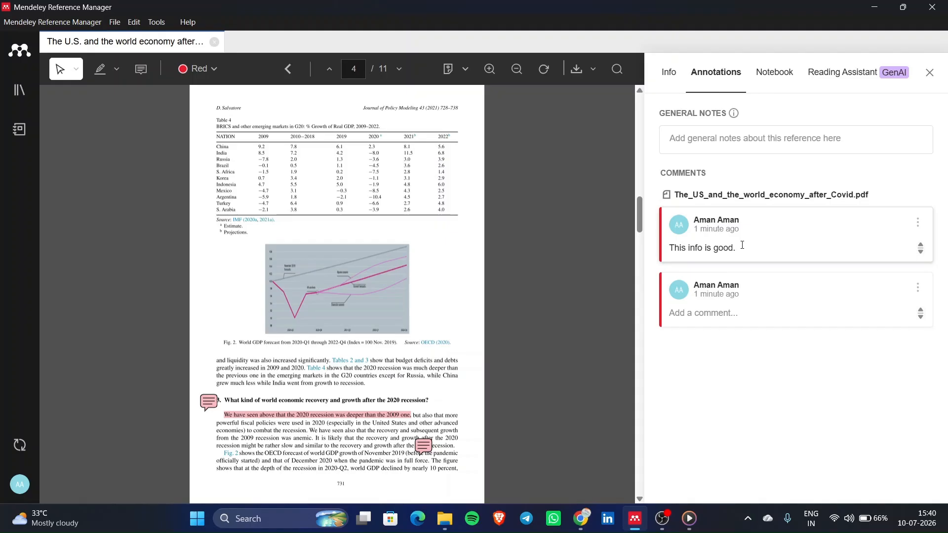
- Add the comment 'Good info' to the second annotation
{"action": "left_click", "coordinate": [735, 312]}
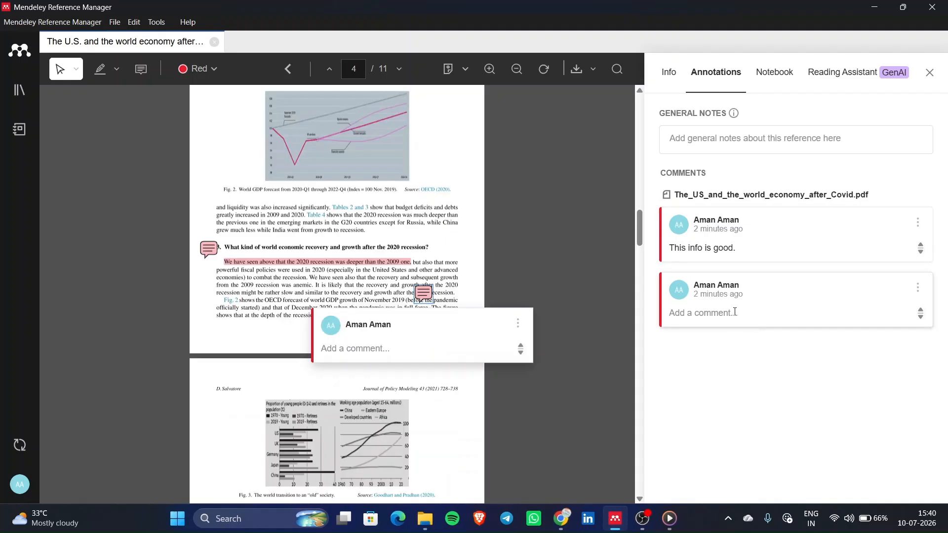
{"action": "type", "text": "Good info"}
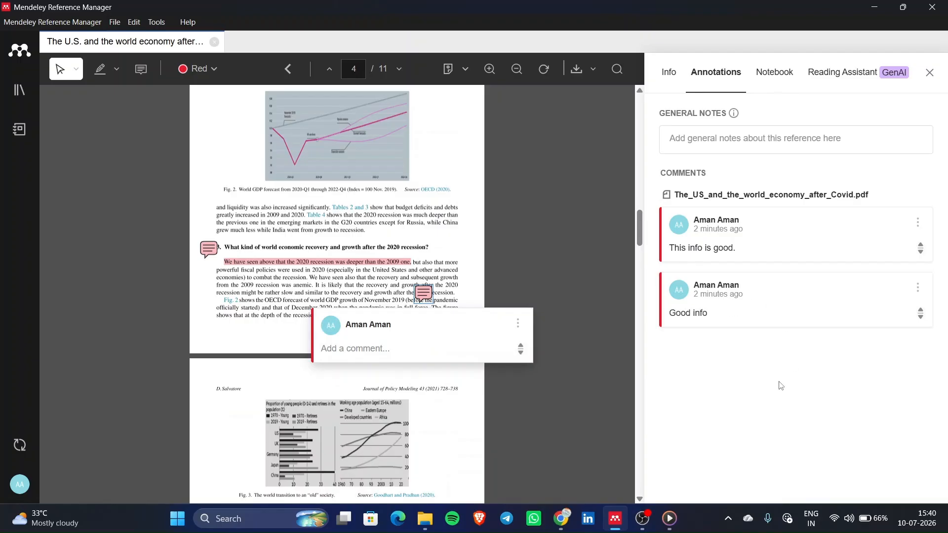
{"action": "left_click", "coordinate": [757, 396]}
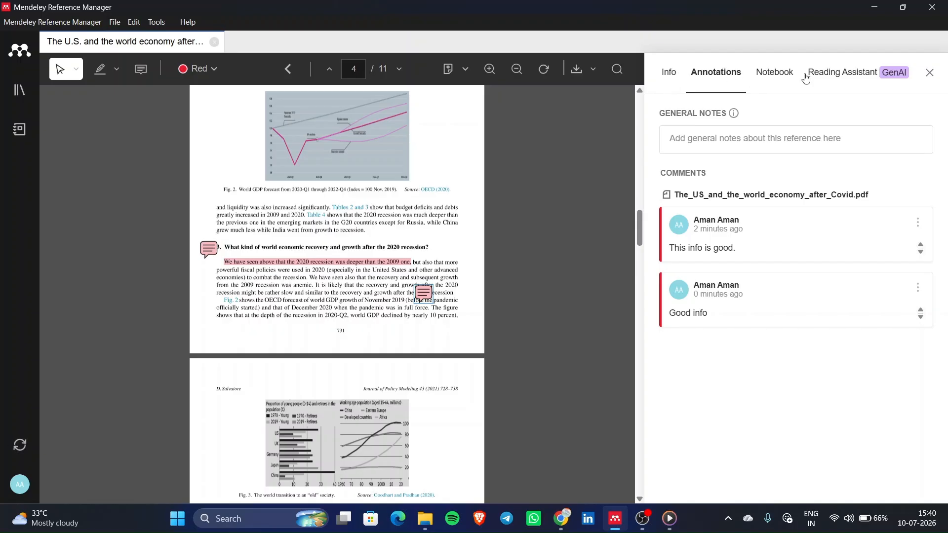
- Return to the notebook page, add an empty line to the note, and scroll the PDF to the title
{"action": "left_click", "coordinate": [785, 77]}
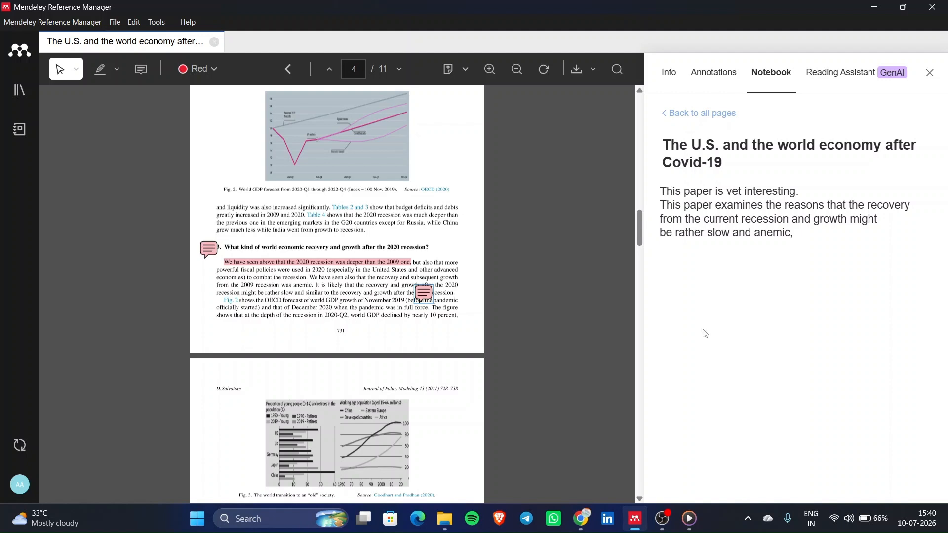
{"action": "scroll", "coordinate": [479, 236], "scroll_direction": "up", "scroll_amount": 20}
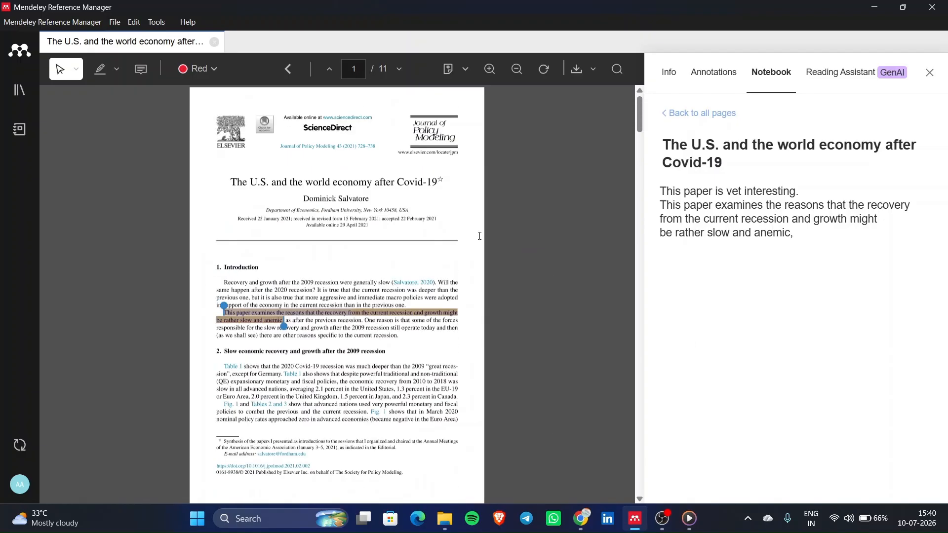
{"action": "scroll", "coordinate": [479, 236], "scroll_direction": "down", "scroll_amount": 4}
{"action": "scroll", "coordinate": [480, 236], "scroll_direction": "up", "scroll_amount": 4}
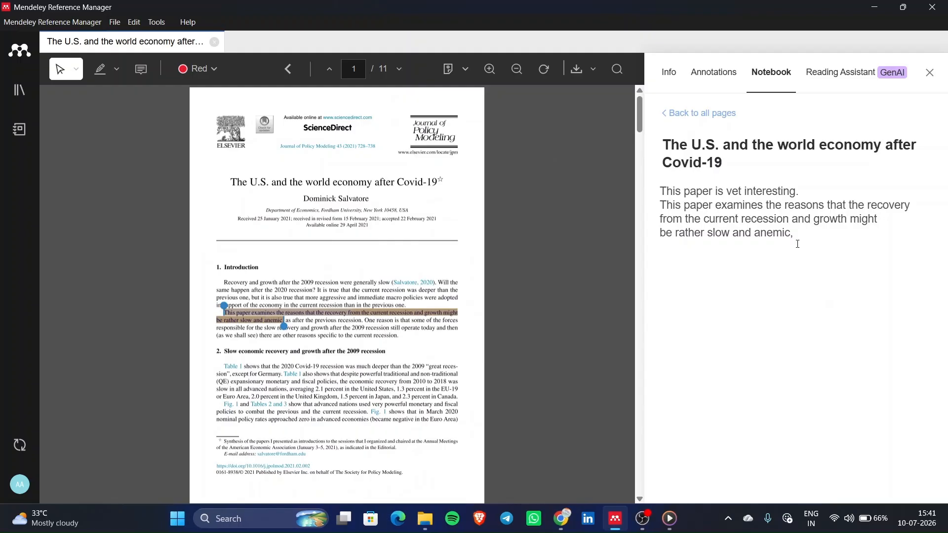
{"action": "key", "text": "Return"}
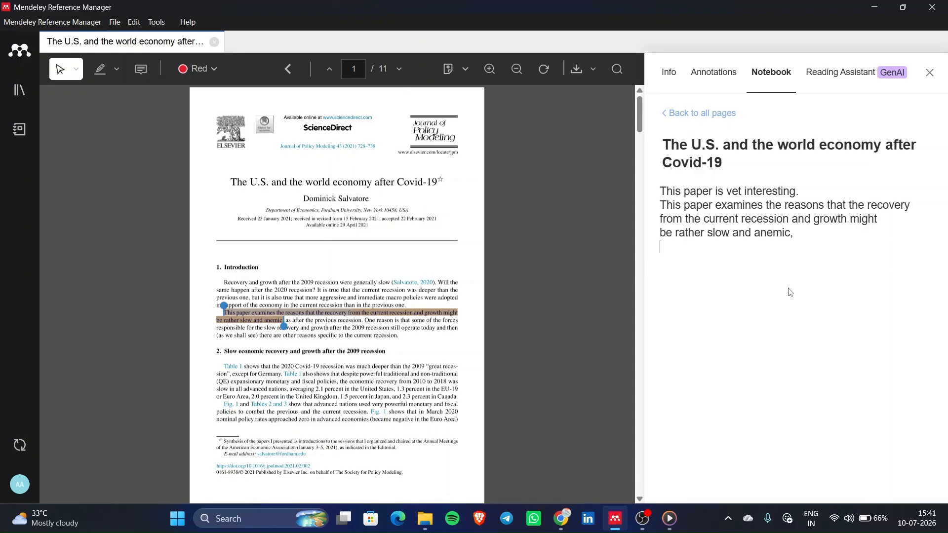
{"action": "left_click", "coordinate": [740, 242]}
{"action": "scroll", "coordinate": [256, 316], "scroll_direction": "down", "scroll_amount": 3}
{"action": "scroll", "coordinate": [255, 316], "scroll_direction": "up", "scroll_amount": 3}
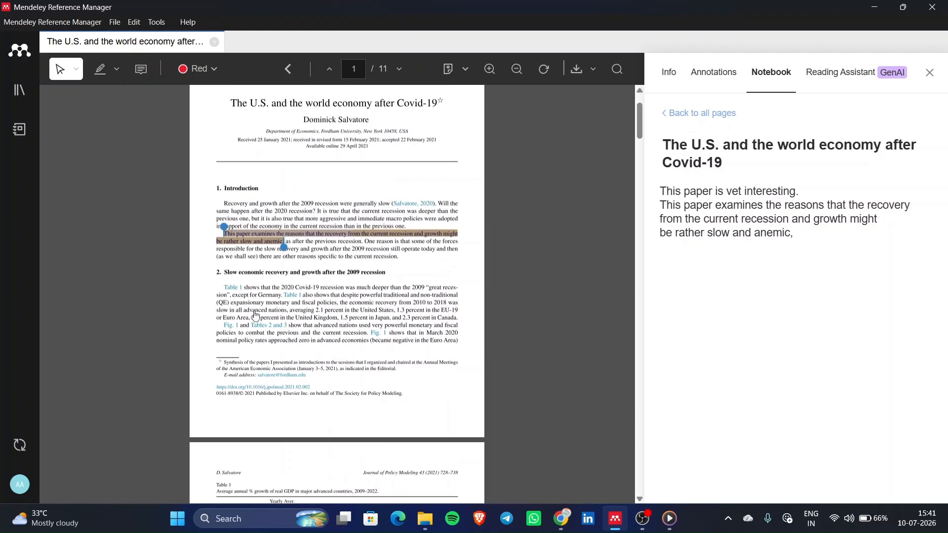
{"action": "scroll", "coordinate": [255, 316], "scroll_direction": "up", "scroll_amount": 2}
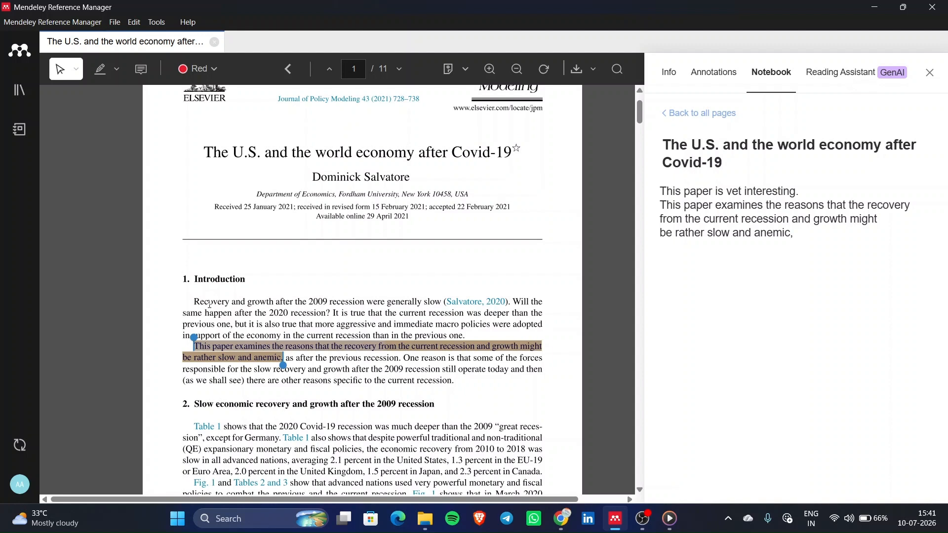
- Copy the first Introduction paragraph, select the yellow highlight, and open the Reading Assistant
{"action": "left_click_drag", "start_coordinate": [203, 300], "coordinate": [321, 342]}
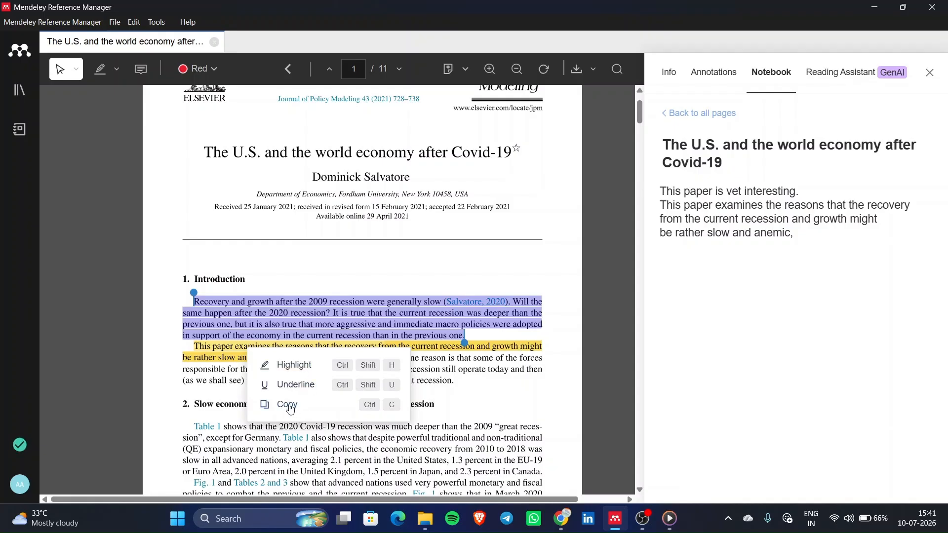
{"action": "left_click", "coordinate": [291, 406]}
{"action": "left_click_drag", "start_coordinate": [189, 345], "coordinate": [286, 361]}
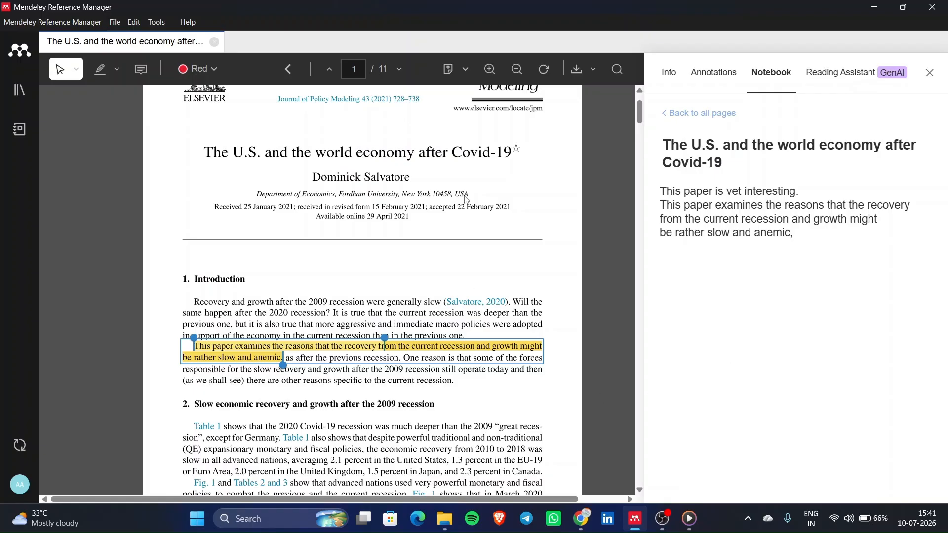
{"action": "left_click", "coordinate": [858, 74]}
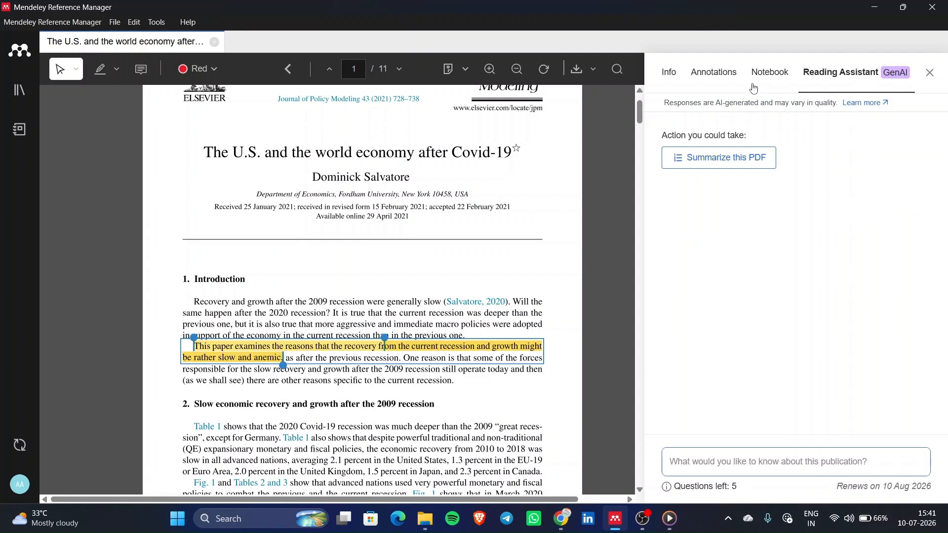
- Go back to the library and open the PDF of 'A Study on the Theoretical Framework…' (Sino-US trade frictions)
{"action": "left_click", "coordinate": [673, 76]}
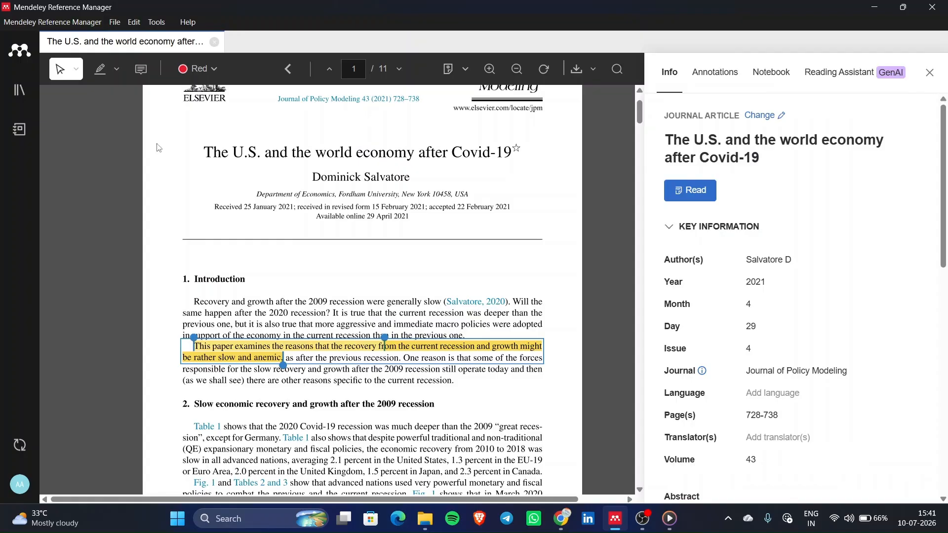
{"action": "left_click", "coordinate": [22, 93]}
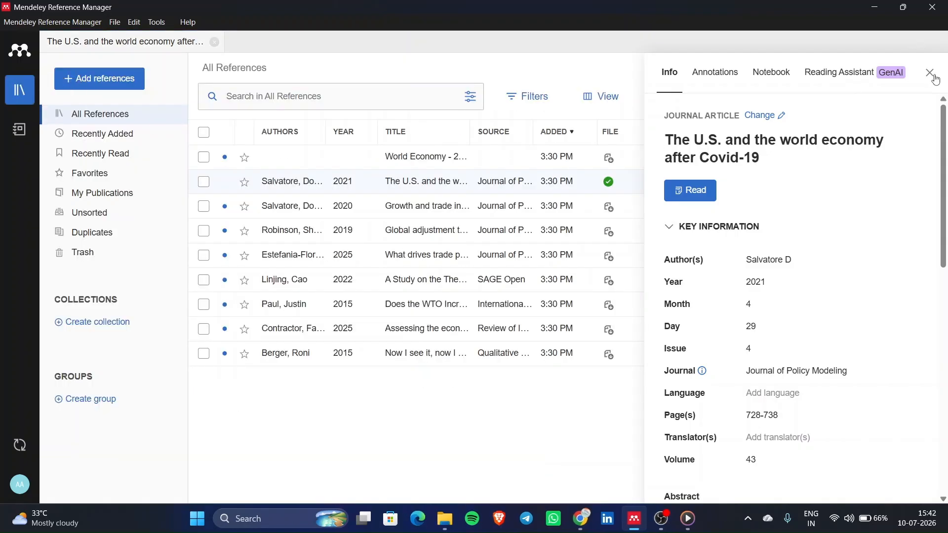
{"action": "left_click", "coordinate": [931, 73]}
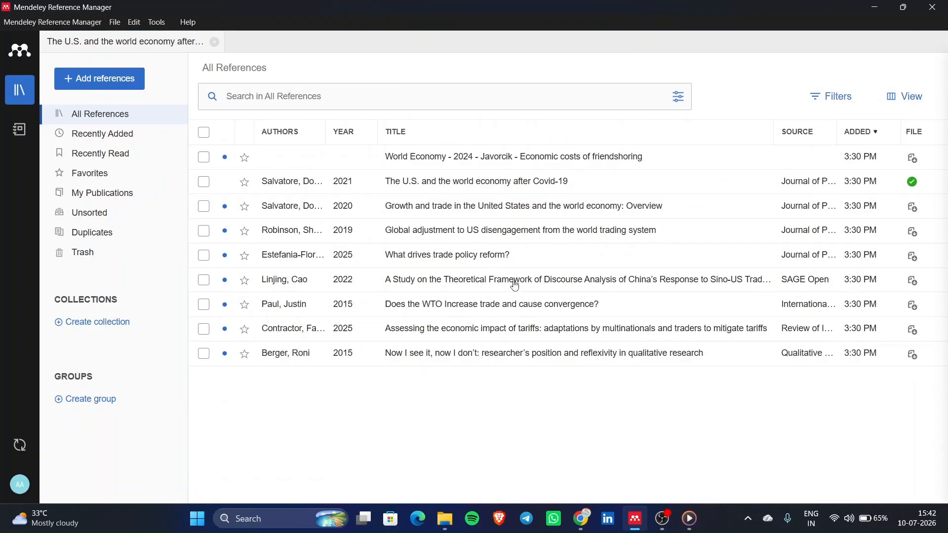
{"action": "left_click", "coordinate": [455, 289]}
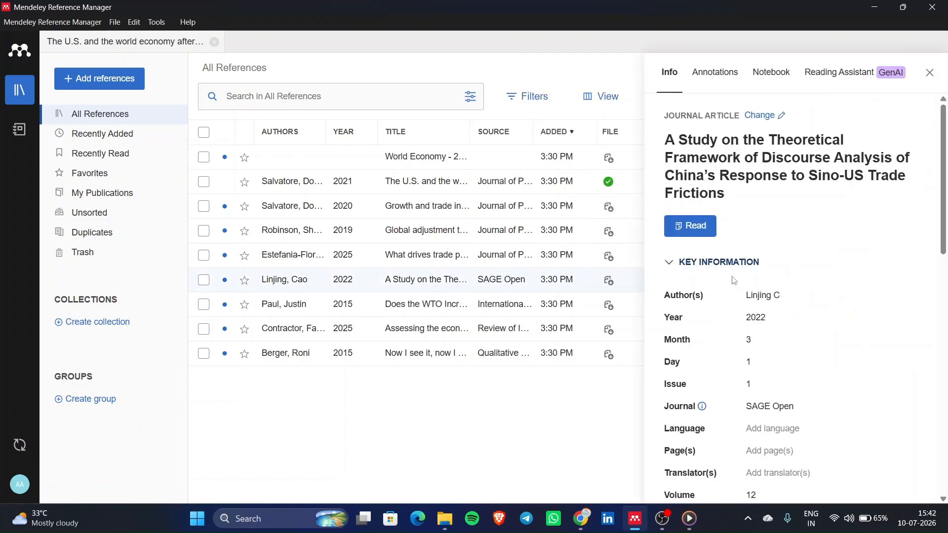
{"action": "left_click", "coordinate": [690, 228]}
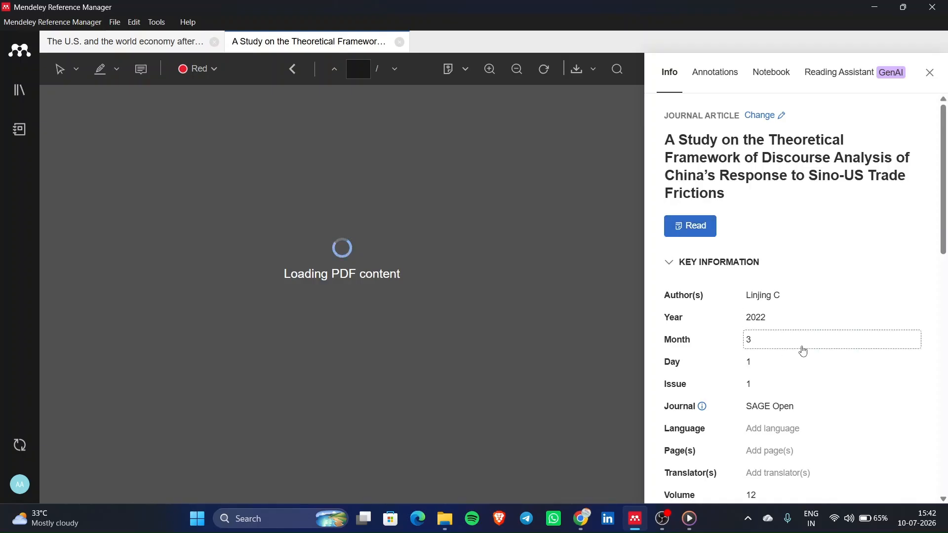
- Select the year 2022 and the journal name SAGE Open in the trade-frictions PDF
{"action": "scroll", "coordinate": [766, 400], "scroll_direction": "down", "scroll_amount": 1}
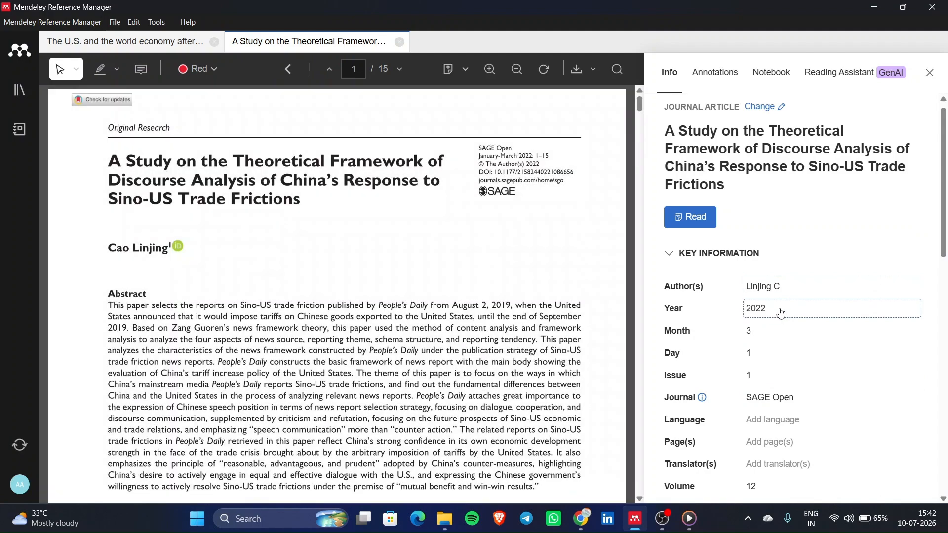
{"action": "scroll", "coordinate": [516, 148], "scroll_direction": "up", "scroll_amount": 1}
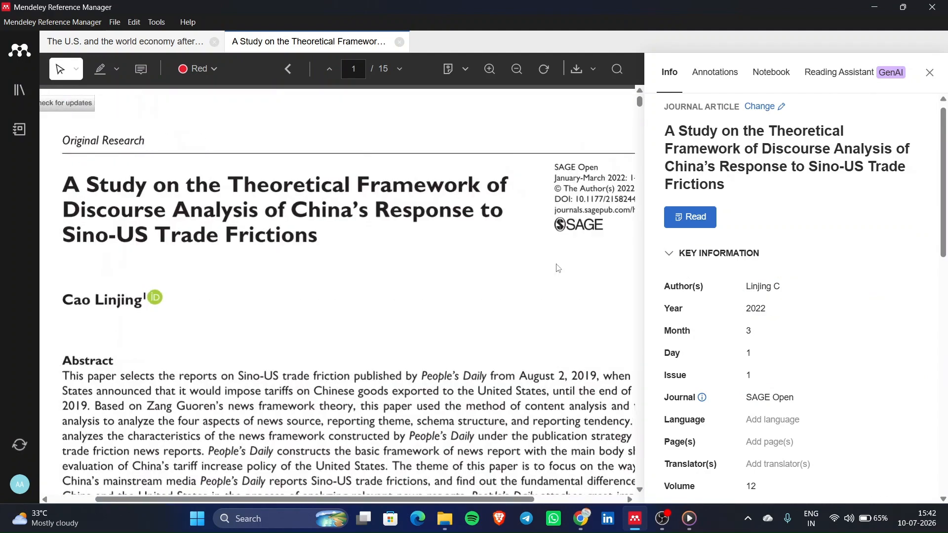
{"action": "scroll", "coordinate": [516, 148], "scroll_direction": "up", "scroll_amount": 1}
{"action": "double_click", "coordinate": [518, 190]}
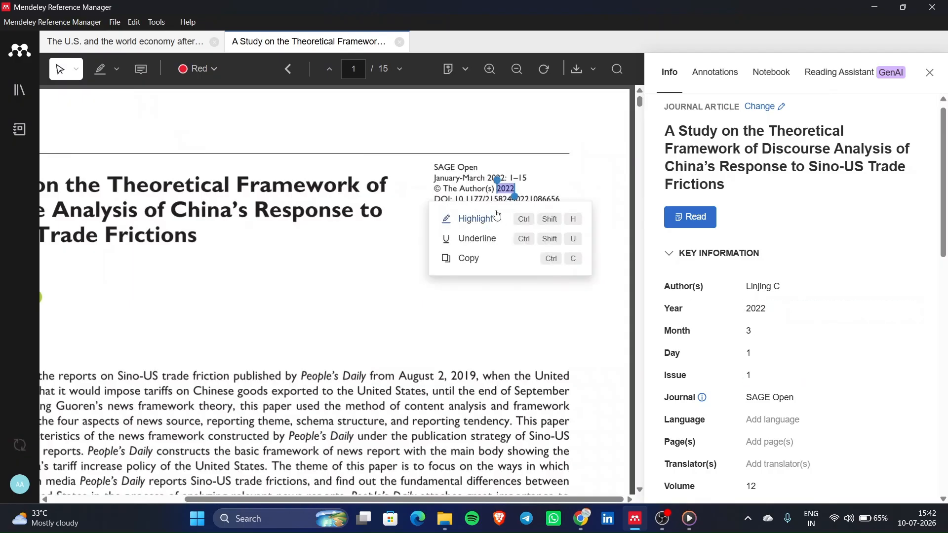
{"action": "left_click_drag", "start_coordinate": [435, 168], "coordinate": [486, 171]}
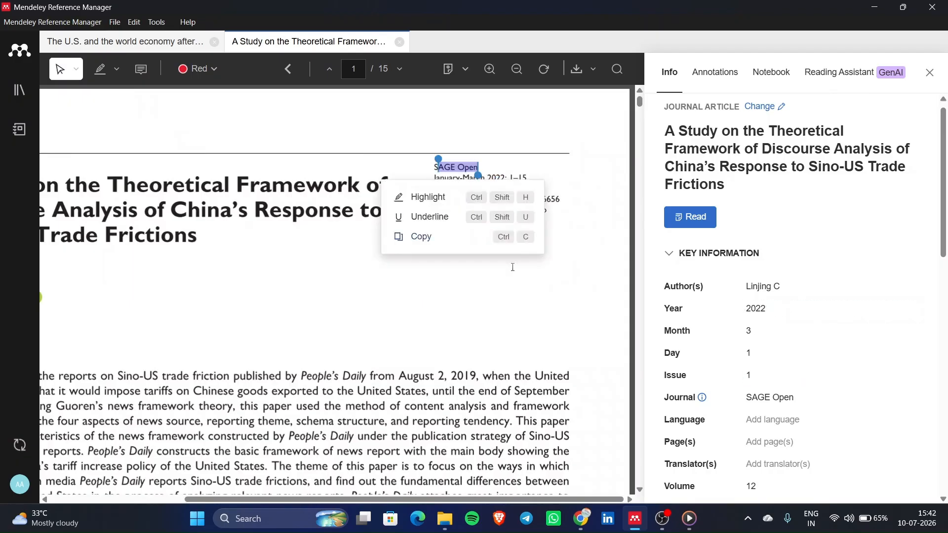
{"action": "left_click", "coordinate": [504, 322]}
- Open the paper's author name field for editing, then leave it without changes
{"action": "scroll", "coordinate": [503, 321], "scroll_direction": "down", "scroll_amount": 2}
{"action": "scroll", "coordinate": [504, 322], "scroll_direction": "left", "scroll_amount": 1}
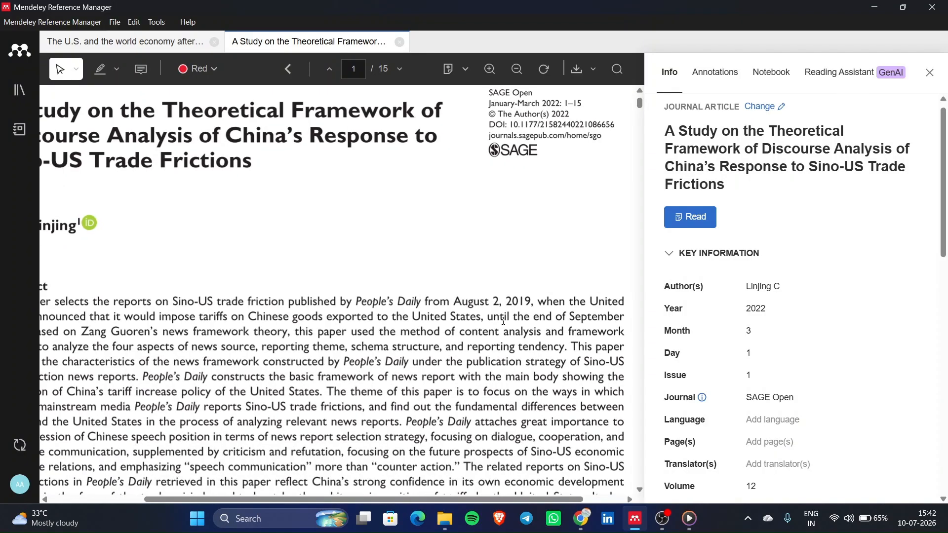
{"action": "scroll", "coordinate": [503, 321], "scroll_direction": "down", "scroll_amount": 2}
{"action": "scroll", "coordinate": [503, 322], "scroll_direction": "down", "scroll_amount": 6}
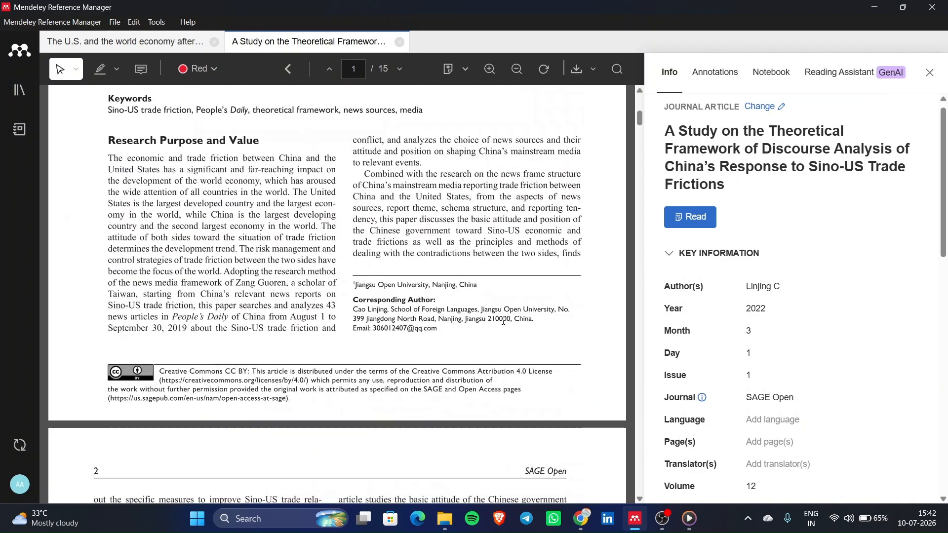
{"action": "scroll", "coordinate": [503, 321], "scroll_direction": "down", "scroll_amount": 3}
{"action": "scroll", "coordinate": [503, 321], "scroll_direction": "up", "scroll_amount": 14}
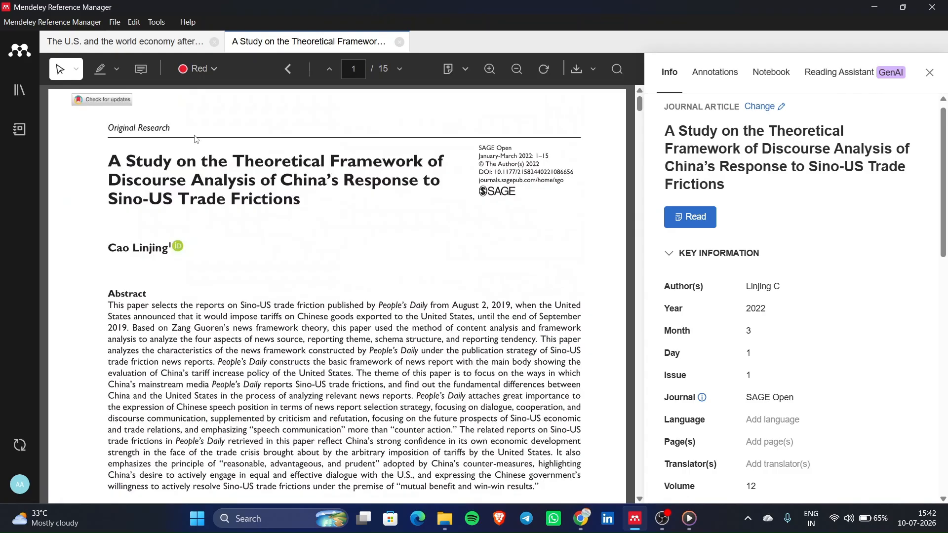
{"action": "left_click", "coordinate": [821, 291]}
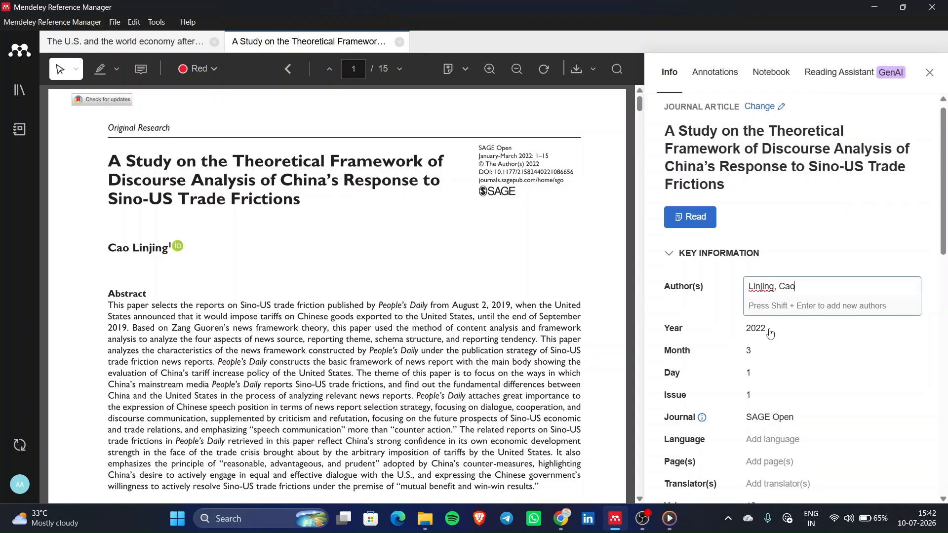
{"action": "left_click", "coordinate": [526, 395]}
{"action": "scroll", "coordinate": [722, 437], "scroll_direction": "down", "scroll_amount": 2}
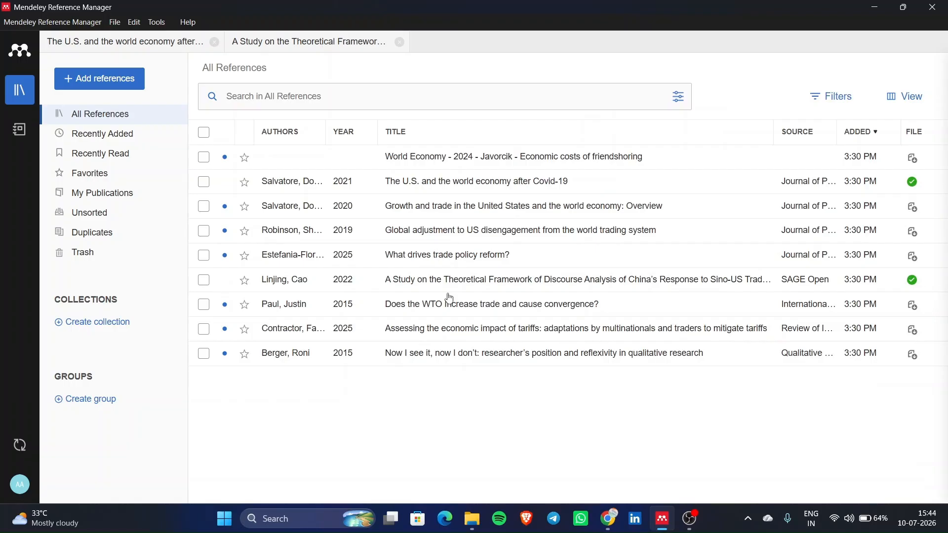
- View the Covid-19 paper's details, close them, then select the Sino-US trade-frictions paper
{"action": "left_click", "coordinate": [468, 191]}
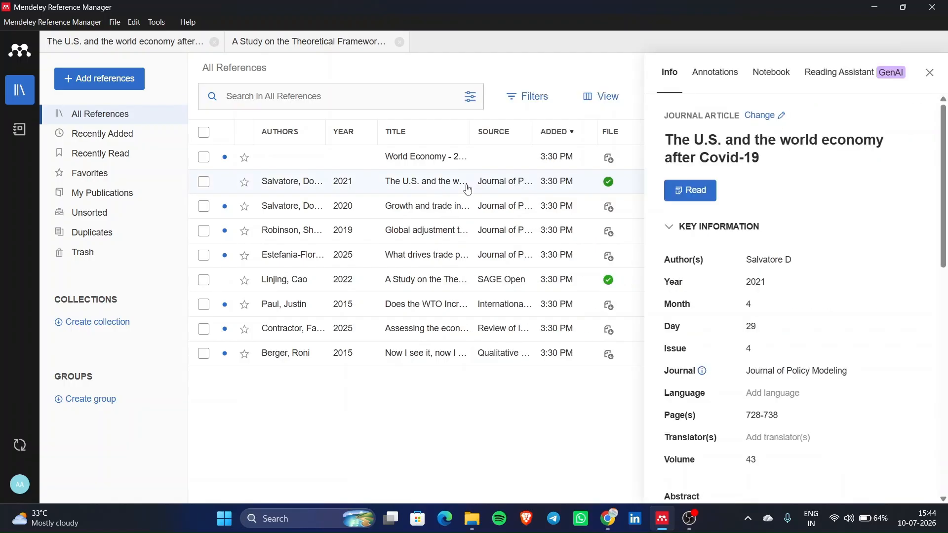
{"action": "left_click", "coordinate": [931, 73]}
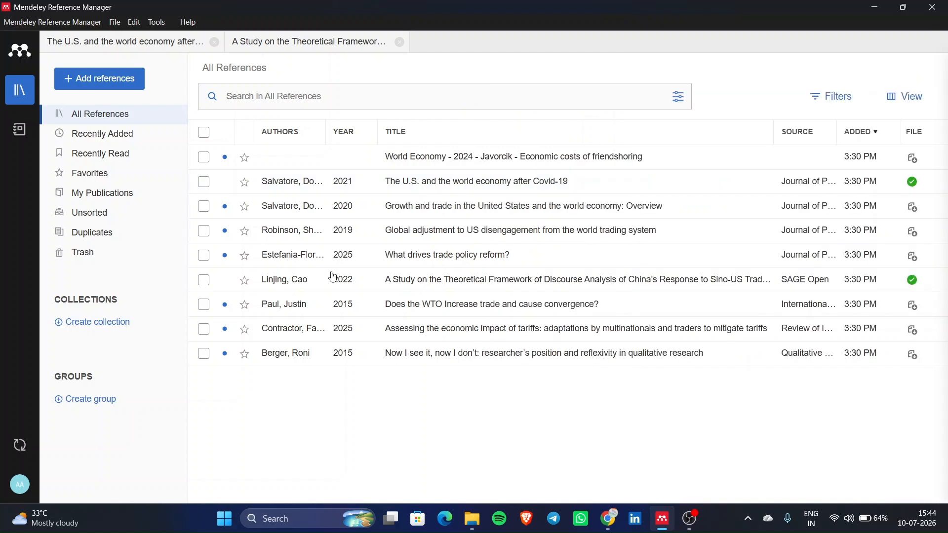
{"action": "left_click", "coordinate": [470, 278]}
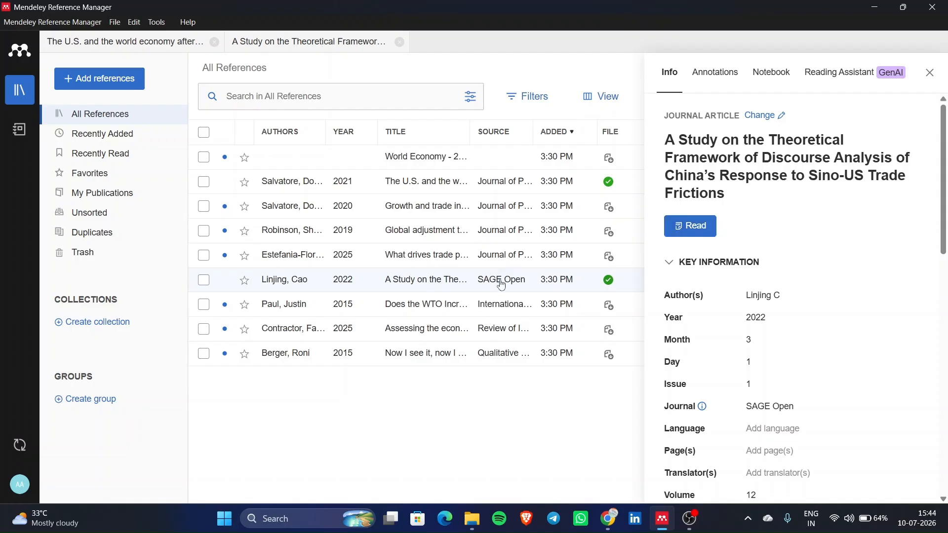
- Open the trade-frictions paper in the reader and start editing its author name
{"action": "left_click", "coordinate": [701, 225]}
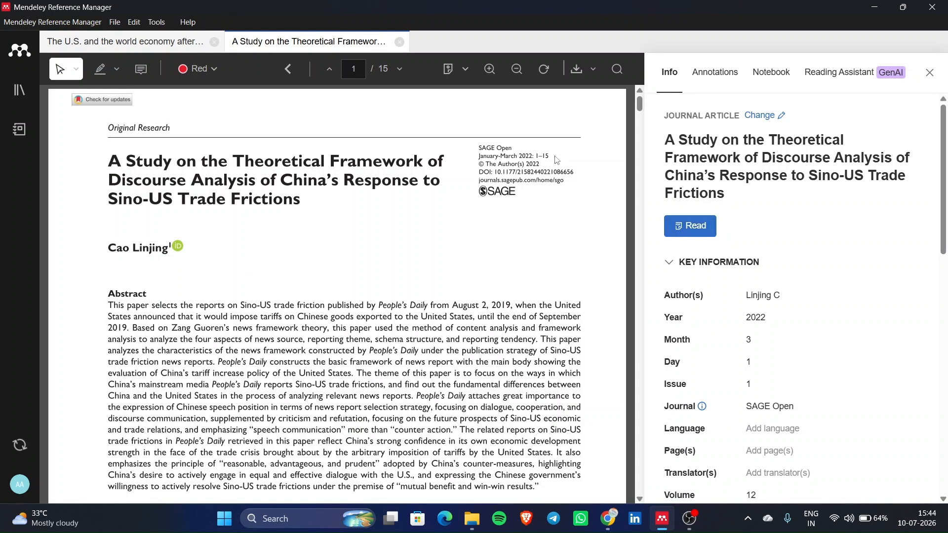
{"action": "scroll", "coordinate": [534, 163], "scroll_direction": "up", "scroll_amount": 2}
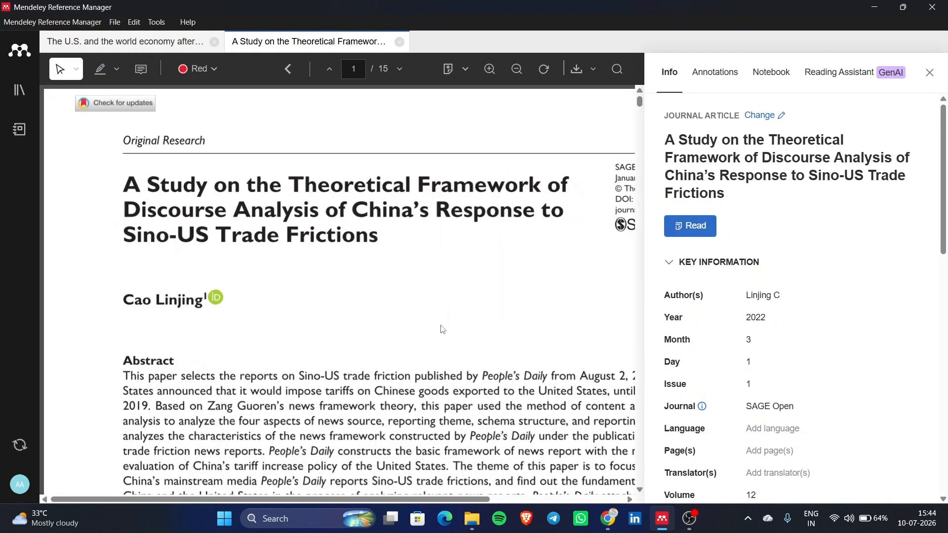
{"action": "scroll", "coordinate": [443, 330], "scroll_direction": "right", "scroll_amount": 3}
{"action": "scroll", "coordinate": [762, 391], "scroll_direction": "down", "scroll_amount": 1}
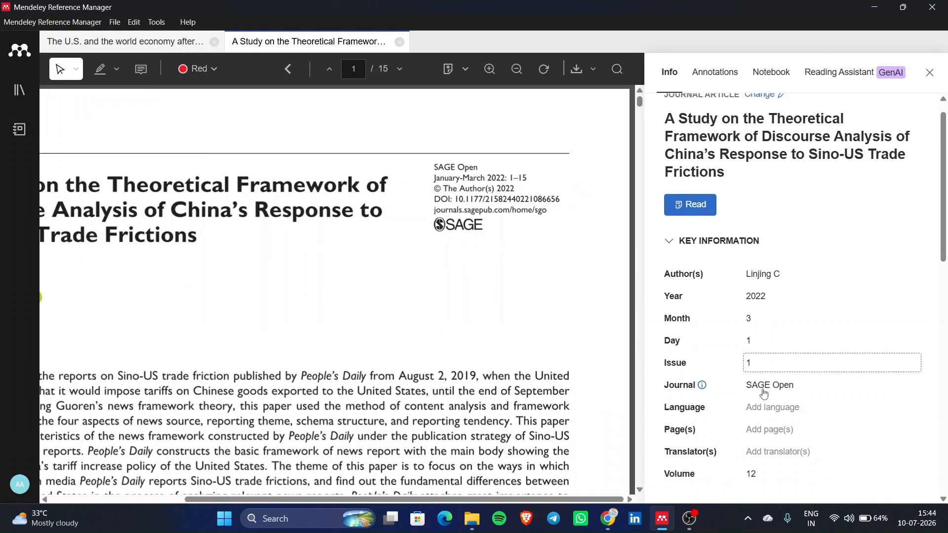
{"action": "left_click", "coordinate": [806, 275]}
{"action": "scroll", "coordinate": [226, 371], "scroll_direction": "left", "scroll_amount": 3}
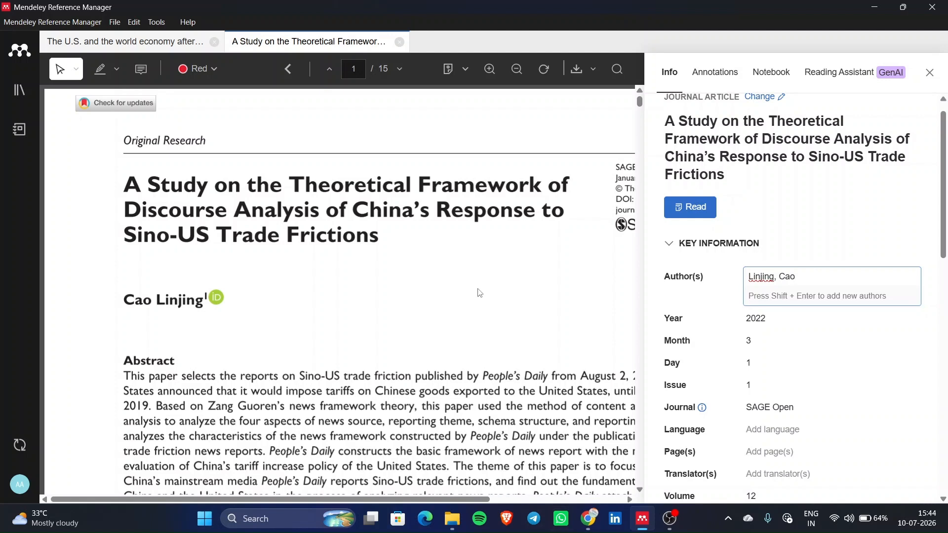
- Select the PDF's abstract and keywords text and fill the Abstract field with it
{"action": "scroll", "coordinate": [435, 402], "scroll_direction": "down", "scroll_amount": 1}
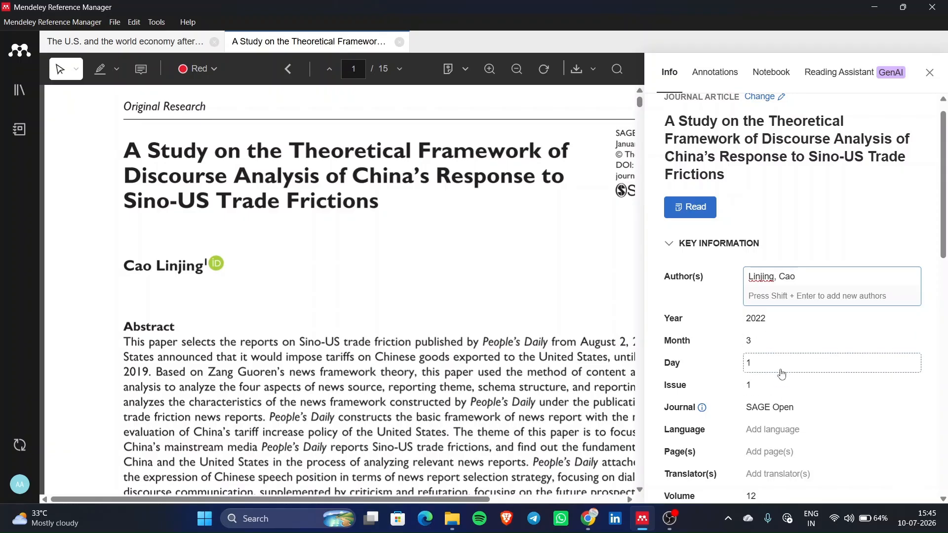
{"action": "scroll", "coordinate": [773, 385], "scroll_direction": "down", "scroll_amount": 5}
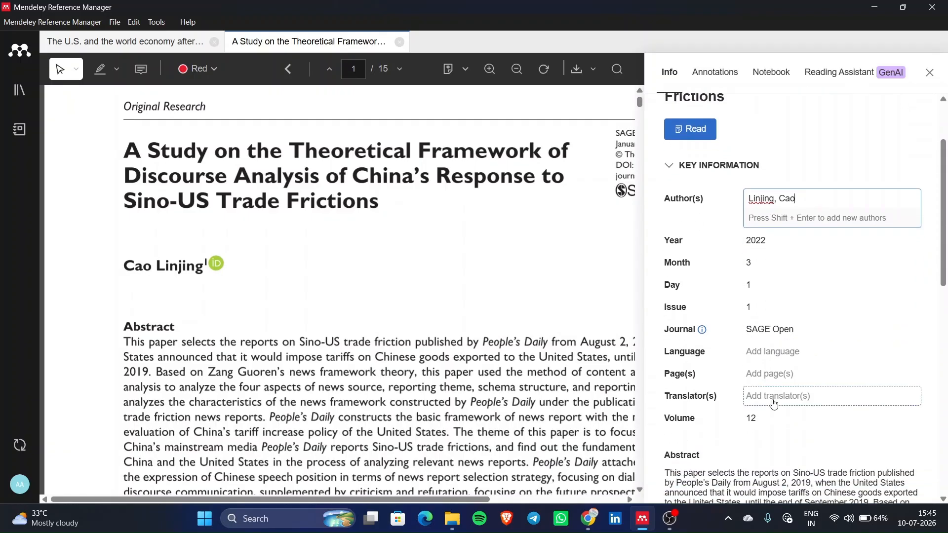
{"action": "scroll", "coordinate": [751, 433], "scroll_direction": "down", "scroll_amount": 1}
{"action": "scroll", "coordinate": [384, 316], "scroll_direction": "down", "scroll_amount": 2}
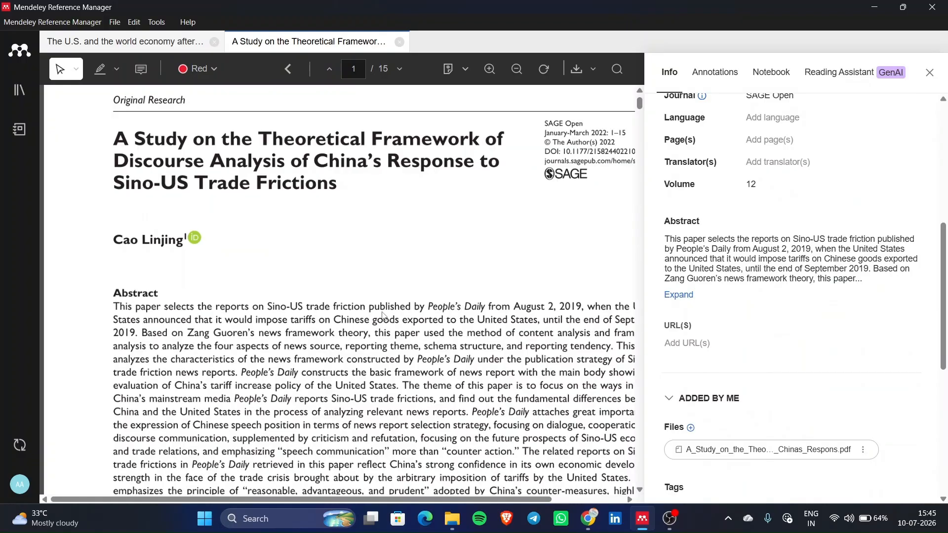
{"action": "scroll", "coordinate": [331, 318], "scroll_direction": "down", "scroll_amount": 2}
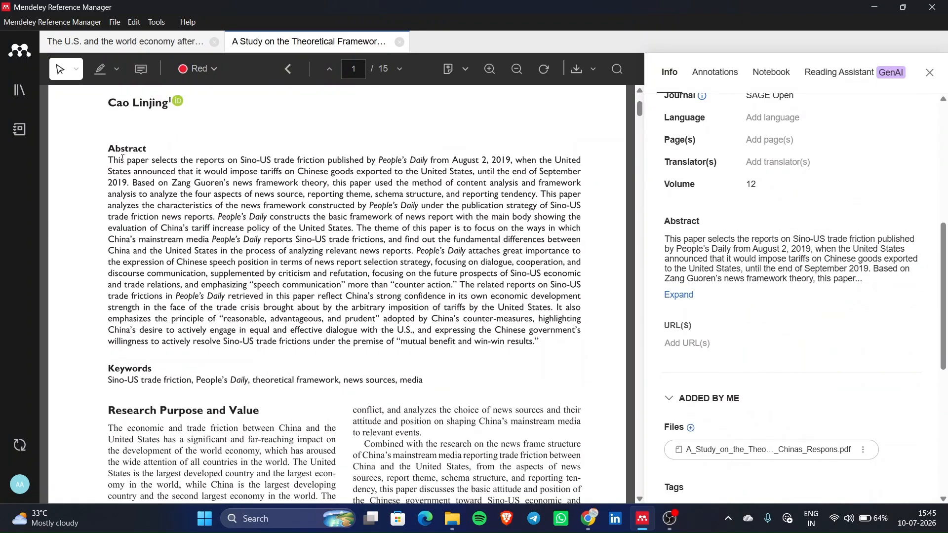
{"action": "left_click_drag", "start_coordinate": [108, 159], "coordinate": [423, 381]}
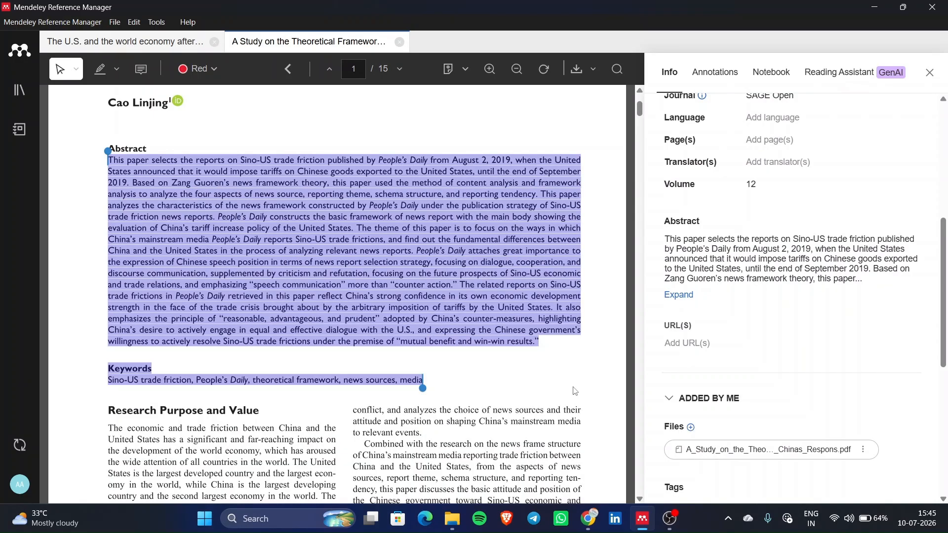
{"action": "left_click", "coordinate": [892, 282]}
{"action": "scroll", "coordinate": [891, 283], "scroll_direction": "down", "scroll_amount": 4}
{"action": "scroll", "coordinate": [892, 286], "scroll_direction": "up", "scroll_amount": 6}
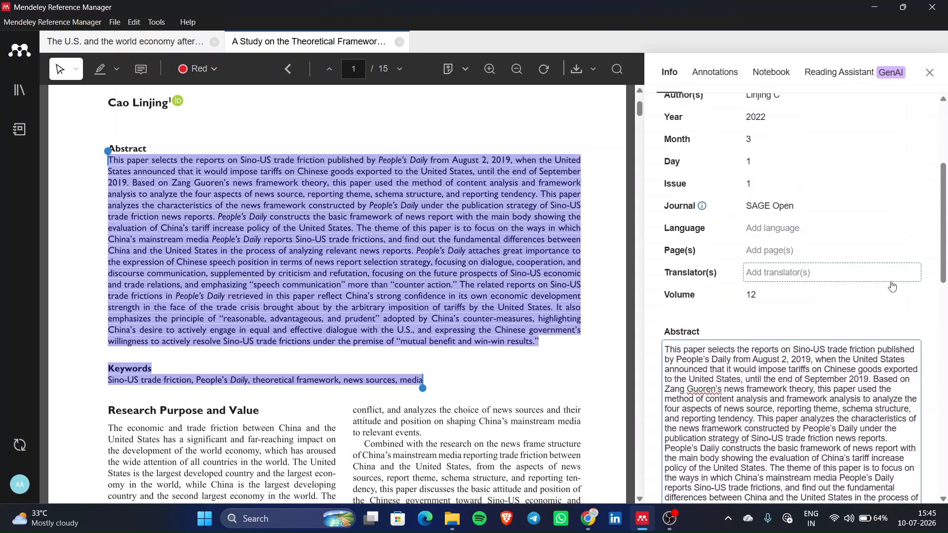
{"action": "left_click", "coordinate": [670, 313]}
- Scroll the PDF down to page 2
{"action": "scroll", "coordinate": [670, 306], "scroll_direction": "down", "scroll_amount": 6}
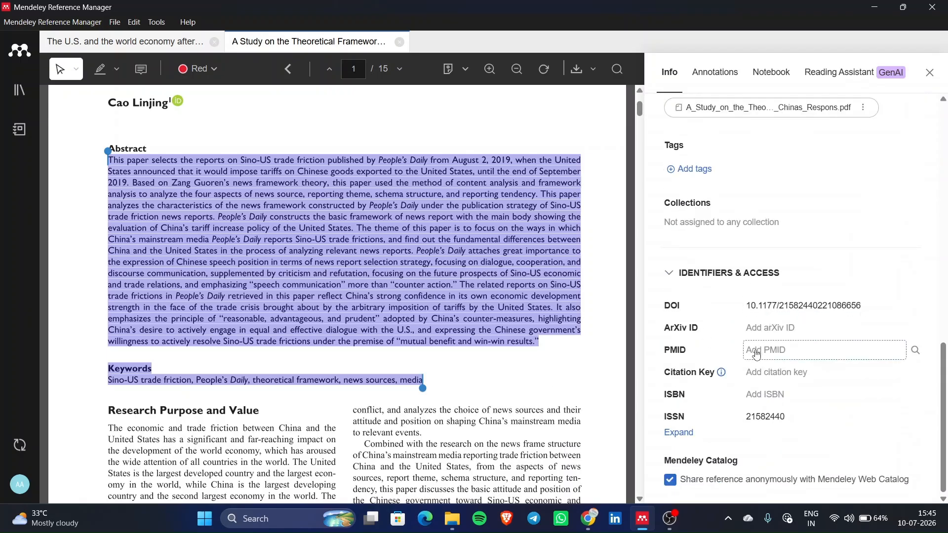
{"action": "scroll", "coordinate": [547, 382], "scroll_direction": "down", "scroll_amount": 3}
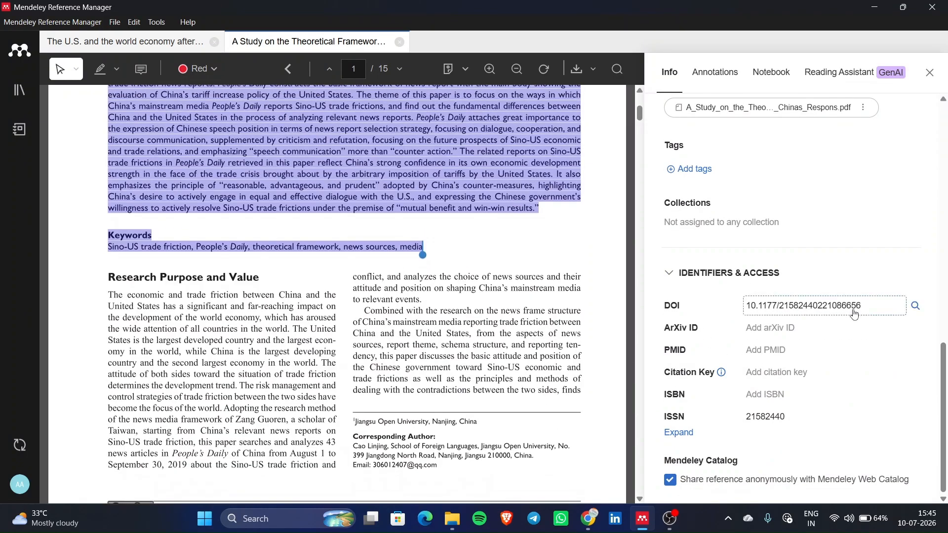
{"action": "scroll", "coordinate": [748, 430], "scroll_direction": "up", "scroll_amount": 6}
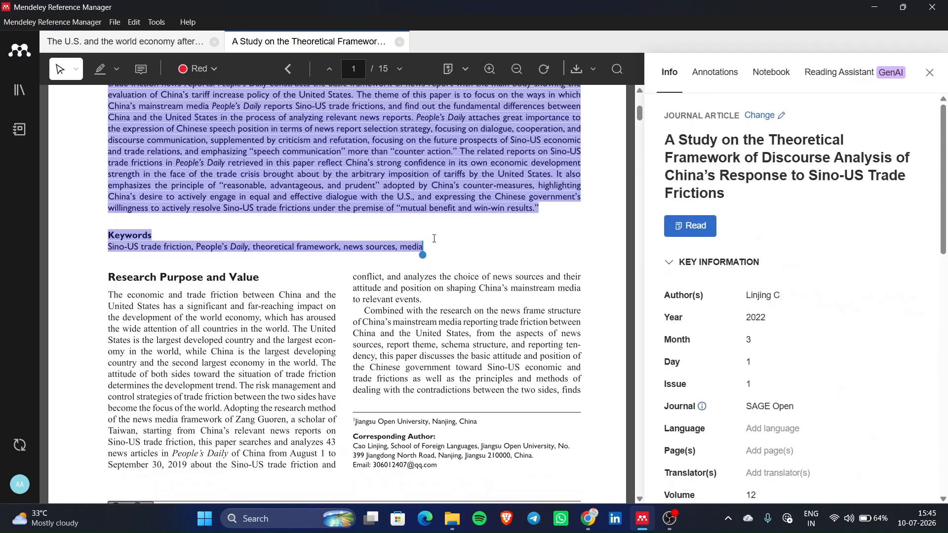
{"action": "scroll", "coordinate": [434, 239], "scroll_direction": "up", "scroll_amount": 6}
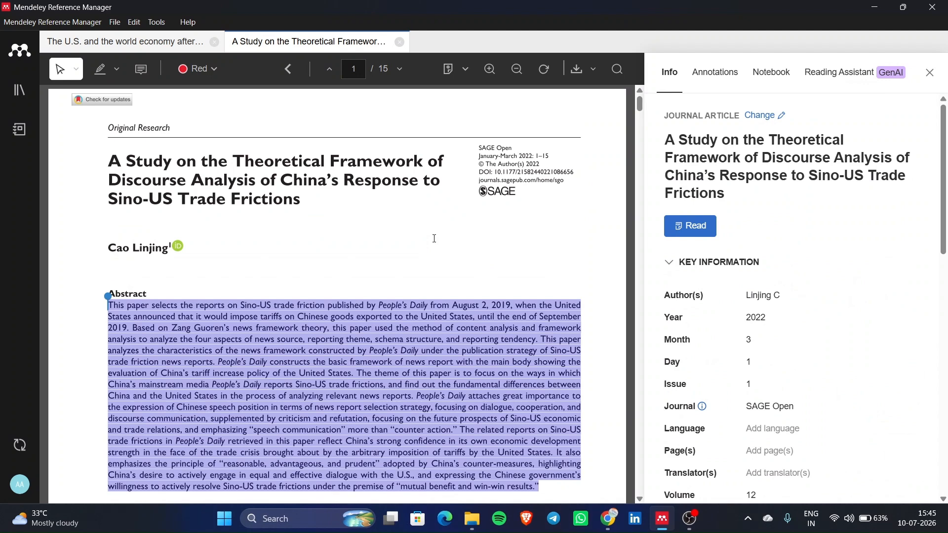
{"action": "scroll", "coordinate": [435, 239], "scroll_direction": "down", "scroll_amount": 15}
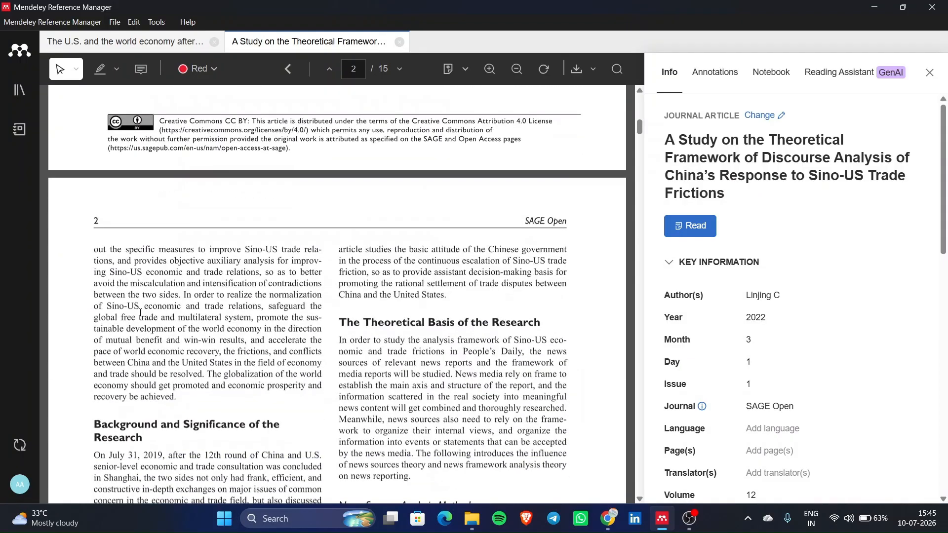
- Highlight a page 2 paragraph in red and add the comment 'Sage Article'
{"action": "left_click_drag", "start_coordinate": [134, 249], "coordinate": [280, 375]}
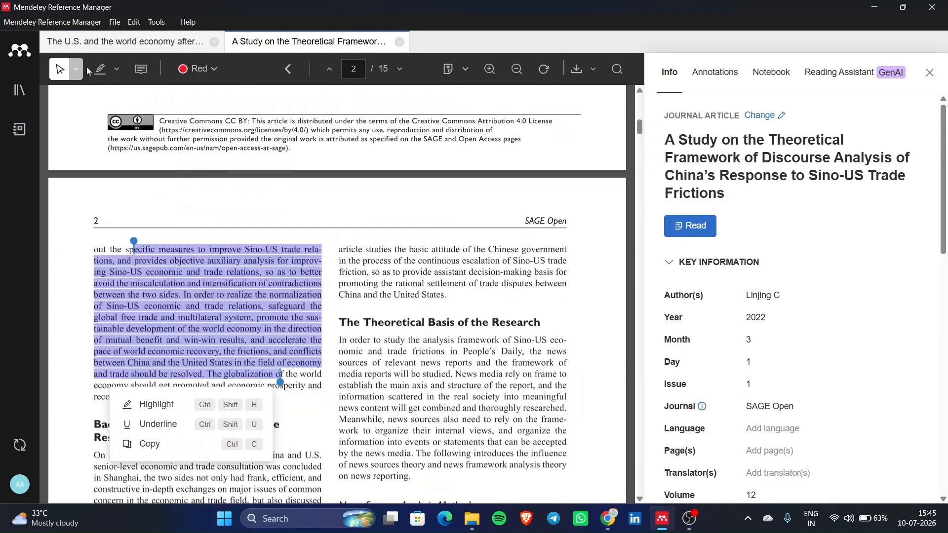
{"action": "left_click", "coordinate": [97, 73]}
{"action": "left_click_drag", "start_coordinate": [147, 272], "coordinate": [261, 386]}
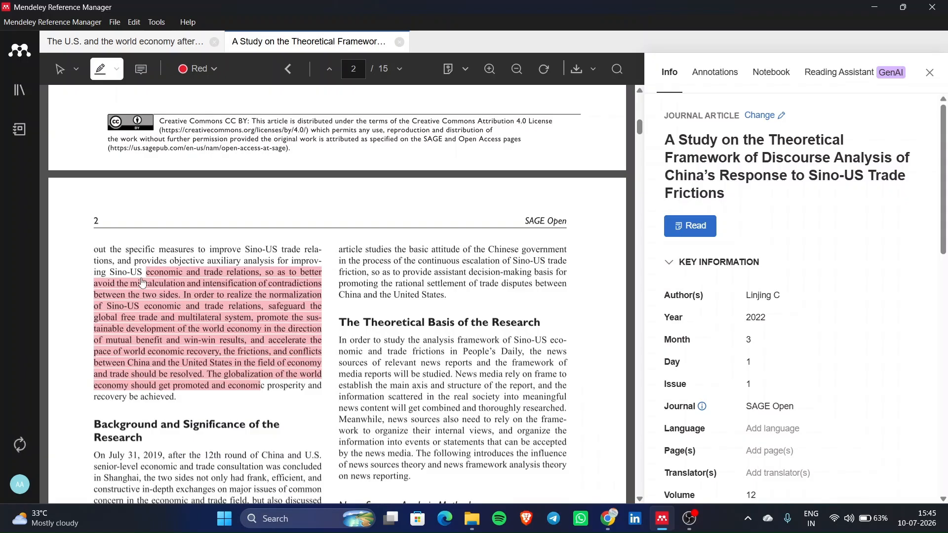
{"action": "left_click", "coordinate": [140, 70]}
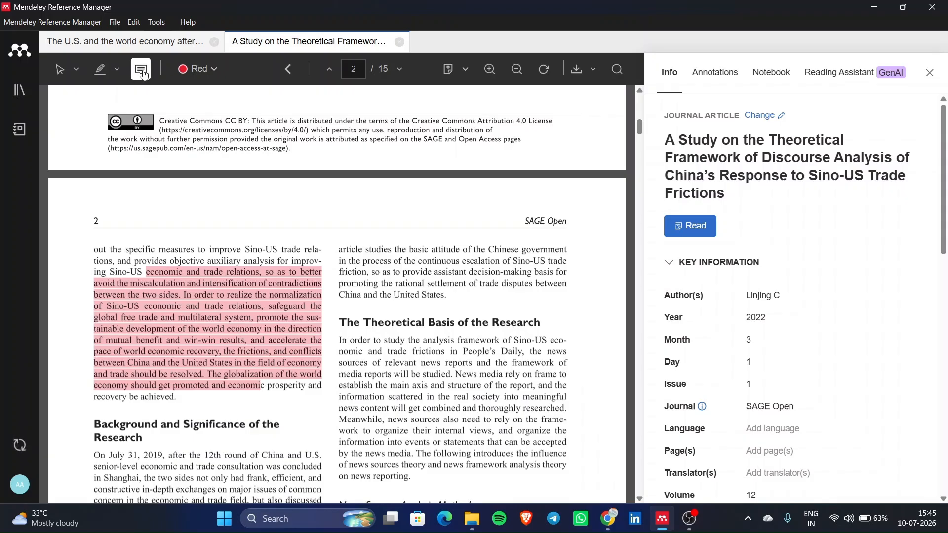
{"action": "left_click", "coordinate": [254, 208]}
{"action": "type", "text": "Sag"}
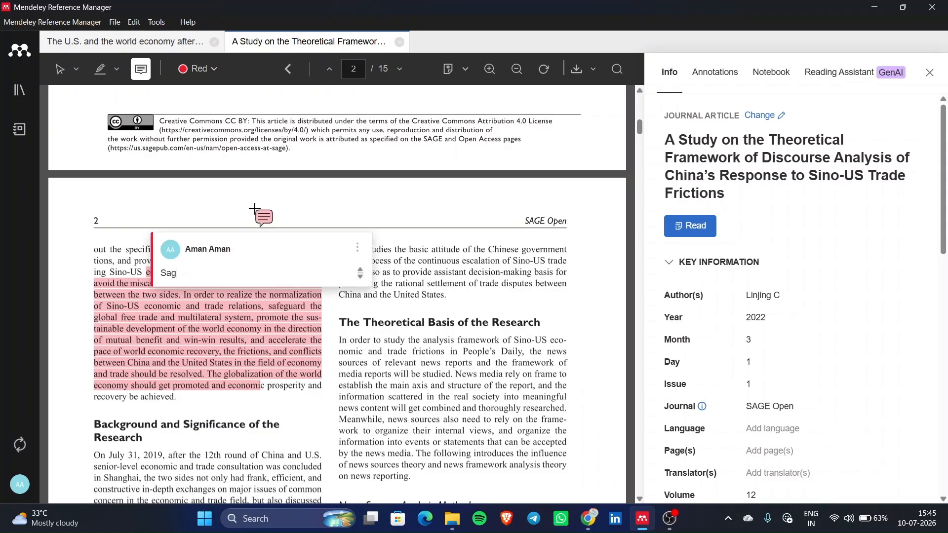
{"action": "type", "text": "e Article"}
{"action": "left_click", "coordinate": [62, 70]}
- Review the article's annotations list, glancing at the notebook notes in between
{"action": "scroll", "coordinate": [451, 353], "scroll_direction": "down", "scroll_amount": 5}
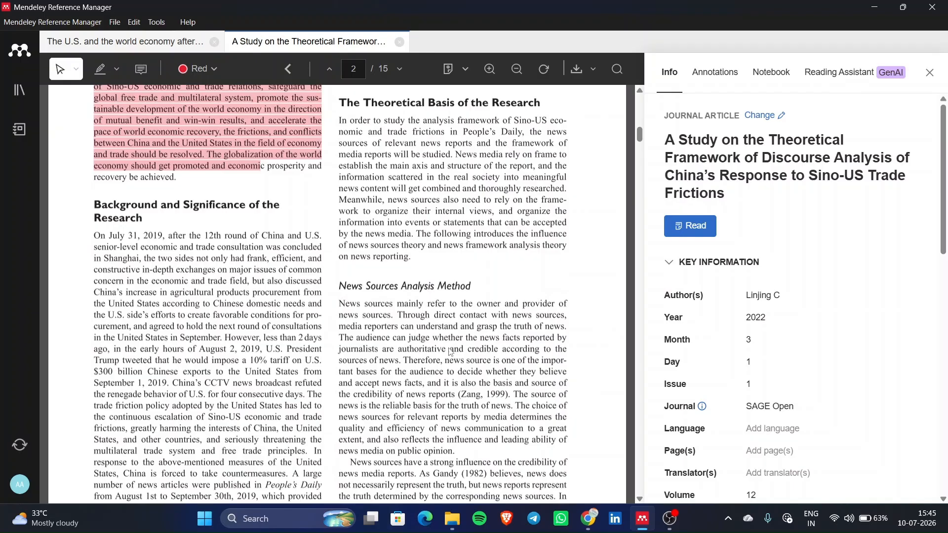
{"action": "left_click", "coordinate": [709, 76]}
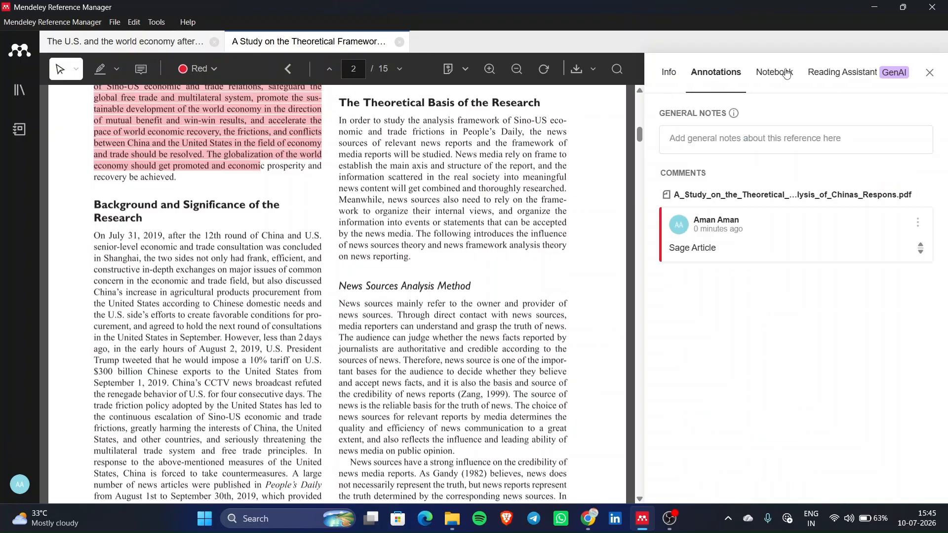
{"action": "left_click", "coordinate": [788, 74]}
{"action": "left_click", "coordinate": [725, 77]}
{"action": "scroll", "coordinate": [507, 327], "scroll_direction": "down", "scroll_amount": 20}
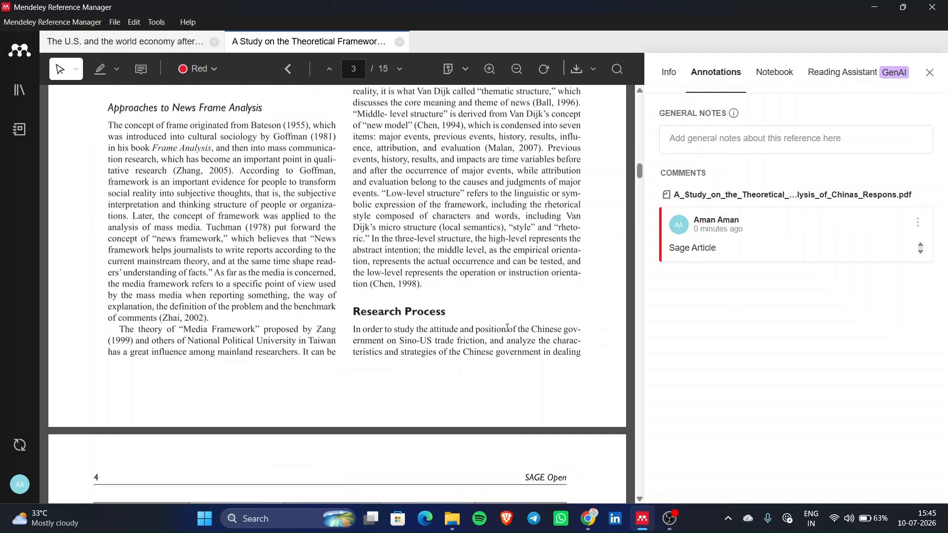
- Review the notebook note on the U.S. economy after Covid-19, then return to All References
{"action": "scroll", "coordinate": [508, 328], "scroll_direction": "down", "scroll_amount": 10}
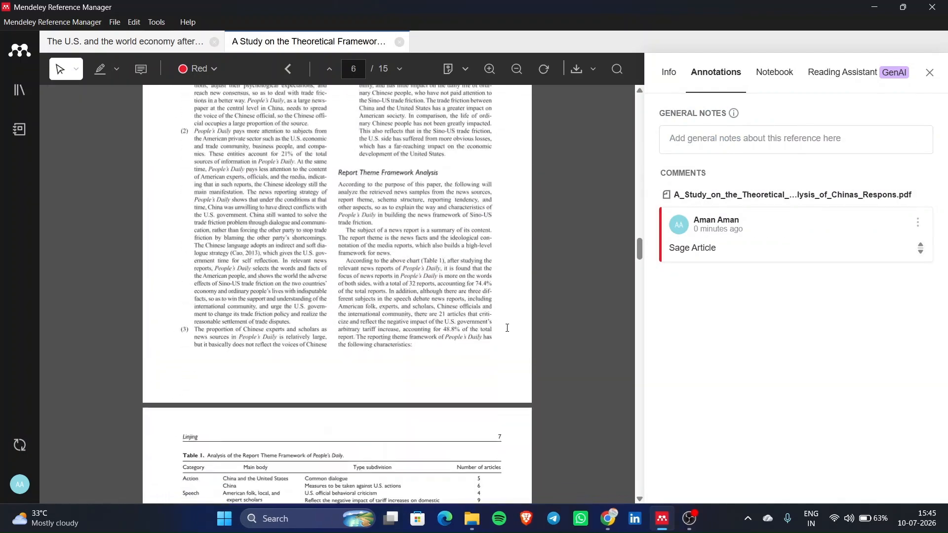
{"action": "left_click", "coordinate": [785, 78]}
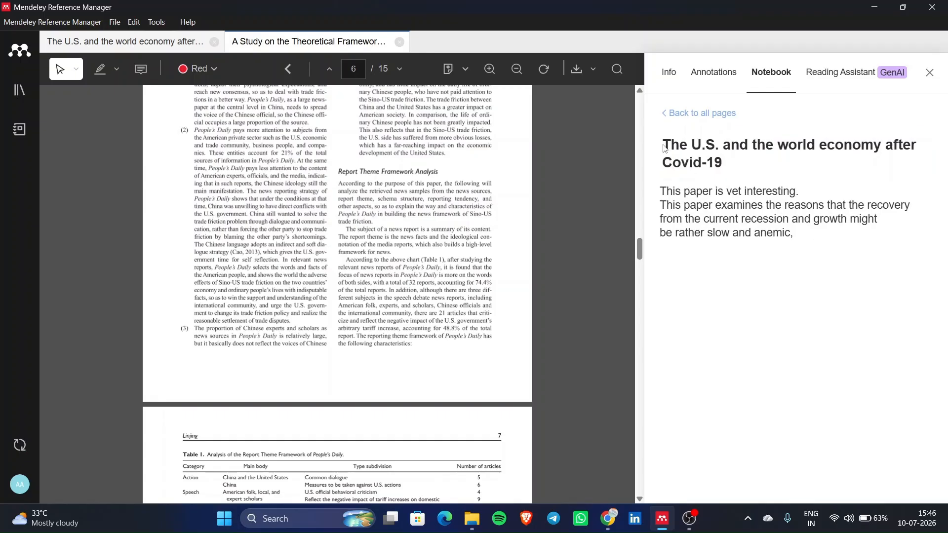
{"action": "mouse_move", "coordinate": [670, 146]}
{"action": "left_mouse_down"}
{"action": "mouse_move", "coordinate": [824, 232]}
{"action": "mouse_move", "coordinate": [654, 148]}
{"action": "left_mouse_up"}
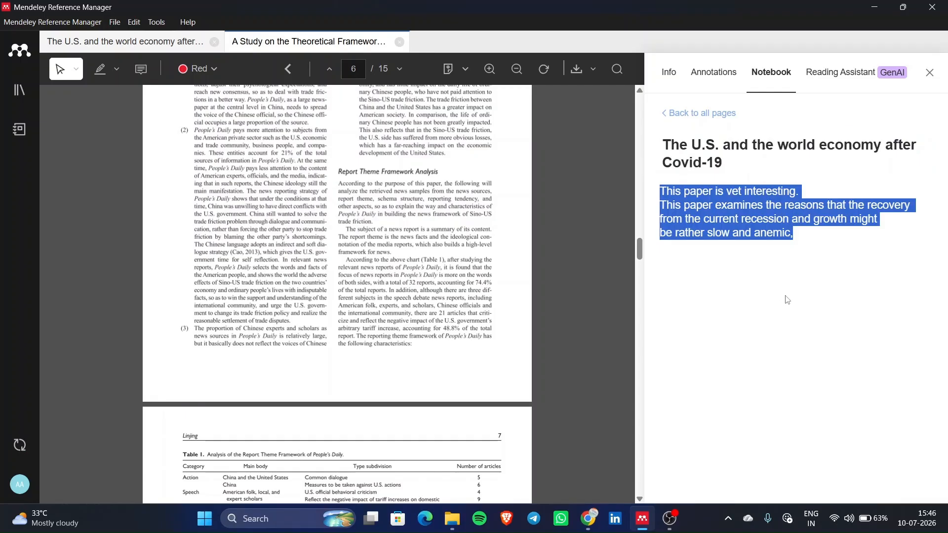
{"action": "left_click", "coordinate": [752, 319]}
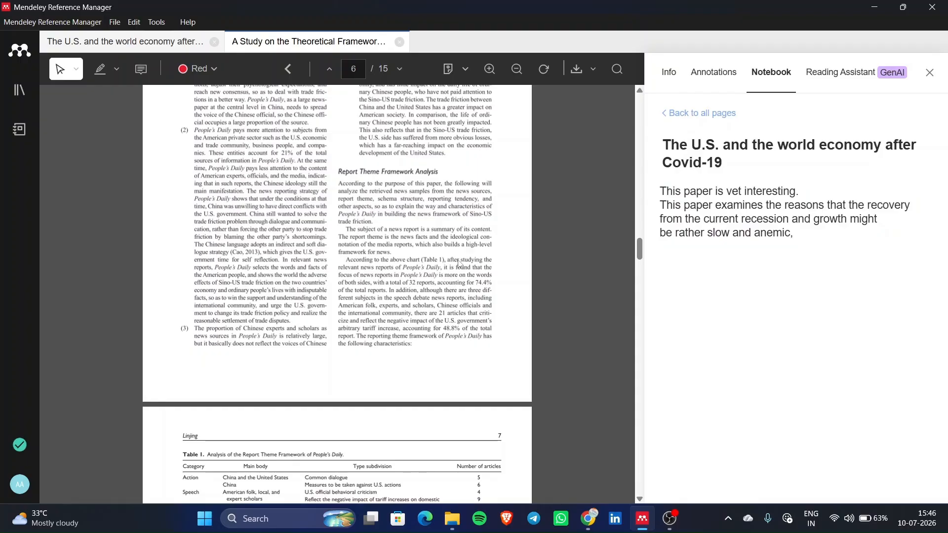
{"action": "left_click_drag", "start_coordinate": [346, 183], "coordinate": [412, 345]}
{"action": "scroll", "coordinate": [330, 241], "scroll_direction": "up", "scroll_amount": 20}
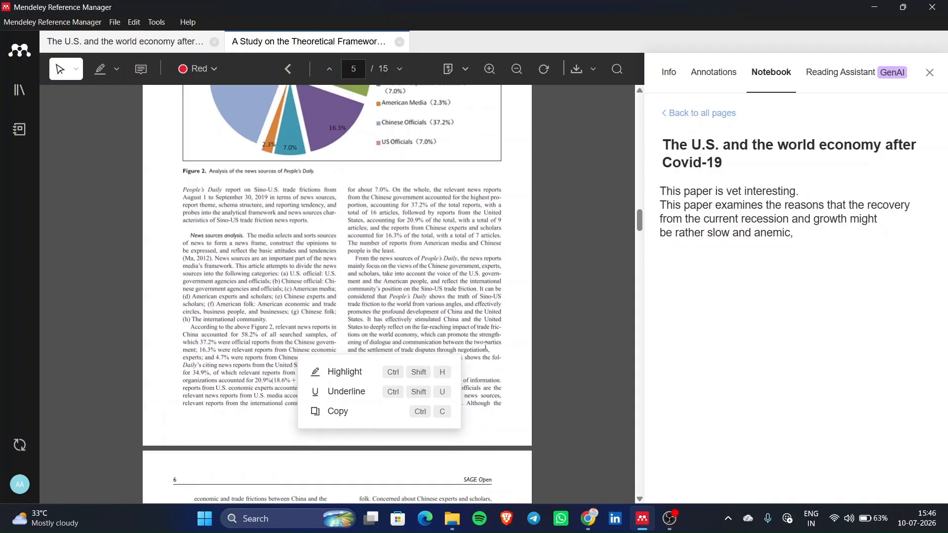
{"action": "scroll", "coordinate": [331, 240], "scroll_direction": "up", "scroll_amount": 5}
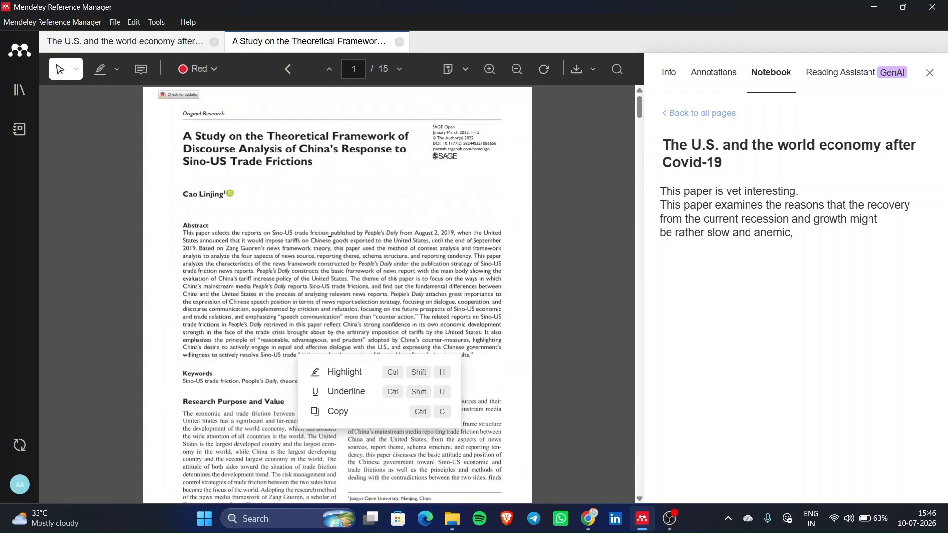
{"action": "left_click", "coordinate": [814, 323]}
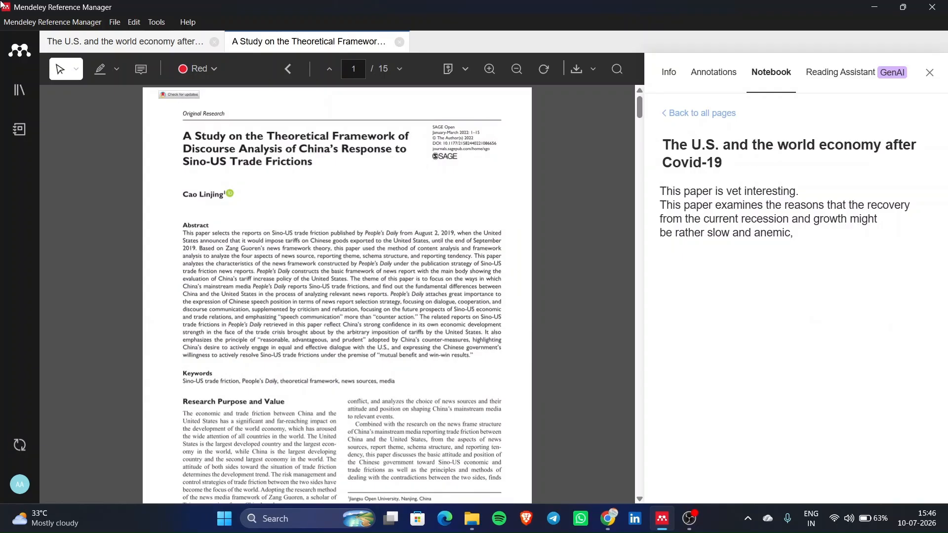
{"action": "left_click", "coordinate": [20, 90]}
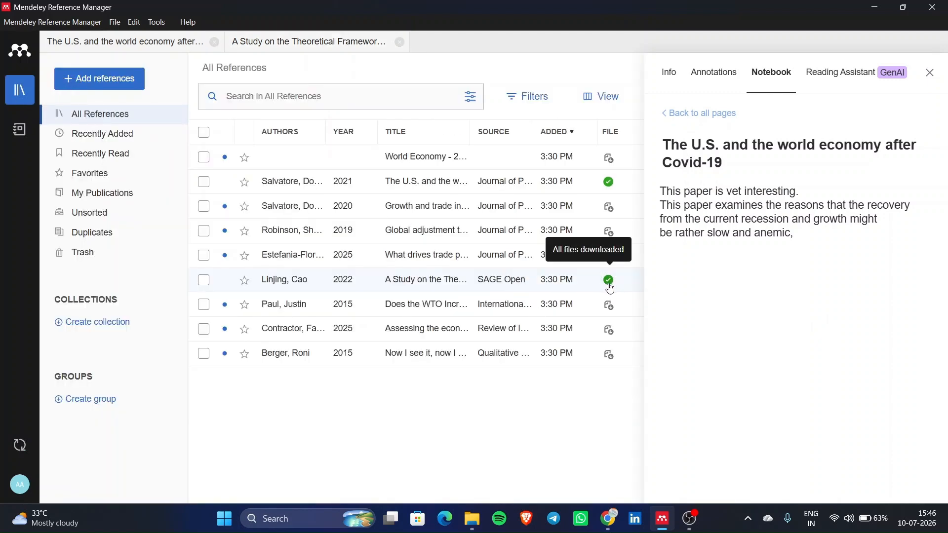
{"action": "double_click", "coordinate": [541, 283]}
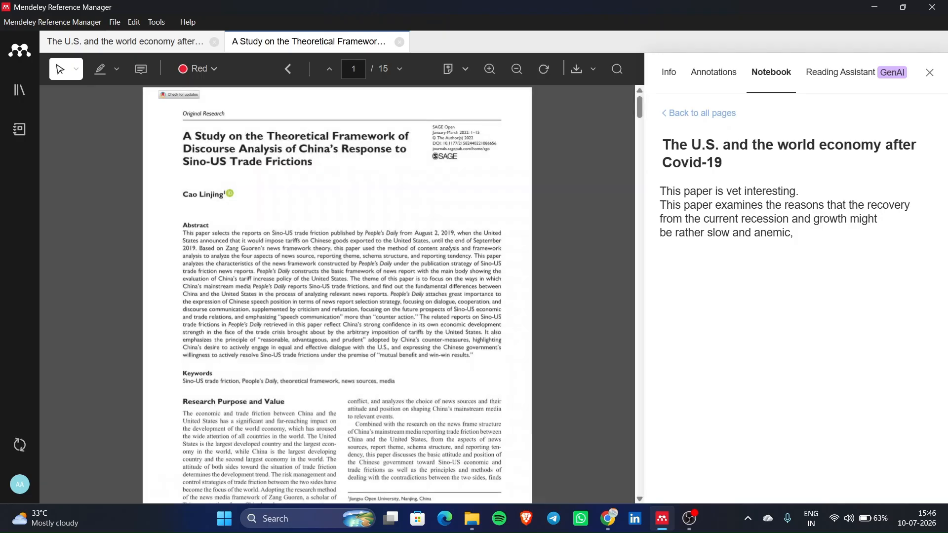
{"action": "scroll", "coordinate": [450, 244], "scroll_direction": "down", "scroll_amount": 20}
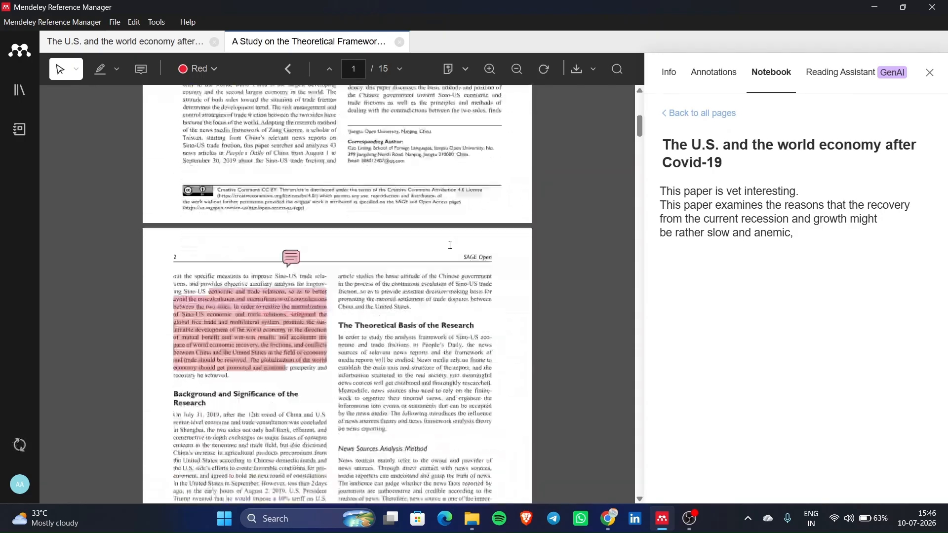
{"action": "scroll", "coordinate": [450, 245], "scroll_direction": "down", "scroll_amount": 20}
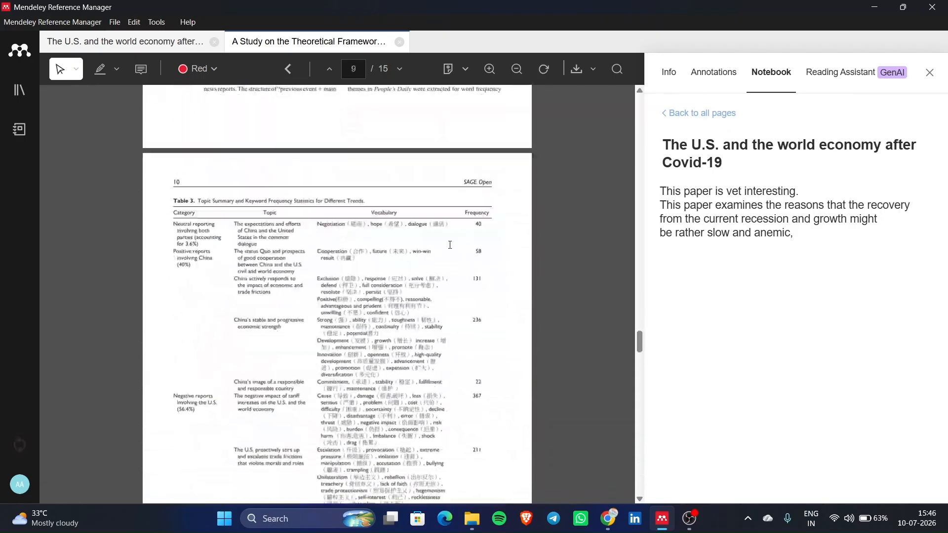
{"action": "left_click", "coordinate": [19, 90]}
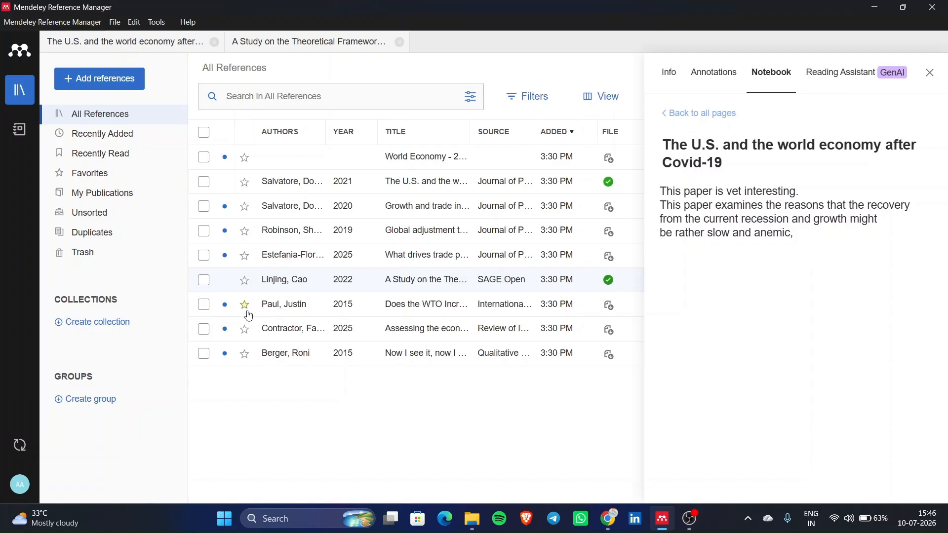
- Star the 2022 trade-frictions article and open the 2015 reflexivity paper in a widened reader
{"action": "left_click", "coordinate": [244, 282]}
{"action": "double_click", "coordinate": [493, 363]}
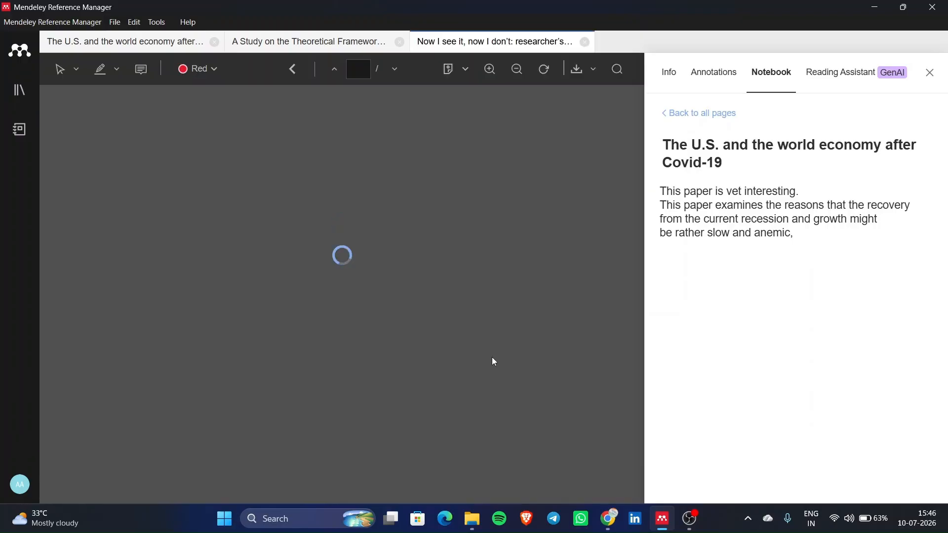
{"action": "left_click", "coordinate": [930, 73]}
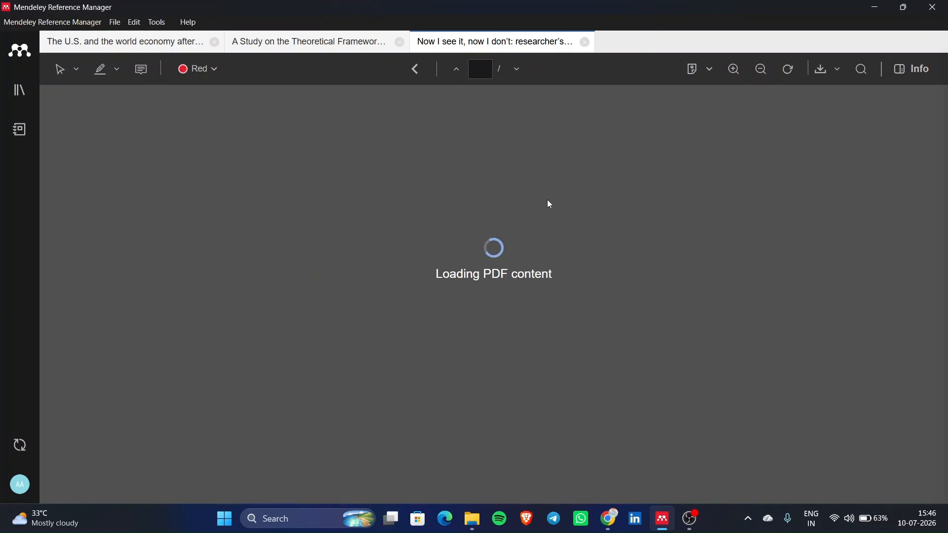
{"action": "scroll", "coordinate": [548, 200], "scroll_direction": "down", "scroll_amount": 4}
{"action": "scroll", "coordinate": [548, 200], "scroll_direction": "down", "scroll_amount": 5}
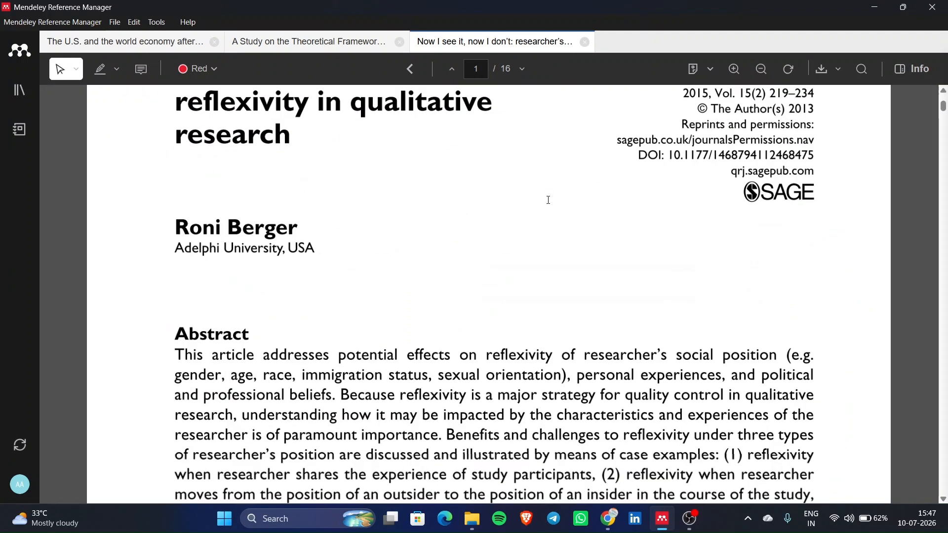
{"action": "scroll", "coordinate": [548, 200], "scroll_direction": "down", "scroll_amount": 3}
{"action": "scroll", "coordinate": [548, 200], "scroll_direction": "up", "scroll_amount": 4}
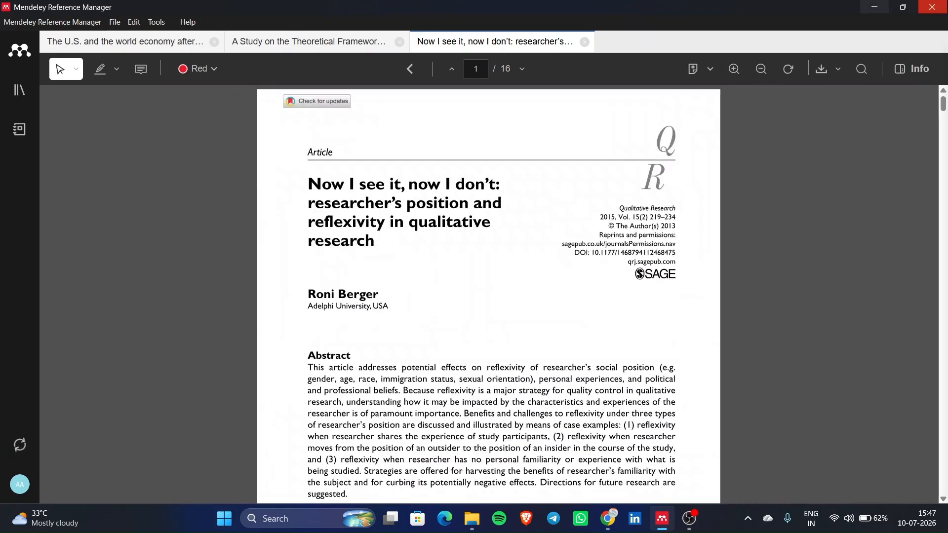
- Check the reflexivity article's details, then return to the library with the details panel closed
{"action": "left_click", "coordinate": [914, 68]}
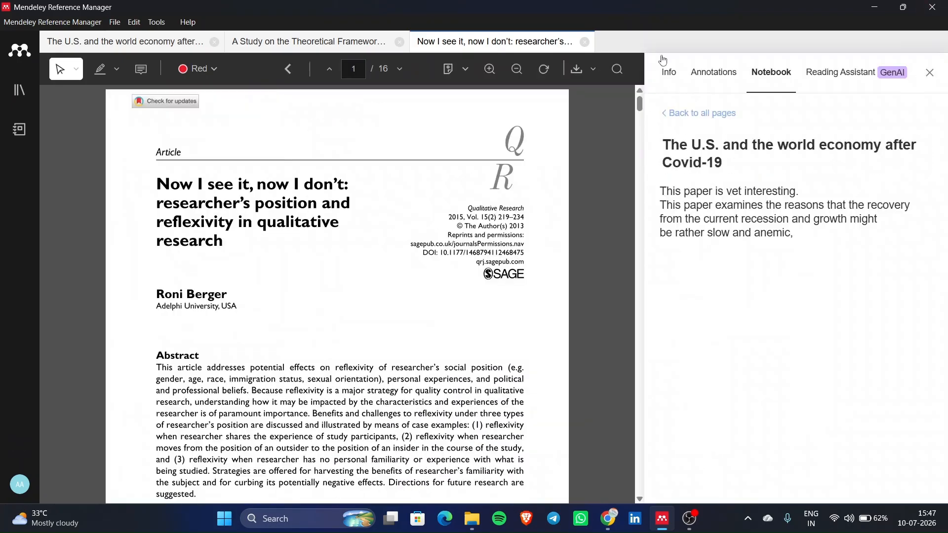
{"action": "left_click", "coordinate": [670, 73]}
{"action": "scroll", "coordinate": [769, 361], "scroll_direction": "down", "scroll_amount": 12}
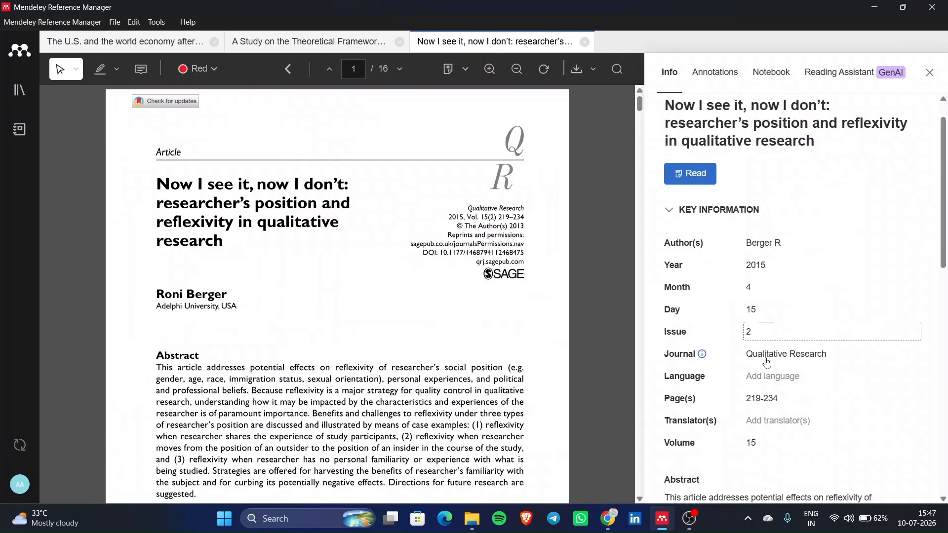
{"action": "left_click", "coordinate": [20, 90]}
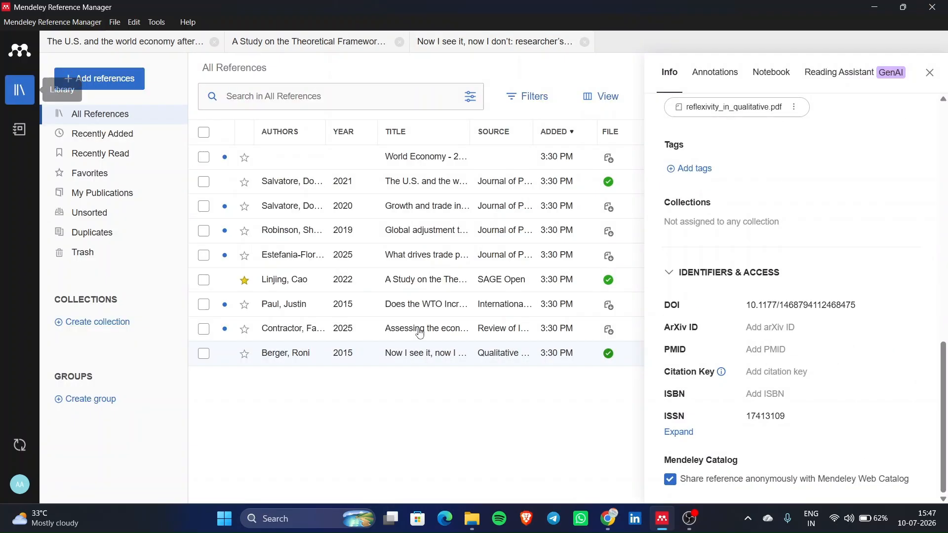
{"action": "left_click", "coordinate": [931, 73]}
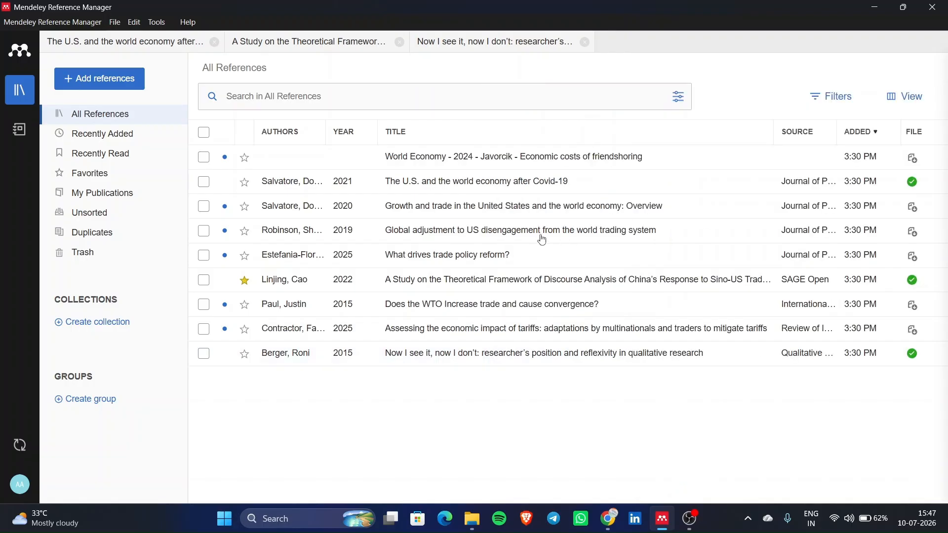
- Star the 2020 growth-and-trade overview and the 2015 WTO convergence paper
{"action": "left_click", "coordinate": [246, 208]}
{"action": "left_click", "coordinate": [245, 305]}
{"action": "left_click", "coordinate": [134, 80]}
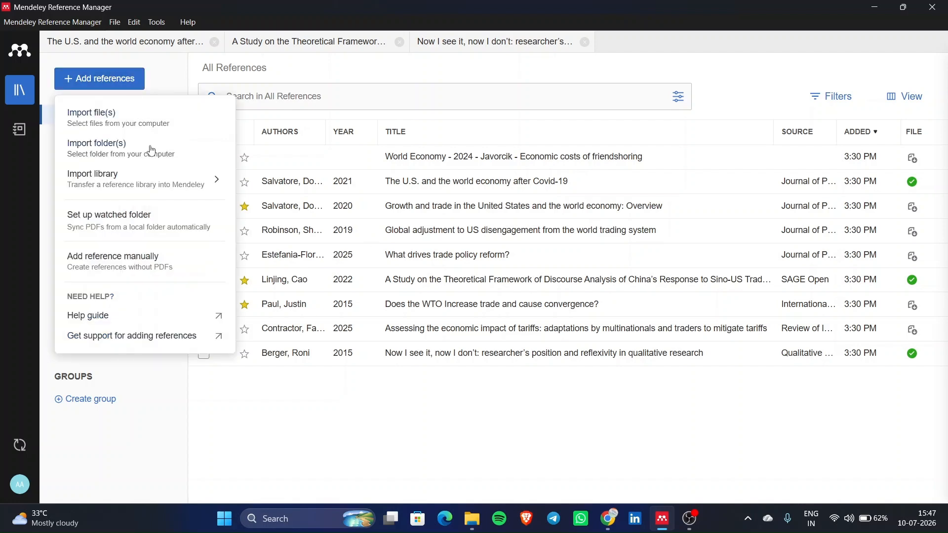
{"action": "left_click", "coordinate": [170, 66]}
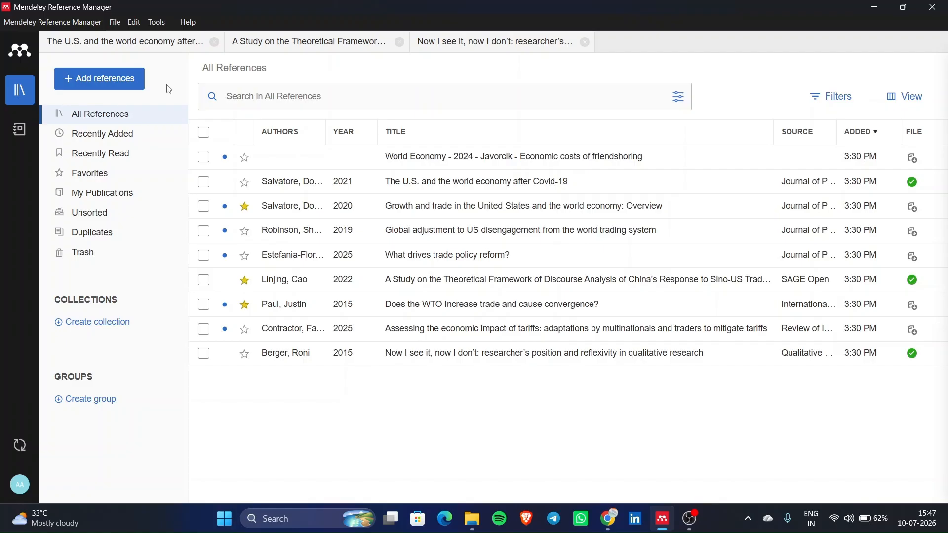
{"action": "left_click", "coordinate": [127, 81]}
- Import the first three PDFs from Music > Sample and note the existing-duplicates message
{"action": "left_click", "coordinate": [151, 127]}
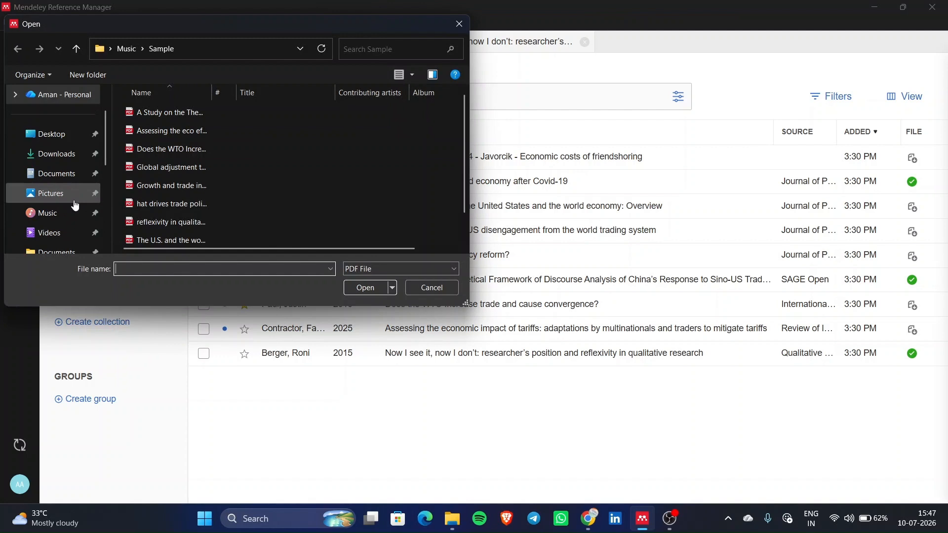
{"action": "left_click", "coordinate": [63, 216]}
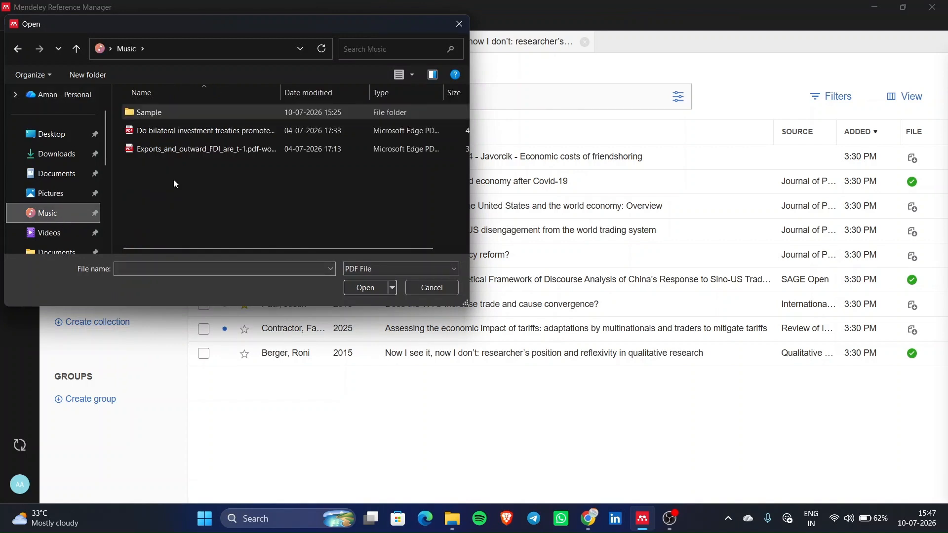
{"action": "left_click", "coordinate": [219, 114]}
{"action": "double_click", "coordinate": [218, 114]}
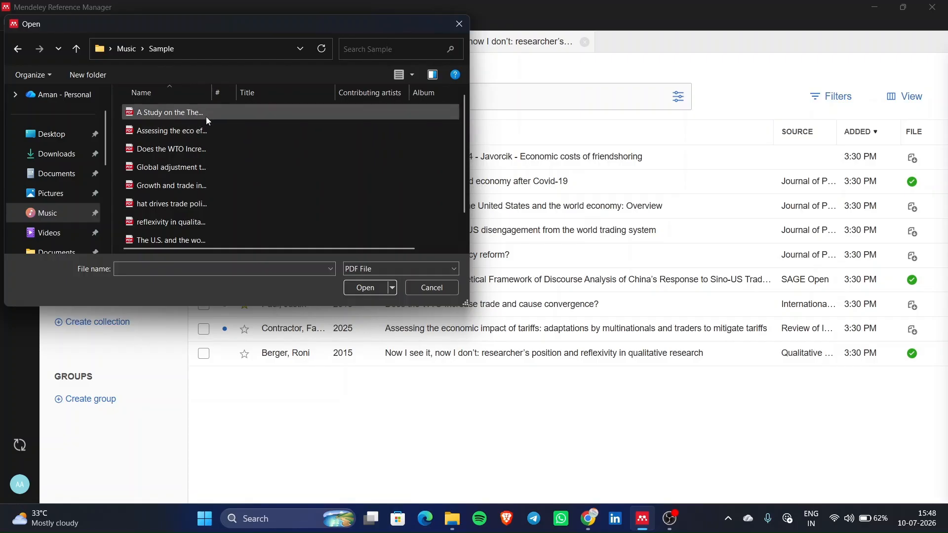
{"action": "left_click_drag", "start_coordinate": [122, 109], "coordinate": [150, 143]}
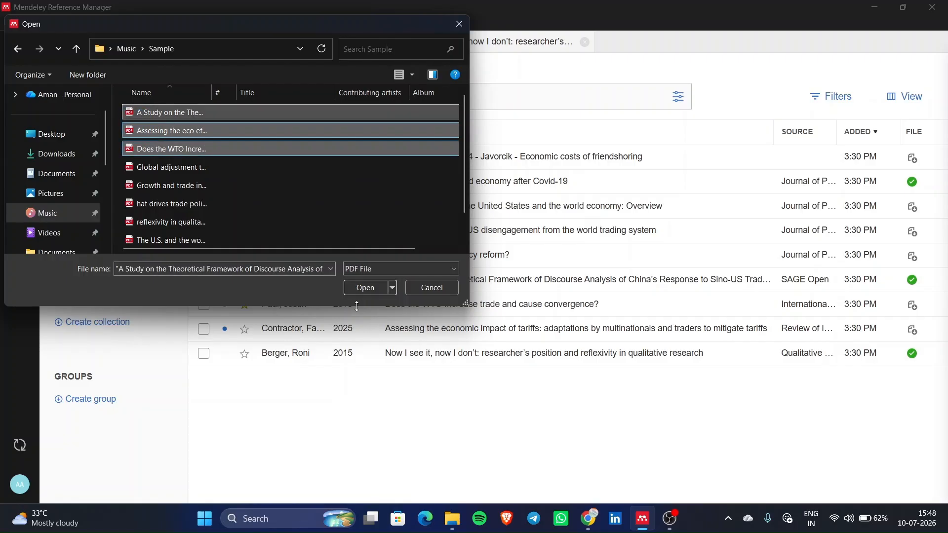
{"action": "left_click", "coordinate": [366, 290]}
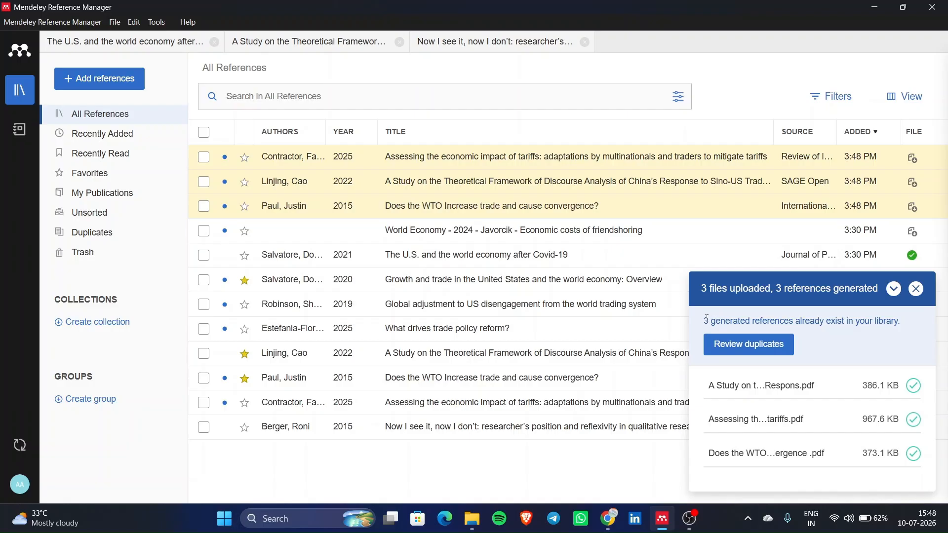
{"action": "left_click_drag", "start_coordinate": [707, 319], "coordinate": [925, 337]}
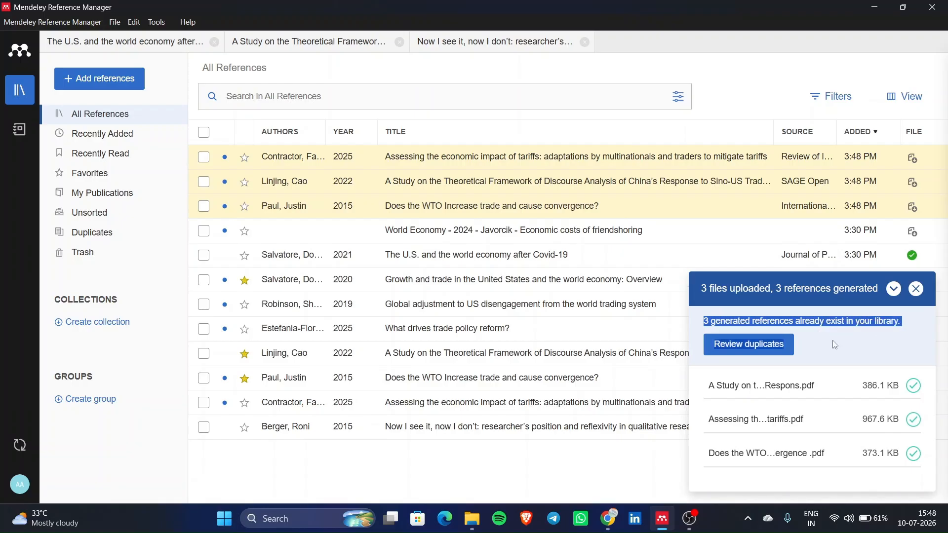
- Move the newer tariffs, China discourse and WTO duplicate copies to Trash, then recheck duplicates
{"action": "left_click", "coordinate": [828, 357]}
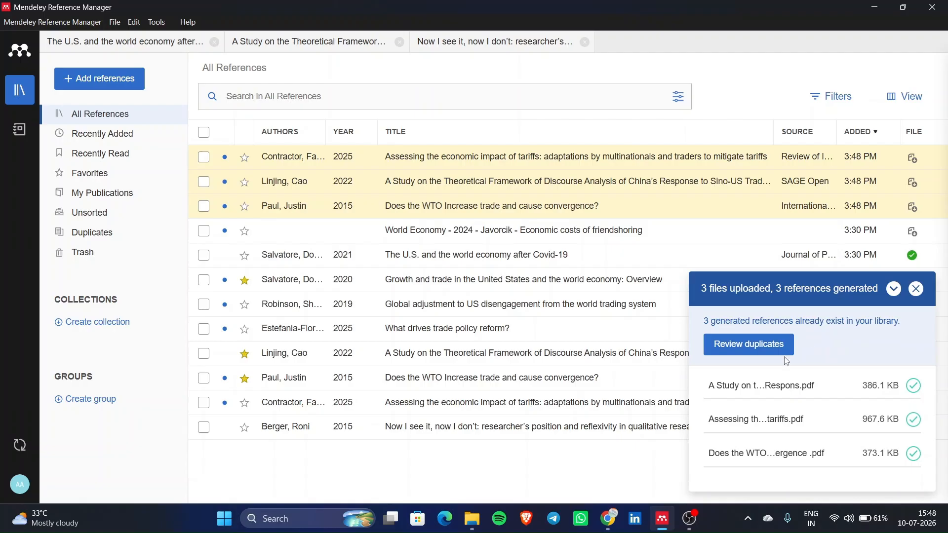
{"action": "left_click", "coordinate": [746, 348]}
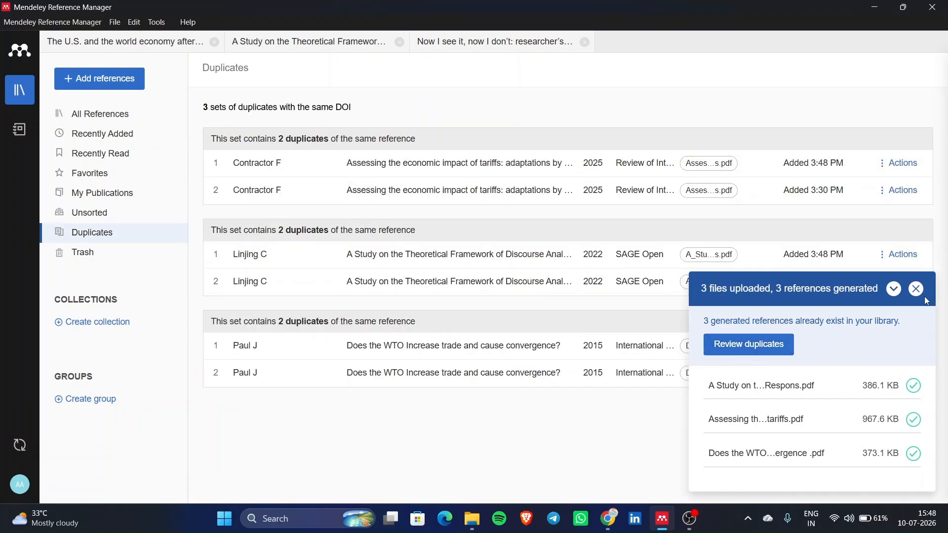
{"action": "left_click", "coordinate": [917, 289]}
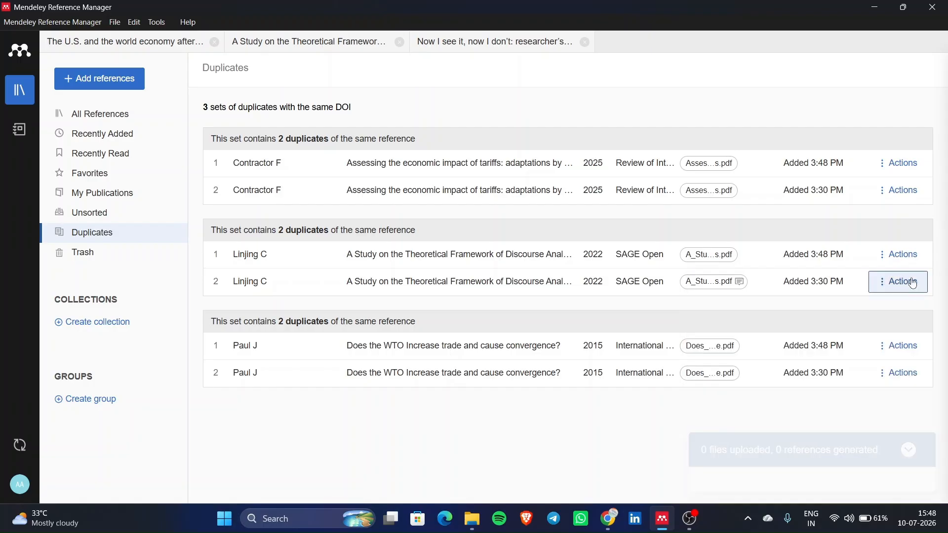
{"action": "left_click", "coordinate": [903, 165]}
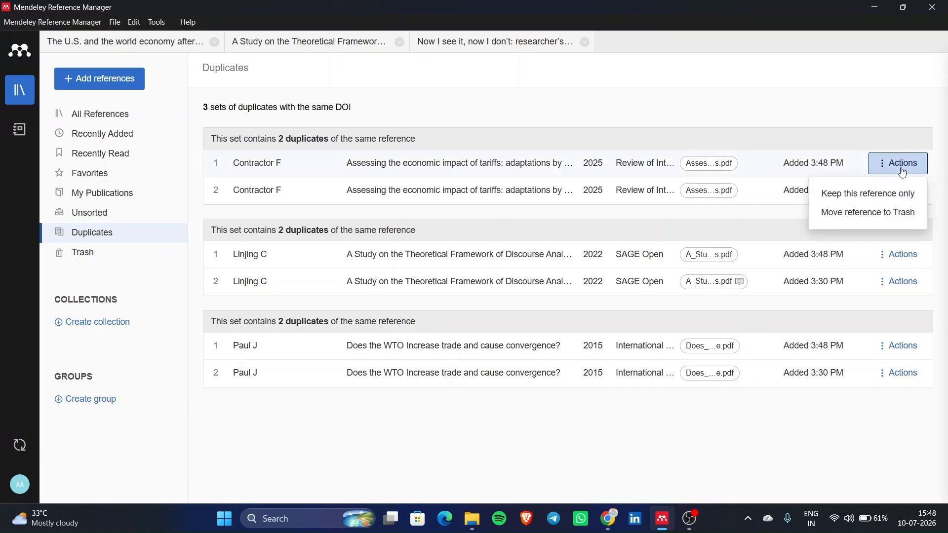
{"action": "left_click", "coordinate": [885, 216]}
{"action": "left_click", "coordinate": [910, 229]}
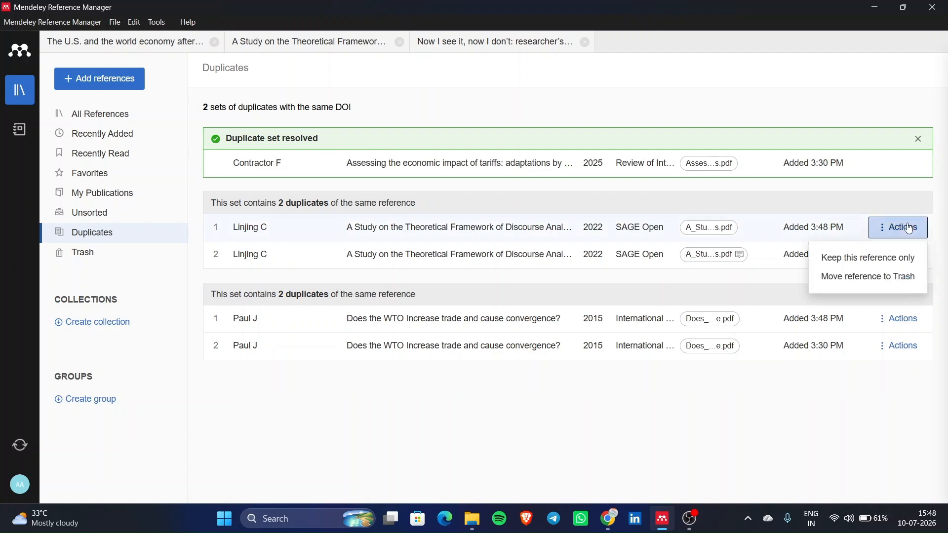
{"action": "left_click", "coordinate": [877, 278]}
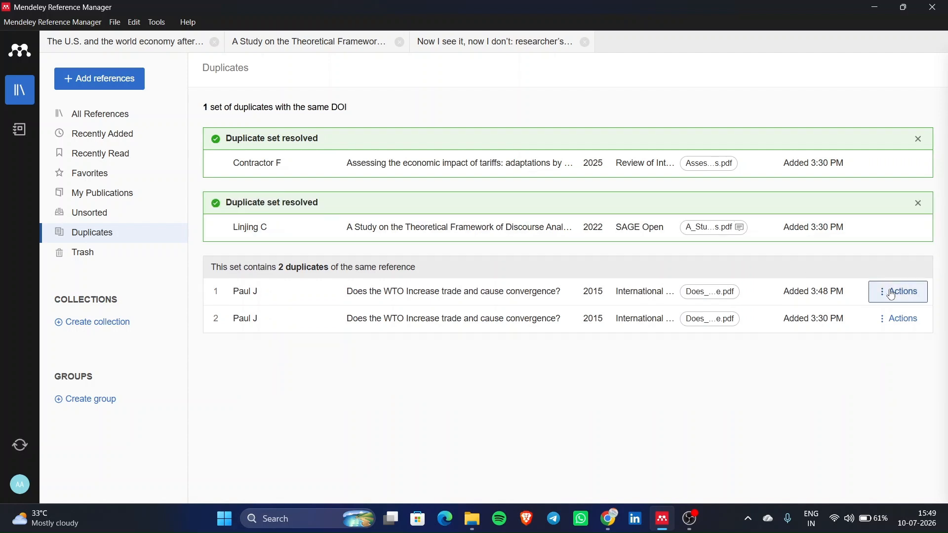
{"action": "left_click", "coordinate": [892, 296]}
{"action": "left_click", "coordinate": [858, 340]}
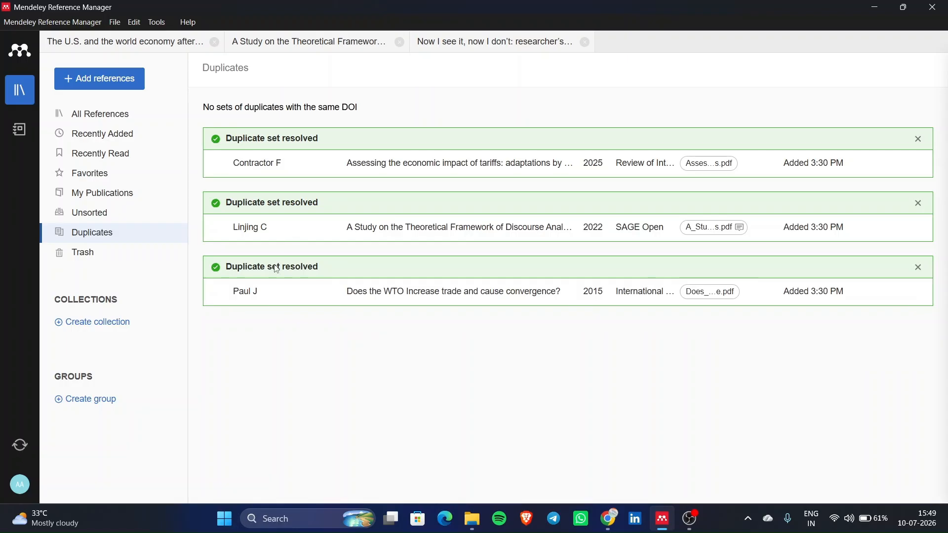
{"action": "left_click", "coordinate": [103, 234]}
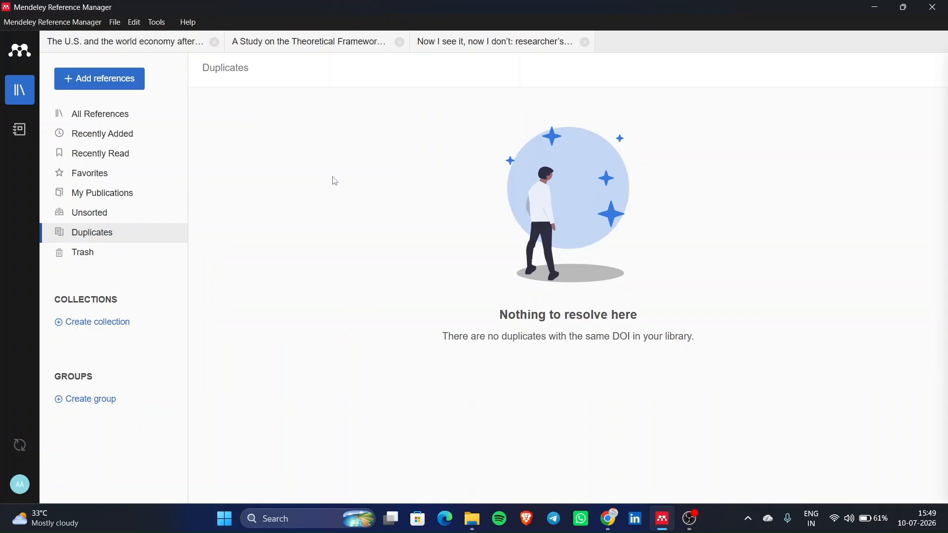
- Return to All References and cancel an Import file(s) dialog without importing
{"action": "left_click", "coordinate": [120, 124]}
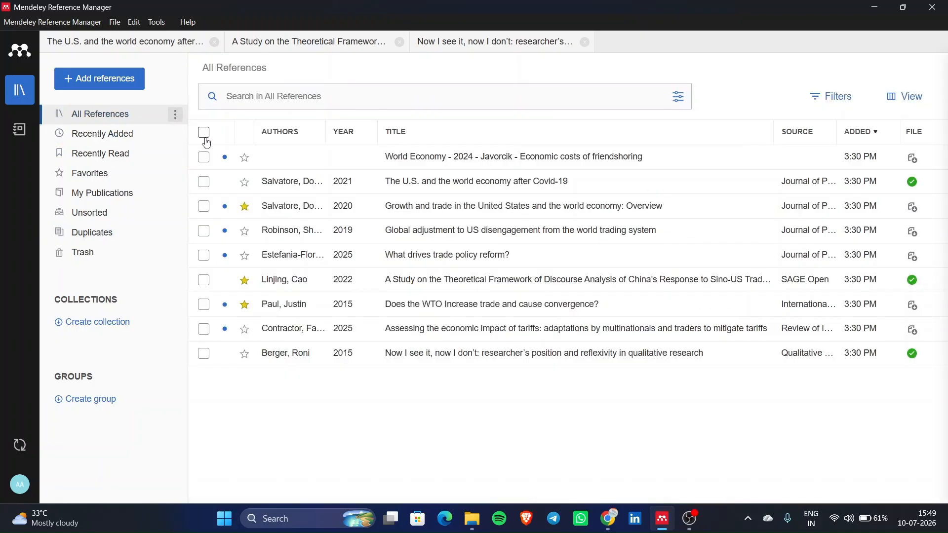
{"action": "left_click", "coordinate": [79, 79]}
{"action": "left_click", "coordinate": [136, 122]}
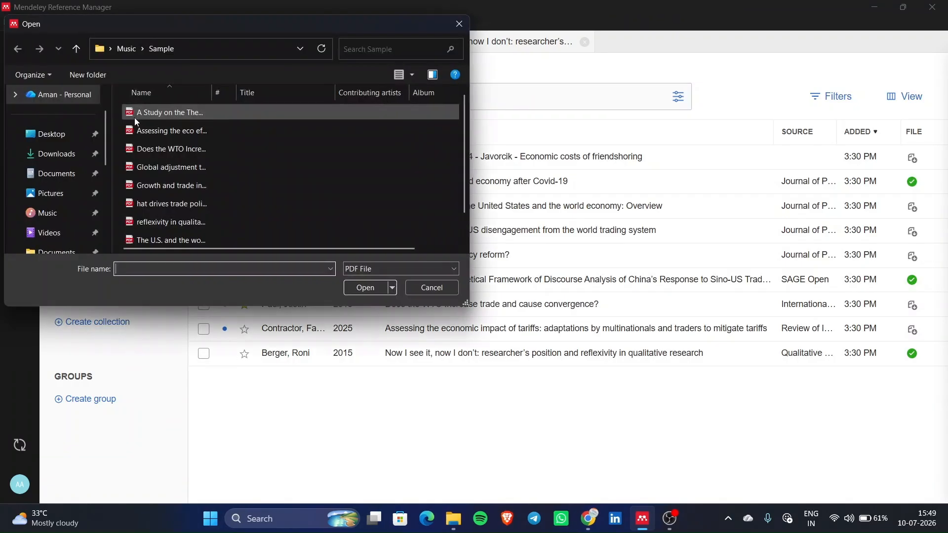
{"action": "left_click", "coordinate": [460, 24]}
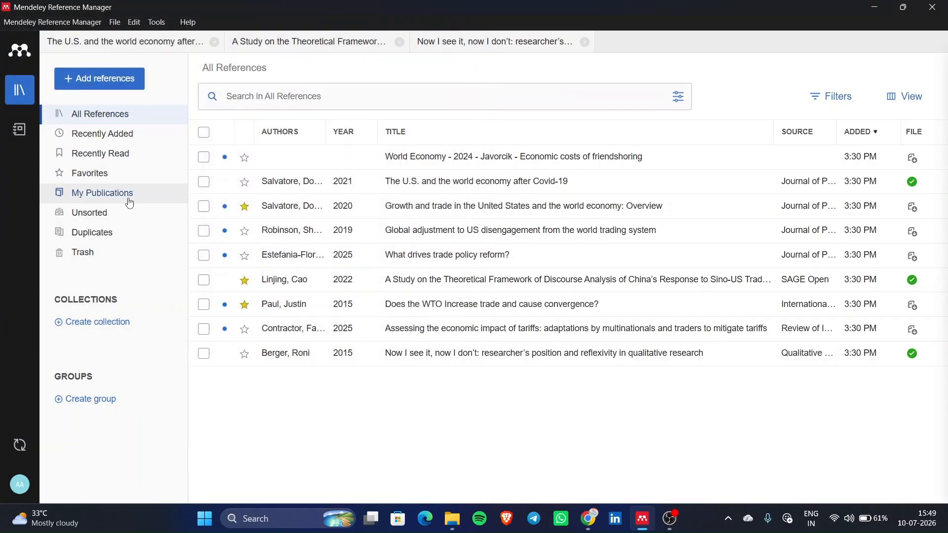
- Browse Recently Read, the open PDF tabs, Favorites and Duplicates, ending on My Publications
{"action": "left_click", "coordinate": [138, 156]}
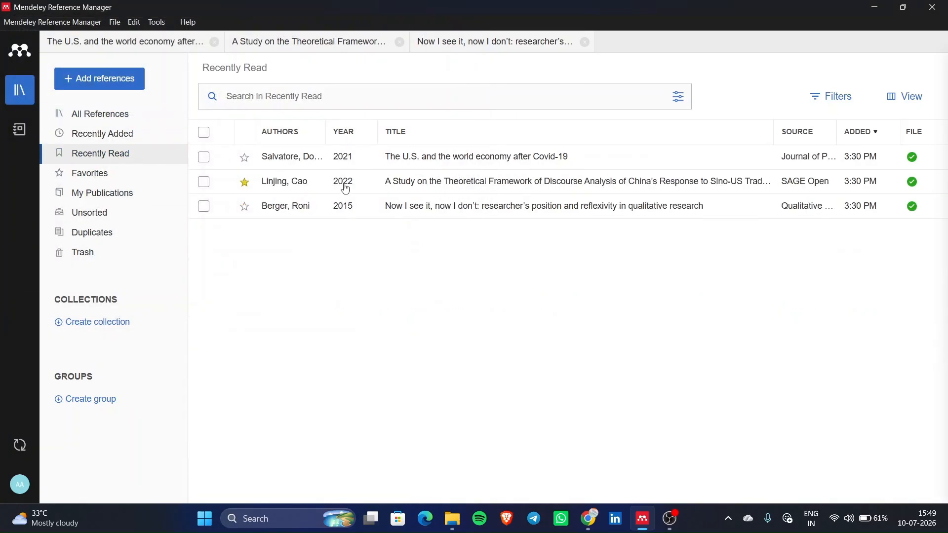
{"action": "left_click", "coordinate": [142, 47]}
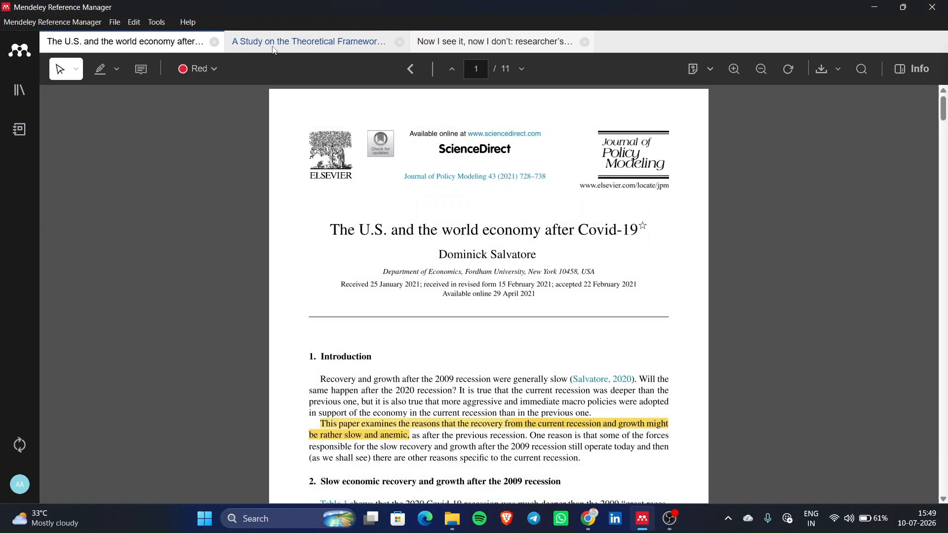
{"action": "left_click", "coordinate": [294, 45]}
{"action": "left_click", "coordinate": [19, 90]}
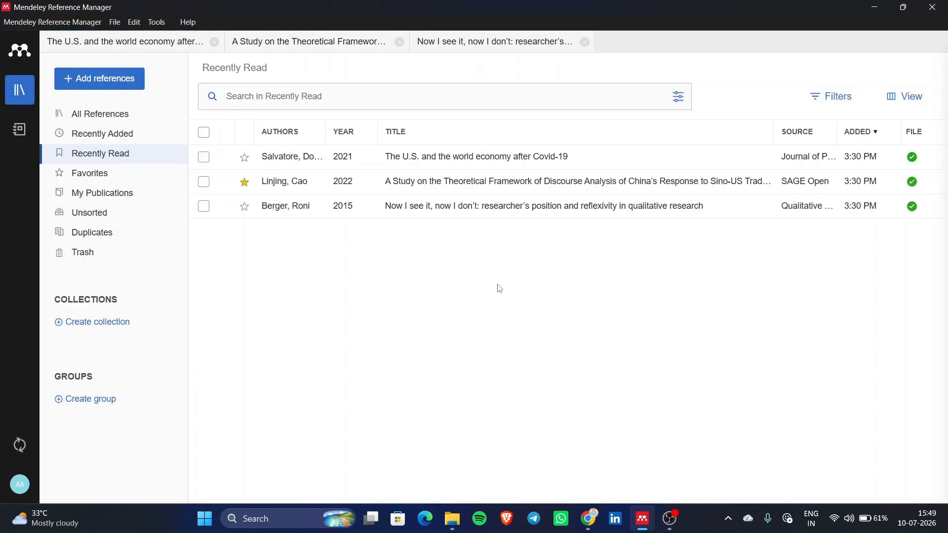
{"action": "left_click", "coordinate": [104, 172]}
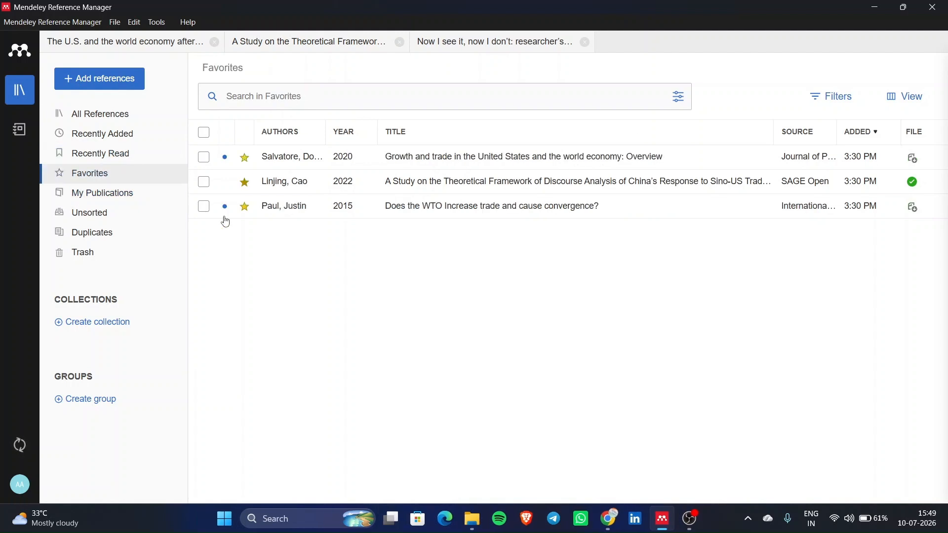
{"action": "left_click", "coordinate": [134, 233]}
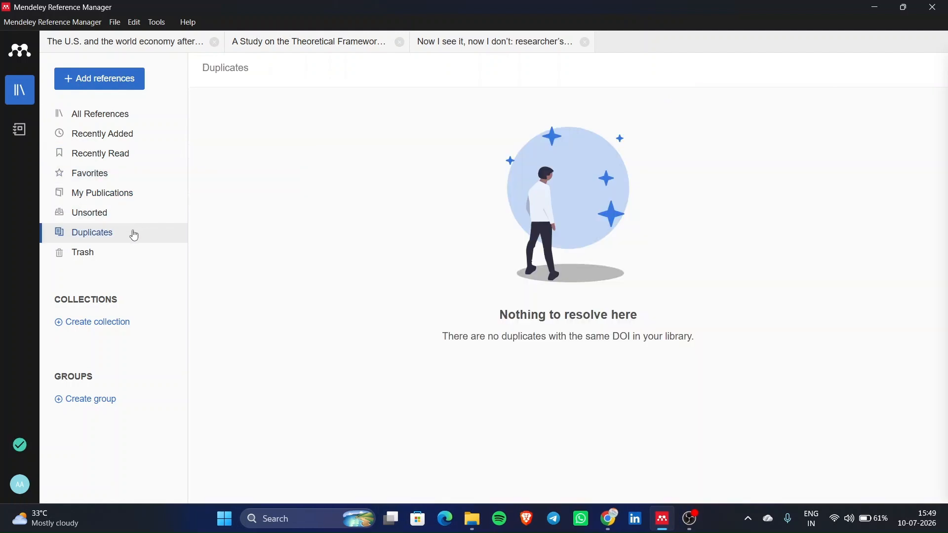
{"action": "left_click", "coordinate": [127, 196]}
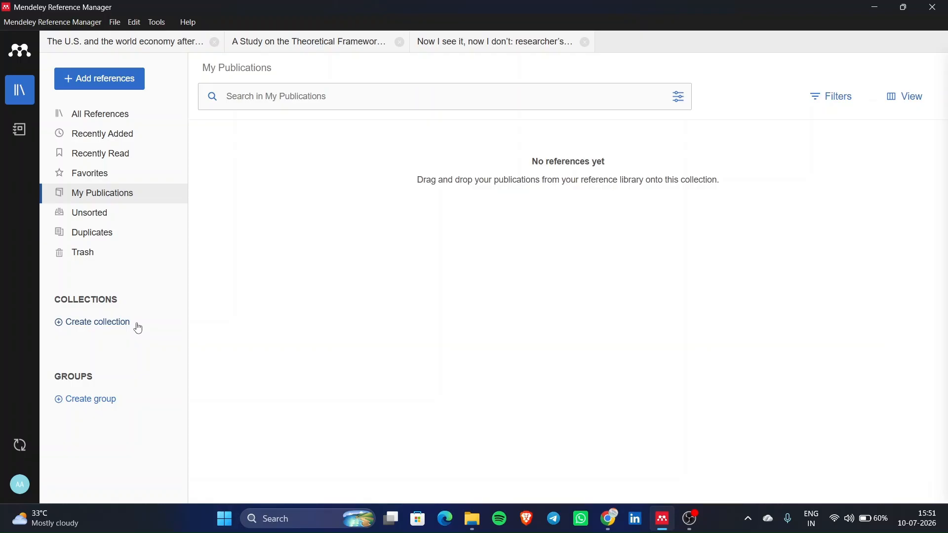
- Create an 'International Busines' collection, then begin a second one named 'Covid 19'
{"action": "left_click", "coordinate": [111, 326]}
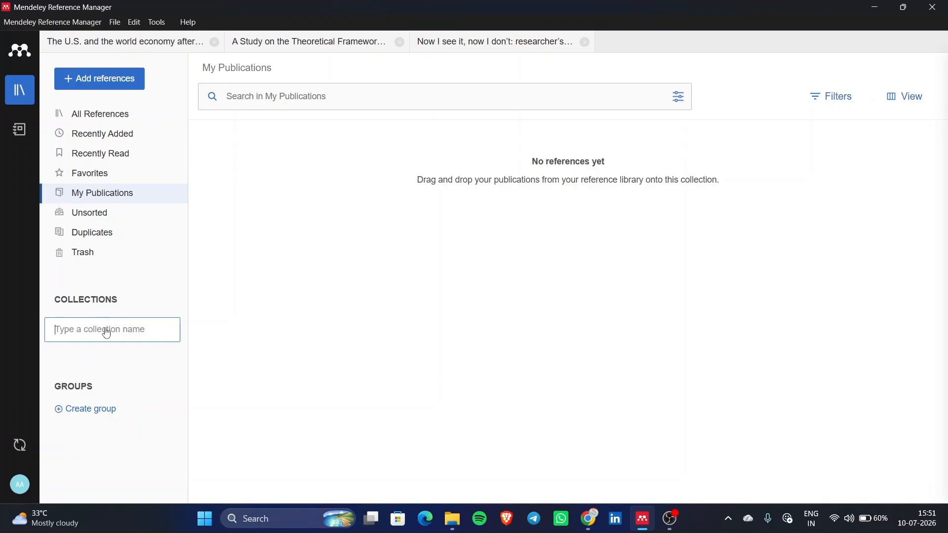
{"action": "type", "text": "In"}
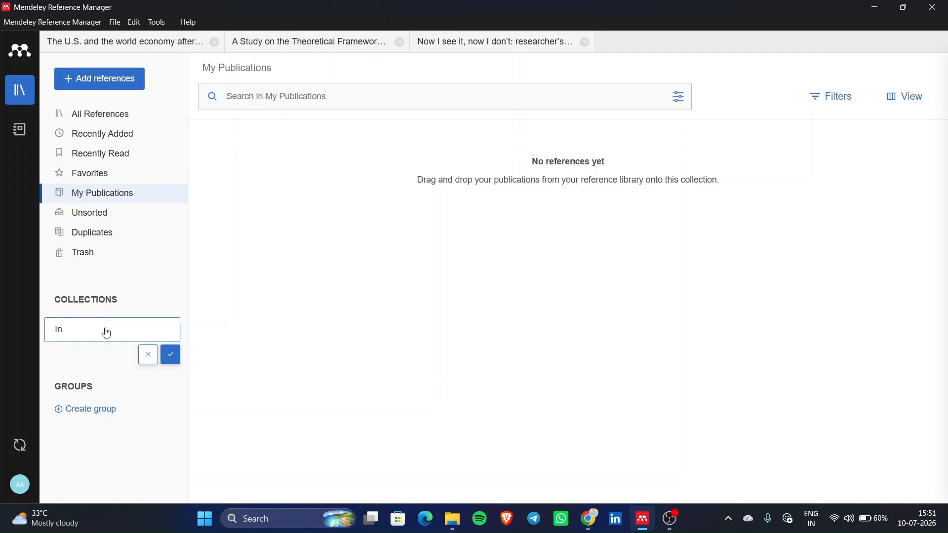
{"action": "type", "text": "ternational Busines"}
{"action": "left_click", "coordinate": [176, 355]}
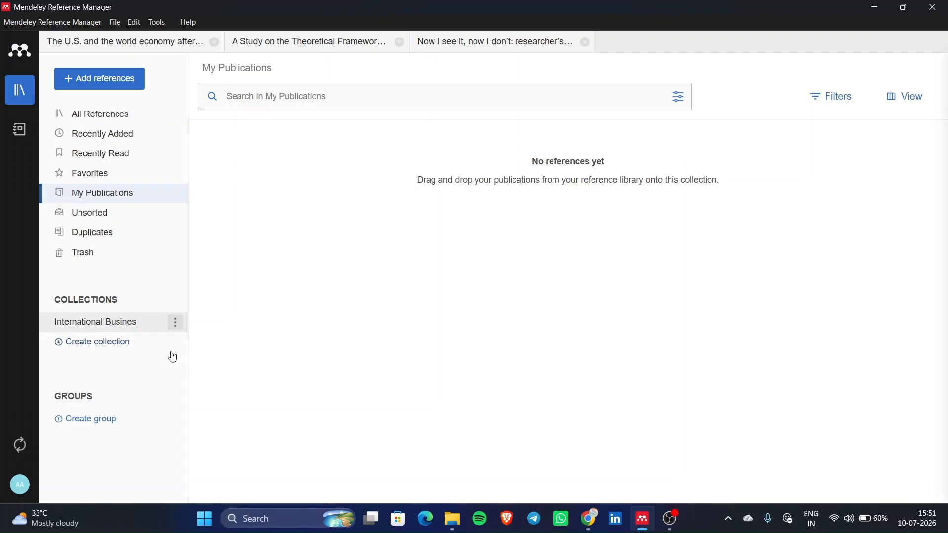
{"action": "left_click", "coordinate": [152, 327]}
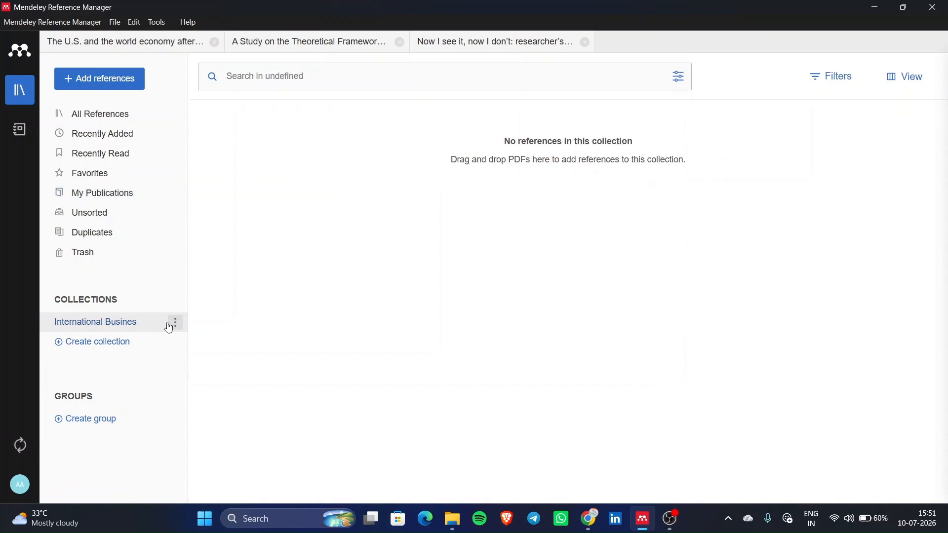
{"action": "left_click", "coordinate": [175, 323]}
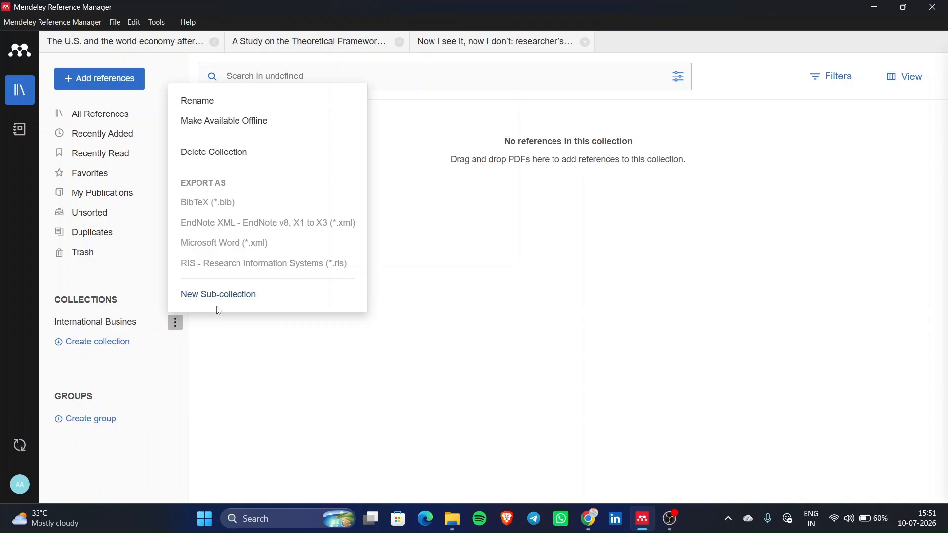
{"action": "left_click", "coordinate": [230, 428]}
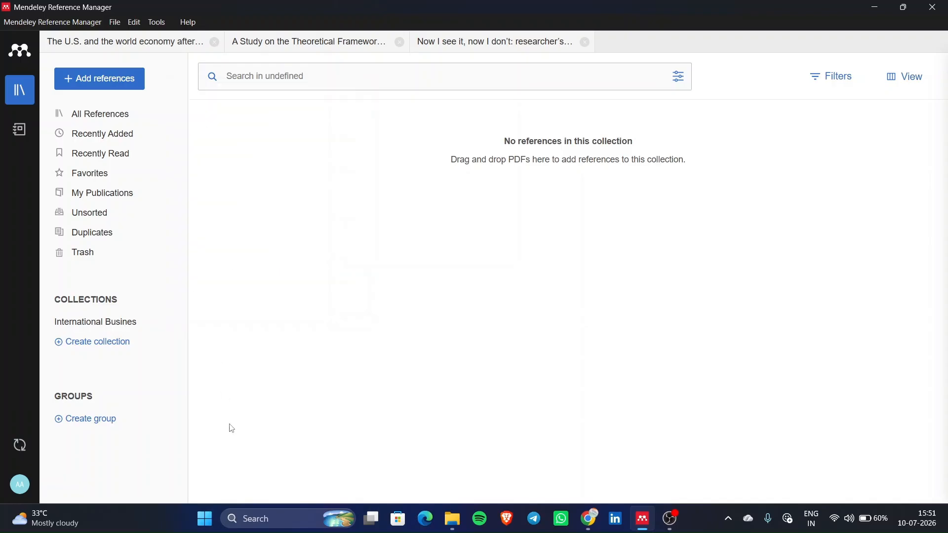
{"action": "left_click", "coordinate": [121, 341]}
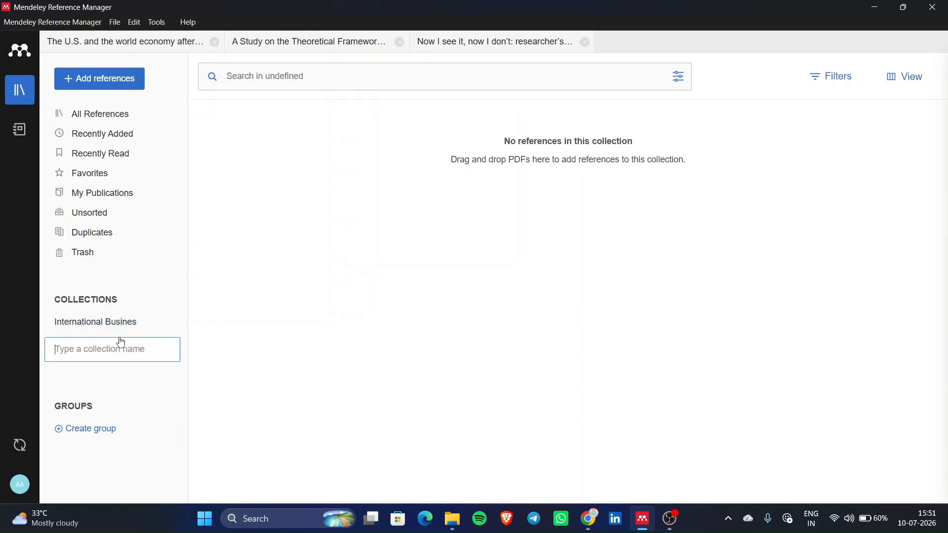
{"action": "type", "text": "Cov"}
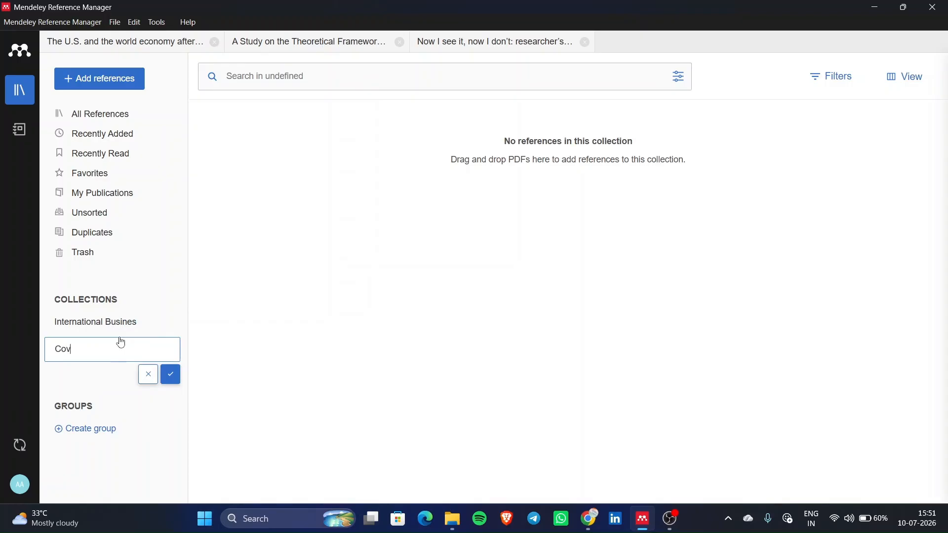
{"action": "type", "text": "id 19"}
- Finish the Covid 19 collection and add Marketing and Methodology collections
{"action": "left_click", "coordinate": [170, 374]}
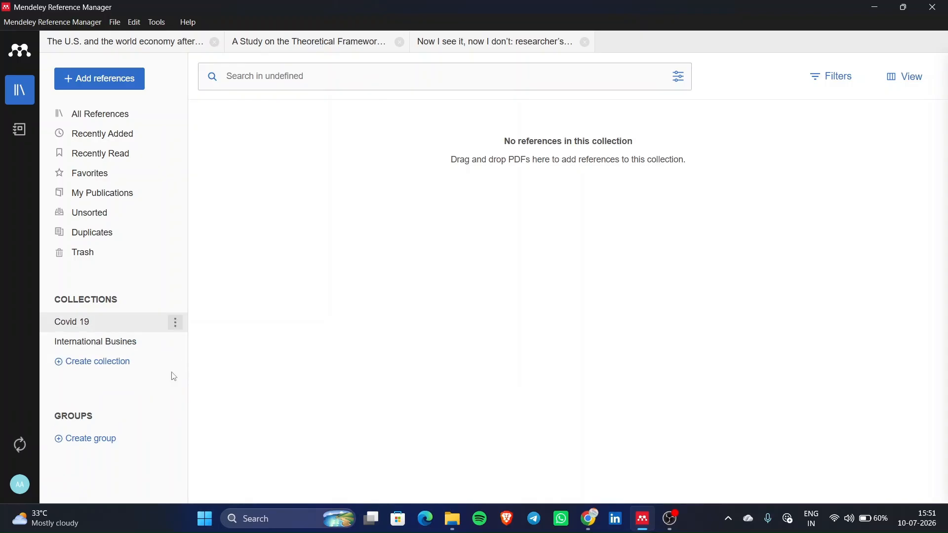
{"action": "left_click", "coordinate": [148, 367]}
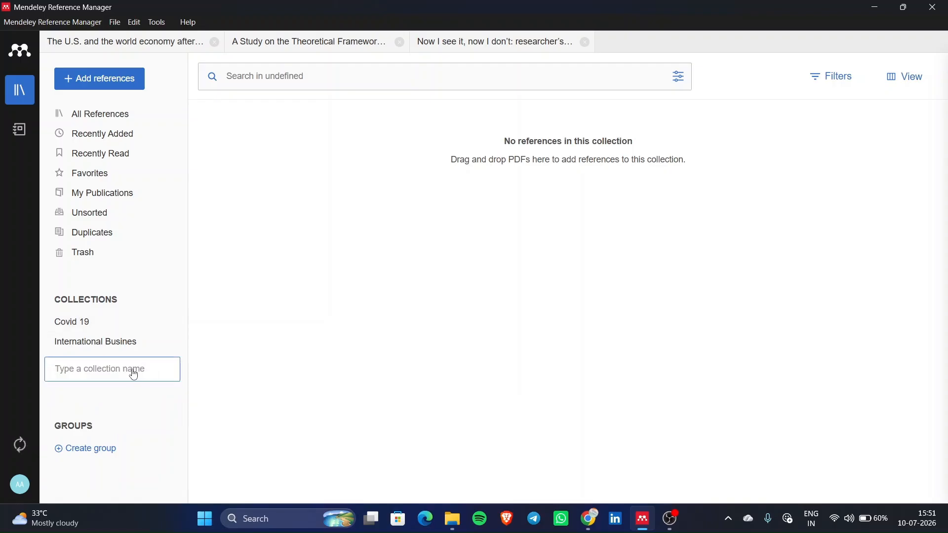
{"action": "type", "text": "Market"}
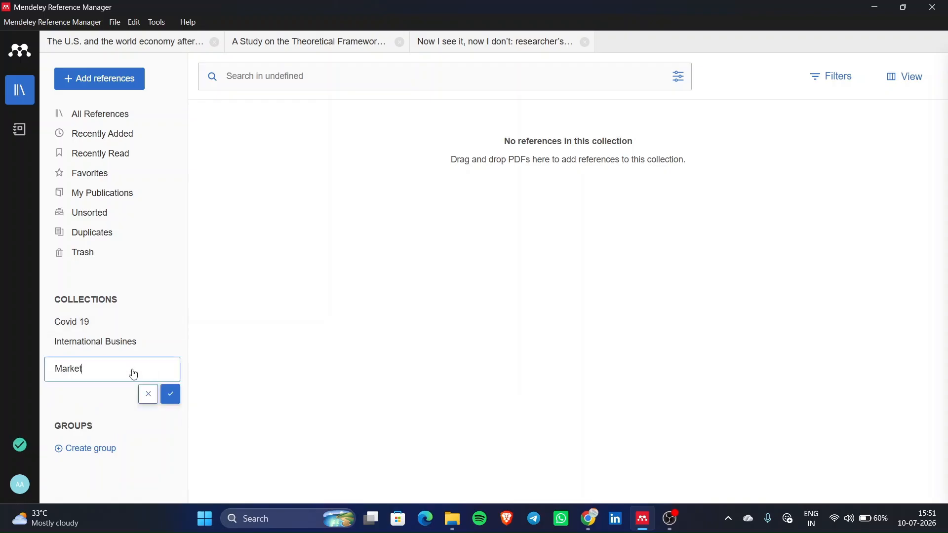
{"action": "type", "text": "ing"}
{"action": "key", "text": "Return"}
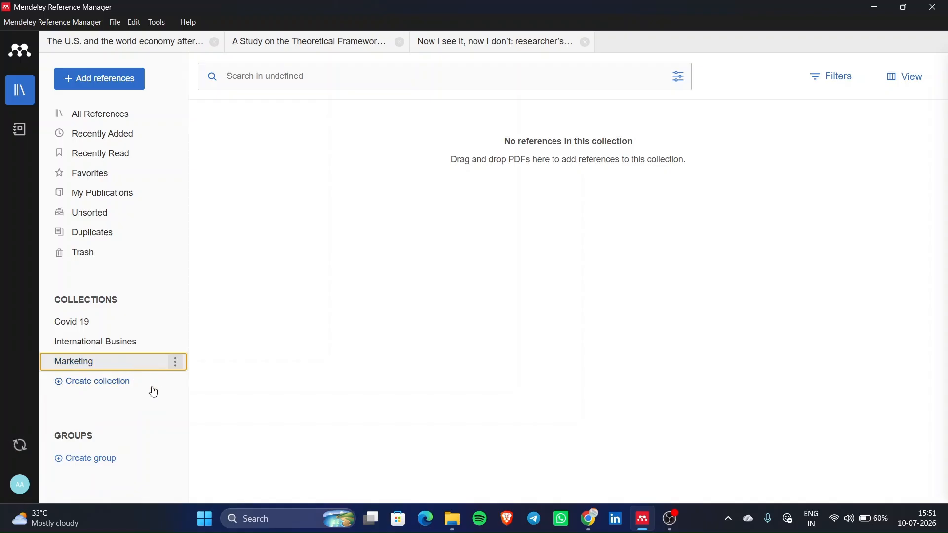
{"action": "left_click", "coordinate": [133, 384]}
{"action": "type", "text": "M"}
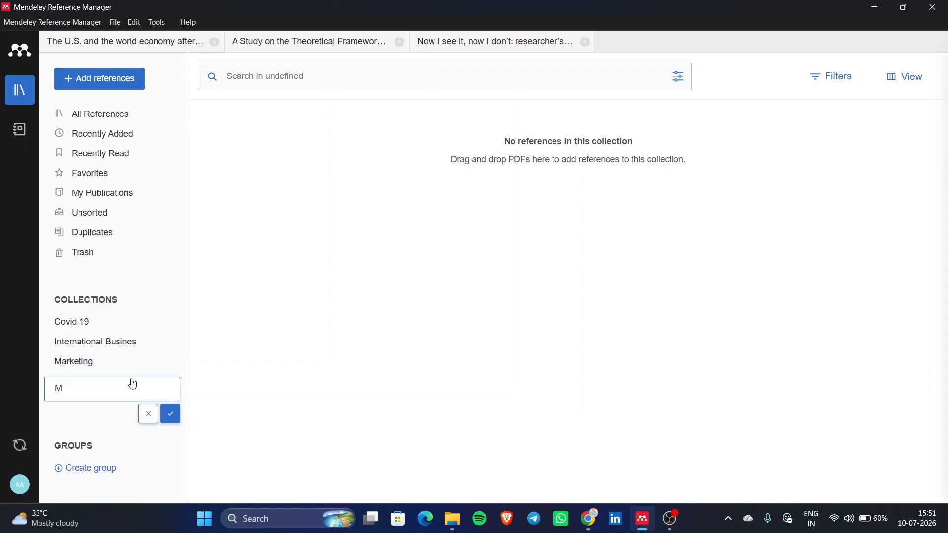
{"action": "type", "text": "ethodology"}
{"action": "left_click", "coordinate": [170, 414]}
- Add 'Quanitative Research3es' and 'Qualitative Research' collections, then open the empty Covid 19 collection
{"action": "left_click", "coordinate": [152, 402]}
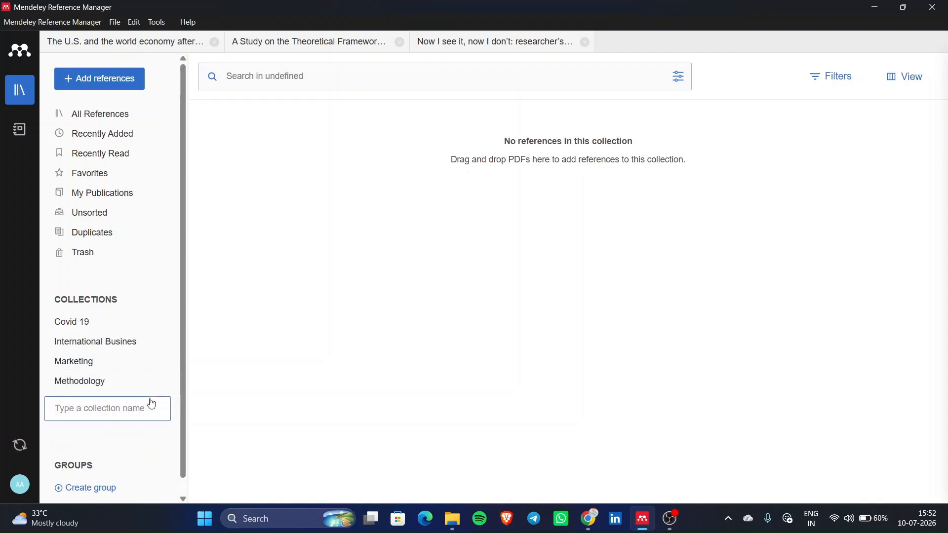
{"action": "type", "text": "Quan"}
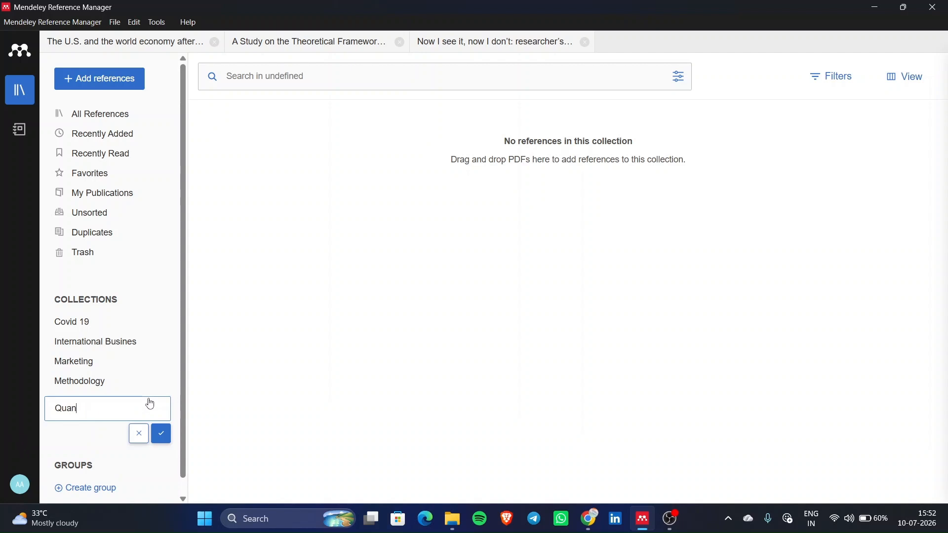
{"action": "type", "text": "itative Research3e"}
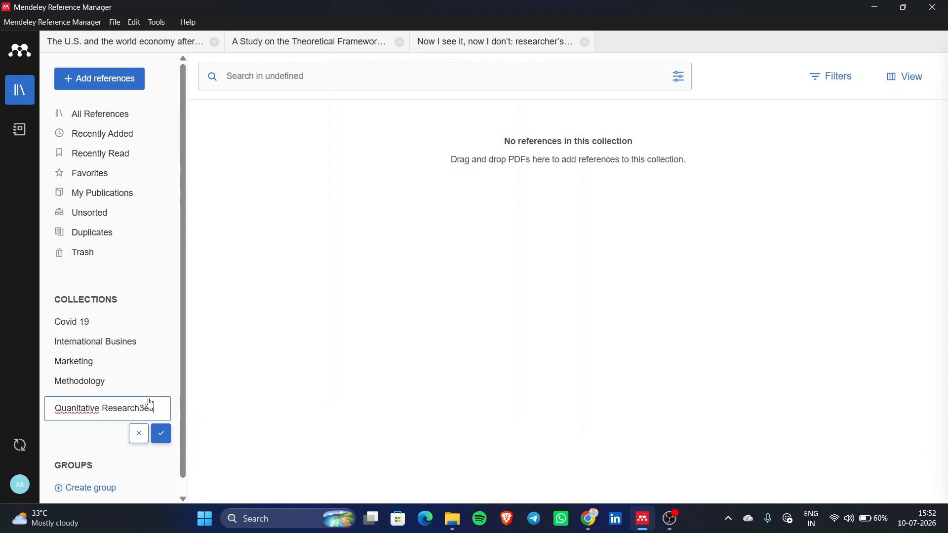
{"action": "key", "text": "Return"}
{"action": "left_click", "coordinate": [125, 426]}
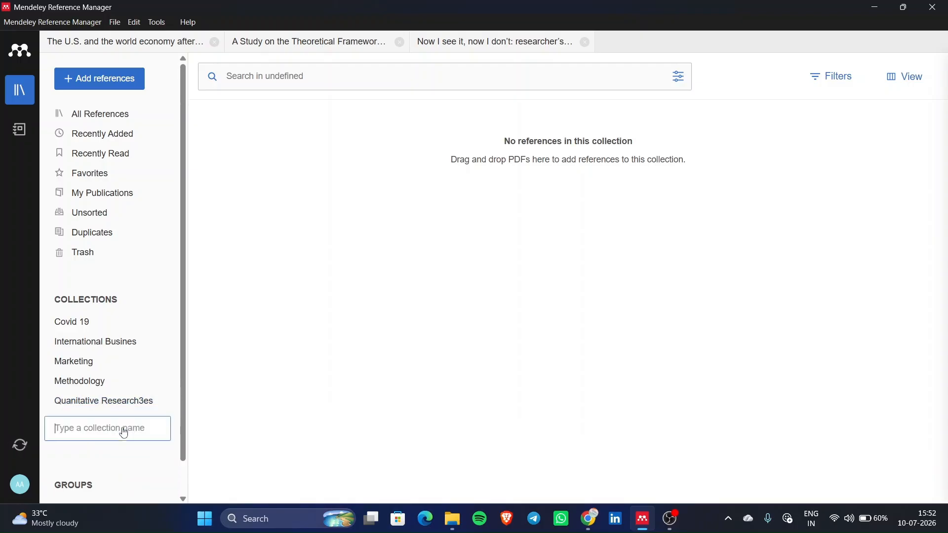
{"action": "type", "text": "Qu"}
{"action": "key", "text": "BackSpace"}
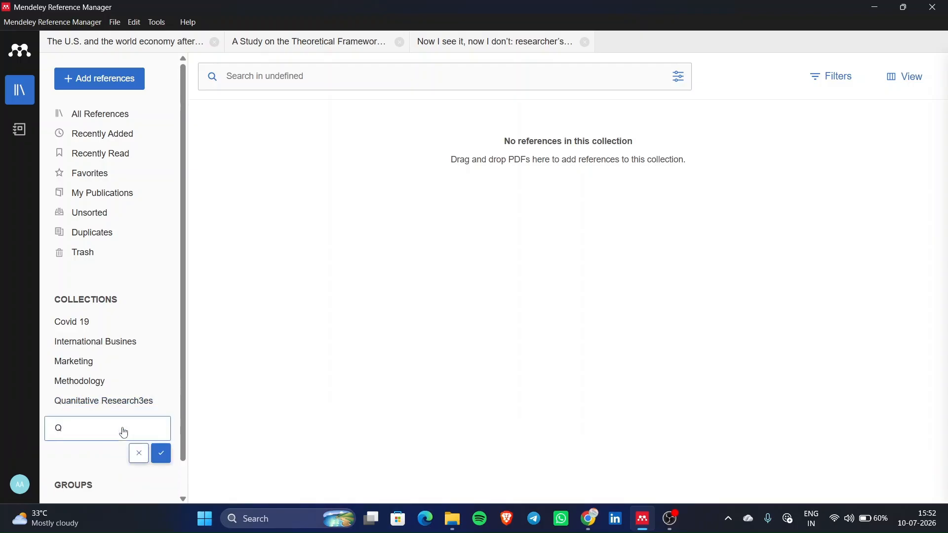
{"action": "type", "text": "ualitative Research"}
{"action": "left_click", "coordinate": [159, 450]}
{"action": "left_click", "coordinate": [128, 331]}
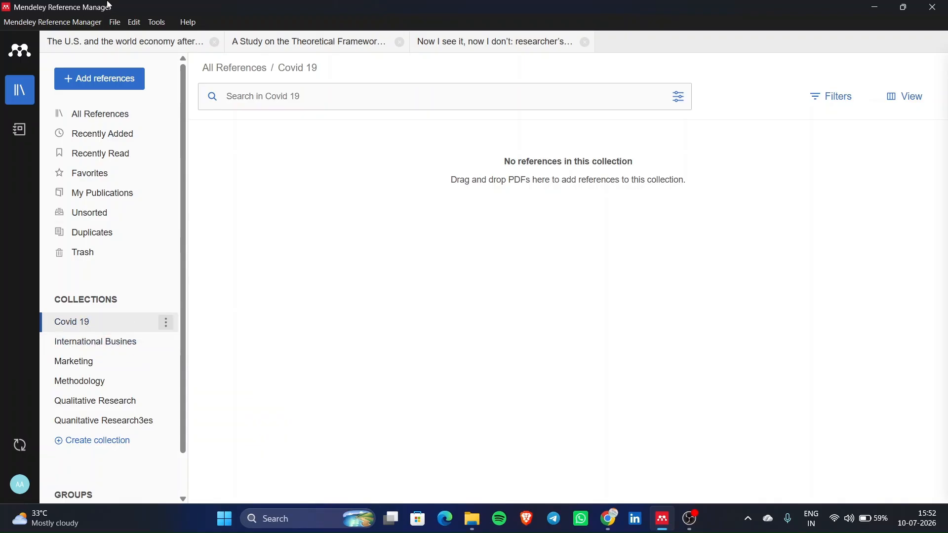
- Import the nine PDFs of the Music > Sample folder into Covid 19 and close the upload summary
{"action": "left_click", "coordinate": [122, 84]}
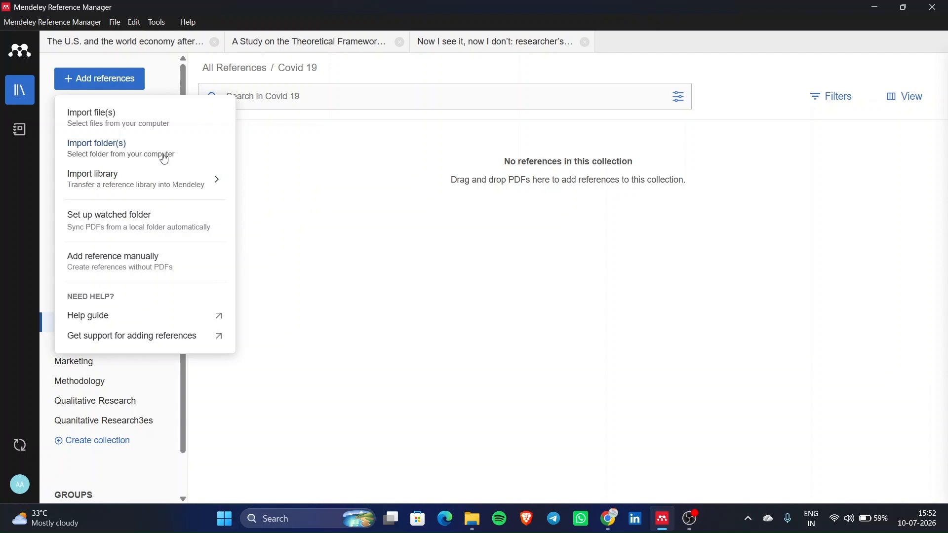
{"action": "left_click", "coordinate": [163, 154]}
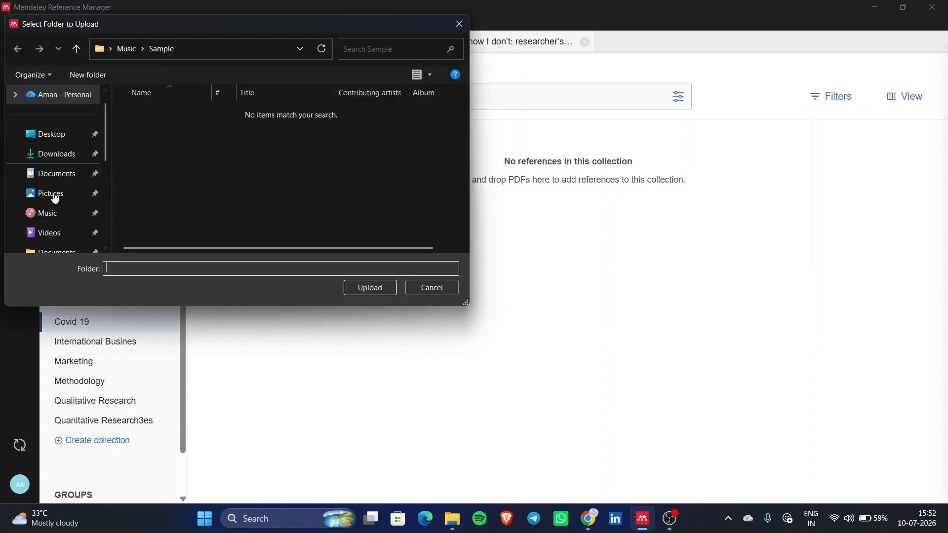
{"action": "scroll", "coordinate": [53, 198], "scroll_direction": "down", "scroll_amount": 1}
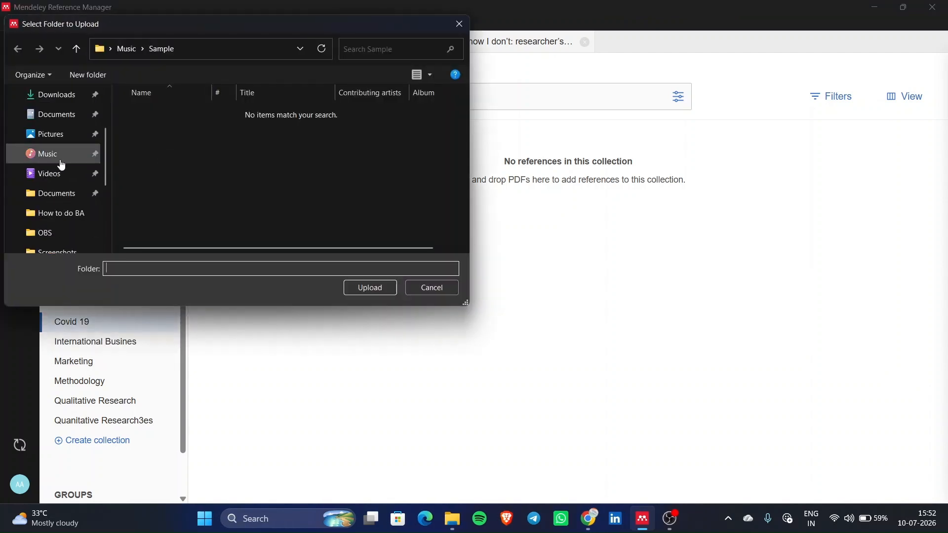
{"action": "left_click", "coordinate": [60, 163]}
{"action": "left_click", "coordinate": [185, 117]}
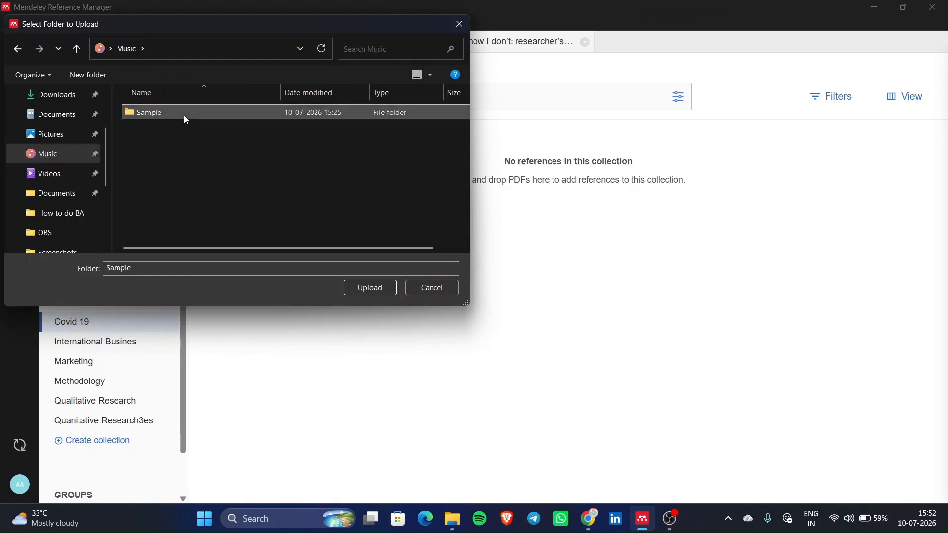
{"action": "left_click", "coordinate": [374, 289]}
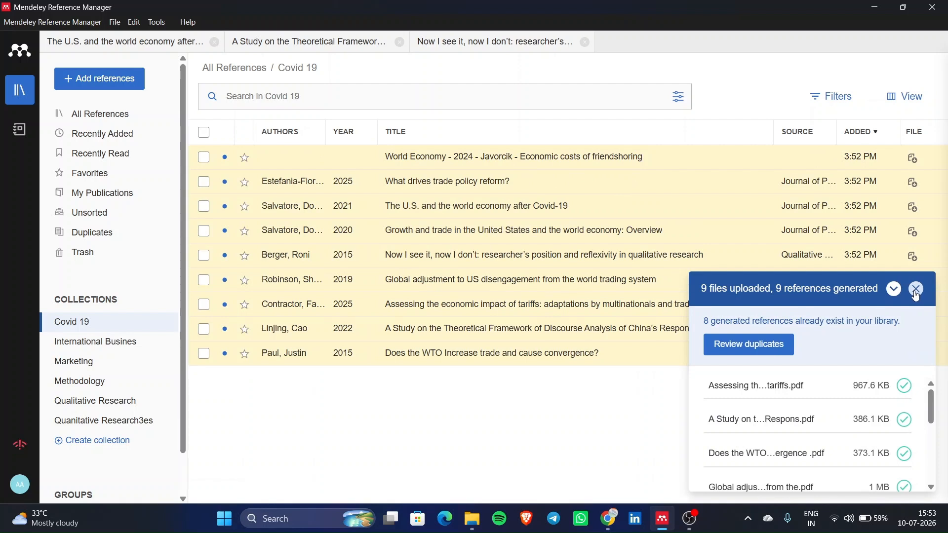
{"action": "left_click", "coordinate": [917, 296]}
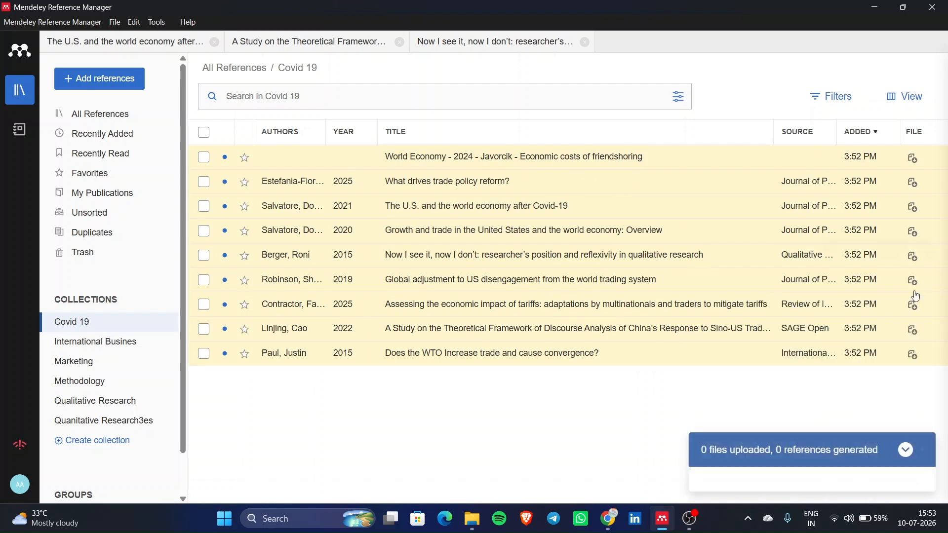
- In International Busines, start a folder import from Music > Sample, then cancel it
{"action": "left_click", "coordinate": [115, 346]}
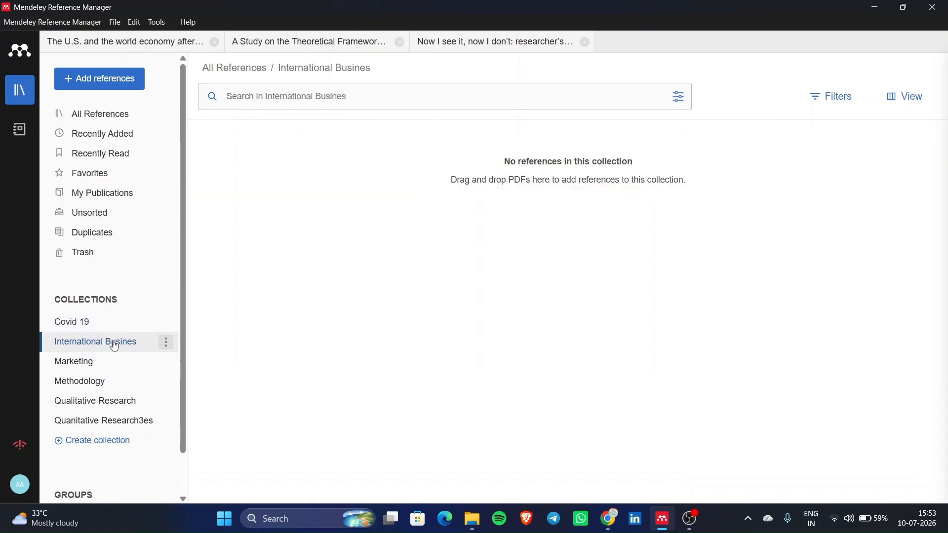
{"action": "left_click", "coordinate": [113, 86]}
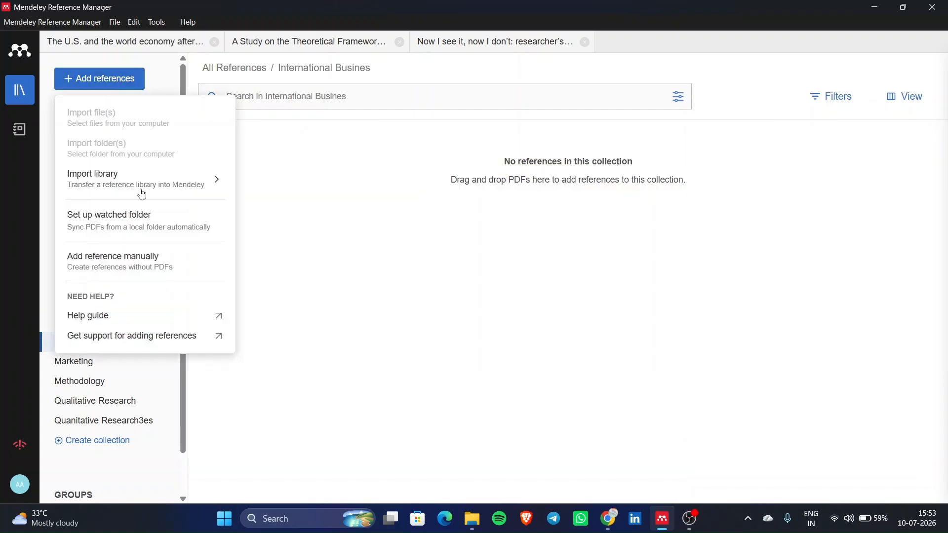
{"action": "mouse_move", "coordinate": [197, 193]}
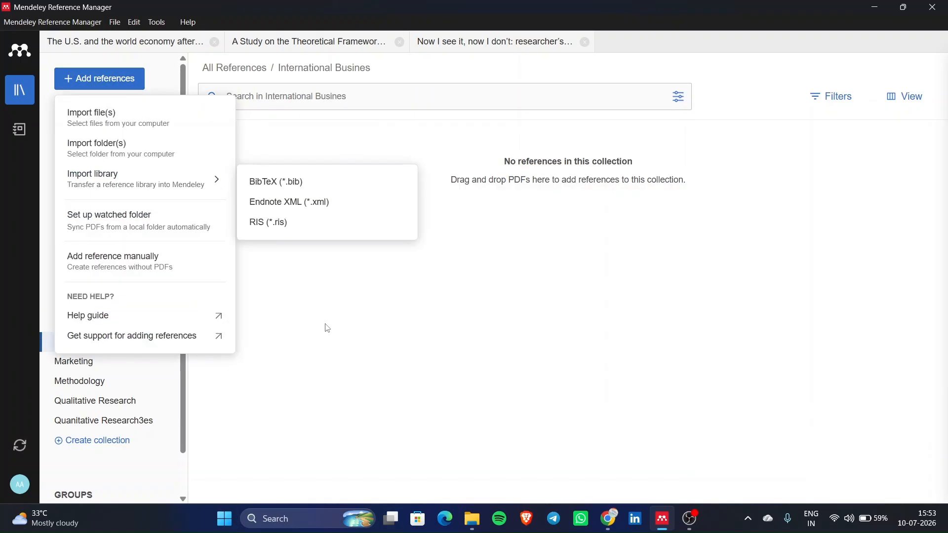
{"action": "left_click", "coordinate": [117, 149]}
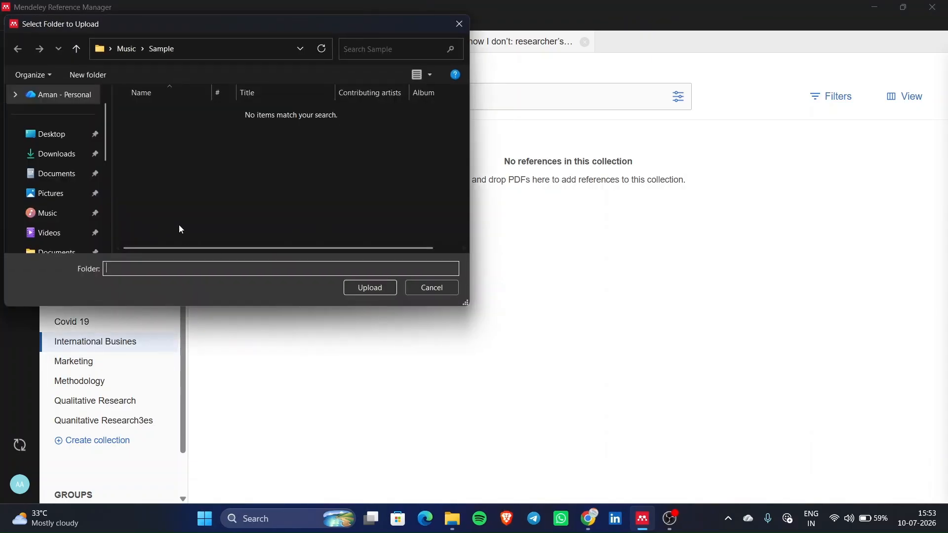
{"action": "left_click", "coordinate": [68, 211]}
{"action": "double_click", "coordinate": [197, 114]}
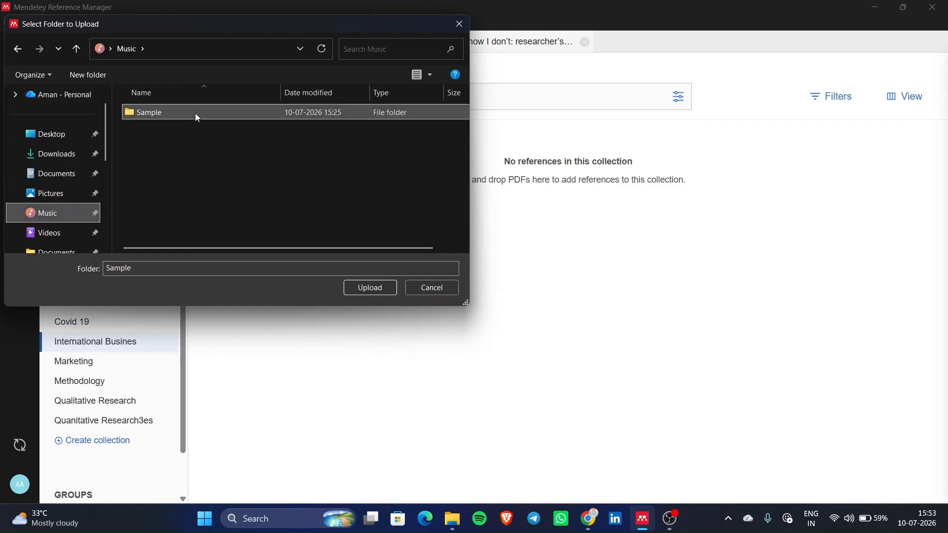
{"action": "left_click", "coordinate": [456, 28]}
- Import four trade-related PDFs from the Sample folder into International Busines
{"action": "left_click", "coordinate": [99, 79]}
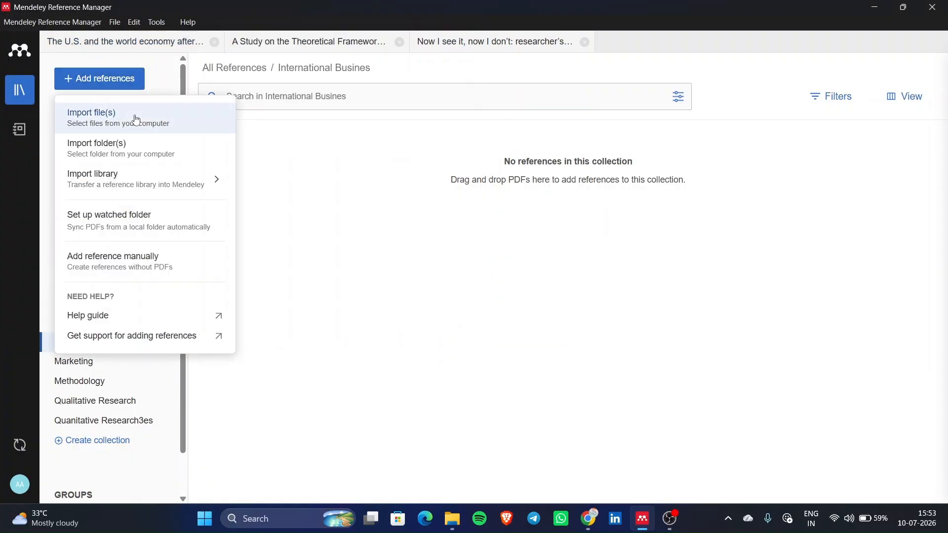
{"action": "left_click", "coordinate": [136, 119]}
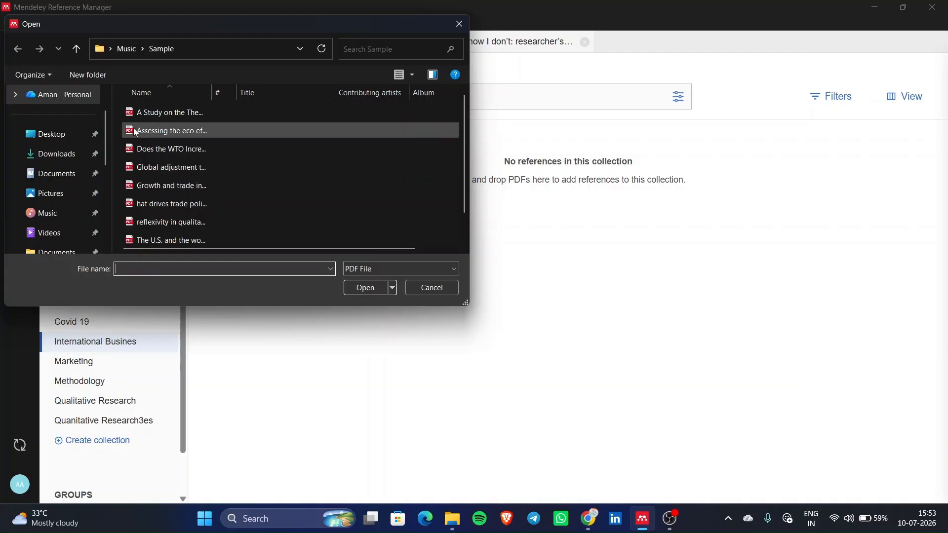
{"action": "left_click_drag", "start_coordinate": [117, 149], "coordinate": [153, 207]}
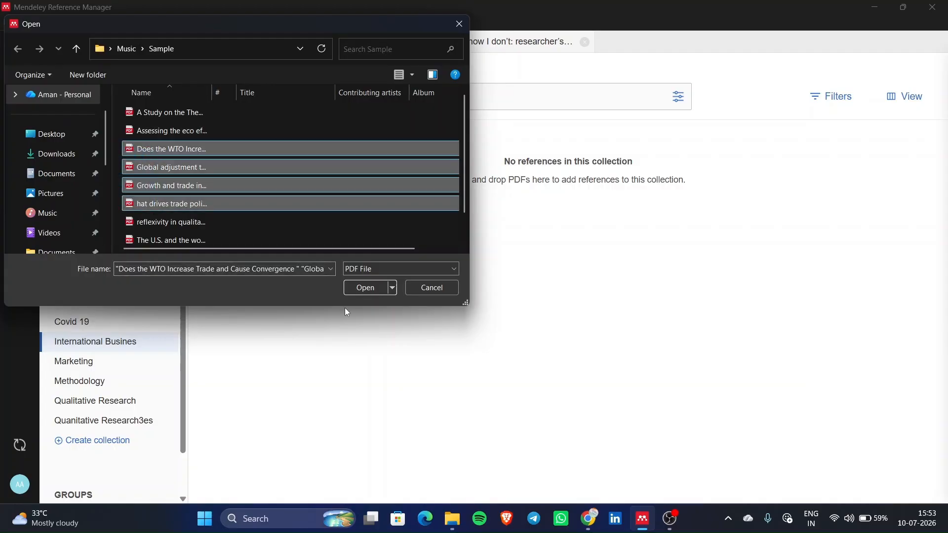
{"action": "left_click", "coordinate": [369, 288]}
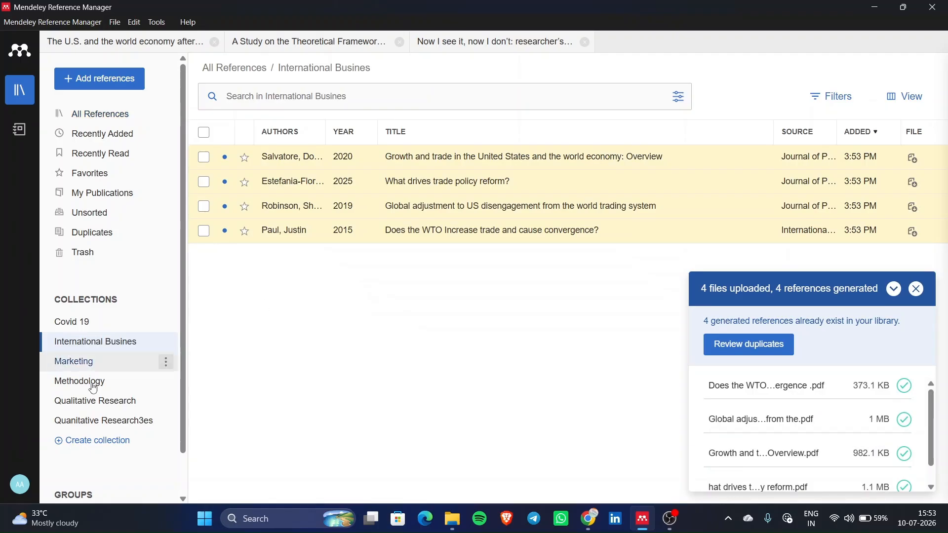
- Import the last four PDFs of the Sample folder into Qualitative Research
{"action": "left_click", "coordinate": [125, 412]}
{"action": "left_click", "coordinate": [115, 74]}
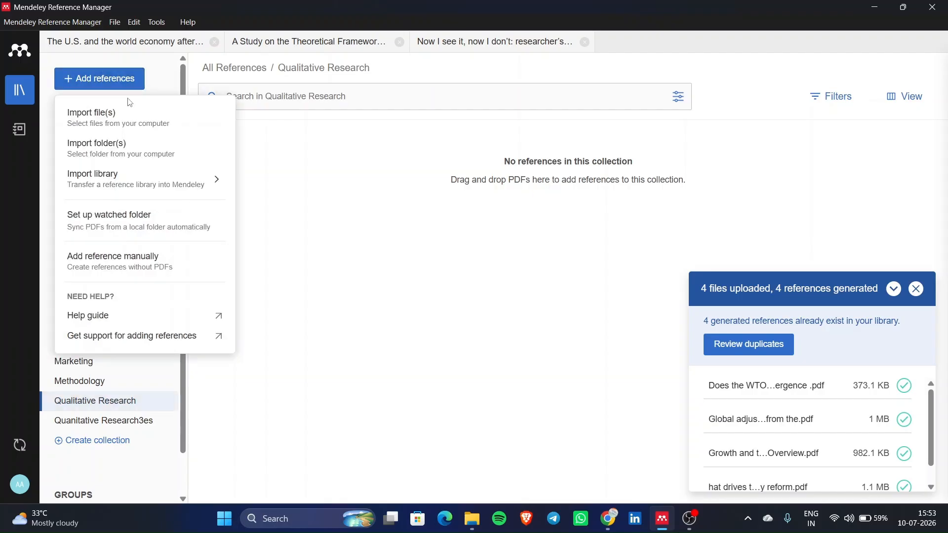
{"action": "left_click", "coordinate": [129, 112]}
{"action": "scroll", "coordinate": [176, 186], "scroll_direction": "down", "scroll_amount": 2}
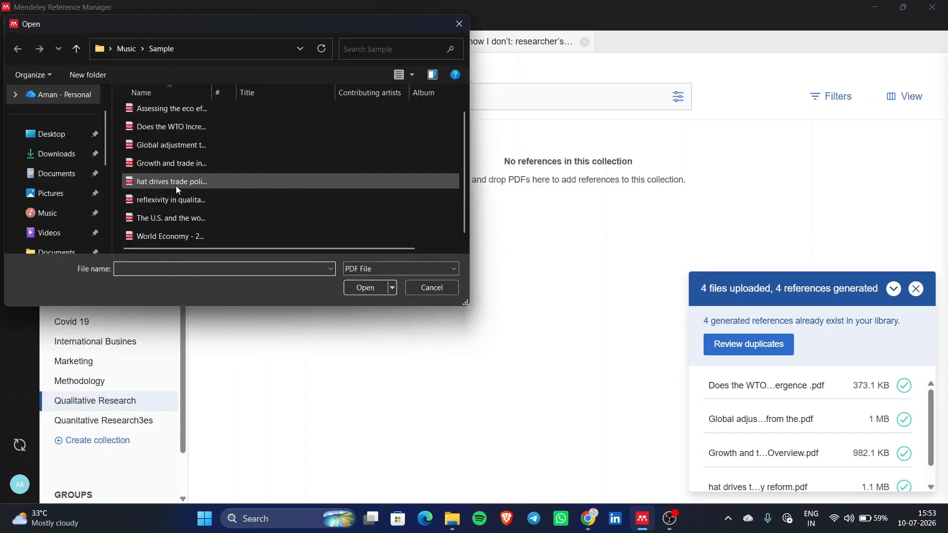
{"action": "left_click_drag", "start_coordinate": [115, 240], "coordinate": [156, 186]}
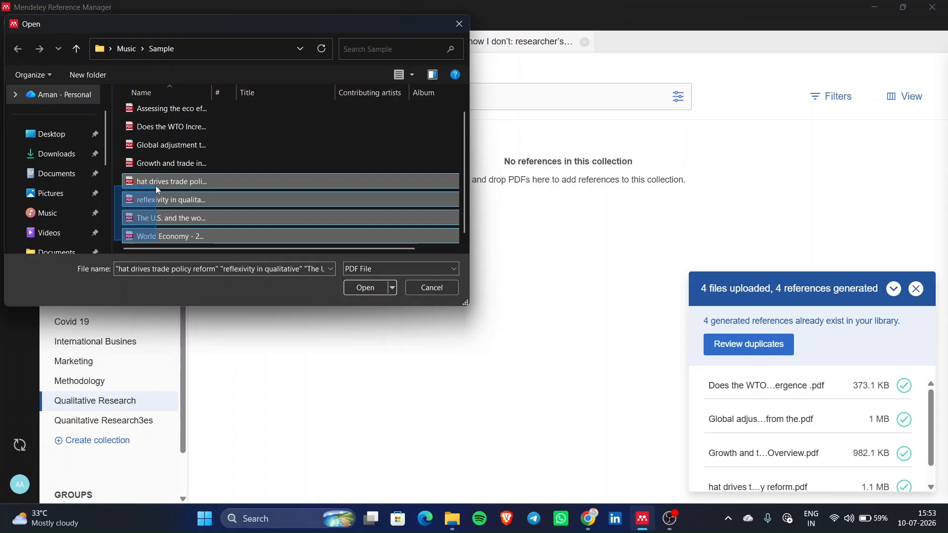
{"action": "left_click", "coordinate": [365, 288]}
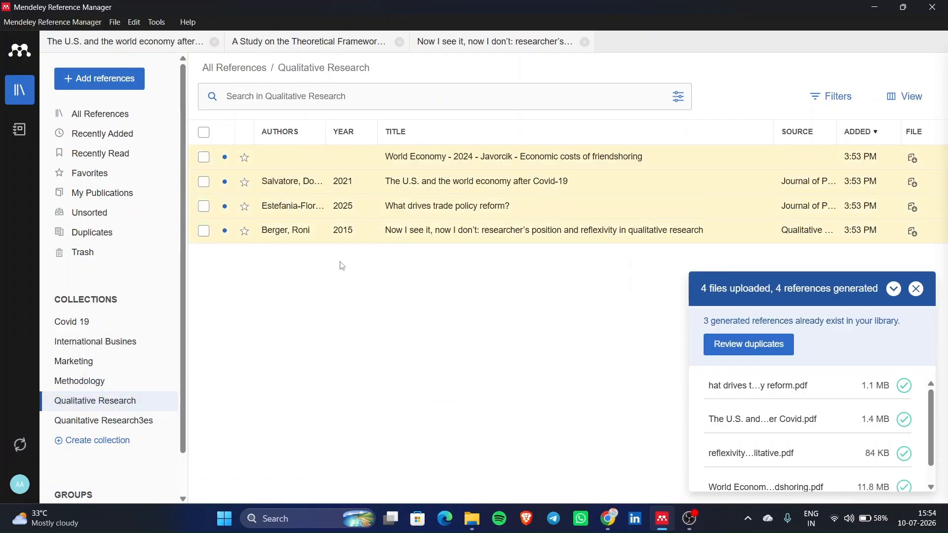
- Review each collection's references, close the upload summary, and return to All References
{"action": "left_click", "coordinate": [128, 339]}
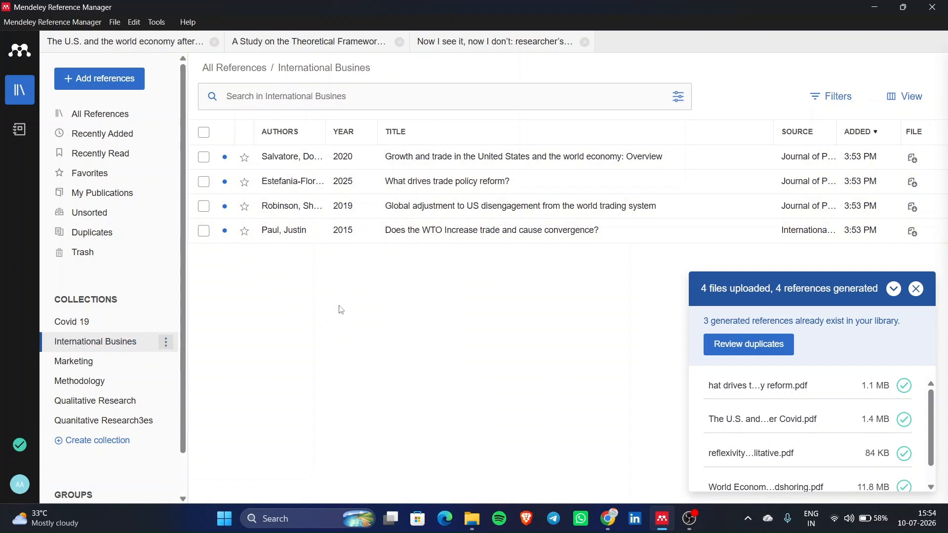
{"action": "left_click", "coordinate": [113, 332]}
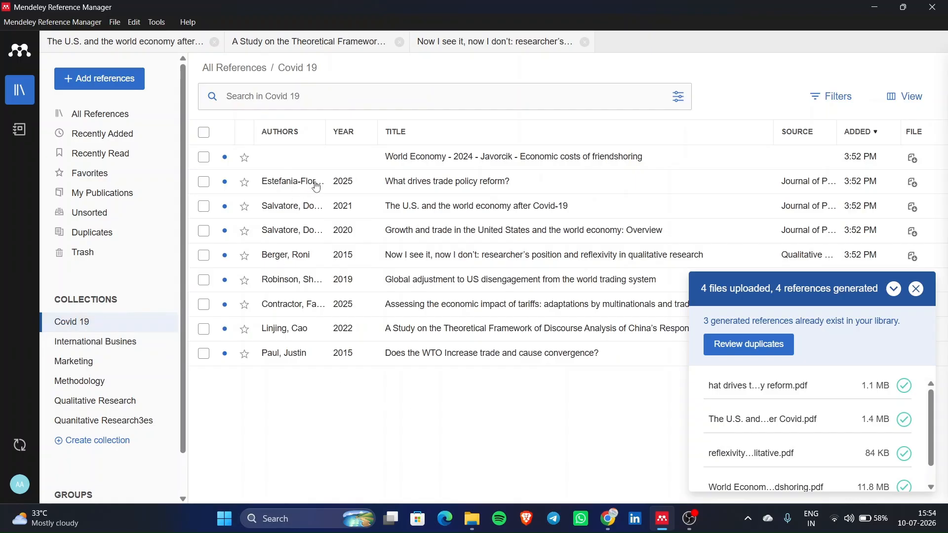
{"action": "left_click", "coordinate": [131, 124]}
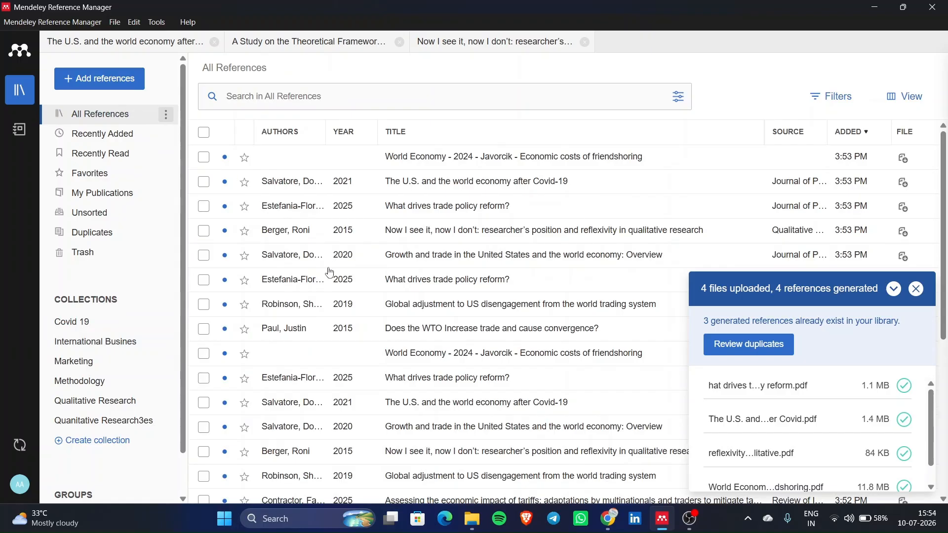
{"action": "scroll", "coordinate": [327, 270], "scroll_direction": "down", "scroll_amount": 5}
{"action": "scroll", "coordinate": [328, 270], "scroll_direction": "up", "scroll_amount": 5}
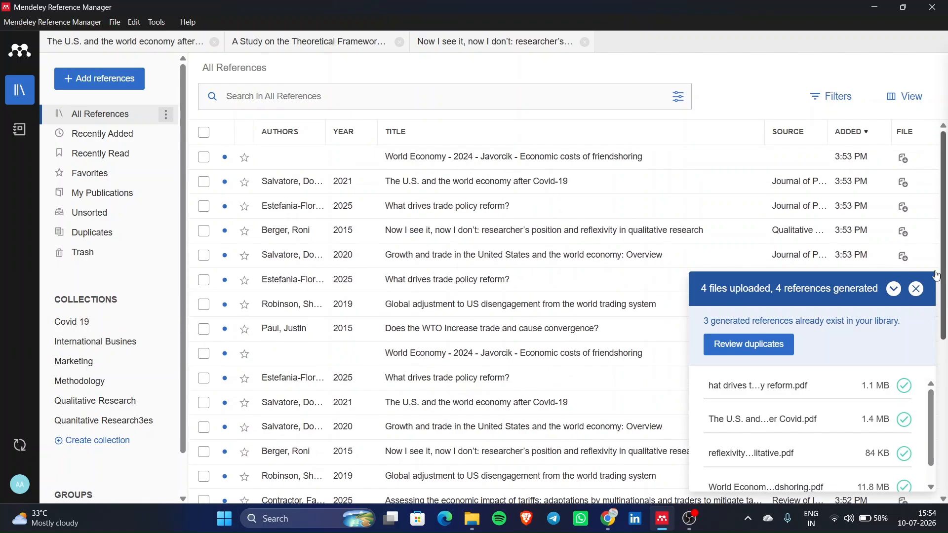
{"action": "left_click", "coordinate": [917, 289]}
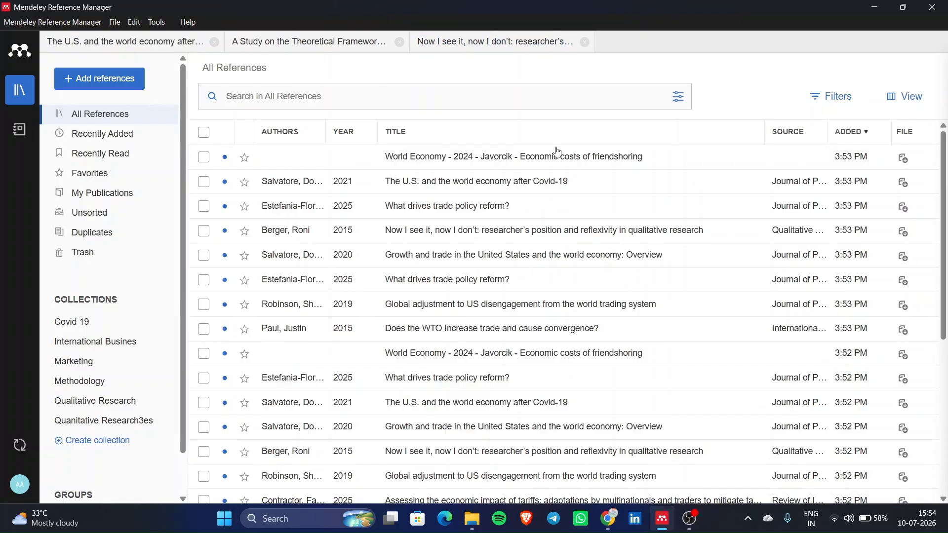
{"action": "scroll", "coordinate": [340, 294], "scroll_direction": "down", "scroll_amount": 6}
{"action": "left_click", "coordinate": [106, 327]}
{"action": "left_click", "coordinate": [113, 344]}
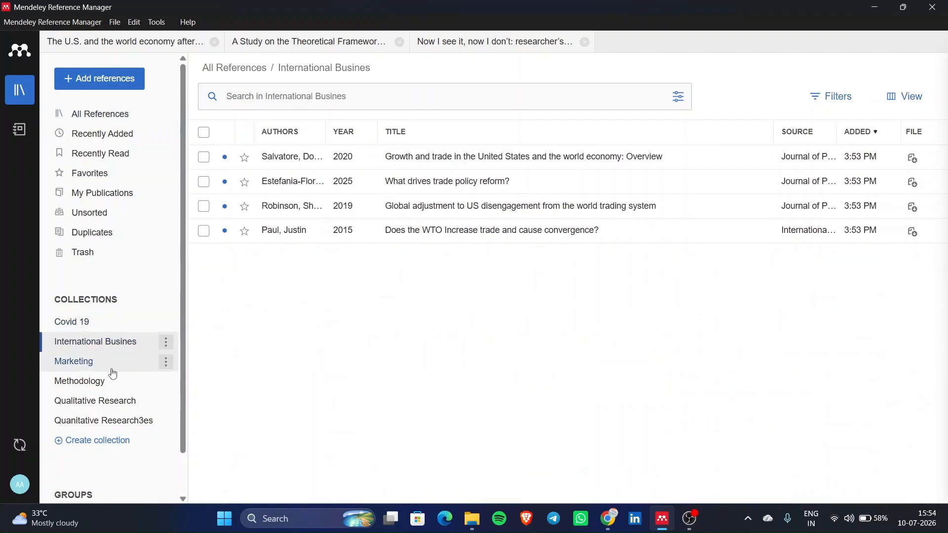
{"action": "left_click", "coordinate": [113, 382]}
{"action": "left_click", "coordinate": [106, 401]}
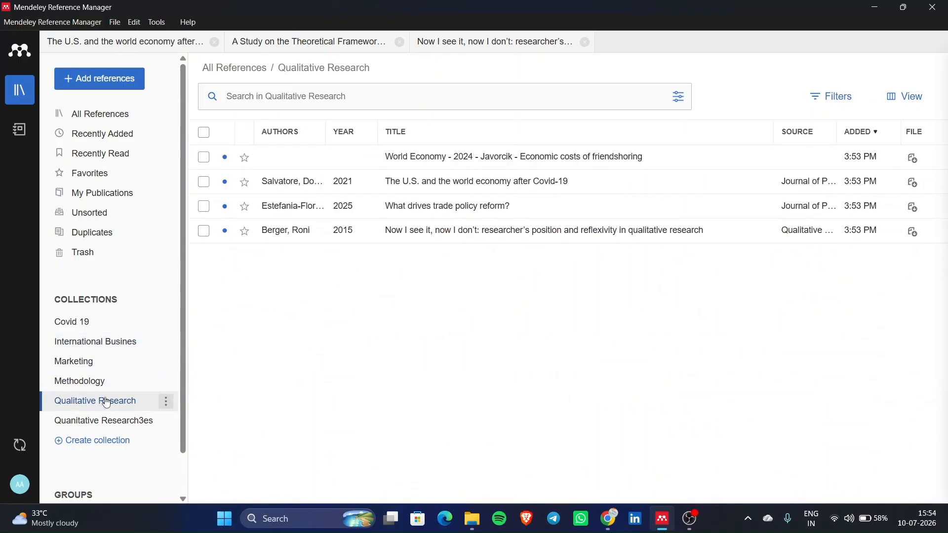
{"action": "left_click", "coordinate": [93, 117]}
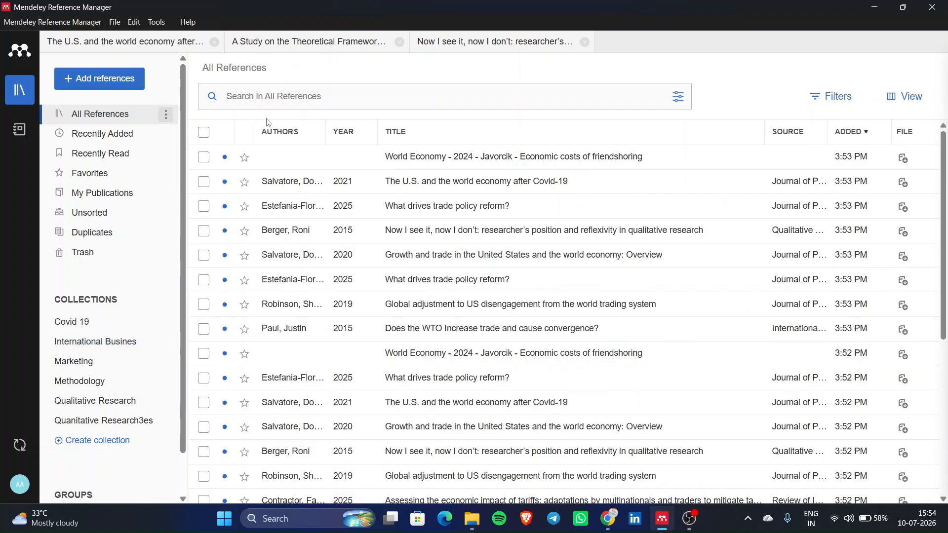
- Add the reflexivity in qualitative research paper to the Methodology collection
{"action": "left_click", "coordinate": [204, 231]}
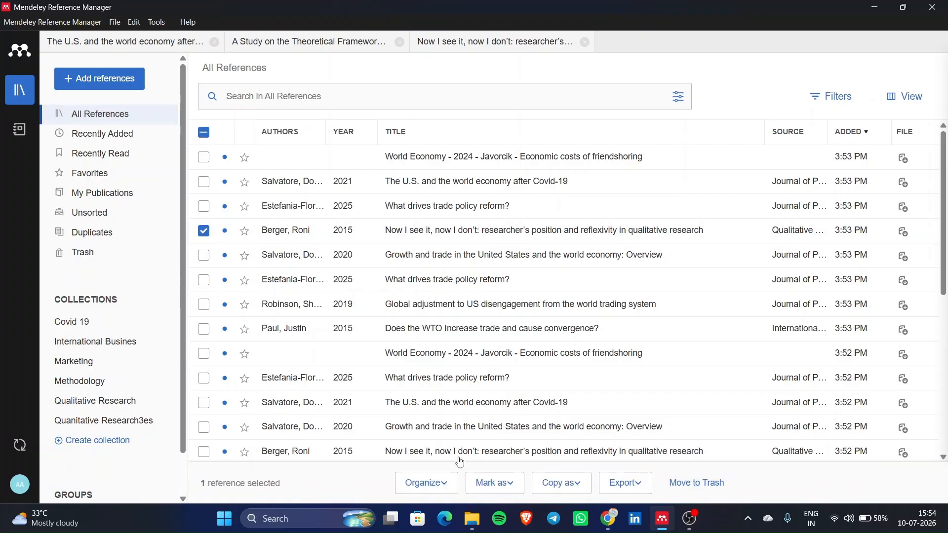
{"action": "left_click", "coordinate": [452, 485]}
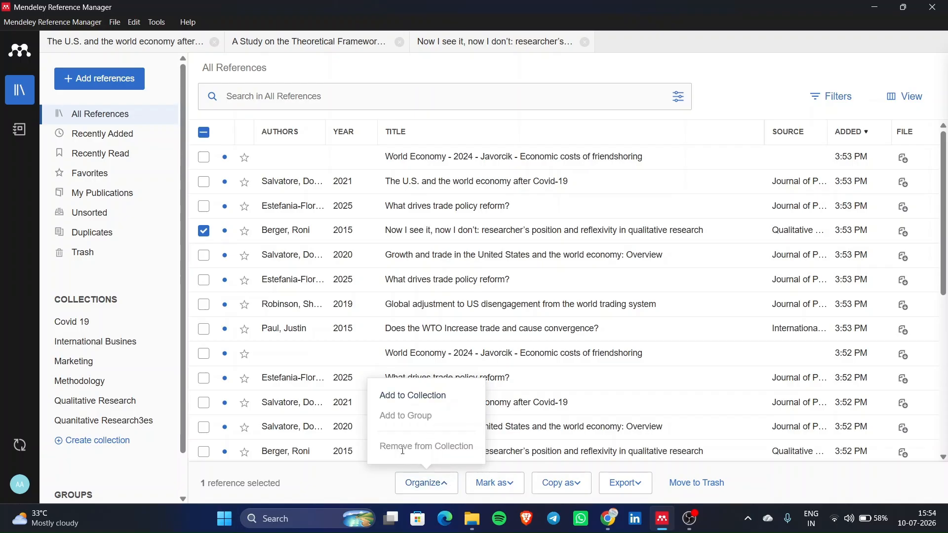
{"action": "left_click", "coordinate": [444, 395]}
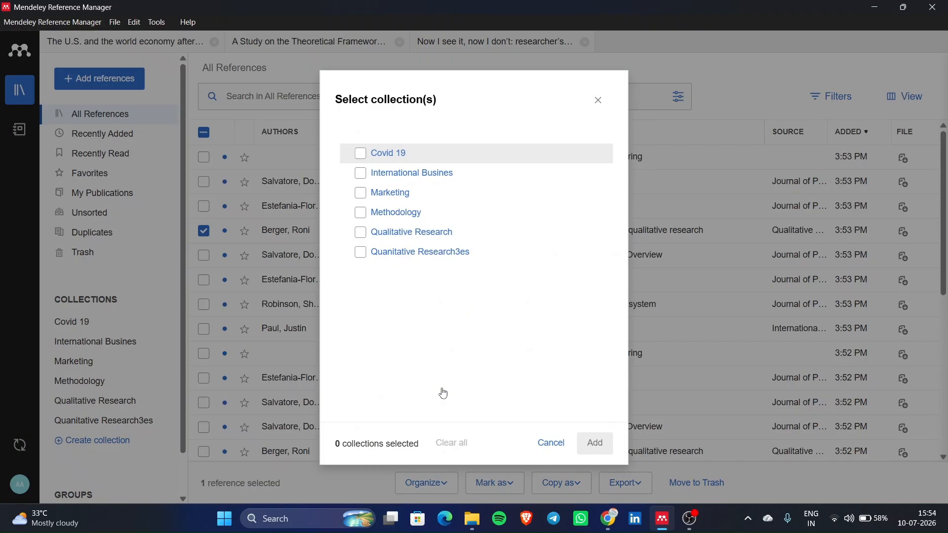
{"action": "left_click", "coordinate": [364, 214]}
{"action": "left_click", "coordinate": [598, 446]}
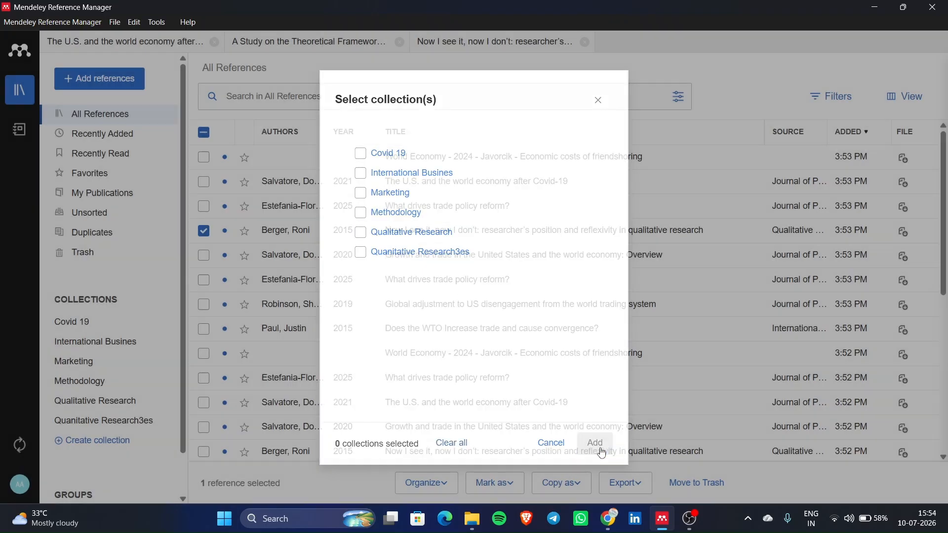
- Look over the Mark as, Copy as and Export options, then select and clear all references
{"action": "left_click", "coordinate": [515, 490]}
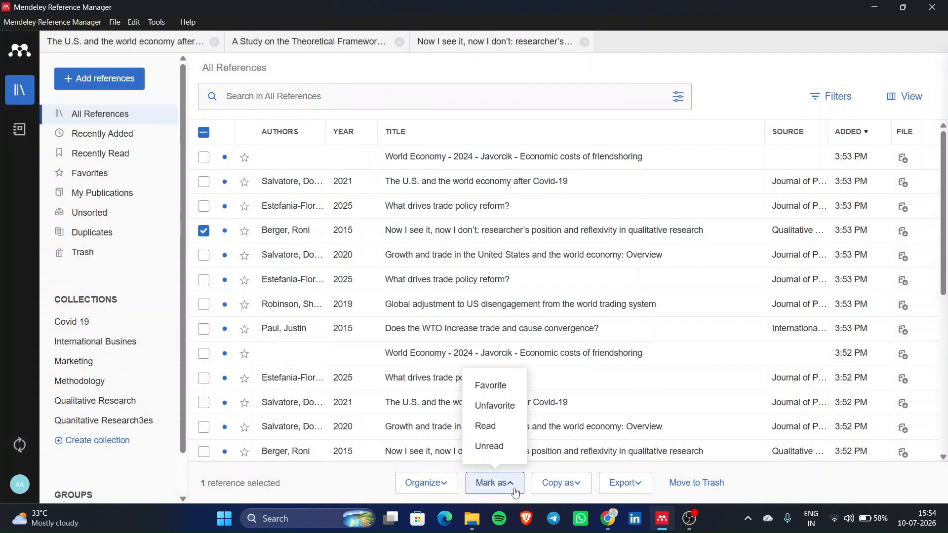
{"action": "left_click", "coordinate": [584, 488]}
{"action": "left_click", "coordinate": [650, 488]}
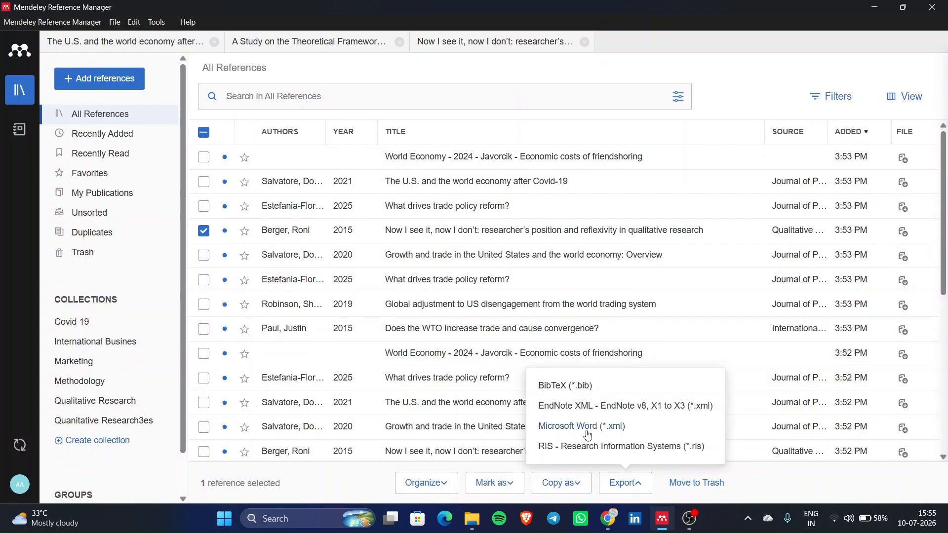
{"action": "left_click", "coordinate": [734, 72]}
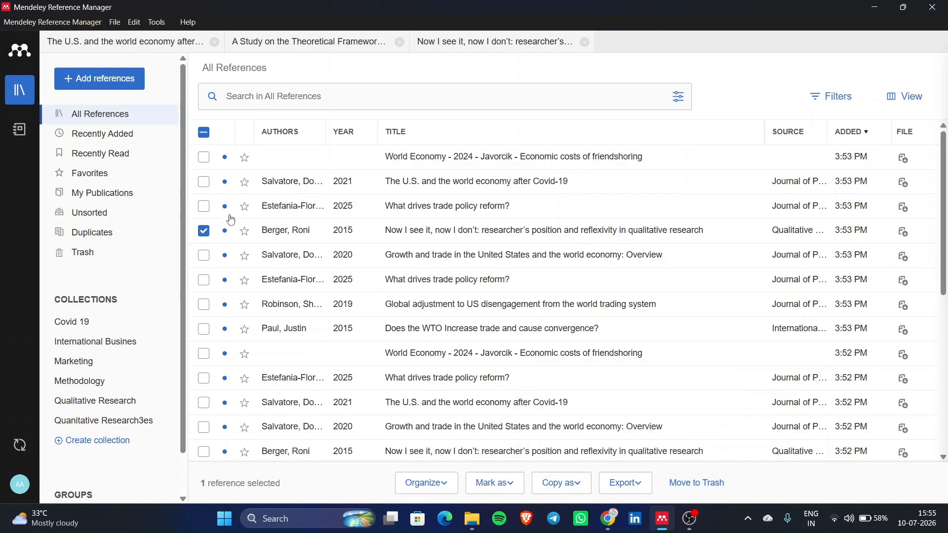
{"action": "left_click", "coordinate": [205, 138]}
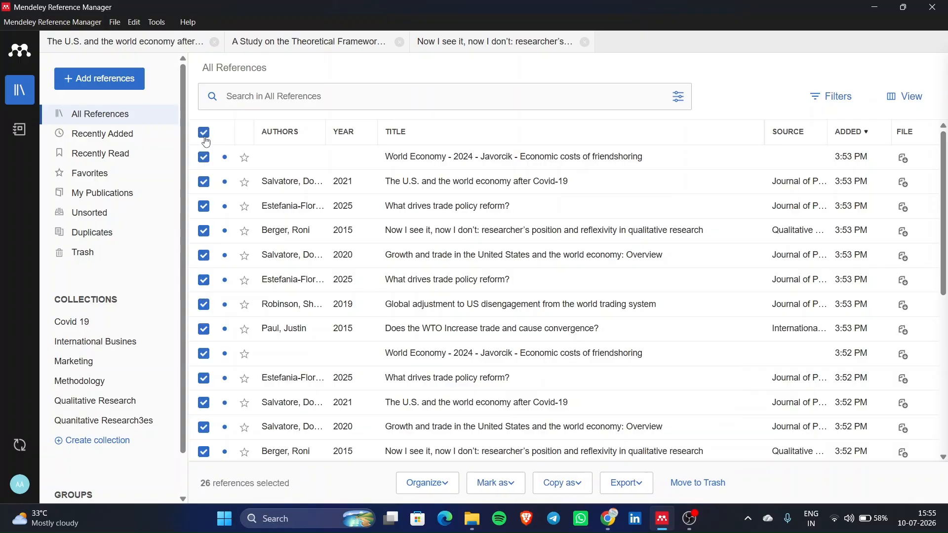
{"action": "left_click", "coordinate": [206, 139]}
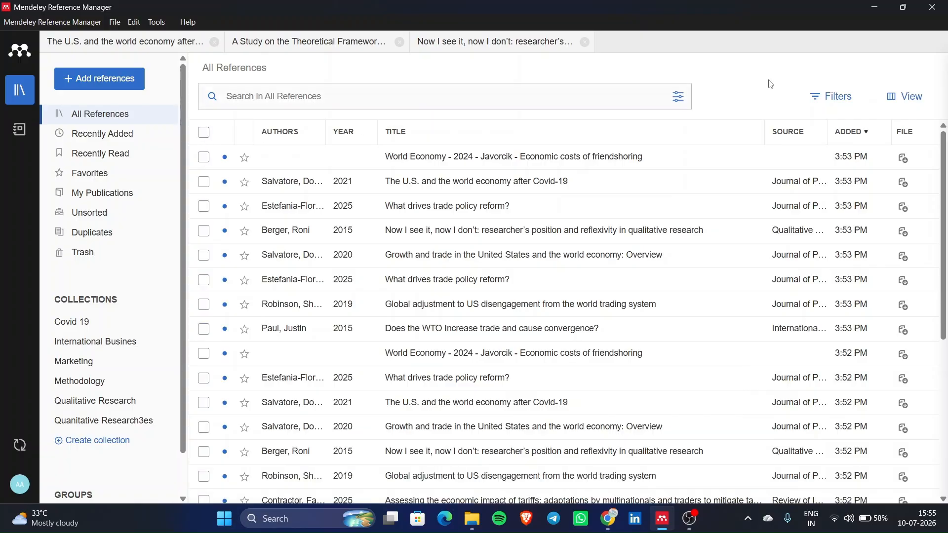
- Select 'What drives trade policy reform?' and open it in its own reader tab
{"action": "left_click", "coordinate": [842, 99]}
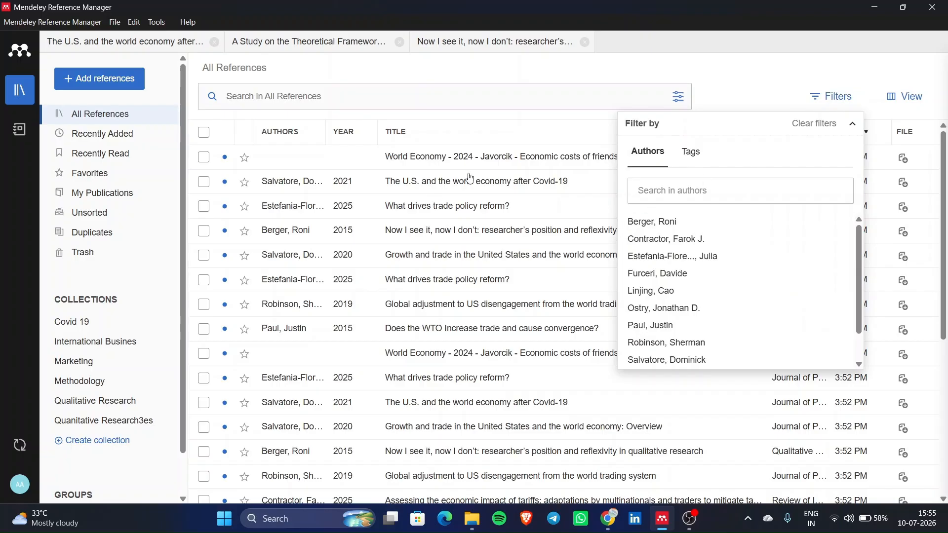
{"action": "left_click", "coordinate": [472, 200]}
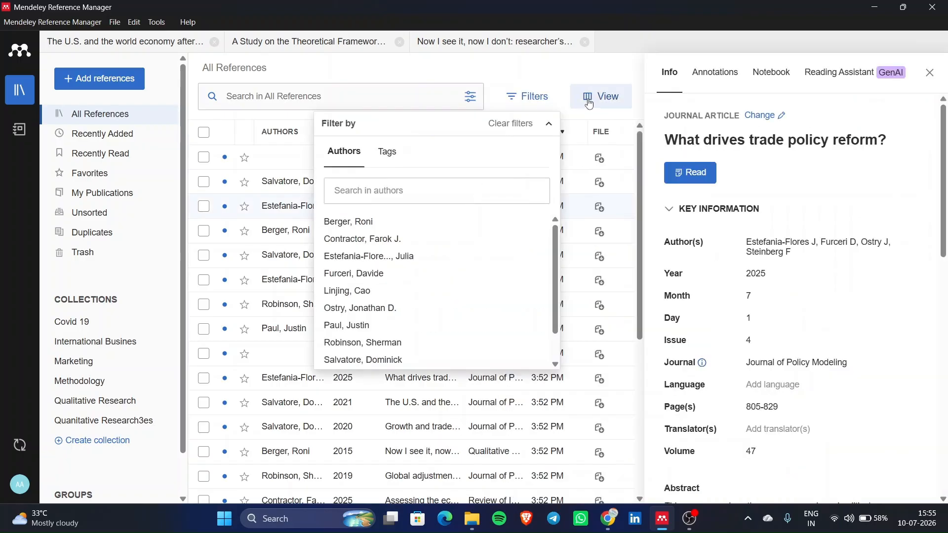
{"action": "left_click", "coordinate": [549, 125]}
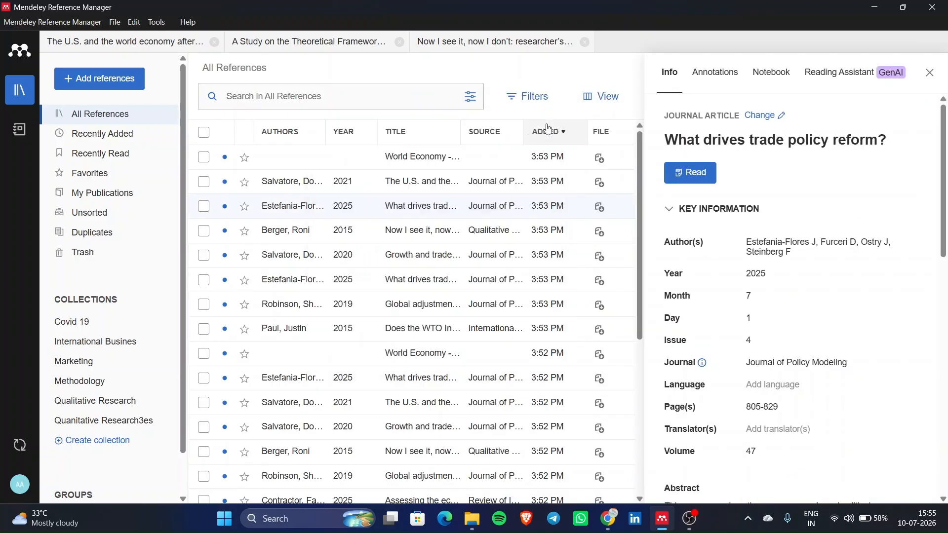
{"action": "left_click", "coordinate": [714, 176]}
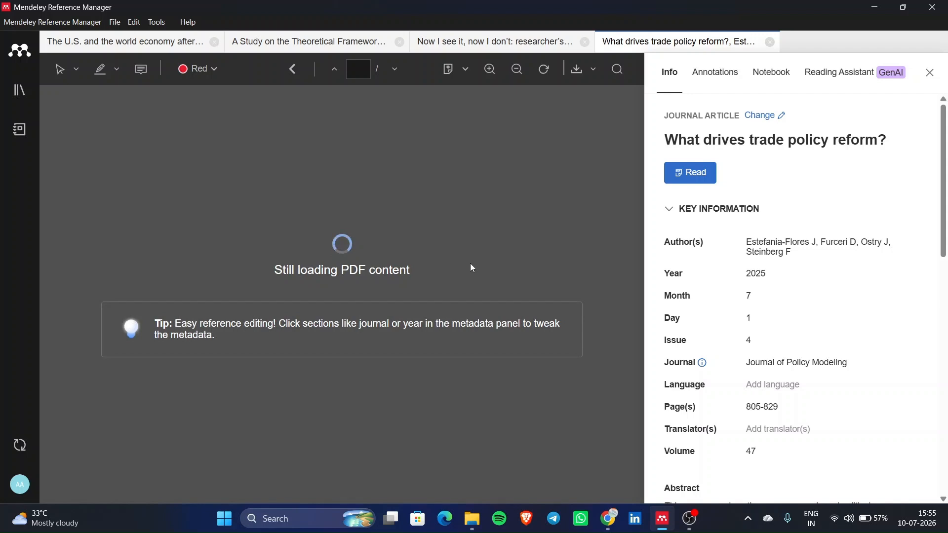
- Check the paper's author list against the PDF, selecting its title and an author surname
{"action": "left_click", "coordinate": [808, 251]}
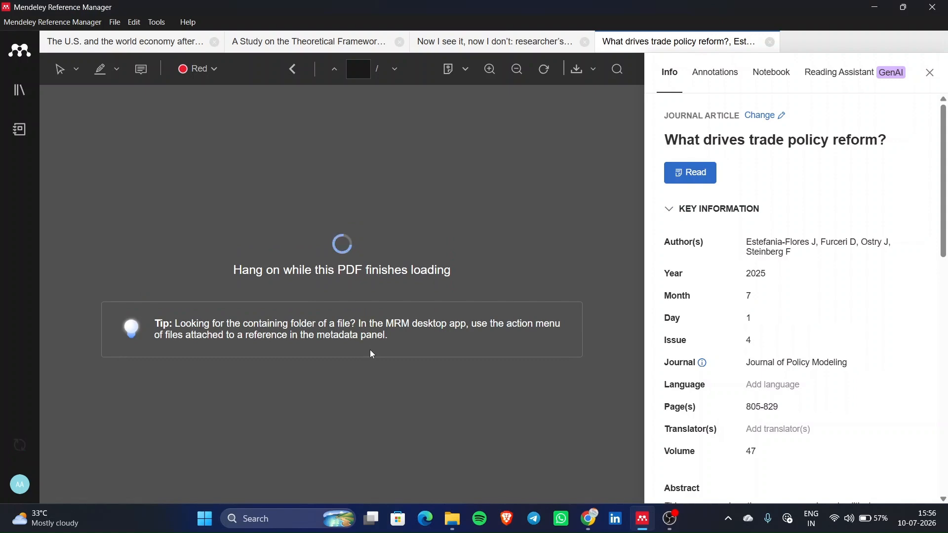
{"action": "scroll", "coordinate": [800, 381], "scroll_direction": "down", "scroll_amount": 3}
{"action": "scroll", "coordinate": [802, 385], "scroll_direction": "down", "scroll_amount": 2}
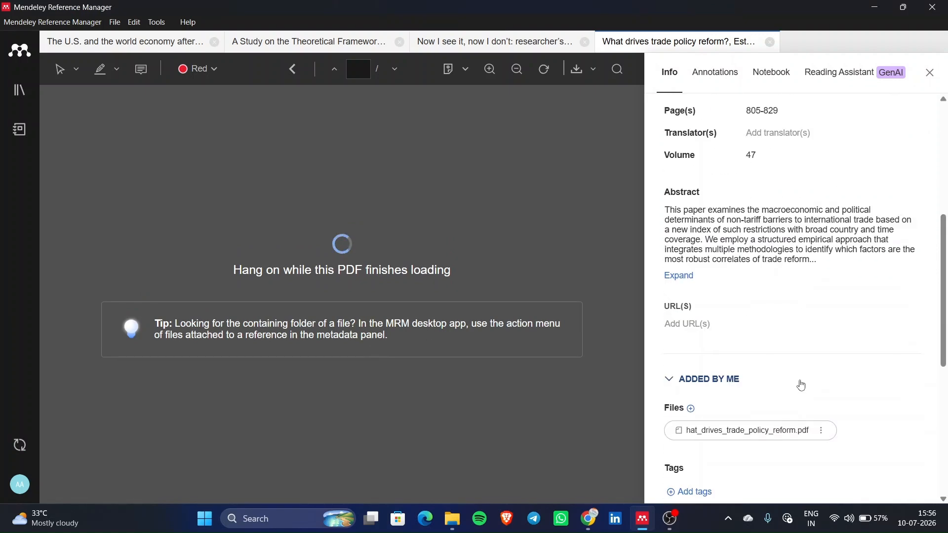
{"action": "scroll", "coordinate": [736, 336], "scroll_direction": "down", "scroll_amount": 3}
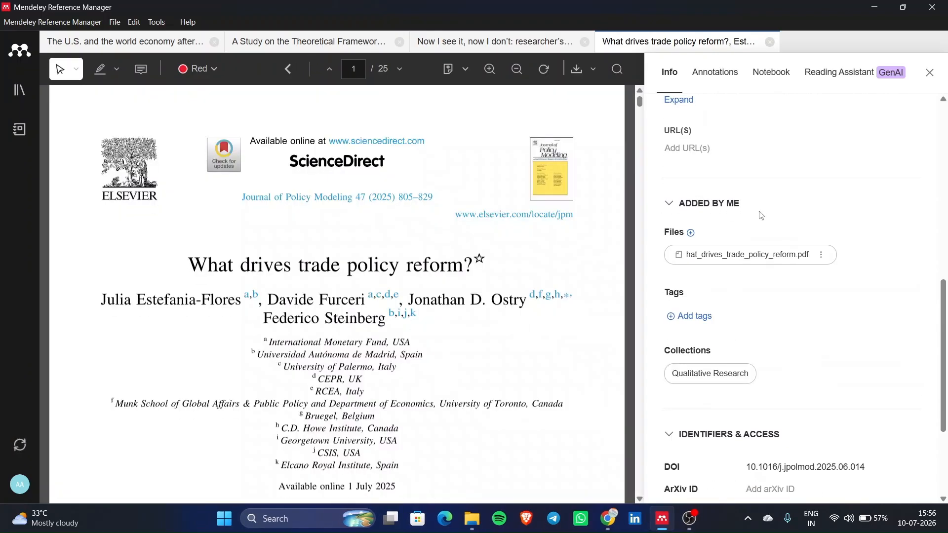
{"action": "scroll", "coordinate": [261, 376], "scroll_direction": "down", "scroll_amount": 1}
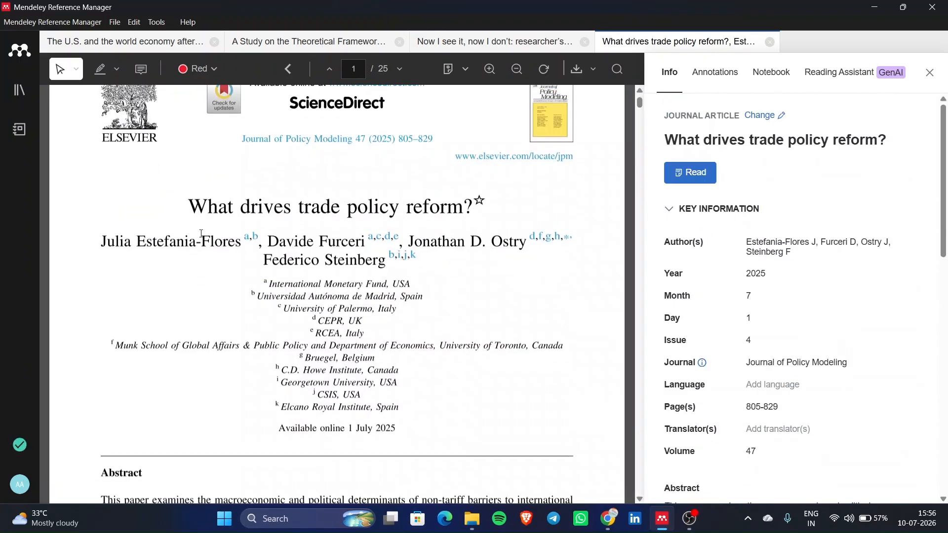
{"action": "left_click_drag", "start_coordinate": [463, 214], "coordinate": [180, 228]}
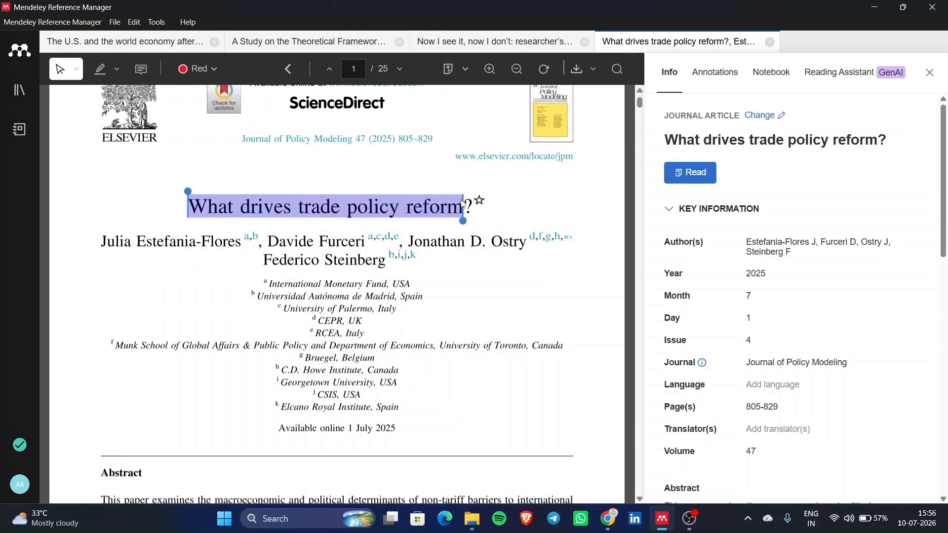
{"action": "left_click", "coordinate": [244, 280]}
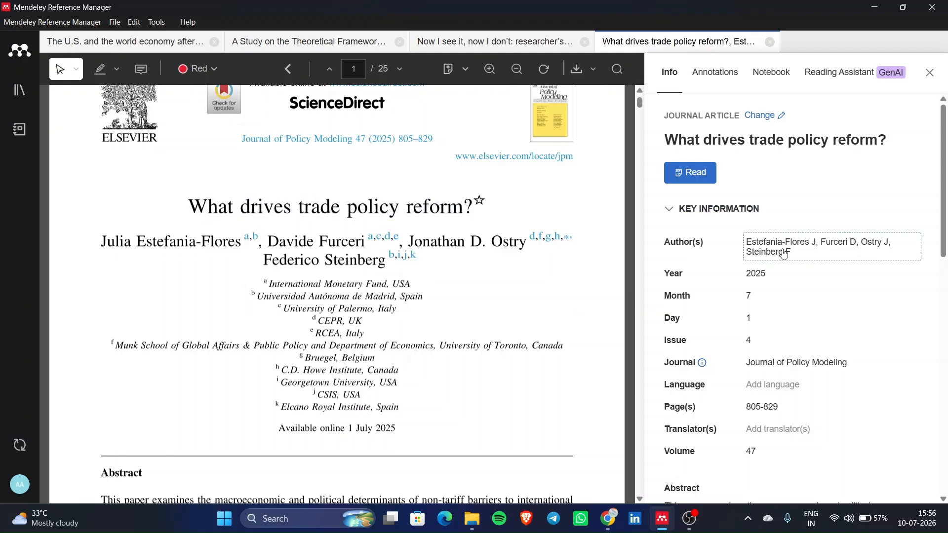
{"action": "left_click", "coordinate": [832, 243]}
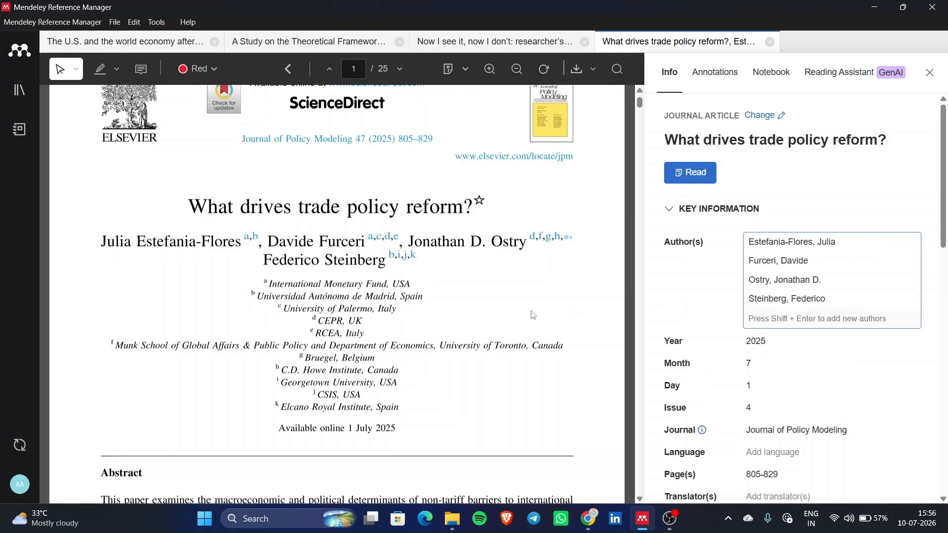
{"action": "left_click_drag", "start_coordinate": [138, 243], "coordinate": [240, 243]}
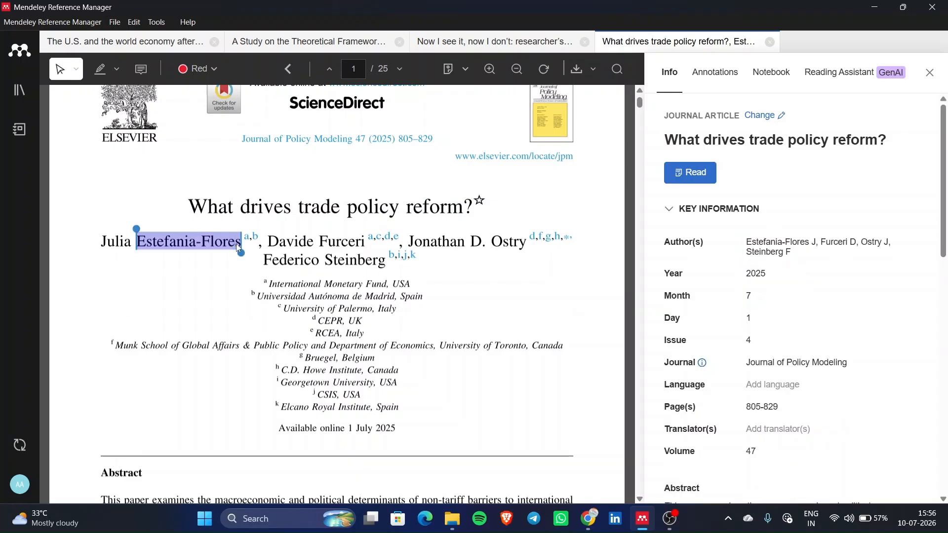
{"action": "left_click", "coordinate": [793, 247]}
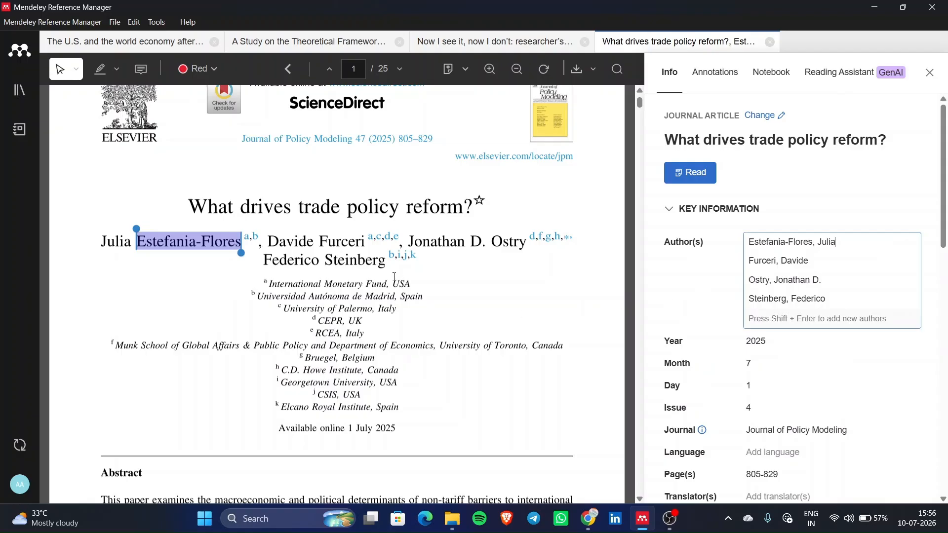
- Scroll through the PDF, zoom out, and return to the first page
{"action": "scroll", "coordinate": [397, 279], "scroll_direction": "down", "scroll_amount": 2}
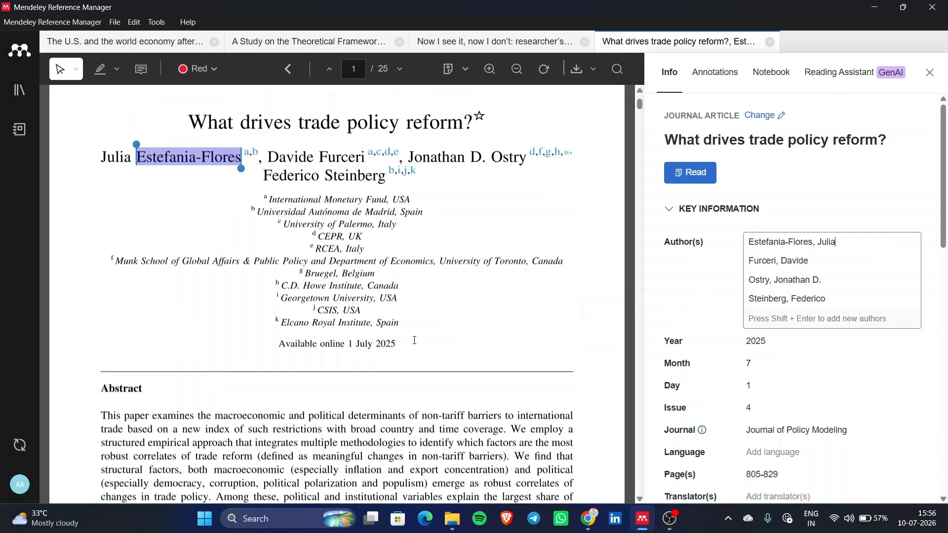
{"action": "scroll", "coordinate": [851, 357], "scroll_direction": "down", "scroll_amount": 5}
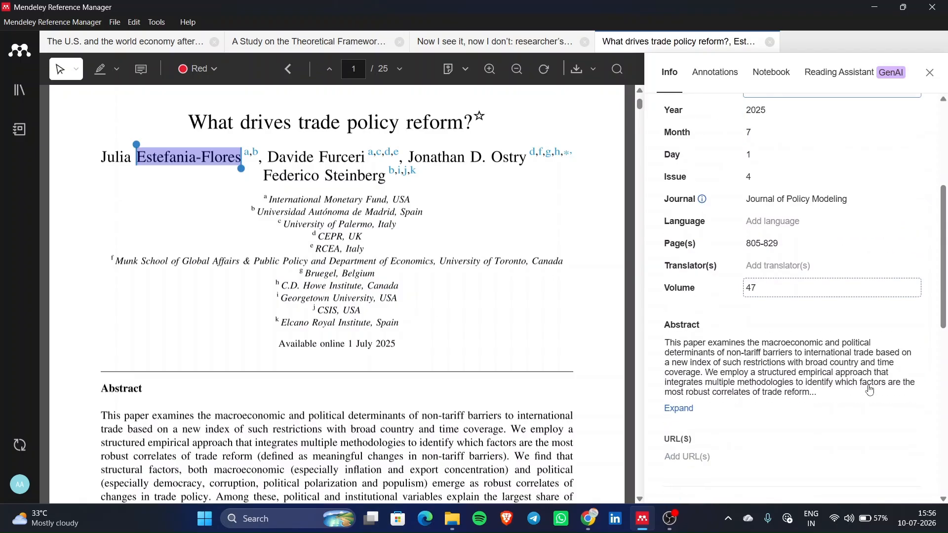
{"action": "scroll", "coordinate": [778, 326], "scroll_direction": "down", "scroll_amount": 6}
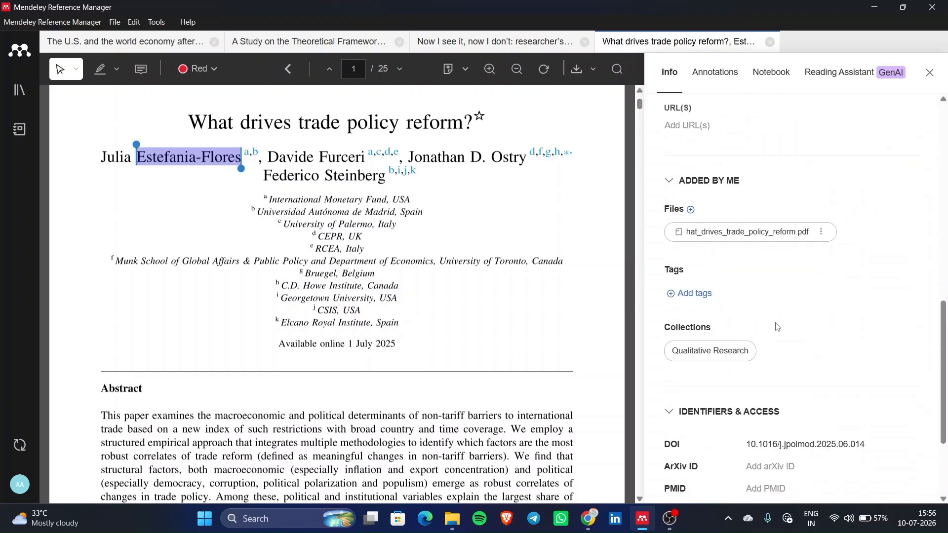
{"action": "scroll", "coordinate": [778, 326], "scroll_direction": "down", "scroll_amount": 3}
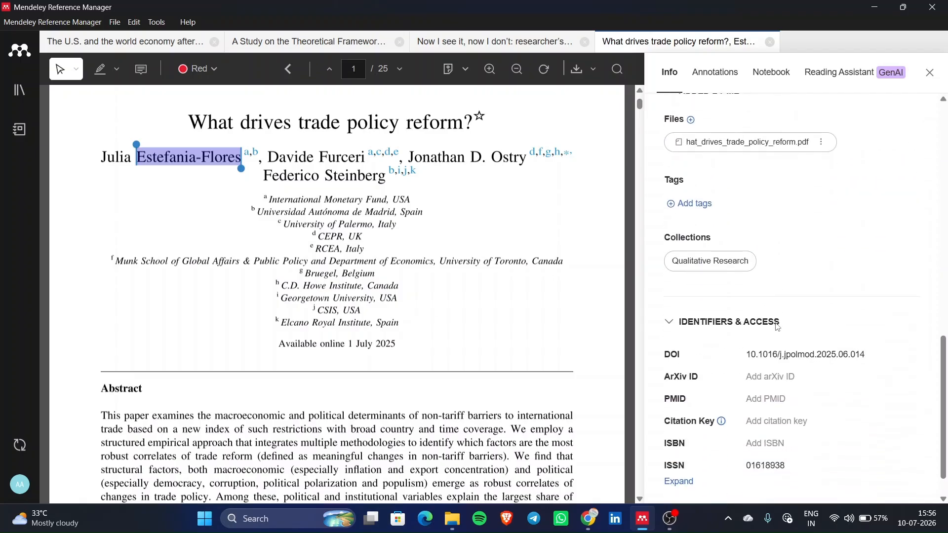
{"action": "left_click", "coordinate": [457, 202]}
{"action": "scroll", "coordinate": [456, 201], "scroll_direction": "up", "scroll_amount": 2}
{"action": "key", "text": "ctrl+minus"}
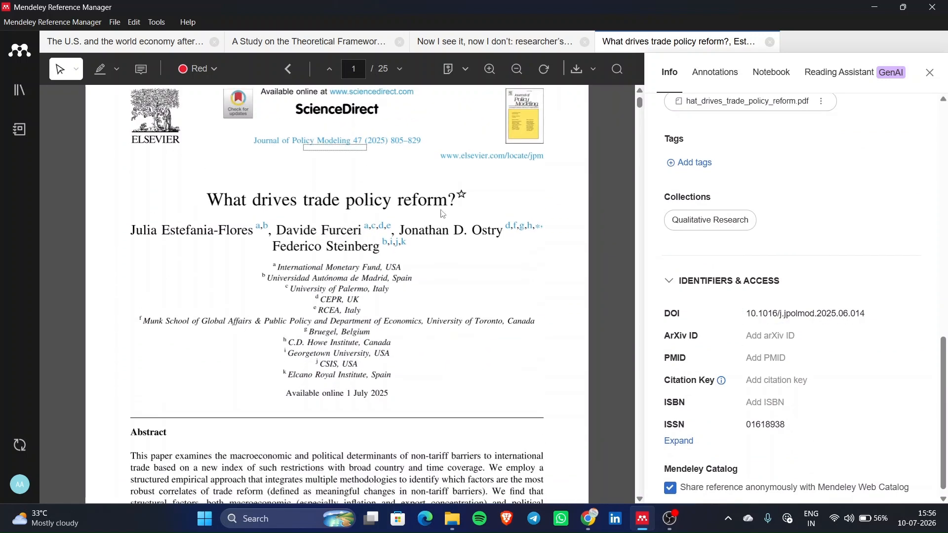
{"action": "scroll", "coordinate": [396, 308], "scroll_direction": "down", "scroll_amount": 20}
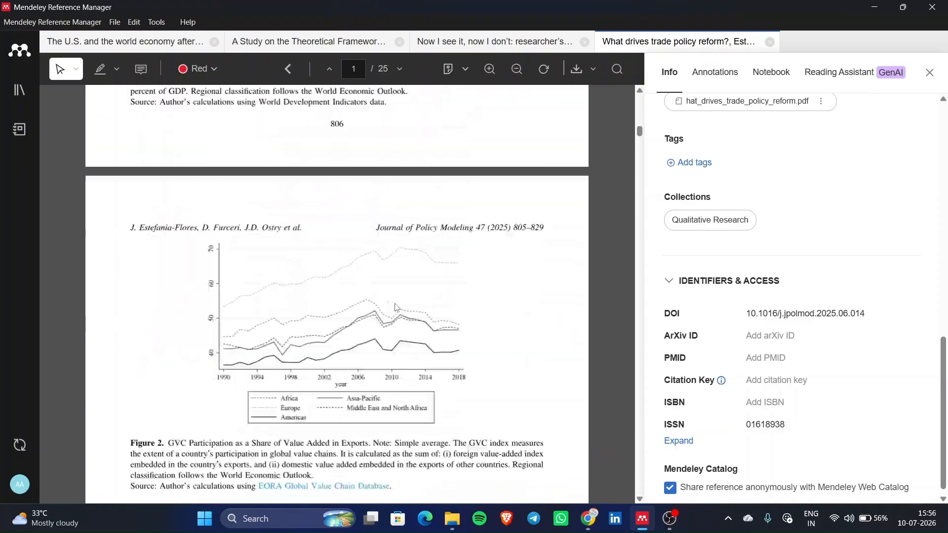
{"action": "scroll", "coordinate": [397, 307], "scroll_direction": "down", "scroll_amount": 3}
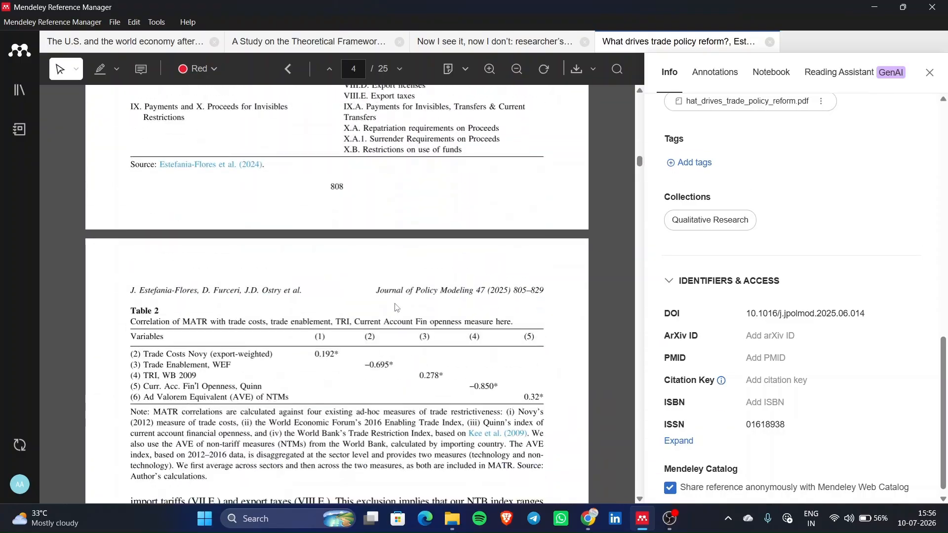
{"action": "scroll", "coordinate": [396, 308], "scroll_direction": "up", "scroll_amount": 20}
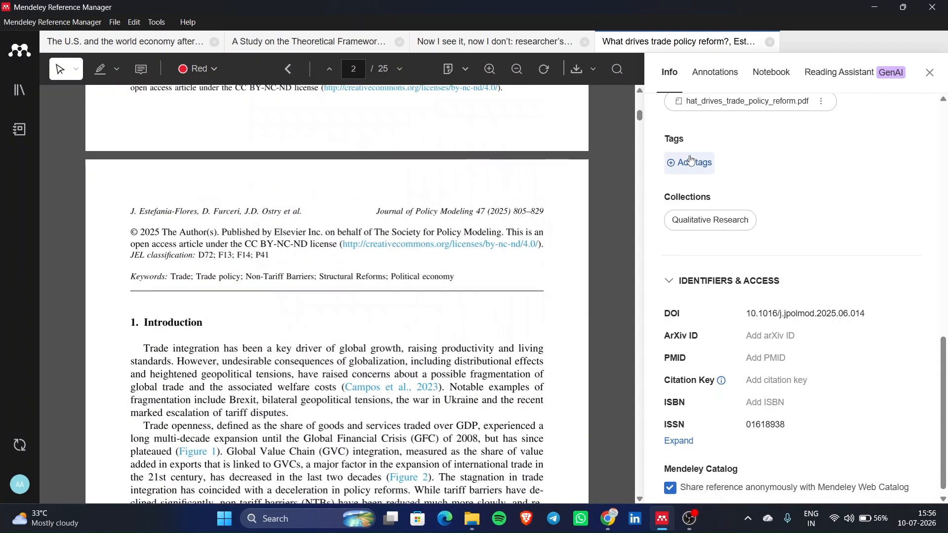
{"action": "scroll", "coordinate": [623, 219], "scroll_direction": "up", "scroll_amount": 10}
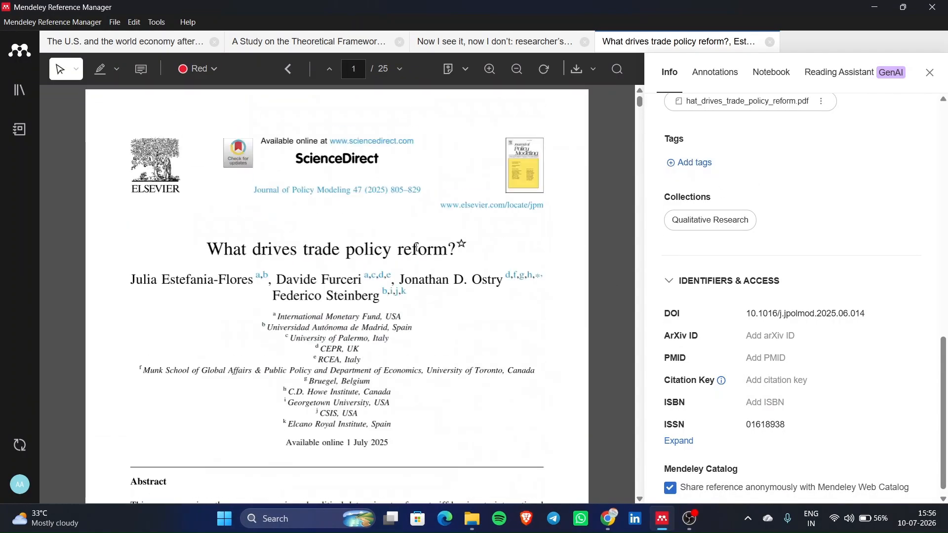
- Tag 'What drives trade policy reform?' with a new 'Economic Policy' tag, redoing an unfinished first attempt
{"action": "left_click", "coordinate": [705, 169]}
{"action": "type", "text": "Ec"}
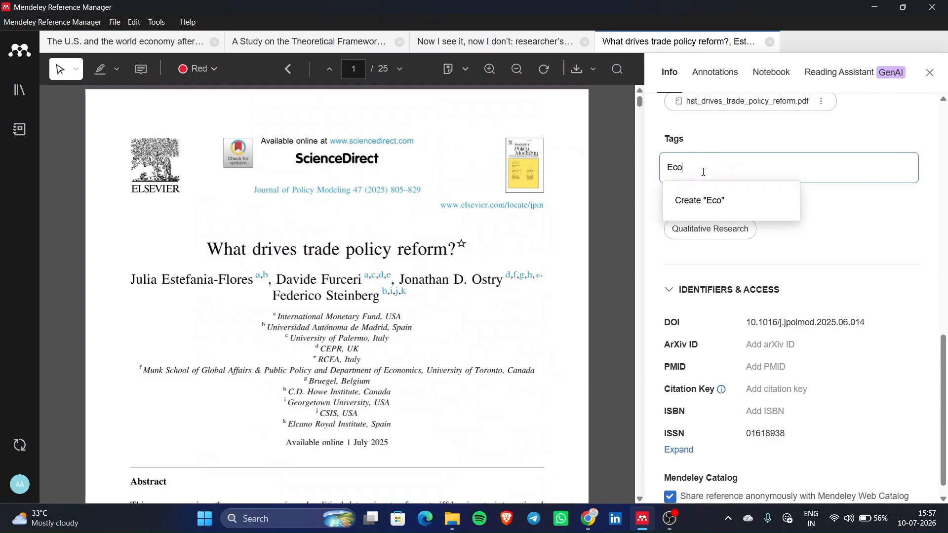
{"action": "type", "text": "onomic"}
{"action": "type", "text": "Policy"}
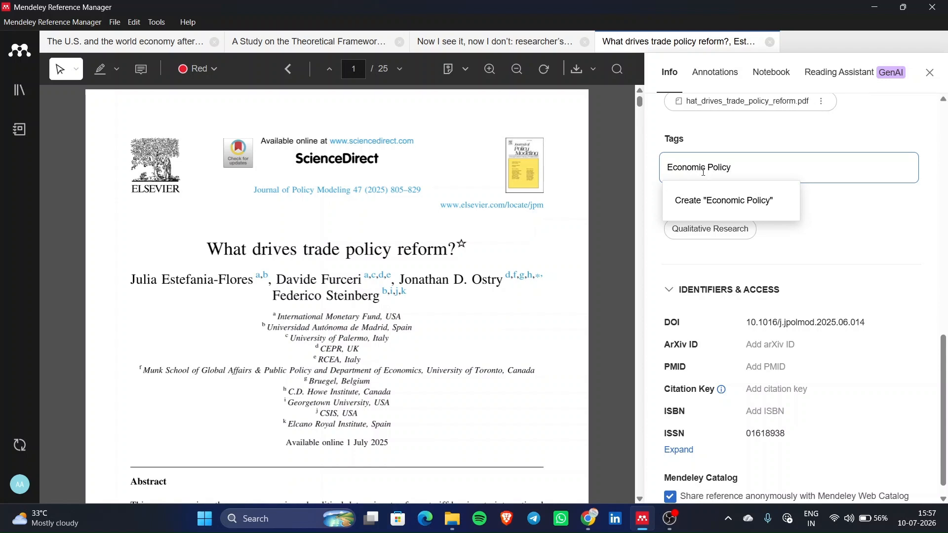
{"action": "left_click", "coordinate": [808, 231]}
{"action": "left_click", "coordinate": [693, 160]}
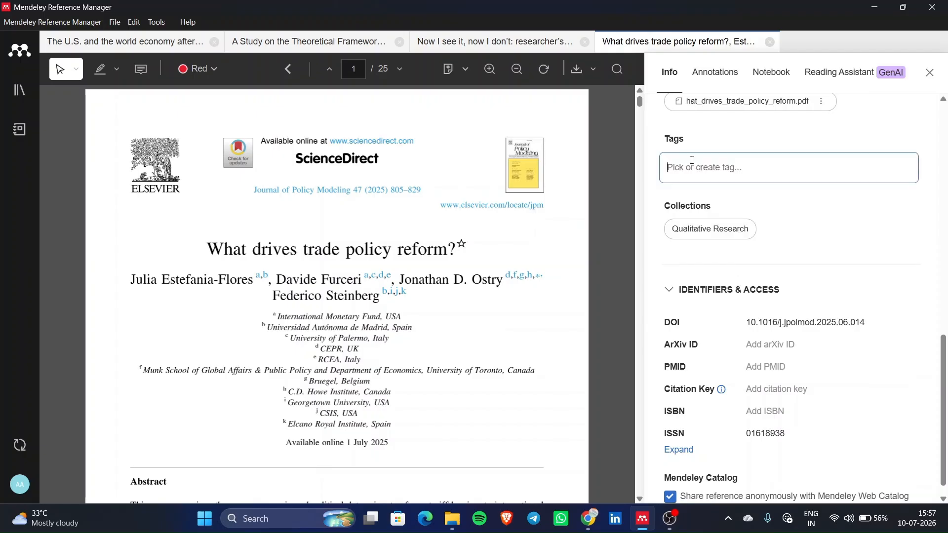
{"action": "type", "text": "Economic Po"}
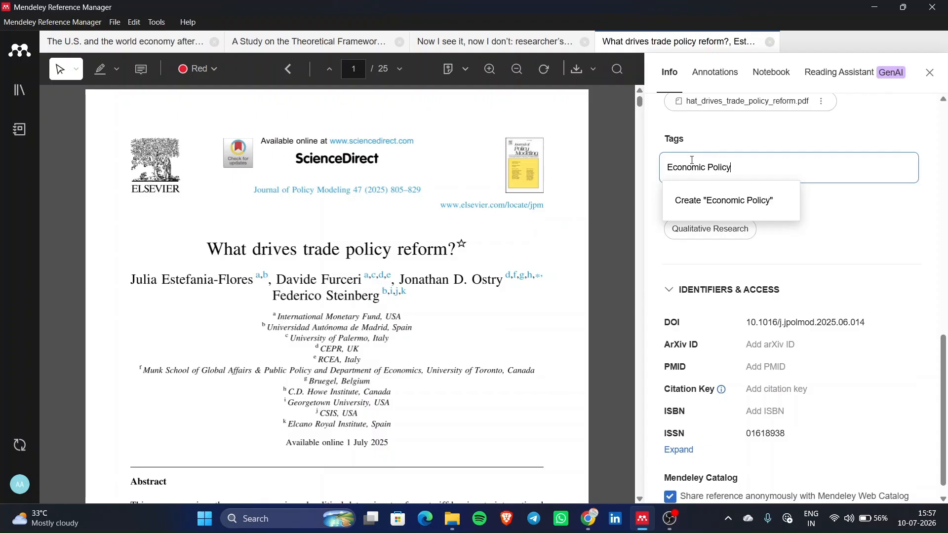
{"action": "type", "text": "licy"}
{"action": "key", "text": "Return"}
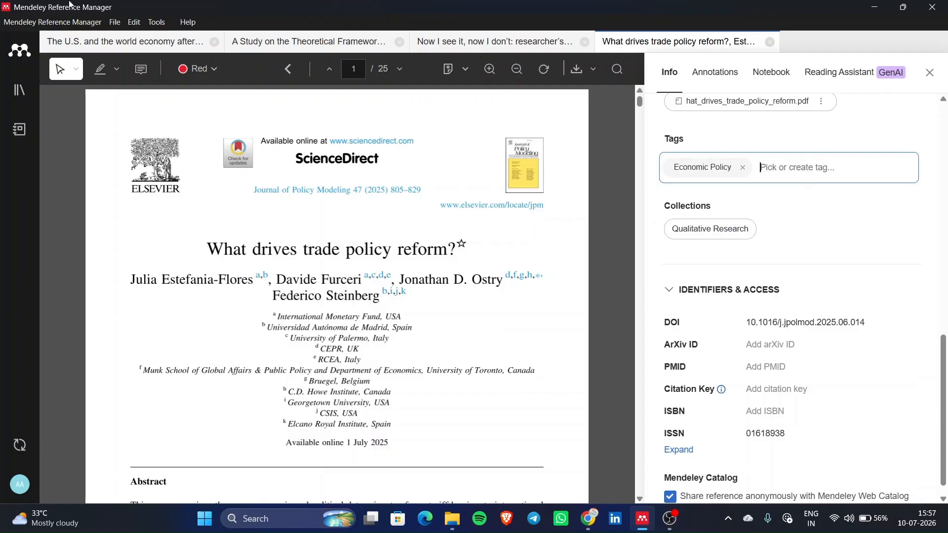
- Filter the library by the Economic Policy tag and open the tagged paper
{"action": "left_click", "coordinate": [7, 104]}
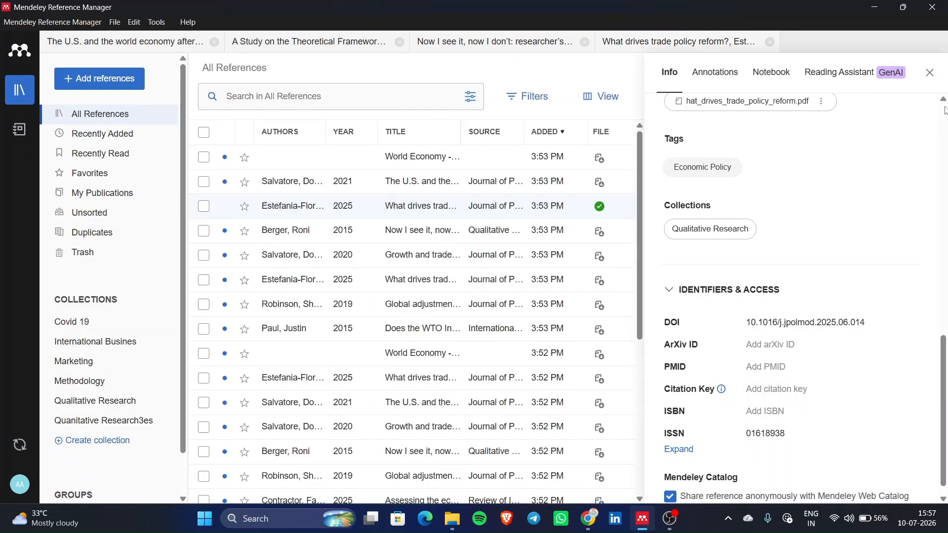
{"action": "left_click", "coordinate": [931, 73]}
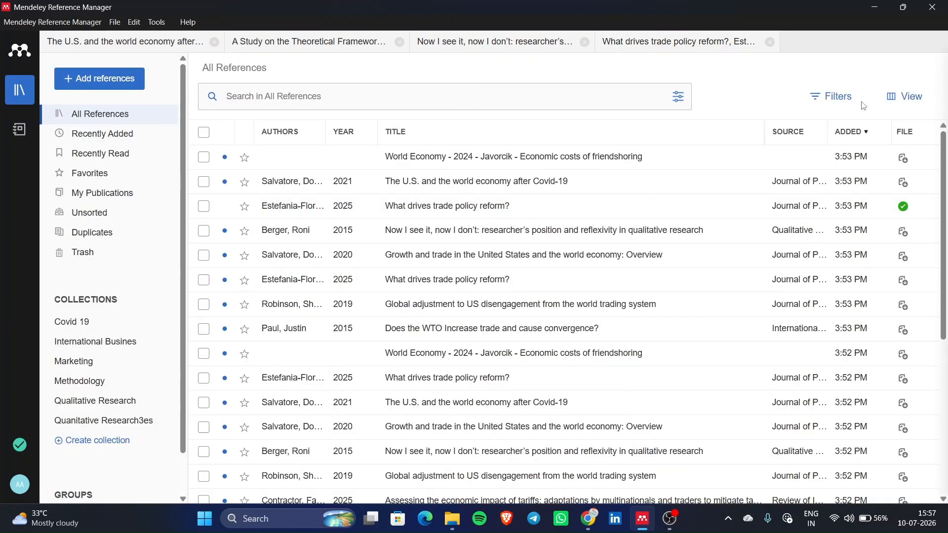
{"action": "left_click", "coordinate": [845, 98]}
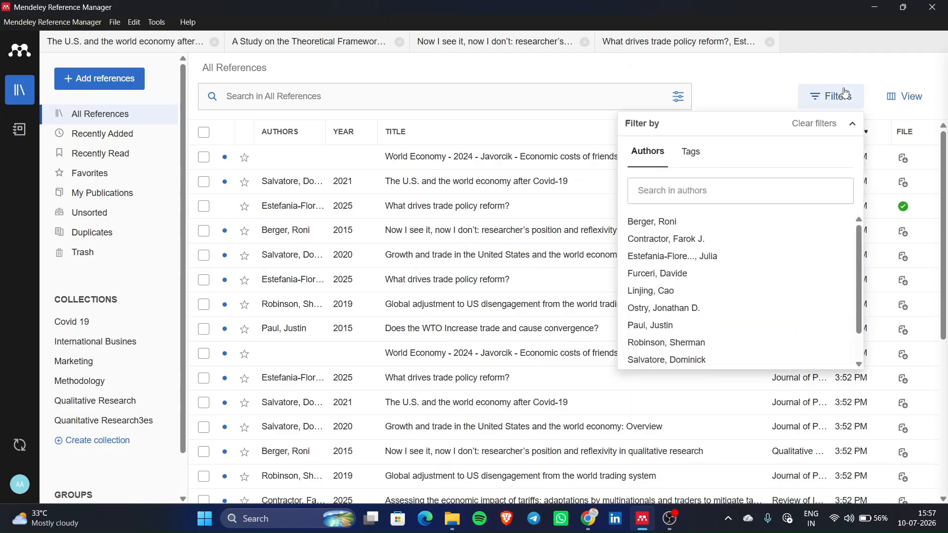
{"action": "left_click", "coordinate": [692, 152]}
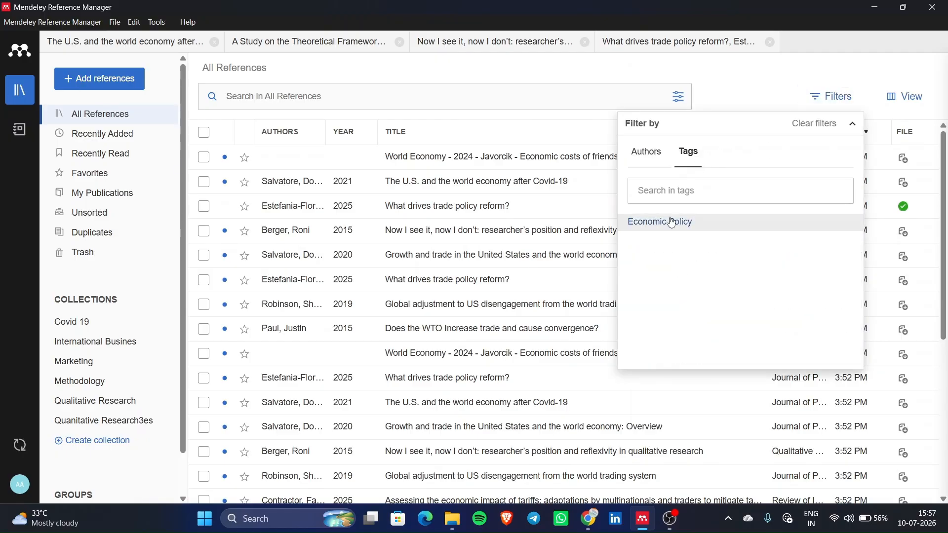
{"action": "left_click", "coordinate": [674, 189]}
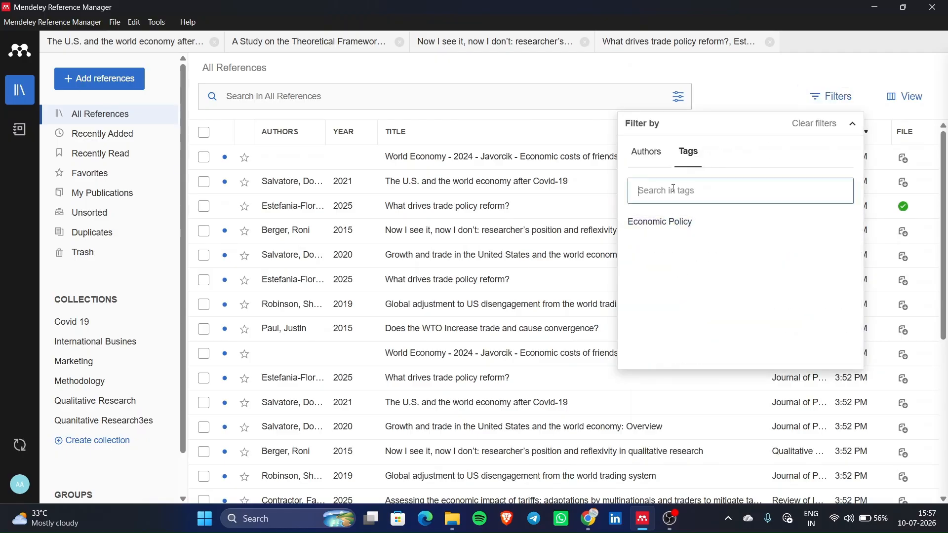
{"action": "left_click", "coordinate": [683, 226]}
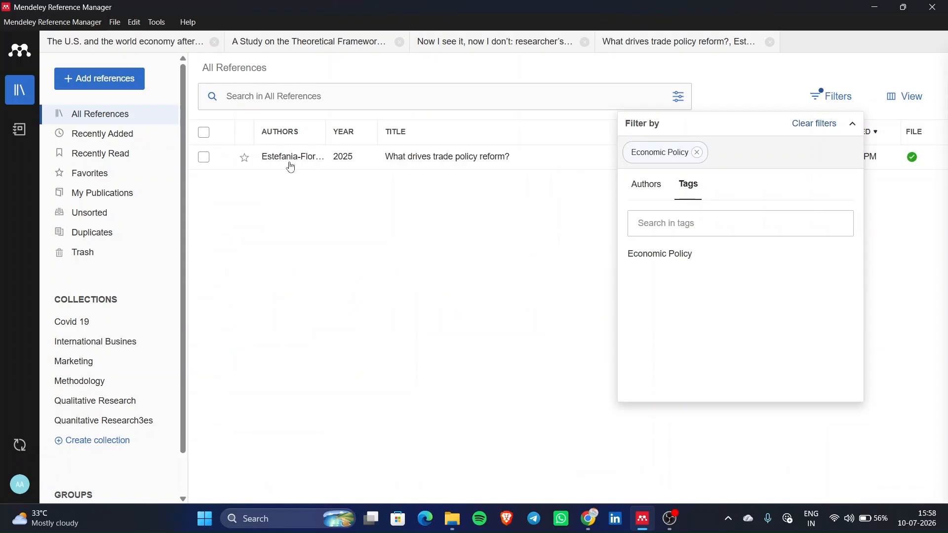
{"action": "left_click", "coordinate": [698, 153]}
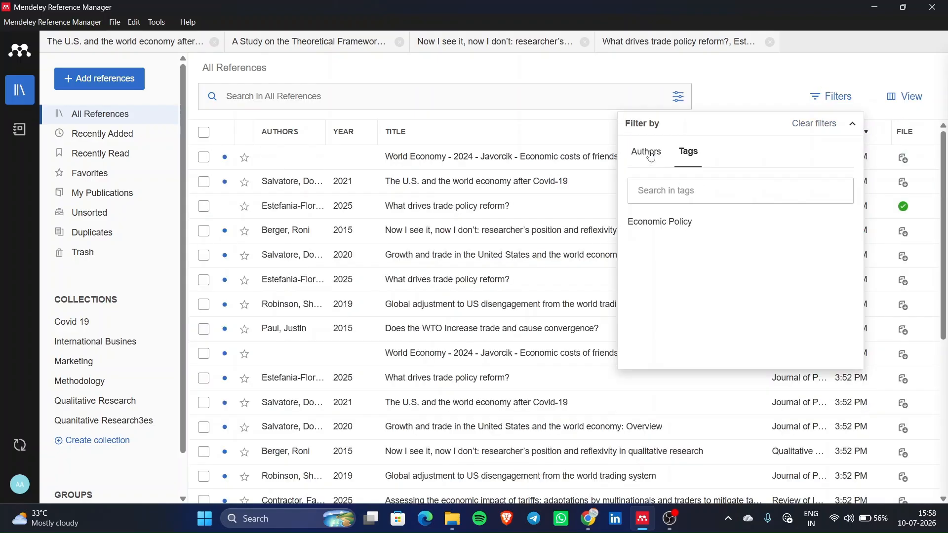
{"action": "left_click", "coordinate": [683, 221]}
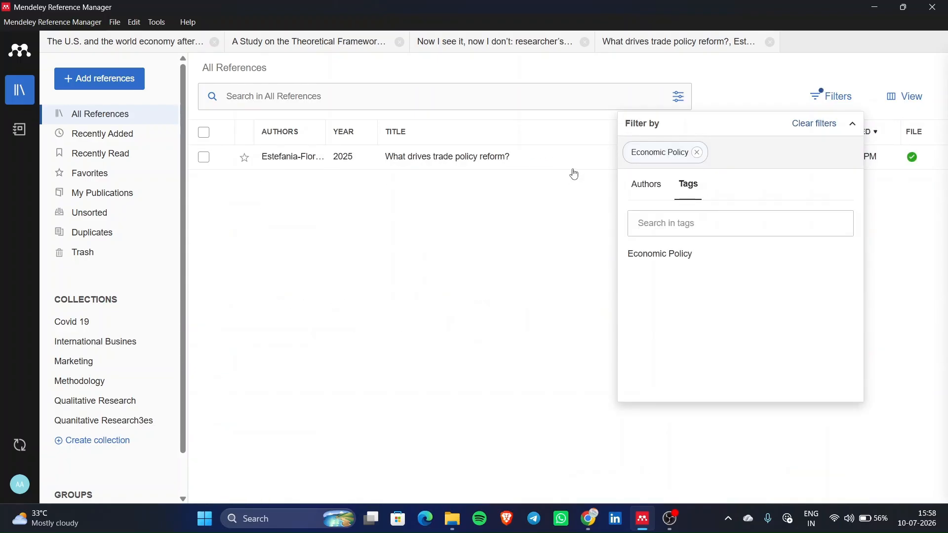
{"action": "double_click", "coordinate": [561, 157]}
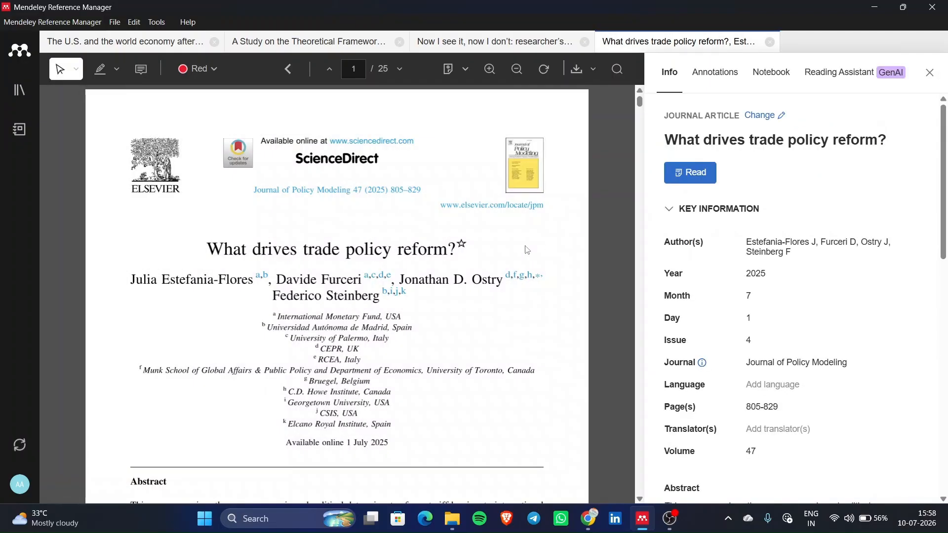
{"action": "left_click", "coordinate": [19, 89]}
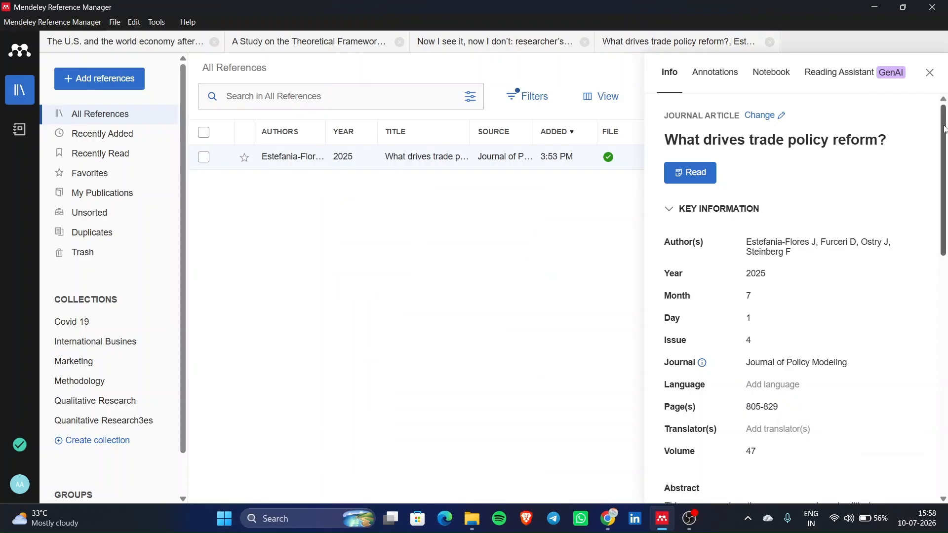
- Replace the tag filter with the reflexivity paper's author filter and collapse Filters
{"action": "left_click", "coordinate": [937, 76]}
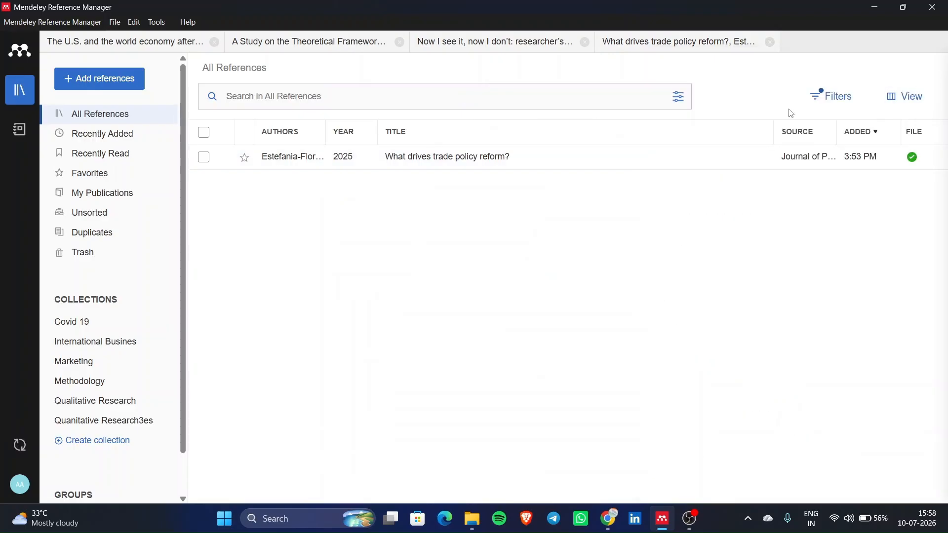
{"action": "left_click", "coordinate": [837, 97]}
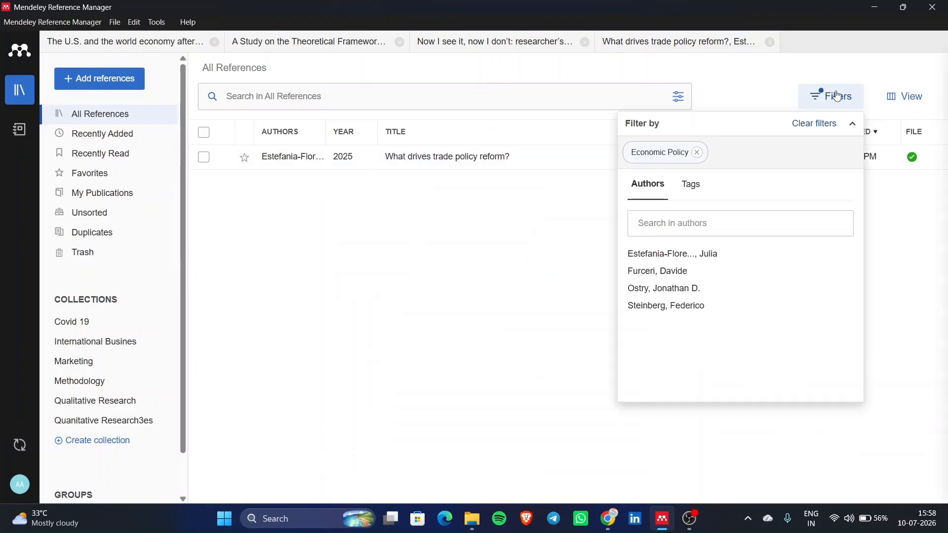
{"action": "left_click", "coordinate": [701, 159]}
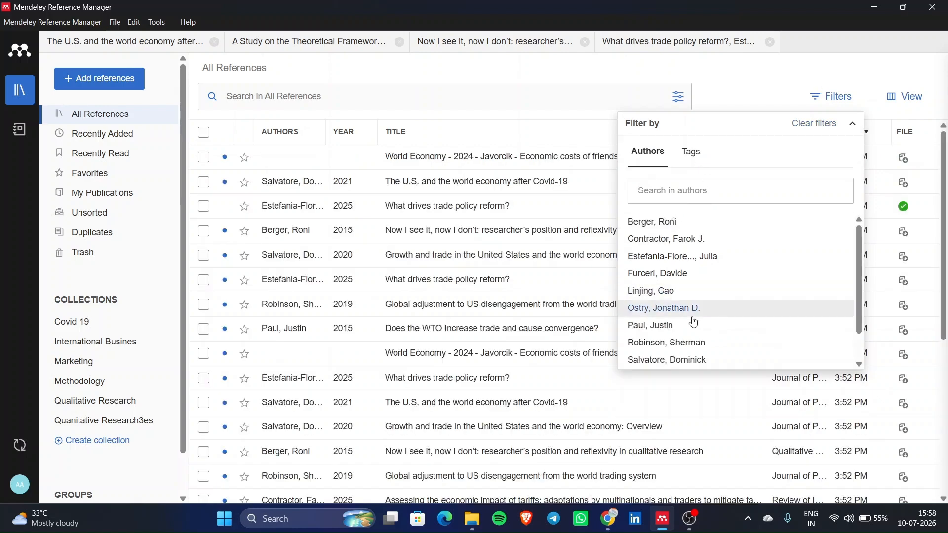
{"action": "scroll", "coordinate": [692, 321], "scroll_direction": "down", "scroll_amount": 1}
{"action": "scroll", "coordinate": [694, 323], "scroll_direction": "up", "scroll_amount": 1}
{"action": "scroll", "coordinate": [694, 323], "scroll_direction": "down", "scroll_amount": 1}
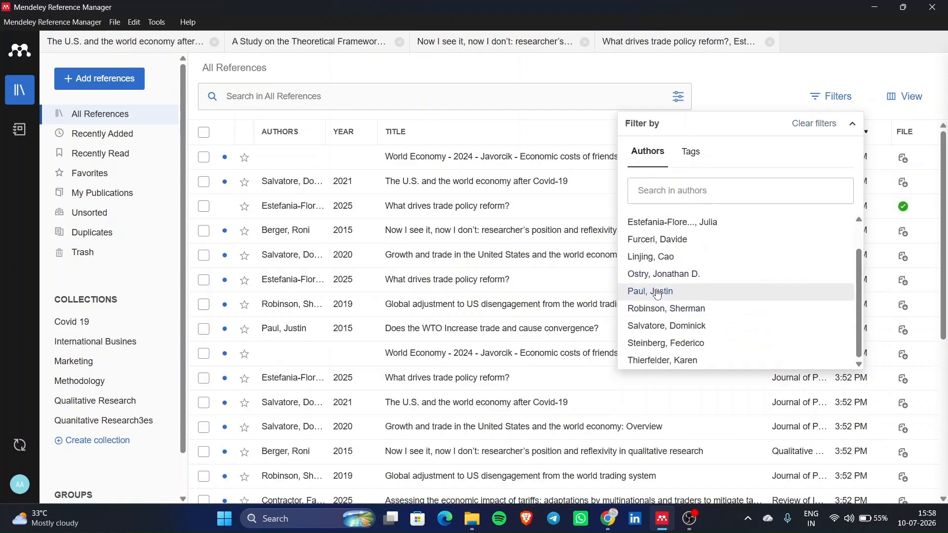
{"action": "scroll", "coordinate": [664, 258], "scroll_direction": "up", "scroll_amount": 1}
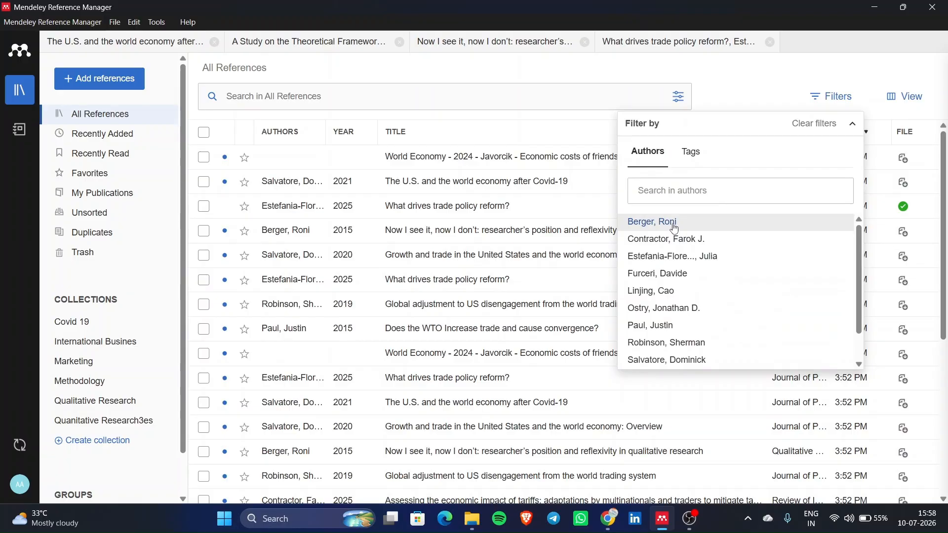
{"action": "left_click", "coordinate": [676, 228]}
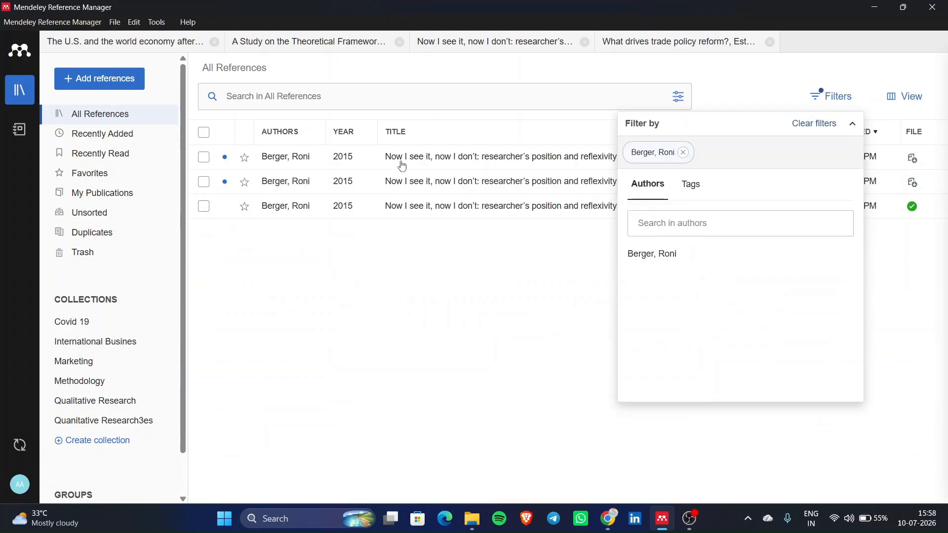
{"action": "left_click", "coordinate": [853, 124]}
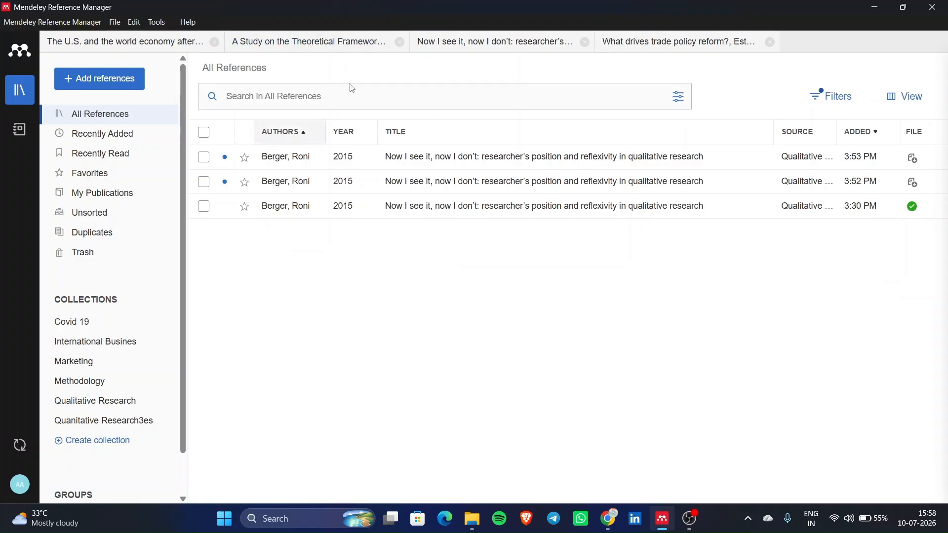
- Close the U.S. and world economy paper's tab and return to the library list
{"action": "left_click", "coordinate": [354, 41]}
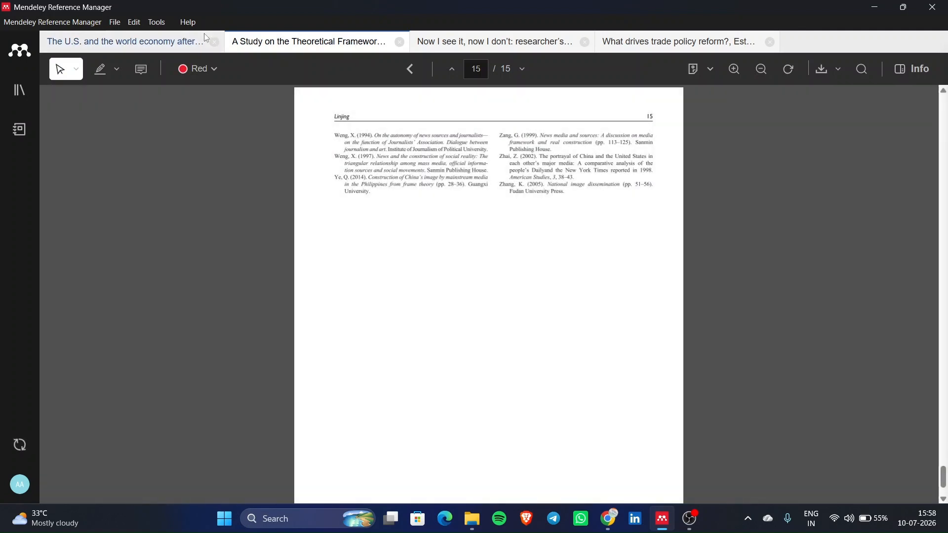
{"action": "left_click", "coordinate": [215, 42]}
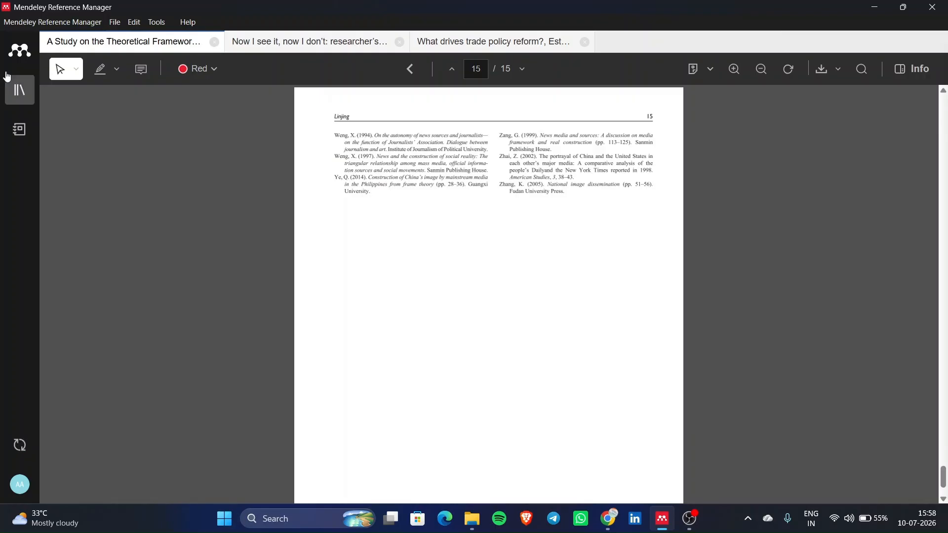
{"action": "left_click", "coordinate": [19, 90]}
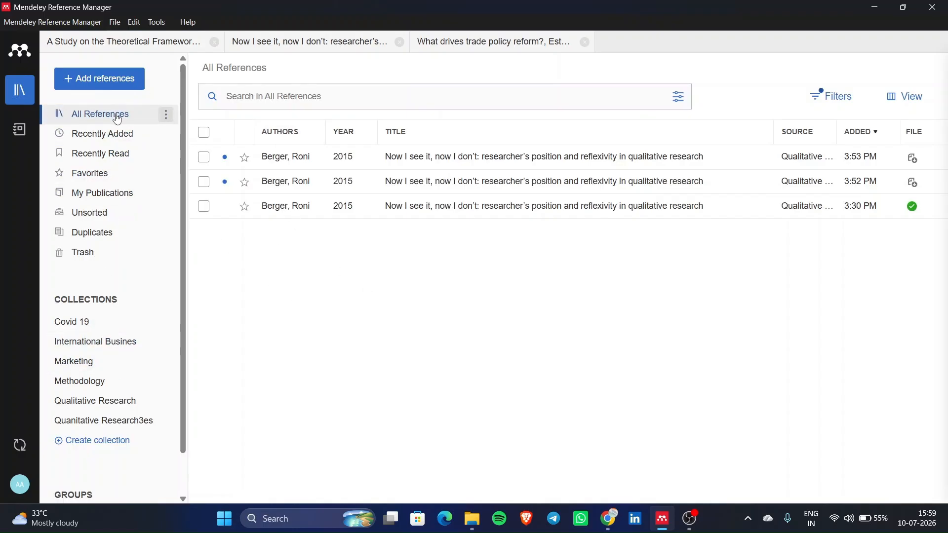
- Clear the author filter and open the friendshoring paper's PDF in the reader
{"action": "left_click", "coordinate": [857, 98]}
{"action": "left_click", "coordinate": [684, 153]}
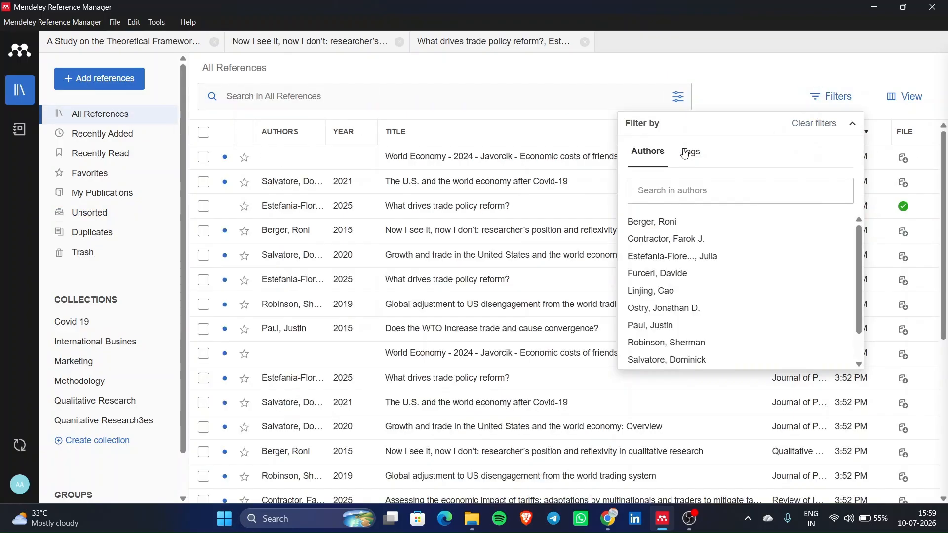
{"action": "left_click", "coordinate": [451, 153]}
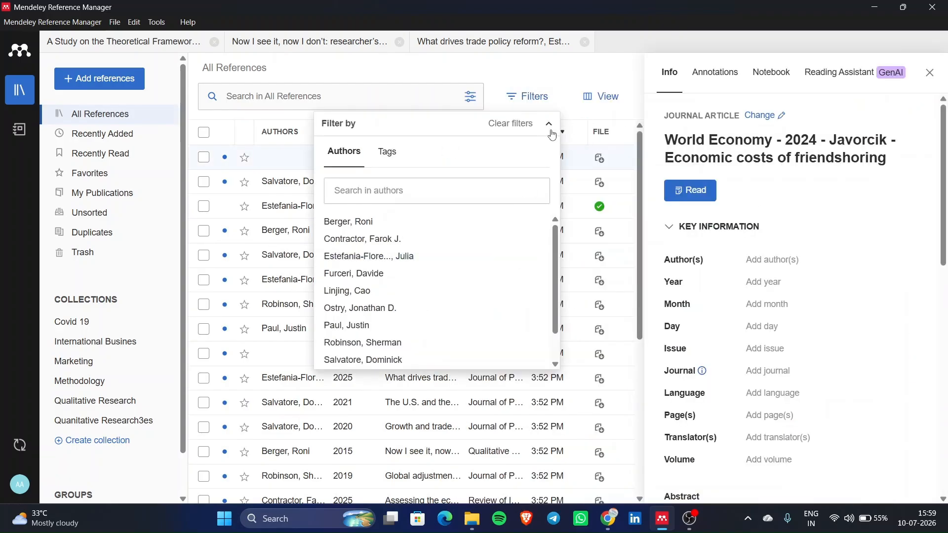
{"action": "left_click", "coordinate": [553, 135]}
{"action": "left_click", "coordinate": [690, 191]}
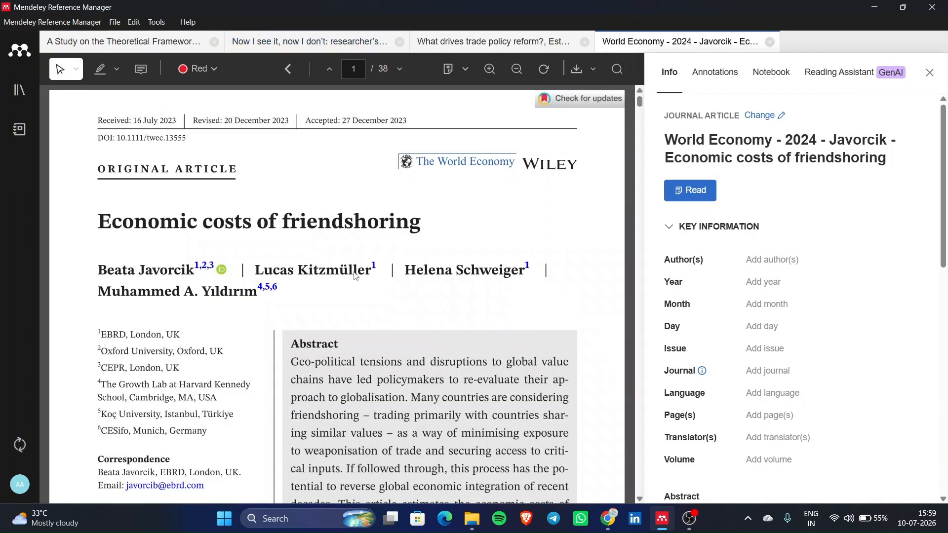
{"action": "scroll", "coordinate": [365, 290], "scroll_direction": "down", "scroll_amount": 2}
- Replace the file-name title with the PDF heading 'Economic costs of friendshoring'
{"action": "scroll", "coordinate": [365, 289], "scroll_direction": "up", "scroll_amount": 2}
{"action": "scroll", "coordinate": [365, 291], "scroll_direction": "down", "scroll_amount": 3}
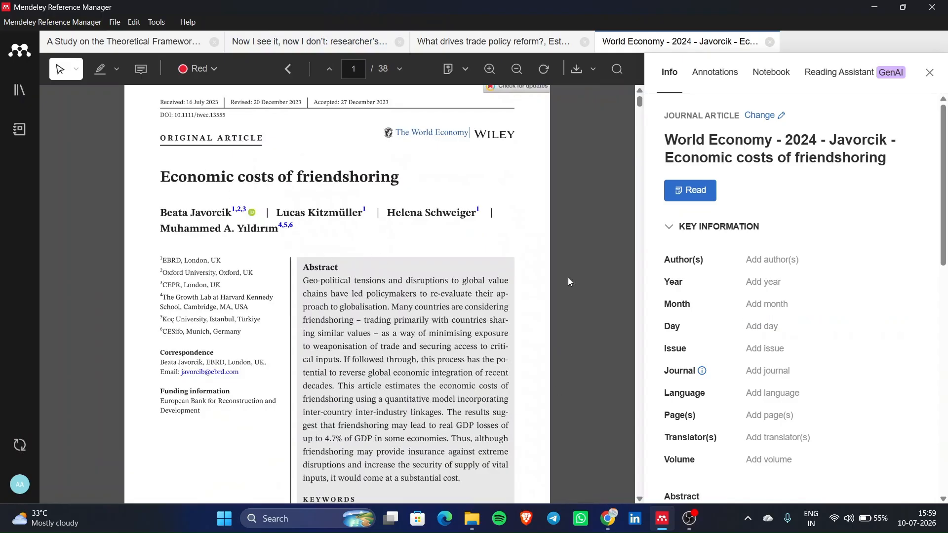
{"action": "left_click", "coordinate": [845, 163]}
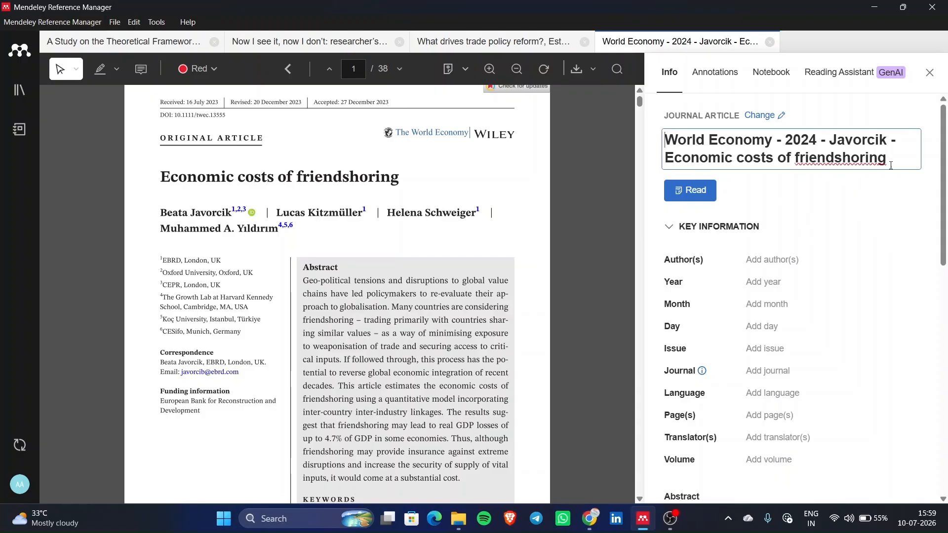
{"action": "left_click_drag", "start_coordinate": [893, 165], "coordinate": [584, 144]}
{"action": "key", "text": "BackSpace"}
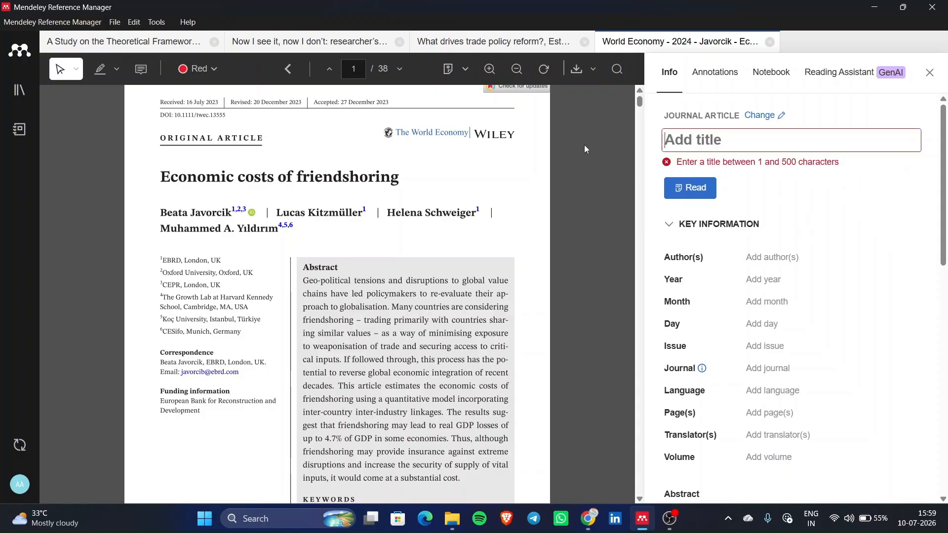
{"action": "left_click_drag", "start_coordinate": [163, 181], "coordinate": [412, 177]}
{"action": "key", "text": "ctrl+c"}
{"action": "left_click", "coordinate": [751, 174]}
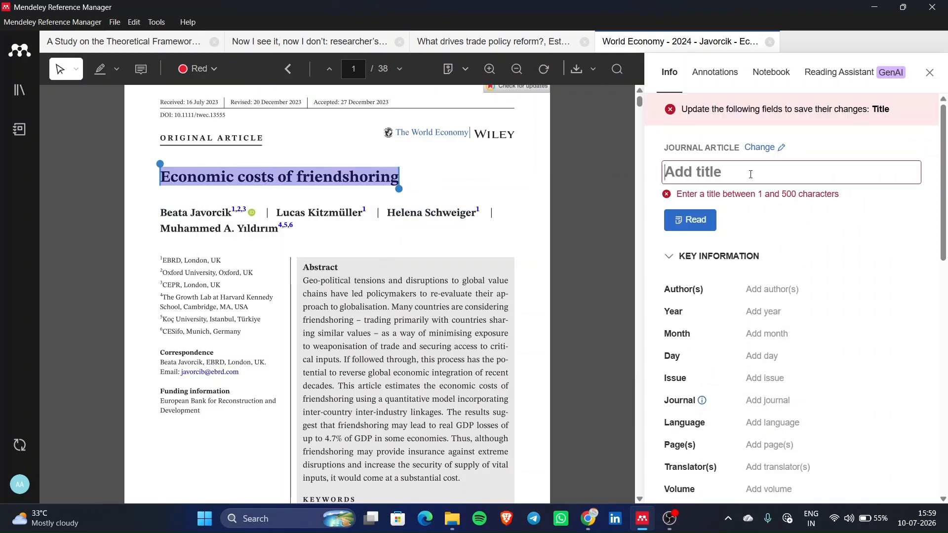
{"action": "key", "text": "ctrl+v"}
{"action": "left_click", "coordinate": [800, 183]}
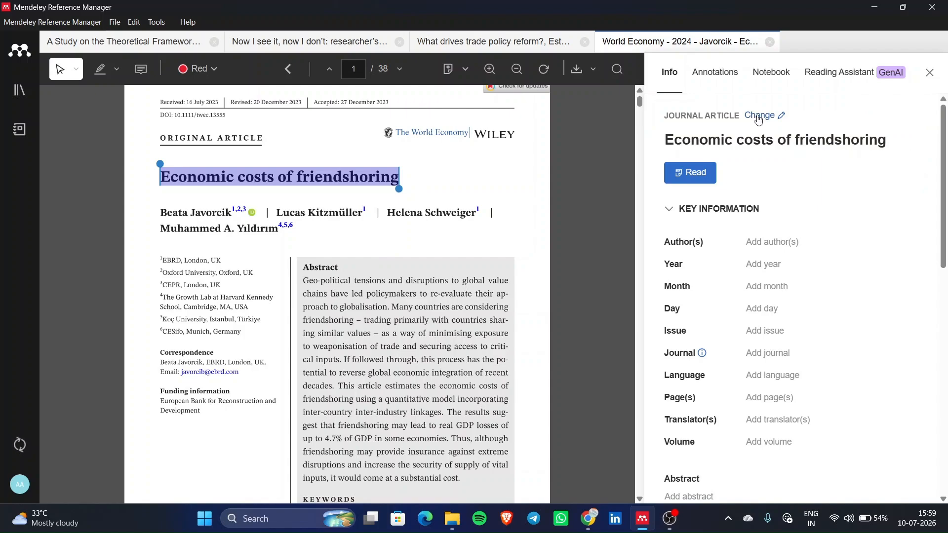
{"action": "scroll", "coordinate": [383, 283], "scroll_direction": "down", "scroll_amount": 8}
{"action": "scroll", "coordinate": [383, 283], "scroll_direction": "up", "scroll_amount": 6}
{"action": "scroll", "coordinate": [383, 282], "scroll_direction": "up", "scroll_amount": 3}
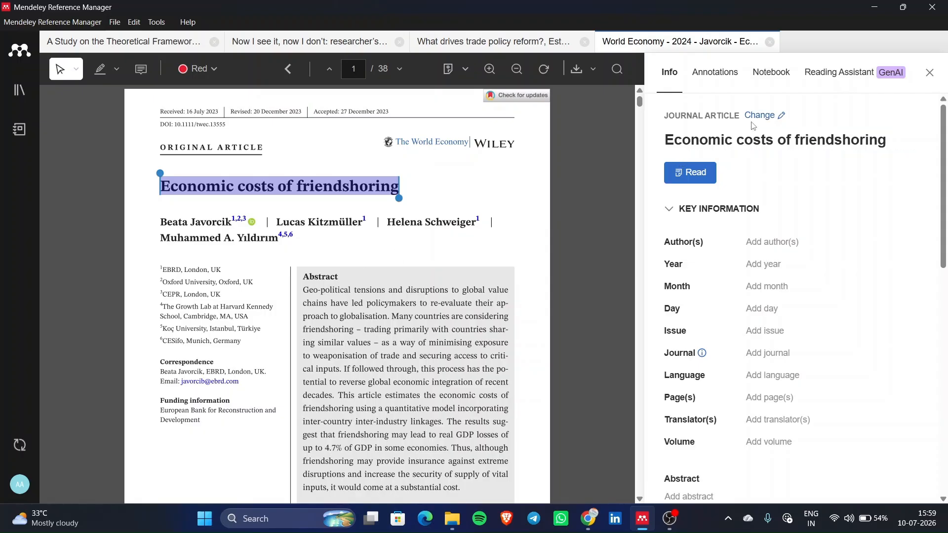
{"action": "left_click", "coordinate": [772, 118]}
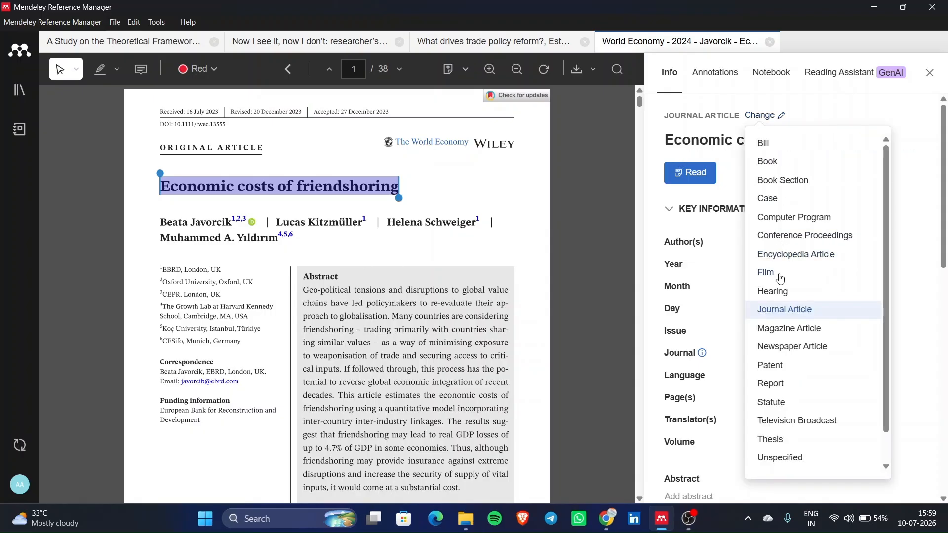
{"action": "left_click", "coordinate": [804, 329]}
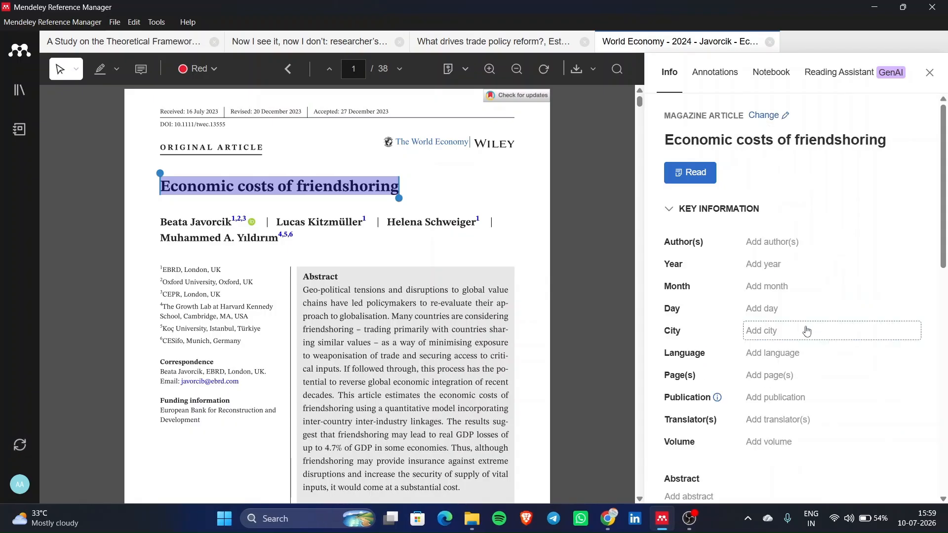
{"action": "scroll", "coordinate": [364, 336], "scroll_direction": "down", "scroll_amount": 15}
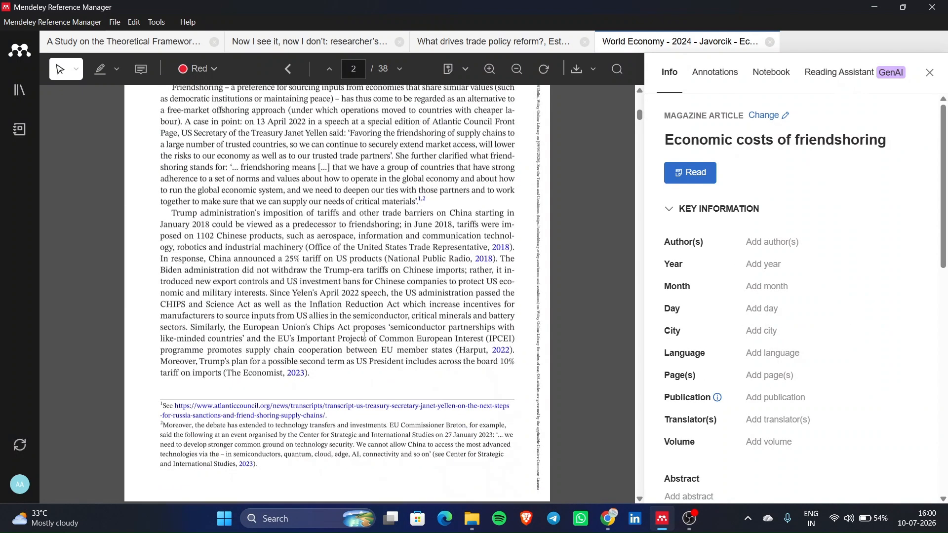
{"action": "scroll", "coordinate": [365, 335], "scroll_direction": "down", "scroll_amount": 10}
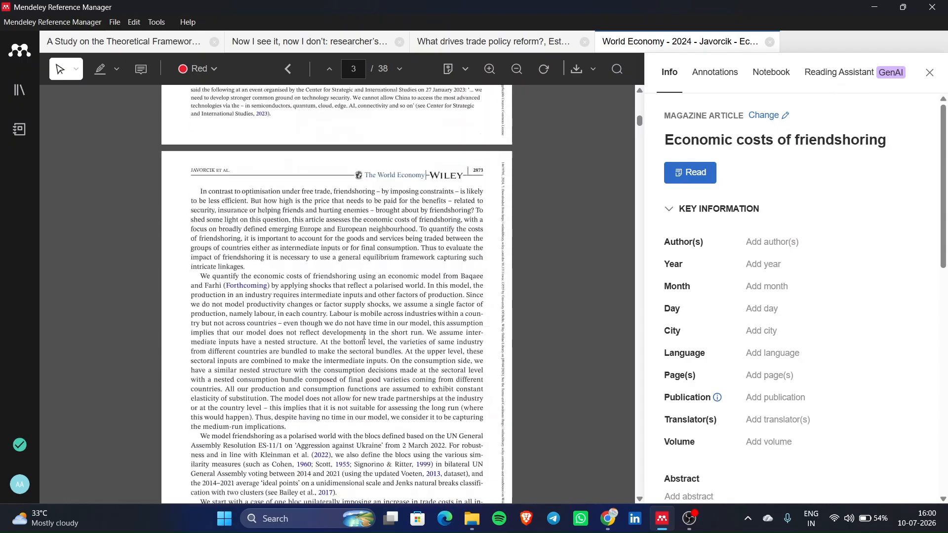
{"action": "scroll", "coordinate": [364, 336], "scroll_direction": "up", "scroll_amount": 15}
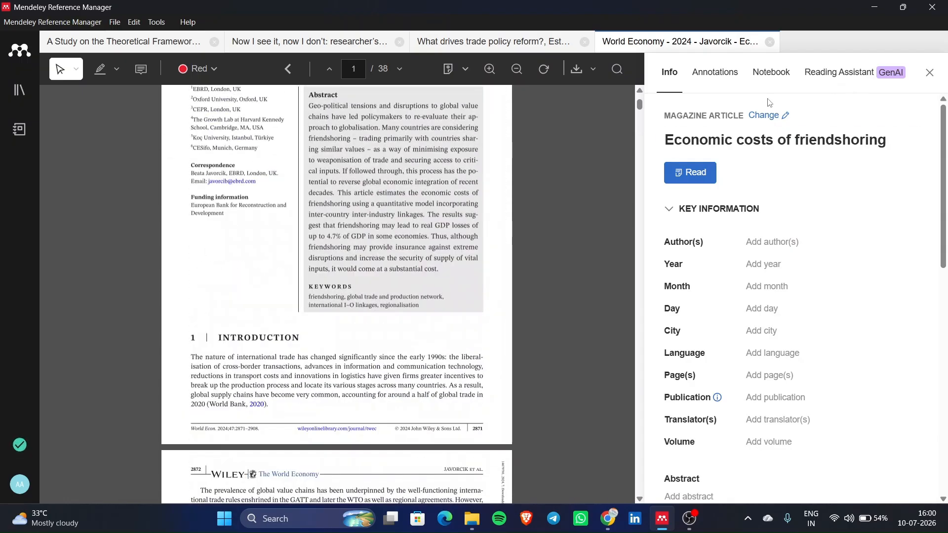
{"action": "left_click", "coordinate": [767, 116]}
{"action": "left_click", "coordinate": [788, 310]}
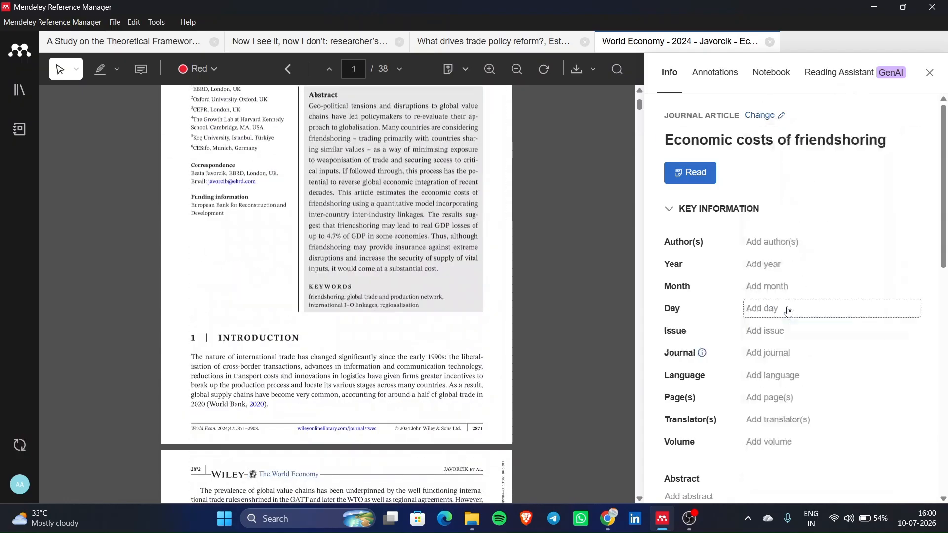
{"action": "scroll", "coordinate": [373, 233], "scroll_direction": "up", "scroll_amount": 3}
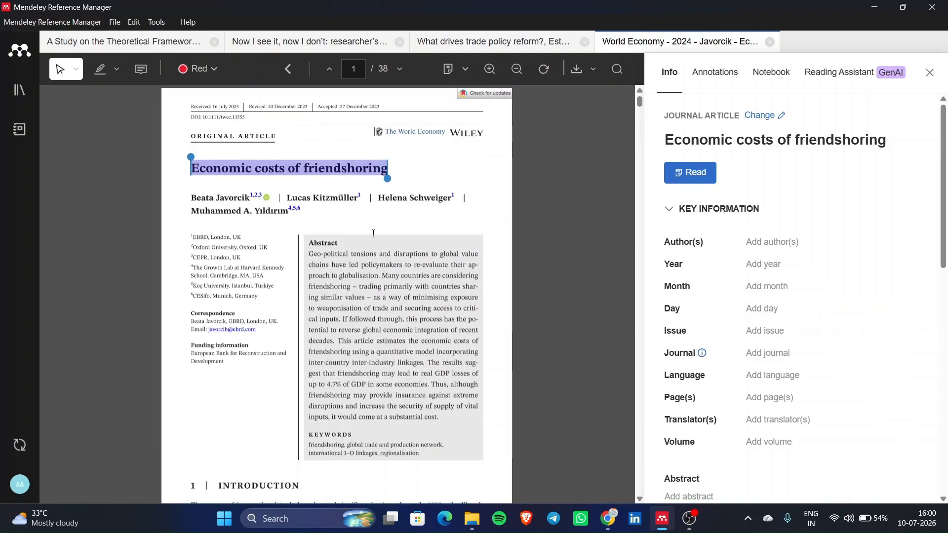
{"action": "key", "text": "ctrl+plus"}
{"action": "key", "text": "ctrl+plus"}
{"action": "key", "text": "ctrl+plus"}
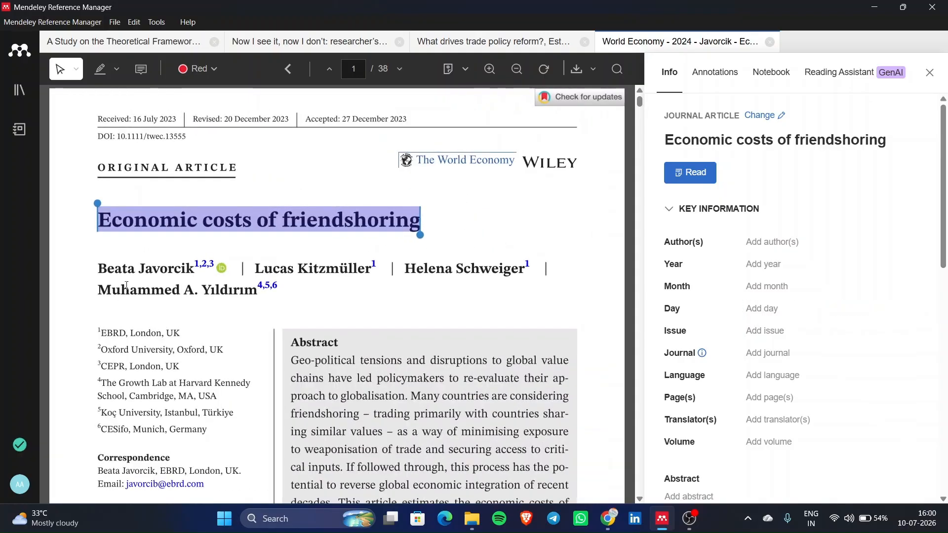
- Add the lead author with the surname copied from the PDF byline and their first name
{"action": "left_click", "coordinate": [772, 242]}
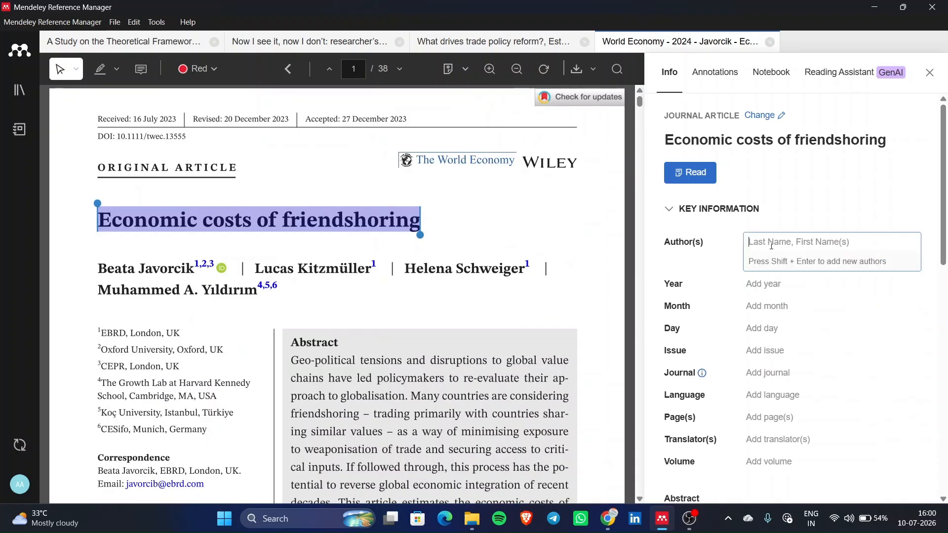
{"action": "left_click_drag", "start_coordinate": [140, 268], "coordinate": [193, 270]}
{"action": "key", "text": "ctrl+c"}
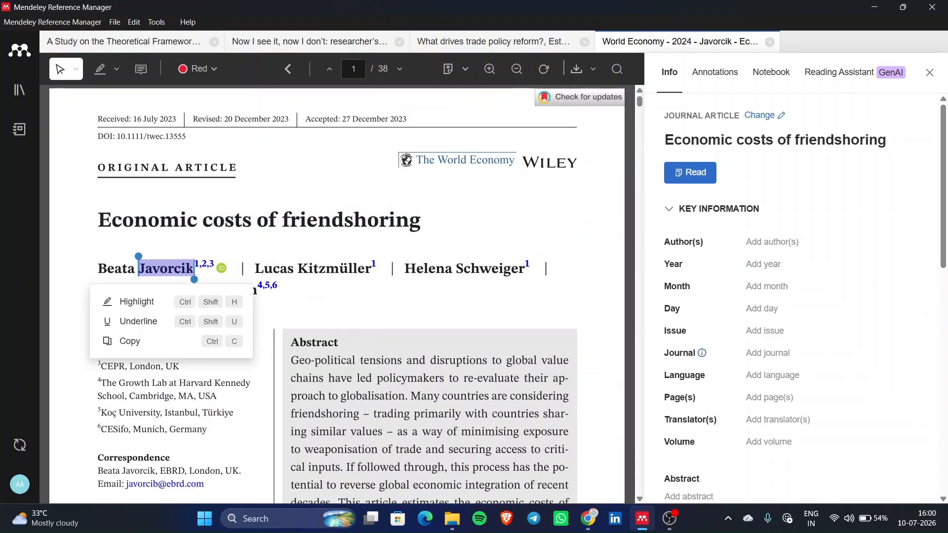
{"action": "left_click", "coordinate": [806, 241]}
{"action": "key", "text": "ctrl+v"}
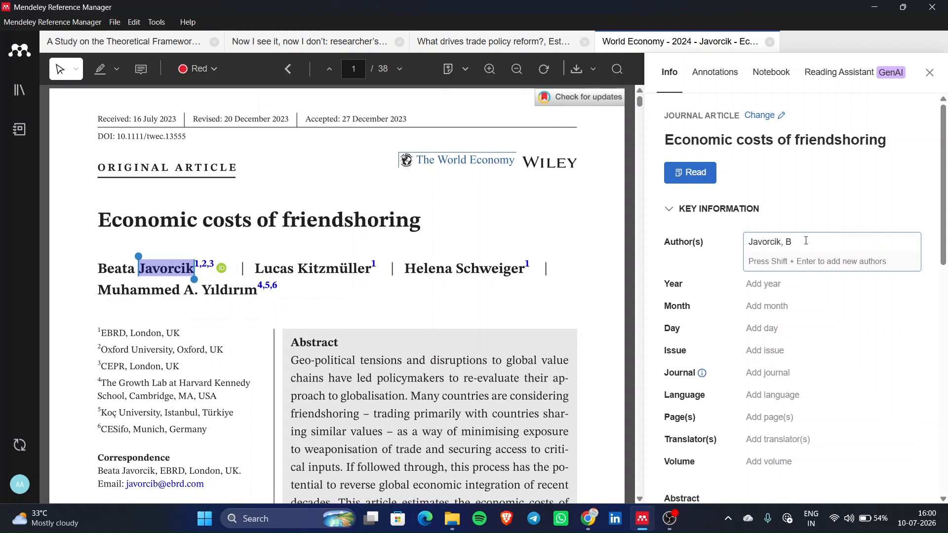
{"action": "type", "text": ", Beata"}
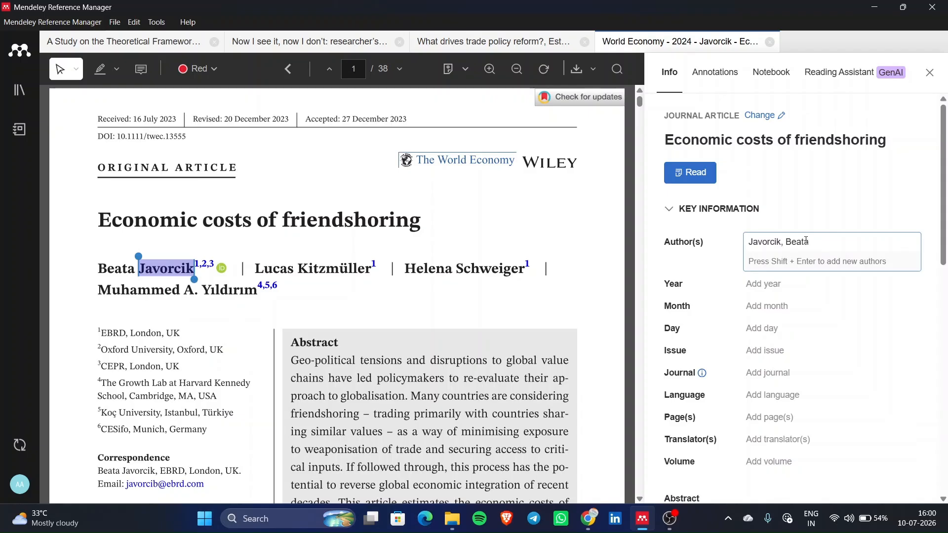
{"action": "key", "text": "shift+Return"}
{"action": "type", "text": "Ki"}
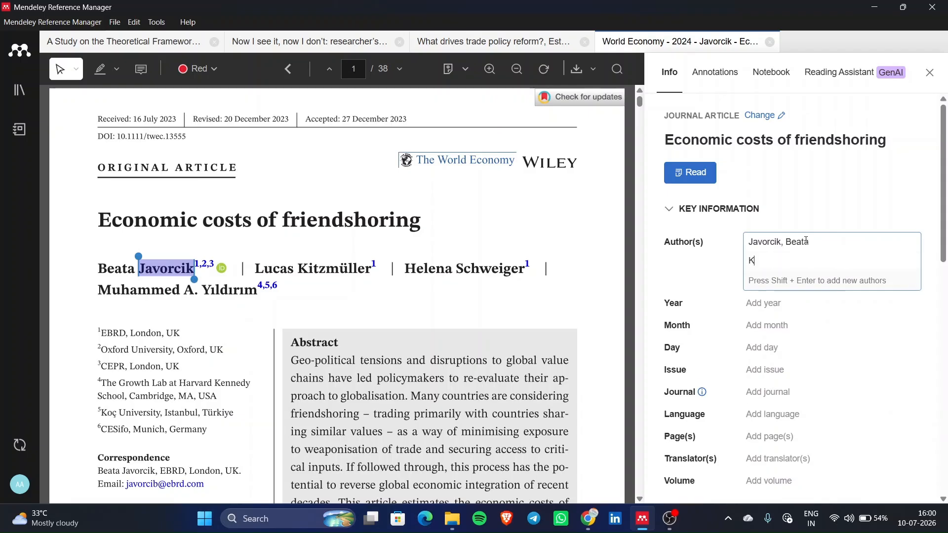
{"action": "key", "text": "BackSpace"}
{"action": "key", "text": "BackSpace"}
{"action": "key", "text": "BackSpace"}
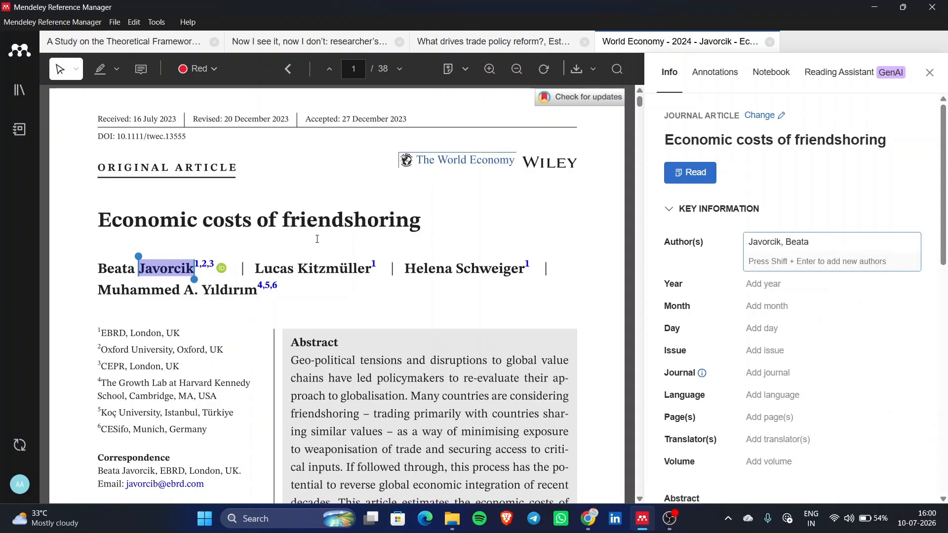
- Add the second author with the surname copied from the PDF and their first name
{"action": "left_click_drag", "start_coordinate": [298, 270], "coordinate": [371, 273]}
{"action": "key", "text": "ctrl+c"}
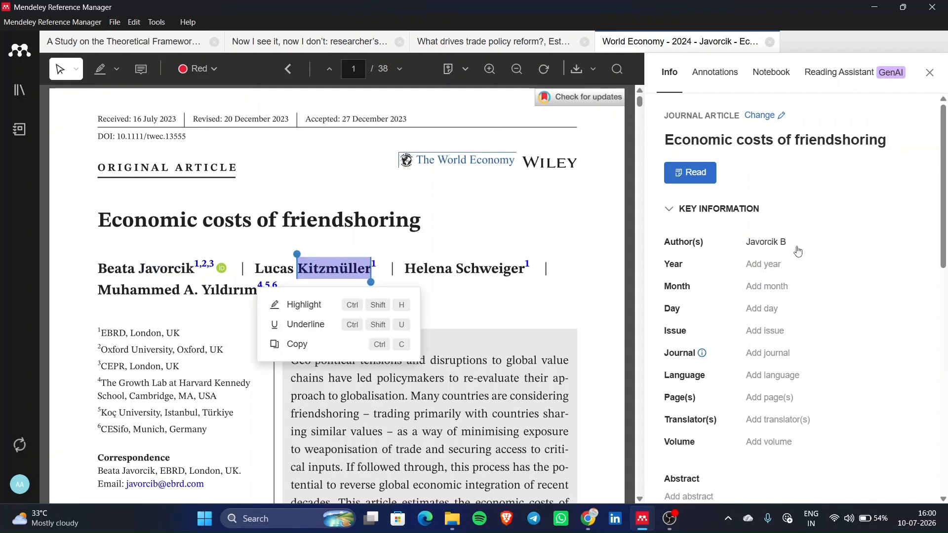
{"action": "left_click", "coordinate": [835, 247]}
{"action": "key", "text": "shift+Return"}
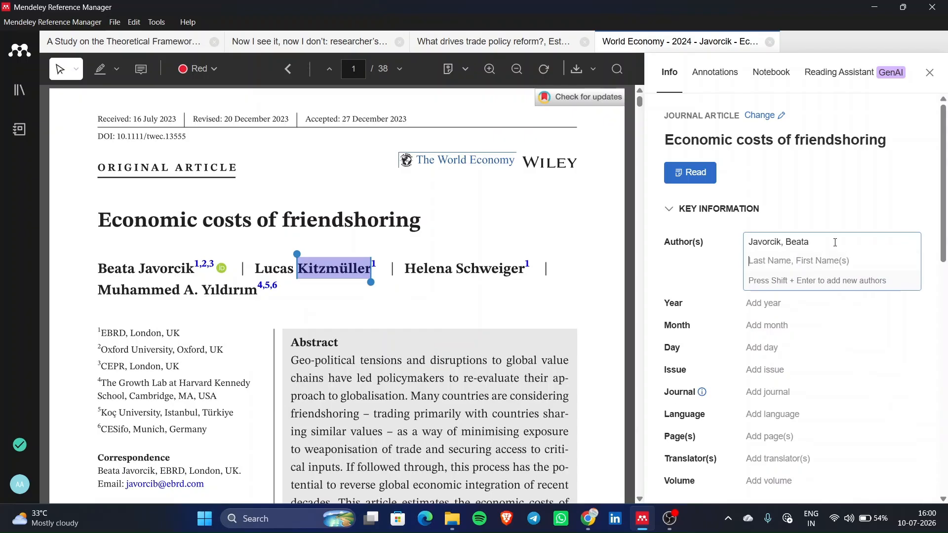
{"action": "key", "text": "ctrl+v"}
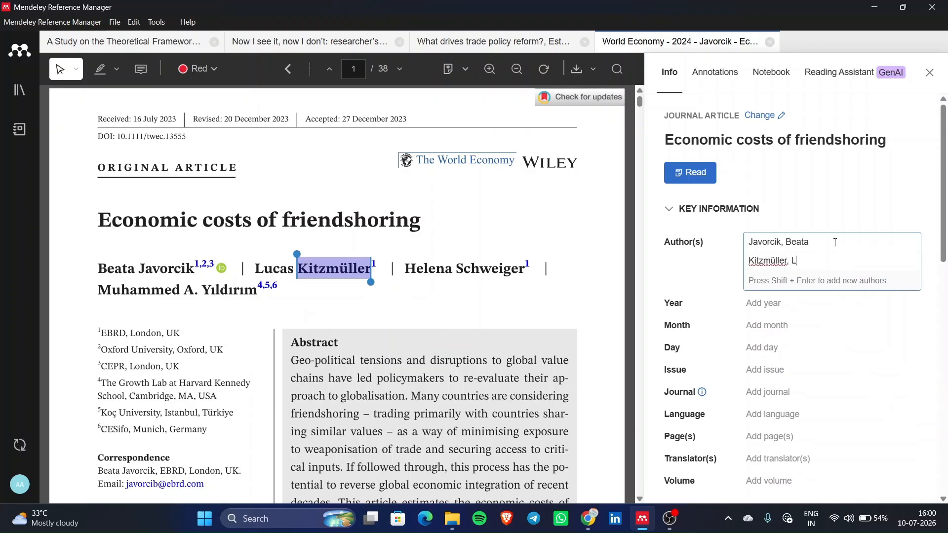
{"action": "type", "text": ", Lucas"}
{"action": "key", "text": "shift+Return"}
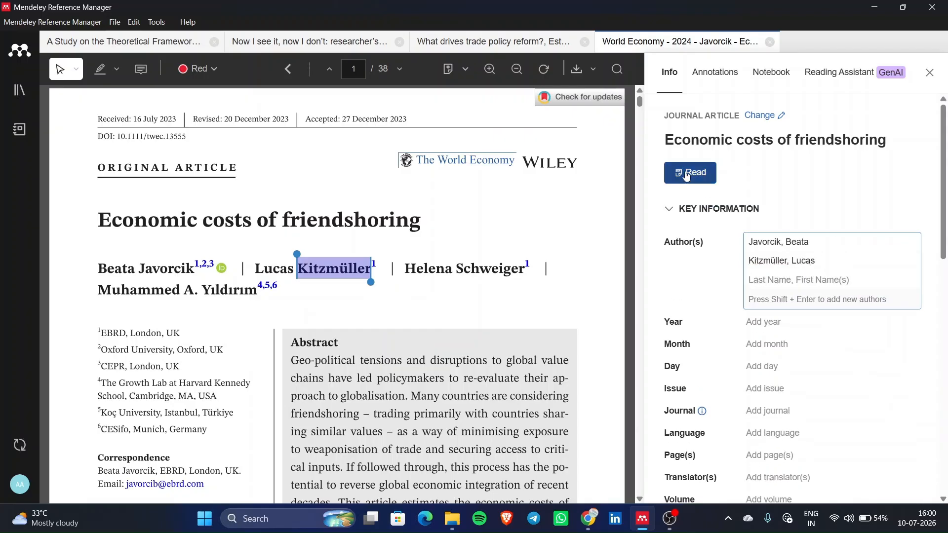
- Add the third author's surname copied from the PDF byline
{"action": "double_click", "coordinate": [458, 269]}
{"action": "key", "text": "ctrl+c"}
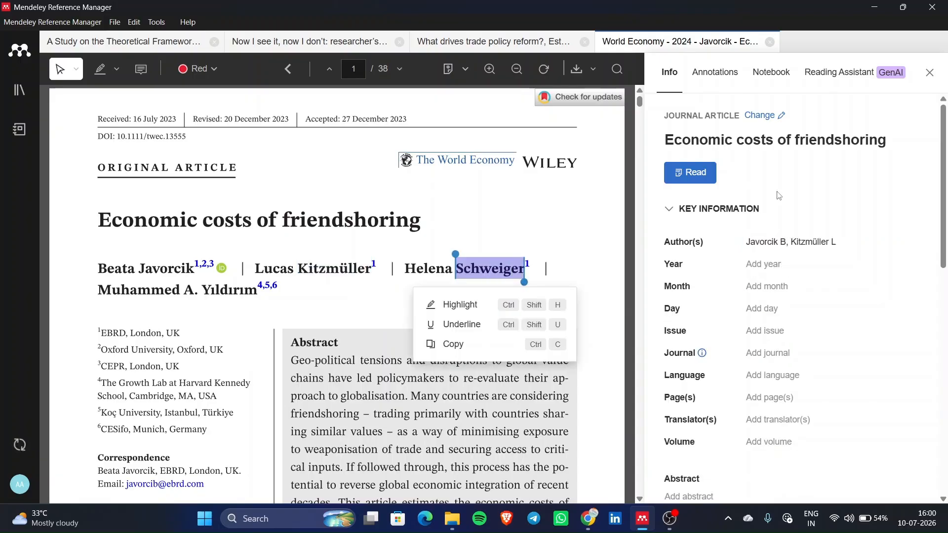
{"action": "left_click", "coordinate": [888, 241]}
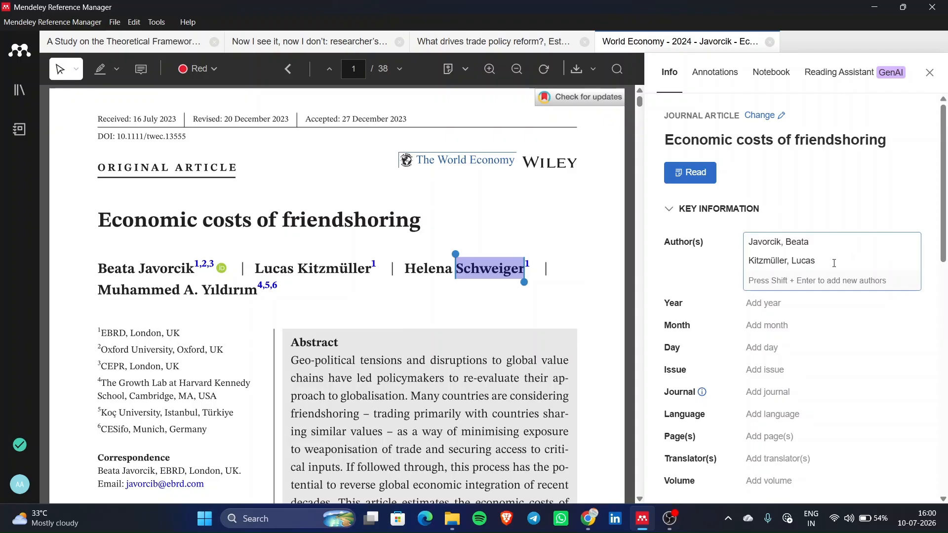
{"action": "left_click", "coordinate": [830, 265]}
{"action": "key", "text": "shift+Return"}
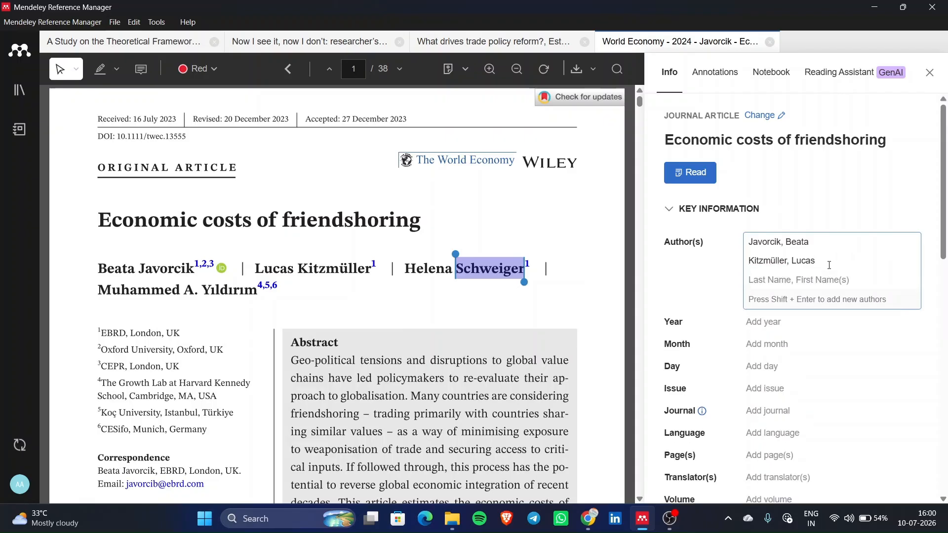
{"action": "key", "text": "ctrl+v"}
{"action": "key", "text": "shift+Return"}
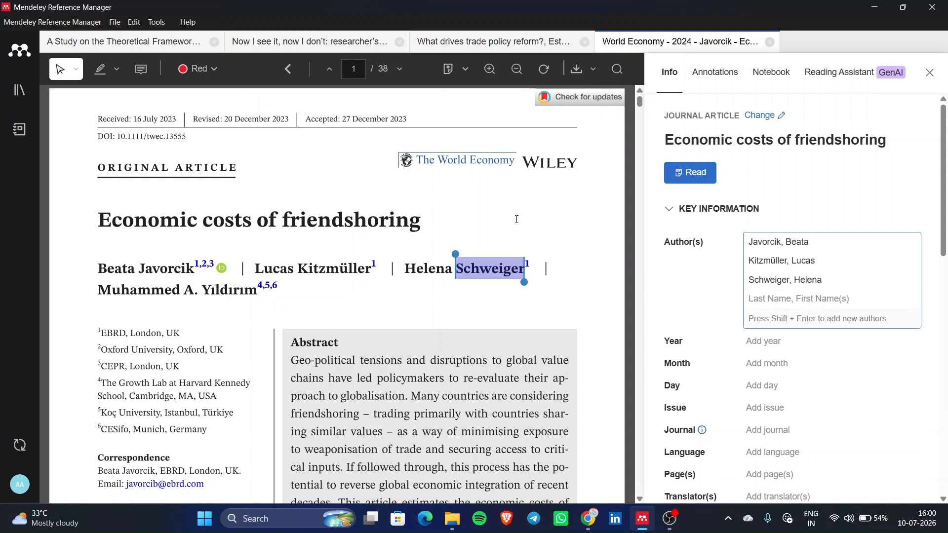
- Add the fourth author with surname and first name, then save the author list
{"action": "left_click_drag", "start_coordinate": [173, 291], "coordinate": [259, 294]}
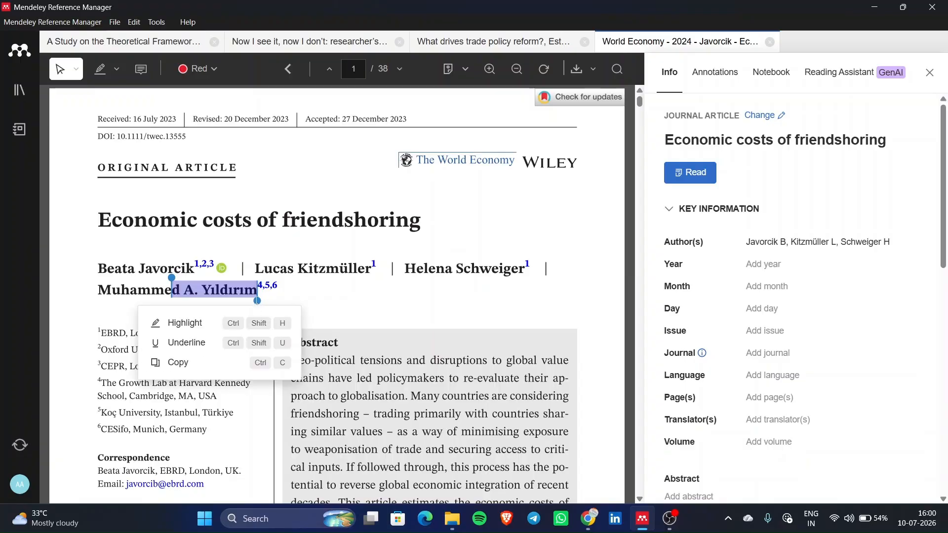
{"action": "left_click", "coordinate": [170, 362]}
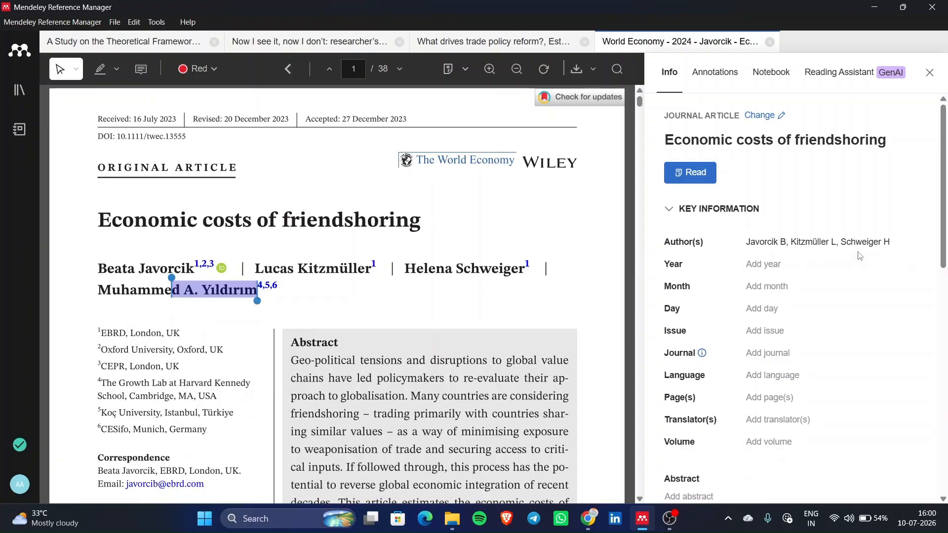
{"action": "left_click", "coordinate": [874, 249]}
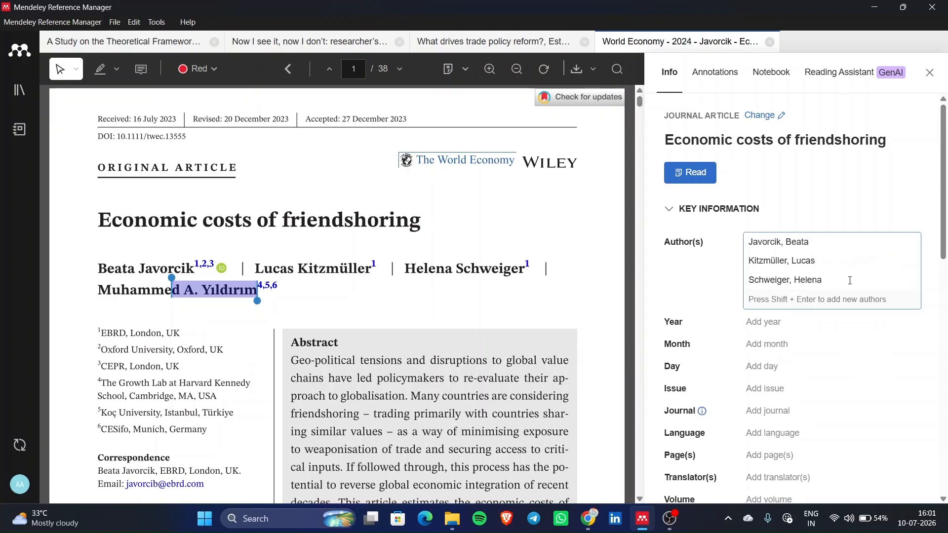
{"action": "key", "text": "shift+Return"}
{"action": "key", "text": "ctrl+v"}
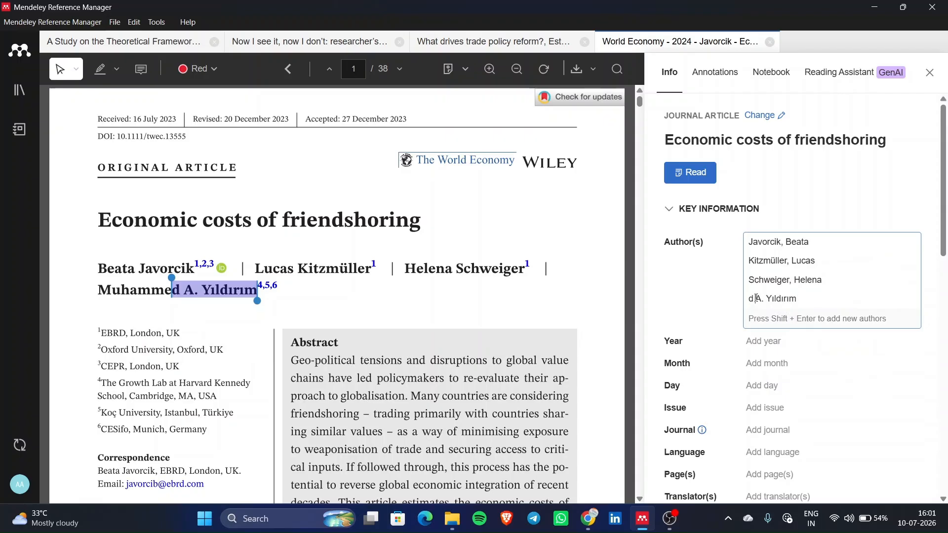
{"action": "key", "text": "BackSpace"}
{"action": "key", "text": "BackSpace"}
{"action": "type", "text": ", Muhamme"}
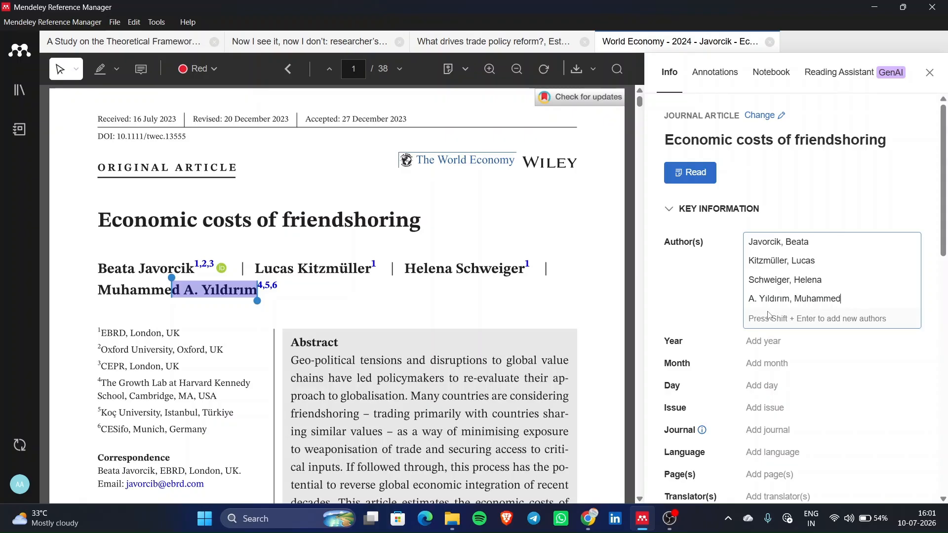
{"action": "type", "text": "d"}
{"action": "left_click", "coordinate": [832, 216]}
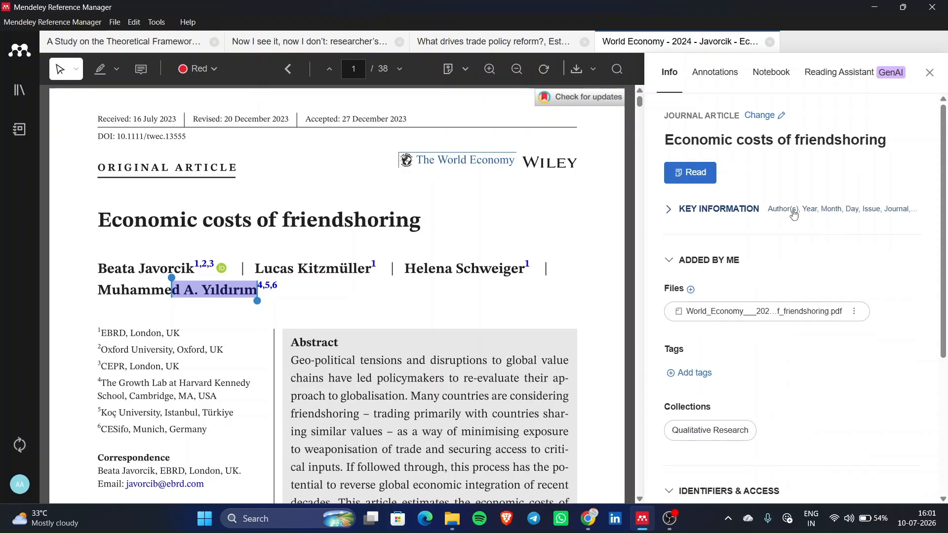
{"action": "left_click", "coordinate": [797, 215]}
- Enter the acceptance date as year 2023, month 12 and day 27
{"action": "left_click", "coordinate": [764, 272]}
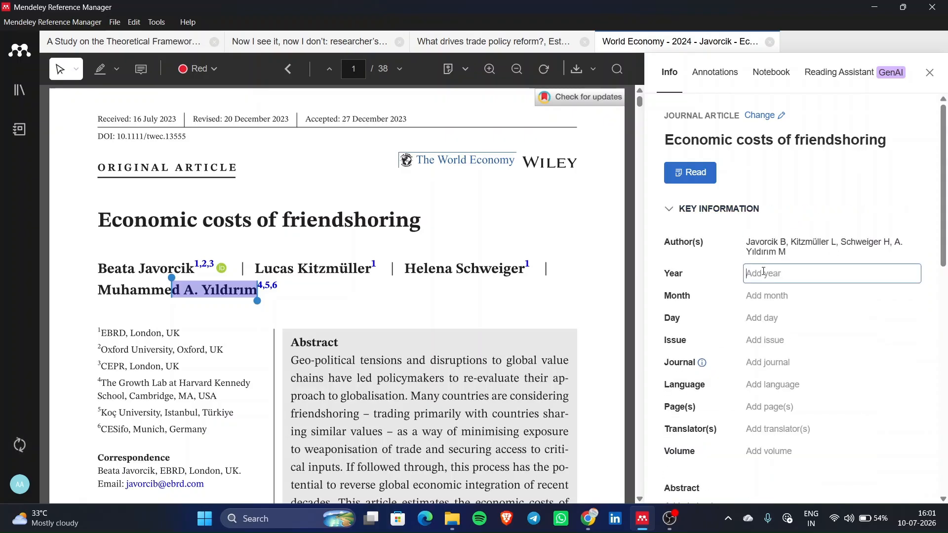
{"action": "left_click_drag", "start_coordinate": [359, 118], "coordinate": [407, 121]}
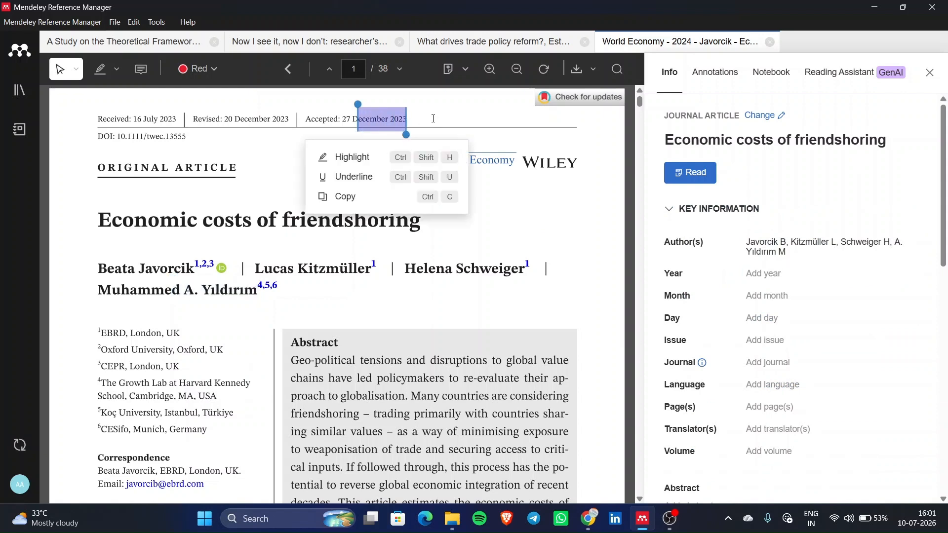
{"action": "left_click", "coordinate": [796, 274]}
{"action": "type", "text": "2023"}
{"action": "left_click", "coordinate": [761, 291]}
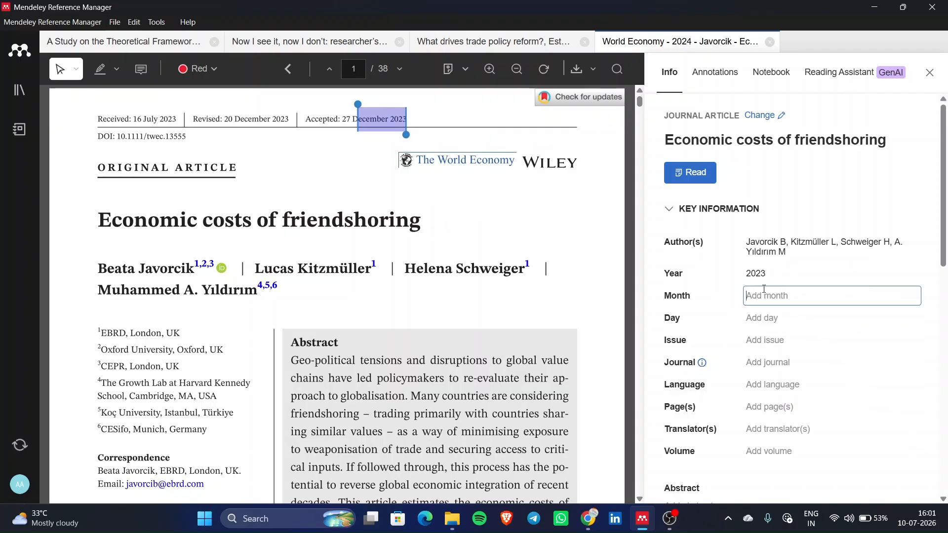
{"action": "type", "text": "12"}
{"action": "left_click", "coordinate": [766, 319]}
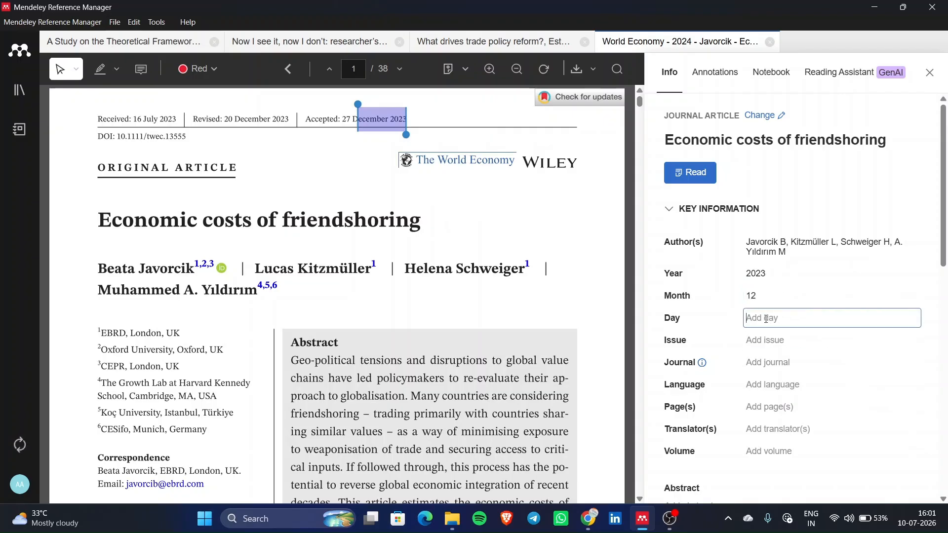
{"action": "type", "text": "27"}
{"action": "left_click", "coordinate": [762, 342]}
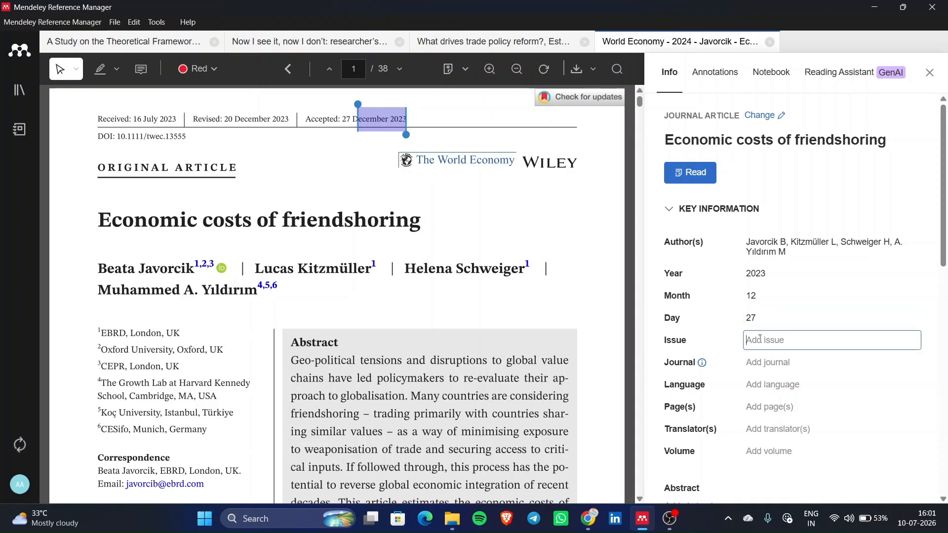
- Scroll through the friendshoring paper's reference list in the reader
{"action": "scroll", "coordinate": [317, 356], "scroll_direction": "down", "scroll_amount": 7}
{"action": "scroll", "coordinate": [317, 355], "scroll_direction": "down", "scroll_amount": 5}
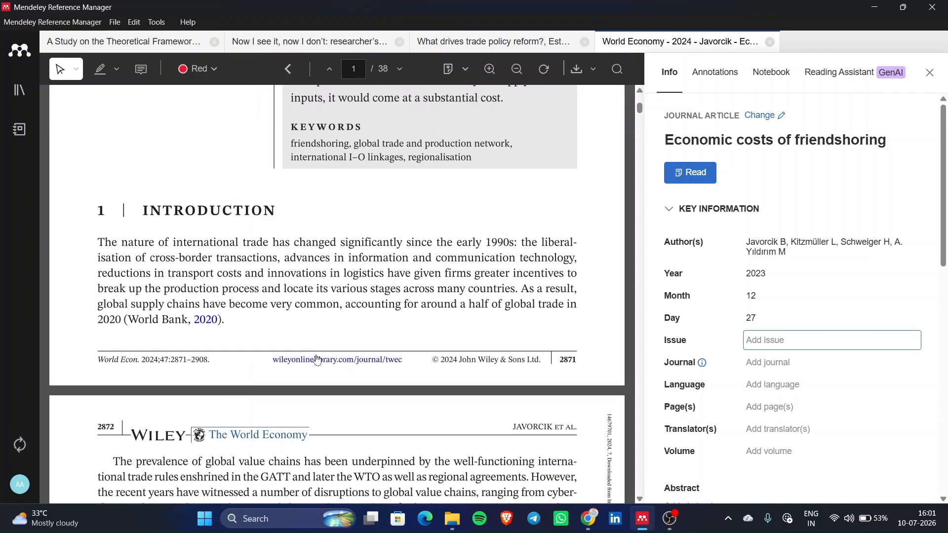
{"action": "scroll", "coordinate": [179, 356], "scroll_direction": "up", "scroll_amount": 2}
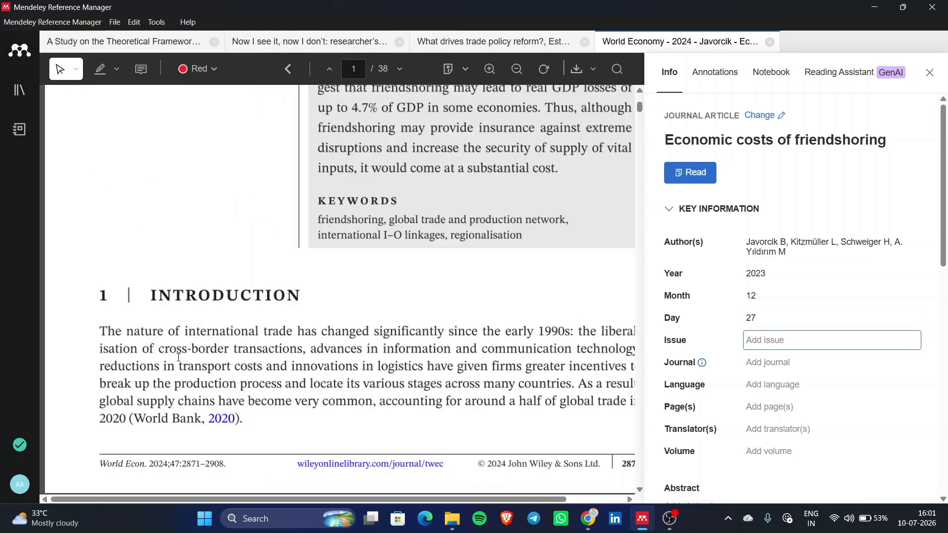
{"action": "scroll", "coordinate": [178, 356], "scroll_direction": "down", "scroll_amount": 4}
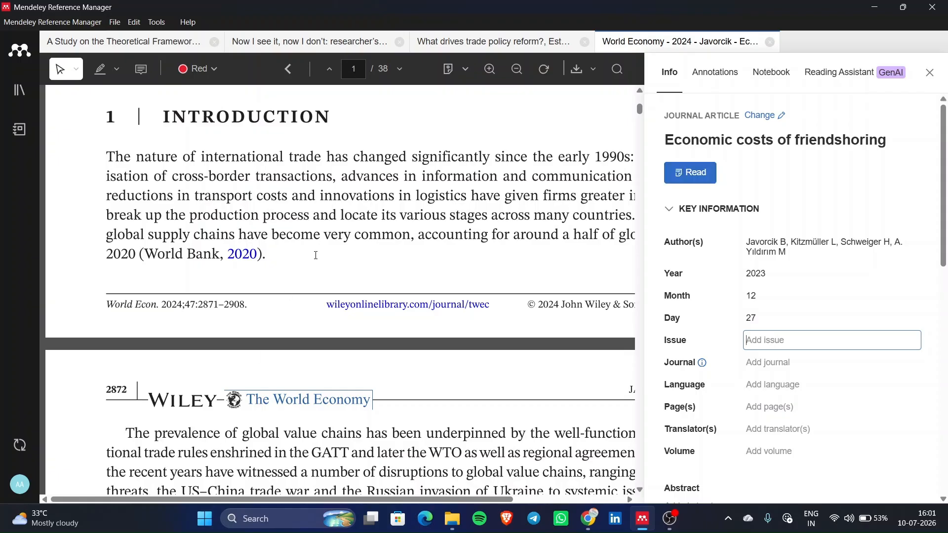
{"action": "scroll", "coordinate": [326, 271], "scroll_direction": "down", "scroll_amount": 20}
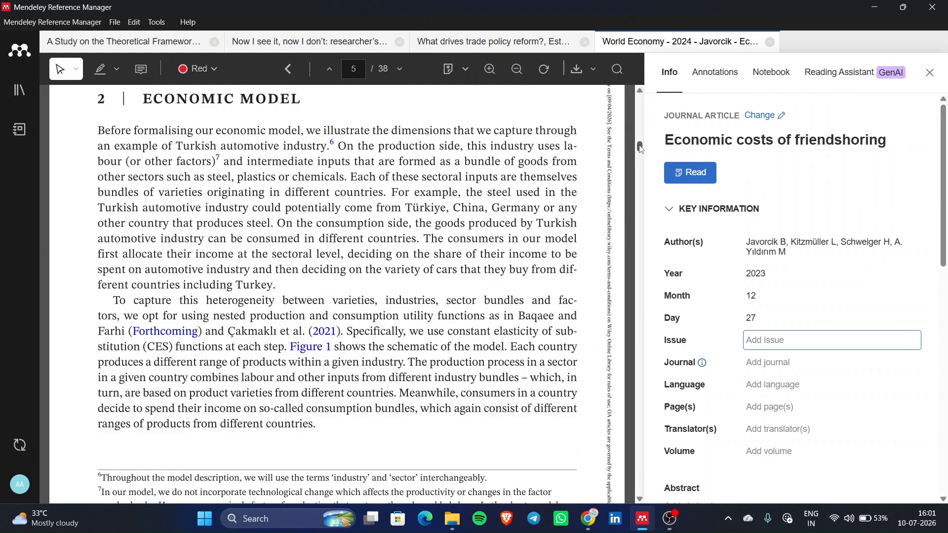
{"action": "left_click_drag", "start_coordinate": [639, 147], "coordinate": [619, 508]}
{"action": "scroll", "coordinate": [319, 348], "scroll_direction": "up", "scroll_amount": 15}
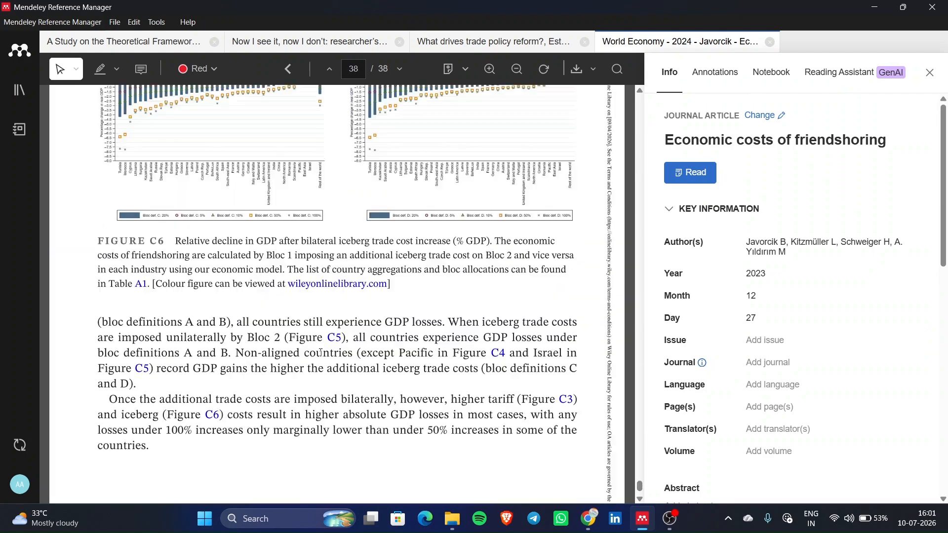
{"action": "scroll", "coordinate": [321, 354], "scroll_direction": "up", "scroll_amount": 20}
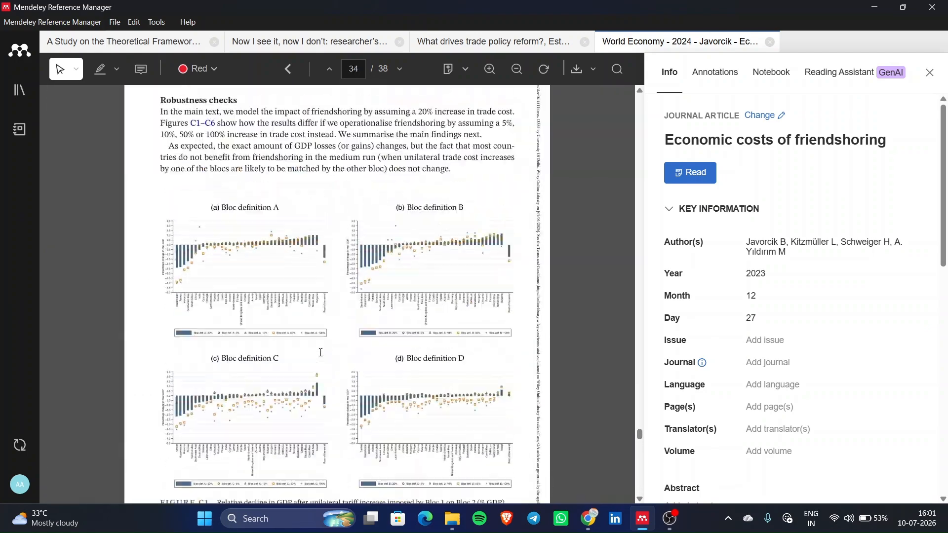
{"action": "scroll", "coordinate": [321, 352], "scroll_direction": "down", "scroll_amount": 10}
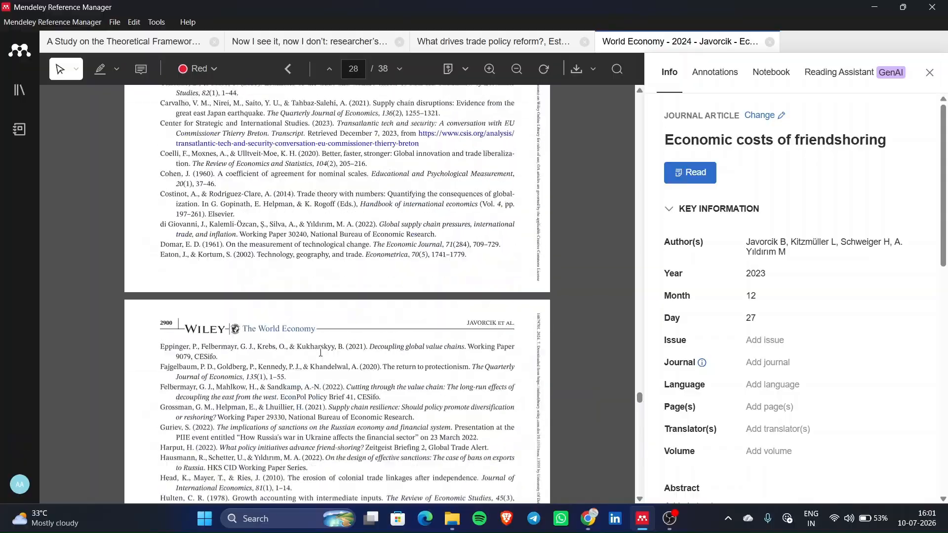
{"action": "scroll", "coordinate": [320, 353], "scroll_direction": "up", "scroll_amount": 3}
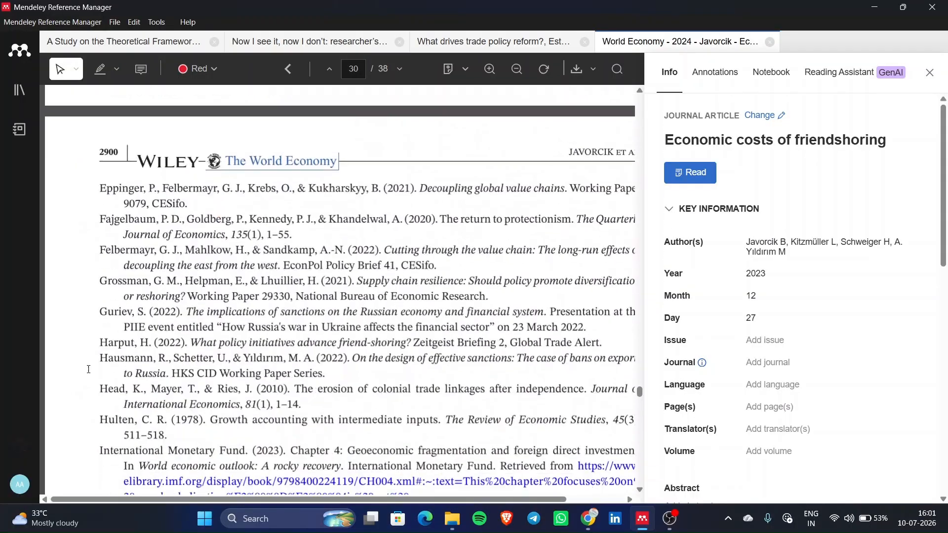
{"action": "scroll", "coordinate": [104, 376], "scroll_direction": "down", "scroll_amount": 3}
- Open the CSIS transatlantic tech reference link, then close the browser to return to the paper
{"action": "left_click_drag", "start_coordinate": [105, 377], "coordinate": [309, 372]}
{"action": "scroll", "coordinate": [157, 207], "scroll_direction": "up", "scroll_amount": 15}
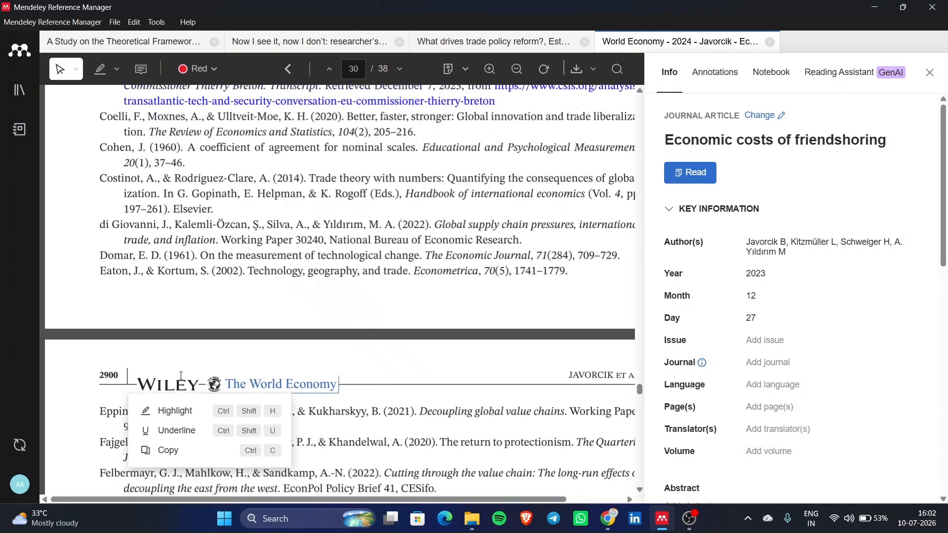
{"action": "left_click", "coordinate": [158, 209]}
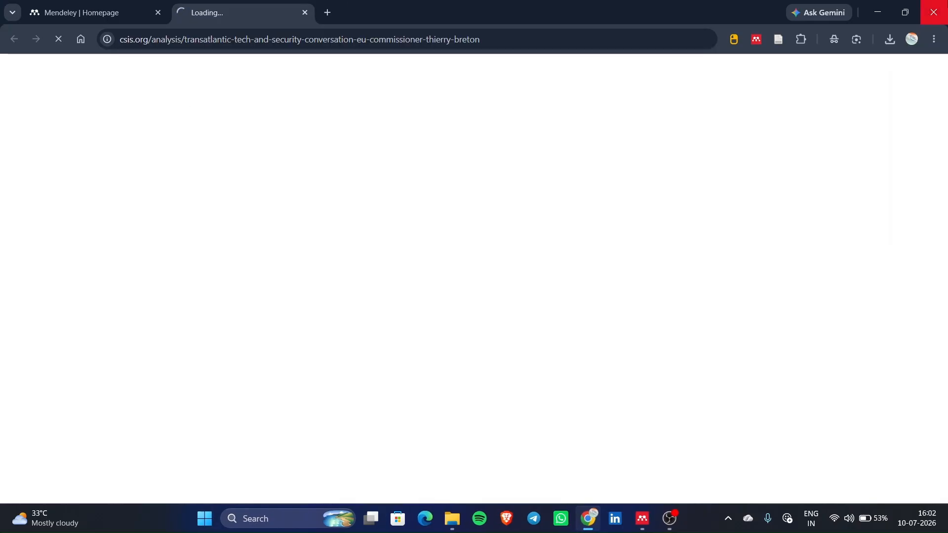
{"action": "left_click", "coordinate": [933, 12]}
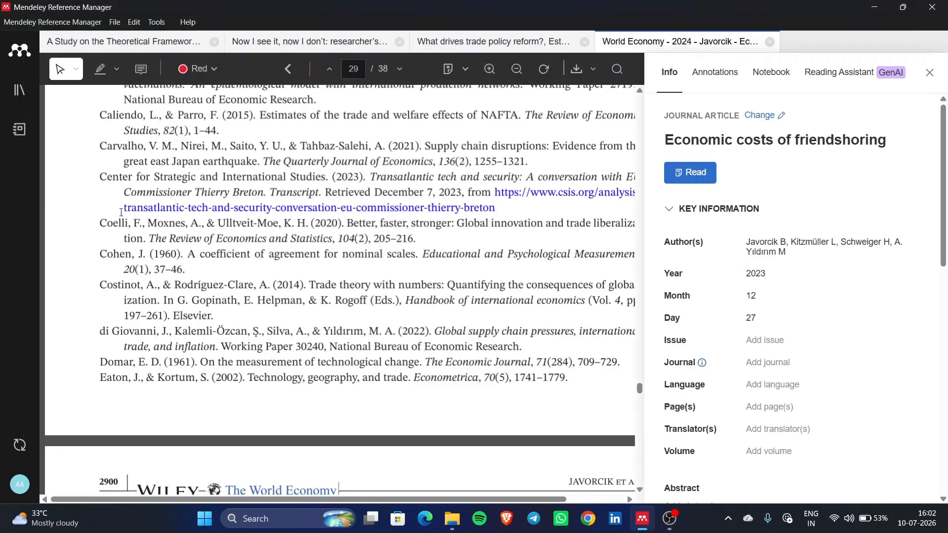
- Select parts of the Carvalho and Bonadio entries in the paper's reference list
{"action": "scroll", "coordinate": [116, 167], "scroll_direction": "up", "scroll_amount": 1}
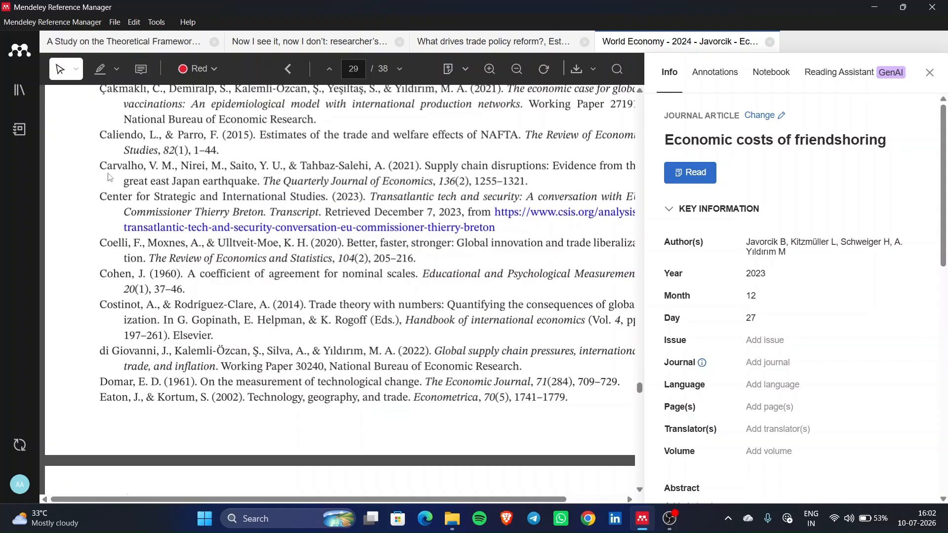
{"action": "left_click_drag", "start_coordinate": [106, 170], "coordinate": [413, 166]}
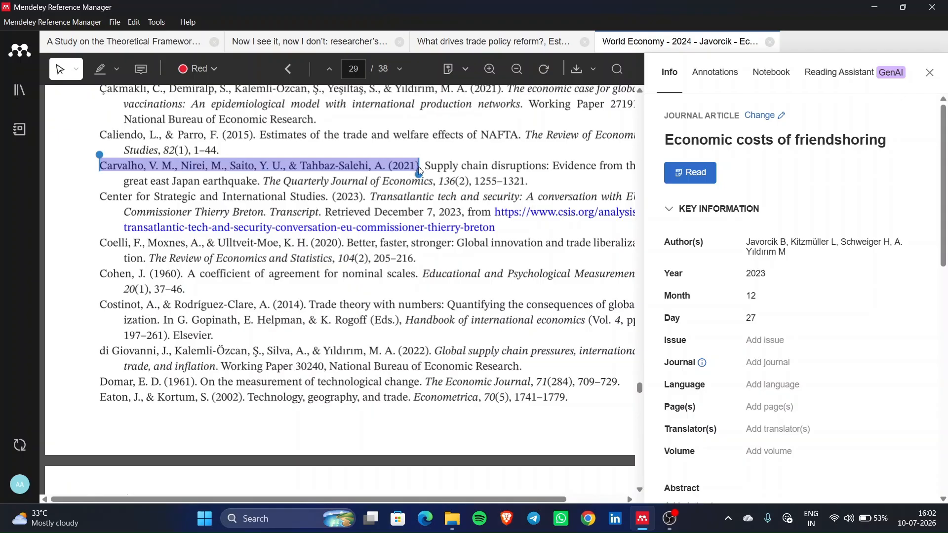
{"action": "left_click_drag", "start_coordinate": [430, 166], "coordinate": [433, 181]}
{"action": "scroll", "coordinate": [433, 180], "scroll_direction": "right", "scroll_amount": 2}
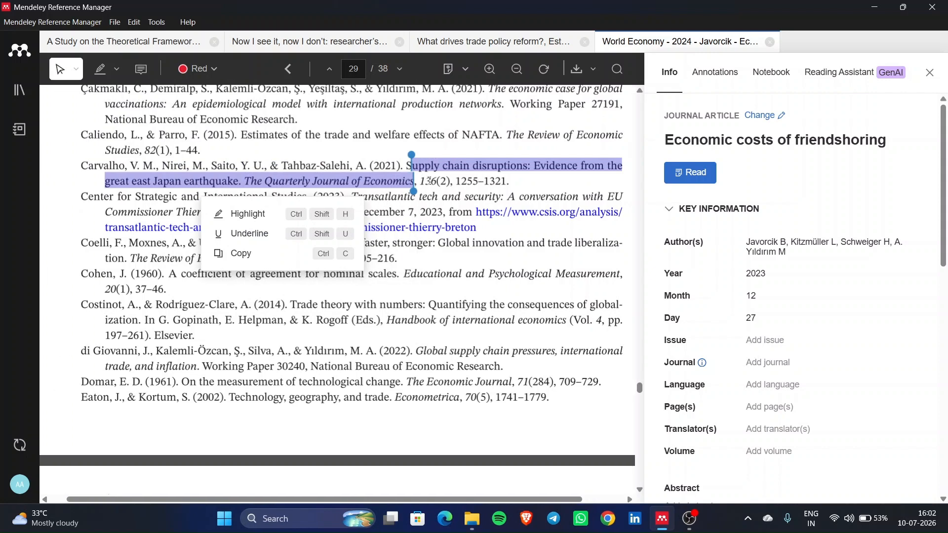
{"action": "left_click_drag", "start_coordinate": [424, 183], "coordinate": [427, 188]}
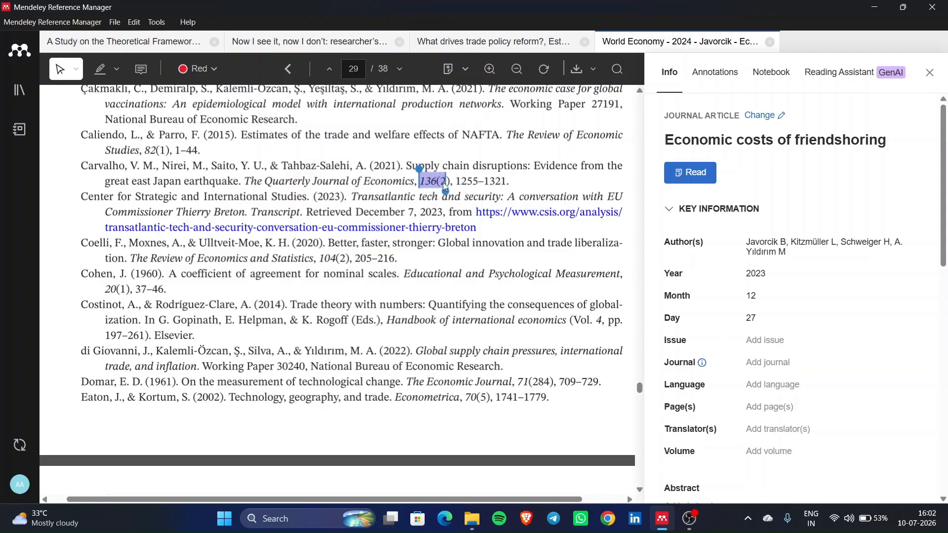
{"action": "left_click_drag", "start_coordinate": [446, 186], "coordinate": [504, 170]}
{"action": "scroll", "coordinate": [506, 172], "scroll_direction": "up", "scroll_amount": 1}
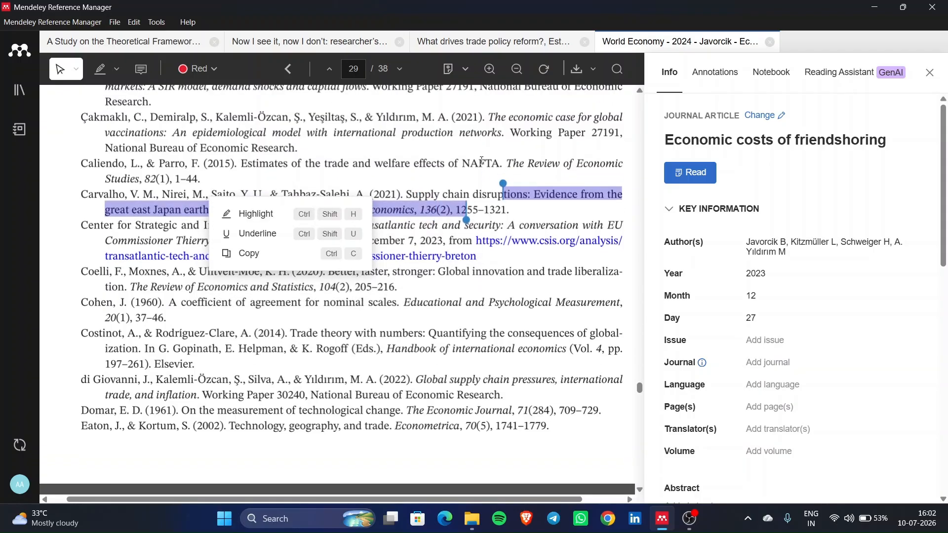
{"action": "scroll", "coordinate": [423, 144], "scroll_direction": "up", "scroll_amount": 2}
{"action": "left_click", "coordinate": [481, 178]}
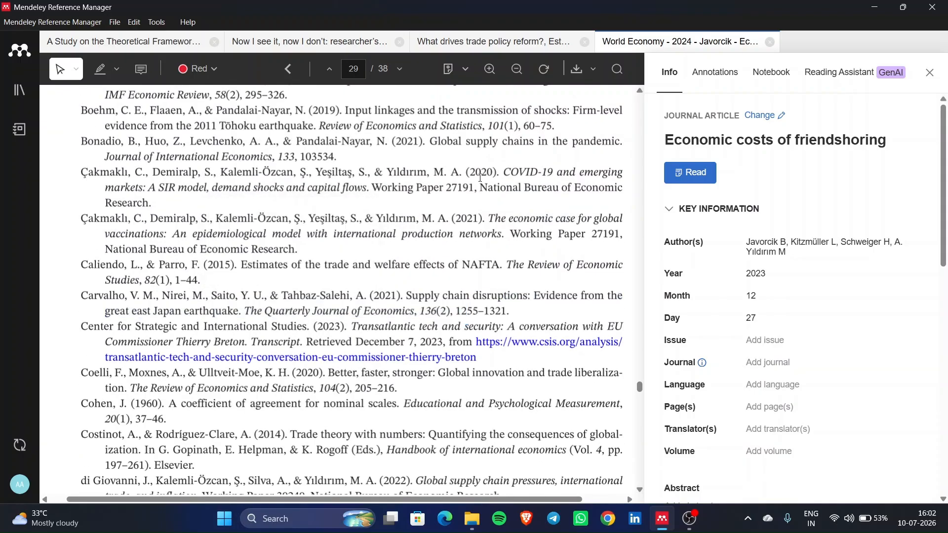
{"action": "scroll", "coordinate": [307, 124], "scroll_direction": "up", "scroll_amount": 1}
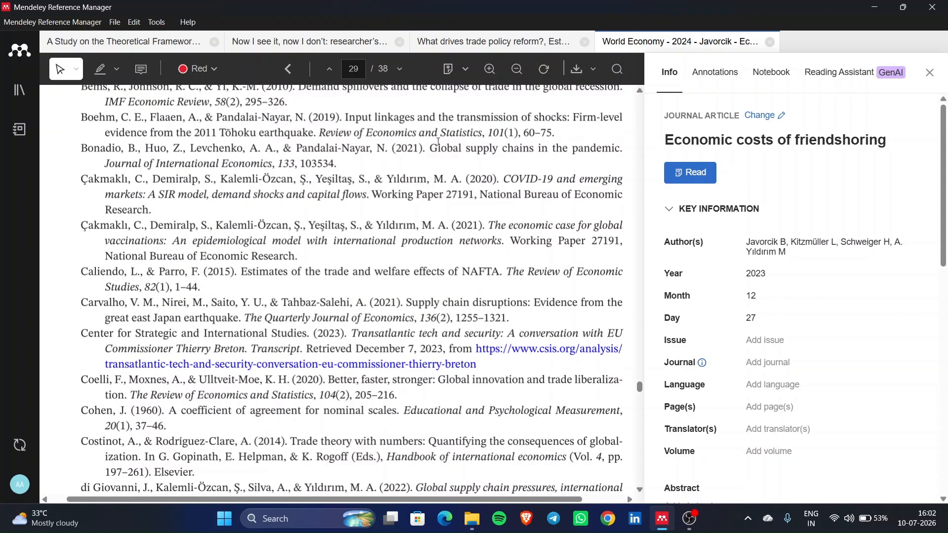
{"action": "left_click_drag", "start_coordinate": [438, 142], "coordinate": [338, 162]}
{"action": "scroll", "coordinate": [413, 159], "scroll_direction": "up", "scroll_amount": 2}
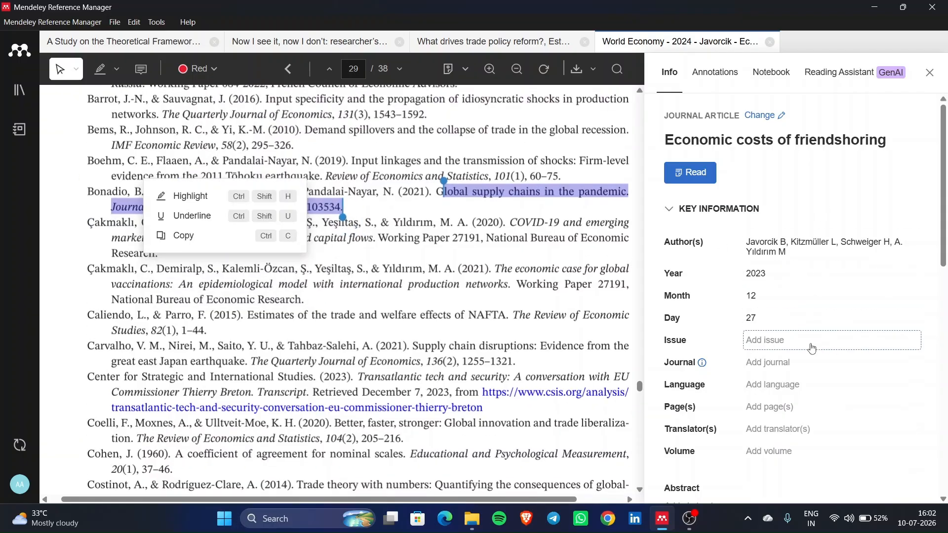
- Scroll the PDF back to the first pages and the Introduction footer citation
{"action": "left_click", "coordinate": [800, 345]}
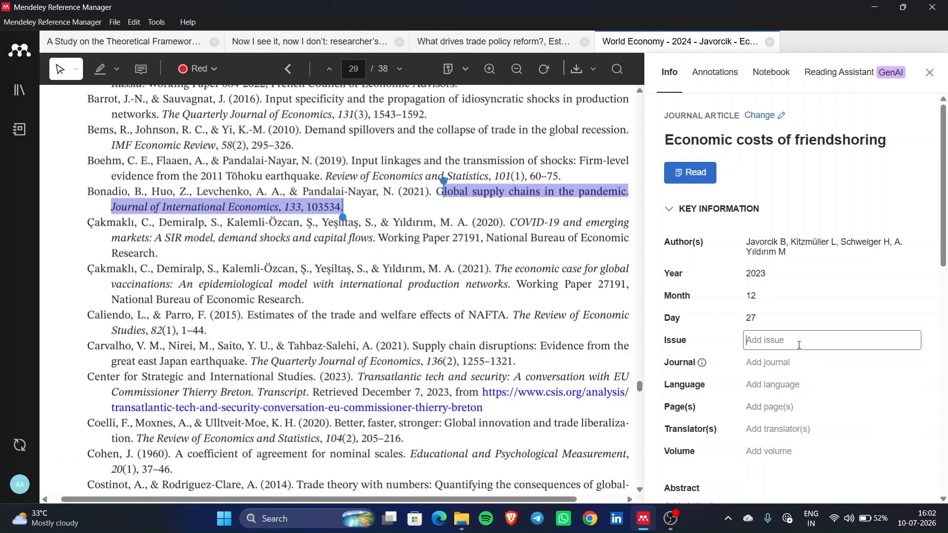
{"action": "scroll", "coordinate": [429, 256], "scroll_direction": "up", "scroll_amount": 10}
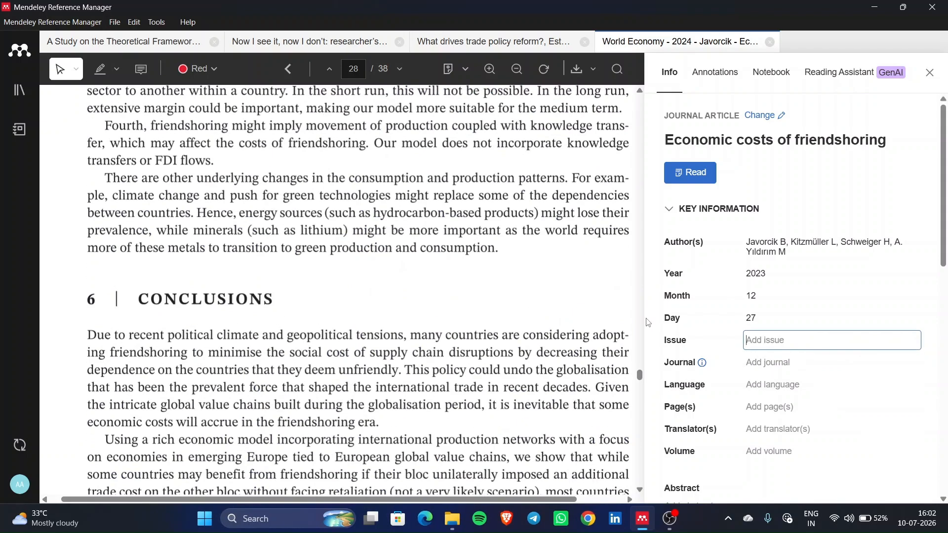
{"action": "left_click_drag", "start_coordinate": [640, 377], "coordinate": [639, 69]}
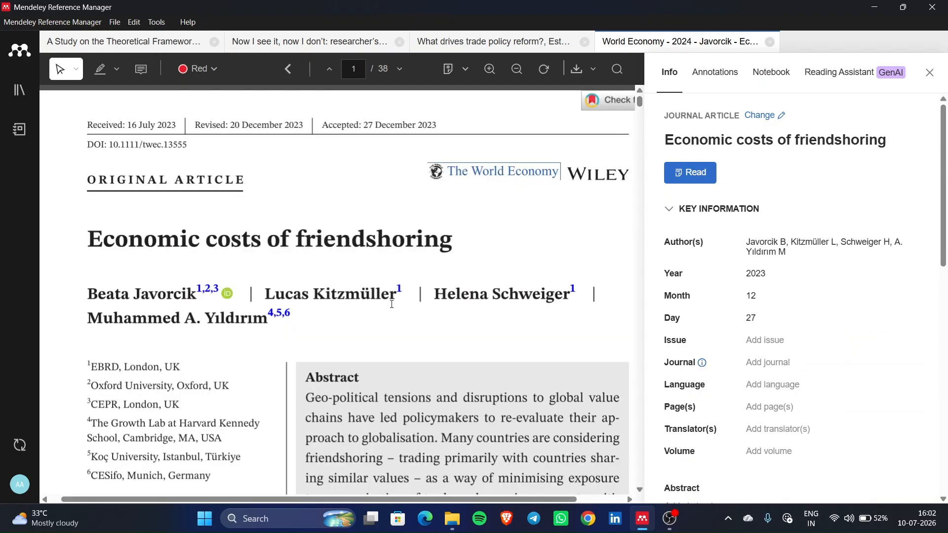
{"action": "scroll", "coordinate": [392, 305], "scroll_direction": "down", "scroll_amount": 10}
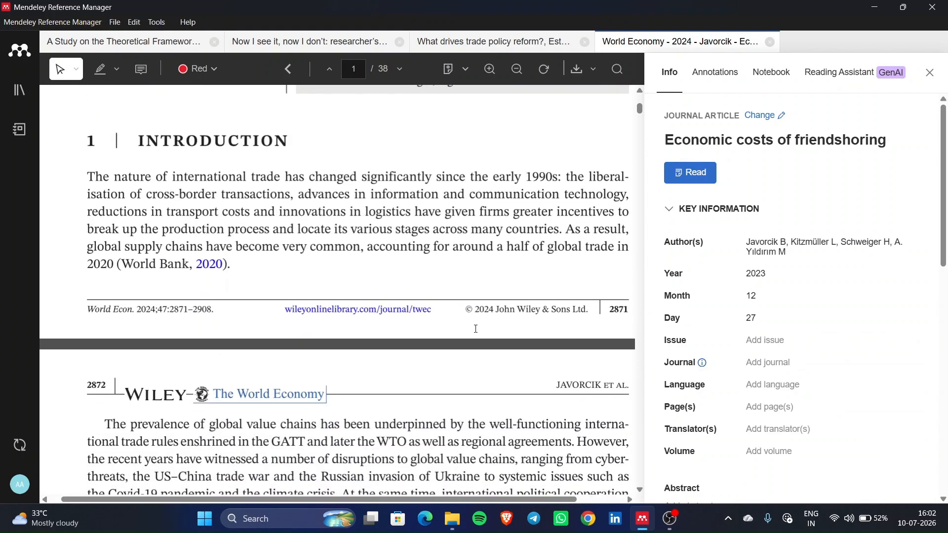
{"action": "scroll", "coordinate": [125, 315], "scroll_direction": "left", "scroll_amount": 1}
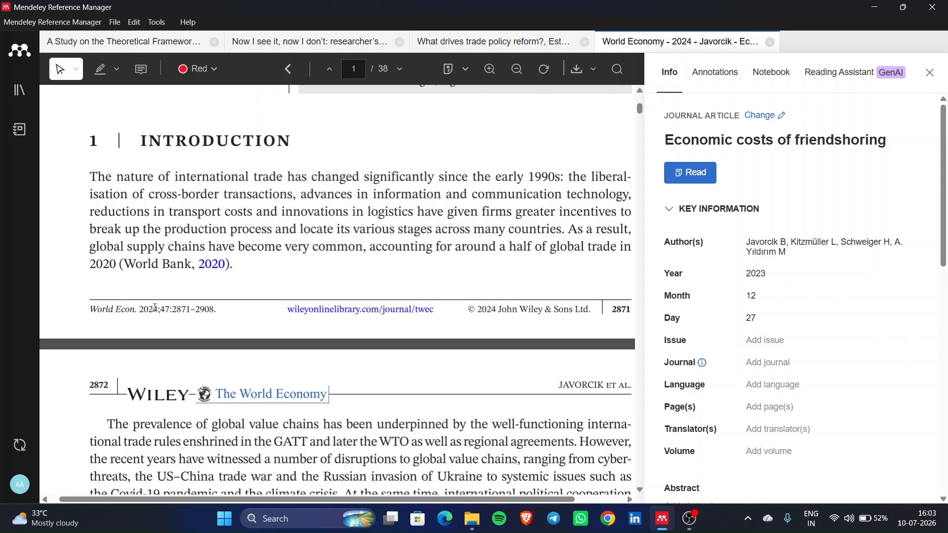
- Set Volume to 47 and Pages to 2871–908 from the footer citation
{"action": "mouse_move", "coordinate": [170, 312]}
{"action": "left_mouse_down"}
{"action": "mouse_move", "coordinate": [161, 310]}
{"action": "mouse_move", "coordinate": [172, 311]}
{"action": "left_mouse_up"}
{"action": "left_click", "coordinate": [178, 309]}
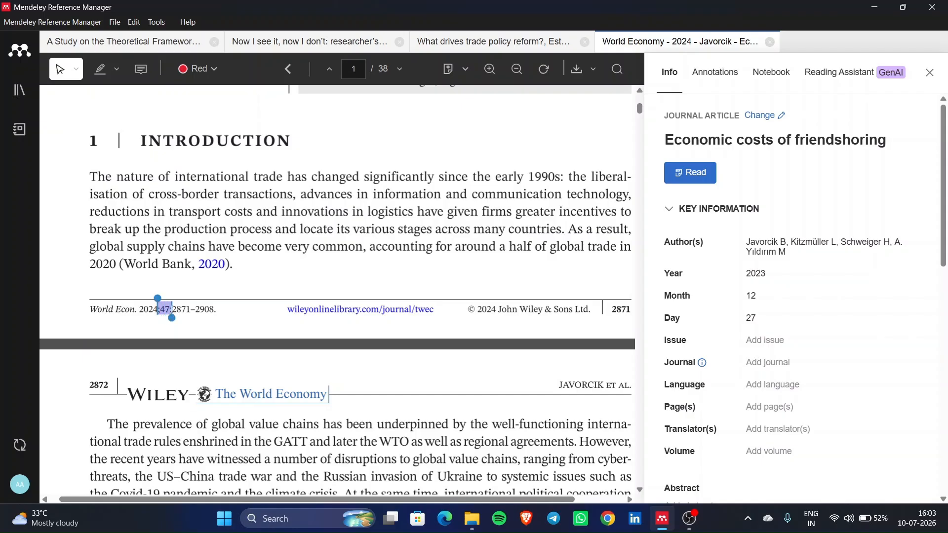
{"action": "left_click", "coordinate": [796, 352]}
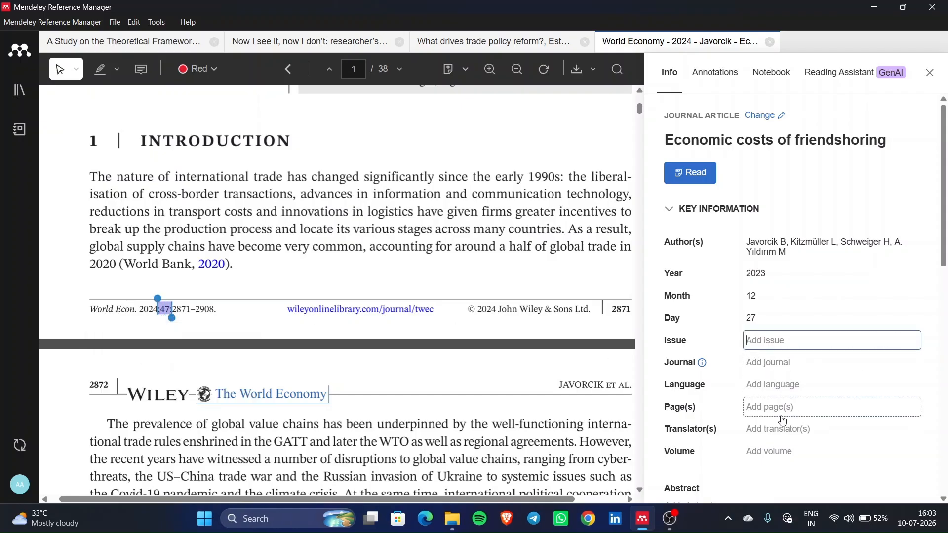
{"action": "left_click", "coordinate": [797, 446]}
{"action": "type", "text": "47"}
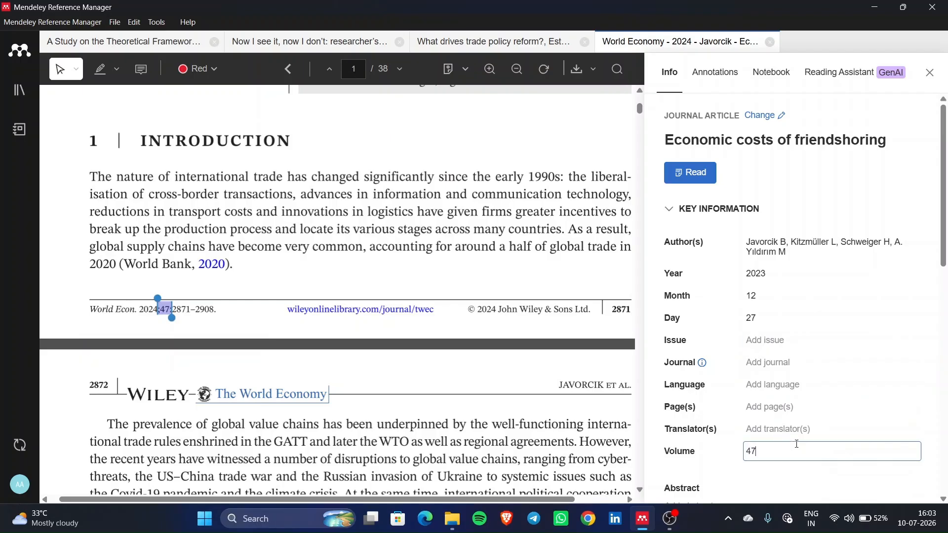
{"action": "left_click", "coordinate": [790, 407]}
{"action": "type", "text": "2871"}
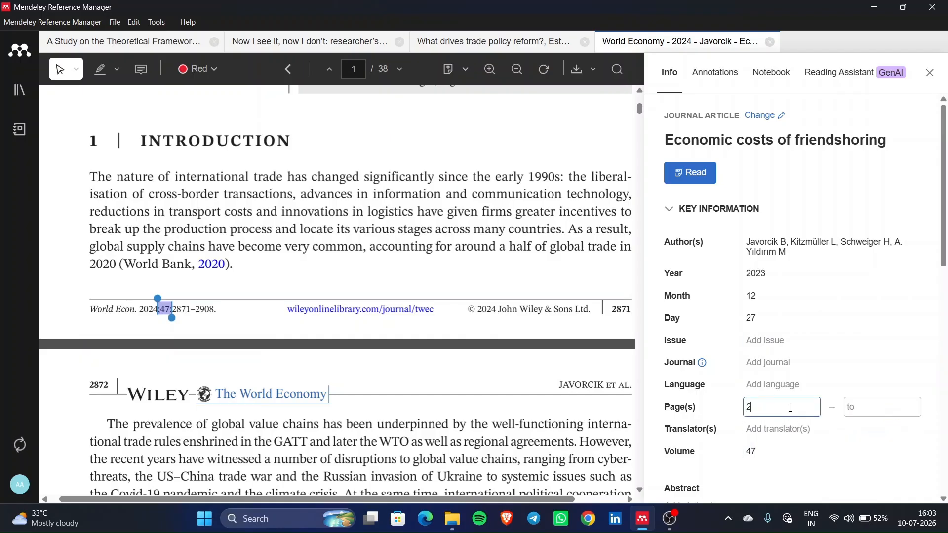
{"action": "left_click", "coordinate": [892, 407]}
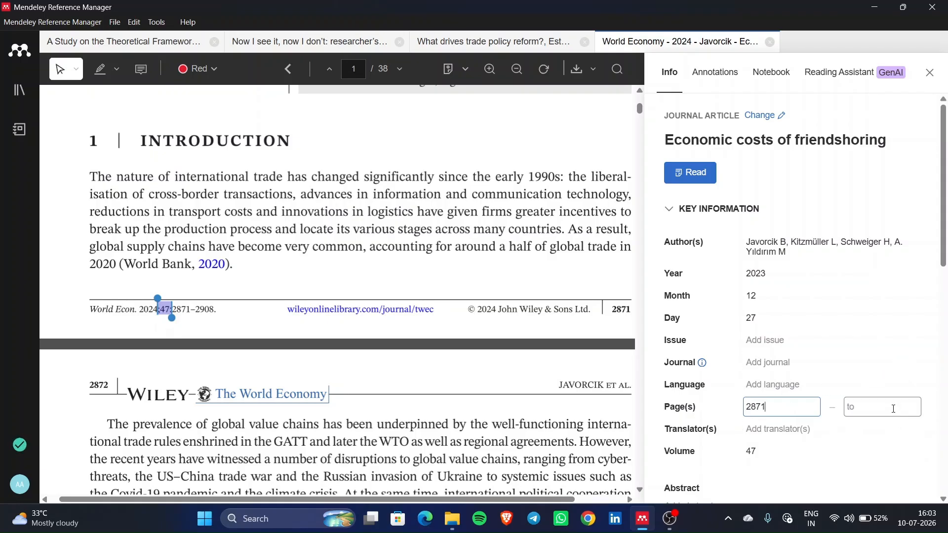
{"action": "type", "text": "908"}
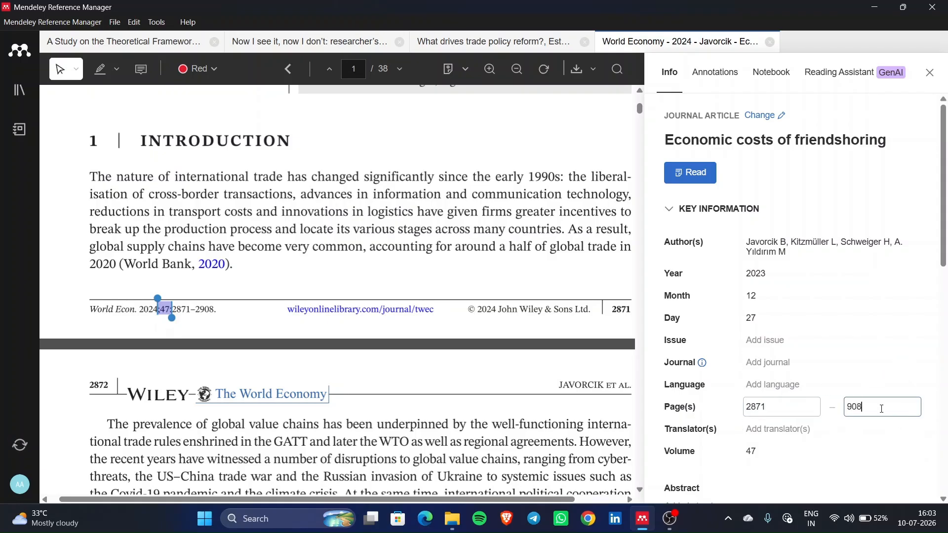
{"action": "left_click", "coordinate": [780, 363]}
- Enter the journal as The World Economy
{"action": "scroll", "coordinate": [218, 254], "scroll_direction": "up", "scroll_amount": 5}
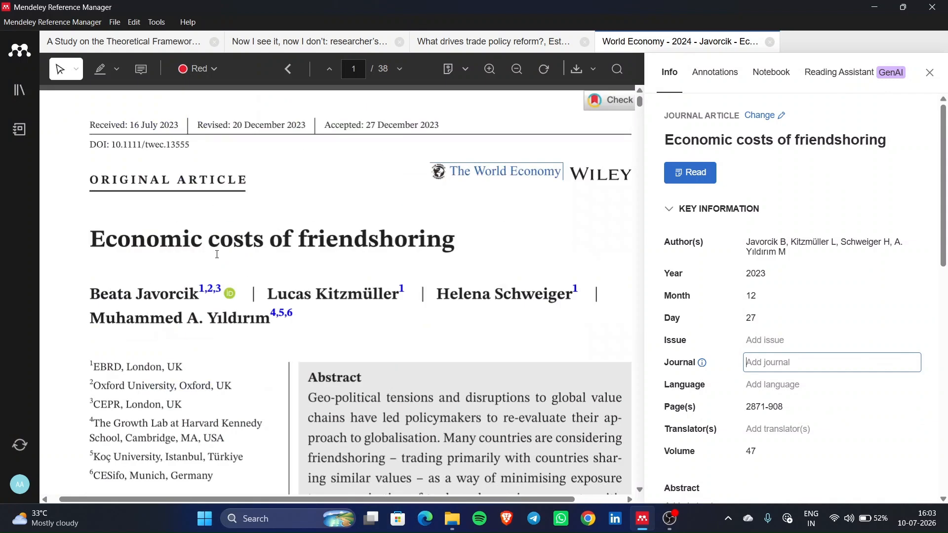
{"action": "scroll", "coordinate": [415, 103], "scroll_direction": "right", "scroll_amount": 2}
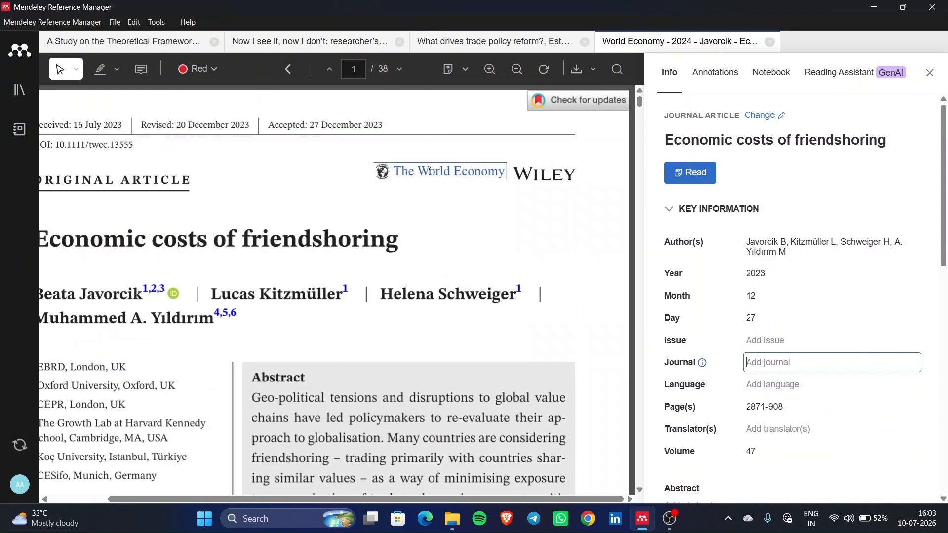
{"action": "type", "text": "The World Economy"}
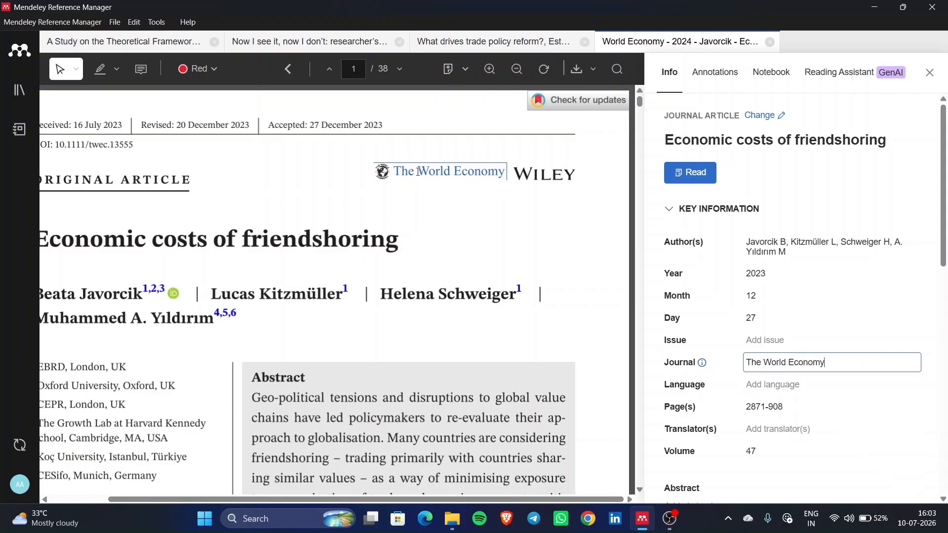
{"action": "left_click", "coordinate": [528, 172]}
{"action": "scroll", "coordinate": [527, 173], "scroll_direction": "left", "scroll_amount": 1}
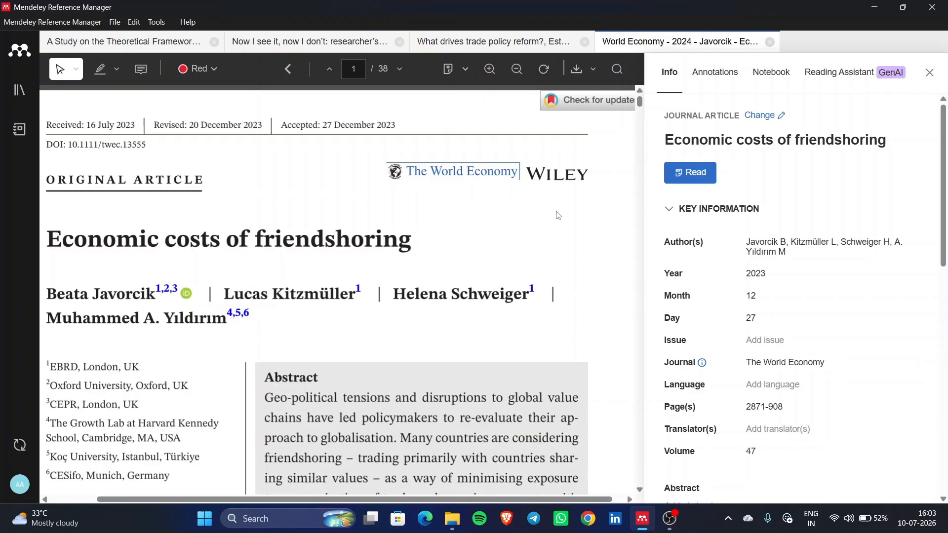
{"action": "scroll", "coordinate": [785, 409], "scroll_direction": "down", "scroll_amount": 2}
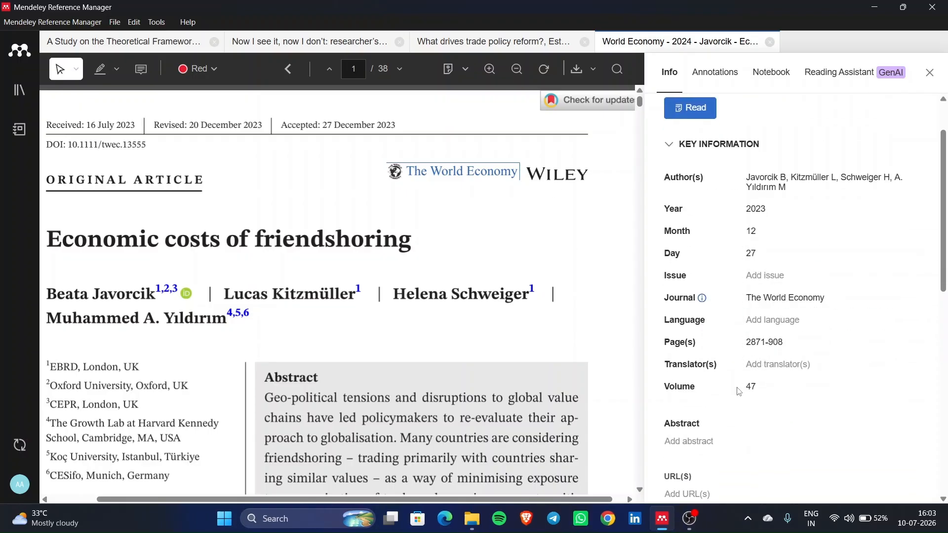
- Paste the DOI 10.1111/twec.13555 from page one into the DOI field
{"action": "scroll", "coordinate": [736, 386], "scroll_direction": "down", "scroll_amount": 3}
{"action": "scroll", "coordinate": [694, 391], "scroll_direction": "down", "scroll_amount": 3}
{"action": "scroll", "coordinate": [694, 391], "scroll_direction": "down", "scroll_amount": 1}
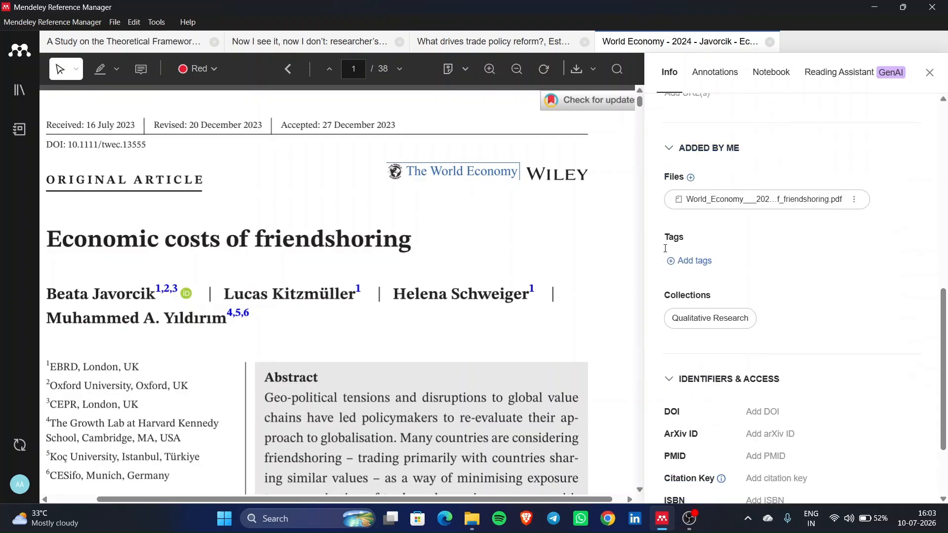
{"action": "scroll", "coordinate": [706, 187], "scroll_direction": "down", "scroll_amount": 2}
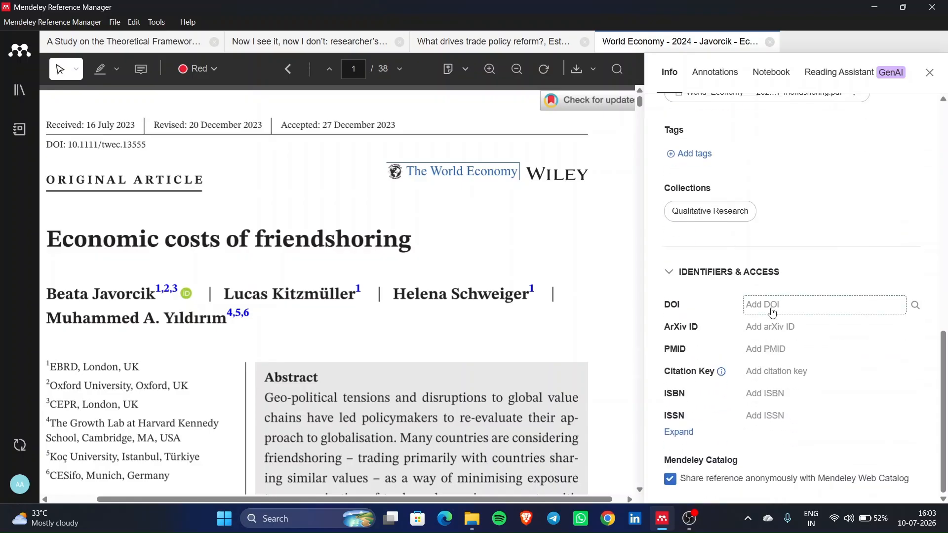
{"action": "left_click", "coordinate": [773, 301]}
{"action": "scroll", "coordinate": [411, 311], "scroll_direction": "left", "scroll_amount": 2}
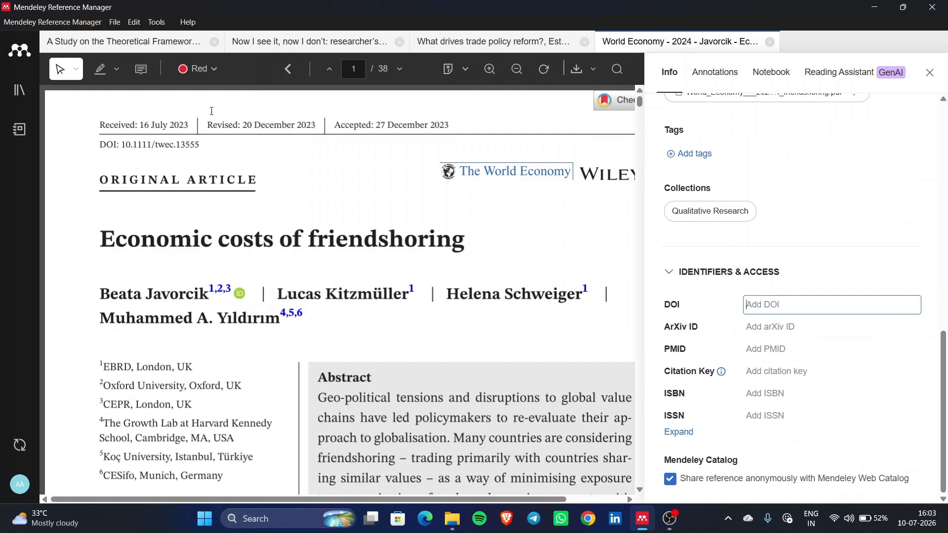
{"action": "left_click_drag", "start_coordinate": [198, 143], "coordinate": [122, 146]}
{"action": "key", "text": "ctrl+c"}
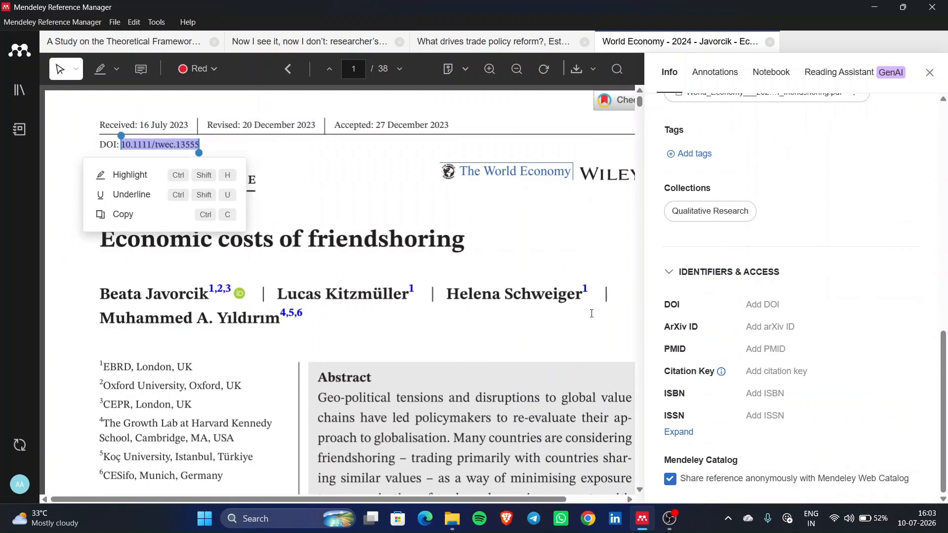
{"action": "left_click", "coordinate": [787, 305]}
{"action": "key", "text": "ctrl+v"}
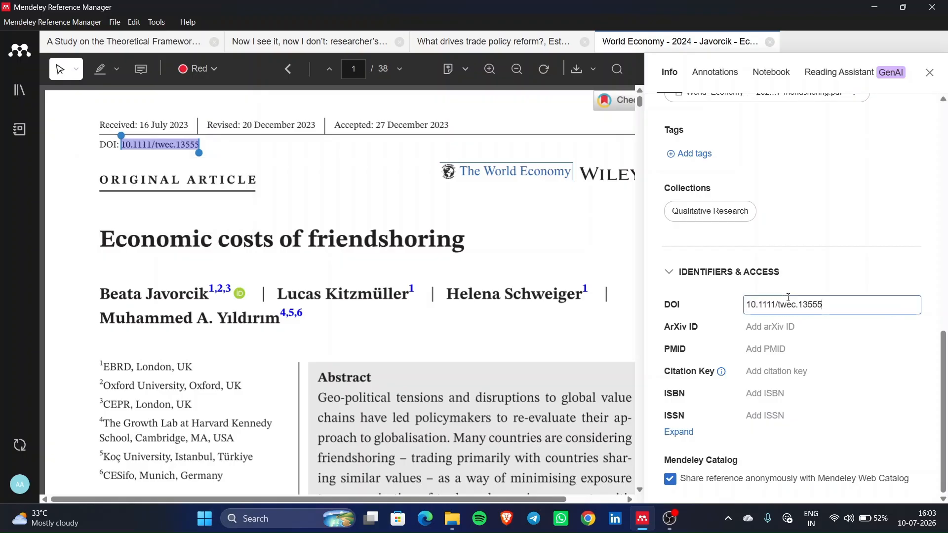
- Scroll the Info panel to the top and return to the All References list
{"action": "scroll", "coordinate": [814, 348], "scroll_direction": "up", "scroll_amount": 8}
{"action": "scroll", "coordinate": [813, 348], "scroll_direction": "up", "scroll_amount": 3}
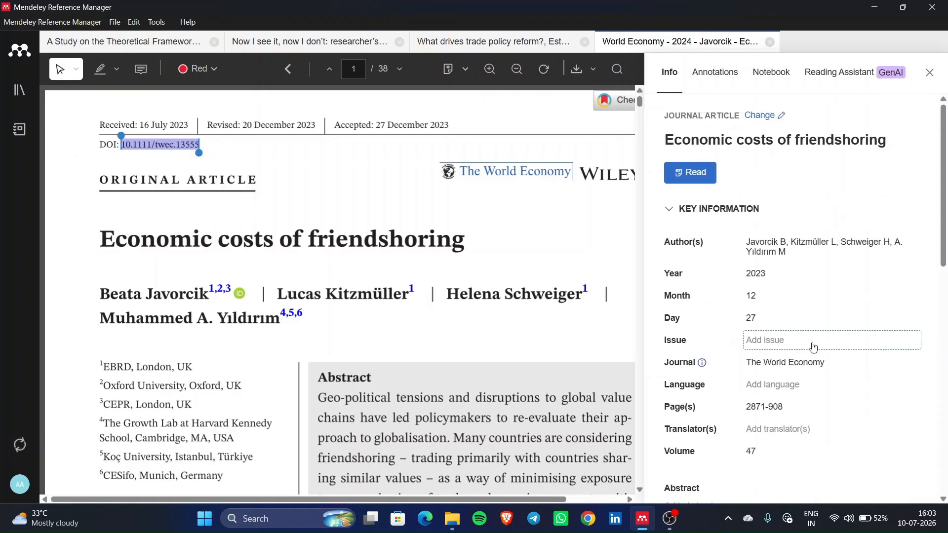
{"action": "left_click", "coordinate": [21, 97]}
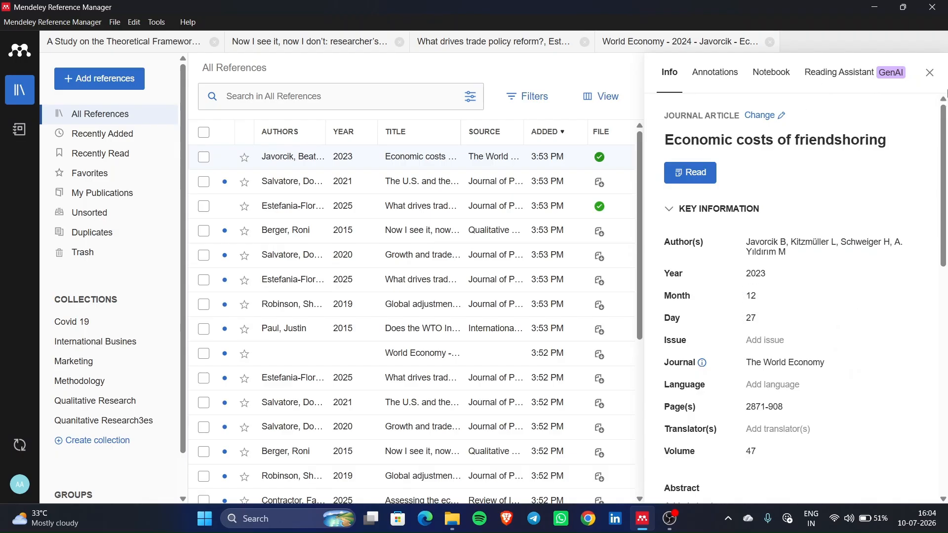
- Close the Info panel so the All References list shows full titles
{"action": "left_click", "coordinate": [930, 73]}
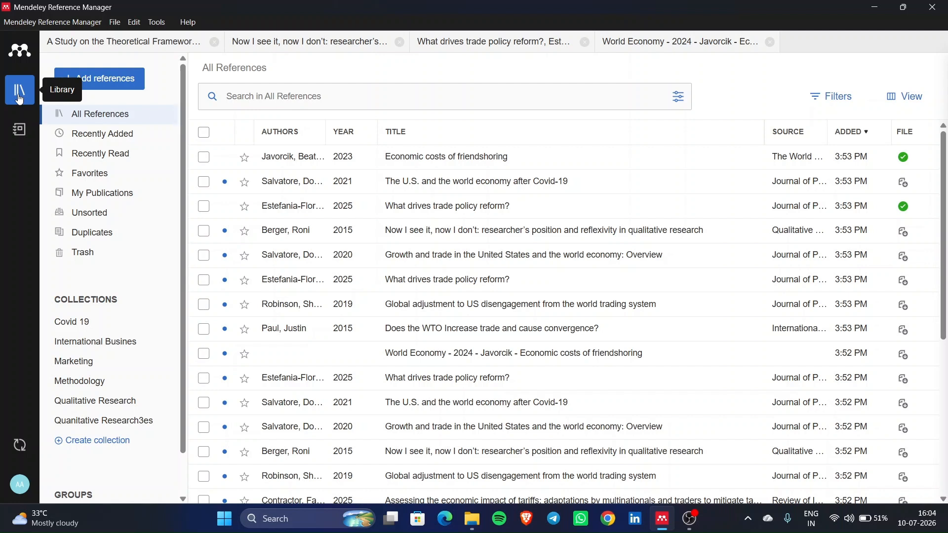
- Select all 26 library references and move them to Trash
{"action": "left_click", "coordinate": [210, 140]}
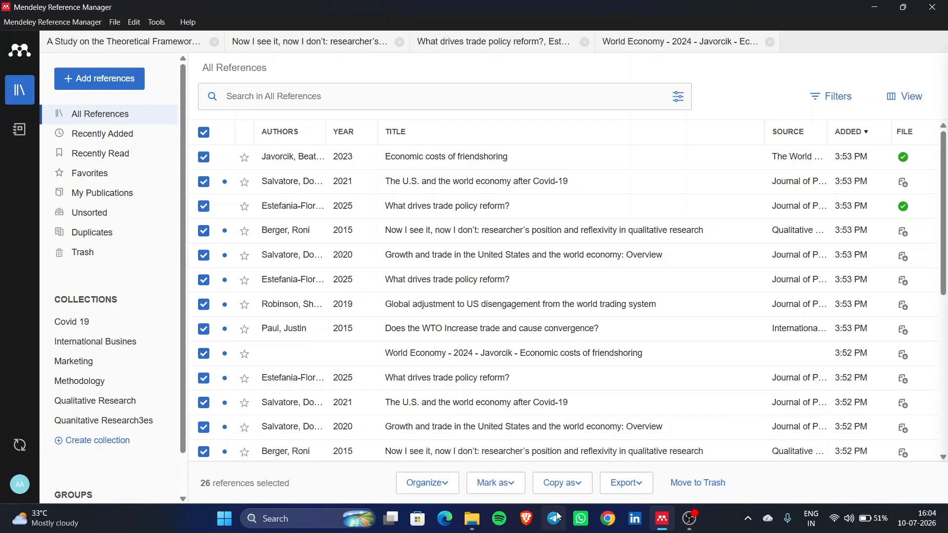
{"action": "left_click", "coordinate": [705, 490]}
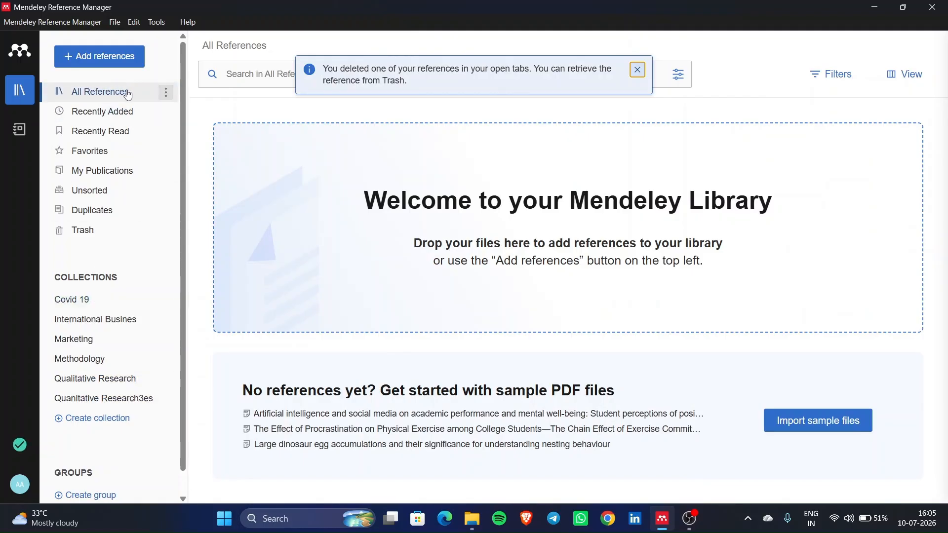
{"action": "left_click", "coordinate": [113, 322]}
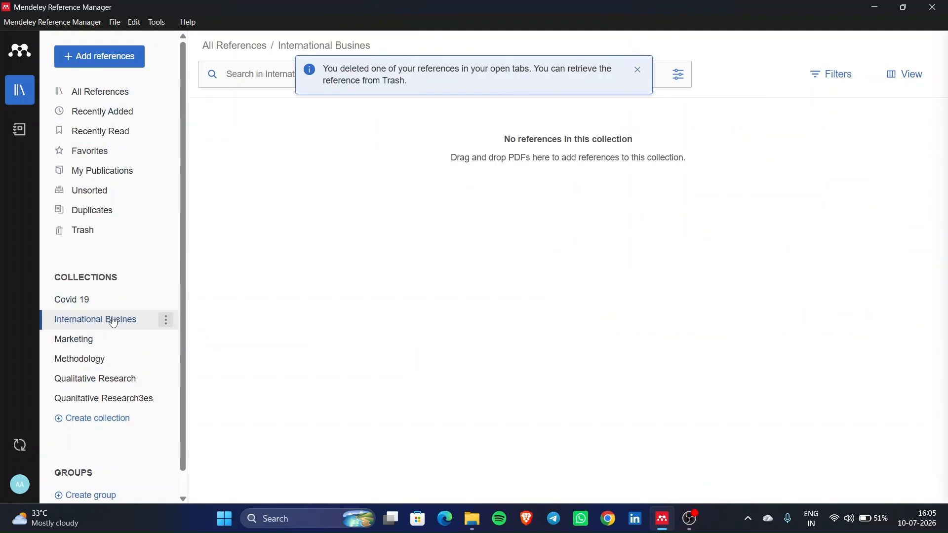
- Delete the Marketing collection and confirm the deletion
{"action": "left_click", "coordinate": [106, 341]}
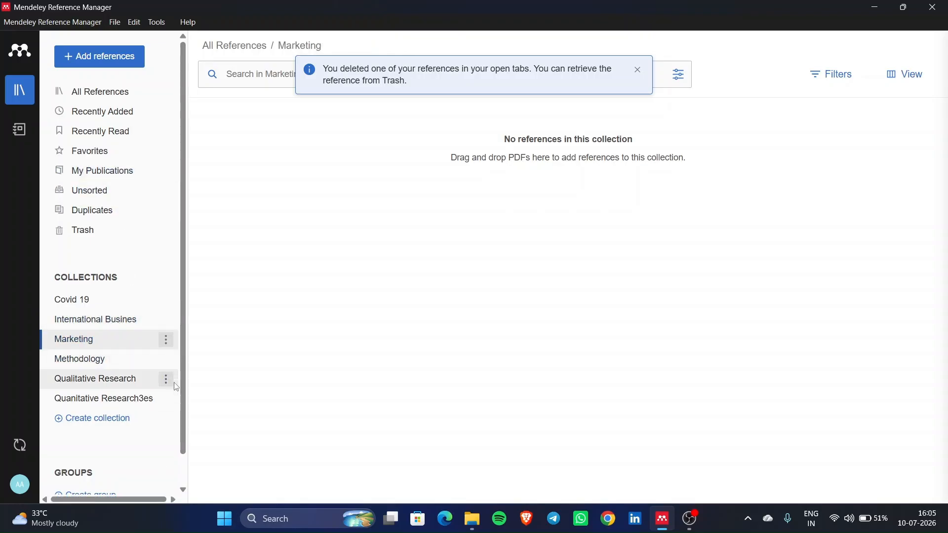
{"action": "left_click", "coordinate": [166, 341]}
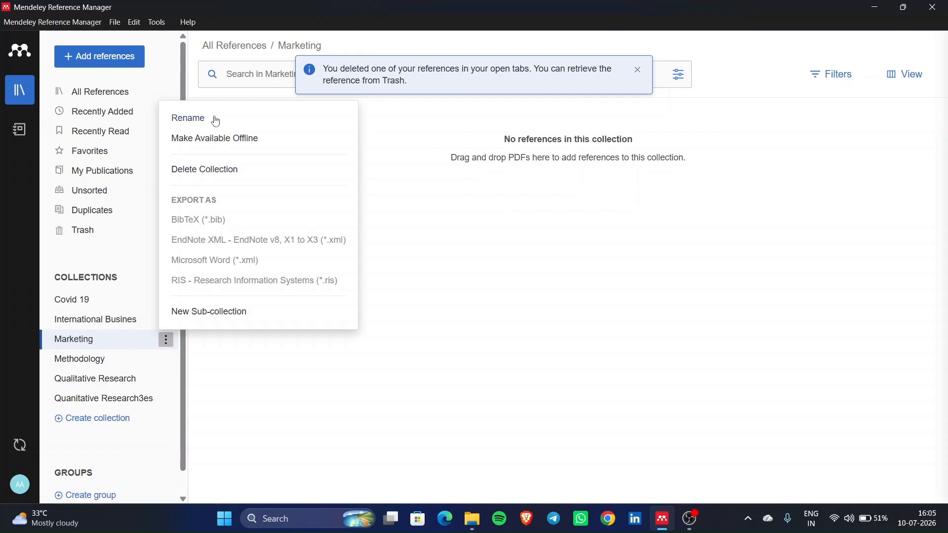
{"action": "left_click", "coordinate": [217, 172]}
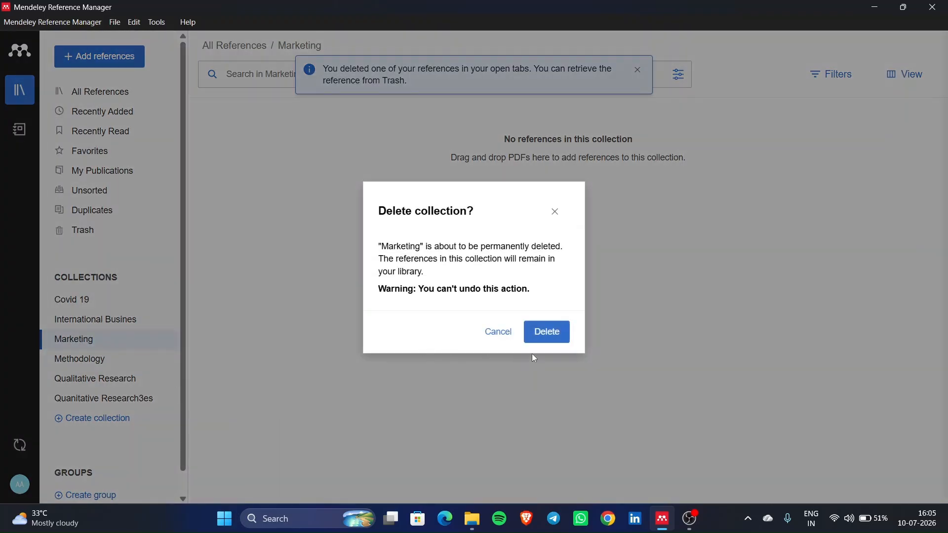
{"action": "left_click", "coordinate": [558, 332]}
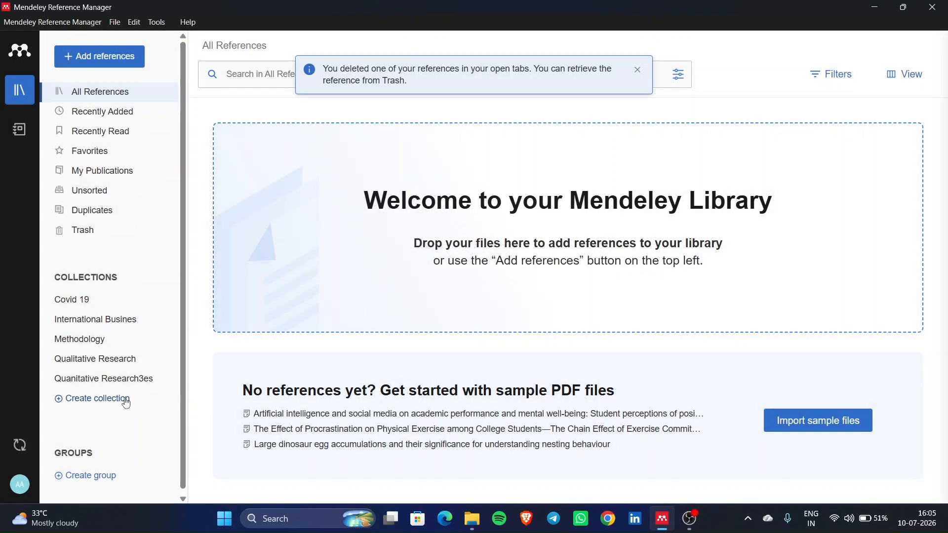
- Create a new collection named FDI
{"action": "left_click", "coordinate": [125, 400]}
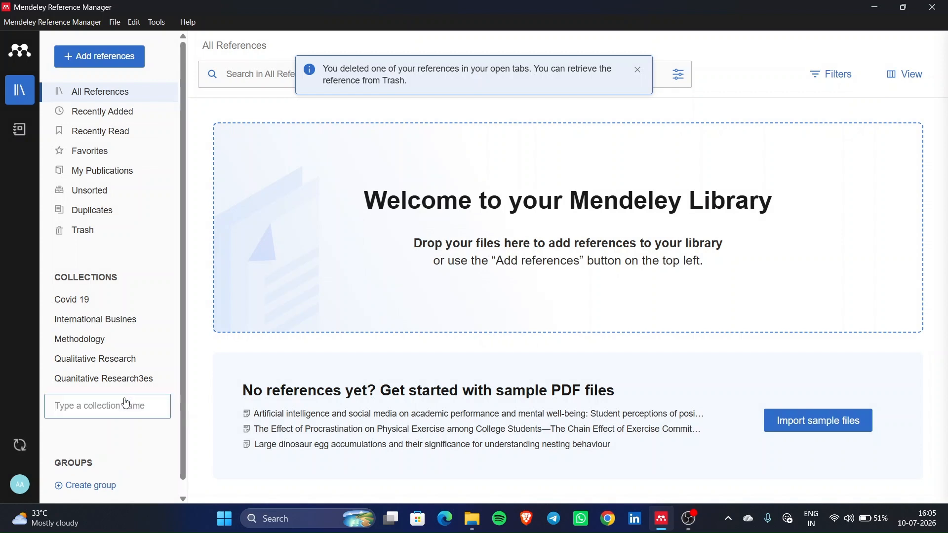
{"action": "type", "text": "FDI"}
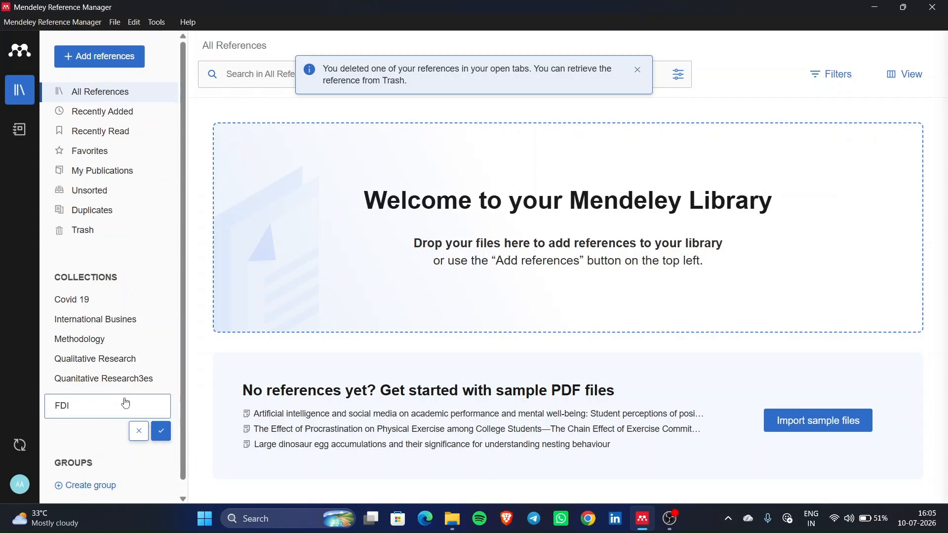
{"action": "key", "text": "Return"}
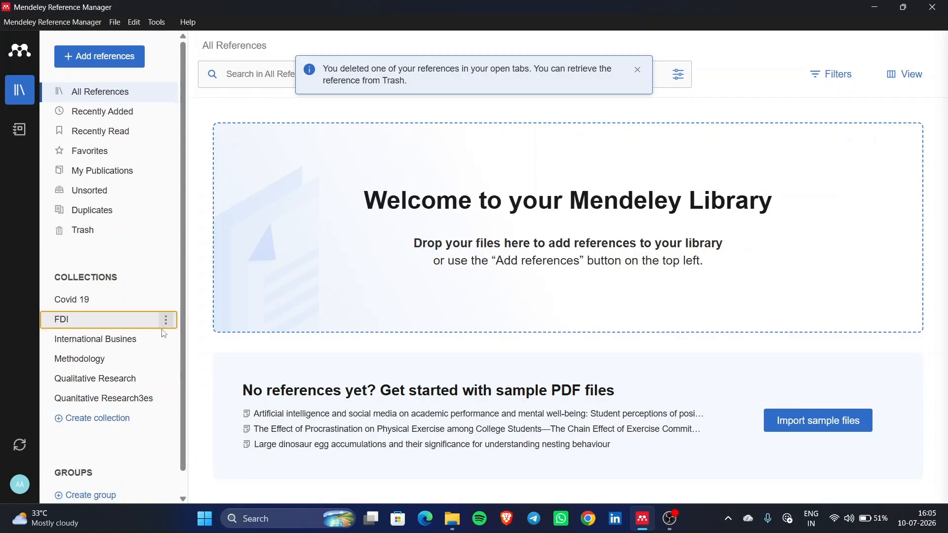
- Delete the International Busines collection
{"action": "left_click", "coordinate": [167, 340]}
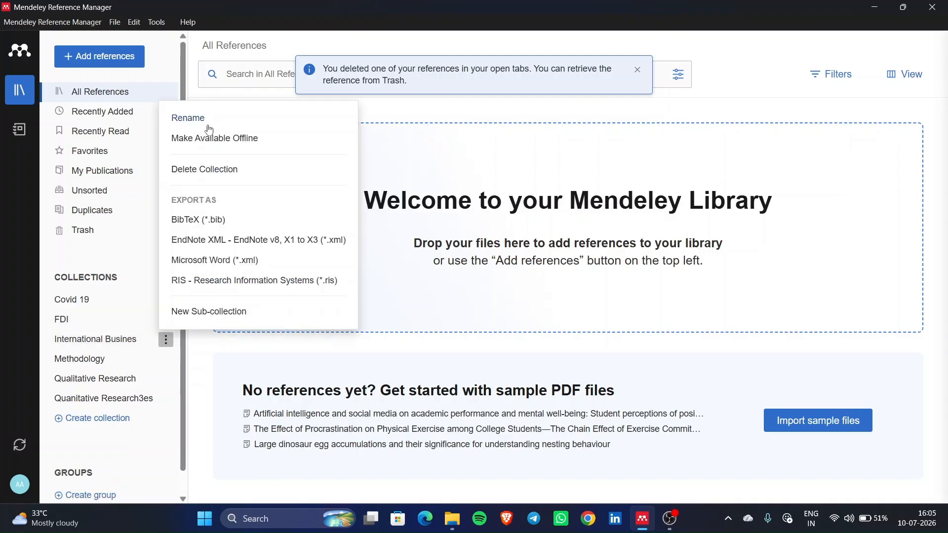
{"action": "left_click", "coordinate": [208, 174]}
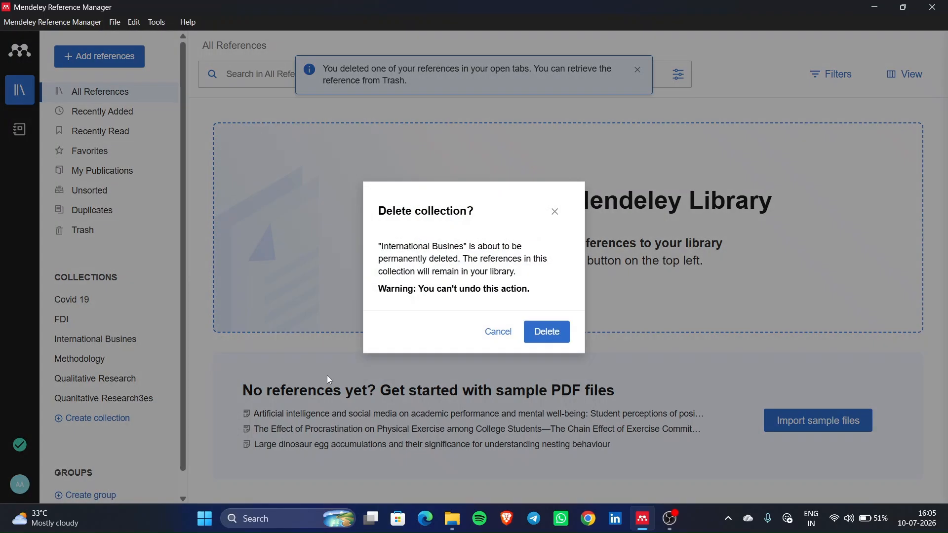
{"action": "left_click", "coordinate": [543, 344]}
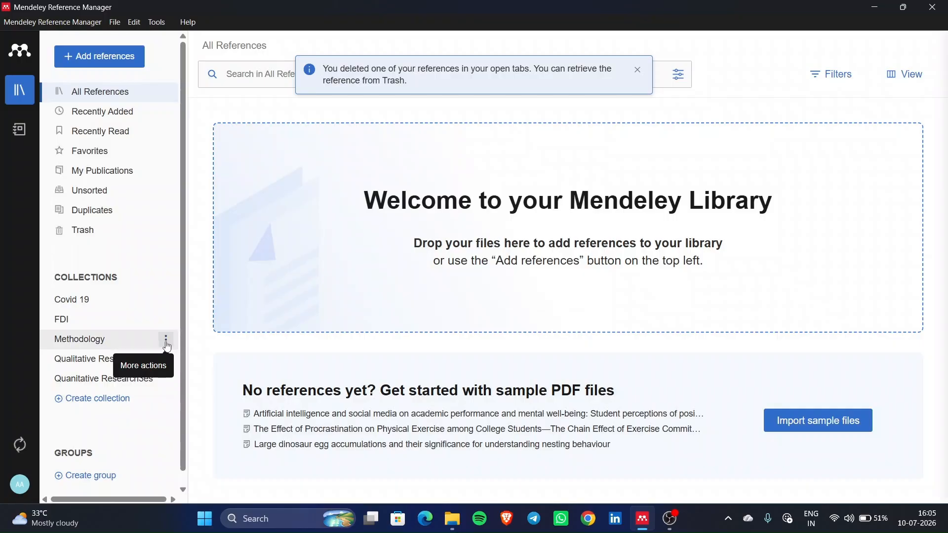
- Import both PDFs from the Music folder into the FDI collection and view the Bilateral Investment Treaties details
{"action": "left_click", "coordinate": [110, 329]}
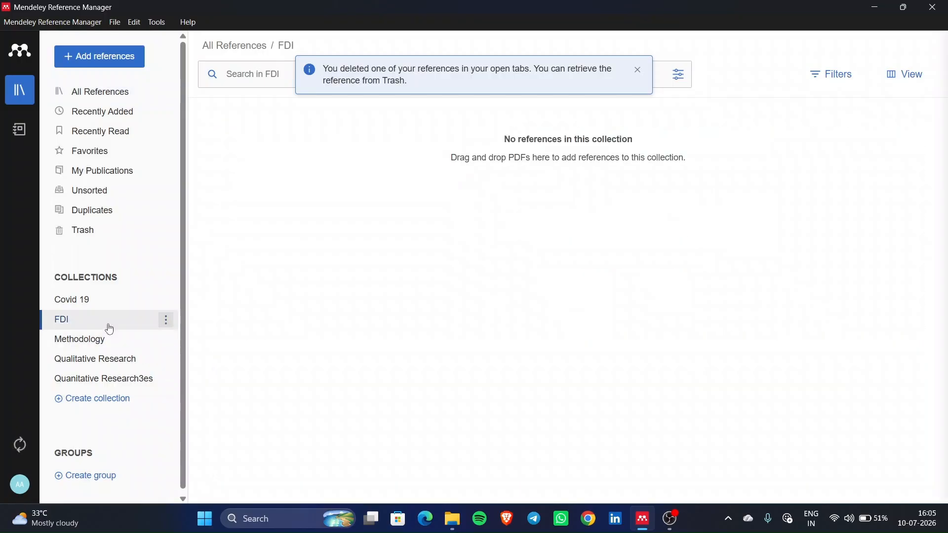
{"action": "left_click", "coordinate": [637, 72]}
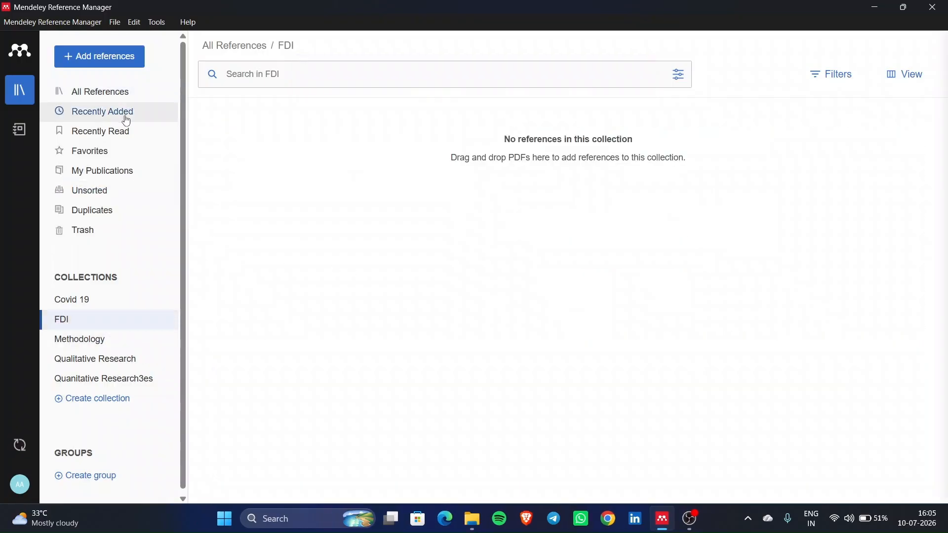
{"action": "left_click", "coordinate": [105, 57]}
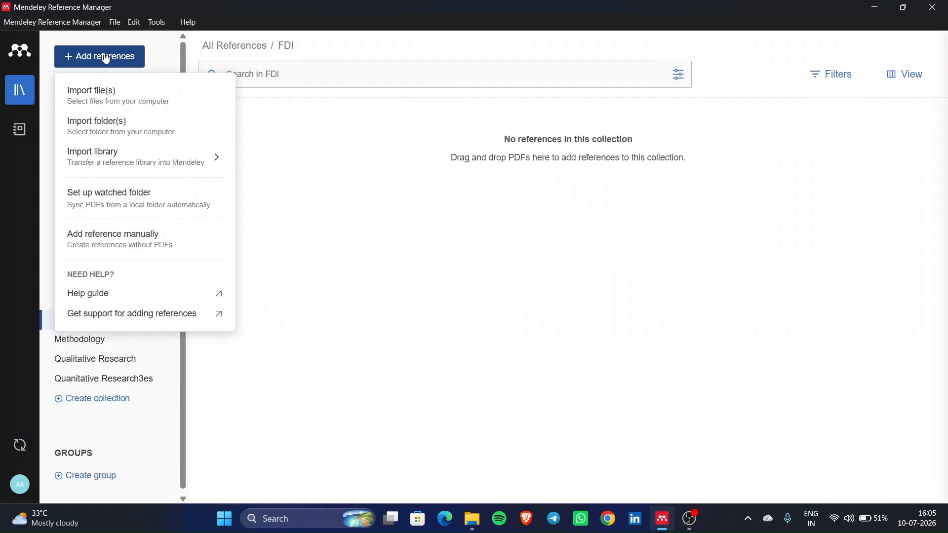
{"action": "left_click", "coordinate": [133, 92]}
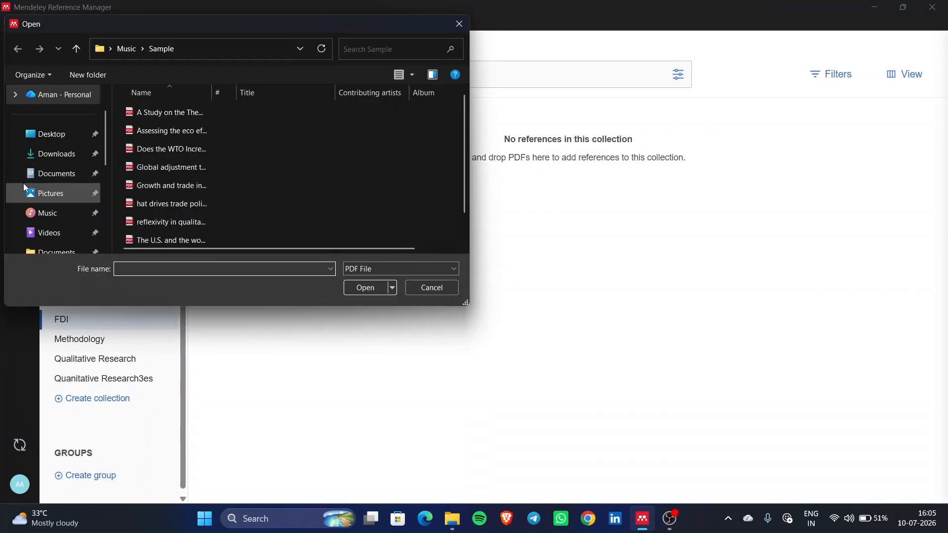
{"action": "scroll", "coordinate": [62, 211], "scroll_direction": "down", "scroll_amount": 2}
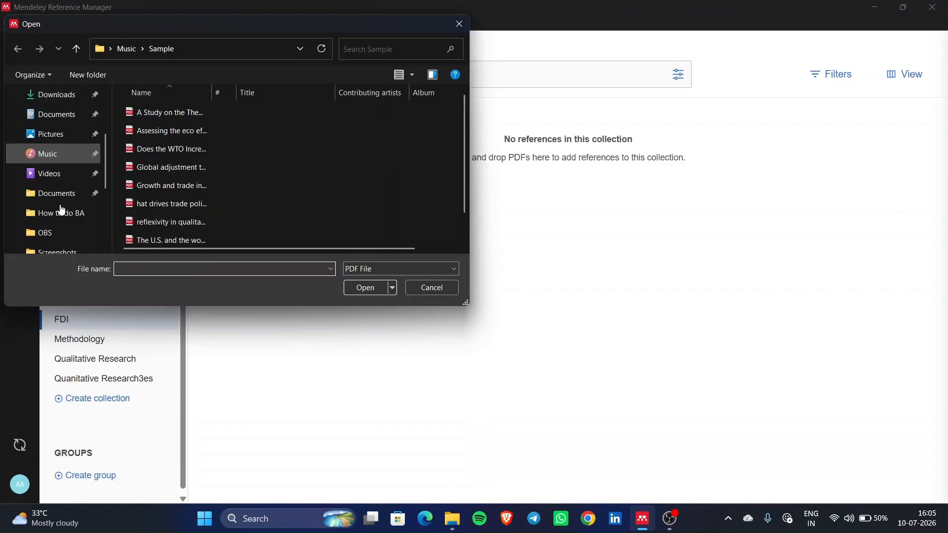
{"action": "left_click", "coordinate": [59, 158]}
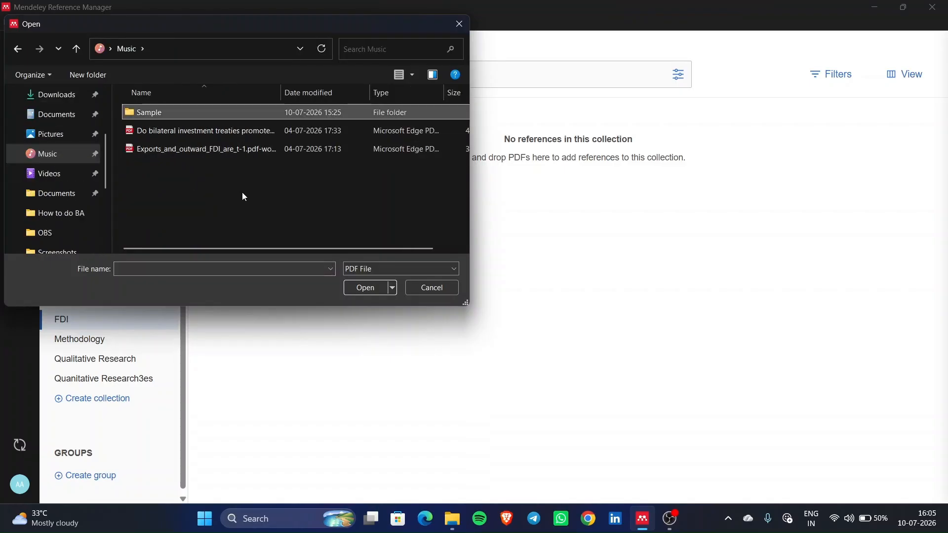
{"action": "left_click_drag", "start_coordinate": [242, 197], "coordinate": [140, 132]}
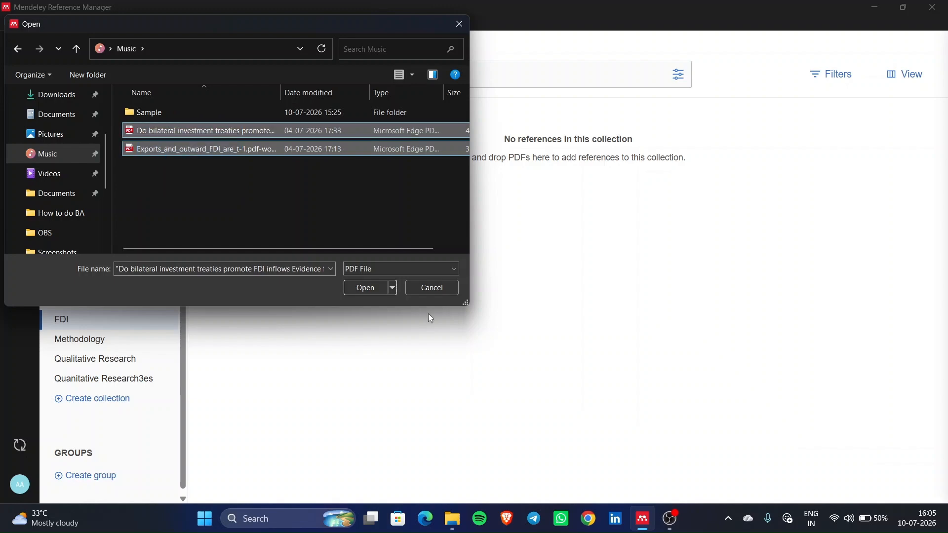
{"action": "left_click", "coordinate": [374, 293]}
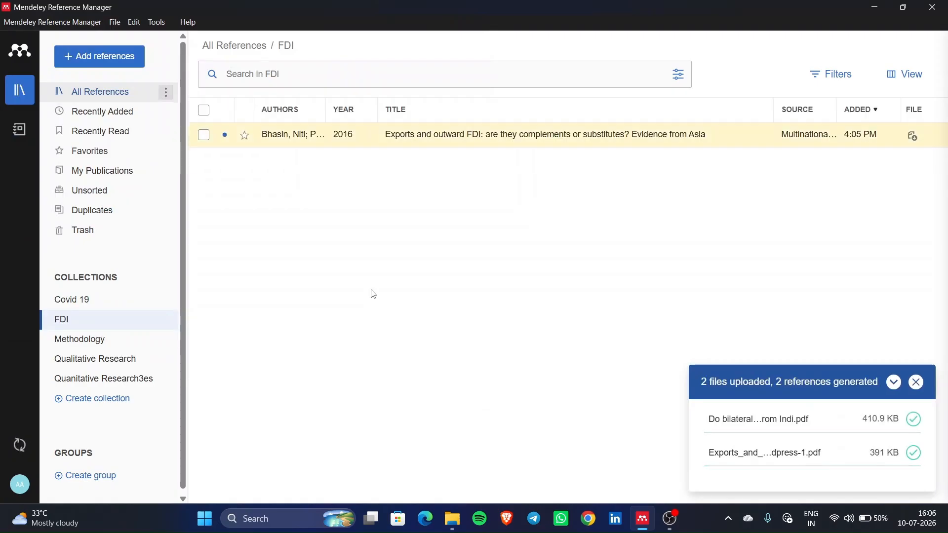
{"action": "left_click", "coordinate": [917, 382]}
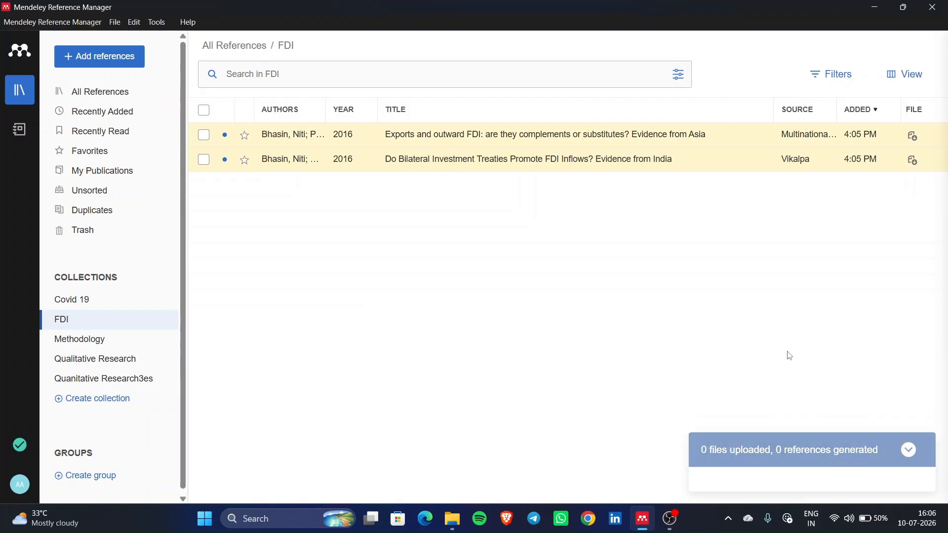
{"action": "left_click", "coordinate": [580, 170]}
- Open the Bilateral Investment Treaties and Exports and outward FDI PDFs in the reader
{"action": "left_click", "coordinate": [709, 186]}
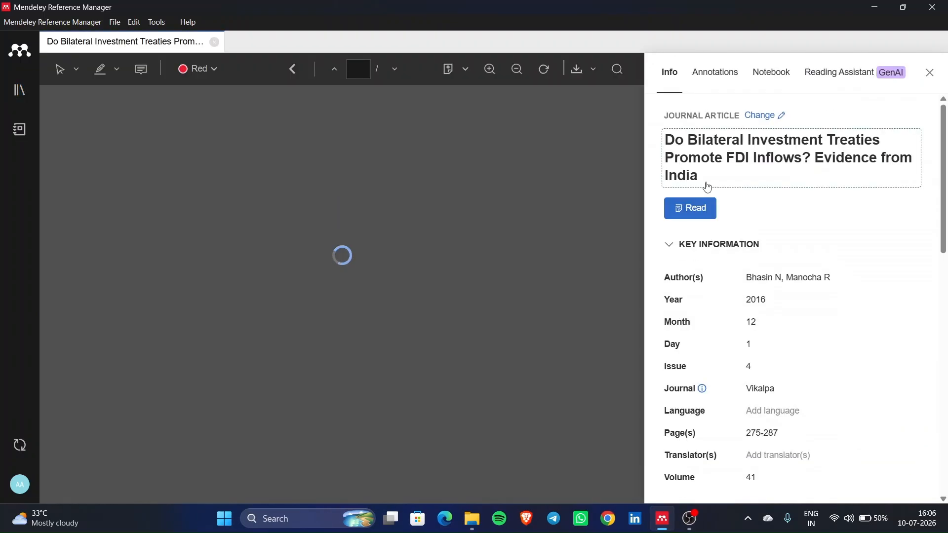
{"action": "left_click", "coordinate": [20, 90]}
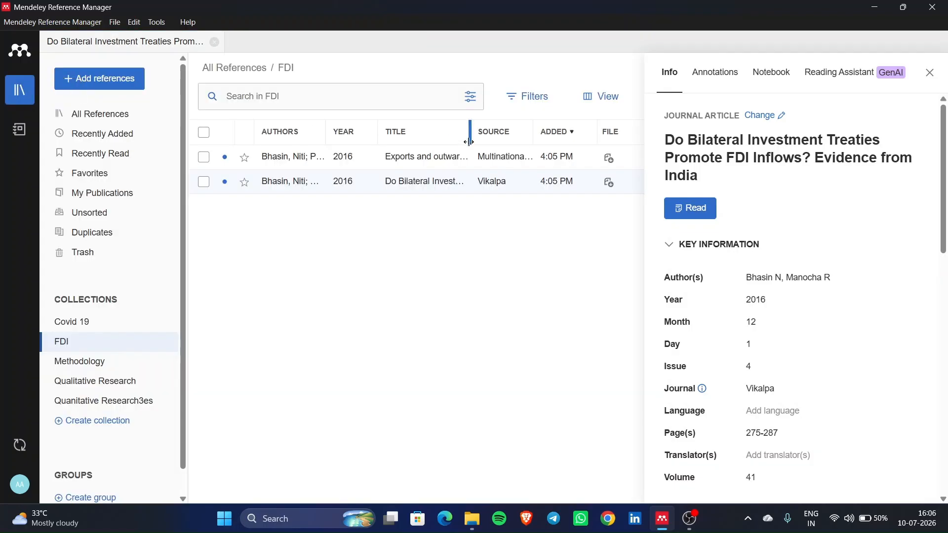
{"action": "left_click", "coordinate": [640, 161]}
{"action": "left_click", "coordinate": [714, 205]}
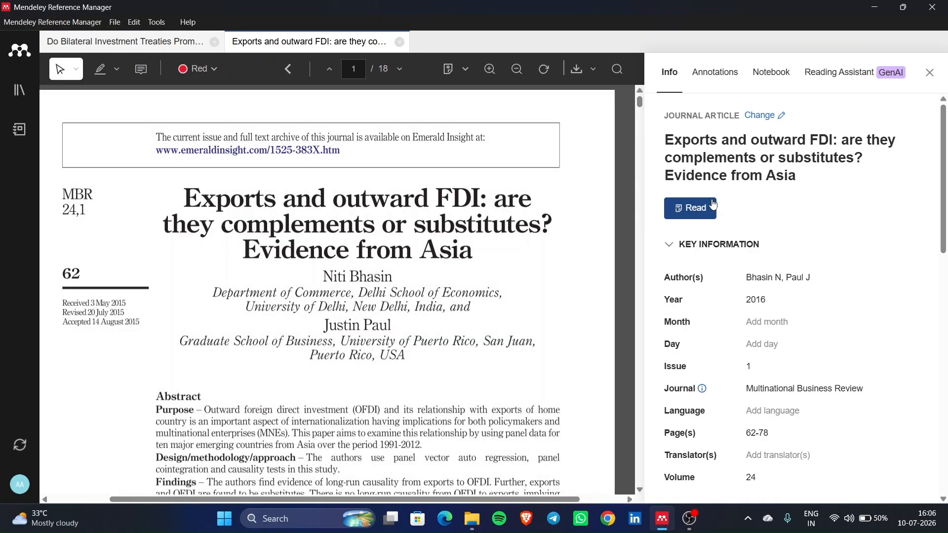
- Skim the Bilateral Investment Treaties PDF, then return to the Exports and outward FDI paper
{"action": "left_click", "coordinate": [177, 42]}
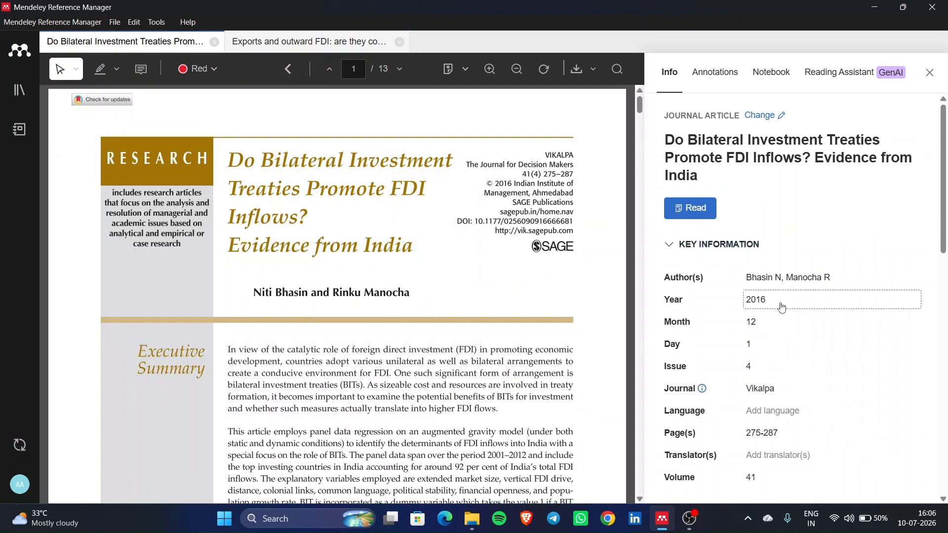
{"action": "scroll", "coordinate": [780, 340], "scroll_direction": "down", "scroll_amount": 10}
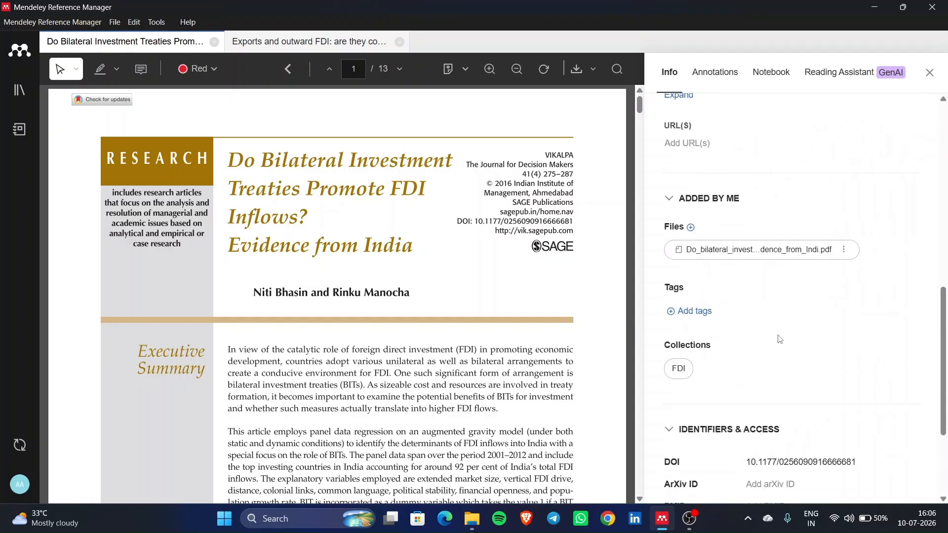
{"action": "scroll", "coordinate": [780, 339], "scroll_direction": "down", "scroll_amount": 3}
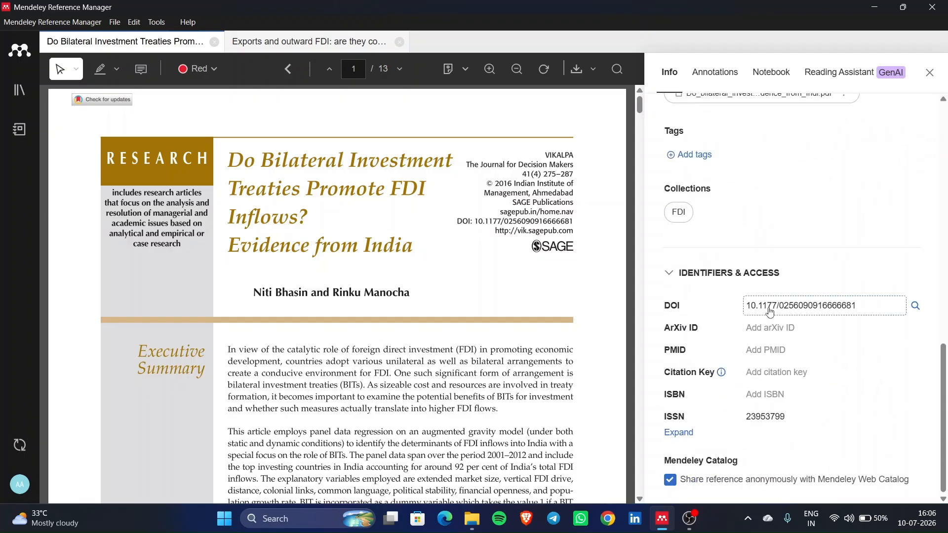
{"action": "scroll", "coordinate": [770, 311], "scroll_direction": "up", "scroll_amount": 13}
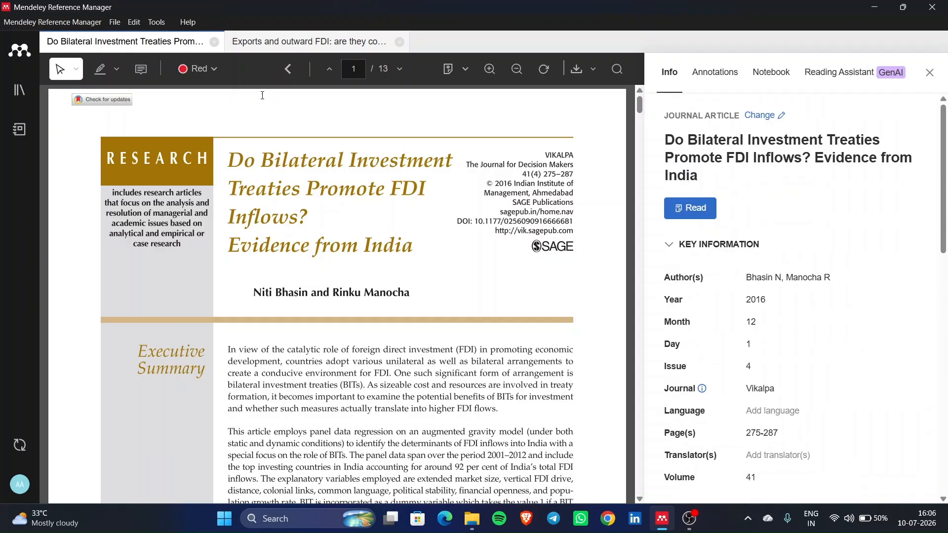
{"action": "left_click", "coordinate": [296, 43]}
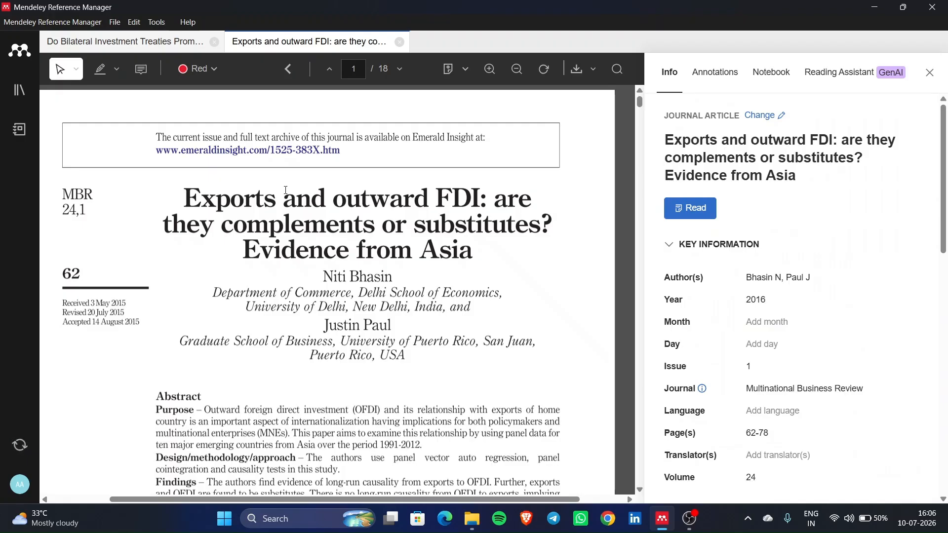
{"action": "scroll", "coordinate": [287, 191], "scroll_direction": "down", "scroll_amount": 1}
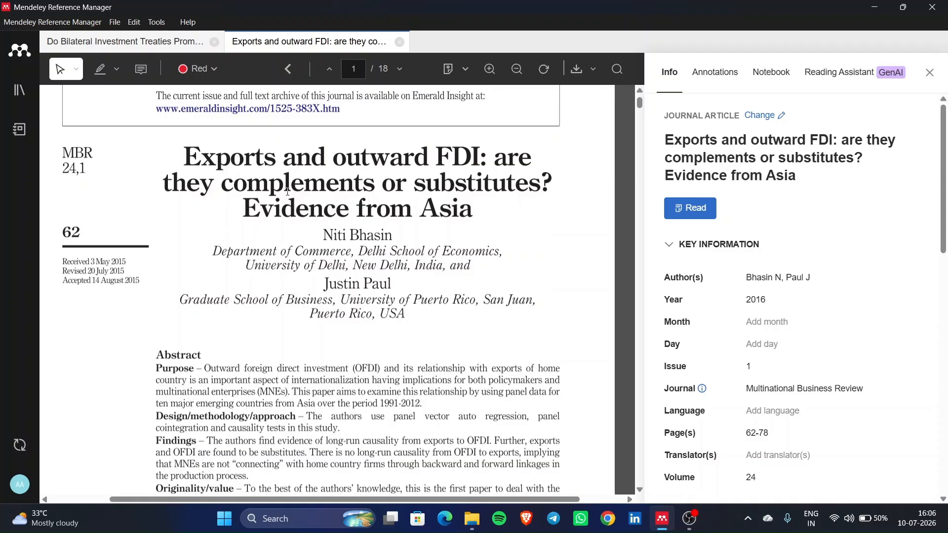
- Read the Exports and outward FDI paper, selecting its abstract and introduction passages
{"action": "scroll", "coordinate": [288, 192], "scroll_direction": "down", "scroll_amount": 4}
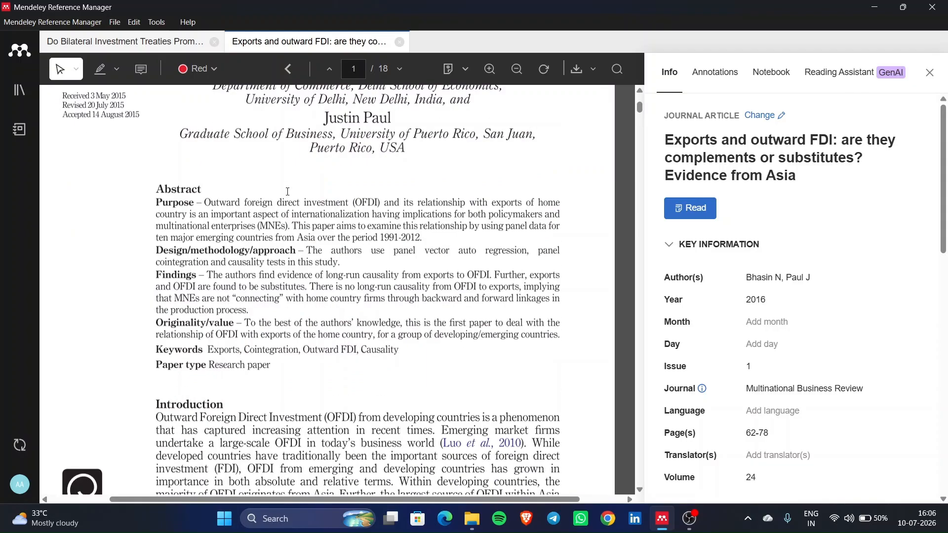
{"action": "scroll", "coordinate": [288, 192], "scroll_direction": "up", "scroll_amount": 2}
{"action": "scroll", "coordinate": [288, 191], "scroll_direction": "down", "scroll_amount": 2}
{"action": "scroll", "coordinate": [288, 191], "scroll_direction": "up", "scroll_amount": 1}
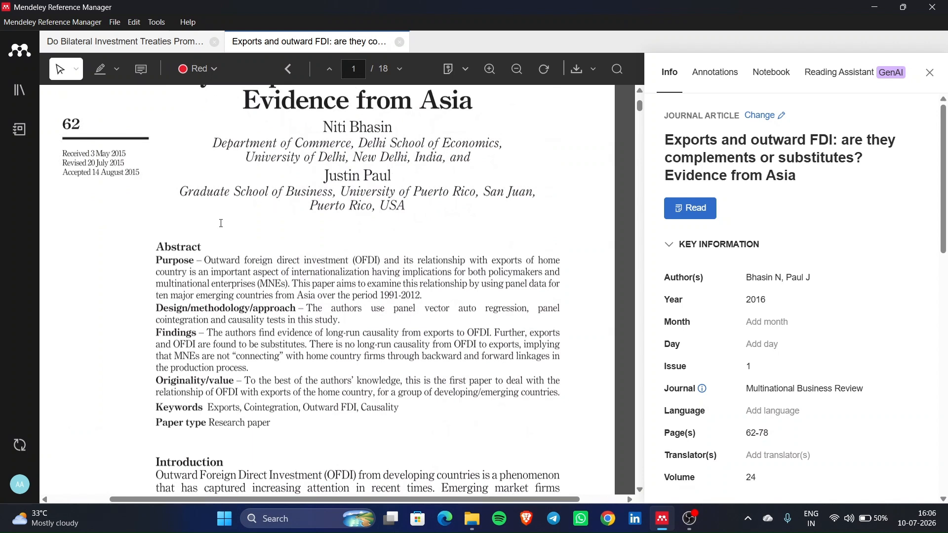
{"action": "left_click_drag", "start_coordinate": [262, 282], "coordinate": [366, 489]}
{"action": "scroll", "coordinate": [275, 240], "scroll_direction": "down", "scroll_amount": 10}
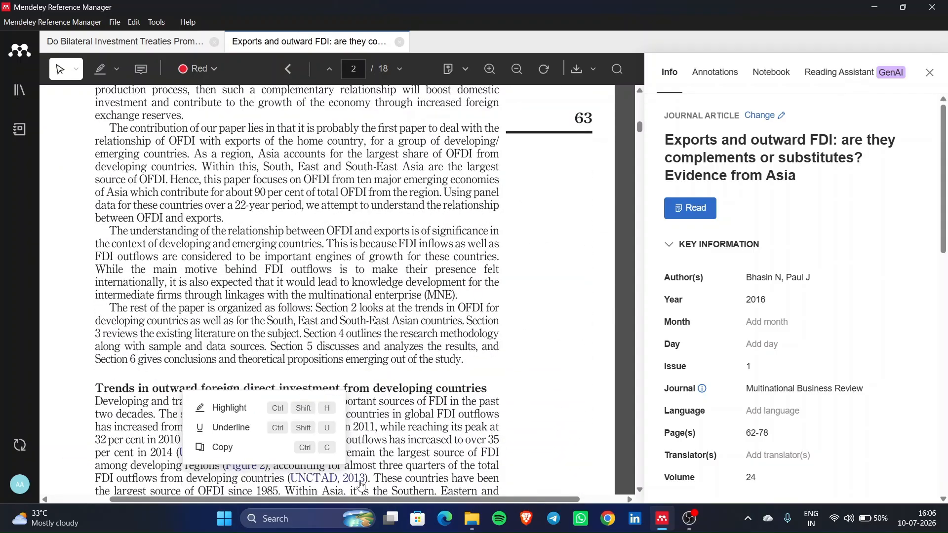
{"action": "left_click_drag", "start_coordinate": [275, 240], "coordinate": [464, 359]}
{"action": "scroll", "coordinate": [464, 359], "scroll_direction": "up", "scroll_amount": 2}
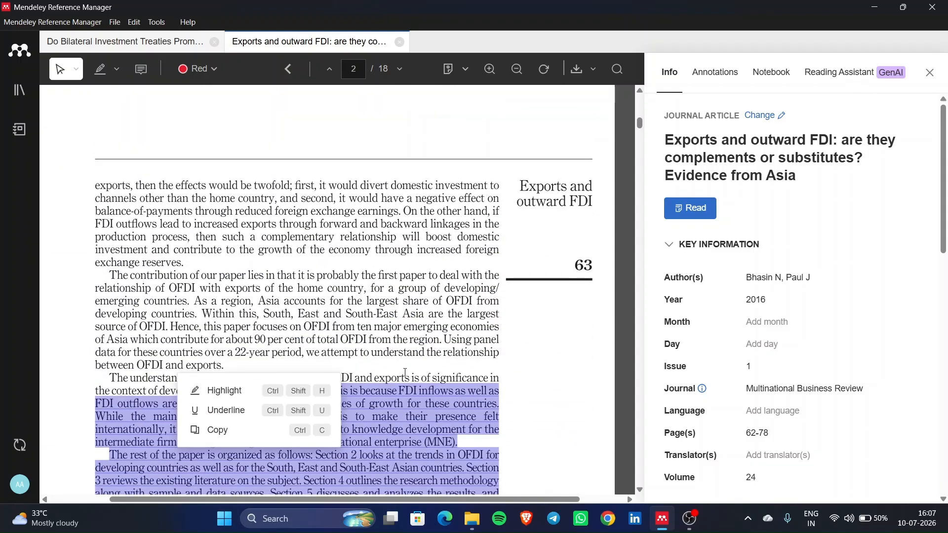
- Read through the Do Bilateral Investment Treaties paper, selecting several passages
{"action": "left_click", "coordinate": [179, 41]}
{"action": "scroll", "coordinate": [340, 296], "scroll_direction": "down", "scroll_amount": 10}
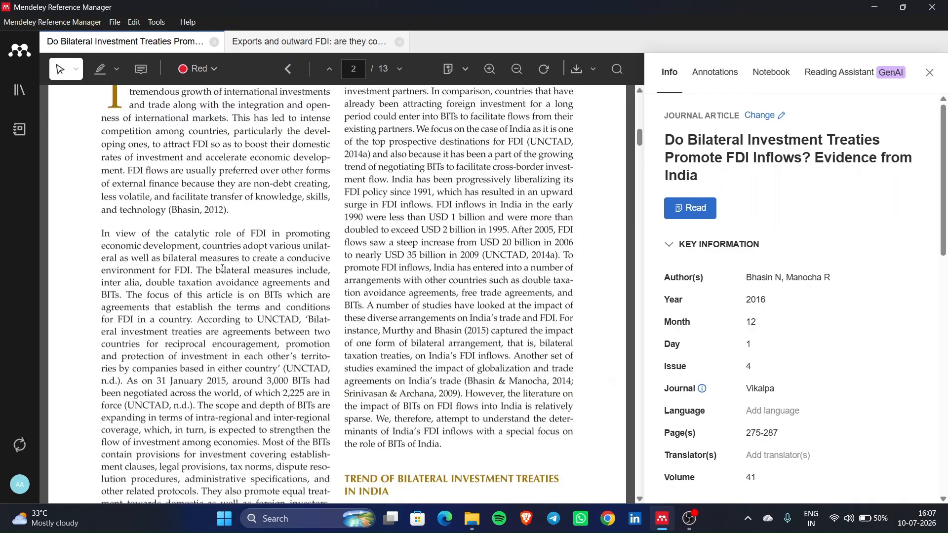
{"action": "left_click_drag", "start_coordinate": [222, 270], "coordinate": [322, 409]}
{"action": "scroll", "coordinate": [317, 407], "scroll_direction": "down", "scroll_amount": 1}
{"action": "left_click_drag", "start_coordinate": [393, 262], "coordinate": [573, 425]}
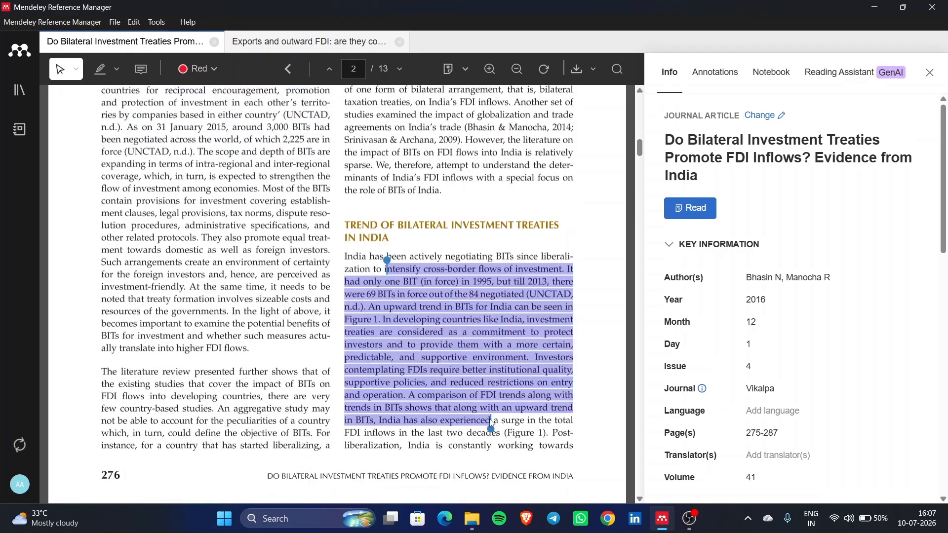
{"action": "scroll", "coordinate": [267, 257], "scroll_direction": "down", "scroll_amount": 15}
{"action": "scroll", "coordinate": [267, 258], "scroll_direction": "down", "scroll_amount": 7}
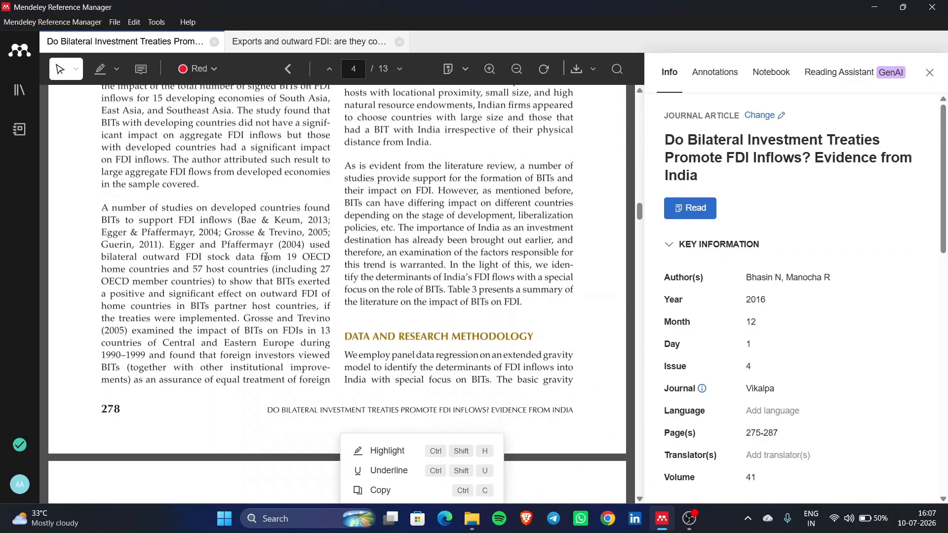
- Scroll back through the Exports and outward FDI paper, then search for Word from the taskbar
{"action": "left_click", "coordinate": [296, 42]}
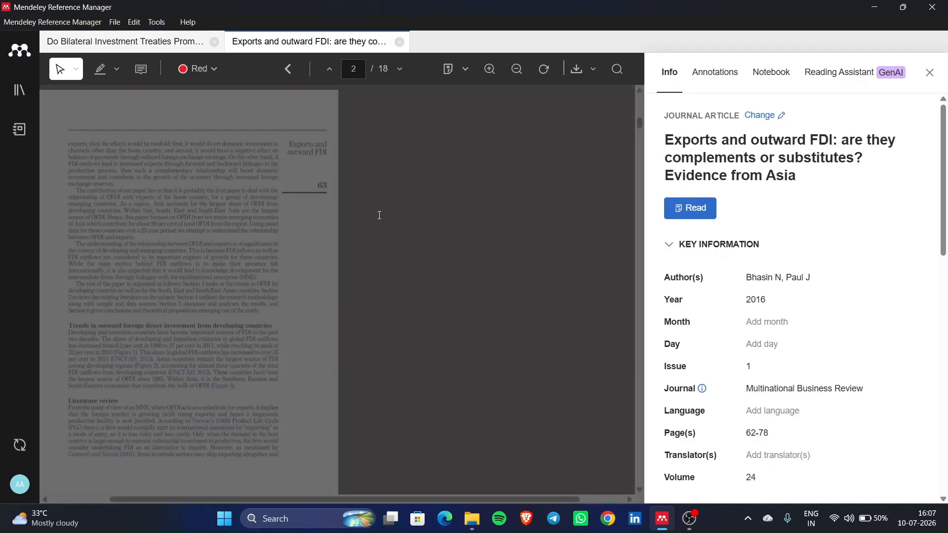
{"action": "scroll", "coordinate": [426, 338], "scroll_direction": "up", "scroll_amount": 2}
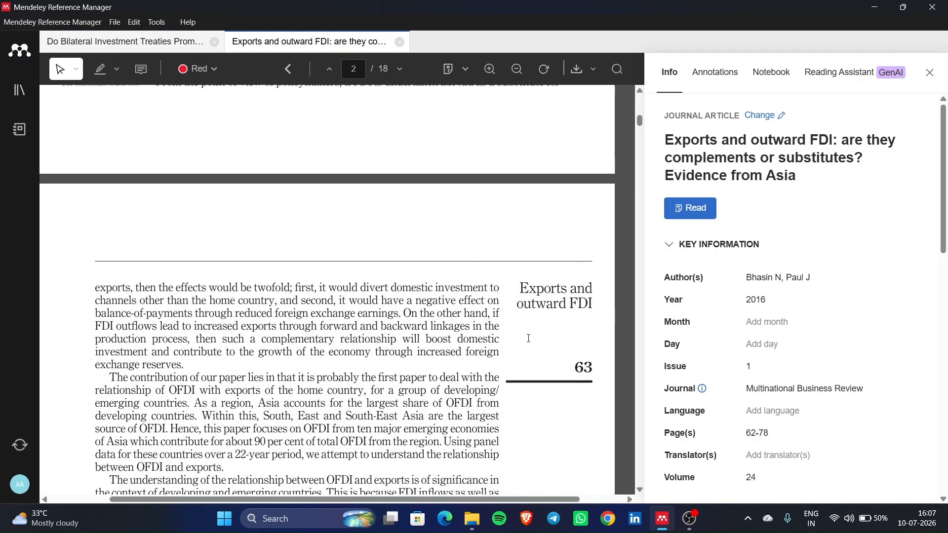
{"action": "scroll", "coordinate": [529, 339], "scroll_direction": "up", "scroll_amount": 4}
{"action": "scroll", "coordinate": [529, 338], "scroll_direction": "down", "scroll_amount": 20}
{"action": "scroll", "coordinate": [529, 339], "scroll_direction": "down", "scroll_amount": 20}
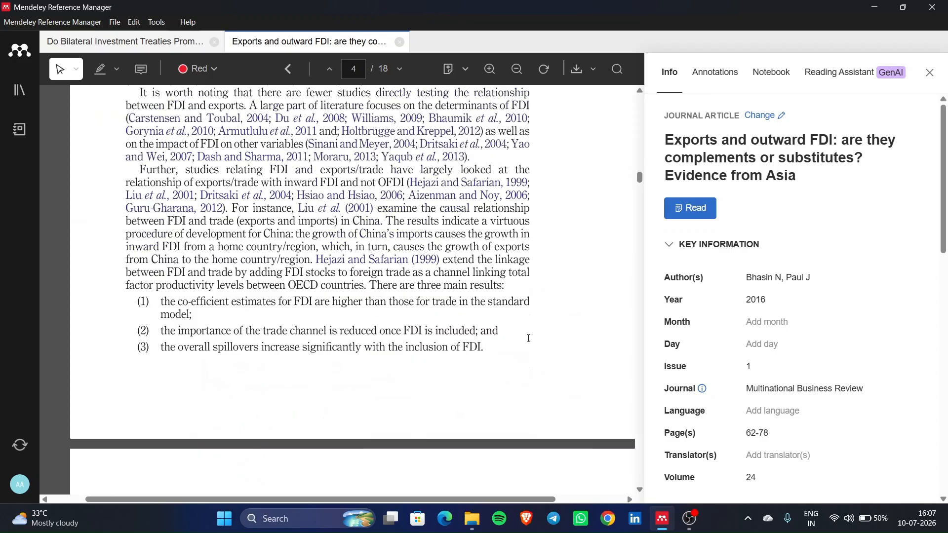
{"action": "scroll", "coordinate": [530, 338], "scroll_direction": "down", "scroll_amount": 15}
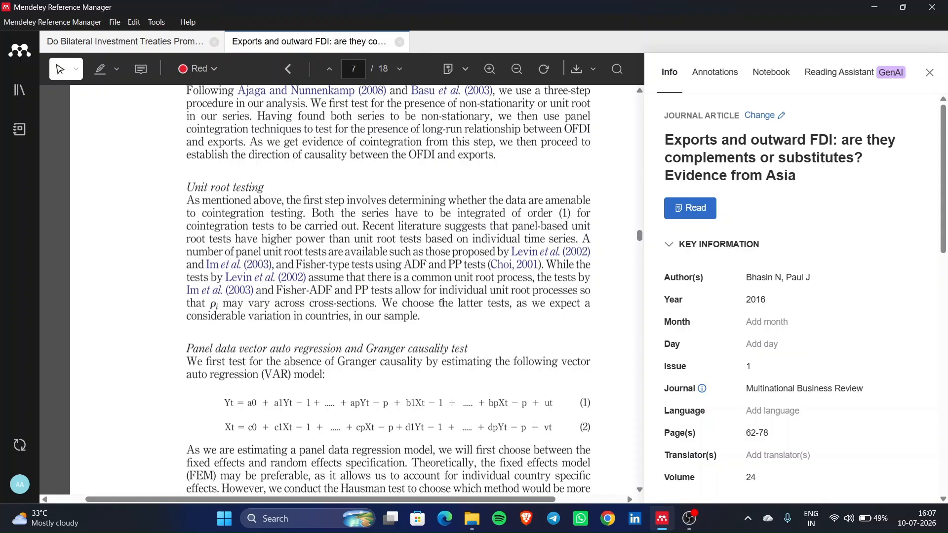
{"action": "left_click", "coordinate": [279, 523]}
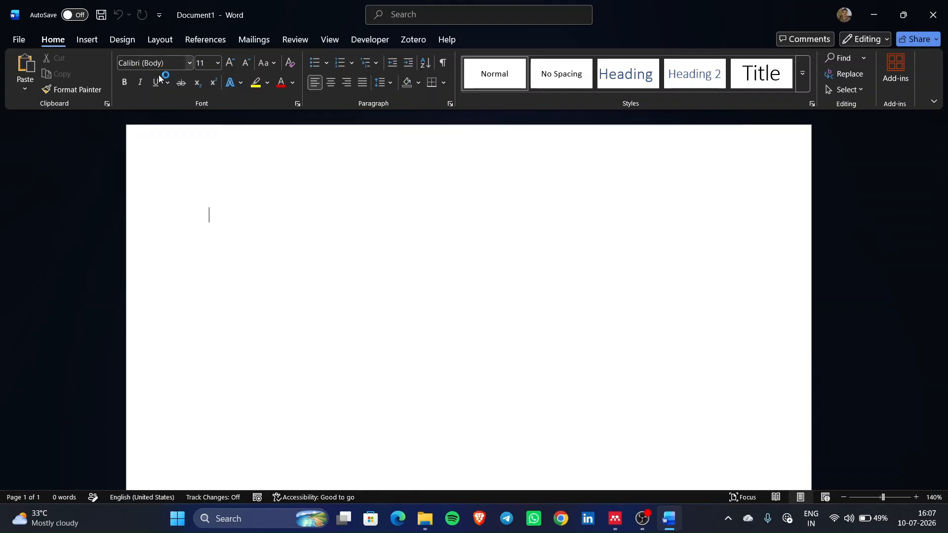
- Set the font to Times New Roman 12 pt and type 'Title: FDI and Exports: a case study of India'
{"action": "left_click", "coordinate": [188, 66]}
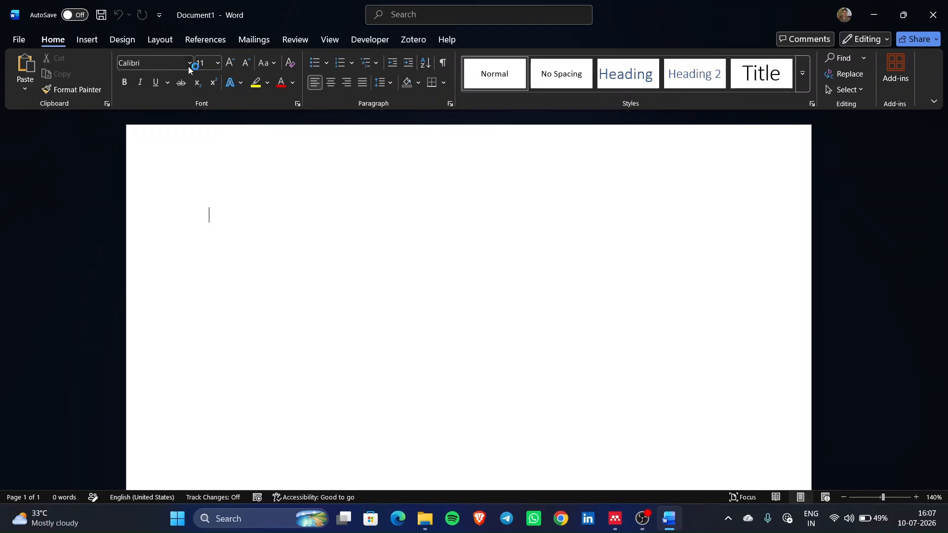
{"action": "left_click", "coordinate": [188, 66]}
{"action": "left_click", "coordinate": [188, 66]}
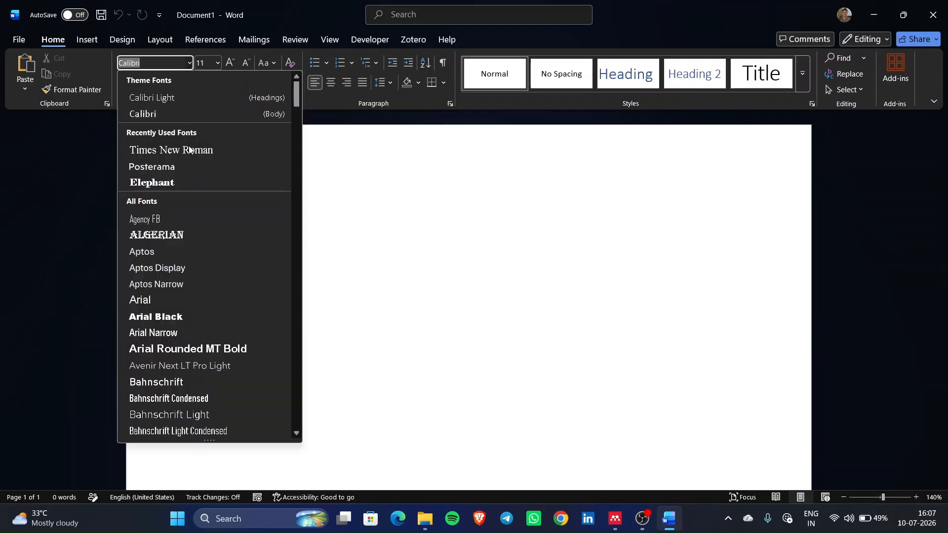
{"action": "left_click", "coordinate": [203, 154]}
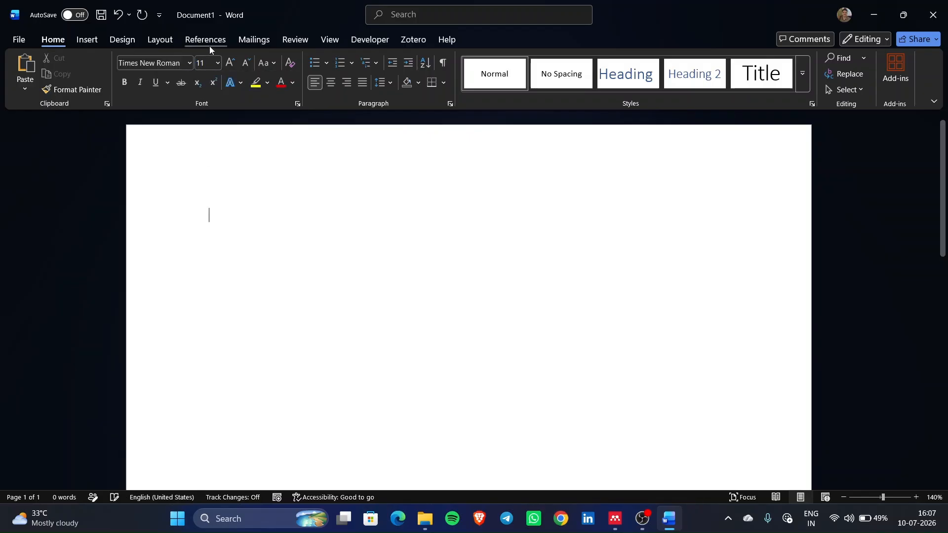
{"action": "left_click", "coordinate": [235, 64]}
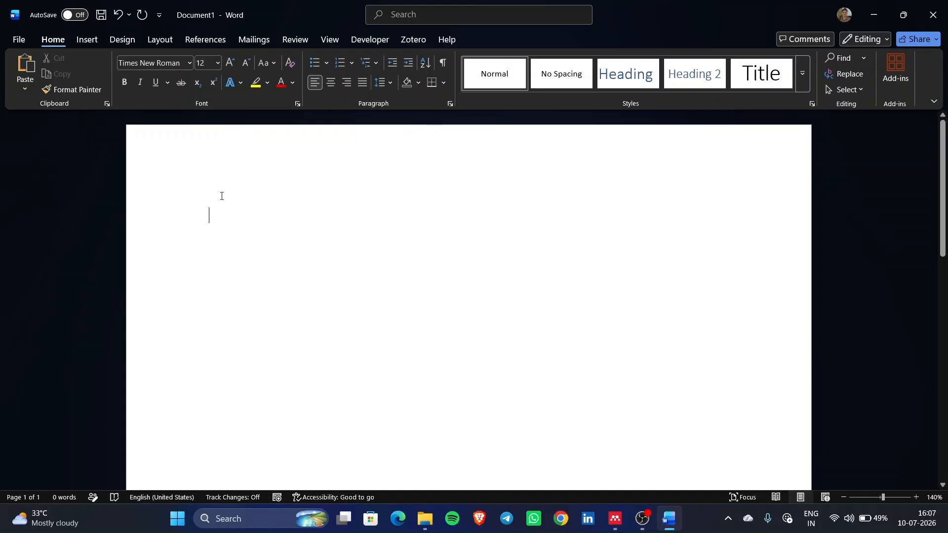
{"action": "type", "text": "Titl"}
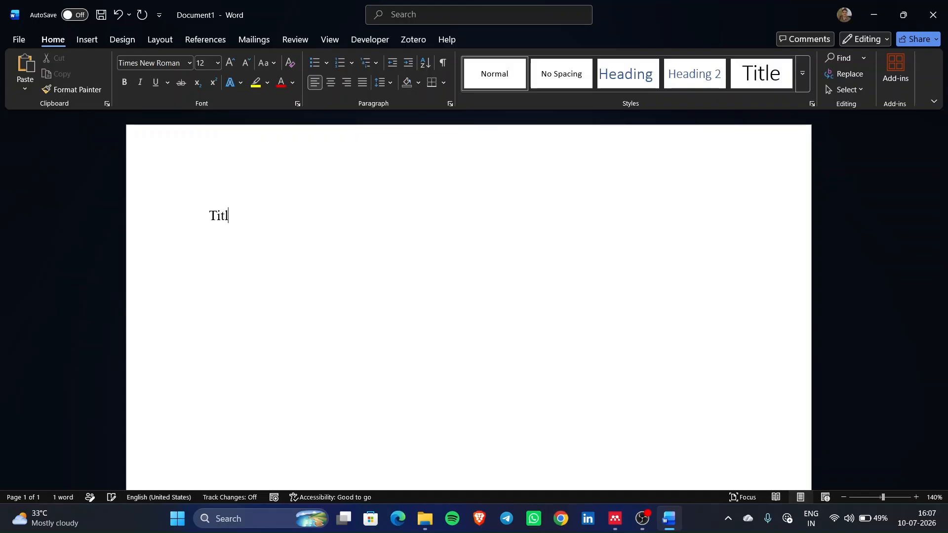
{"action": "type", "text": "e: FDI"}
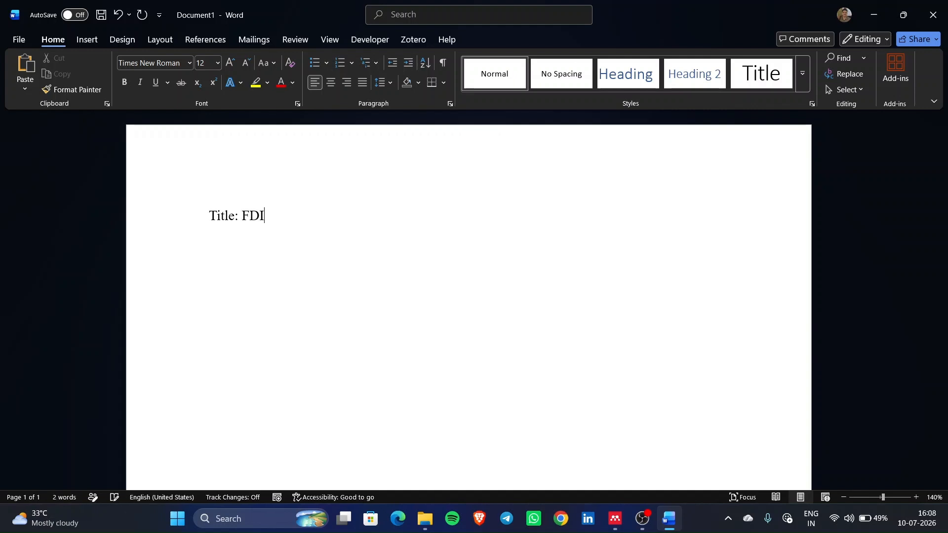
{"action": "type", "text": " and Exports"}
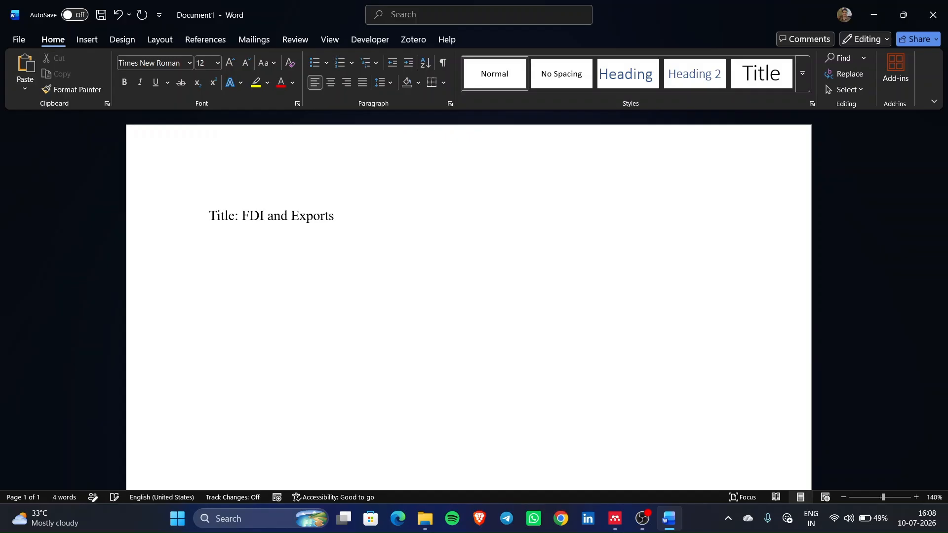
{"action": "type", "text": ": a case stud"}
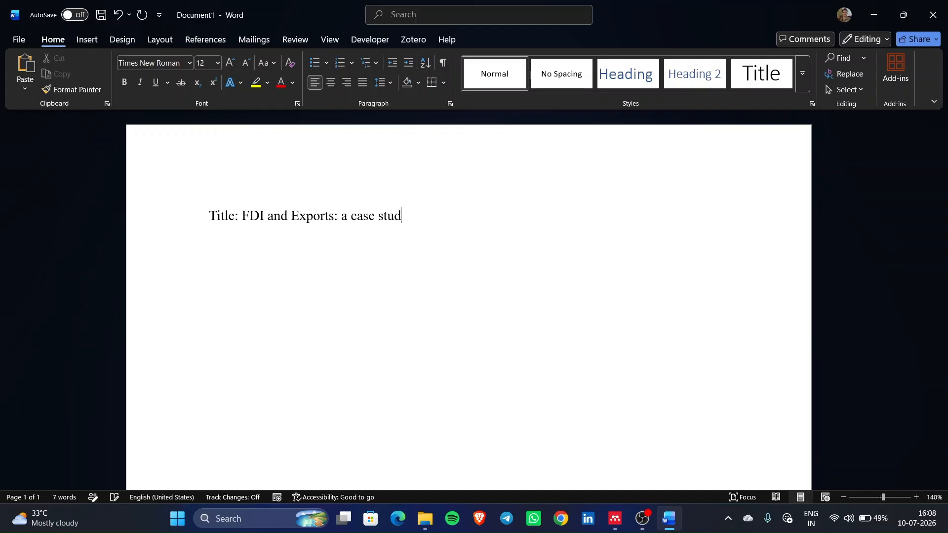
{"action": "type", "text": "y of India"}
- Make the title line bold
{"action": "left_click_drag", "start_coordinate": [209, 225], "coordinate": [506, 205]}
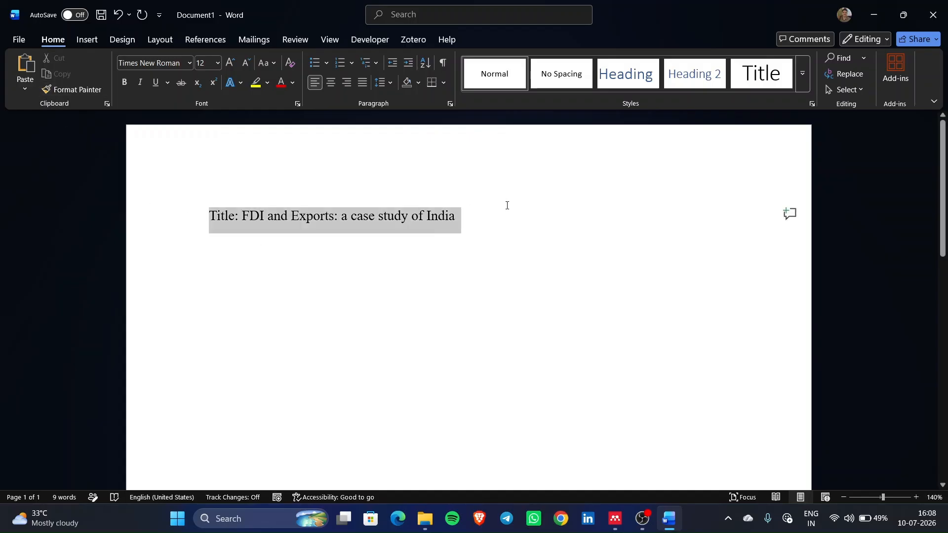
{"action": "left_click", "coordinate": [515, 183]}
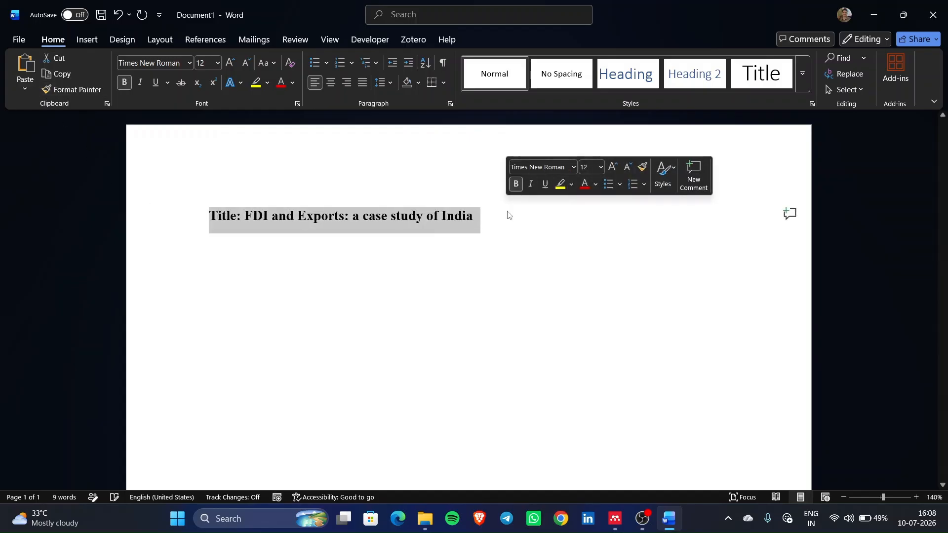
{"action": "left_click", "coordinate": [488, 236]}
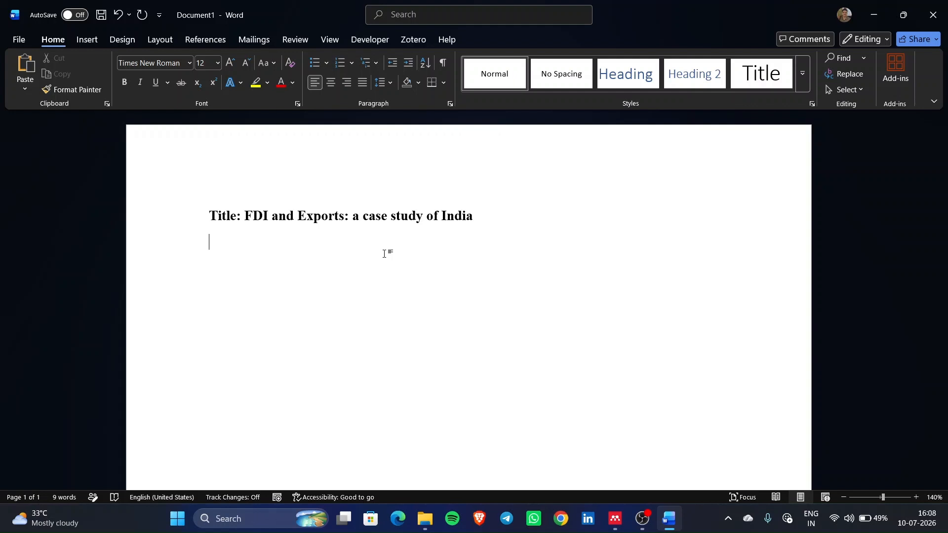
- Toggle italic on and back off for the title, then start an empty line below it
{"action": "left_click_drag", "start_coordinate": [211, 216], "coordinate": [545, 211]}
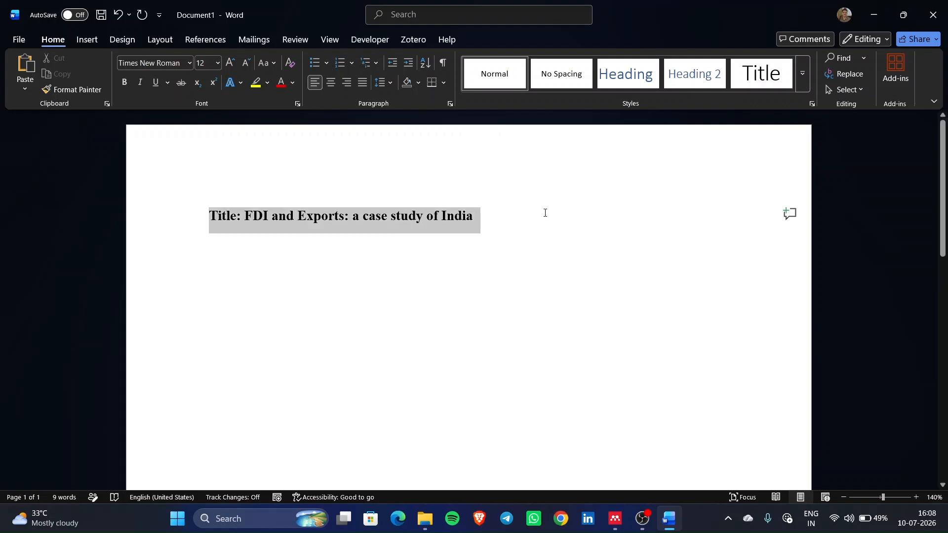
{"action": "left_click", "coordinate": [137, 83]}
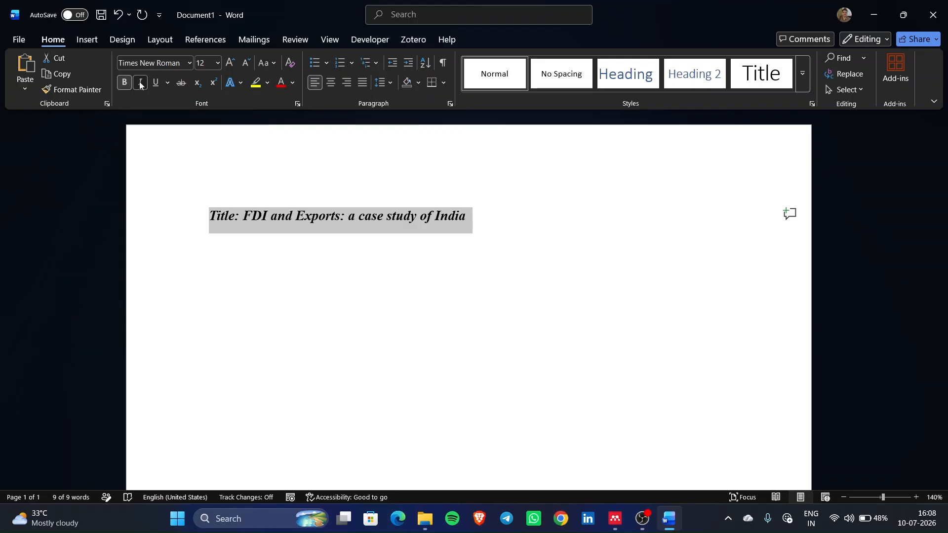
{"action": "left_click", "coordinate": [141, 83]}
{"action": "left_click", "coordinate": [570, 237]}
{"action": "key", "text": "Return"}
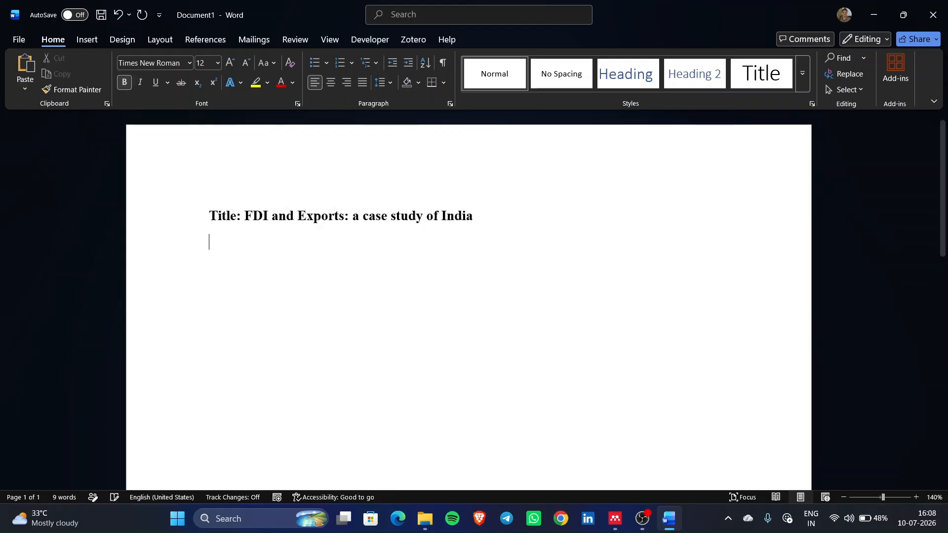
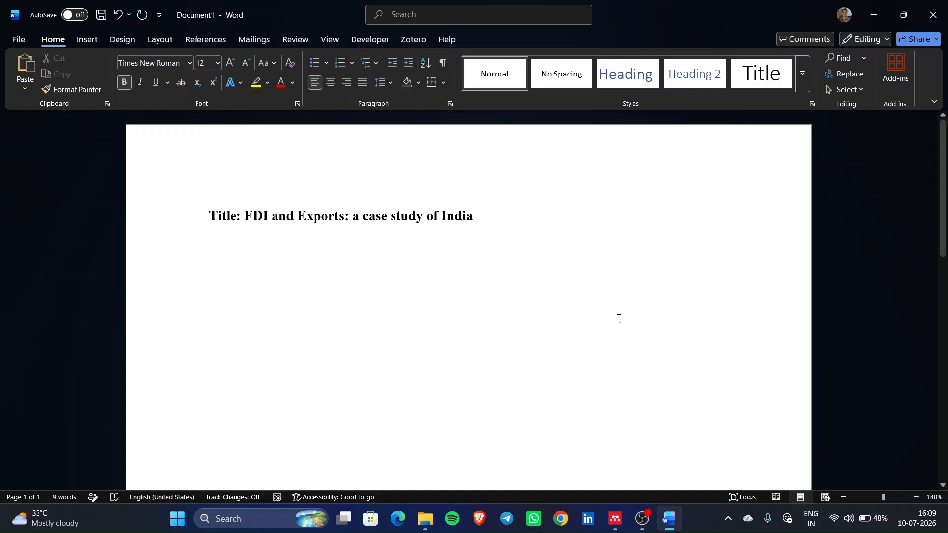
- Switch from Word to Mendeley, where the 'Exports and outward FDI' paper is open
{"action": "mouse_move", "coordinate": [630, 519]}
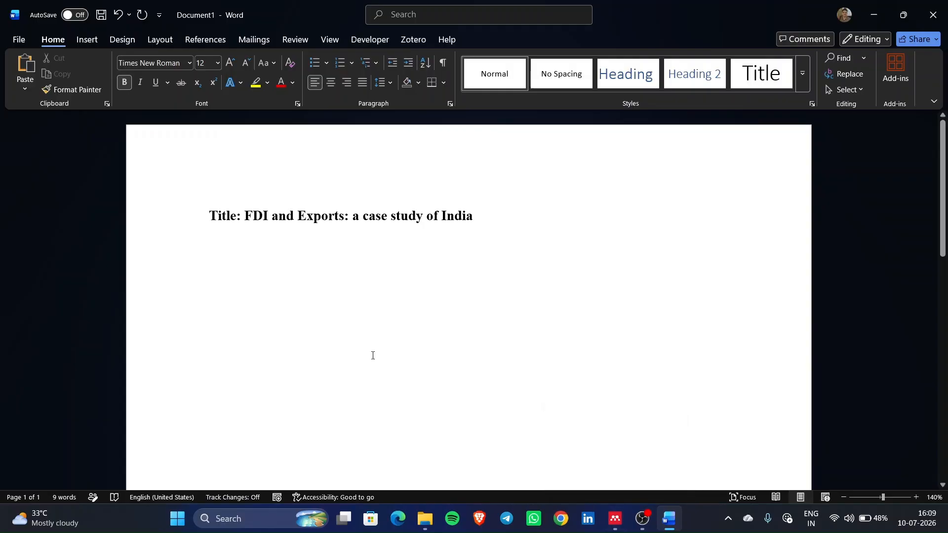
{"action": "scroll", "coordinate": [445, 410], "scroll_direction": "down", "scroll_amount": 5}
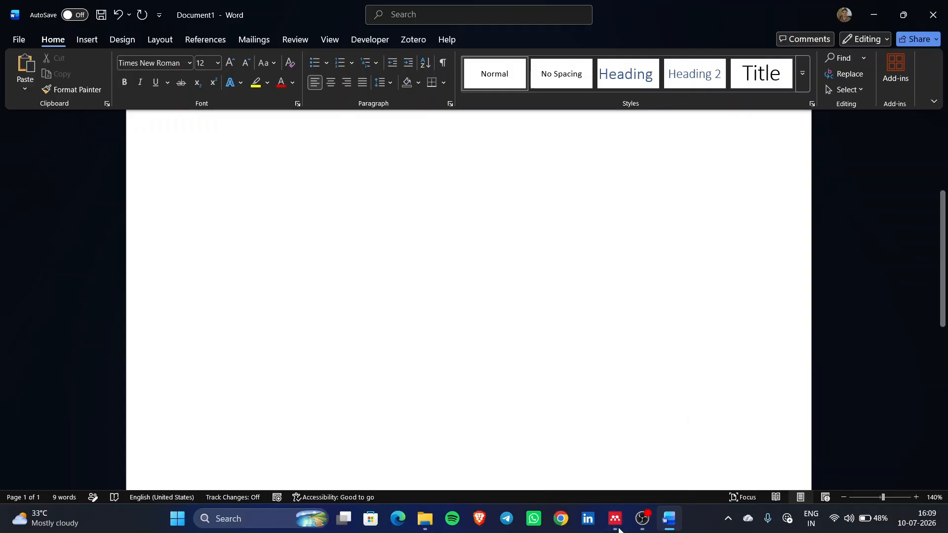
{"action": "key", "text": "alt+Tab"}
{"action": "scroll", "coordinate": [452, 456], "scroll_direction": "up", "scroll_amount": 20}
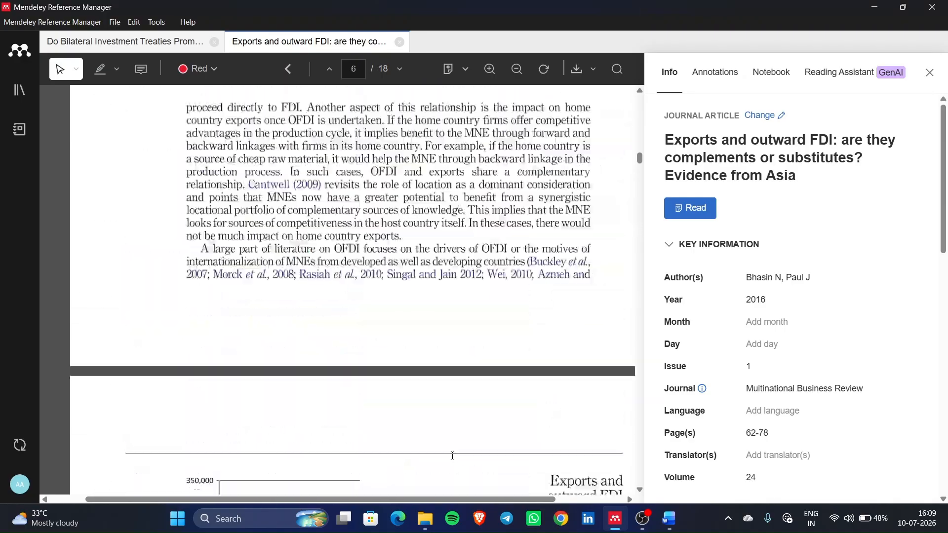
- Skim and select the abstract of the 'Exports and outward FDI' paper
{"action": "scroll", "coordinate": [452, 456], "scroll_direction": "down", "scroll_amount": 5}
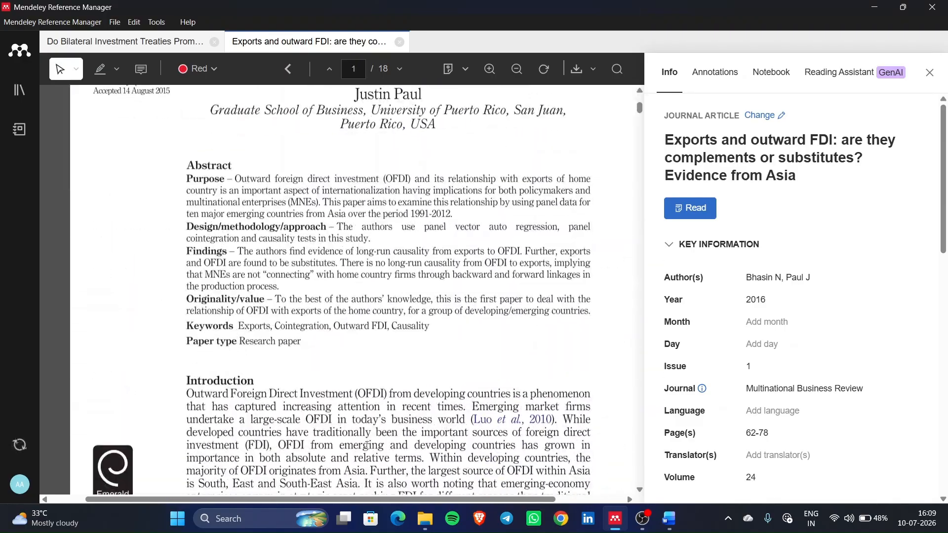
{"action": "scroll", "coordinate": [195, 143], "scroll_direction": "up", "scroll_amount": 1}
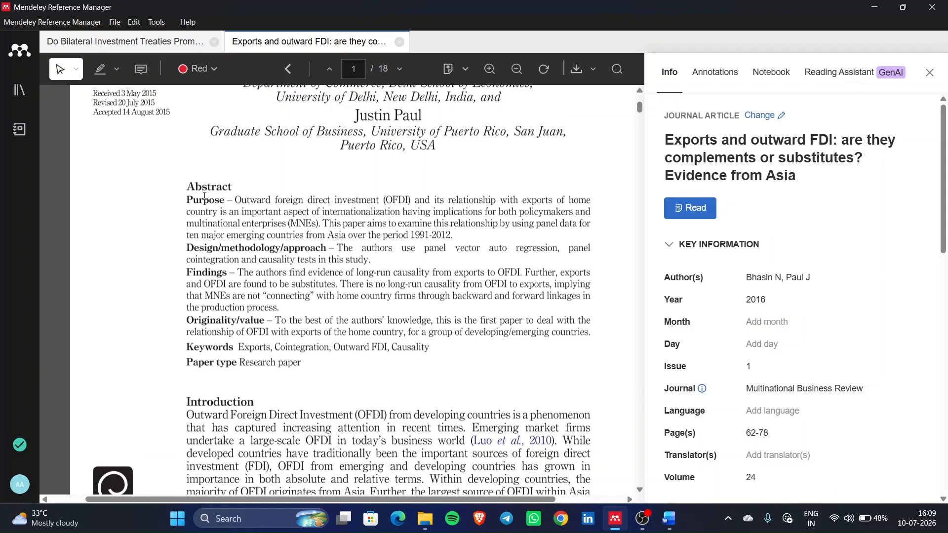
{"action": "left_click_drag", "start_coordinate": [238, 200], "coordinate": [520, 347]}
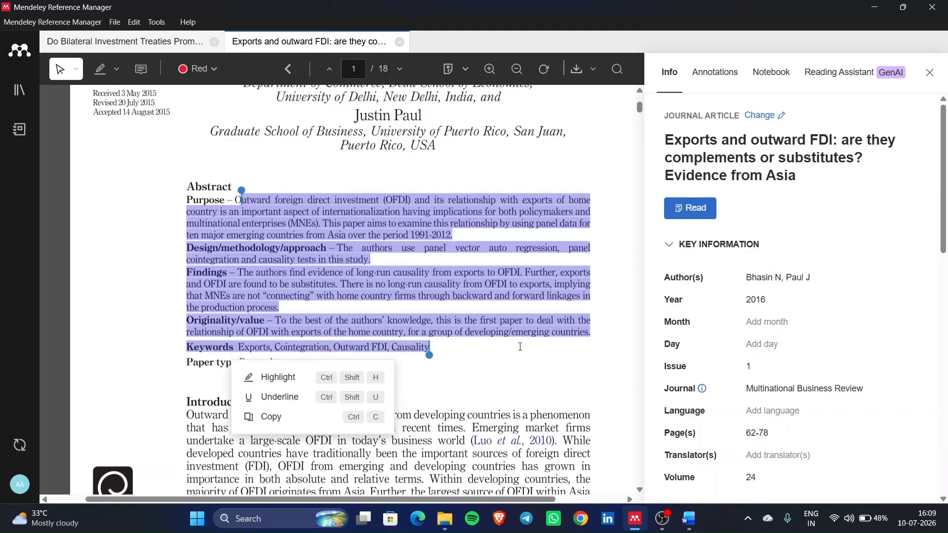
{"action": "left_click", "coordinate": [402, 297]}
{"action": "scroll", "coordinate": [391, 283], "scroll_direction": "up", "scroll_amount": 3}
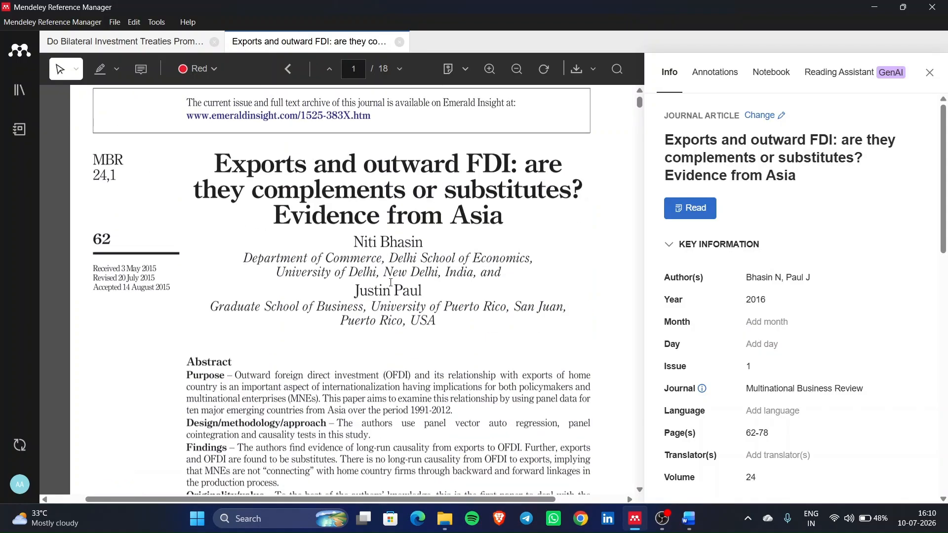
{"action": "scroll", "coordinate": [390, 282], "scroll_direction": "down", "scroll_amount": 3}
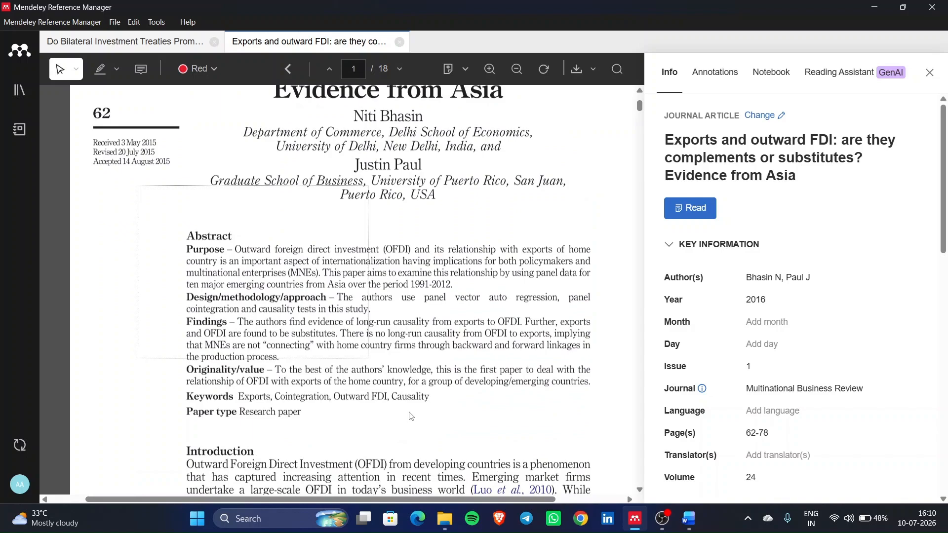
- Look over the abstract of the 'Do Bilateral Investment Treaties' paper
{"action": "left_click", "coordinate": [172, 42]}
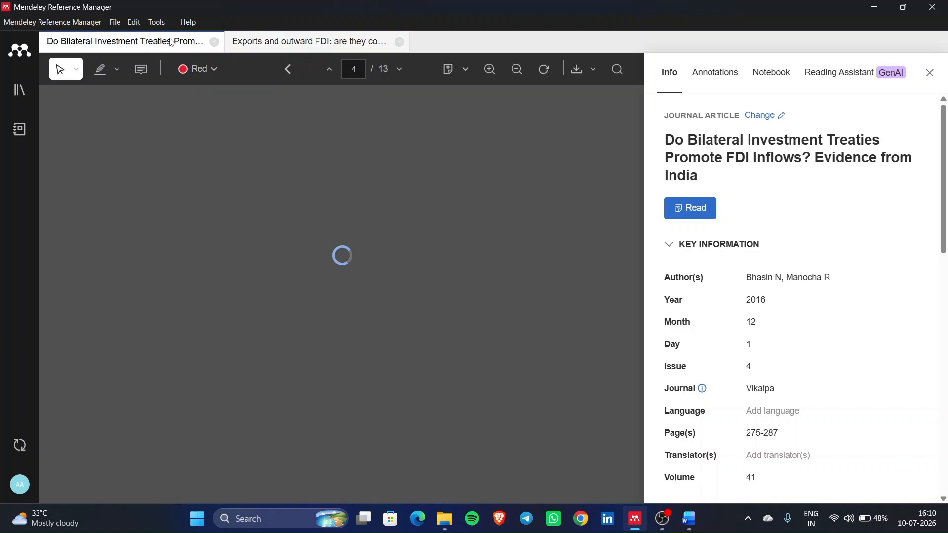
{"action": "scroll", "coordinate": [340, 301], "scroll_direction": "up", "scroll_amount": 20}
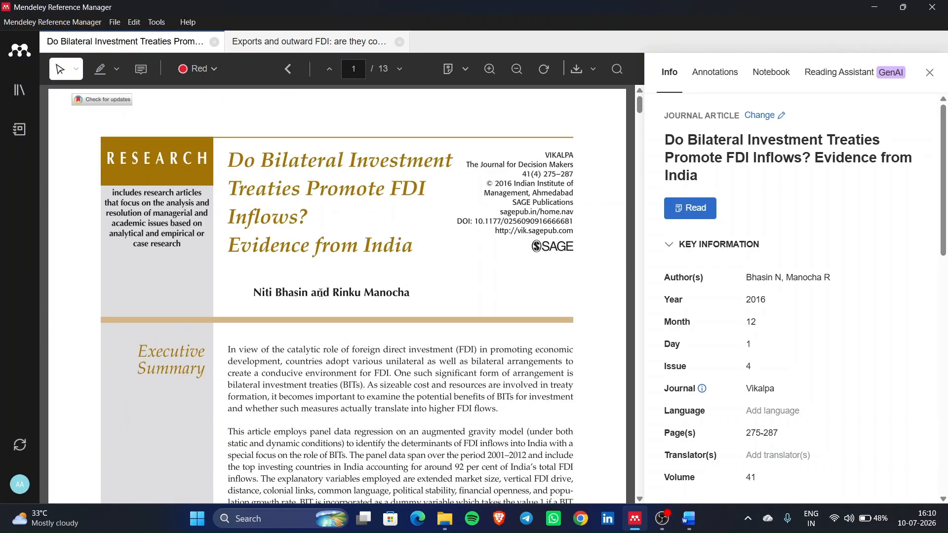
{"action": "scroll", "coordinate": [321, 292], "scroll_direction": "down", "scroll_amount": 5}
{"action": "scroll", "coordinate": [320, 293], "scroll_direction": "up", "scroll_amount": 1}
{"action": "left_click_drag", "start_coordinate": [228, 149], "coordinate": [333, 472]}
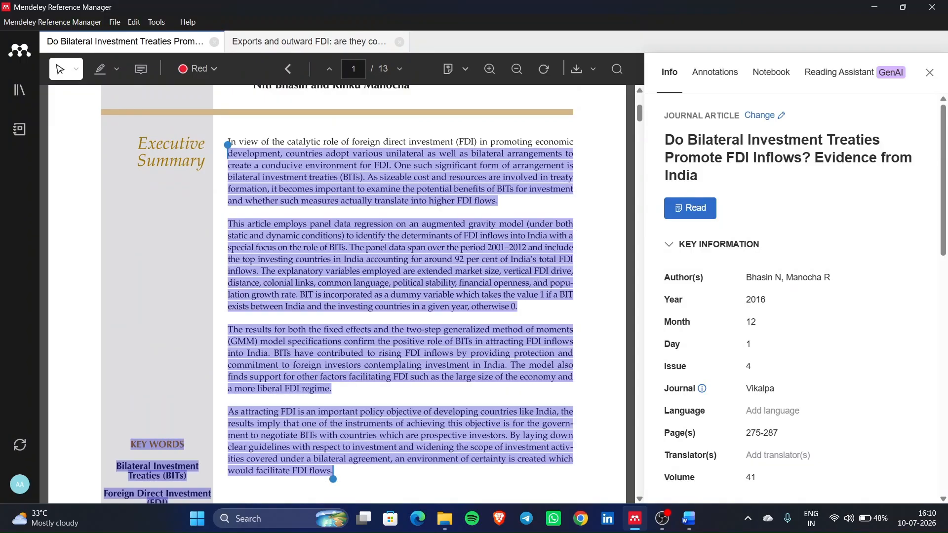
{"action": "scroll", "coordinate": [426, 386], "scroll_direction": "down", "scroll_amount": 8}
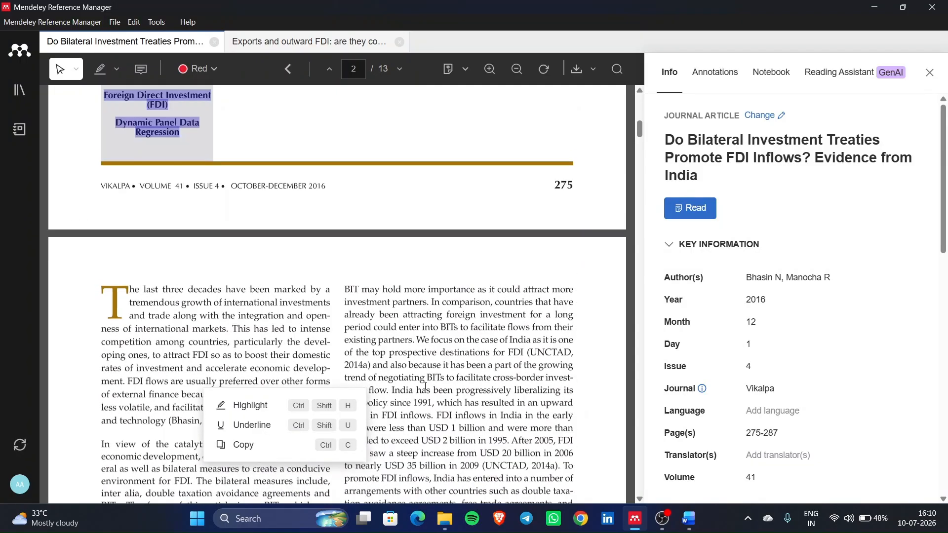
{"action": "scroll", "coordinate": [425, 386], "scroll_direction": "up", "scroll_amount": 10}
- Return to the 'Exports and outward FDI' paper, then bring the Word document forward
{"action": "left_click", "coordinate": [265, 44]}
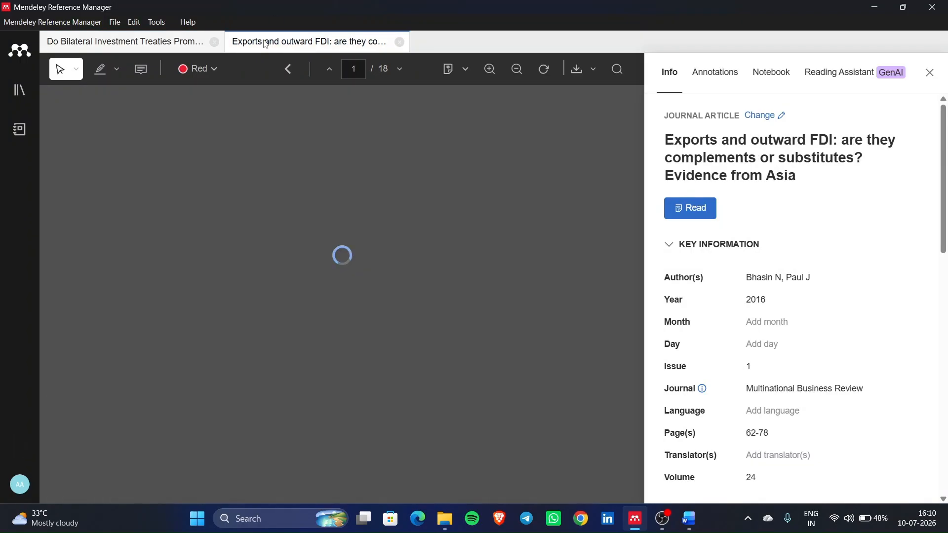
{"action": "scroll", "coordinate": [261, 295], "scroll_direction": "down", "scroll_amount": 3}
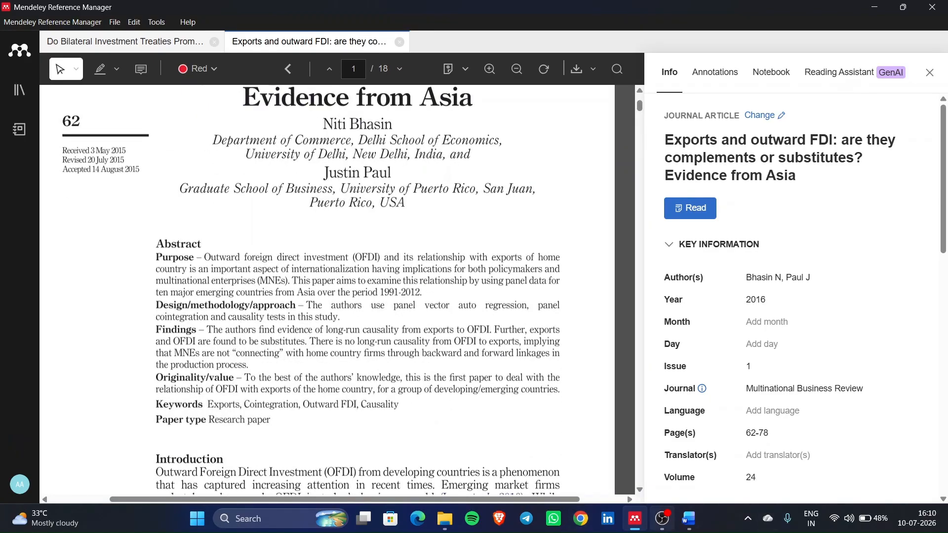
{"action": "left_click", "coordinate": [689, 518]}
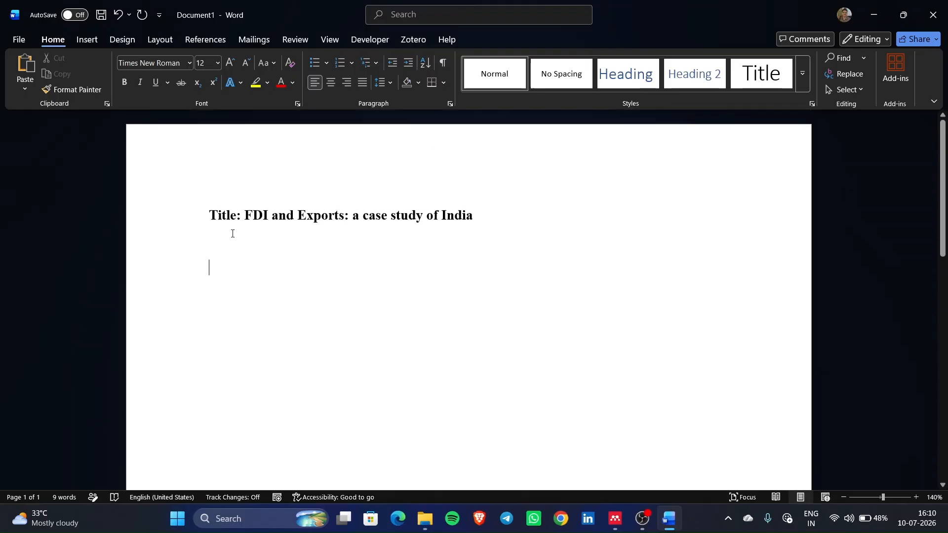
- Type 'Introduction' below the title and start adding a new citation source
{"action": "type", "text": "Intr"}
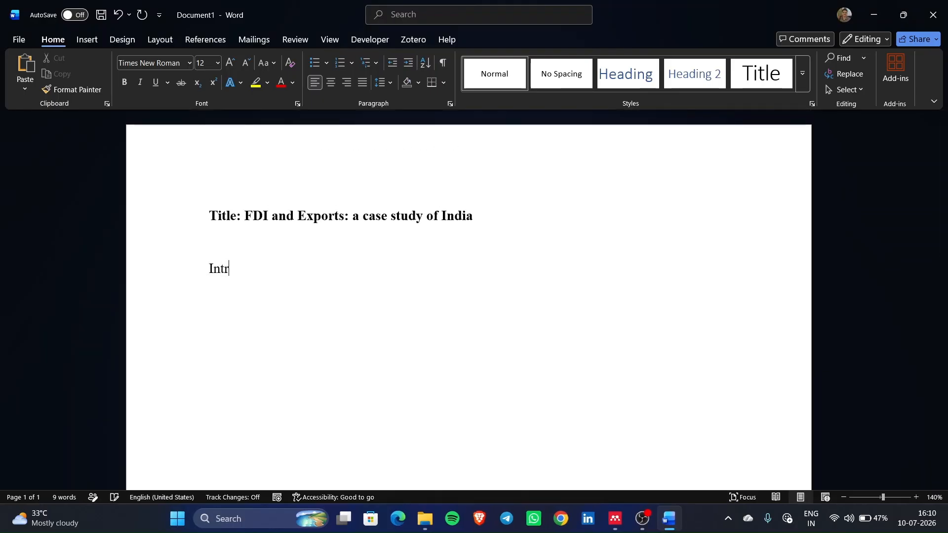
{"action": "type", "text": "oduction"}
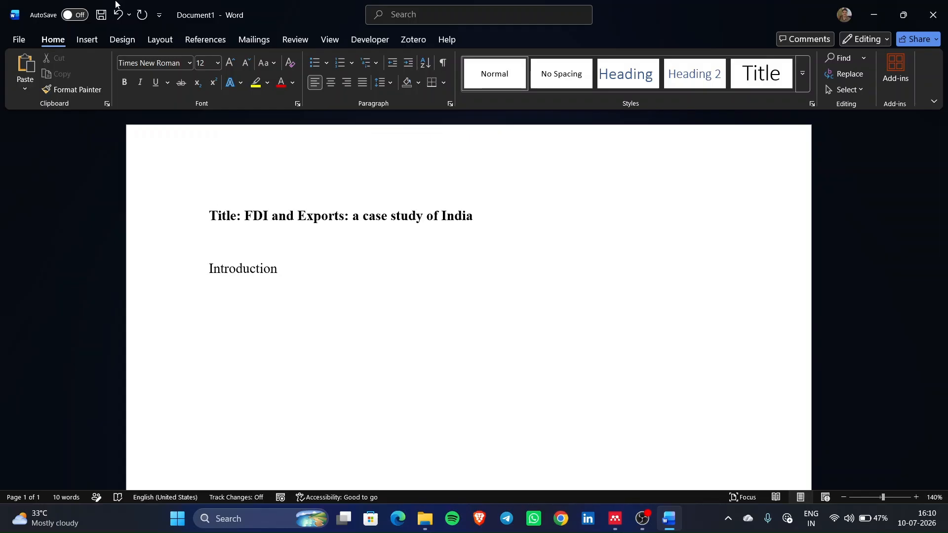
{"action": "left_click", "coordinate": [200, 42]}
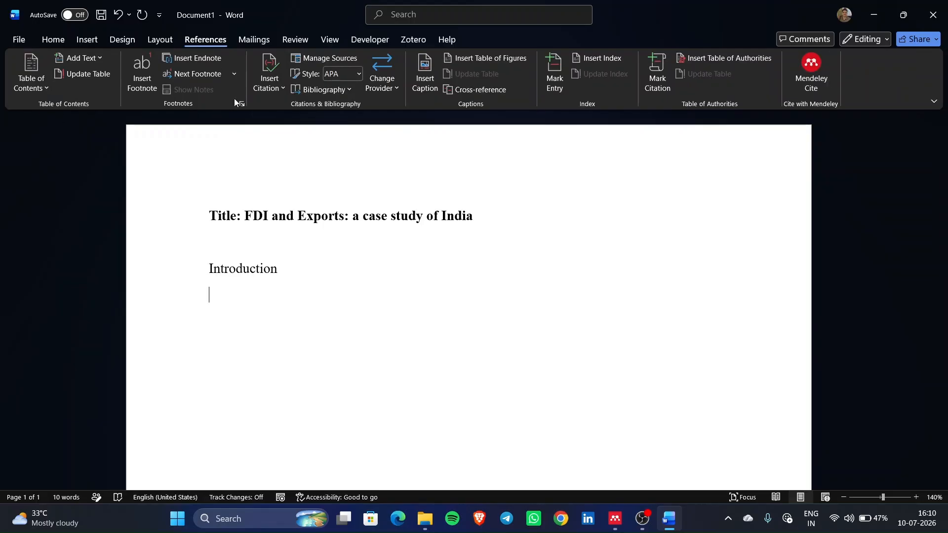
{"action": "left_click", "coordinate": [279, 90]}
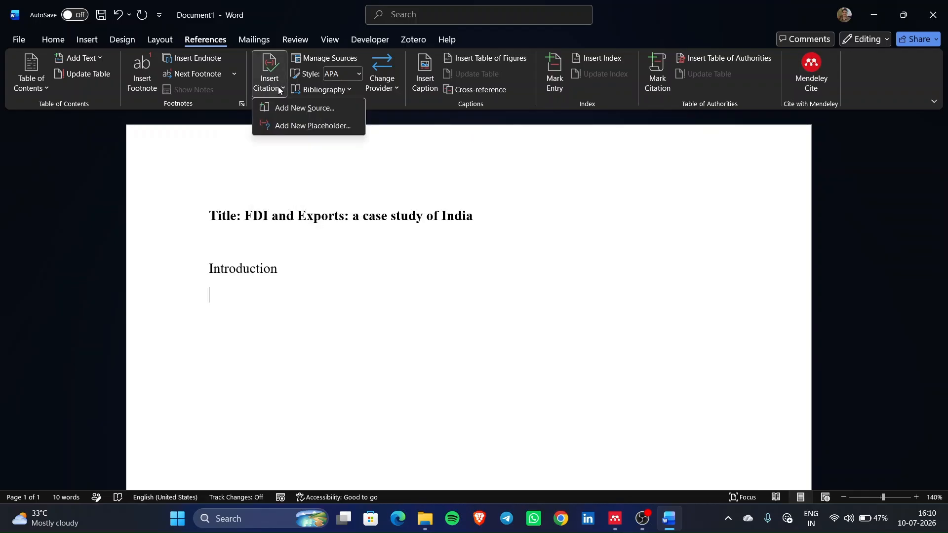
{"action": "left_click", "coordinate": [315, 111]}
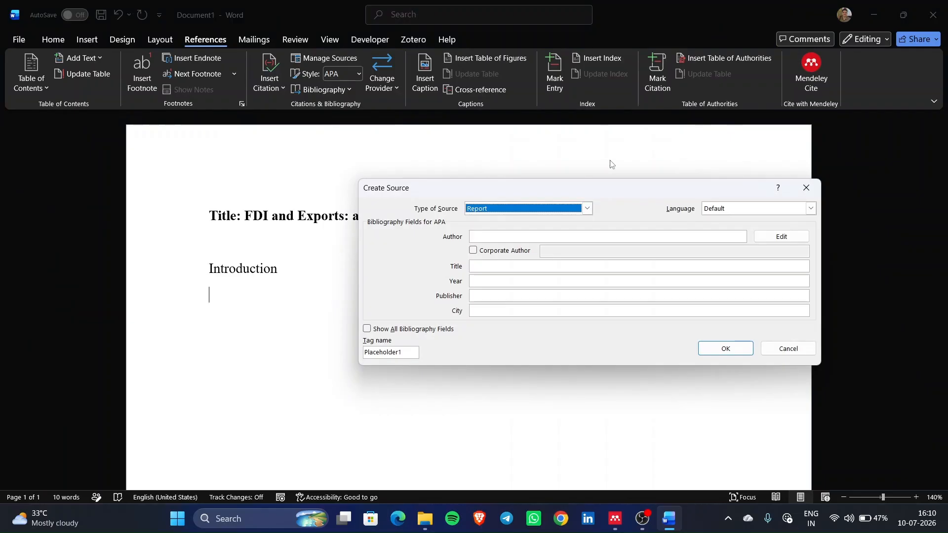
- Scroll through the 'Exports and outward FDI' PDF and return to the page 1 Introduction
{"action": "left_click", "coordinate": [615, 518]}
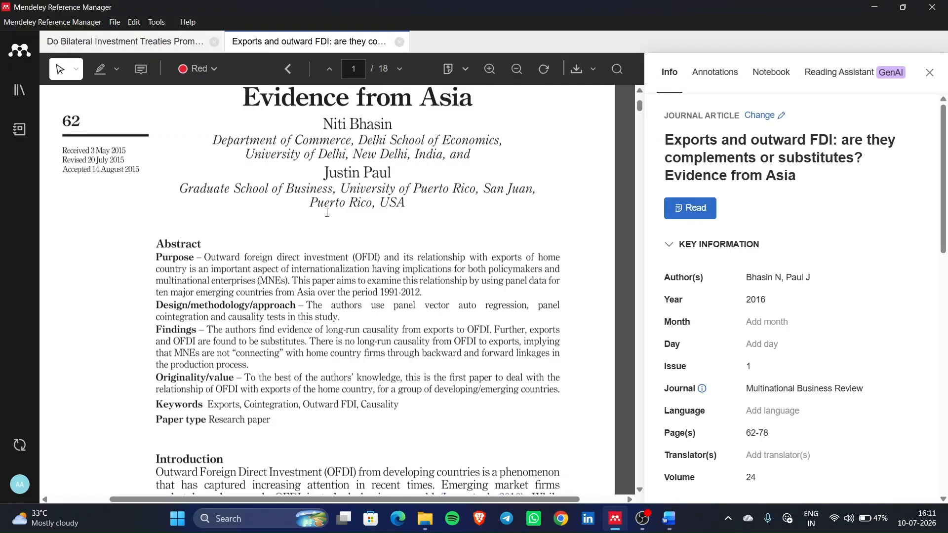
{"action": "scroll", "coordinate": [327, 213], "scroll_direction": "down", "scroll_amount": 10}
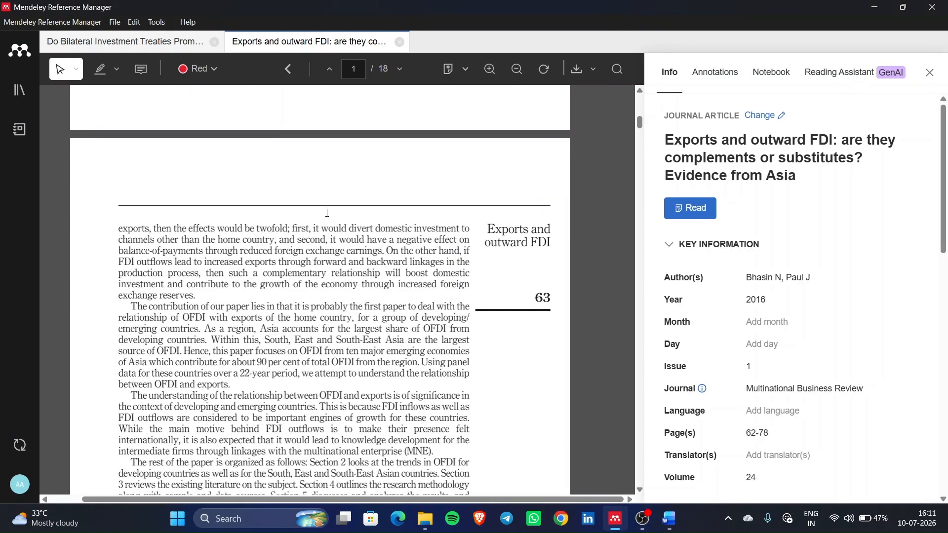
{"action": "scroll", "coordinate": [188, 232], "scroll_direction": "up", "scroll_amount": 8}
{"action": "scroll", "coordinate": [238, 383], "scroll_direction": "down", "scroll_amount": 5}
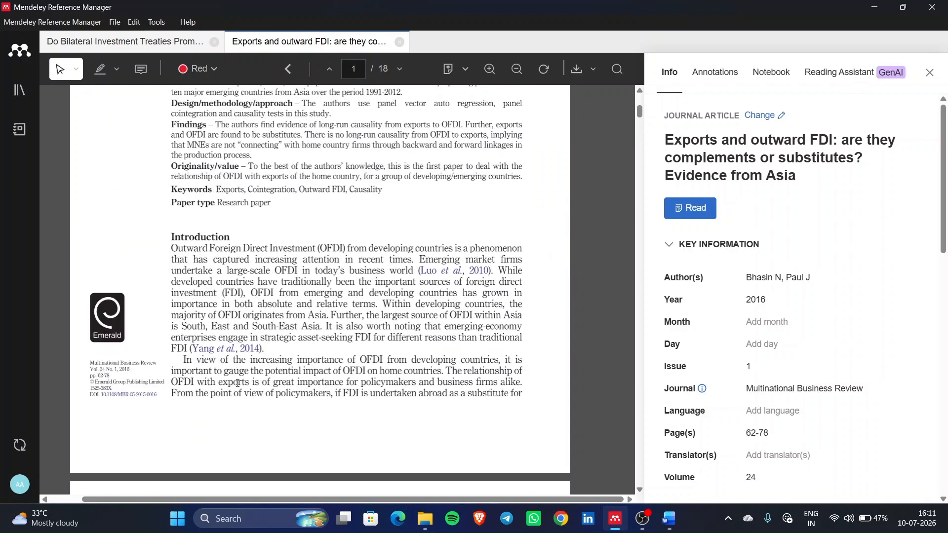
{"action": "scroll", "coordinate": [238, 383], "scroll_direction": "up", "scroll_amount": 5}
{"action": "scroll", "coordinate": [258, 357], "scroll_direction": "down", "scroll_amount": 5}
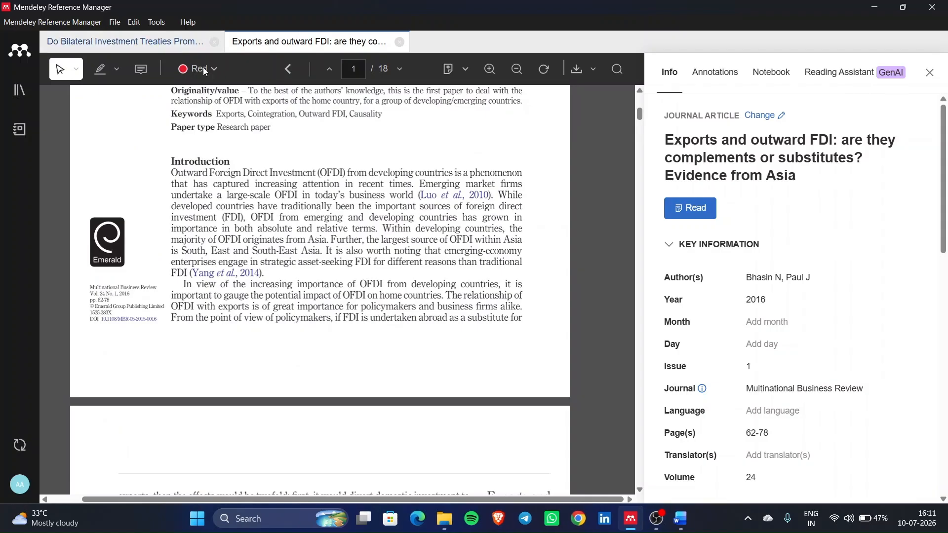
{"action": "scroll", "coordinate": [317, 263], "scroll_direction": "down", "scroll_amount": 5}
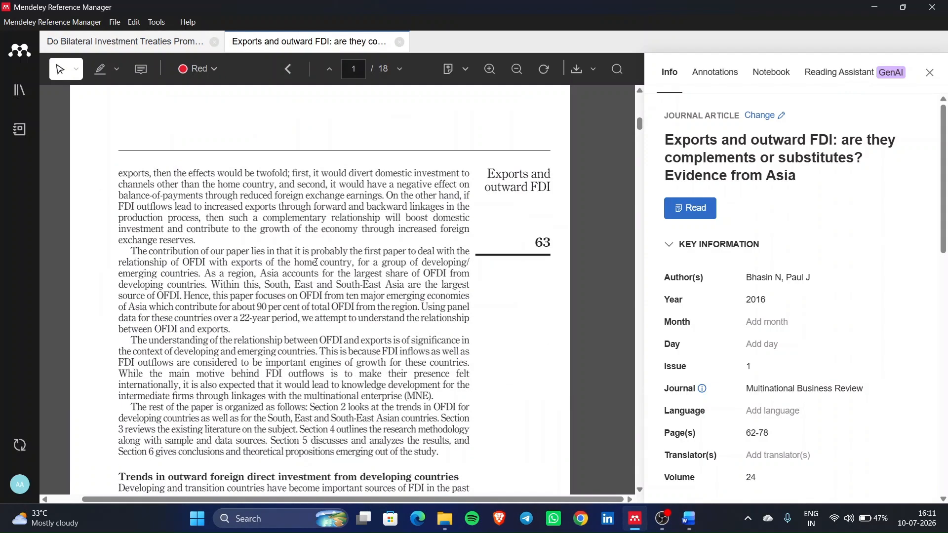
{"action": "scroll", "coordinate": [190, 247], "scroll_direction": "up", "scroll_amount": 1}
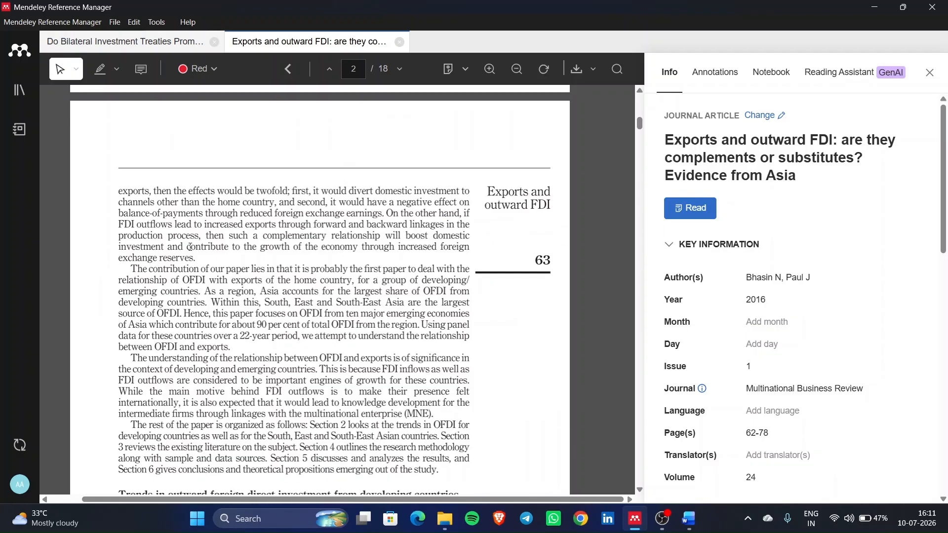
{"action": "scroll", "coordinate": [191, 247], "scroll_direction": "down", "scroll_amount": 3}
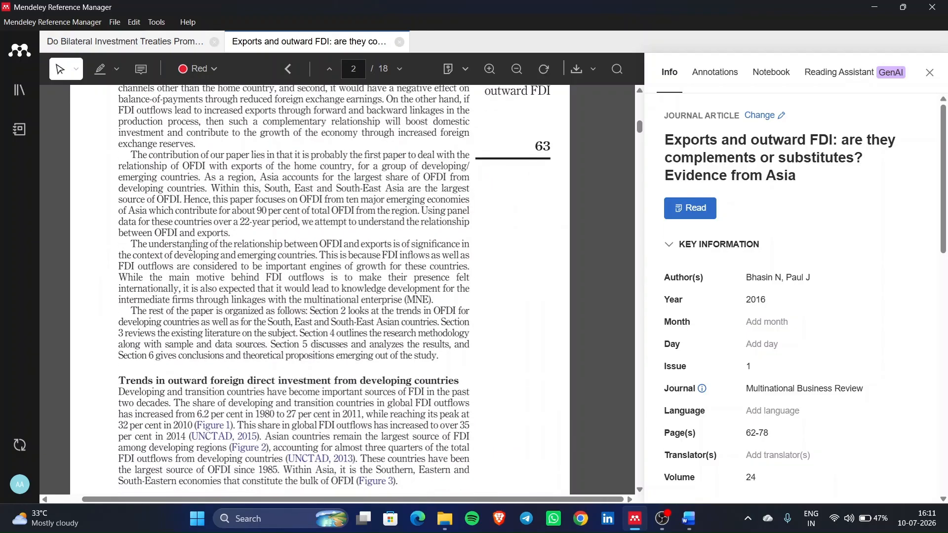
{"action": "scroll", "coordinate": [191, 248], "scroll_direction": "down", "scroll_amount": 6}
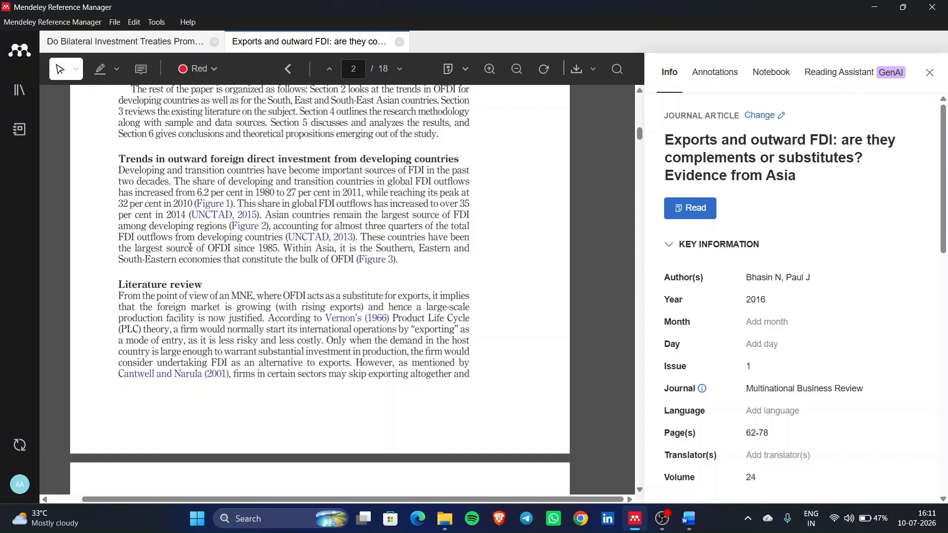
{"action": "scroll", "coordinate": [190, 247], "scroll_direction": "up", "scroll_amount": 5}
{"action": "scroll", "coordinate": [190, 247], "scroll_direction": "down", "scroll_amount": 20}
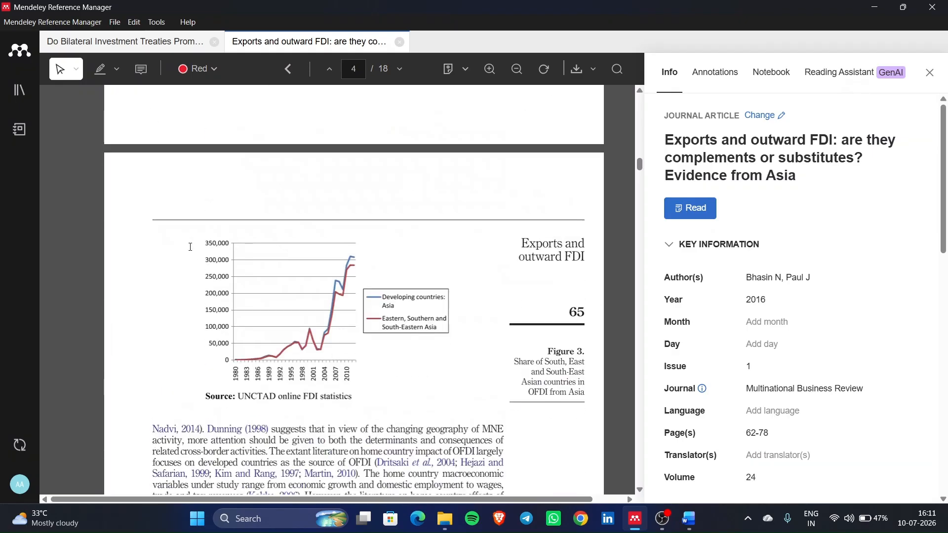
{"action": "scroll", "coordinate": [191, 248], "scroll_direction": "down", "scroll_amount": 10}
{"action": "scroll", "coordinate": [191, 248], "scroll_direction": "up", "scroll_amount": 20}
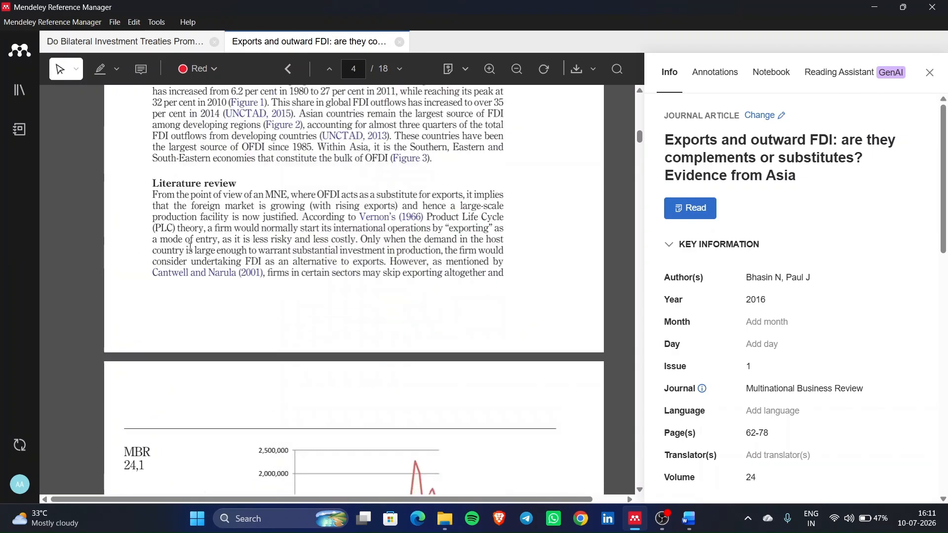
{"action": "scroll", "coordinate": [191, 246], "scroll_direction": "up", "scroll_amount": 20}
{"action": "scroll", "coordinate": [191, 247], "scroll_direction": "down", "scroll_amount": 3}
{"action": "scroll", "coordinate": [190, 247], "scroll_direction": "up", "scroll_amount": 2}
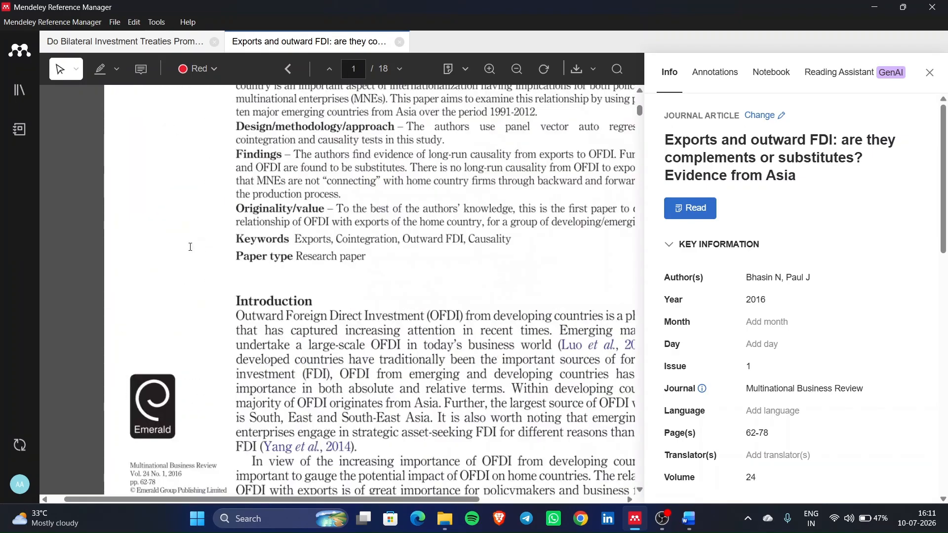
{"action": "scroll", "coordinate": [190, 247], "scroll_direction": "right", "scroll_amount": 2}
{"action": "scroll", "coordinate": [191, 247], "scroll_direction": "down", "scroll_amount": 1}
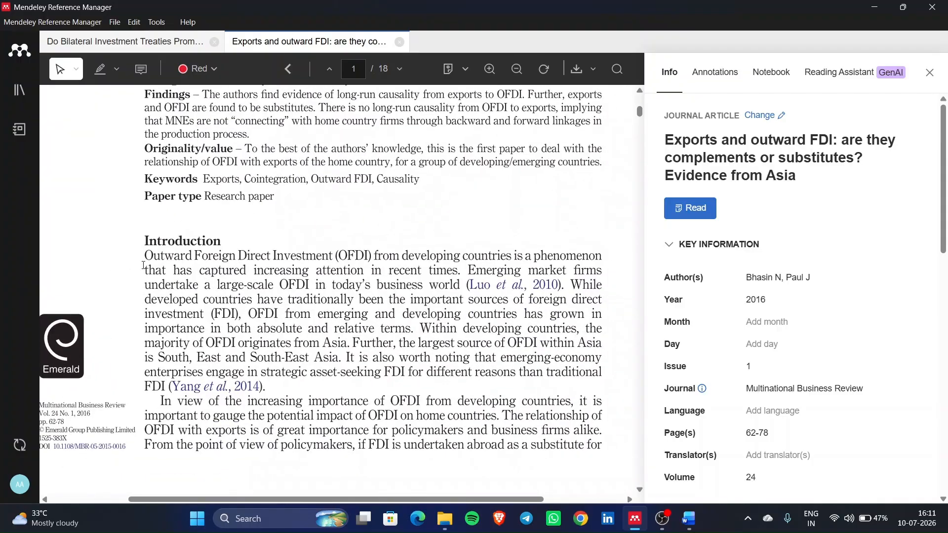
- Highlight the Introduction's opening sentence in red
{"action": "left_click_drag", "start_coordinate": [147, 270], "coordinate": [321, 246]}
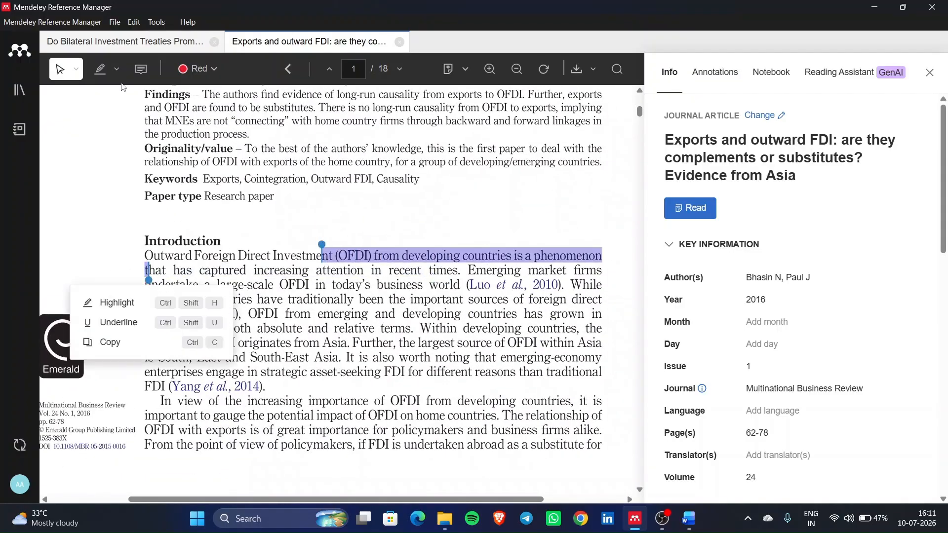
{"action": "left_click", "coordinate": [108, 63]}
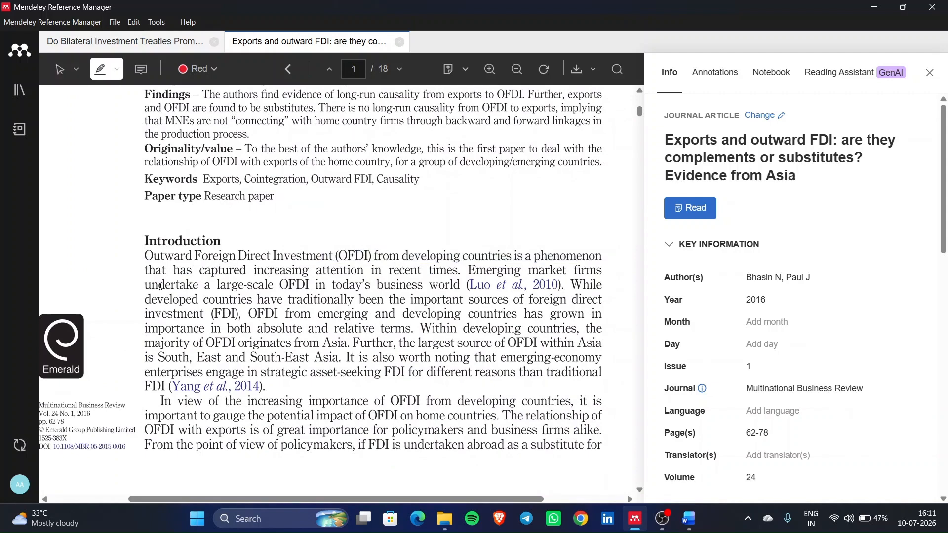
{"action": "mouse_move", "coordinate": [143, 255]}
{"action": "left_mouse_down"}
{"action": "mouse_move", "coordinate": [346, 317]}
{"action": "mouse_move", "coordinate": [486, 272]}
{"action": "mouse_move", "coordinate": [465, 274]}
{"action": "left_mouse_up"}
{"action": "scroll", "coordinate": [465, 272], "scroll_direction": "down", "scroll_amount": 10}
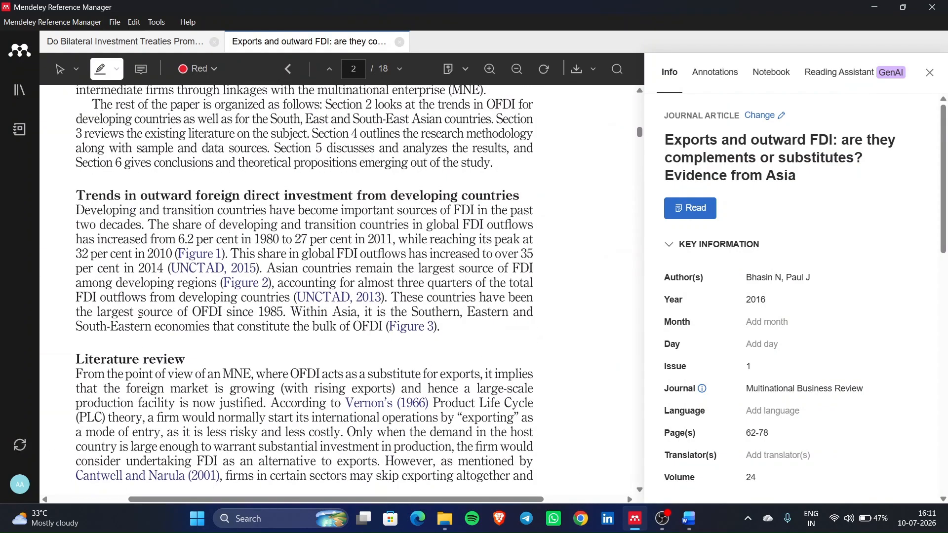
{"action": "scroll", "coordinate": [141, 314], "scroll_direction": "down", "scroll_amount": 2}
- Highlight the Literature review opening and the Dritsaki et al. (2004) passage
{"action": "mouse_move", "coordinate": [74, 263]}
{"action": "left_mouse_down"}
{"action": "mouse_move", "coordinate": [345, 338]}
{"action": "mouse_move", "coordinate": [350, 305]}
{"action": "left_mouse_up"}
{"action": "scroll", "coordinate": [350, 304], "scroll_direction": "down", "scroll_amount": 15}
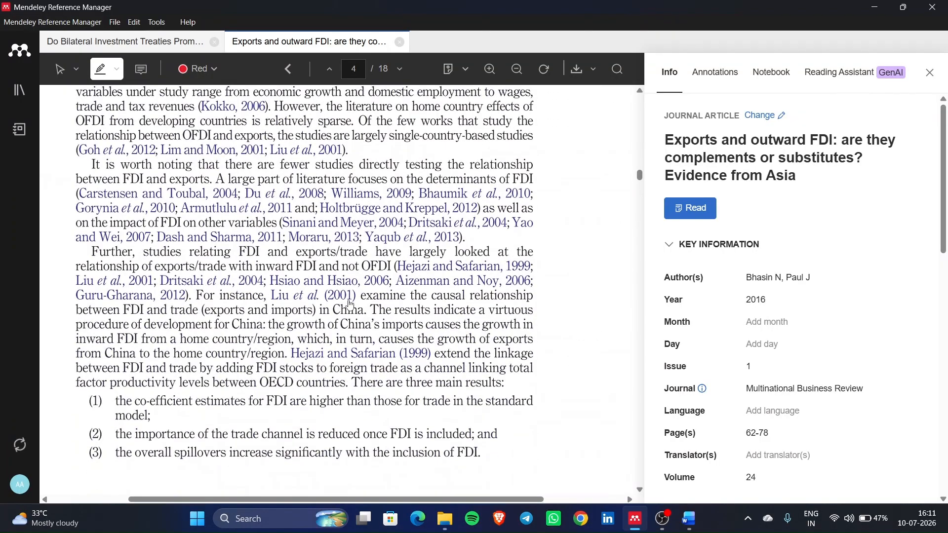
{"action": "scroll", "coordinate": [189, 371], "scroll_direction": "down", "scroll_amount": 6}
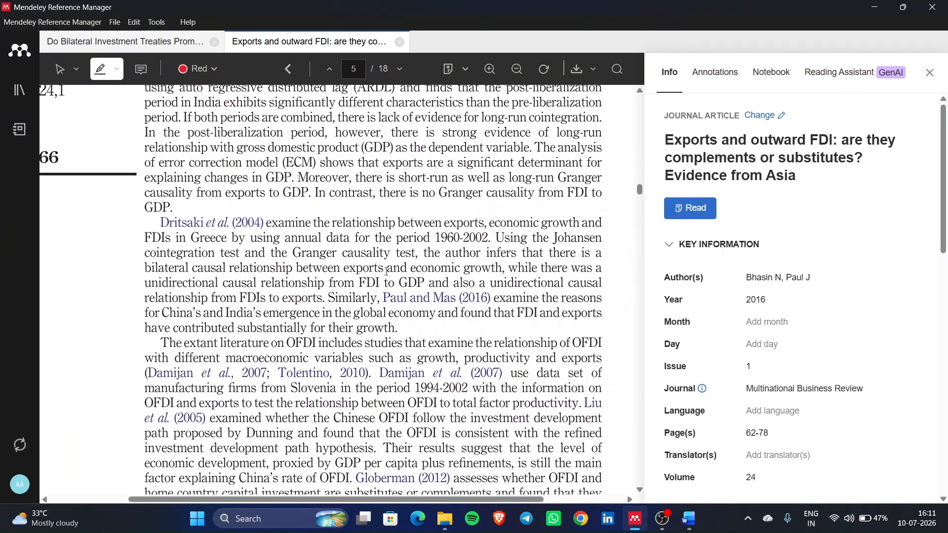
{"action": "mouse_move", "coordinate": [267, 224]}
{"action": "left_mouse_down"}
{"action": "mouse_move", "coordinate": [461, 259]}
{"action": "mouse_move", "coordinate": [514, 257]}
{"action": "left_mouse_up"}
- Highlight the Conclusion passage on exports and OFDI as long-run substitutes
{"action": "scroll", "coordinate": [514, 261], "scroll_direction": "down", "scroll_amount": 5}
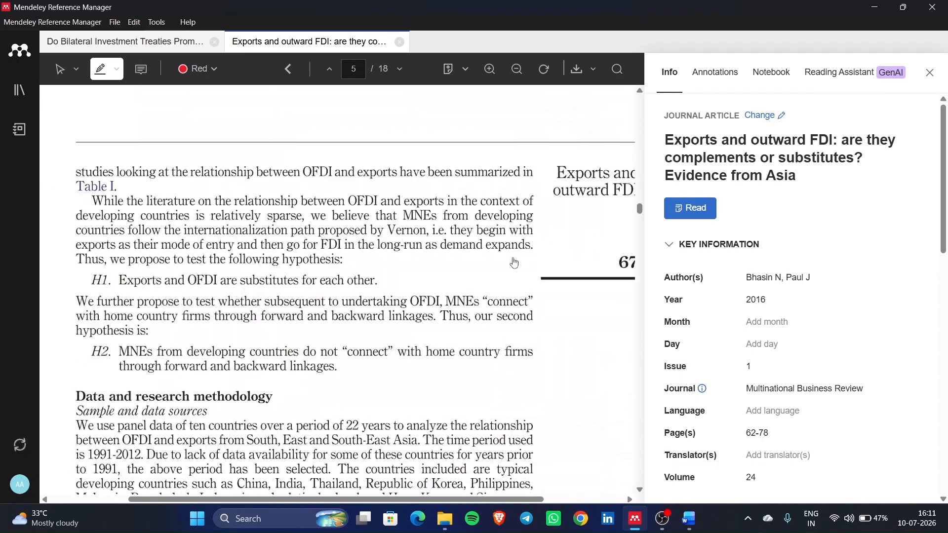
{"action": "scroll", "coordinate": [233, 373], "scroll_direction": "down", "scroll_amount": 10}
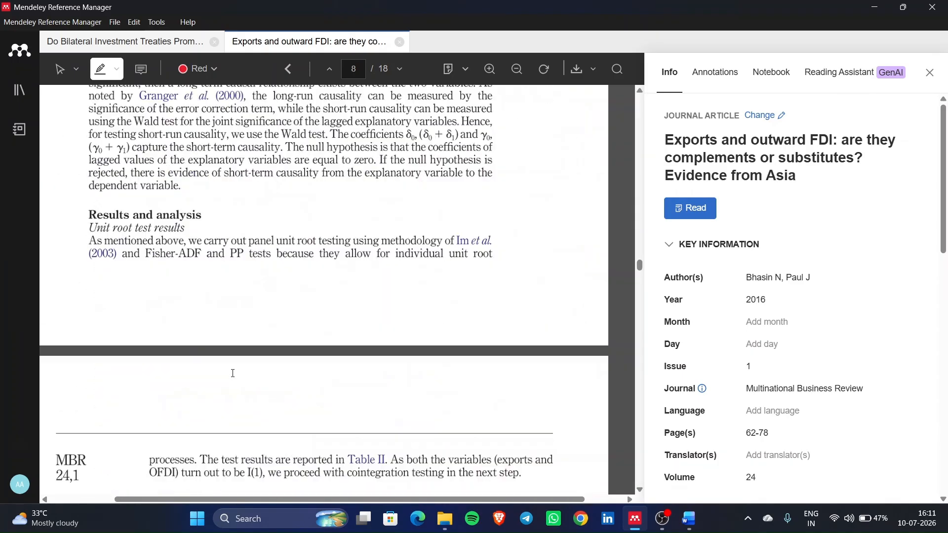
{"action": "scroll", "coordinate": [233, 374], "scroll_direction": "down", "scroll_amount": 10}
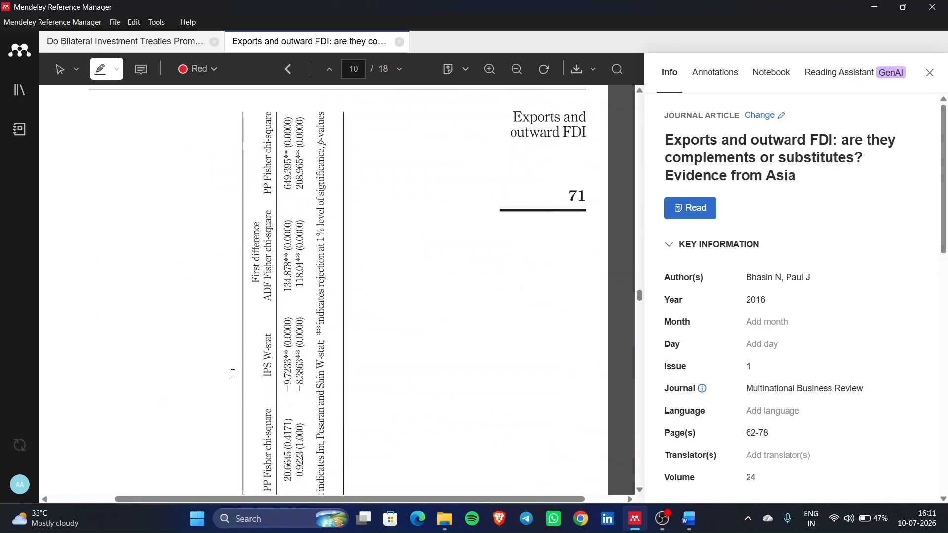
{"action": "scroll", "coordinate": [233, 374], "scroll_direction": "down", "scroll_amount": 10}
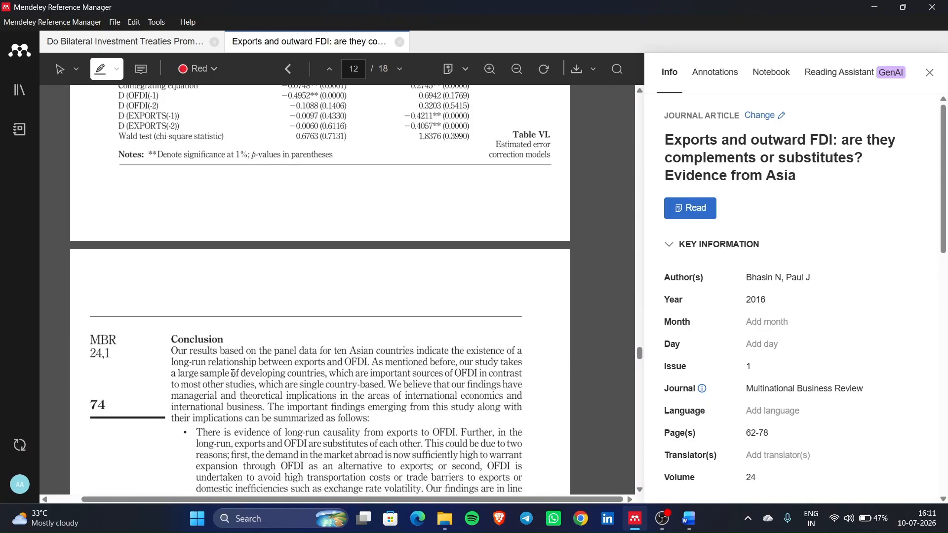
{"action": "scroll", "coordinate": [233, 374], "scroll_direction": "down", "scroll_amount": 2, "text": "ctrl"}
{"action": "scroll", "coordinate": [233, 374], "scroll_direction": "down", "scroll_amount": 10}
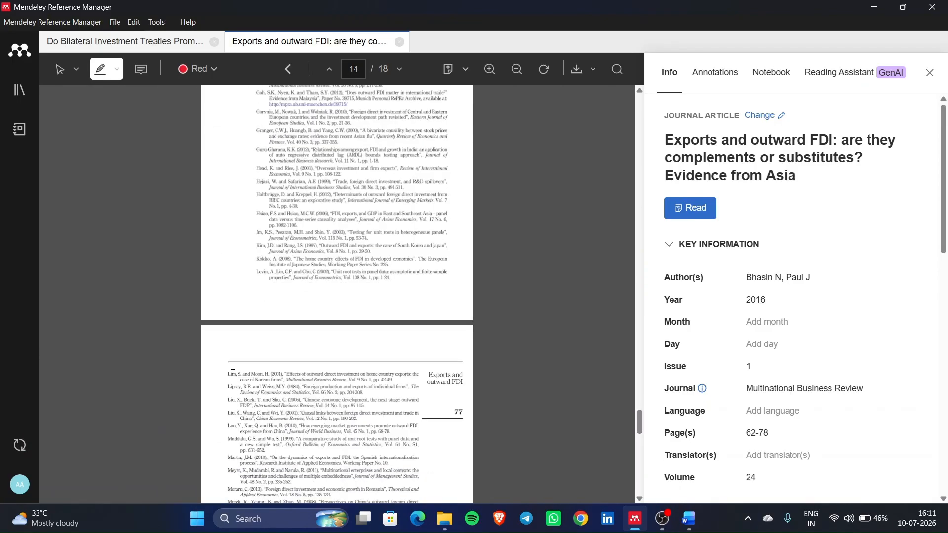
{"action": "scroll", "coordinate": [233, 374], "scroll_direction": "up", "scroll_amount": 6}
{"action": "scroll", "coordinate": [233, 374], "scroll_direction": "up", "scroll_amount": 2, "text": "ctrl"}
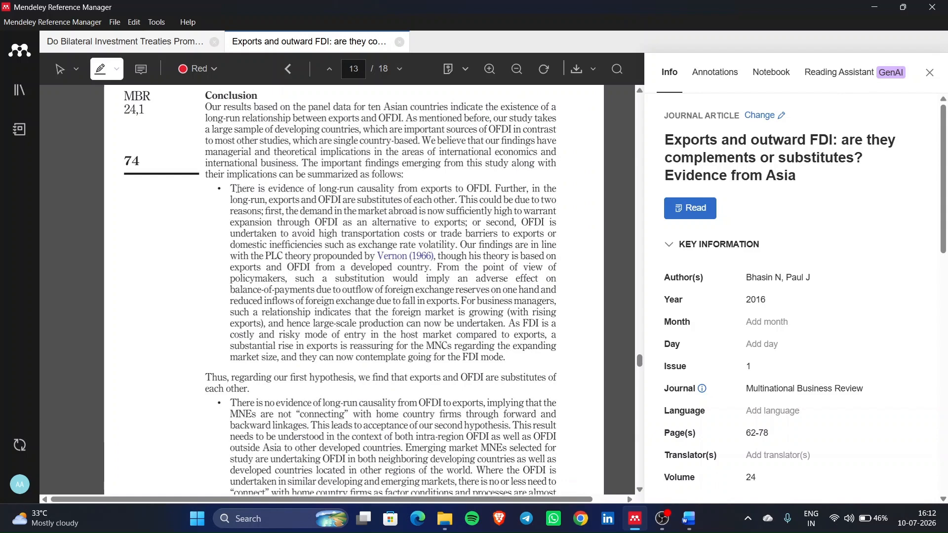
{"action": "scroll", "coordinate": [237, 189], "scroll_direction": "up", "scroll_amount": 5}
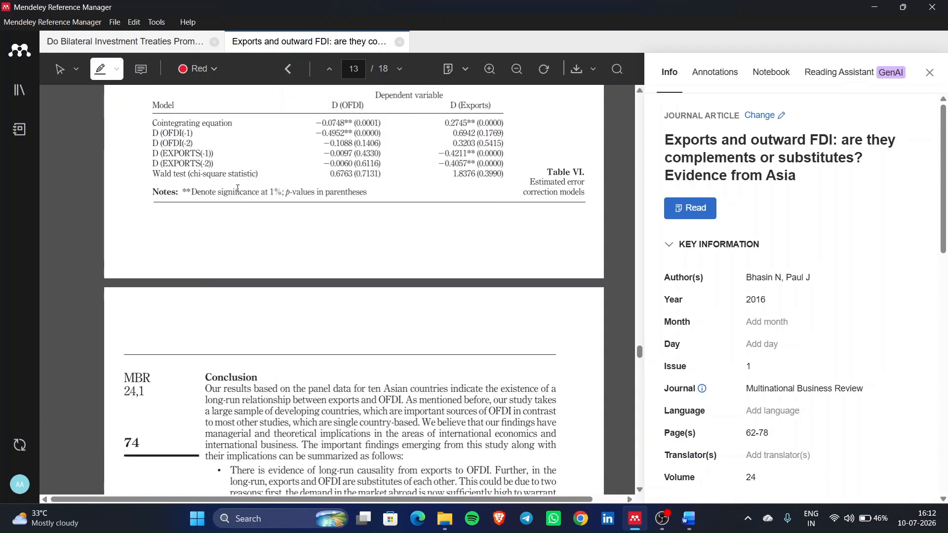
{"action": "scroll", "coordinate": [240, 253], "scroll_direction": "down", "scroll_amount": 4}
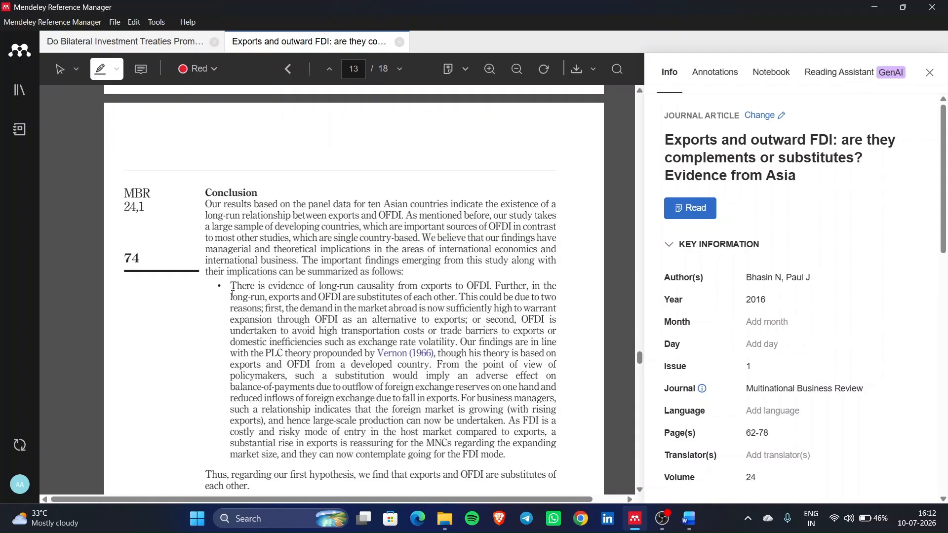
{"action": "left_click_drag", "start_coordinate": [234, 295], "coordinate": [518, 326]}
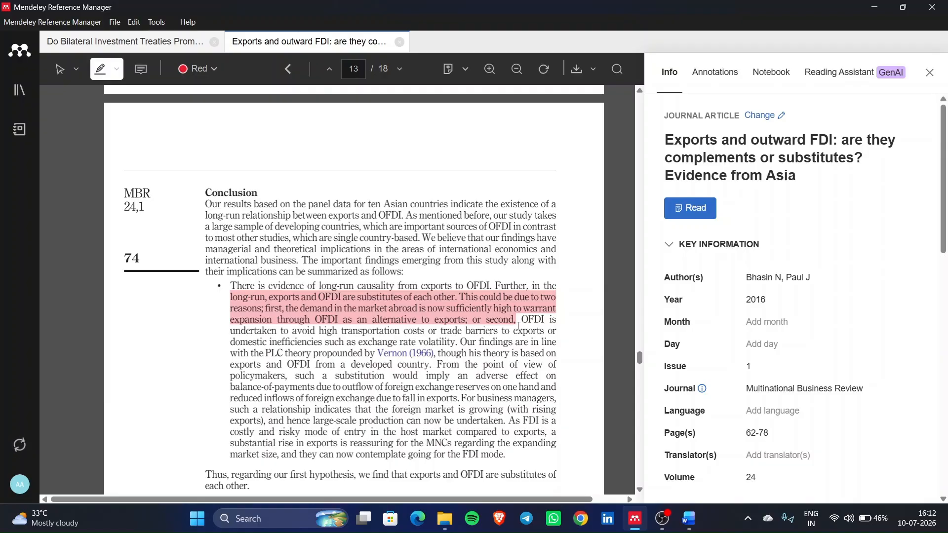
{"action": "scroll", "coordinate": [519, 325], "scroll_direction": "up", "scroll_amount": 5}
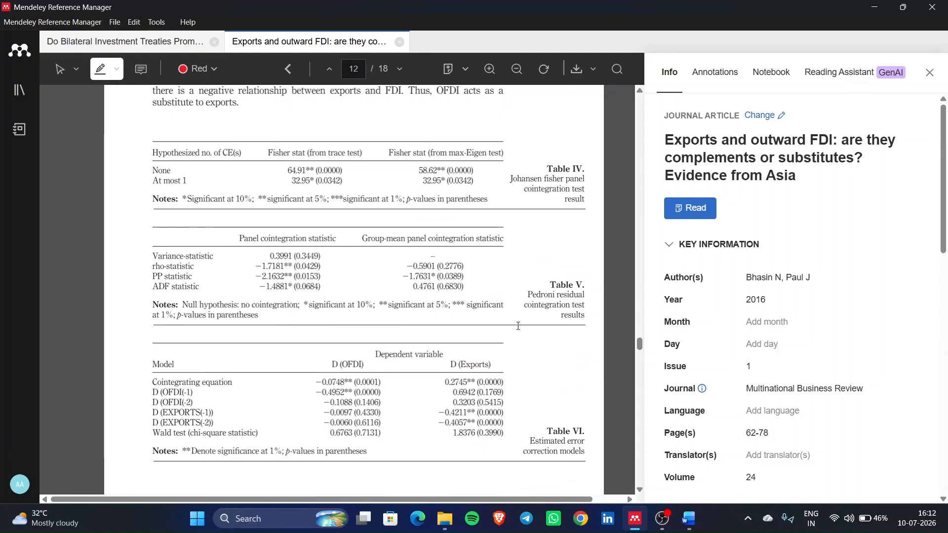
{"action": "scroll", "coordinate": [518, 326], "scroll_direction": "down", "scroll_amount": 11}
{"action": "scroll", "coordinate": [518, 326], "scroll_direction": "up", "scroll_amount": 16}
{"action": "scroll", "coordinate": [518, 326], "scroll_direction": "up", "scroll_amount": 20}
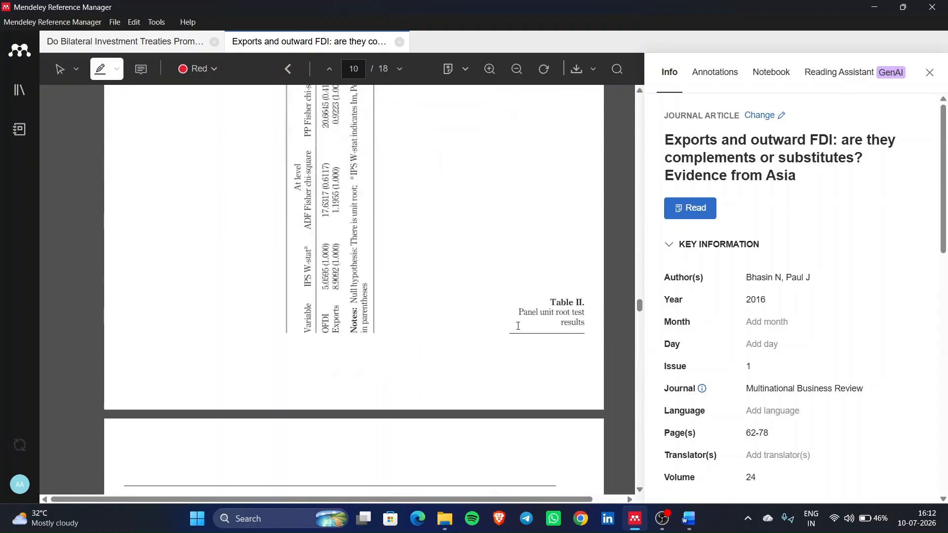
{"action": "scroll", "coordinate": [518, 326], "scroll_direction": "up", "scroll_amount": 20}
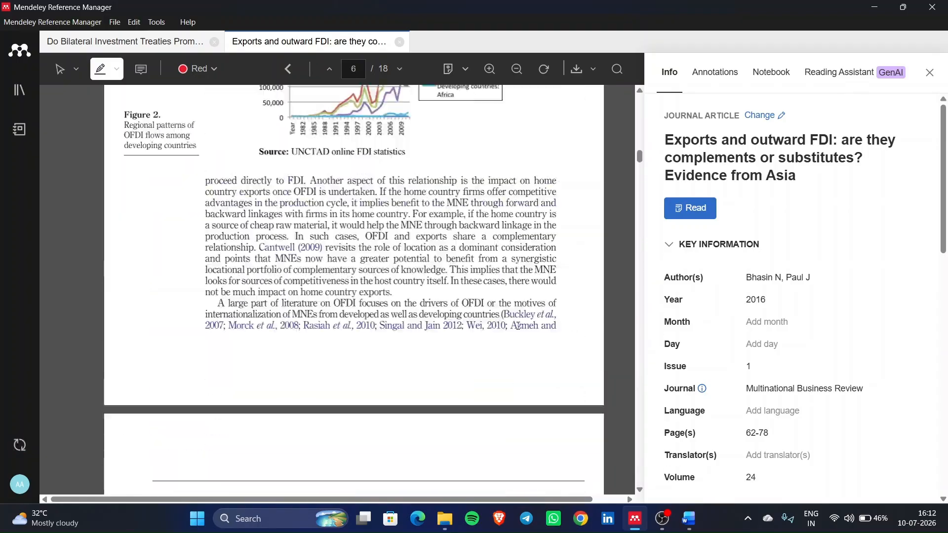
{"action": "scroll", "coordinate": [235, 244], "scroll_direction": "up", "scroll_amount": 15}
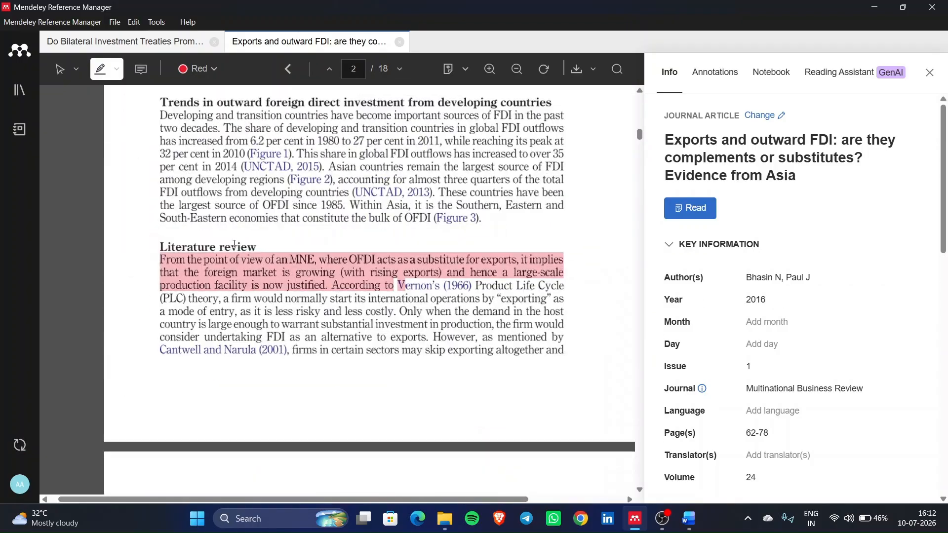
{"action": "scroll", "coordinate": [235, 244], "scroll_direction": "down", "scroll_amount": 2}
{"action": "scroll", "coordinate": [234, 244], "scroll_direction": "right", "scroll_amount": 2}
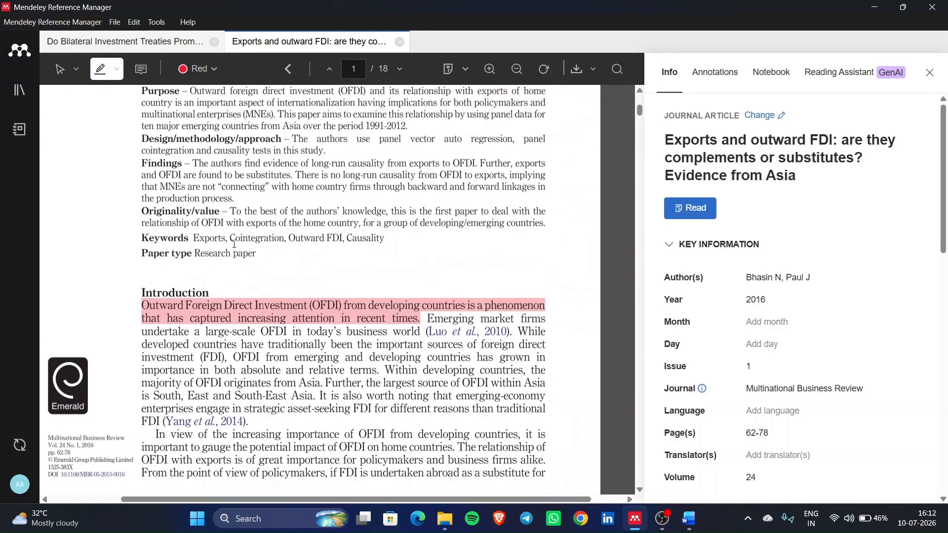
{"action": "scroll", "coordinate": [234, 244], "scroll_direction": "down", "scroll_amount": 3}
{"action": "scroll", "coordinate": [234, 243], "scroll_direction": "down", "scroll_amount": 2}
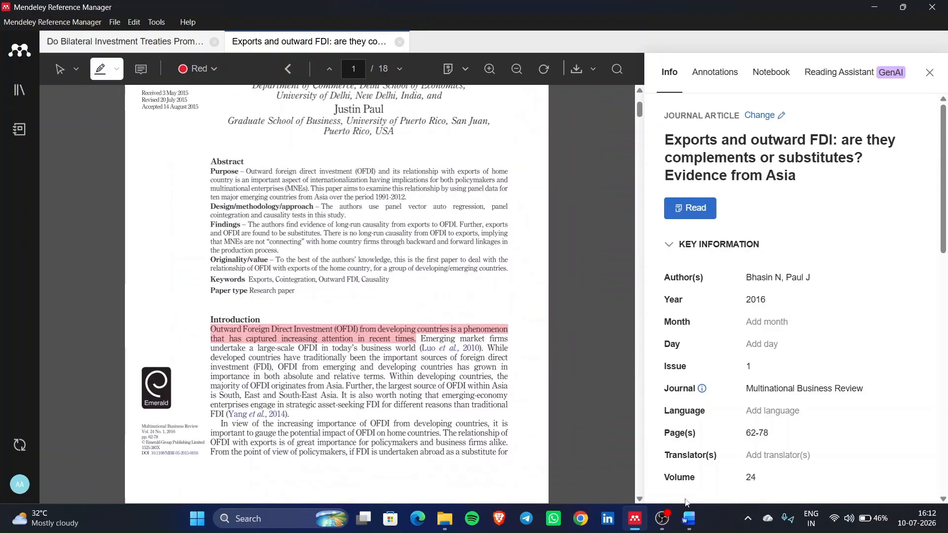
- Close Word's empty Create Source dialog without adding a source
{"action": "left_click", "coordinate": [691, 526]}
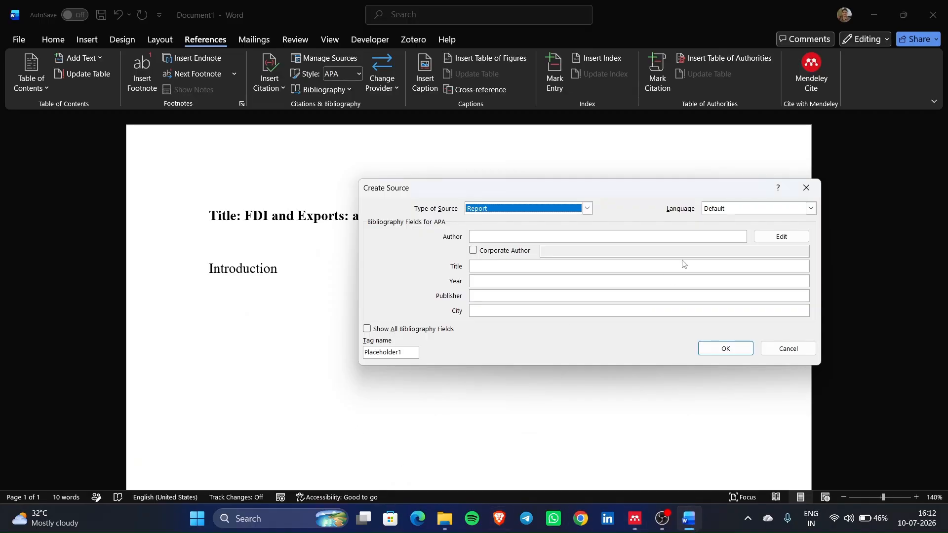
{"action": "left_click", "coordinate": [806, 187]}
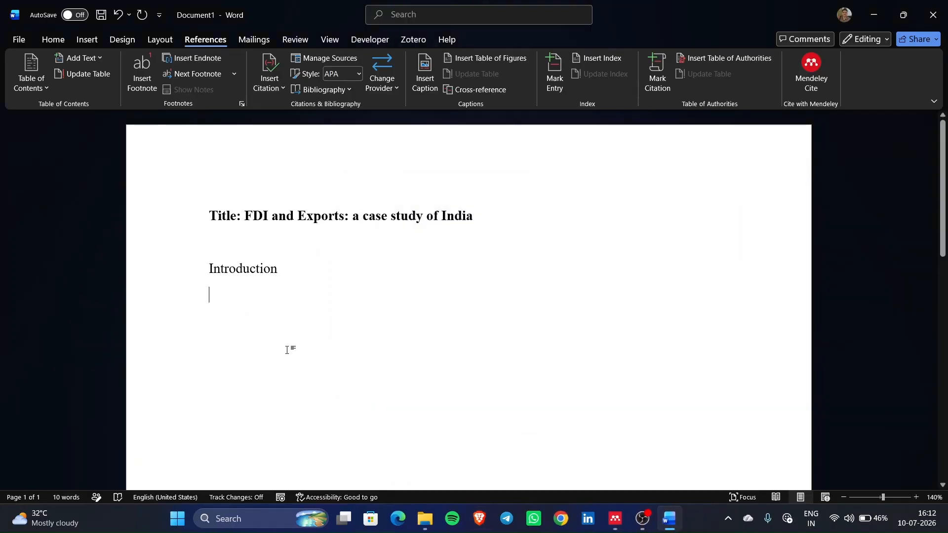
{"action": "left_click", "coordinate": [619, 524]}
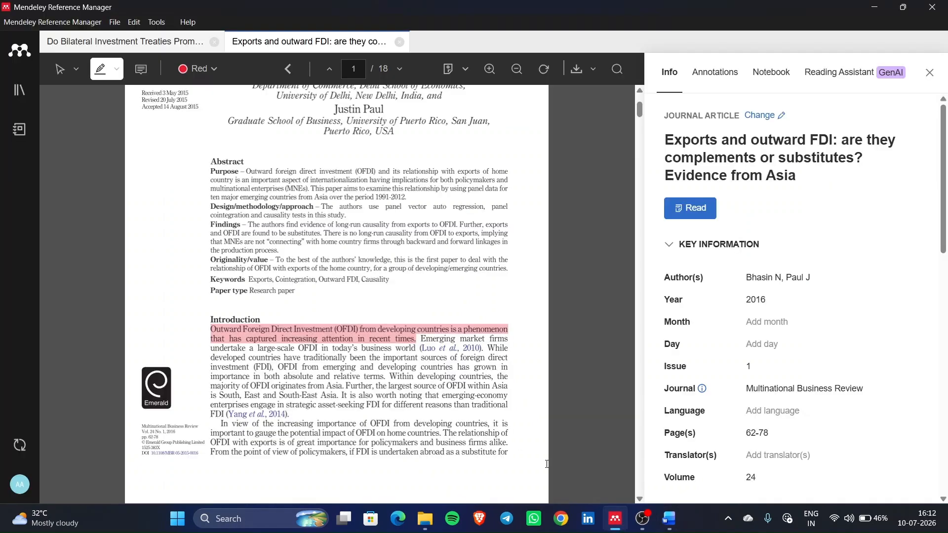
{"action": "mouse_move", "coordinate": [643, 529]}
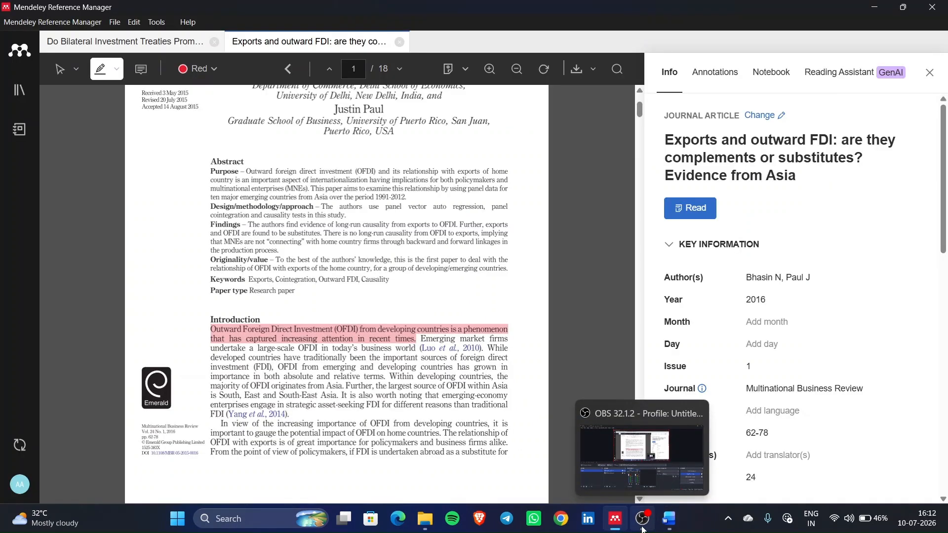
{"action": "left_click", "coordinate": [643, 528]}
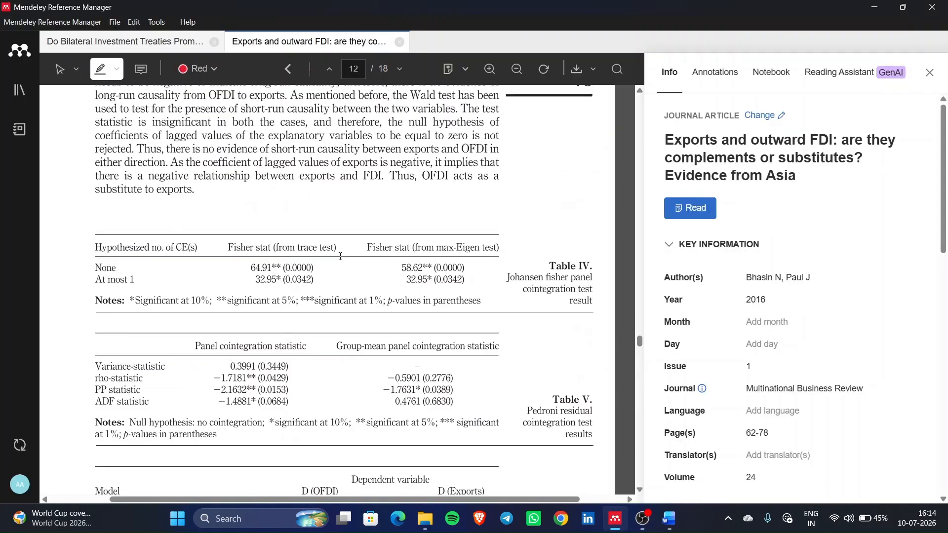
- Highlight the first Conclusion bullet on page 13 in red
{"action": "scroll", "coordinate": [342, 257], "scroll_direction": "down", "scroll_amount": 5}
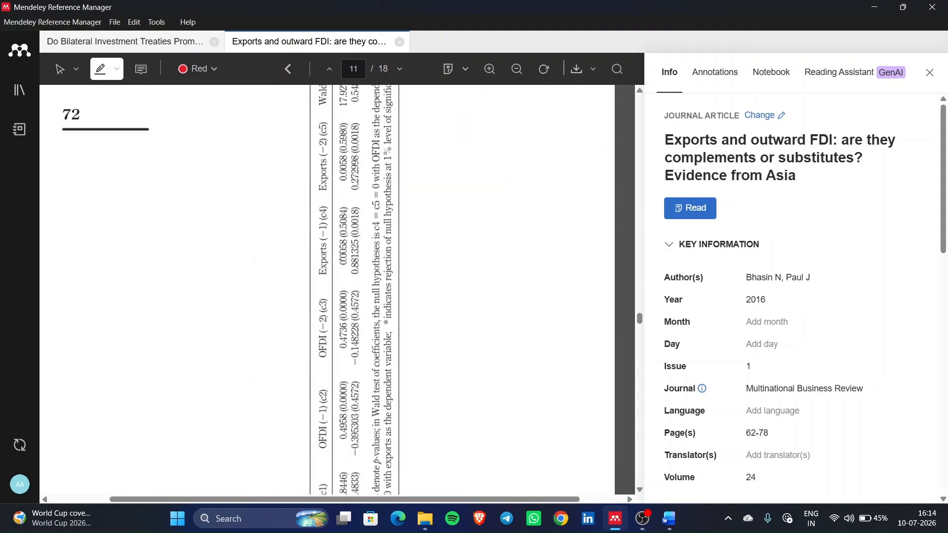
{"action": "scroll", "coordinate": [343, 257], "scroll_direction": "up", "scroll_amount": 15}
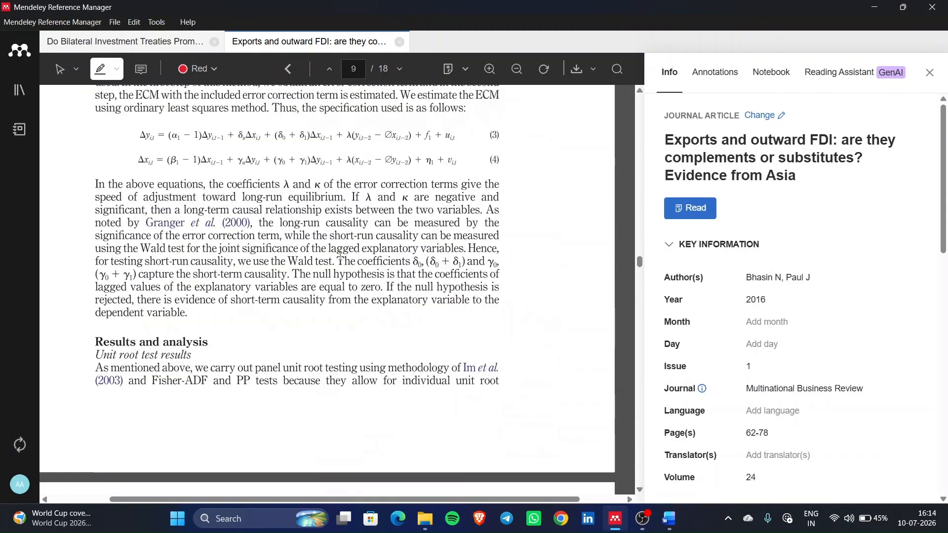
{"action": "scroll", "coordinate": [340, 256], "scroll_direction": "up", "scroll_amount": 10}
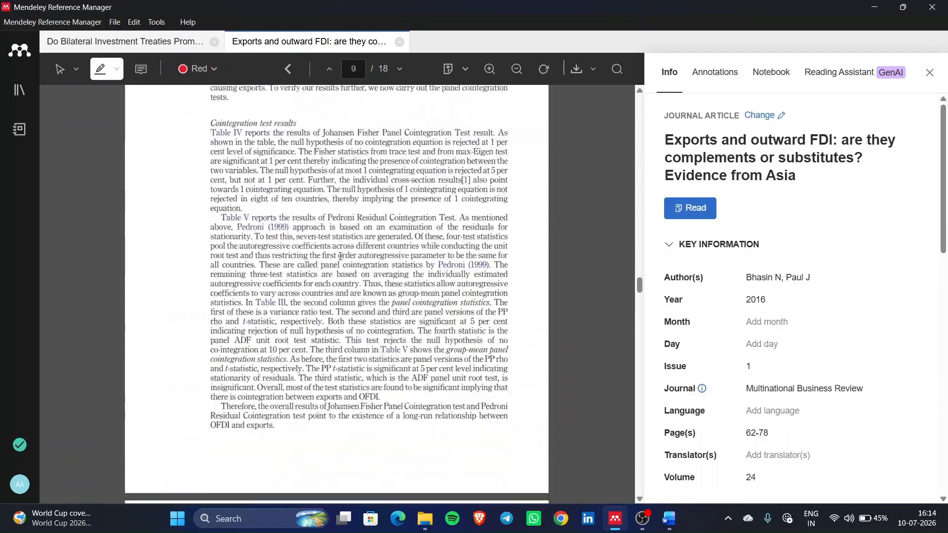
{"action": "scroll", "coordinate": [341, 256], "scroll_direction": "down", "scroll_amount": 20}
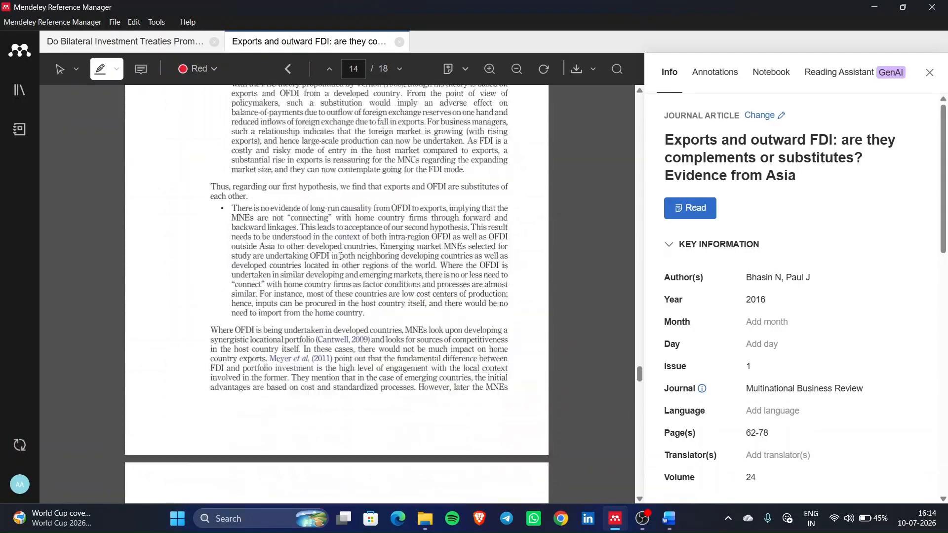
{"action": "scroll", "coordinate": [340, 256], "scroll_direction": "up", "scroll_amount": 5}
{"action": "scroll", "coordinate": [341, 256], "scroll_direction": "up", "scroll_amount": 3}
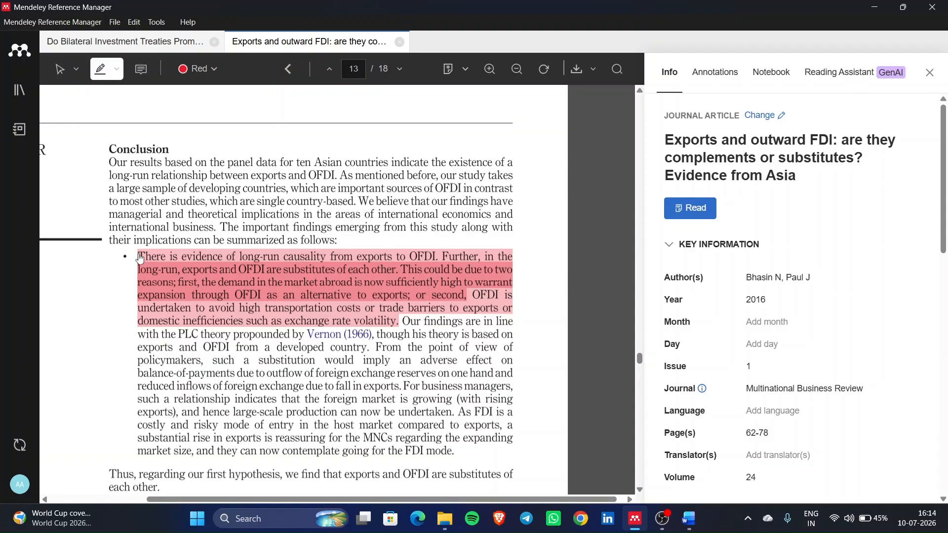
{"action": "mouse_move", "coordinate": [138, 257]}
{"action": "left_mouse_down"}
{"action": "mouse_move", "coordinate": [192, 257]}
{"action": "mouse_move", "coordinate": [390, 311]}
{"action": "mouse_move", "coordinate": [404, 325]}
{"action": "left_mouse_up"}
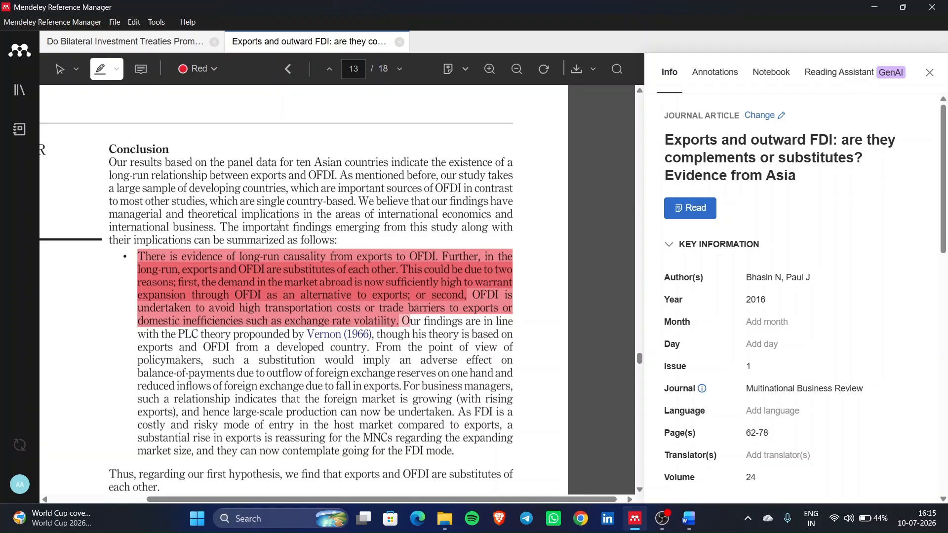
- Select the highlighted bullet paragraph and copy its text
{"action": "left_click", "coordinate": [59, 81]}
{"action": "left_click_drag", "start_coordinate": [139, 255], "coordinate": [399, 327]}
{"action": "key", "text": "ctrl+c"}
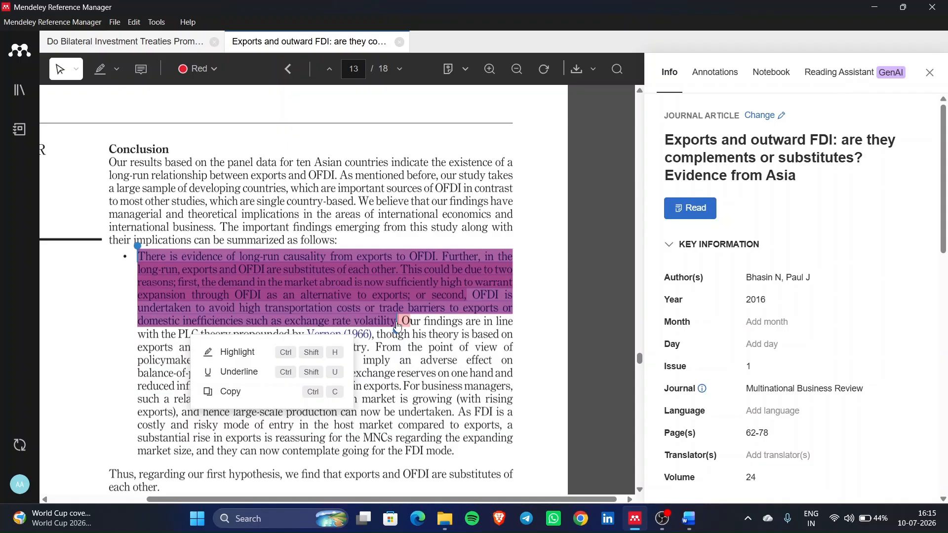
{"action": "left_click", "coordinate": [235, 393]}
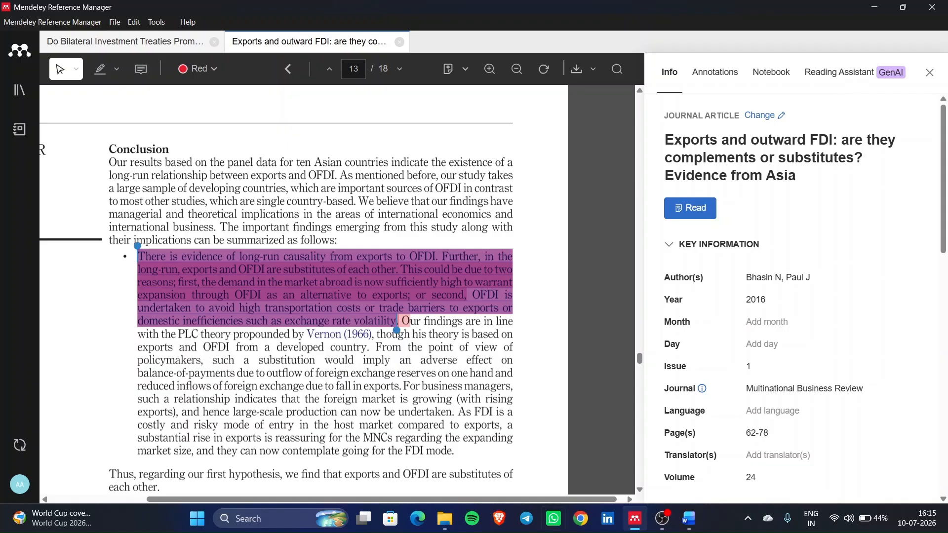
- Paste the paragraph with a placeholder '(xyz, 2020)' citation, then undo both
{"action": "left_click", "coordinate": [689, 519]}
{"action": "key", "text": "ctrl+v"}
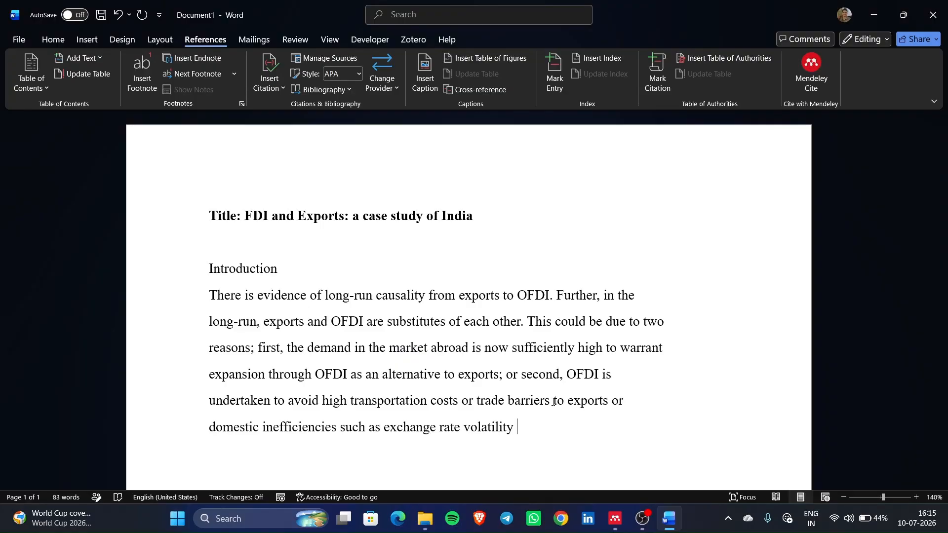
{"action": "type", "text": "("}
{"action": "key", "text": "BackSpace"}
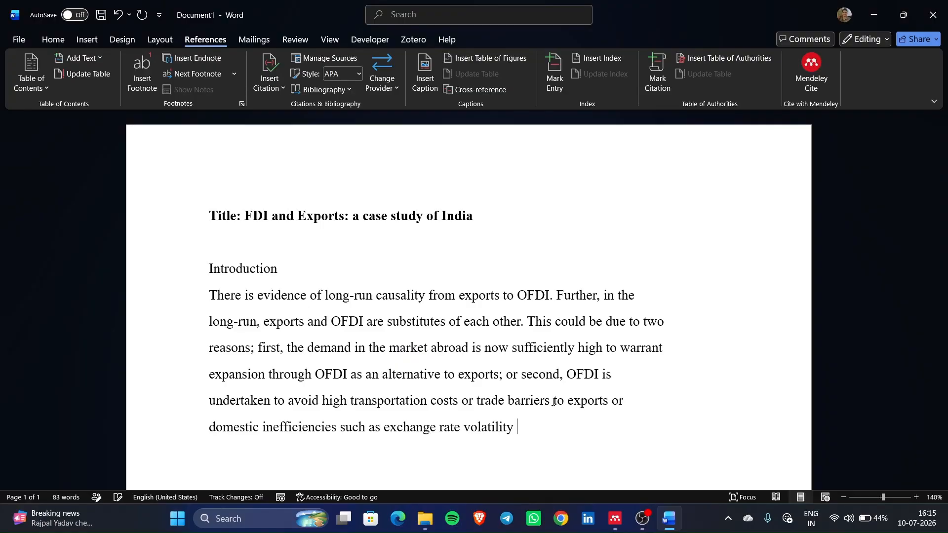
{"action": "type", "text": "(xyz, 2020"}
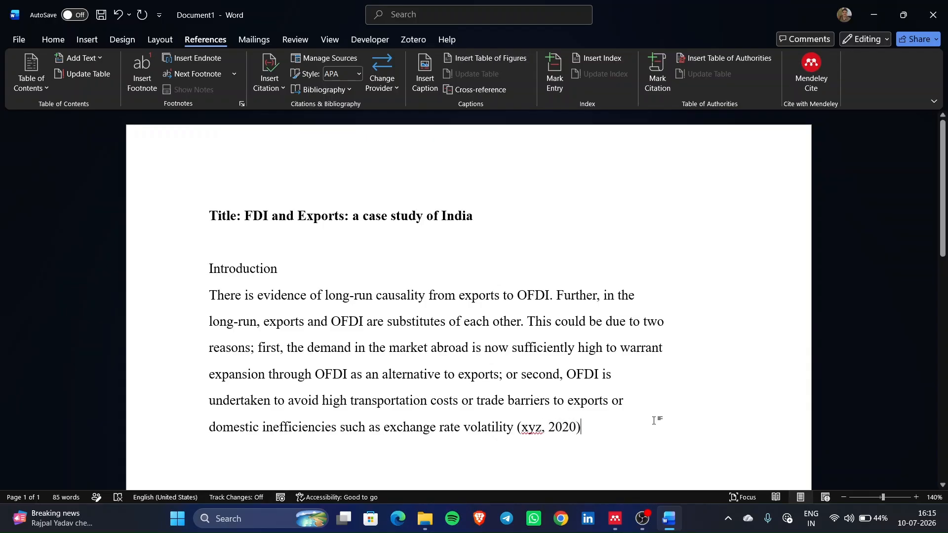
{"action": "key", "text": "ctrl+z"}
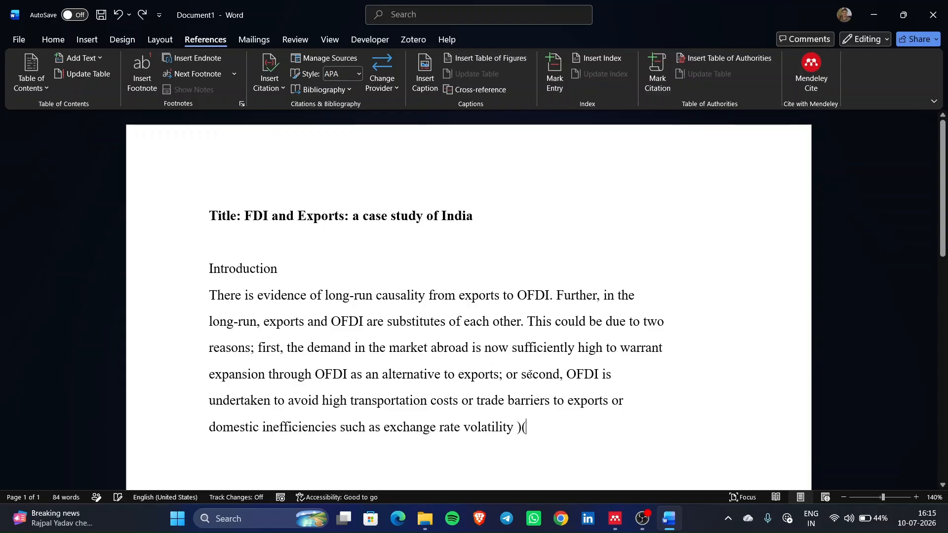
{"action": "key", "text": "ctrl+z"}
{"action": "key", "text": "ctrl+z"}
{"action": "key", "text": "ctrl+z"}
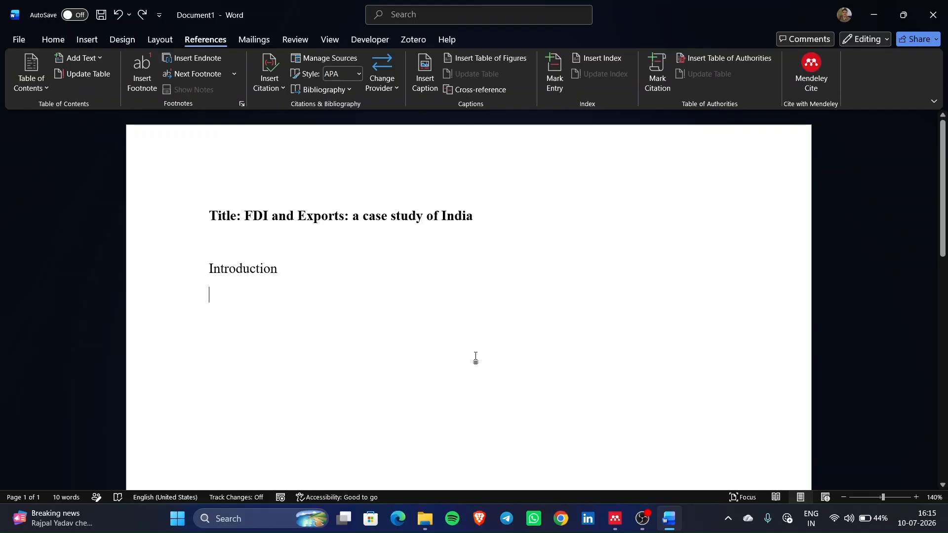
- Start a new citation source with source type Journal Article
{"action": "left_click", "coordinate": [281, 92]}
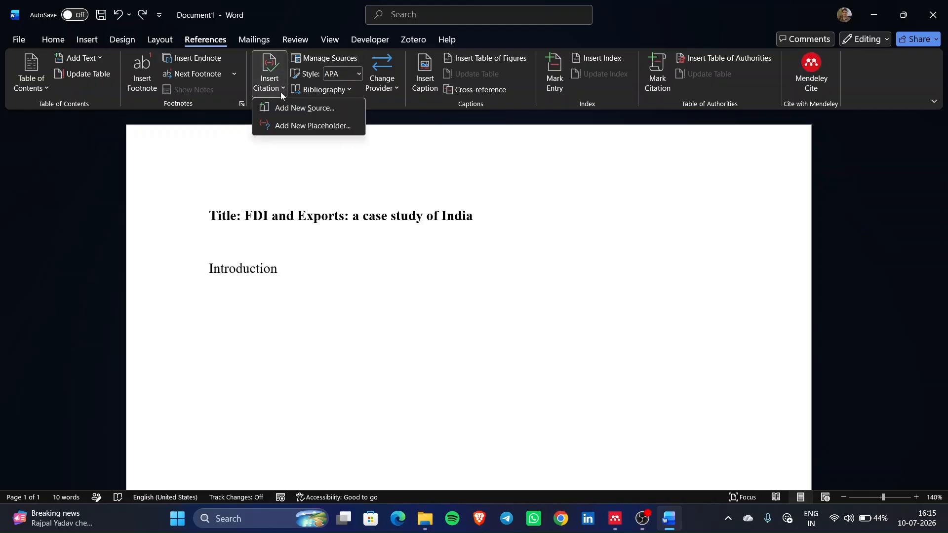
{"action": "left_click", "coordinate": [307, 110]}
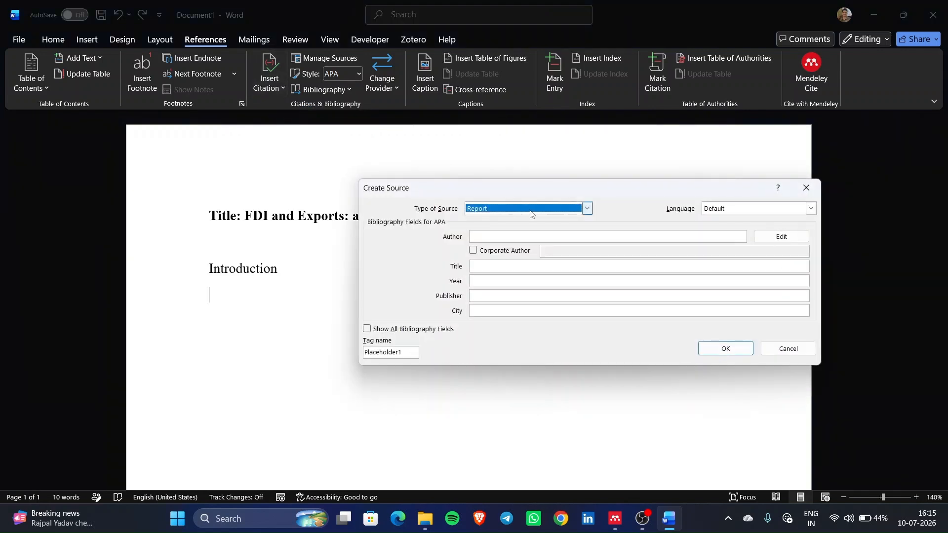
{"action": "left_click", "coordinate": [587, 209]}
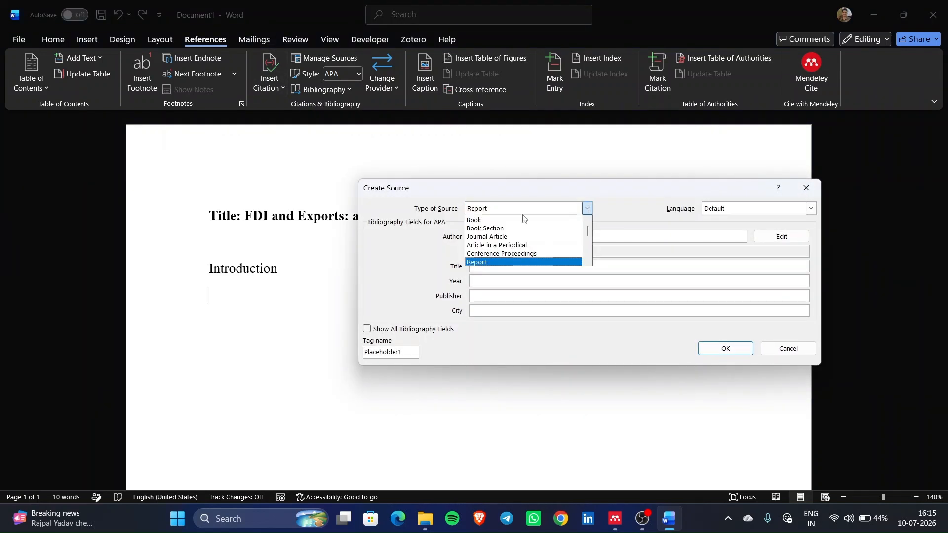
{"action": "left_click", "coordinate": [497, 237]}
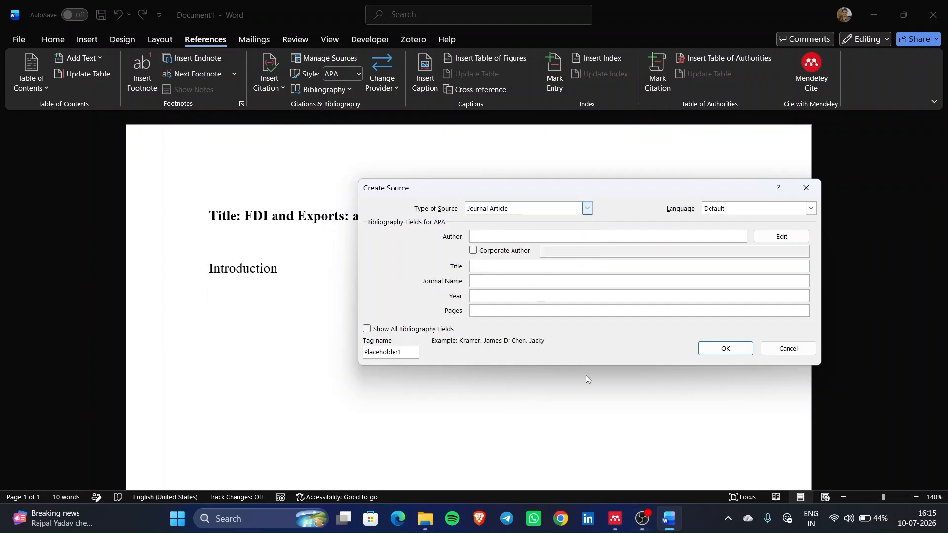
- Copy the article title from Mendeley and paste it into the new source
{"action": "left_click", "coordinate": [615, 518]}
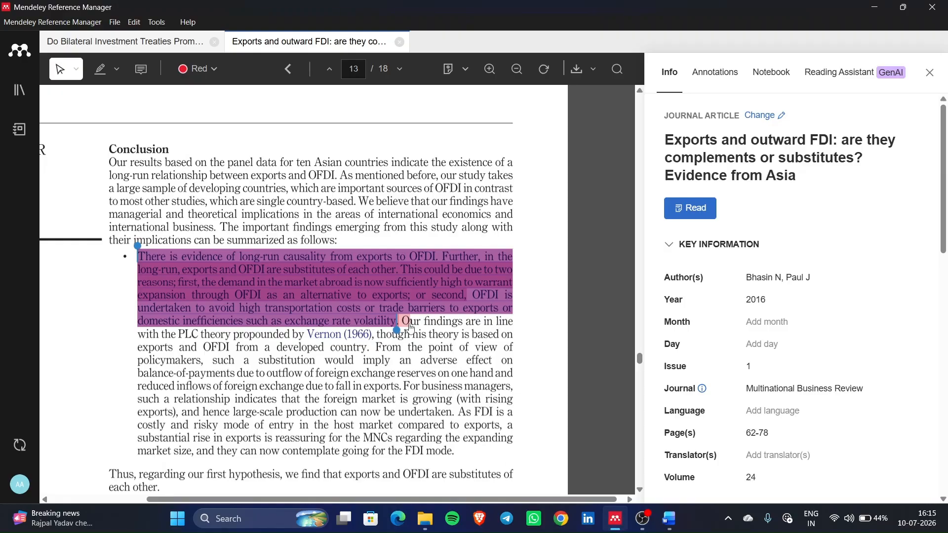
{"action": "left_click", "coordinate": [671, 160]}
{"action": "left_click_drag", "start_coordinate": [669, 144], "coordinate": [818, 177]}
{"action": "key", "text": "ctrl+c"}
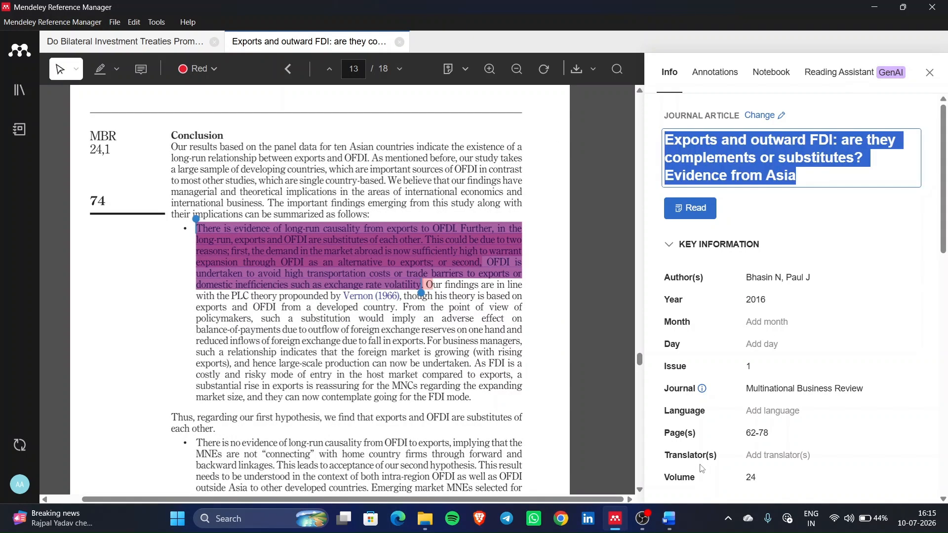
{"action": "mouse_move", "coordinate": [663, 520]}
{"action": "left_click", "coordinate": [662, 520]}
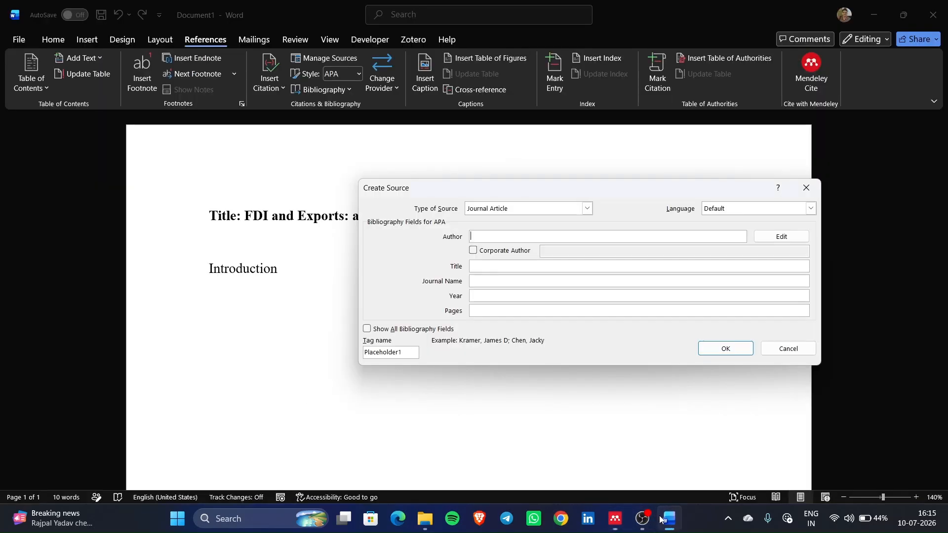
{"action": "left_click", "coordinate": [484, 236]}
{"action": "key", "text": "ctrl+v"}
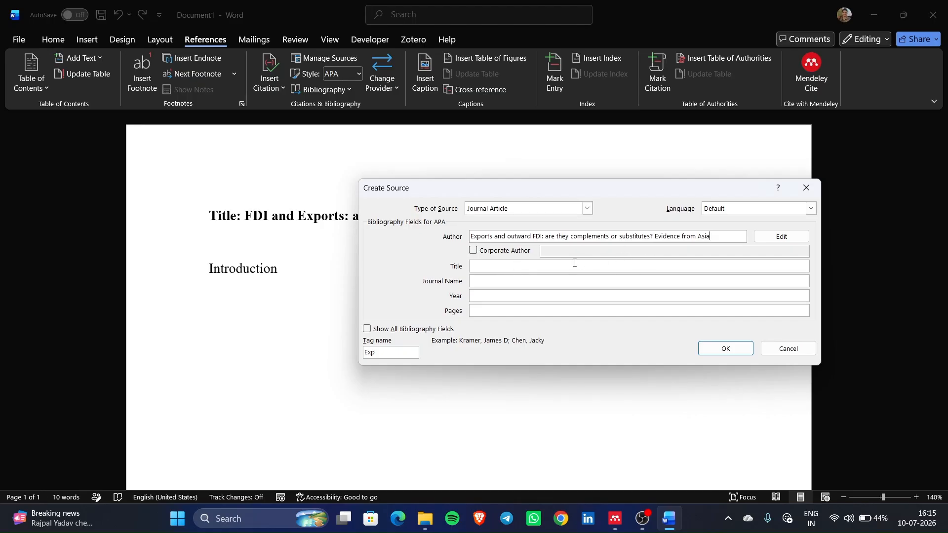
- Clear the title wrongly pasted as author and paste it into the Title field
{"action": "triple_click", "coordinate": [526, 232]}
{"action": "triple_click", "coordinate": [526, 232]}
{"action": "triple_click", "coordinate": [526, 232]}
{"action": "triple_click", "coordinate": [526, 232]}
{"action": "key", "text": "ctrl+c"}
{"action": "key", "text": "BackSpace"}
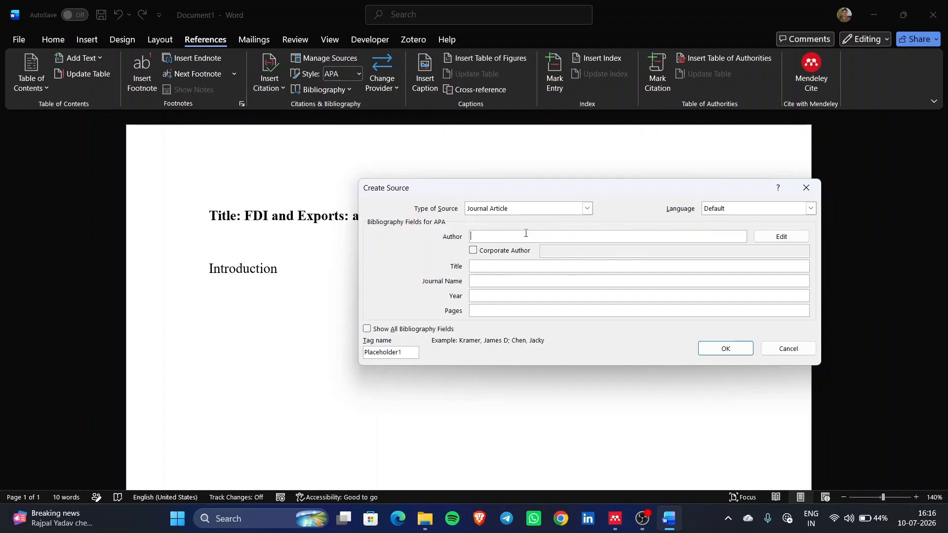
{"action": "left_click", "coordinate": [496, 264]}
{"action": "key", "text": "ctrl+v"}
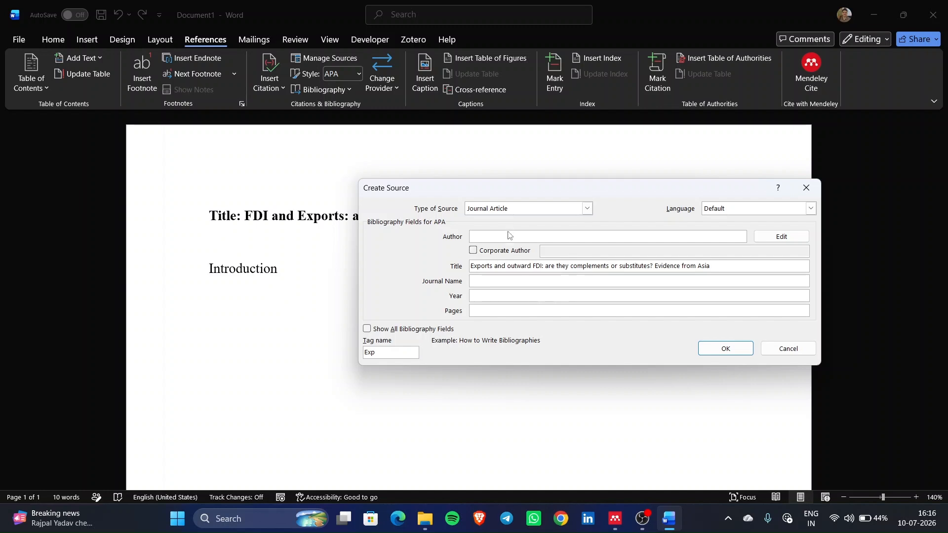
- Enter the author's surname and year 2020, then save to insert the citation
{"action": "left_click", "coordinate": [509, 235]}
{"action": "type", "text": "Bhasin, Niti"}
{"action": "left_click", "coordinate": [482, 279]}
{"action": "left_click", "coordinate": [525, 297]}
{"action": "type", "text": "2020"}
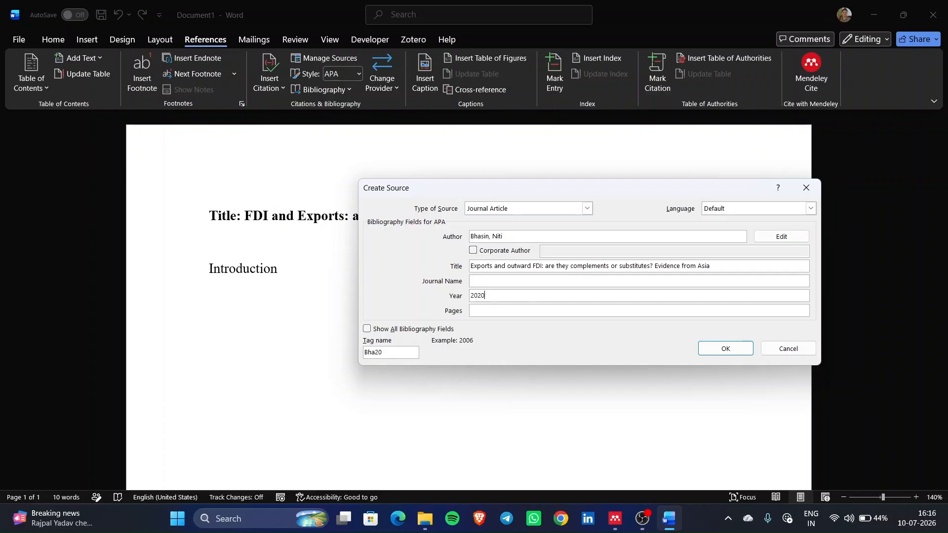
{"action": "left_click", "coordinate": [724, 347]}
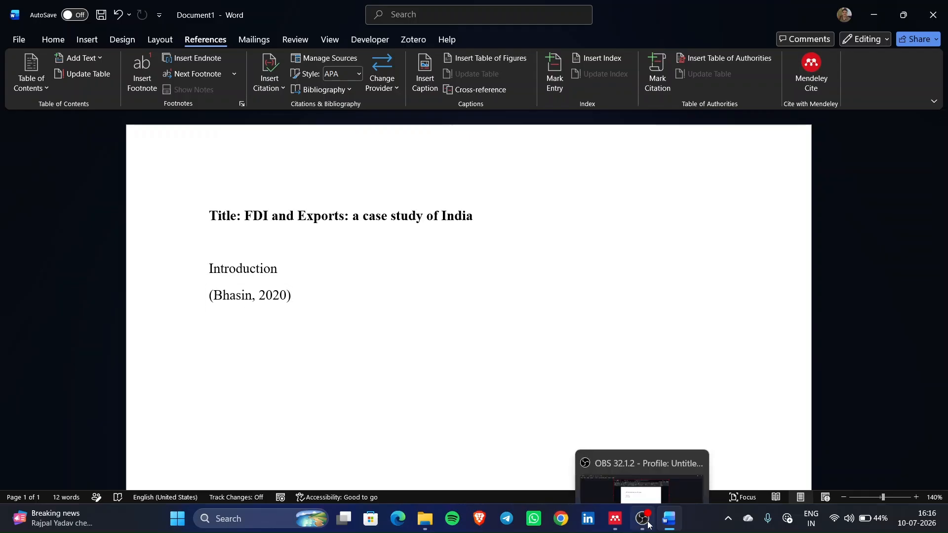
- Add a blank line before the inserted citation
{"action": "mouse_move", "coordinate": [616, 528]}
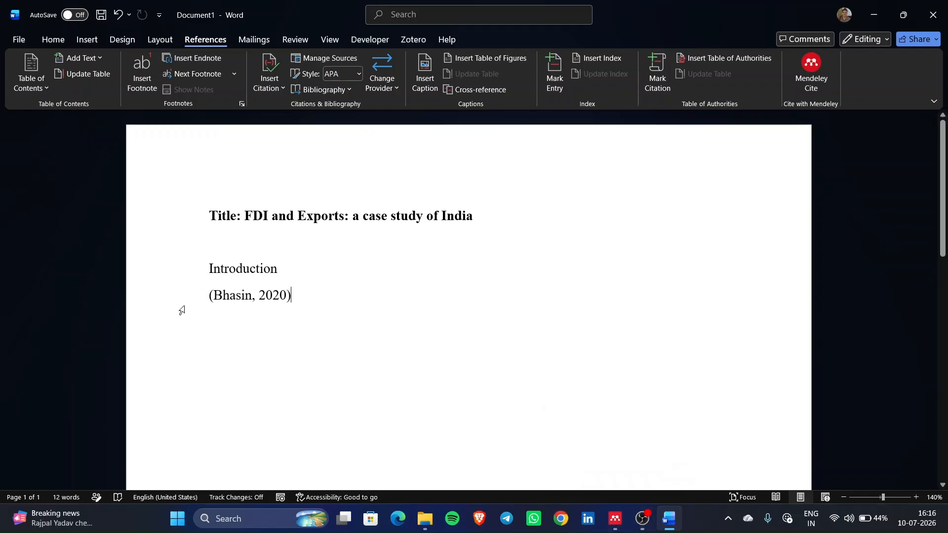
{"action": "left_click", "coordinate": [204, 301]}
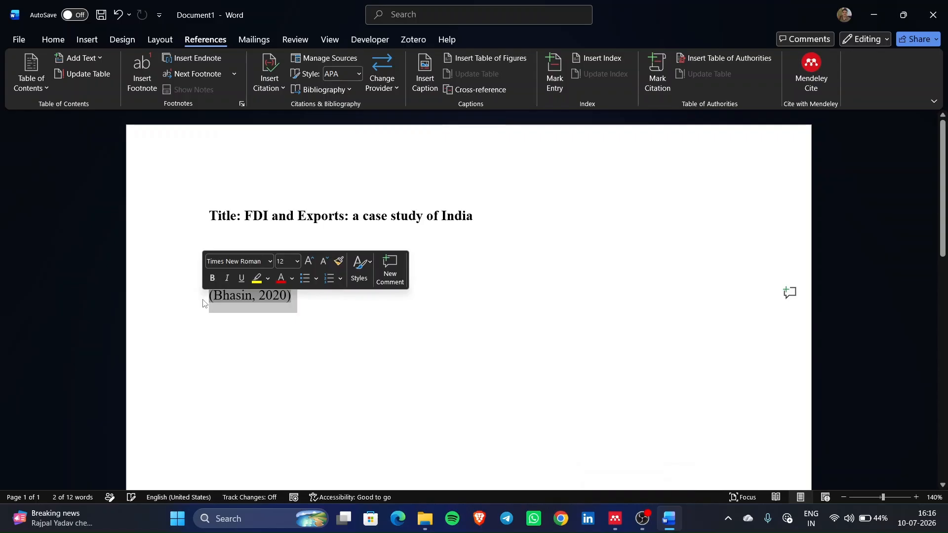
{"action": "left_click", "coordinate": [308, 267]}
{"action": "key", "text": "Return"}
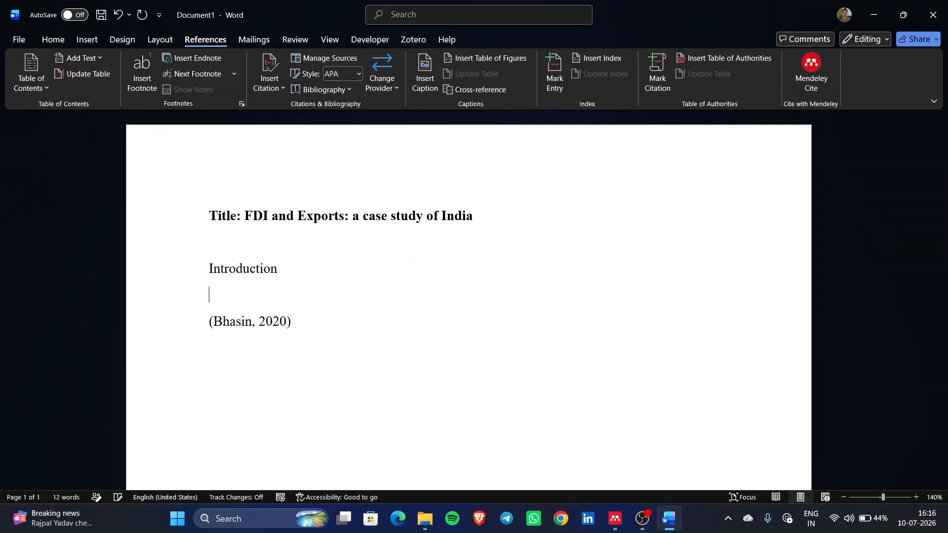
{"action": "left_click", "coordinate": [220, 323]}
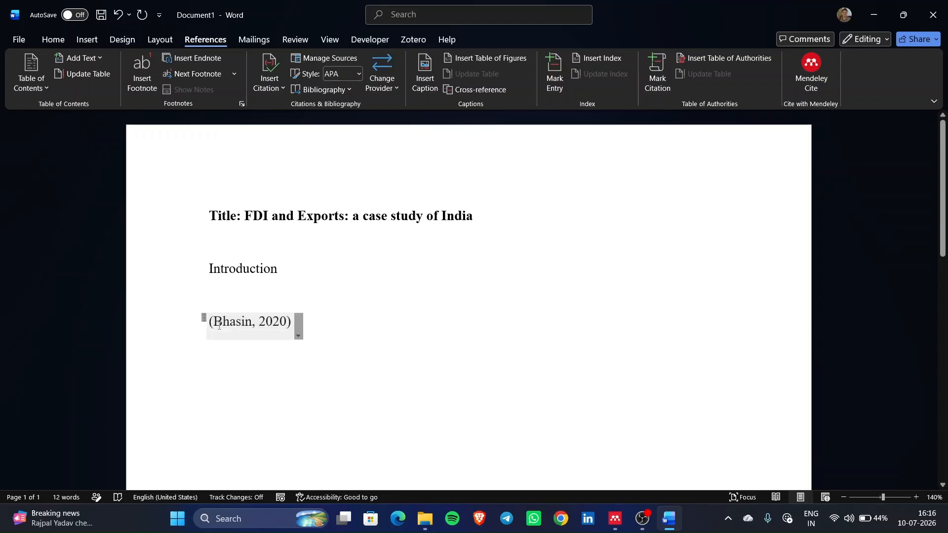
- Type 'Foreign Direct Investment in India has been growing at a very rapid scale' before the citation
{"action": "type", "text": "Foreign "}
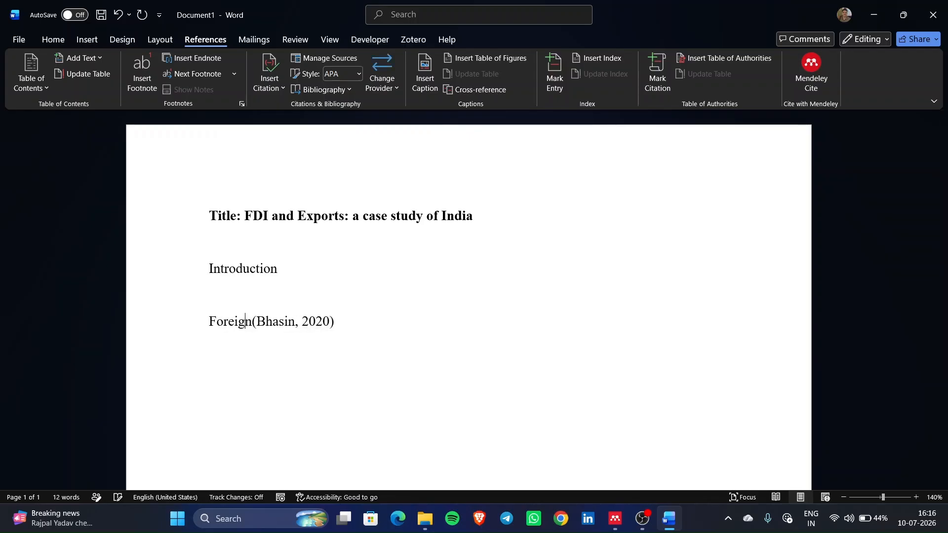
{"action": "type", "text": "Direct In"}
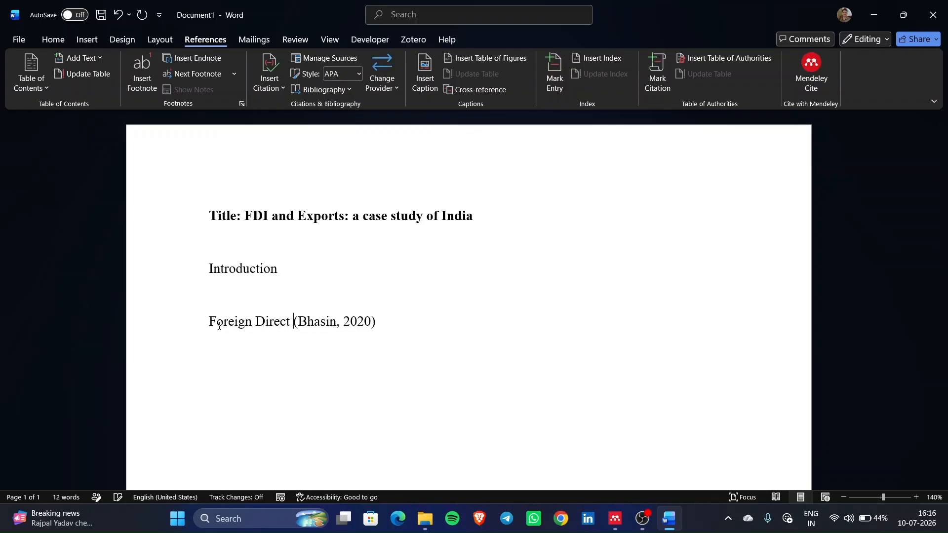
{"action": "type", "text": "ve"}
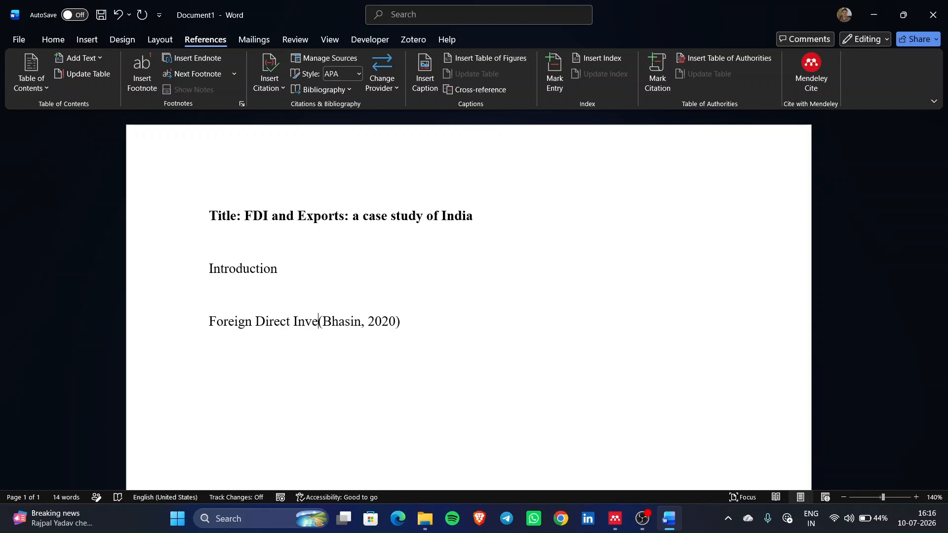
{"action": "type", "text": "stmemnt in"}
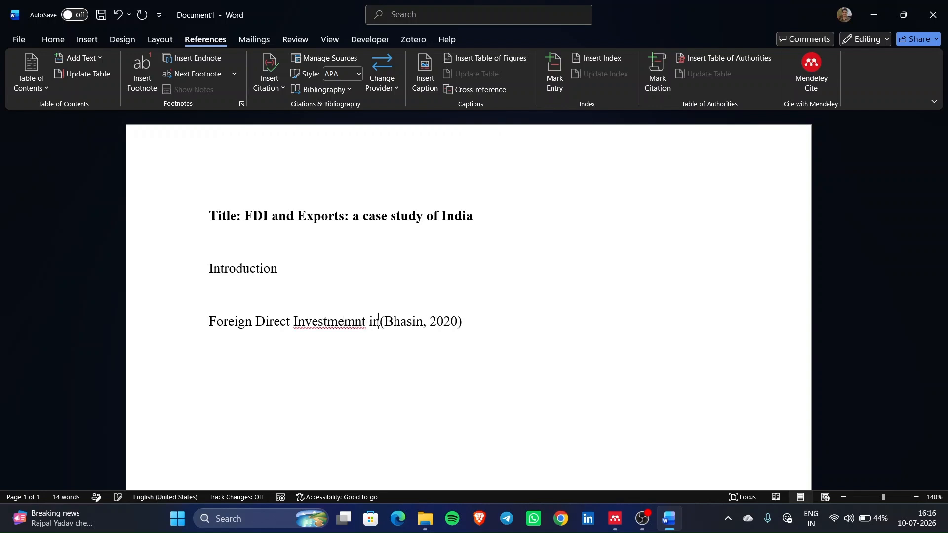
{"action": "key", "text": "BackSpace"}
{"action": "key", "text": "BackSpace"}
{"action": "key", "text": "BackSpace"}
{"action": "key", "text": "BackSpace"}
{"action": "key", "text": "BackSpace"}
{"action": "key", "text": "BackSpace"}
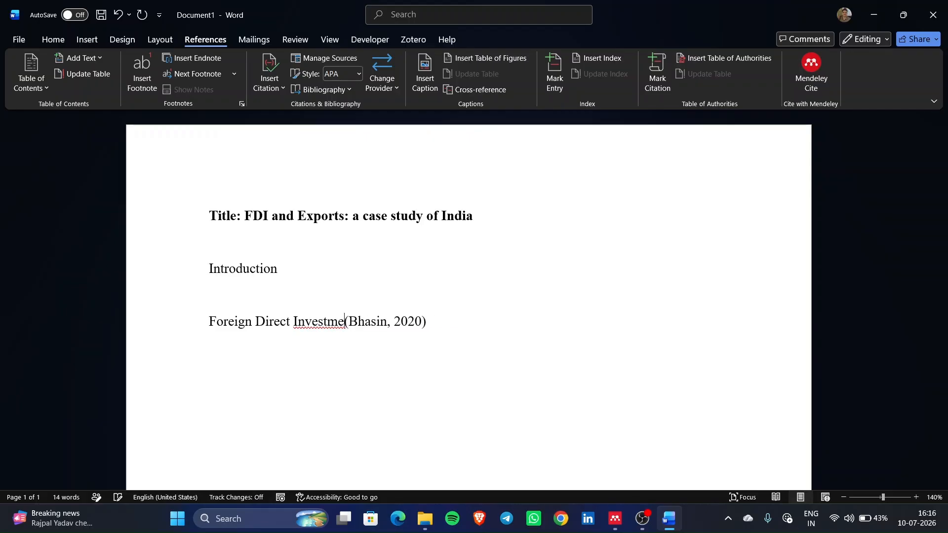
{"action": "type", "text": "nt in I"}
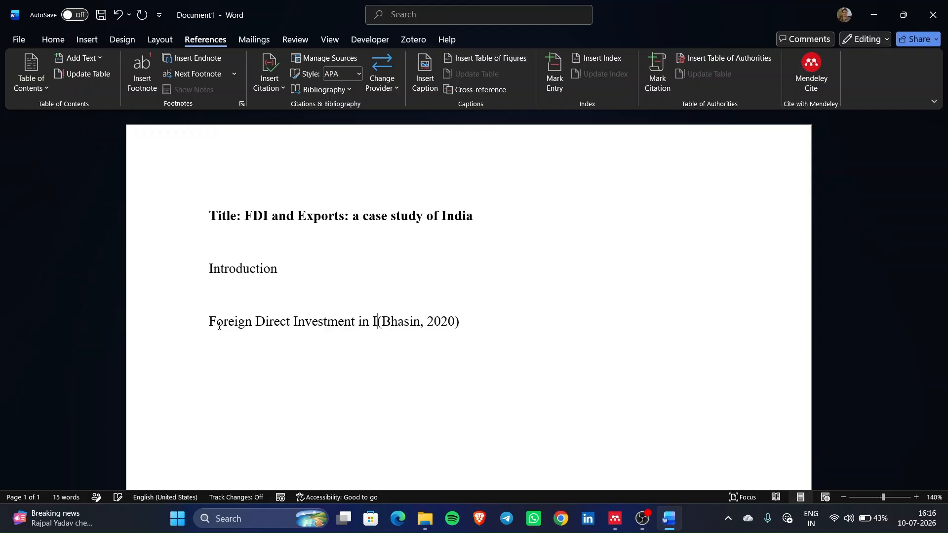
{"action": "type", "text": "ndia has been"}
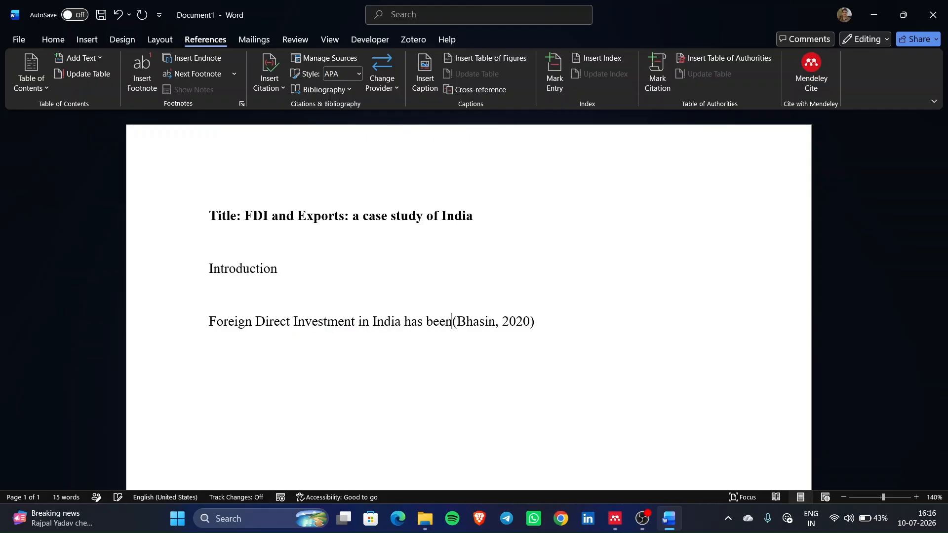
{"action": "type", "text": " growing"}
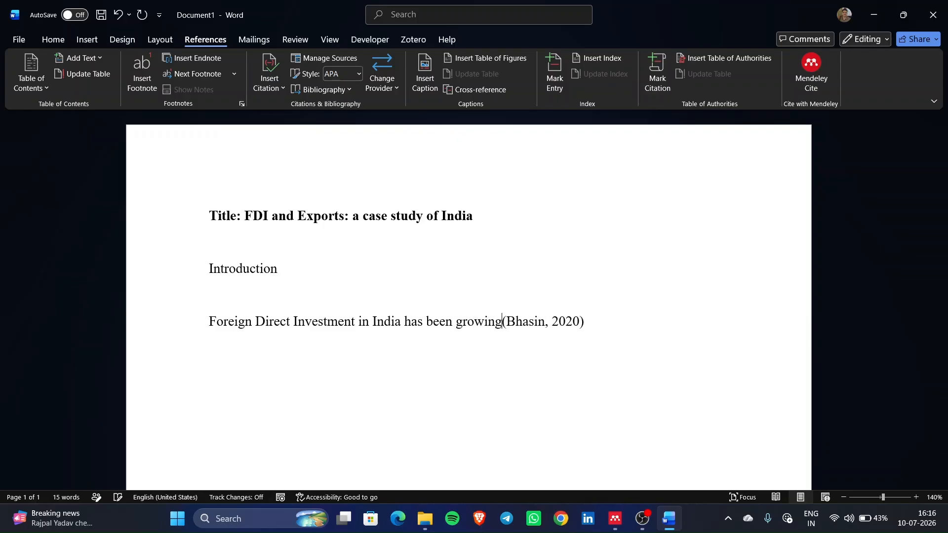
{"action": "type", "text": " at a ve"}
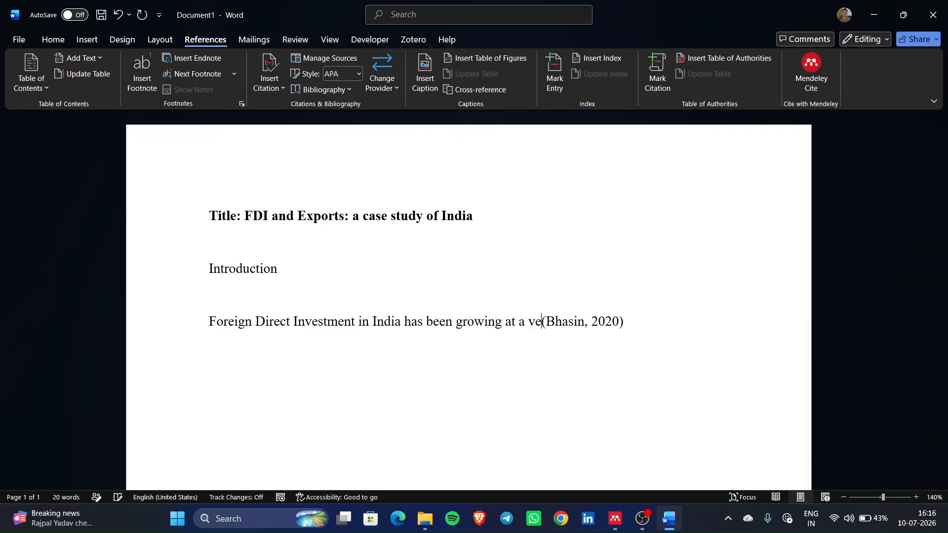
{"action": "type", "text": "ry rapi"}
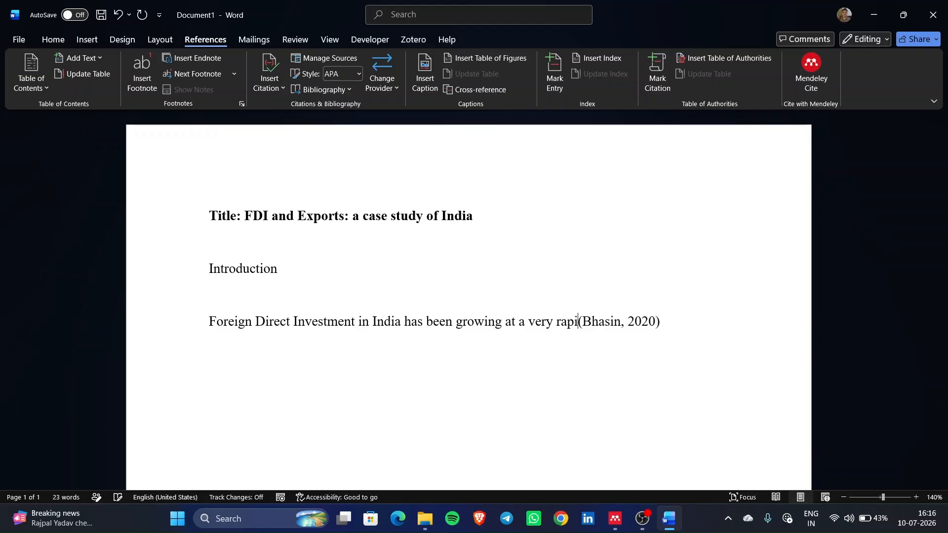
{"action": "type", "text": "d scale"}
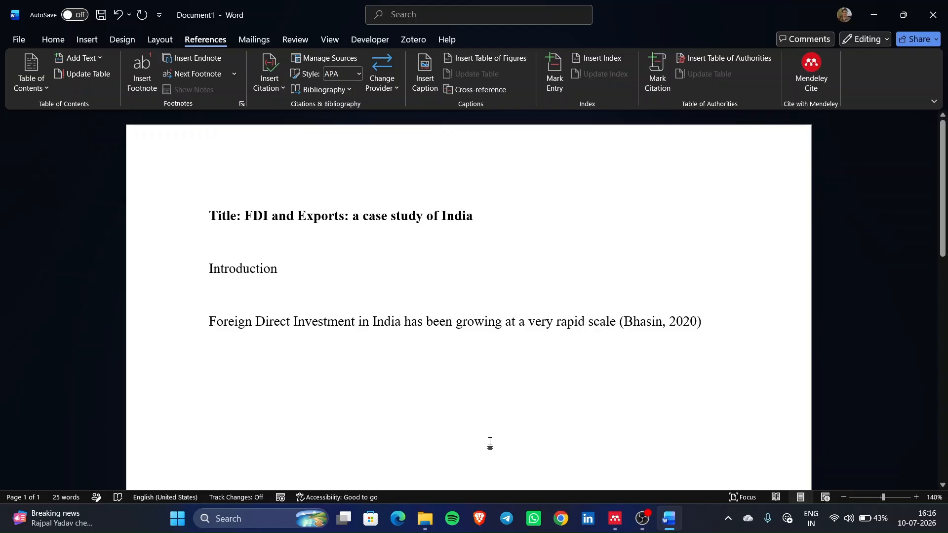
{"action": "left_click", "coordinate": [612, 521]}
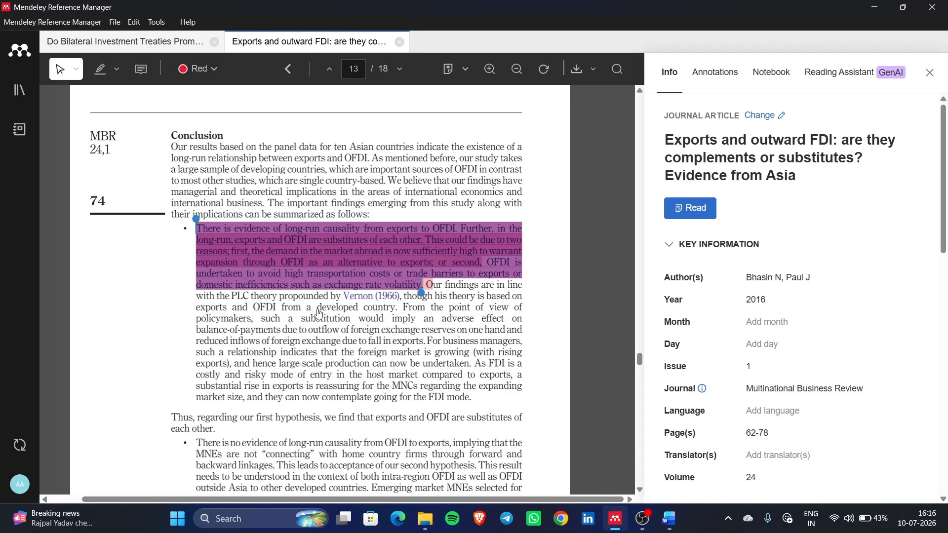
- Look over the Exports and outward FDI article's highlighted Conclusion, then return to Document1
{"action": "scroll", "coordinate": [318, 312], "scroll_direction": "up", "scroll_amount": 2}
{"action": "scroll", "coordinate": [319, 312], "scroll_direction": "up", "scroll_amount": 1}
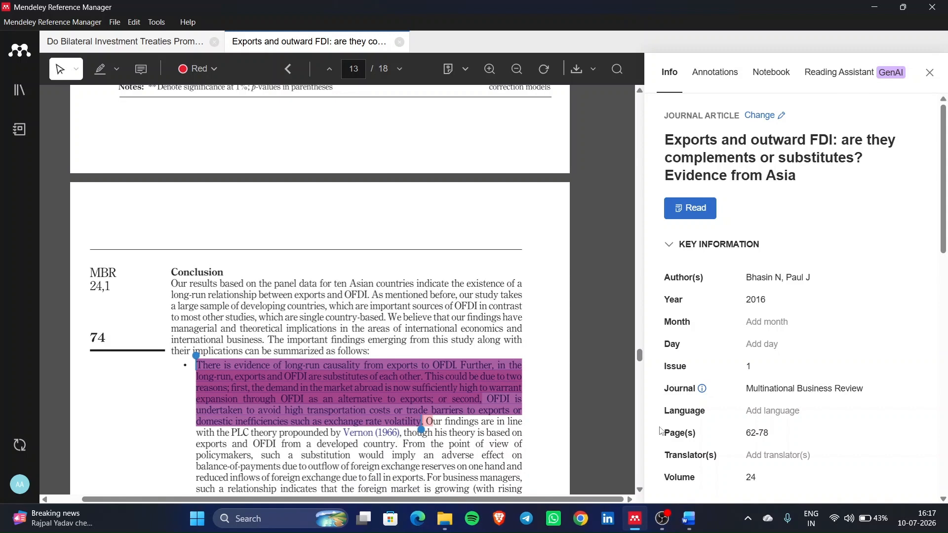
{"action": "mouse_move", "coordinate": [685, 519]}
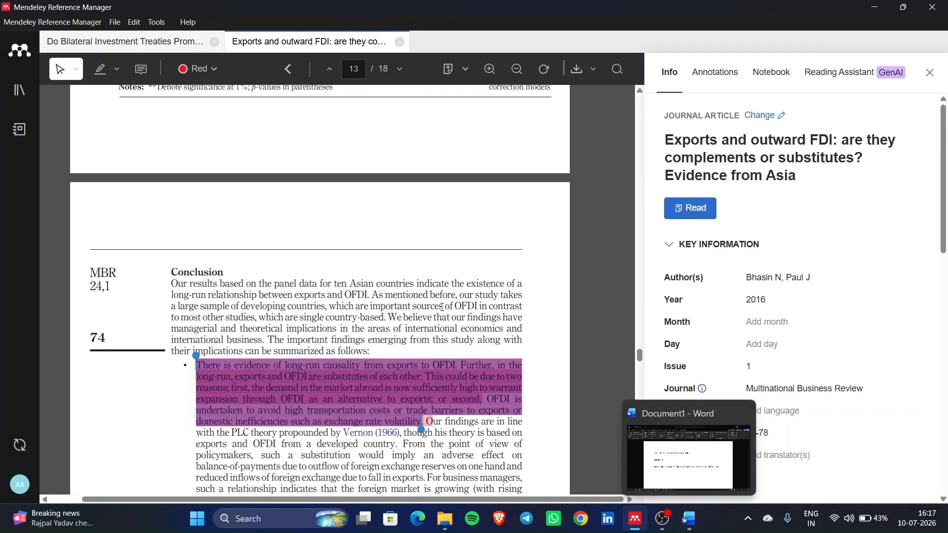
{"action": "scroll", "coordinate": [441, 308], "scroll_direction": "up", "scroll_amount": 15}
{"action": "scroll", "coordinate": [442, 308], "scroll_direction": "down", "scroll_amount": 15}
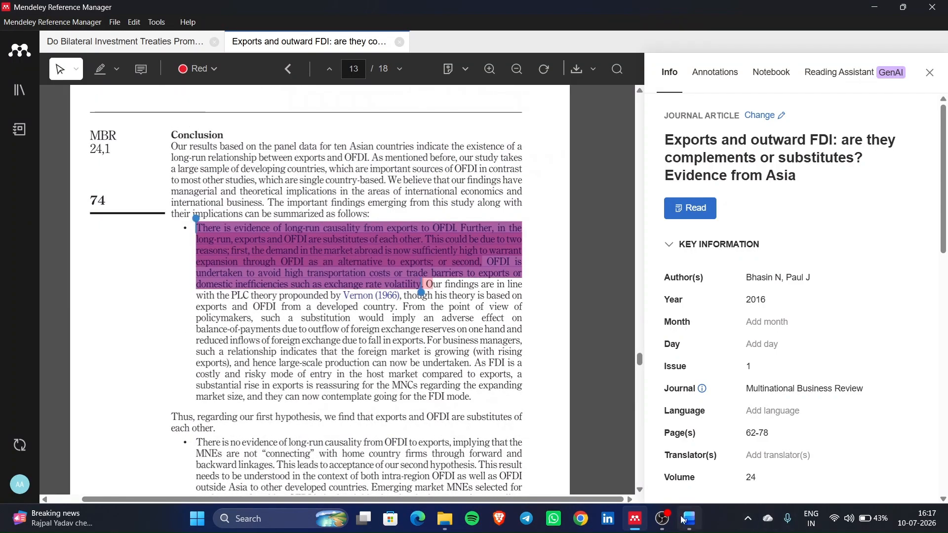
{"action": "left_click", "coordinate": [690, 459]}
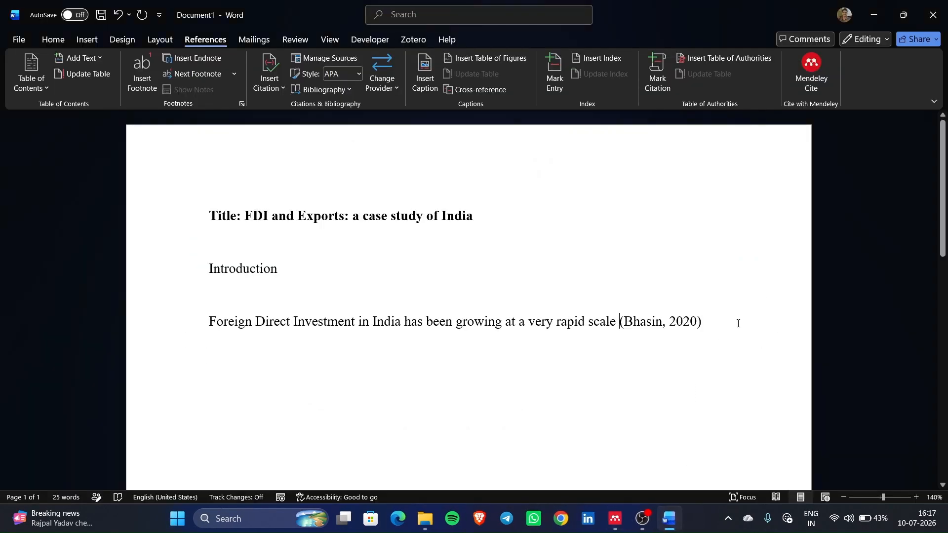
- Remove the (Bhasin, 2020) citation and start a new citation source with author xyz
{"action": "left_click_drag", "start_coordinate": [738, 323], "coordinate": [642, 325]}
{"action": "key", "text": "BackSpace"}
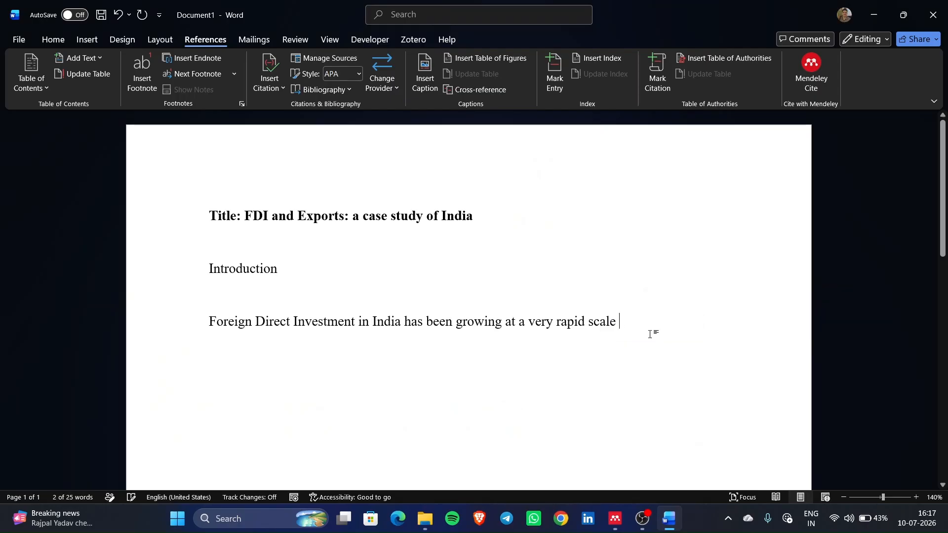
{"action": "left_click", "coordinate": [271, 89]}
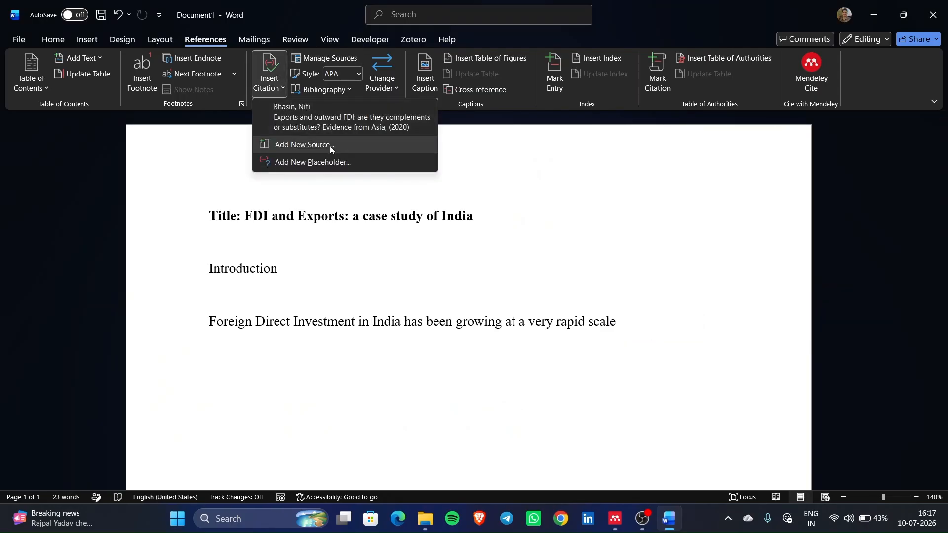
{"action": "left_click", "coordinate": [330, 145]}
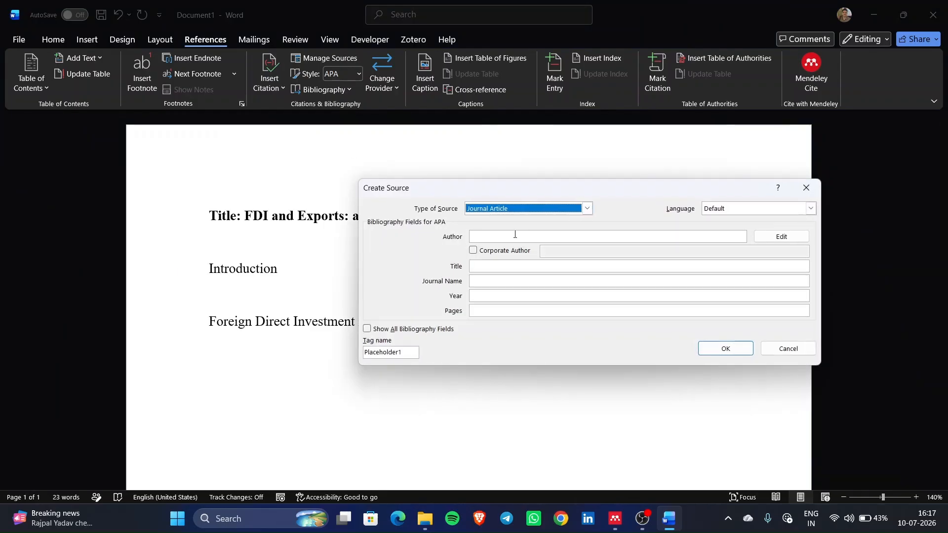
{"action": "left_click", "coordinate": [512, 236]}
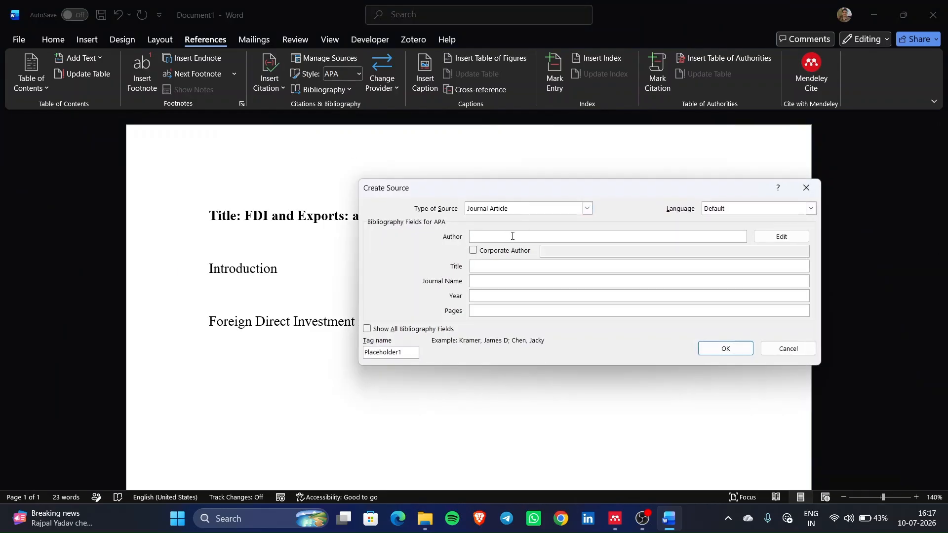
{"action": "type", "text": "fdi"}
{"action": "key", "text": "BackSpace"}
{"action": "key", "text": "BackSpace"}
{"action": "type", "text": "xy"}
- Give the new source the year 2020 and insert its (xyz, 2020) citation
{"action": "left_click", "coordinate": [479, 267]}
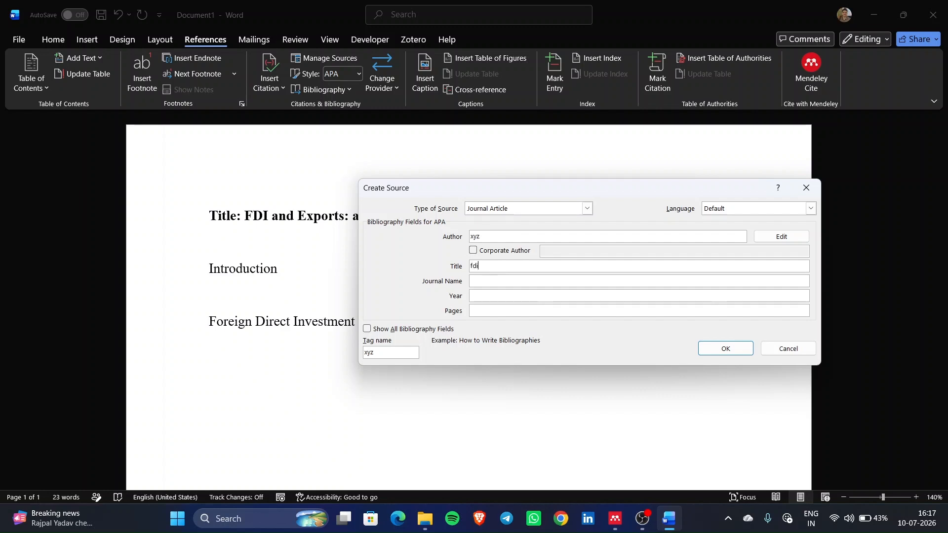
{"action": "left_click", "coordinate": [500, 279]}
{"action": "left_click", "coordinate": [496, 294]}
{"action": "type", "text": "2020"}
{"action": "left_click", "coordinate": [745, 349]}
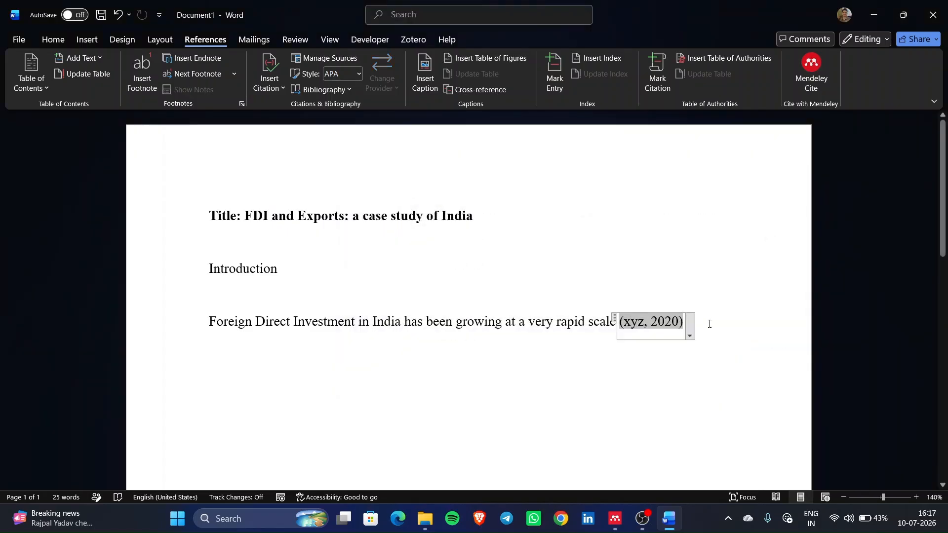
- Add a full stop after the (xyz, 2020) citation at the end of the sentence
{"action": "left_click", "coordinate": [642, 323]}
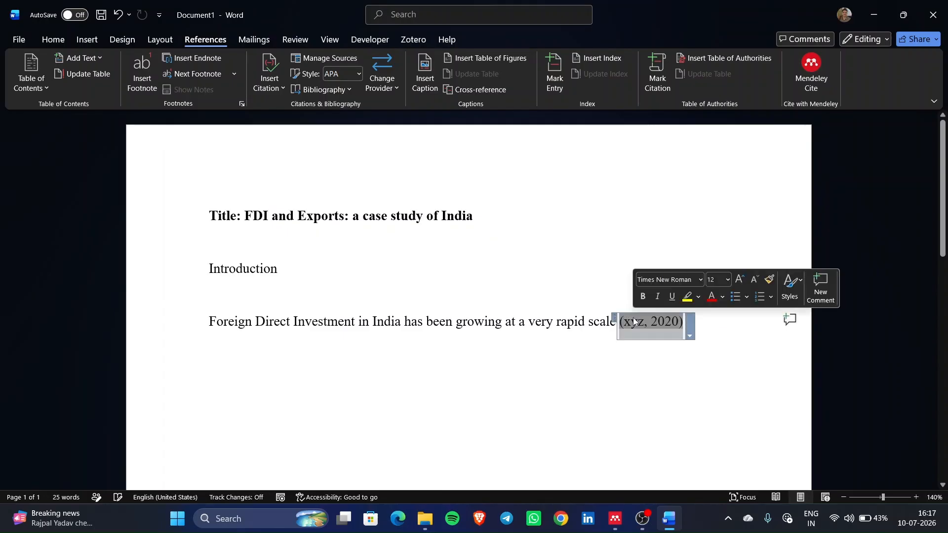
{"action": "left_click", "coordinate": [623, 349]}
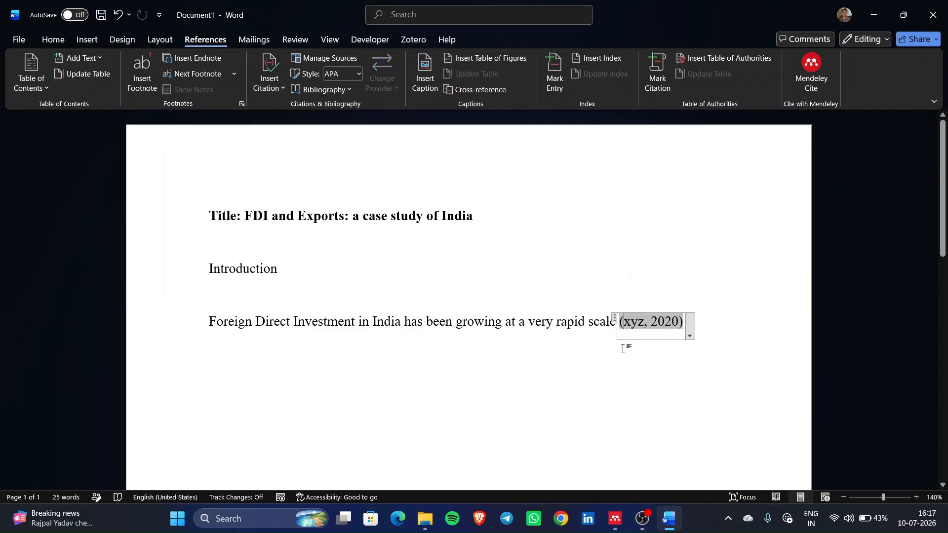
{"action": "left_click", "coordinate": [728, 331]}
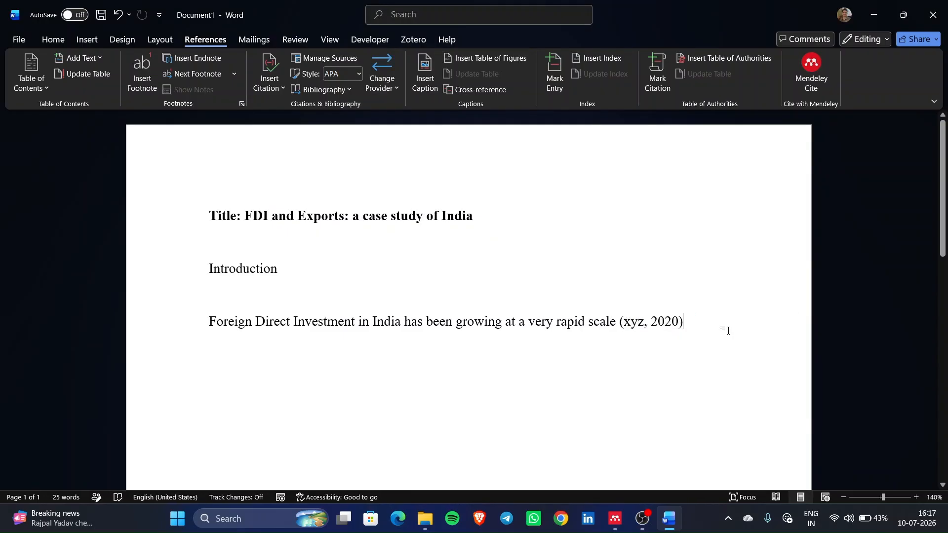
{"action": "type", "text": ". "}
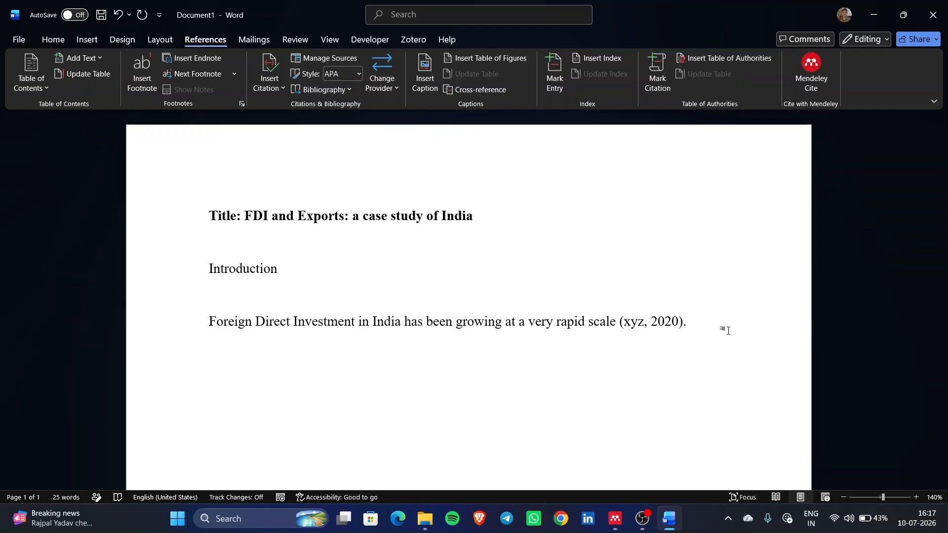
{"action": "type", "text": "DBDB"}
- Add 'FDI is a good source and also very cheap source of investment strategy', fixing ggod and souce
{"action": "key", "text": "BackSpace"}
{"action": "key", "text": "BackSpace"}
{"action": "key", "text": "BackSpace"}
{"action": "key", "text": "BackSpace"}
{"action": "type", "text": "FDI is a ggod"}
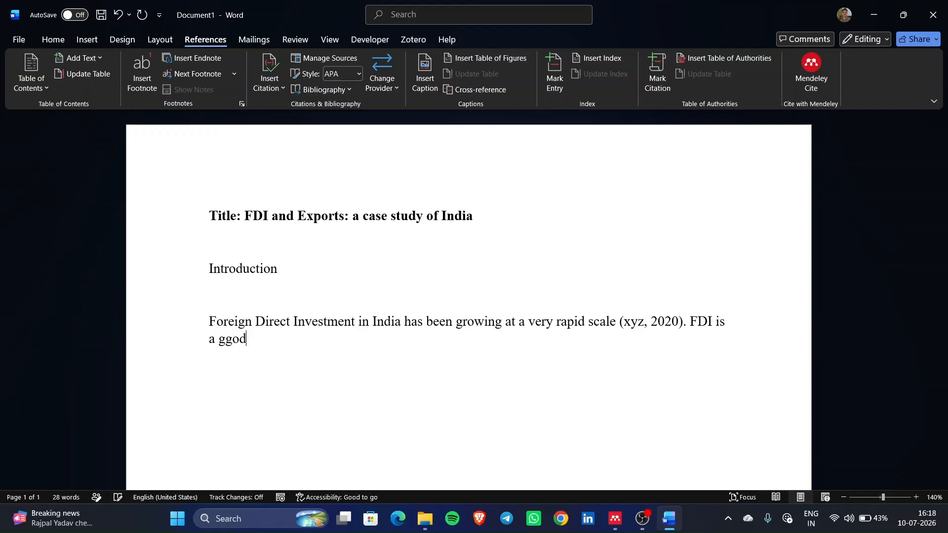
{"action": "type", "text": " souce and "}
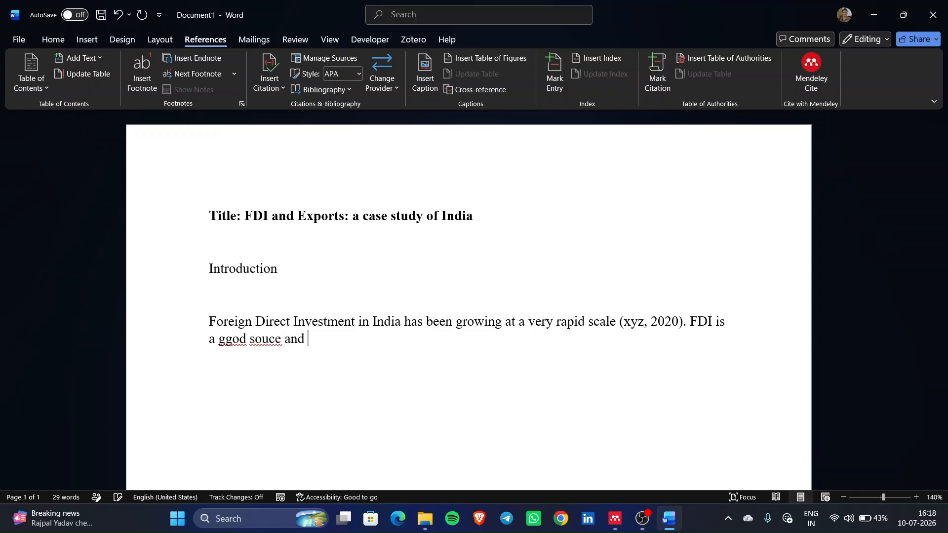
{"action": "type", "text": "also very cheap so"}
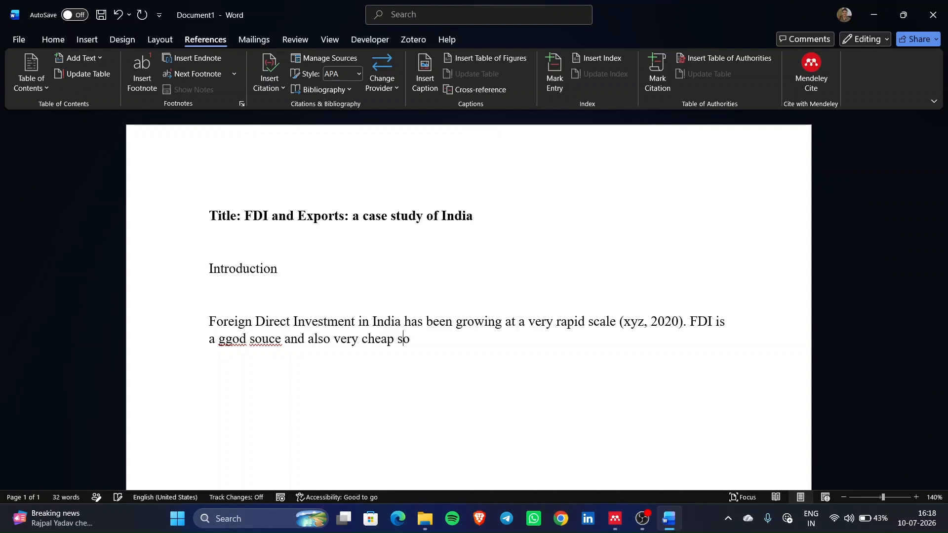
{"action": "type", "text": "urce of investment strateg"}
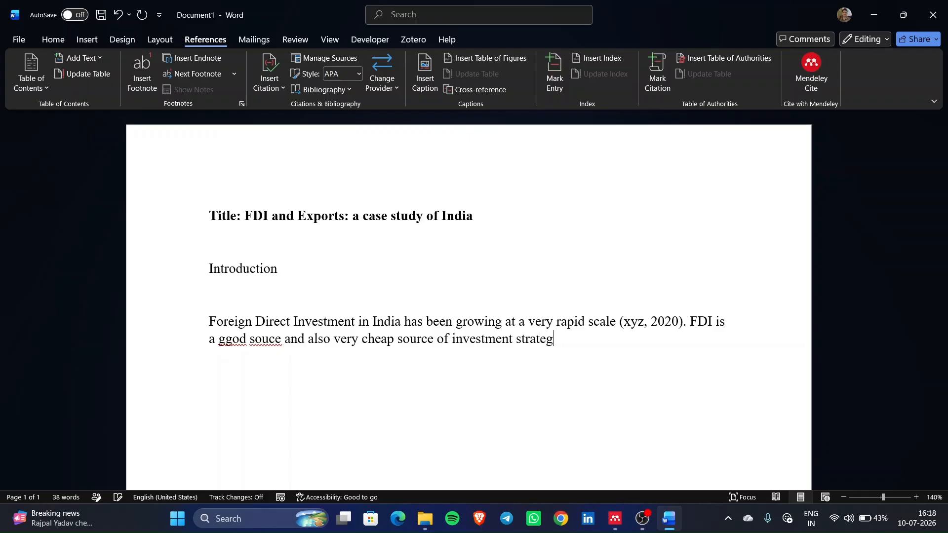
{"action": "type", "text": "y"}
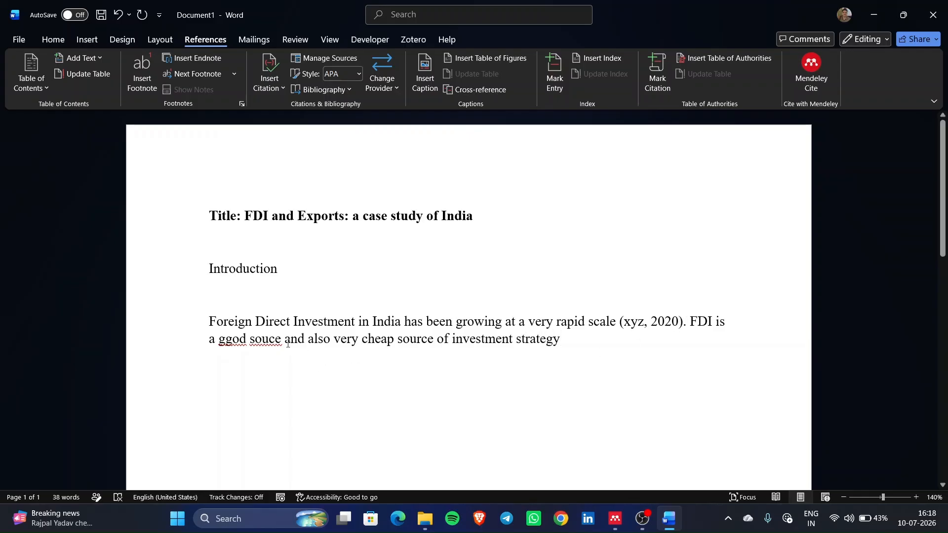
{"action": "right_click", "coordinate": [235, 340]}
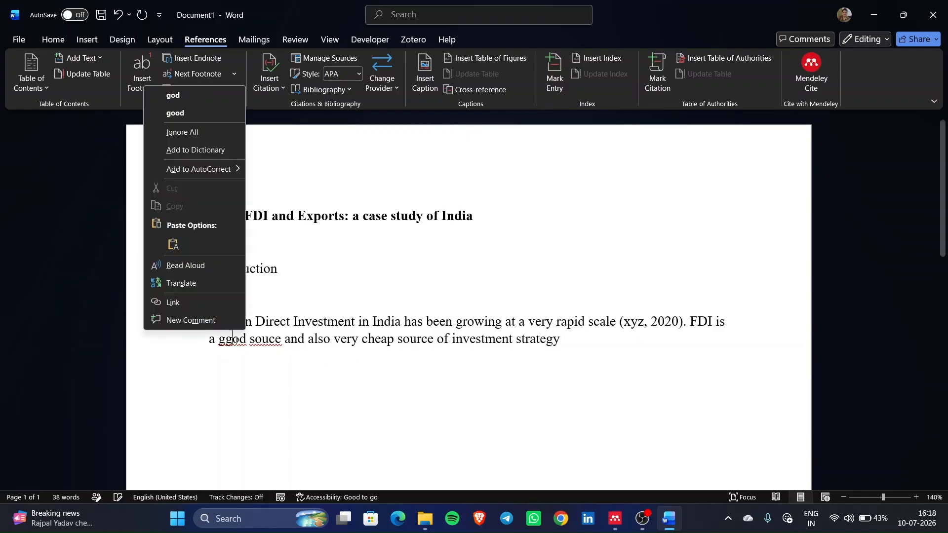
{"action": "left_click", "coordinate": [203, 113]}
{"action": "right_click", "coordinate": [267, 340]}
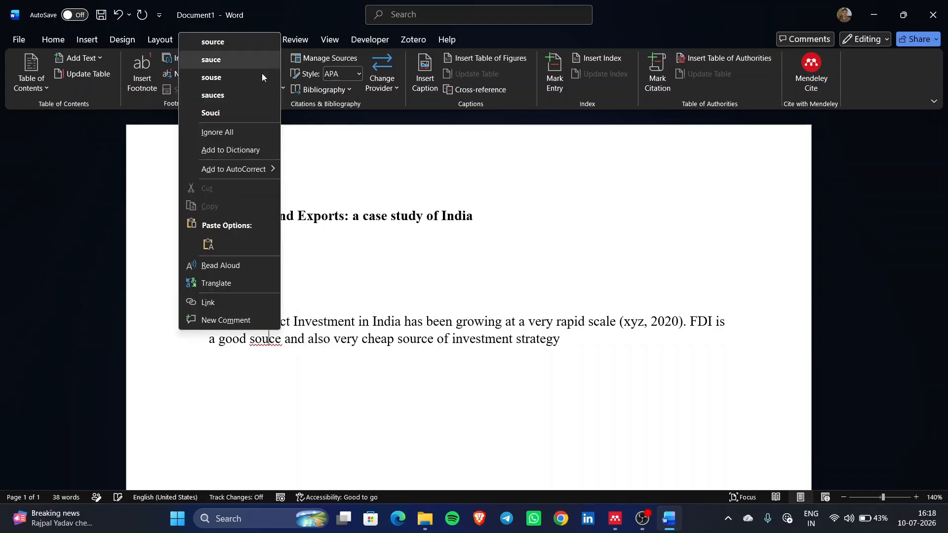
{"action": "left_click", "coordinate": [237, 40]}
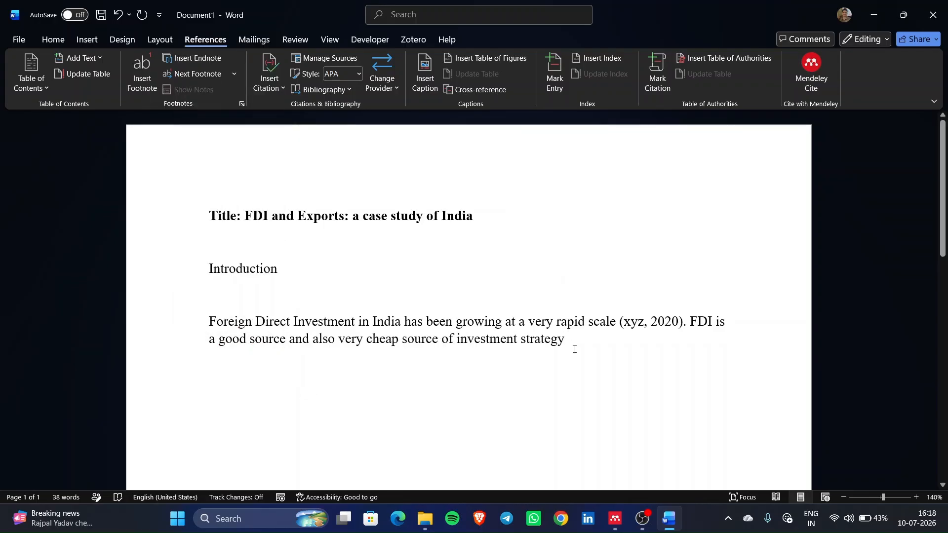
{"action": "key", "text": "alt+Tab"}
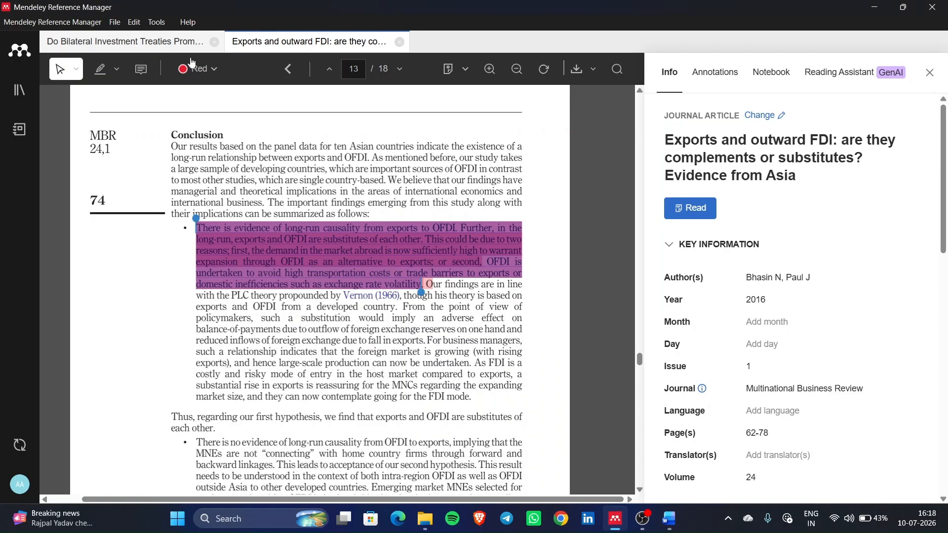
- Copy the title of the Do Bilateral Investment Treaties article from its PDF, then return to Word
{"action": "left_click", "coordinate": [169, 43]}
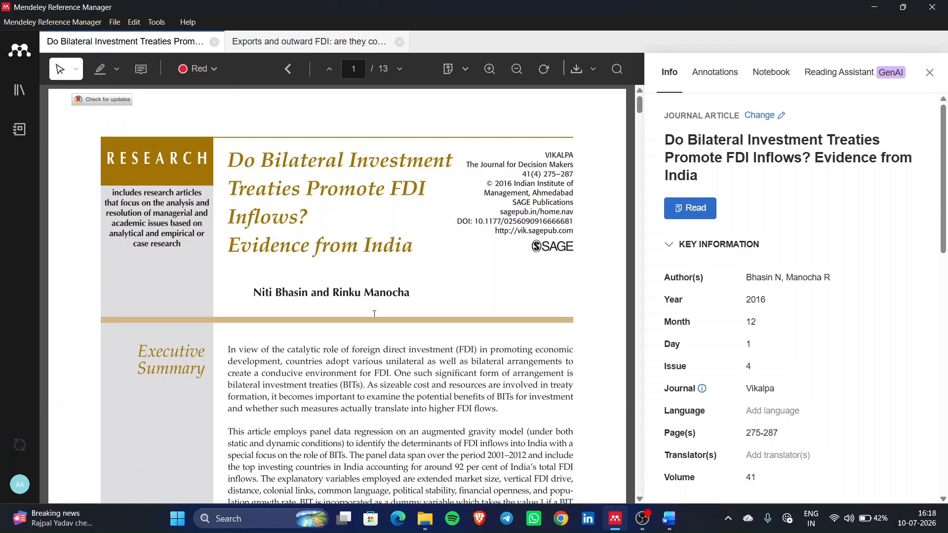
{"action": "scroll", "coordinate": [375, 314], "scroll_direction": "down", "scroll_amount": 4}
{"action": "scroll", "coordinate": [469, 310], "scroll_direction": "up", "scroll_amount": 4}
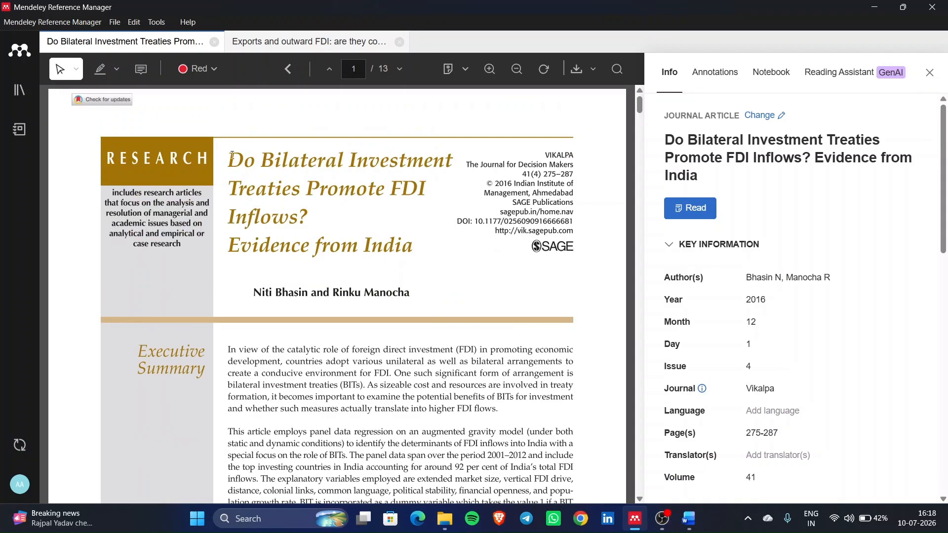
{"action": "left_click_drag", "start_coordinate": [232, 154], "coordinate": [362, 217]}
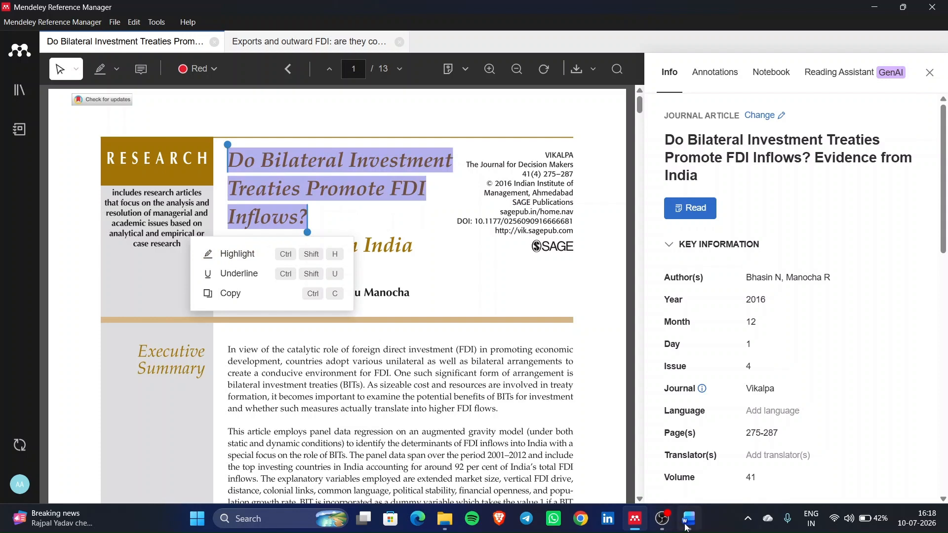
{"action": "left_click", "coordinate": [238, 294]}
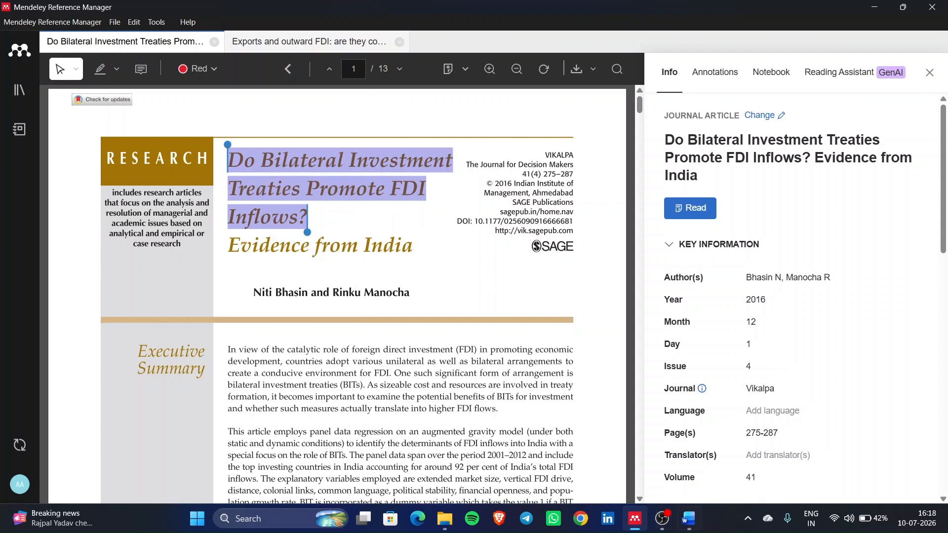
{"action": "left_click", "coordinate": [689, 518]}
- Create a citation source with the pasted 'Do Bilateral Investment' title, author abc, year 2026
{"action": "left_click", "coordinate": [276, 84]}
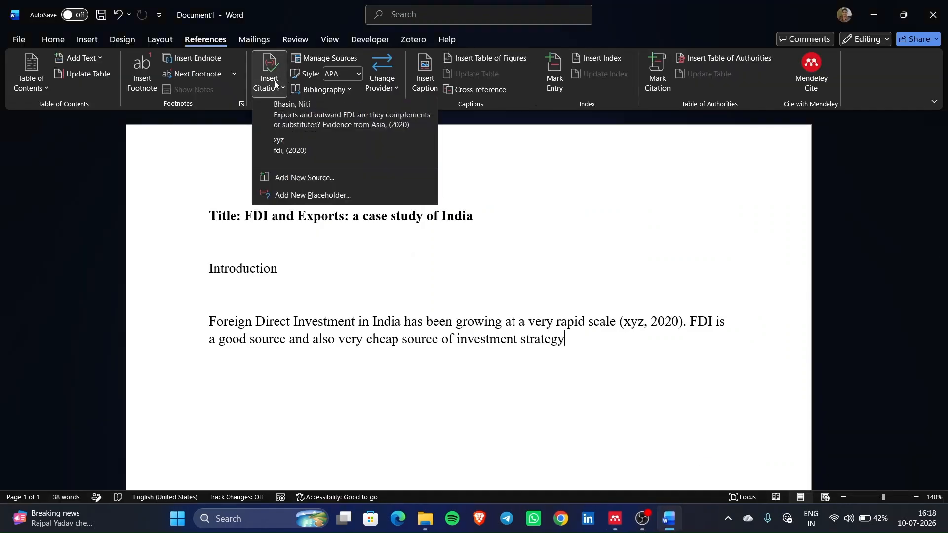
{"action": "left_click", "coordinate": [316, 181]}
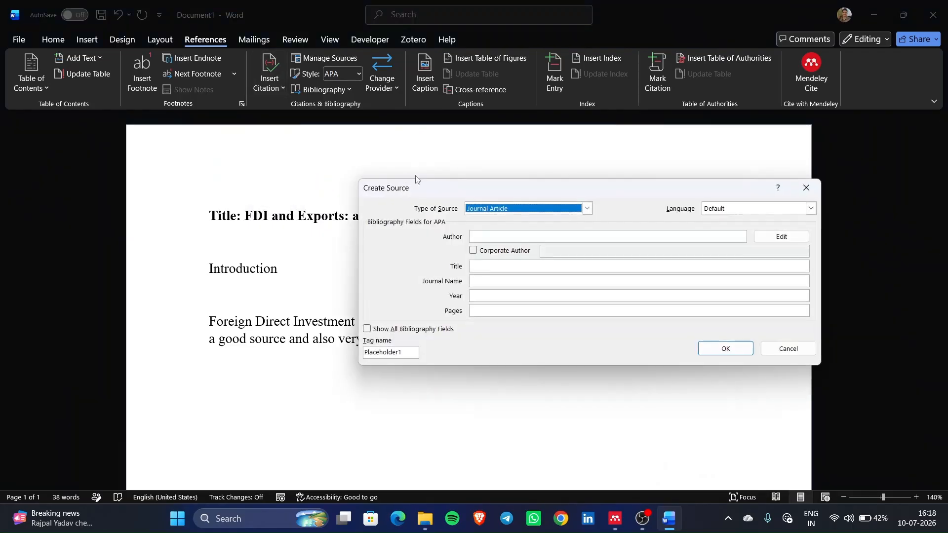
{"action": "left_click", "coordinate": [521, 267]}
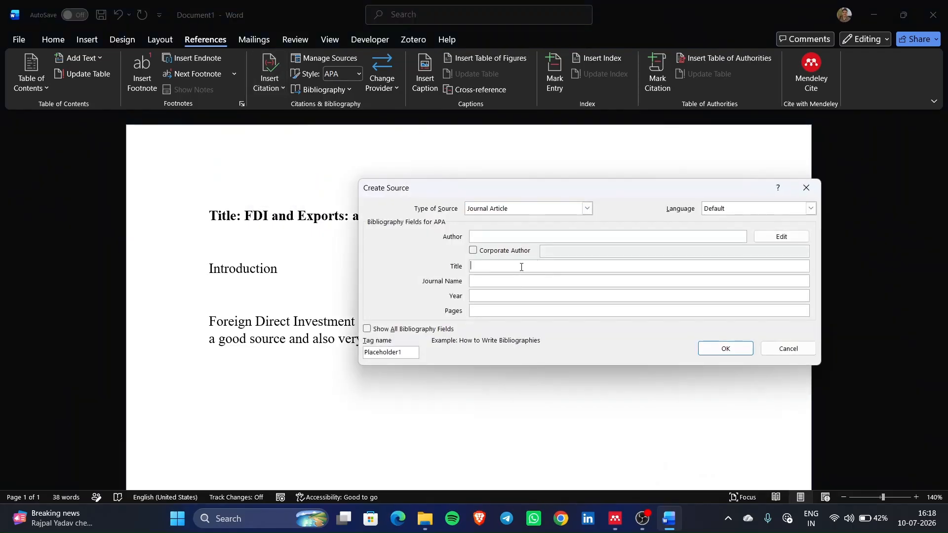
{"action": "key", "text": "ctrl+v"}
{"action": "left_click", "coordinate": [507, 237]}
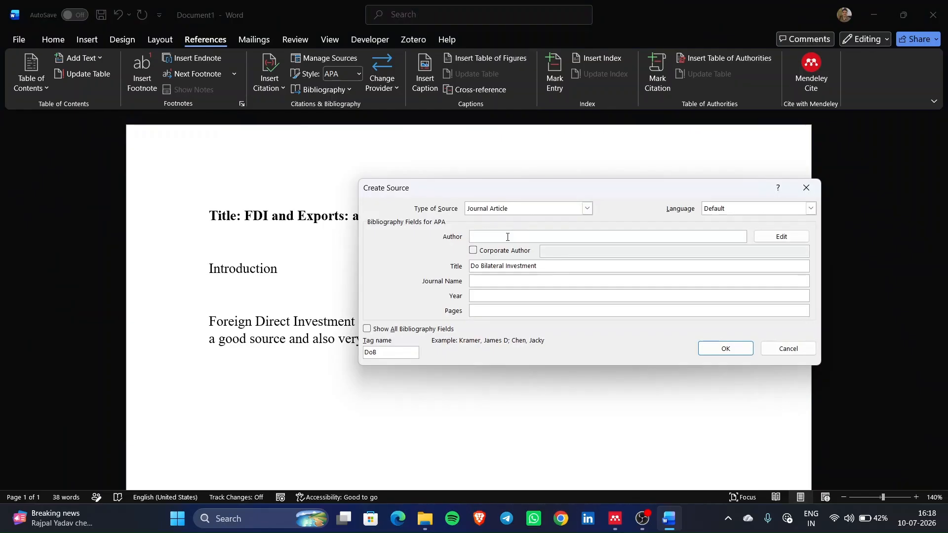
{"action": "type", "text": "abc"}
{"action": "left_click", "coordinate": [507, 300]}
{"action": "type", "text": "20265"}
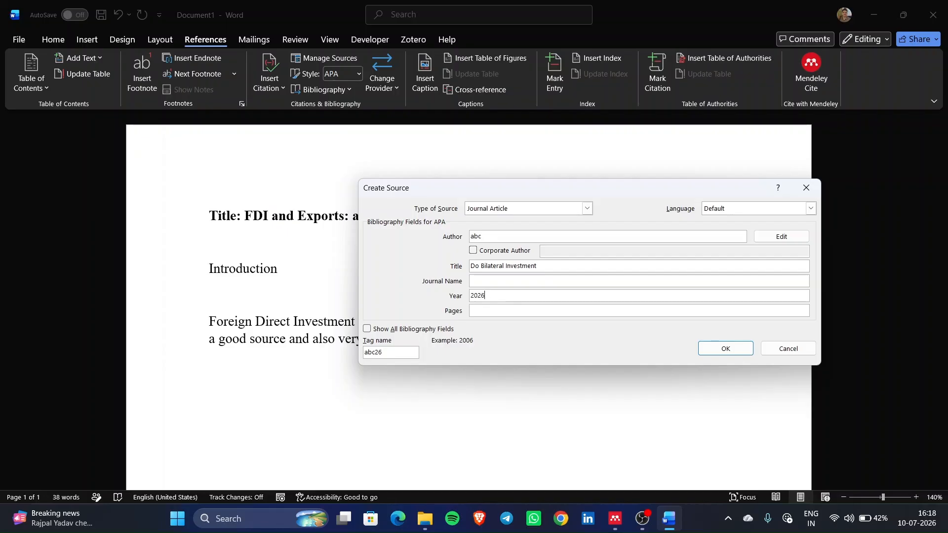
{"action": "left_click", "coordinate": [717, 352]}
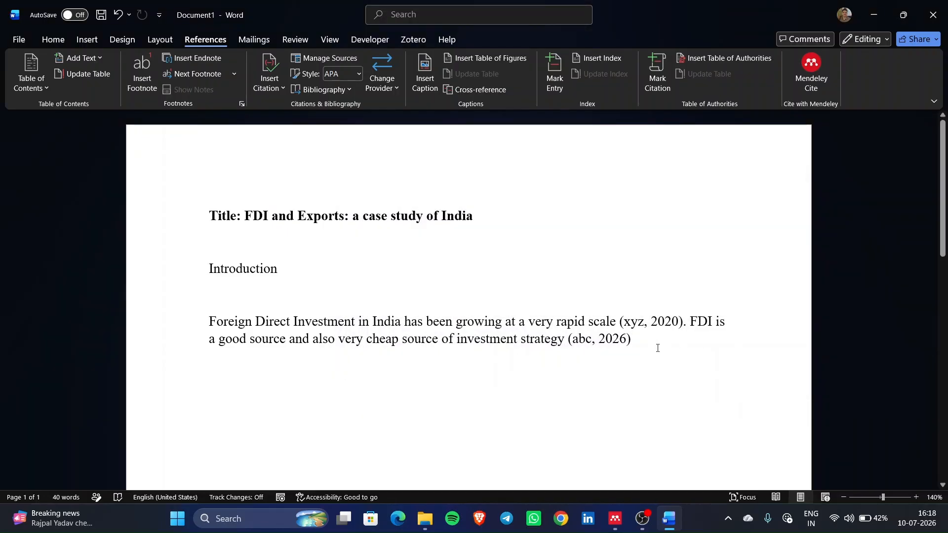
- End the sentence with a full stop after the (abc, 2026) citation, removing stray letters
{"action": "type", "text": ". ffdfv"}
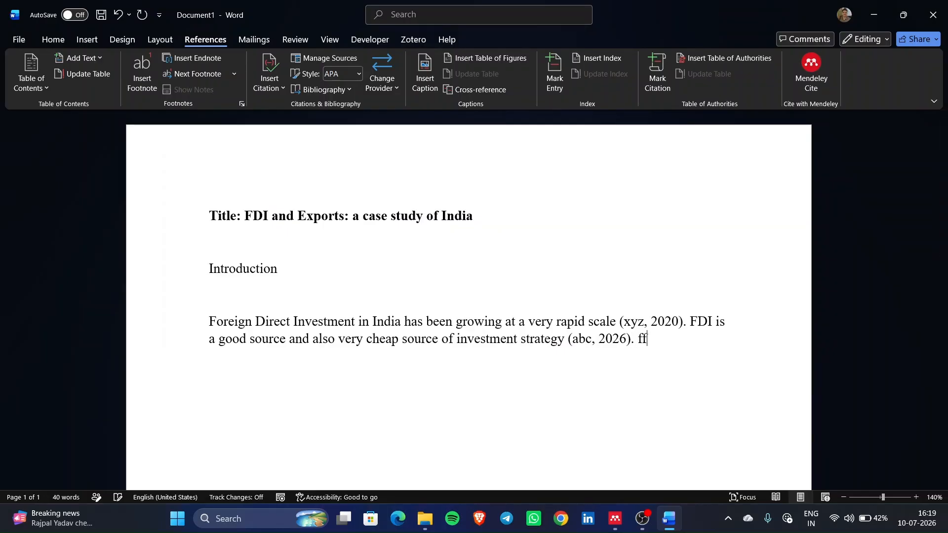
{"action": "key", "text": "BackSpace"}
{"action": "key", "text": "BackSpace"}
{"action": "key", "text": "BackSpace"}
{"action": "key", "text": "BackSpace"}
{"action": "key", "text": "BackSpace"}
{"action": "double_click", "coordinate": [672, 364]}
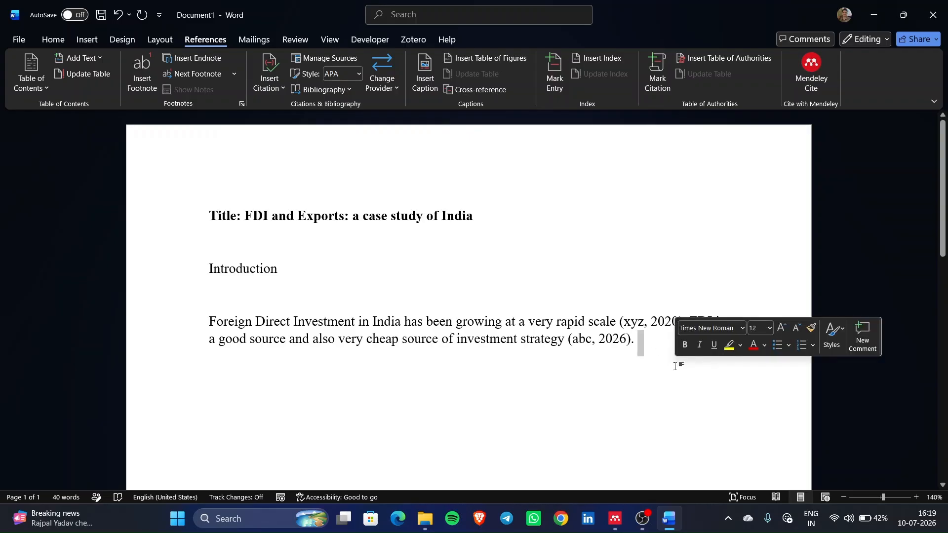
{"action": "key", "text": "alt+Tab"}
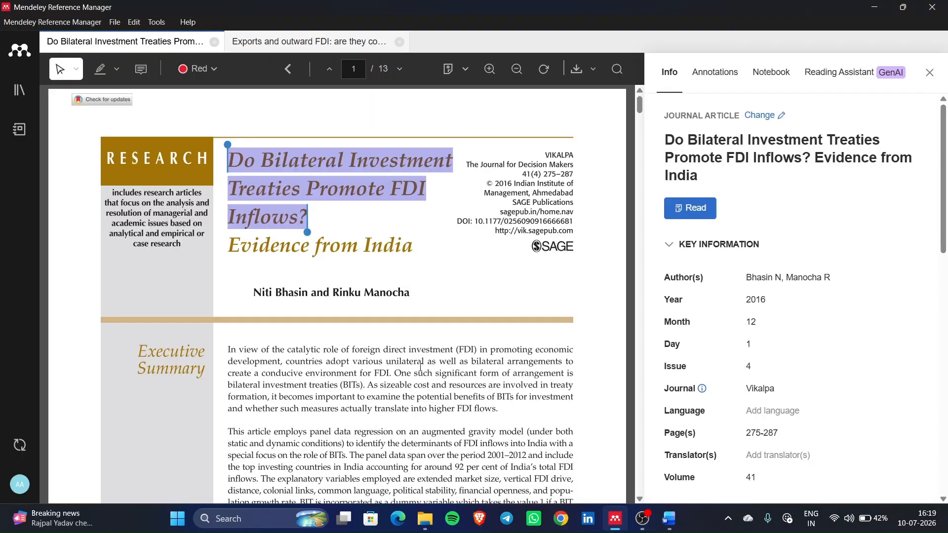
- Open the Exports and outward FDI article and inspect its red-highlighted passage
{"action": "left_click", "coordinate": [276, 42]}
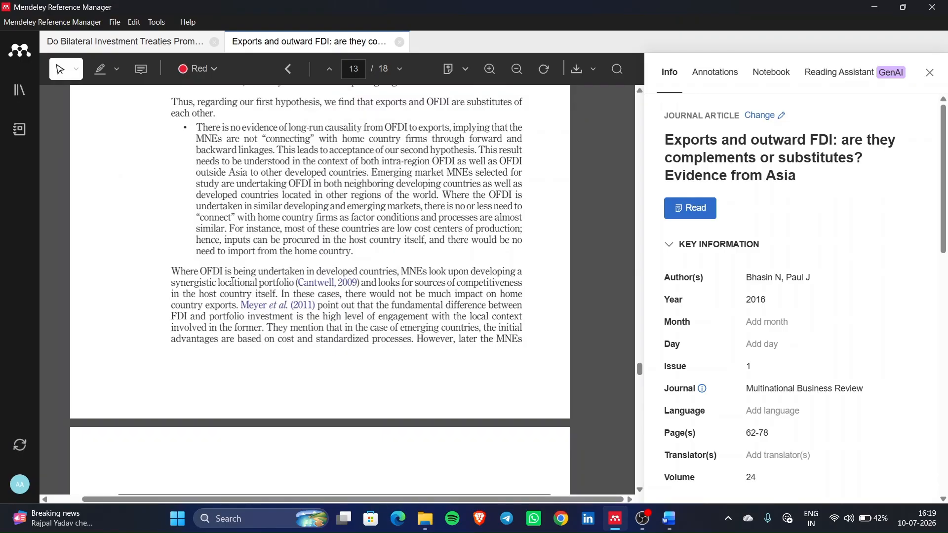
{"action": "scroll", "coordinate": [364, 367], "scroll_direction": "down", "scroll_amount": 6}
{"action": "scroll", "coordinate": [363, 367], "scroll_direction": "up", "scroll_amount": 10}
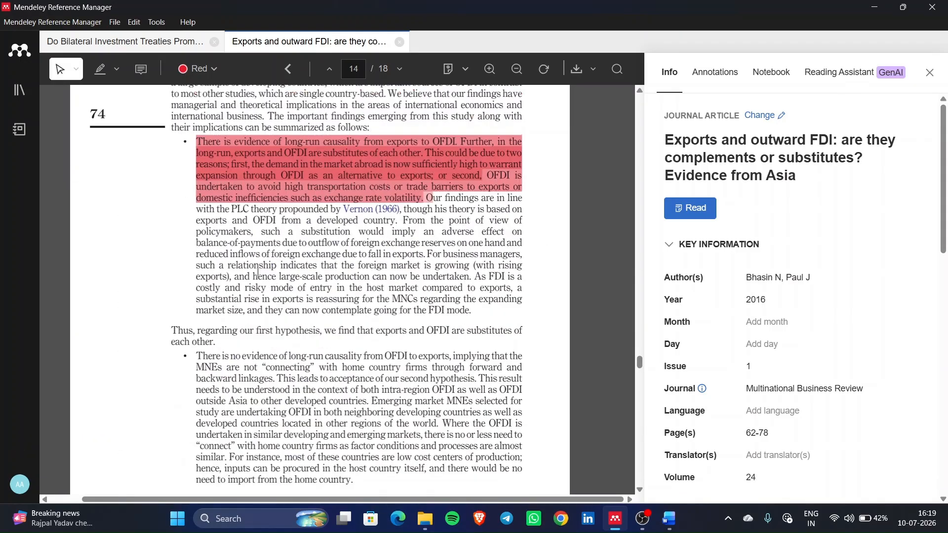
{"action": "left_click", "coordinate": [391, 360]}
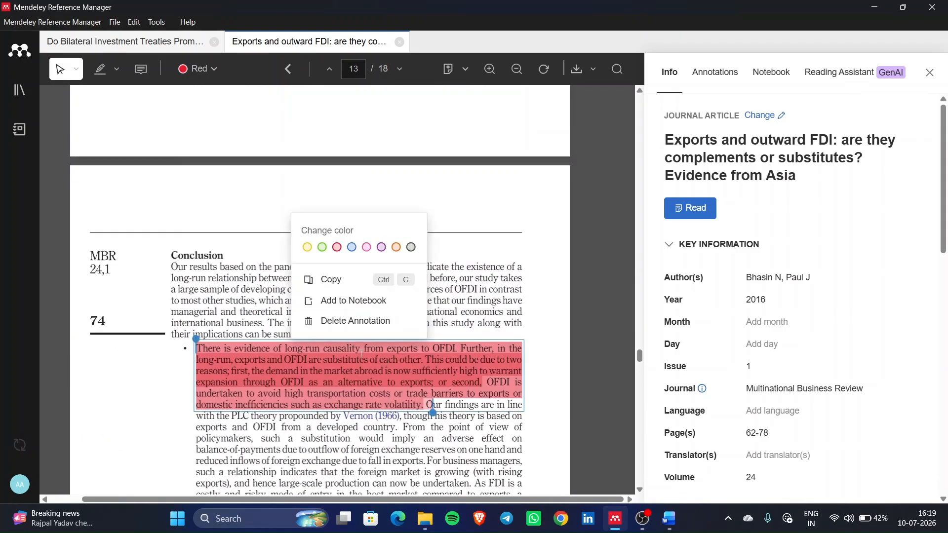
{"action": "left_click", "coordinate": [262, 296]}
{"action": "scroll", "coordinate": [349, 415], "scroll_direction": "up", "scroll_amount": 15}
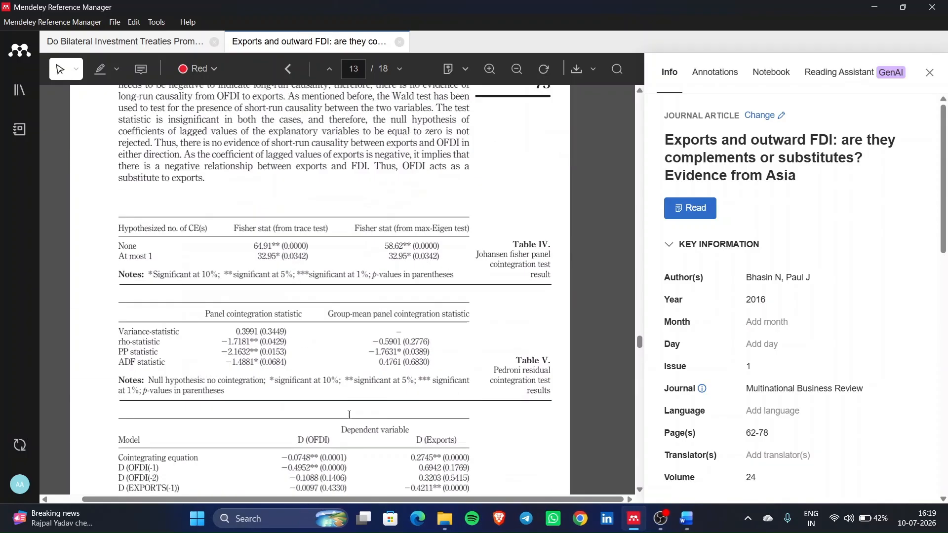
{"action": "scroll", "coordinate": [350, 415], "scroll_direction": "up", "scroll_amount": 10}
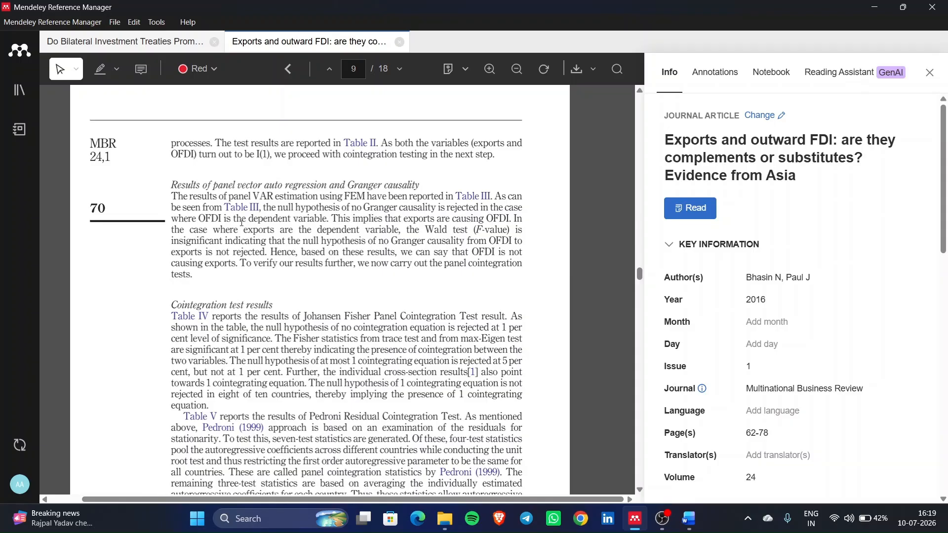
{"action": "scroll", "coordinate": [271, 146], "scroll_direction": "down", "scroll_amount": 1}
{"action": "left_click_drag", "start_coordinate": [360, 385], "coordinate": [467, 421]}
{"action": "scroll", "coordinate": [467, 421], "scroll_direction": "down", "scroll_amount": 2}
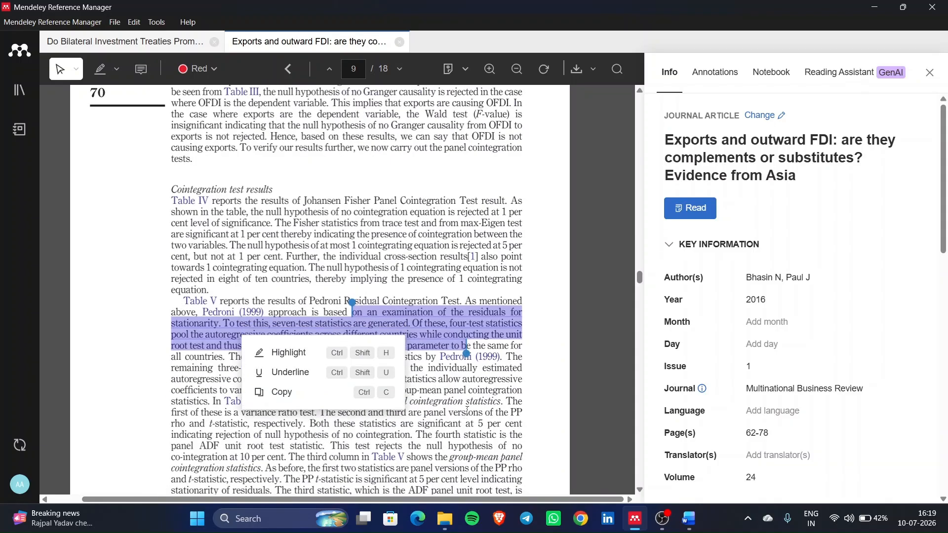
{"action": "scroll", "coordinate": [467, 410], "scroll_direction": "down", "scroll_amount": 2}
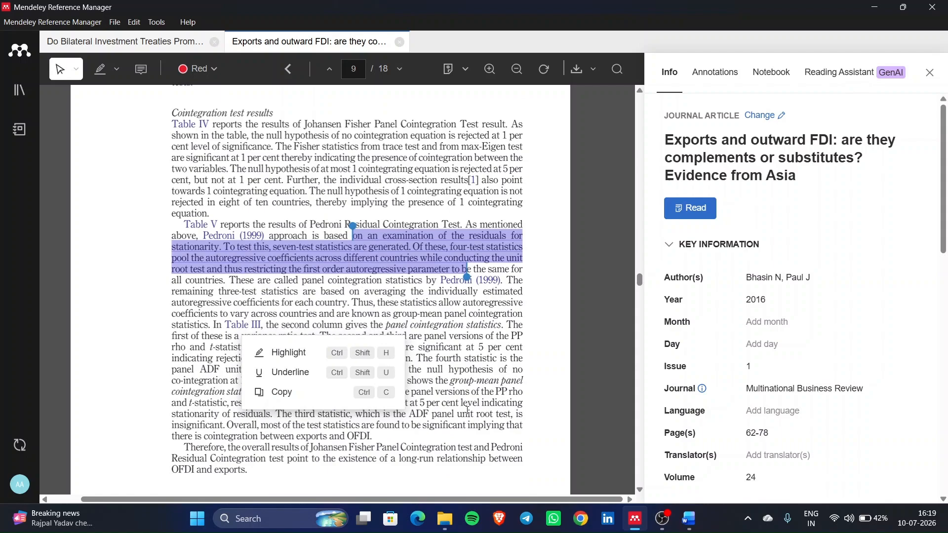
{"action": "left_click", "coordinate": [429, 329]}
- Select the paragraph on OFDI and home-country exports, then go back to Word
{"action": "scroll", "coordinate": [428, 327], "scroll_direction": "down", "scroll_amount": 6}
{"action": "scroll", "coordinate": [302, 276], "scroll_direction": "up", "scroll_amount": 6}
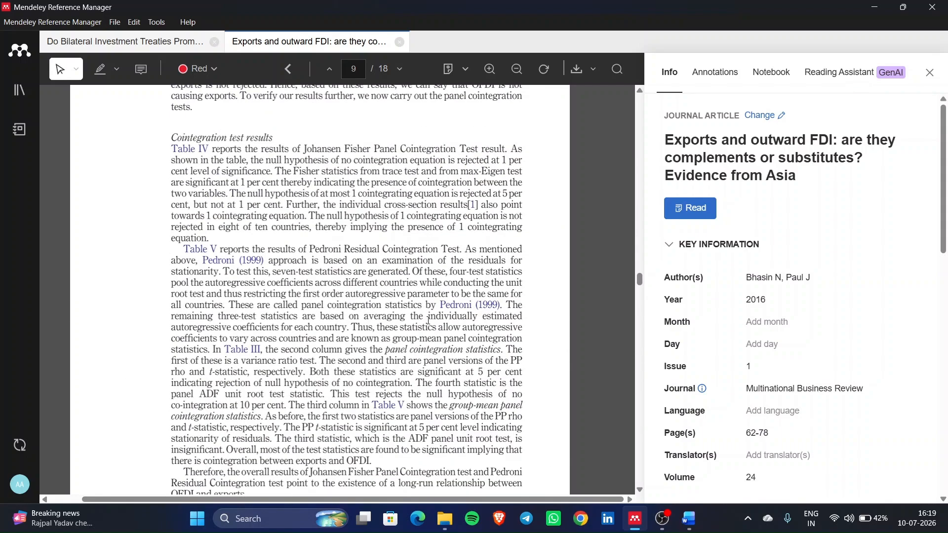
{"action": "scroll", "coordinate": [428, 320], "scroll_direction": "up", "scroll_amount": 10}
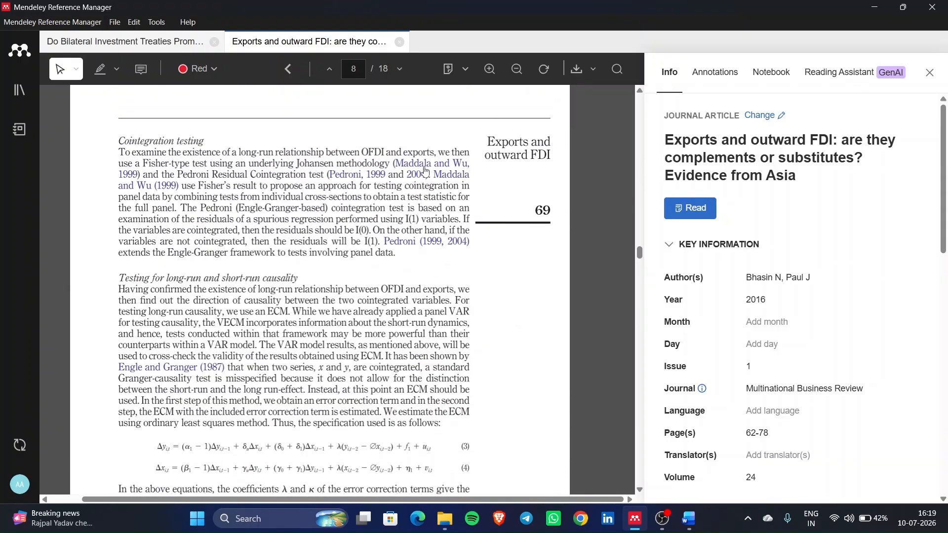
{"action": "scroll", "coordinate": [384, 184], "scroll_direction": "up", "scroll_amount": 15}
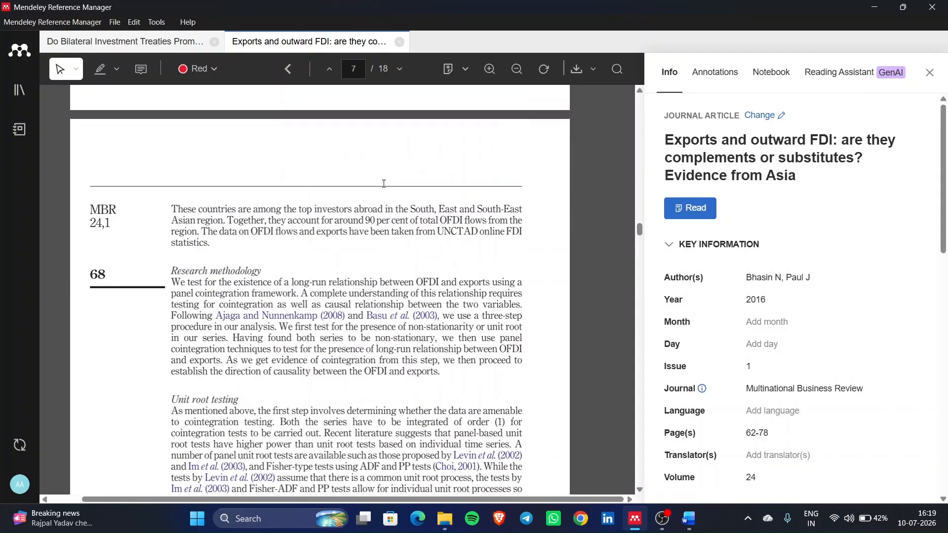
{"action": "scroll", "coordinate": [384, 183], "scroll_direction": "up", "scroll_amount": 6}
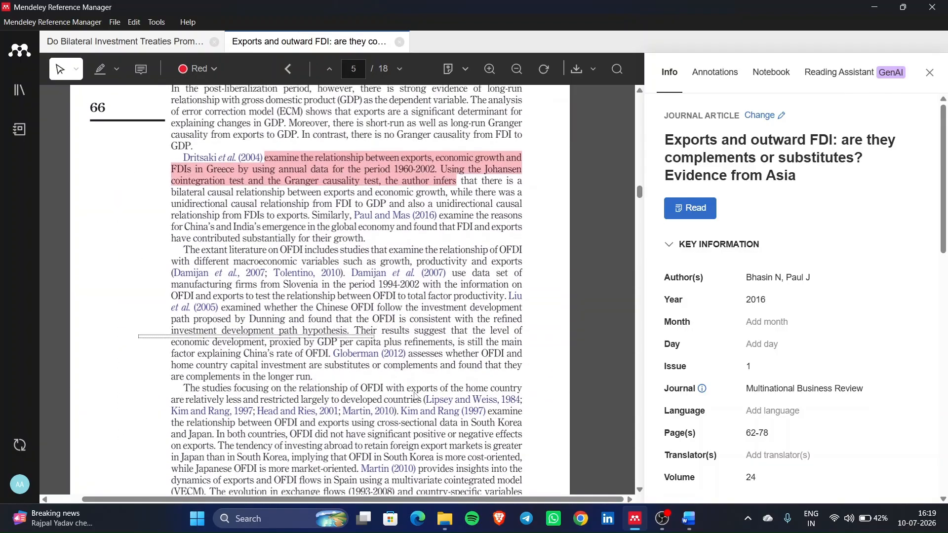
{"action": "left_click_drag", "start_coordinate": [186, 385], "coordinate": [444, 416]}
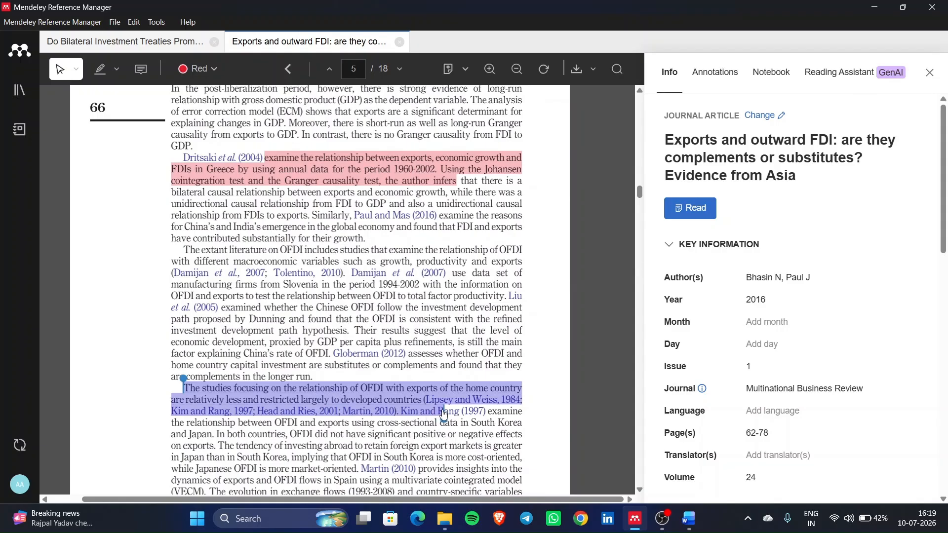
{"action": "scroll", "coordinate": [371, 411], "scroll_direction": "up", "scroll_amount": 3}
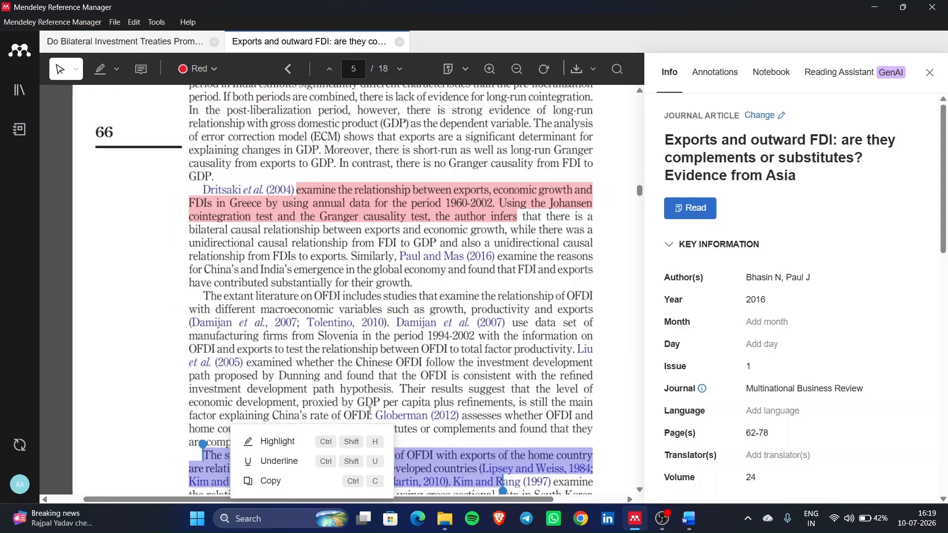
{"action": "scroll", "coordinate": [370, 411], "scroll_direction": "down", "scroll_amount": 3}
{"action": "scroll", "coordinate": [370, 411], "scroll_direction": "right", "scroll_amount": 2}
{"action": "left_click", "coordinate": [510, 175]}
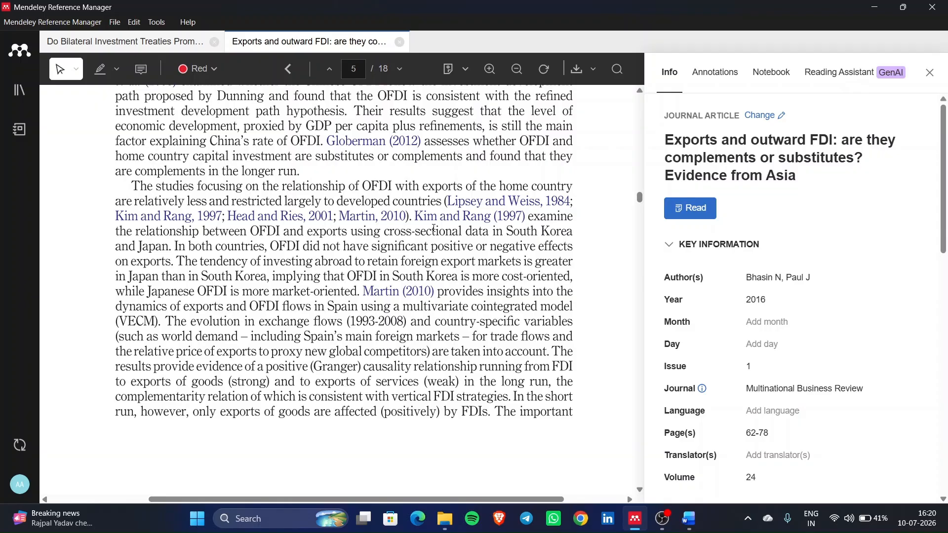
{"action": "left_click_drag", "start_coordinate": [132, 184], "coordinate": [529, 220]}
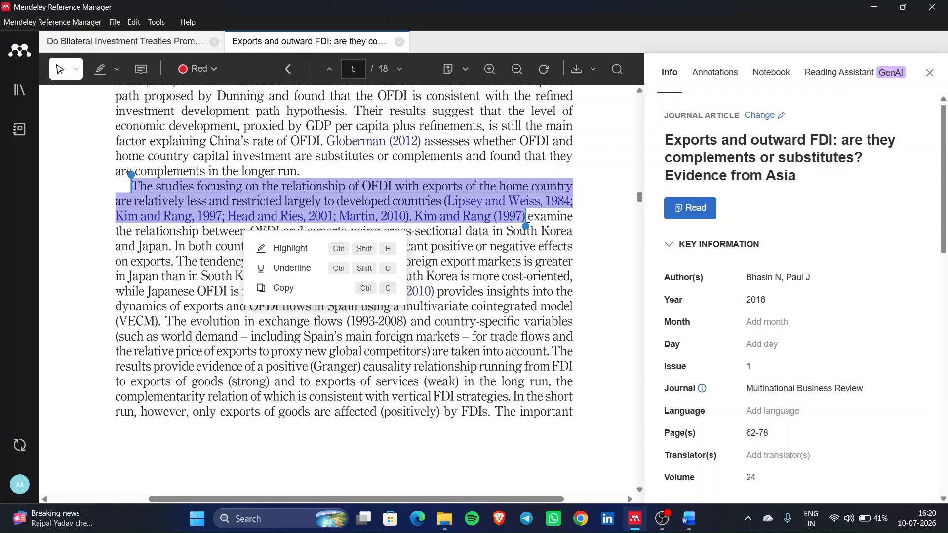
{"action": "left_click", "coordinate": [689, 519]}
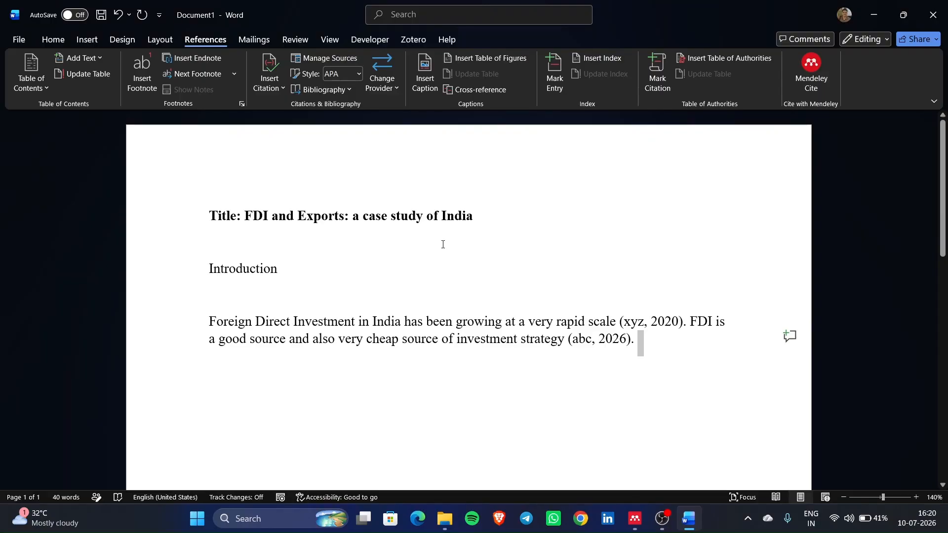
- Switch the citation style to MLA Seventh Edition after briefly trying Chicago
{"action": "left_click", "coordinate": [358, 73]}
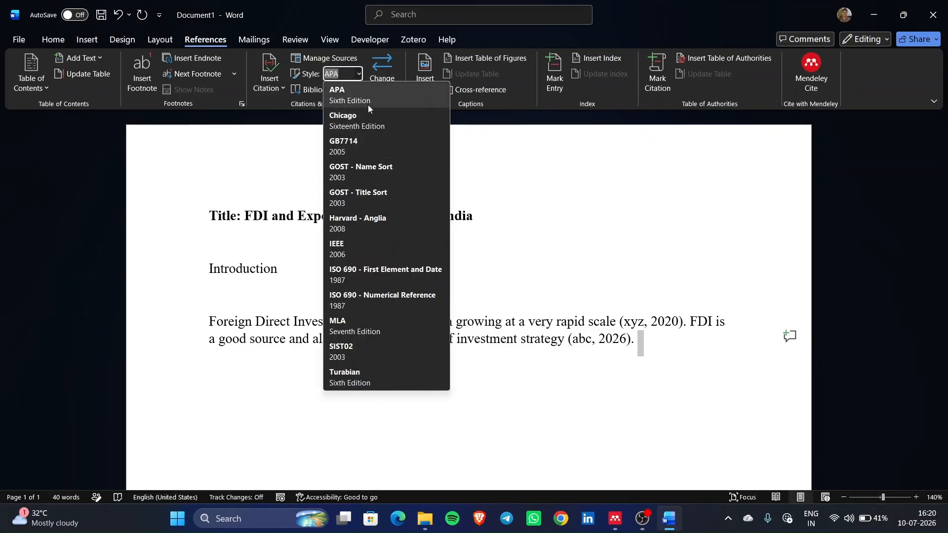
{"action": "left_click", "coordinate": [365, 117]}
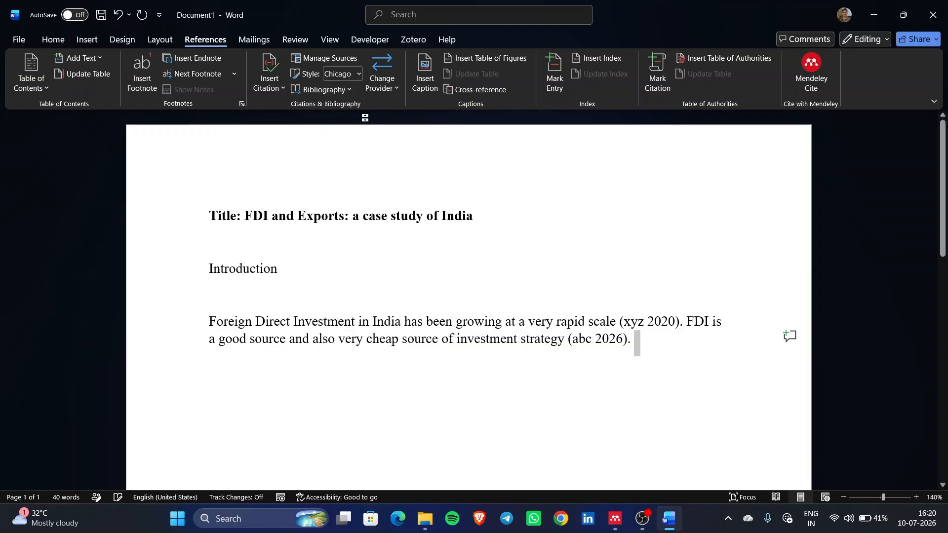
{"action": "left_click", "coordinate": [360, 72]}
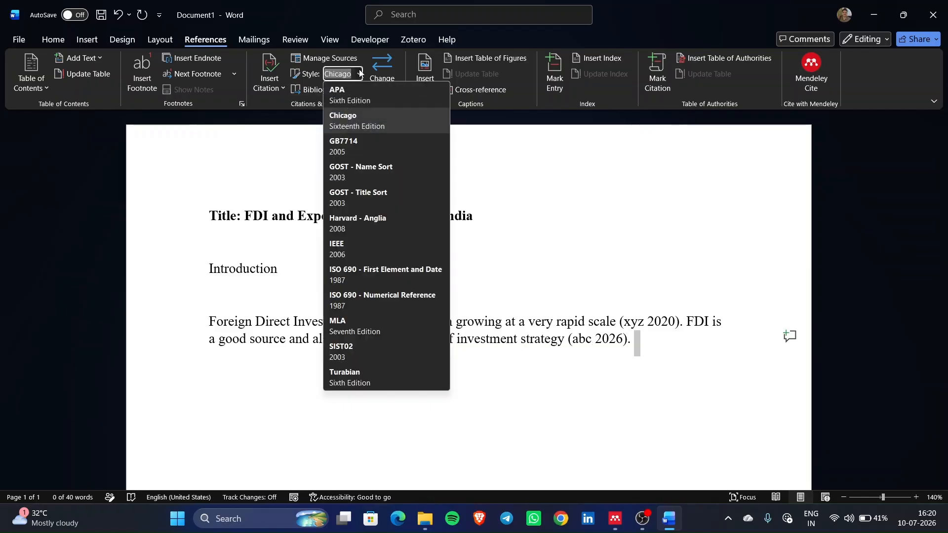
{"action": "left_click", "coordinate": [381, 321]}
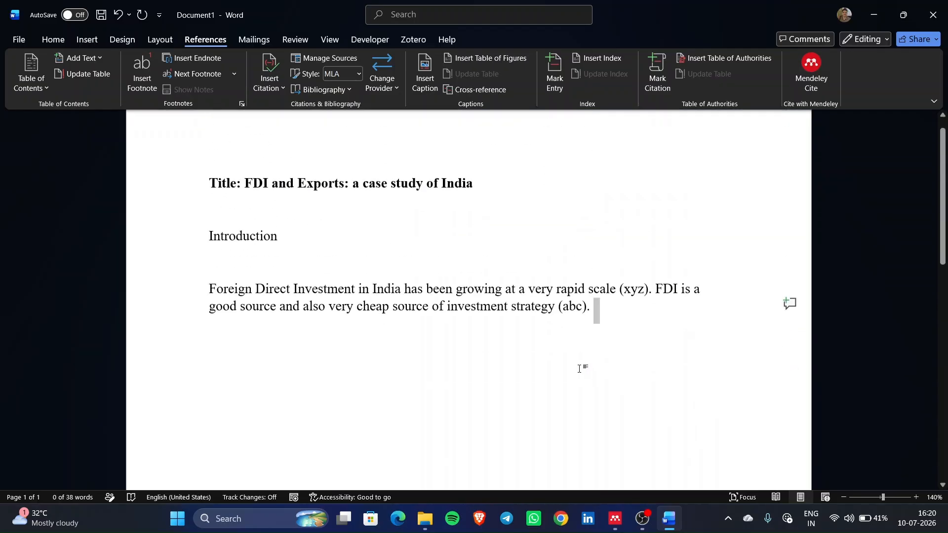
{"action": "left_click", "coordinate": [345, 90]}
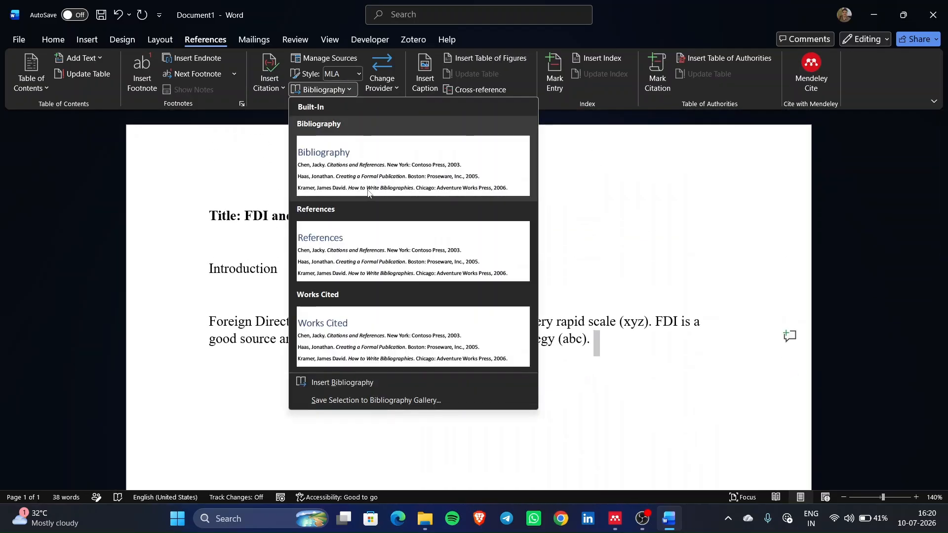
- Insert the built-in Bibliography listing the xyz, abc and Bilateral Investment references in MLA form
{"action": "left_click", "coordinate": [370, 180]}
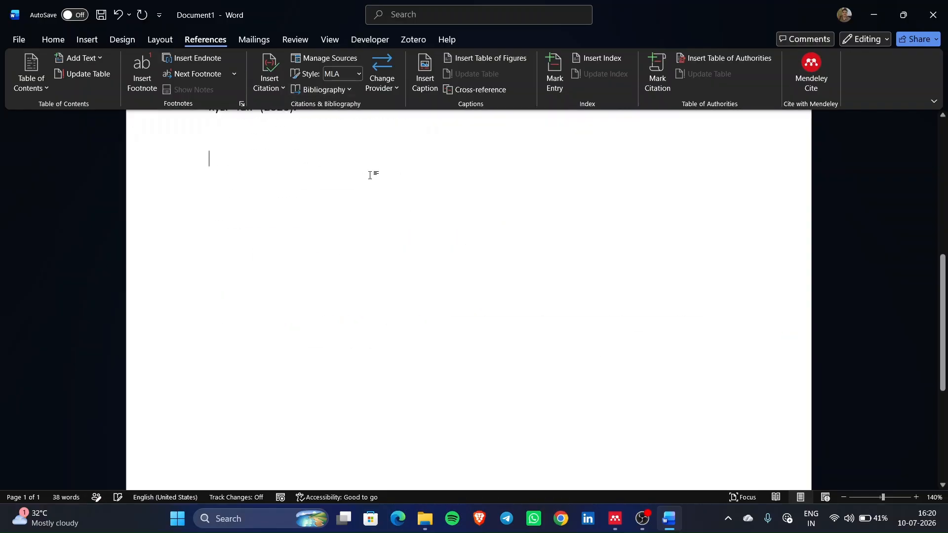
{"action": "scroll", "coordinate": [376, 281], "scroll_direction": "up", "scroll_amount": 5}
{"action": "scroll", "coordinate": [390, 302], "scroll_direction": "down", "scroll_amount": 2}
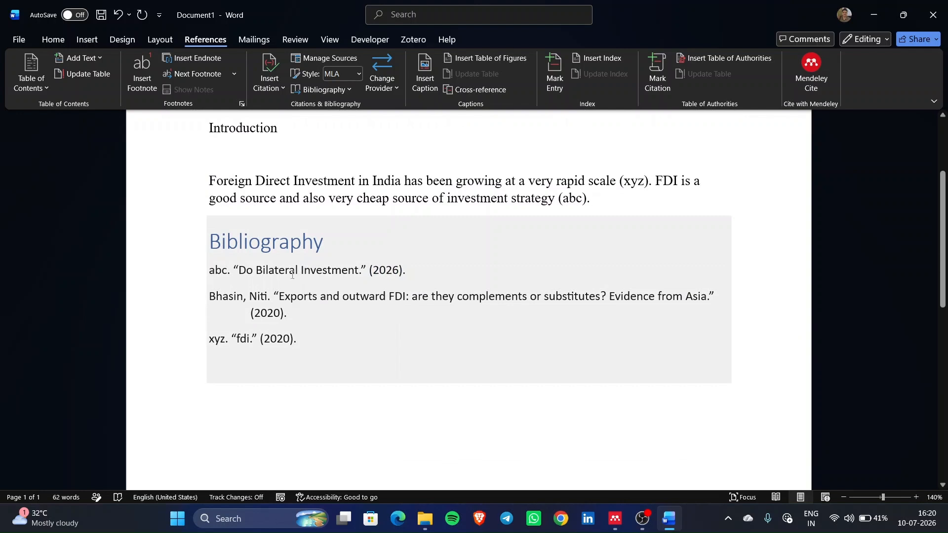
{"action": "left_click", "coordinate": [228, 275]}
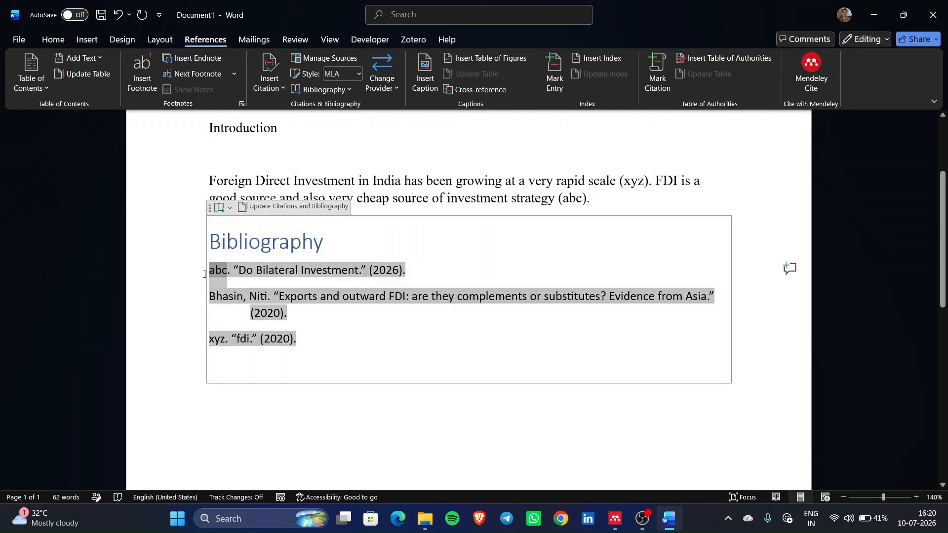
{"action": "double_click", "coordinate": [228, 275]}
{"action": "left_click", "coordinate": [450, 267]}
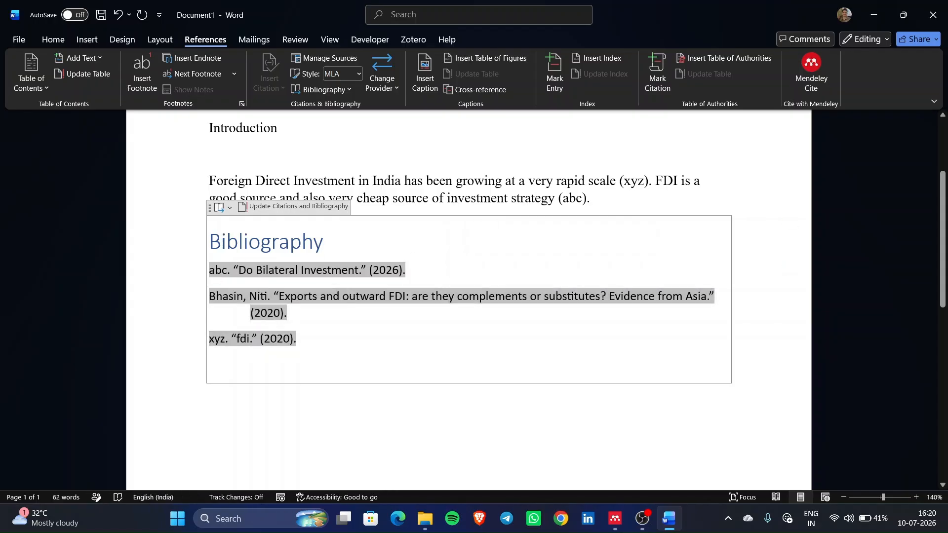
{"action": "left_click_drag", "start_coordinate": [217, 296], "coordinate": [480, 312]}
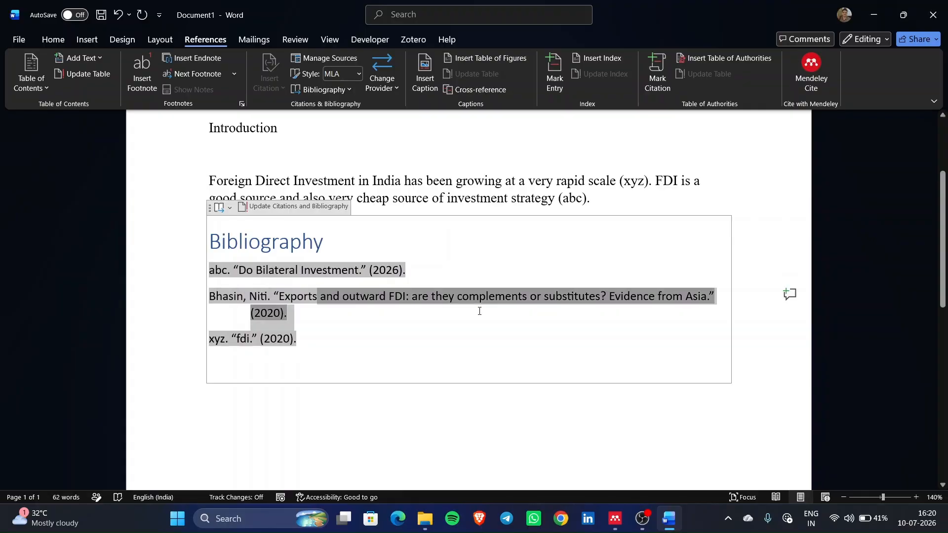
{"action": "left_click", "coordinate": [374, 322]}
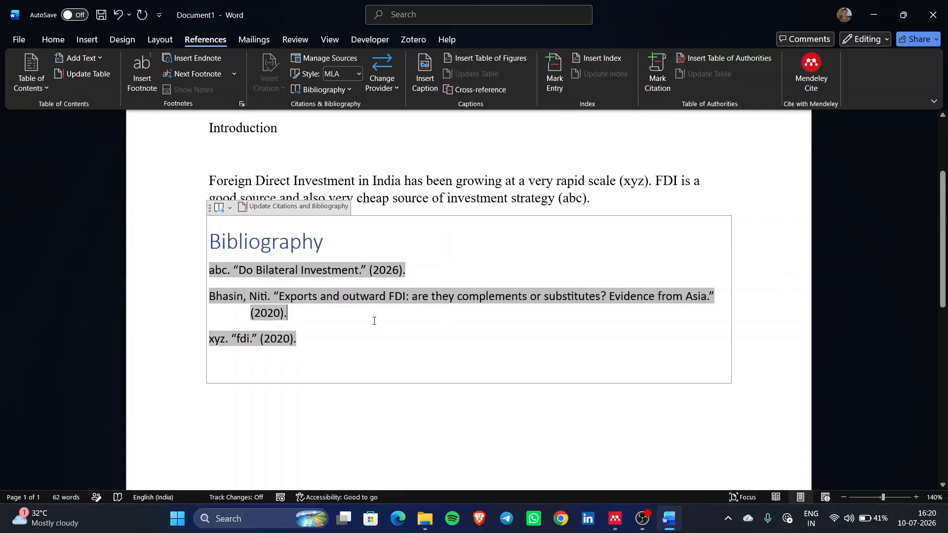
{"action": "left_click", "coordinate": [337, 360]}
{"action": "left_click", "coordinate": [341, 399]}
{"action": "scroll", "coordinate": [343, 395], "scroll_direction": "up", "scroll_amount": 2}
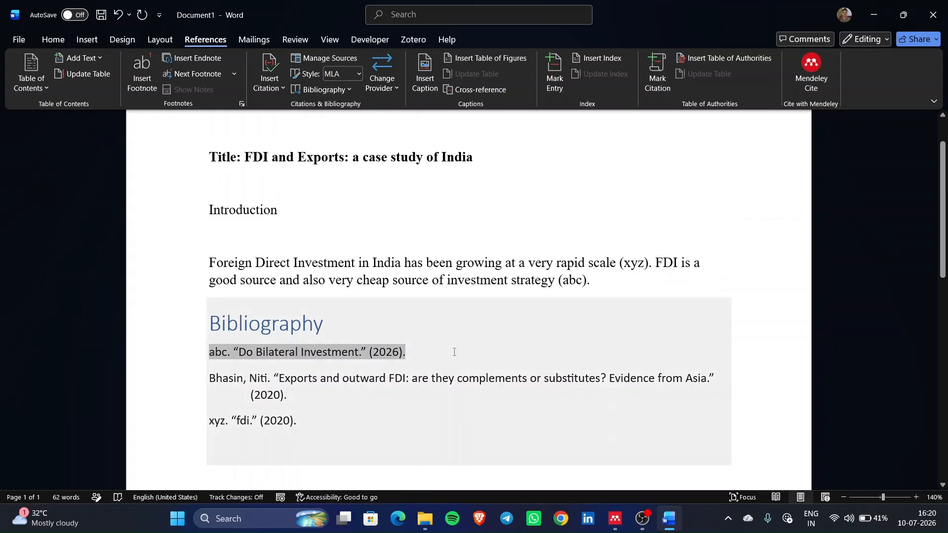
{"action": "scroll", "coordinate": [454, 352], "scroll_direction": "up", "scroll_amount": 1}
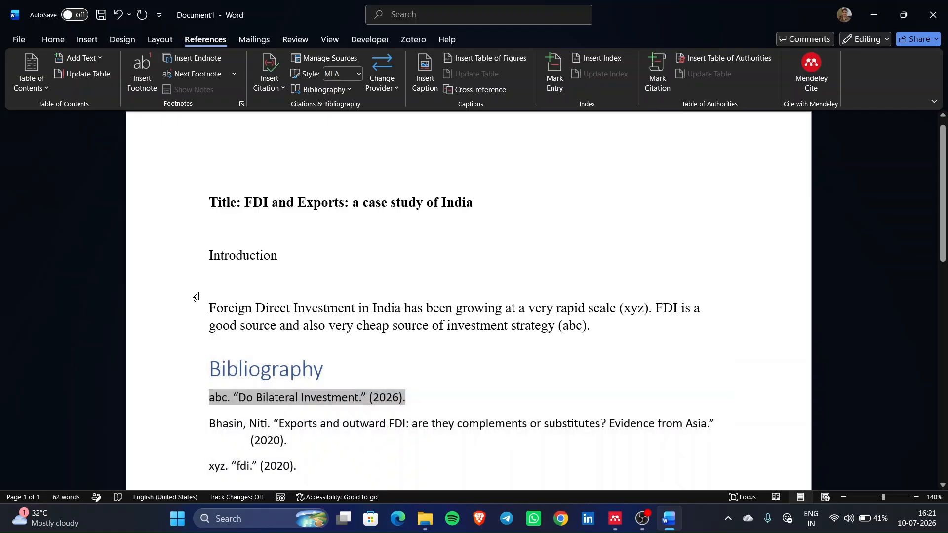
- Delete the Introduction paragraph and bibliography, then try opening the Mendeley Cite panel
{"action": "left_click_drag", "start_coordinate": [210, 308], "coordinate": [412, 484]}
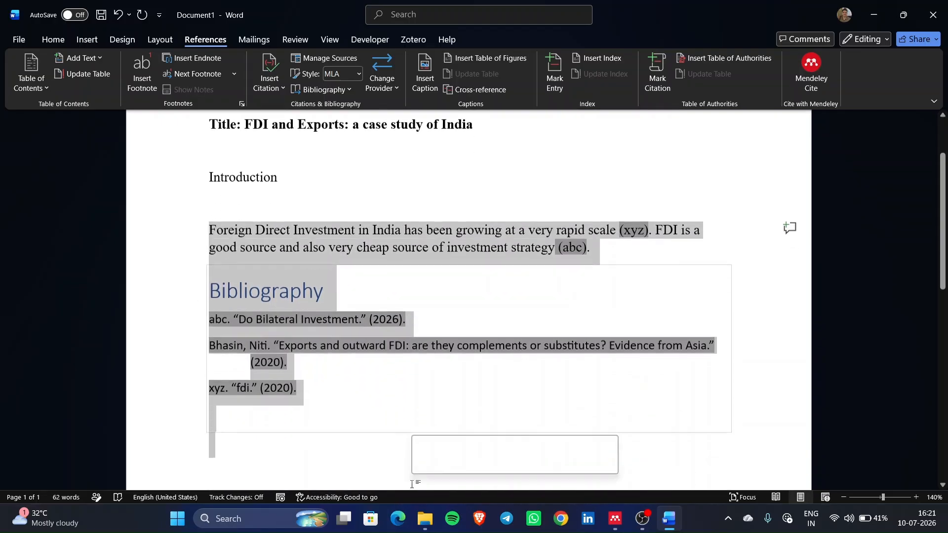
{"action": "key", "text": "Delete"}
{"action": "scroll", "coordinate": [412, 484], "scroll_direction": "up", "scroll_amount": 1}
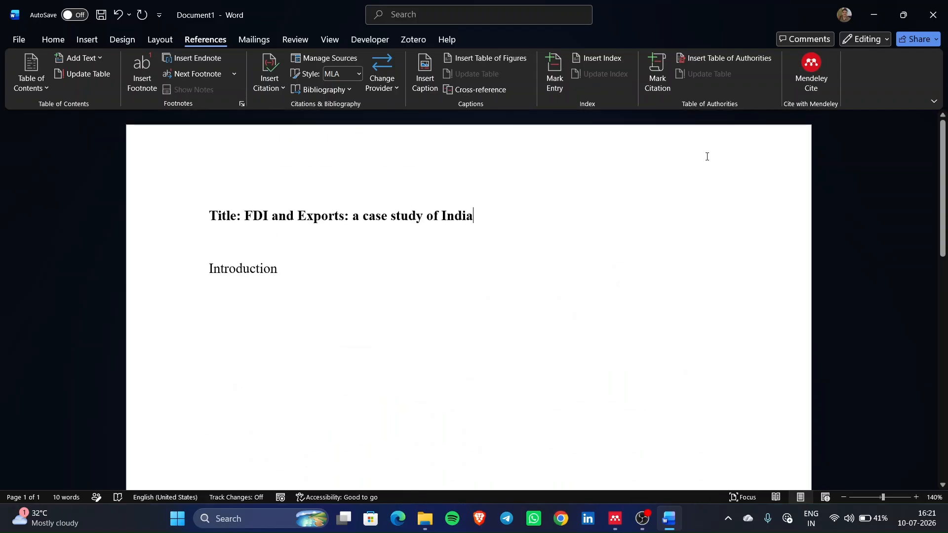
{"action": "left_click", "coordinate": [815, 69]}
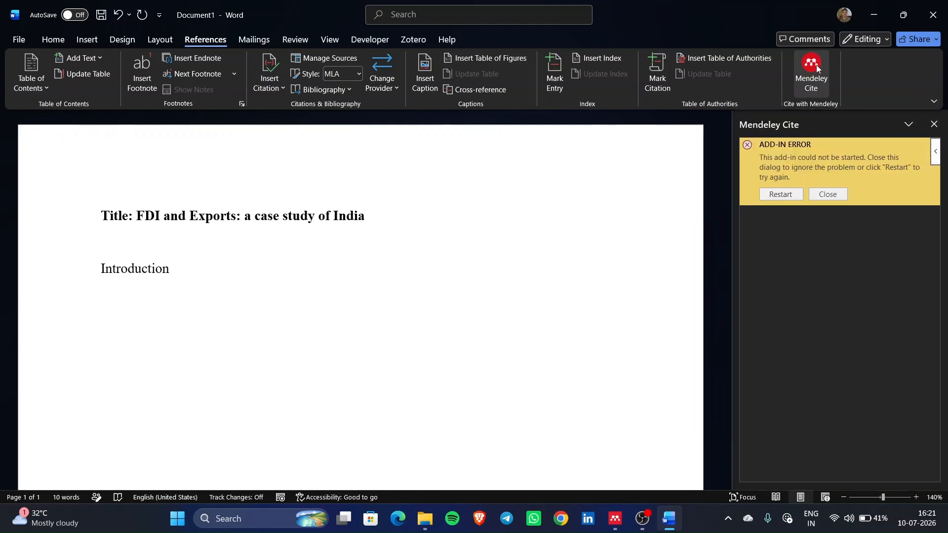
{"action": "left_click", "coordinate": [561, 523]}
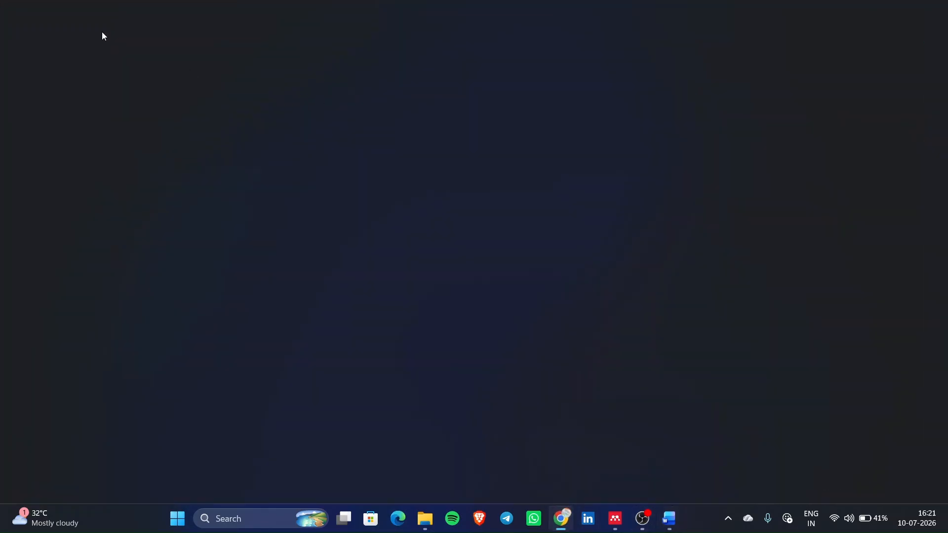
- Search Google for 'Mendeley Word' and open the Mendeley Cite page, dismissing the LeapSpace popup
{"action": "type", "text": "M"}
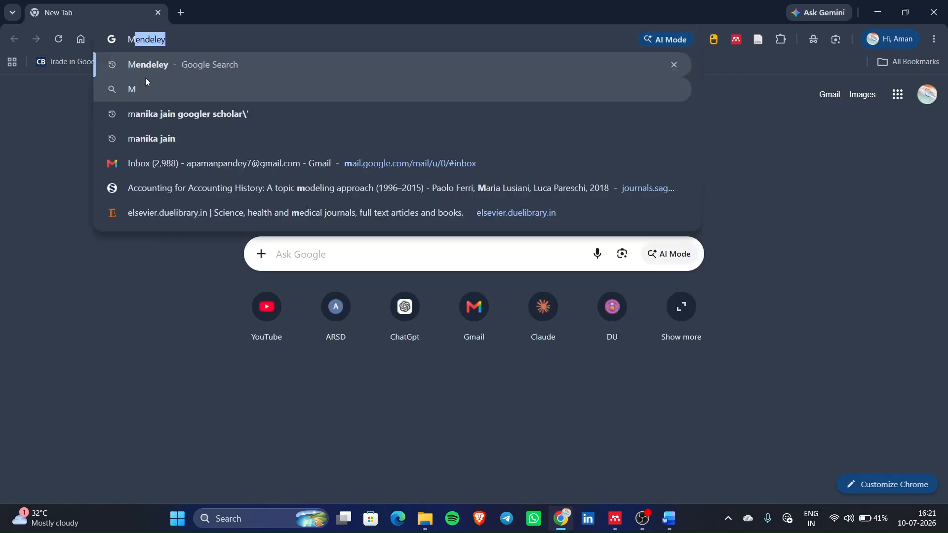
{"action": "type", "text": "endeley "}
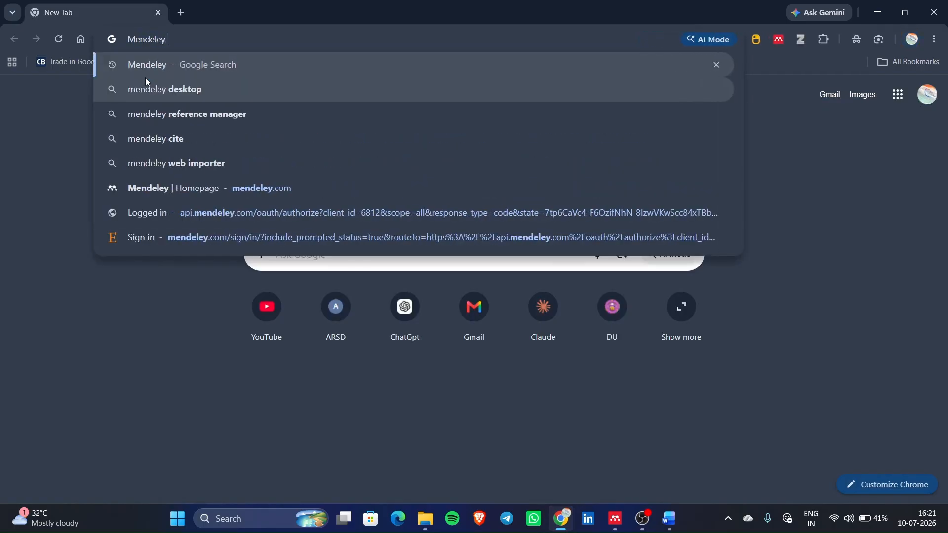
{"action": "type", "text": "Word"}
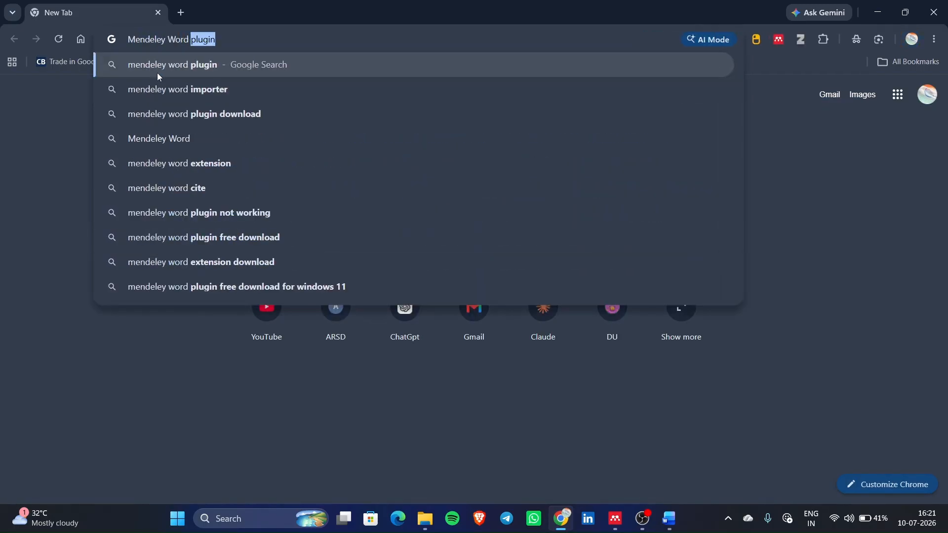
{"action": "left_click", "coordinate": [161, 67]}
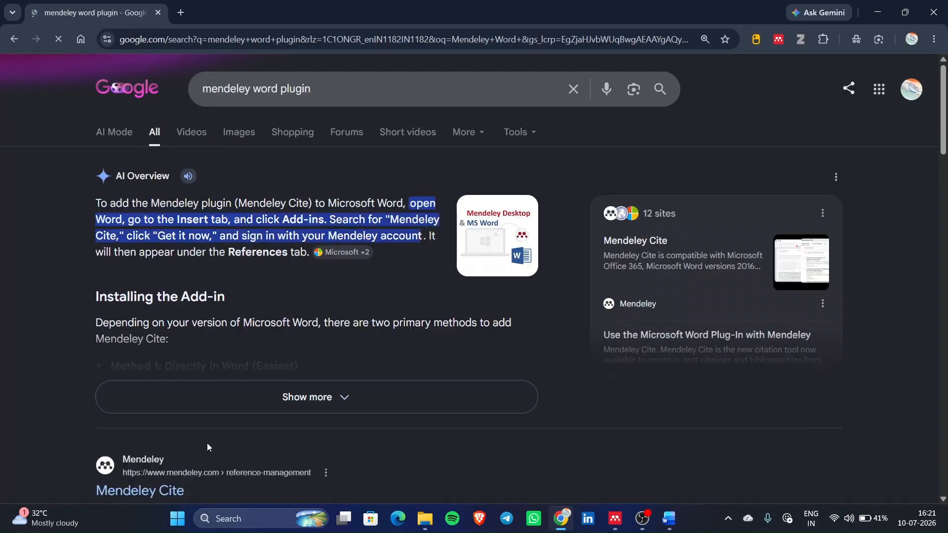
{"action": "scroll", "coordinate": [136, 378], "scroll_direction": "down", "scroll_amount": 3}
{"action": "left_click", "coordinate": [140, 345]}
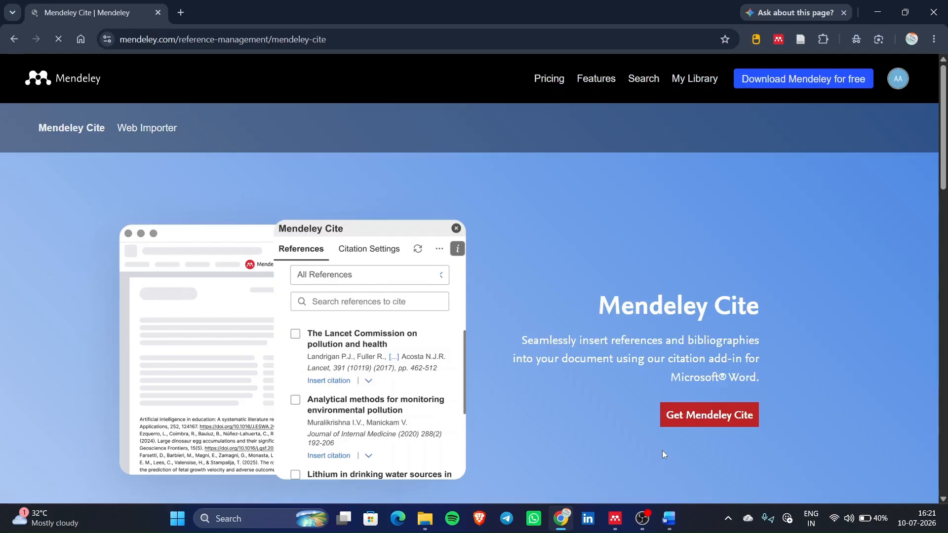
{"action": "scroll", "coordinate": [662, 450], "scroll_direction": "down", "scroll_amount": 1}
{"action": "scroll", "coordinate": [662, 450], "scroll_direction": "up", "scroll_amount": 1}
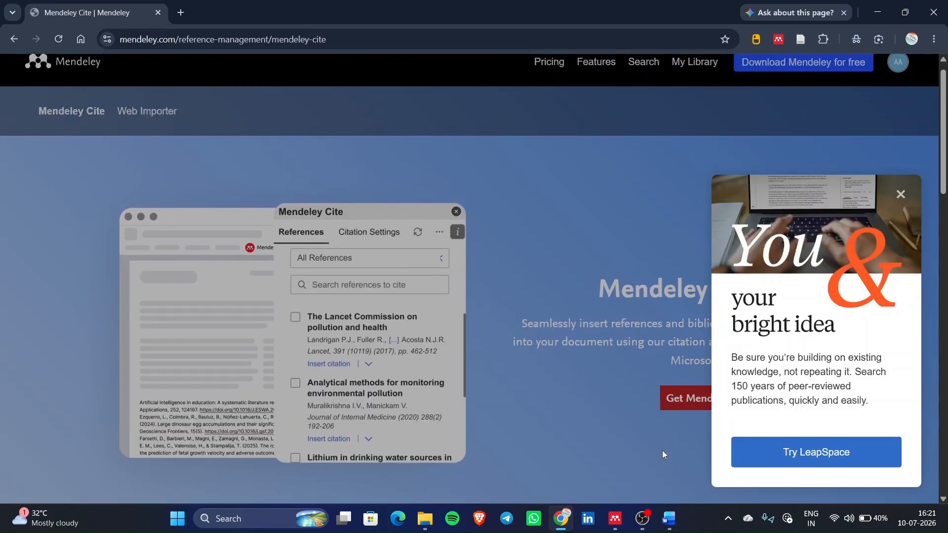
{"action": "left_click", "coordinate": [899, 196]}
{"action": "scroll", "coordinate": [706, 409], "scroll_direction": "down", "scroll_amount": 2}
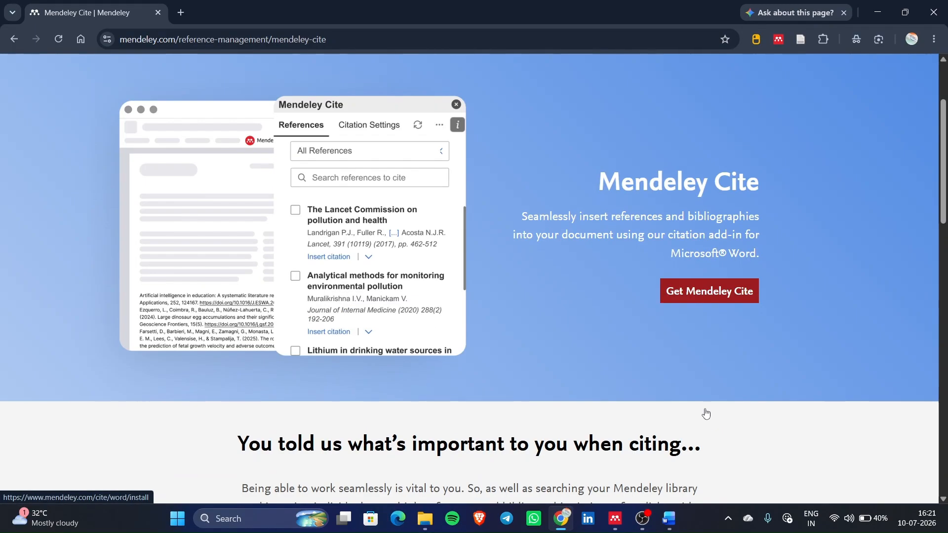
{"action": "scroll", "coordinate": [706, 414], "scroll_direction": "down", "scroll_amount": 1}
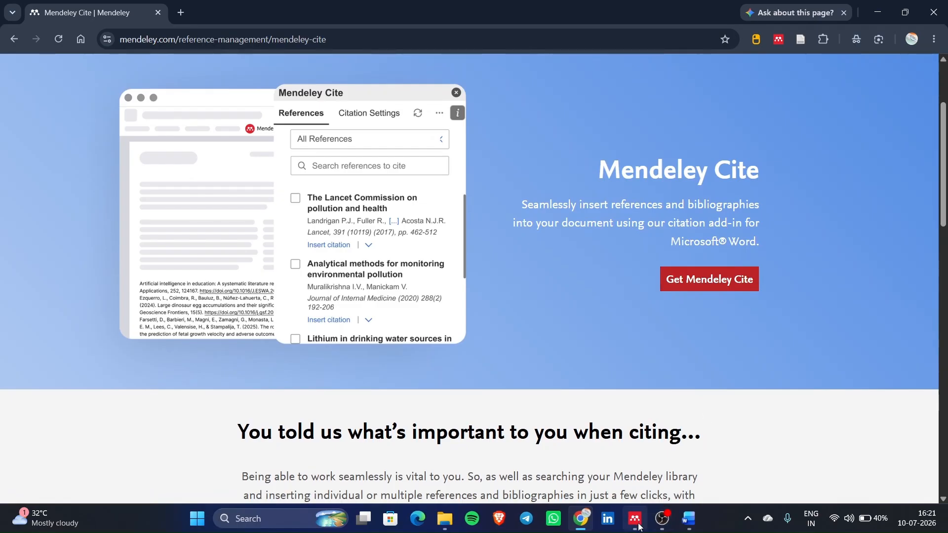
- Bring the FDI and Exports Word document to the front and close the Mendeley Cite pane
{"action": "left_click", "coordinate": [637, 520]}
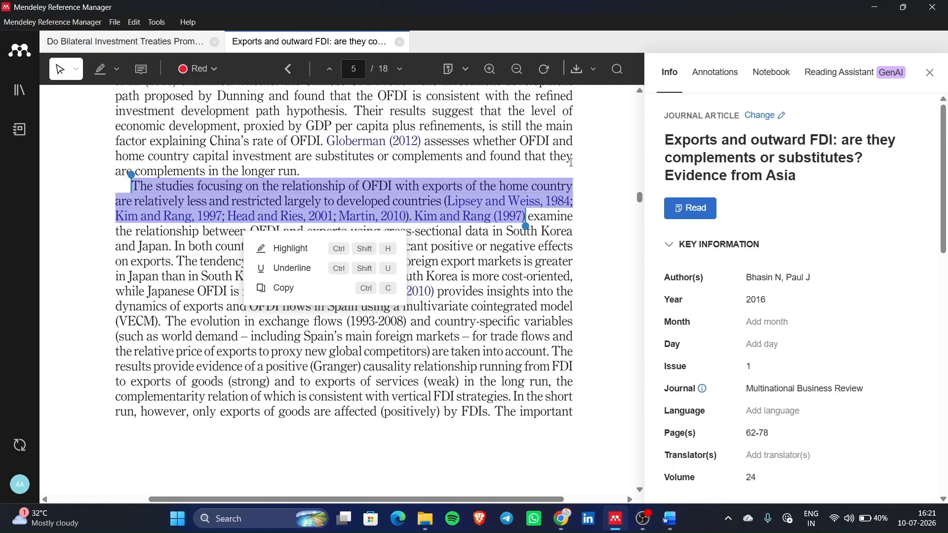
{"action": "left_click", "coordinate": [662, 525]}
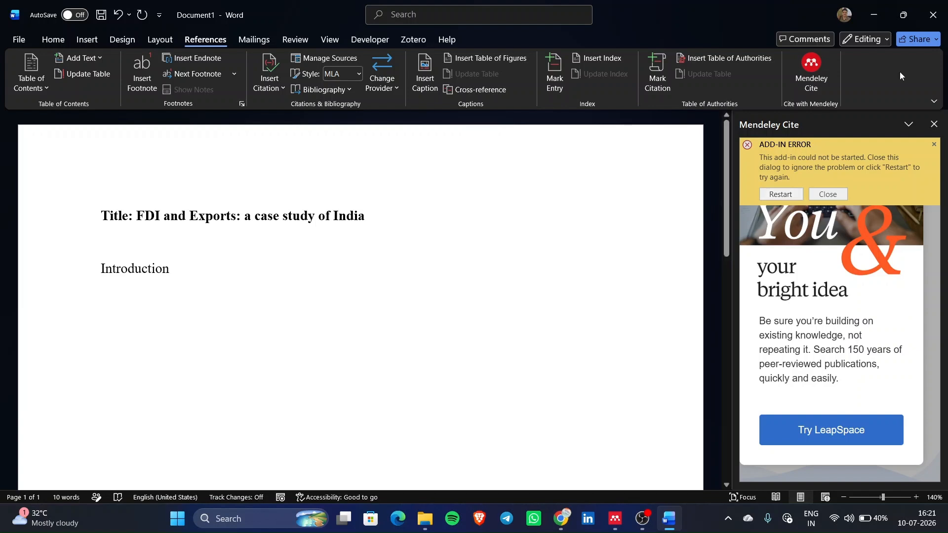
{"action": "left_click", "coordinate": [934, 125]}
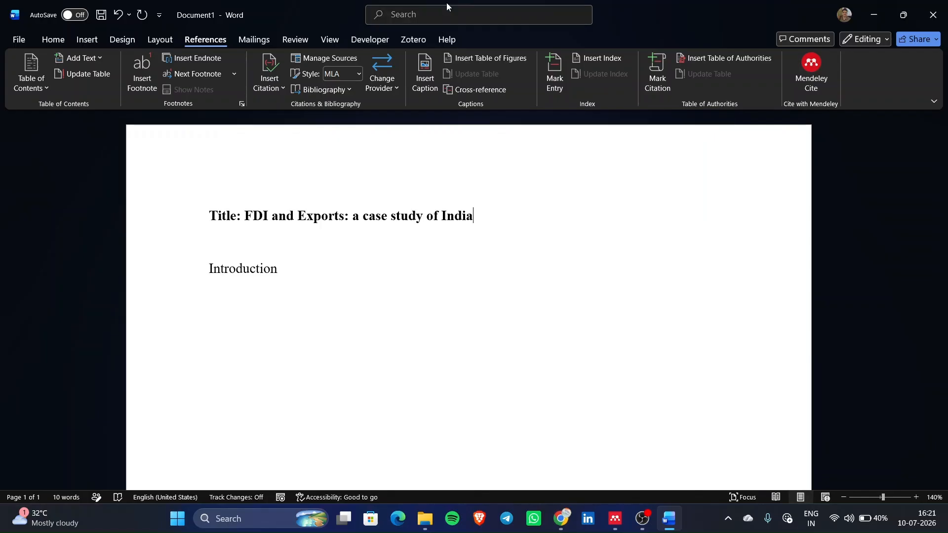
- Search 'add' to reach Office Add-ins, browse the Store, then close the dialog
{"action": "left_click", "coordinate": [435, 16]}
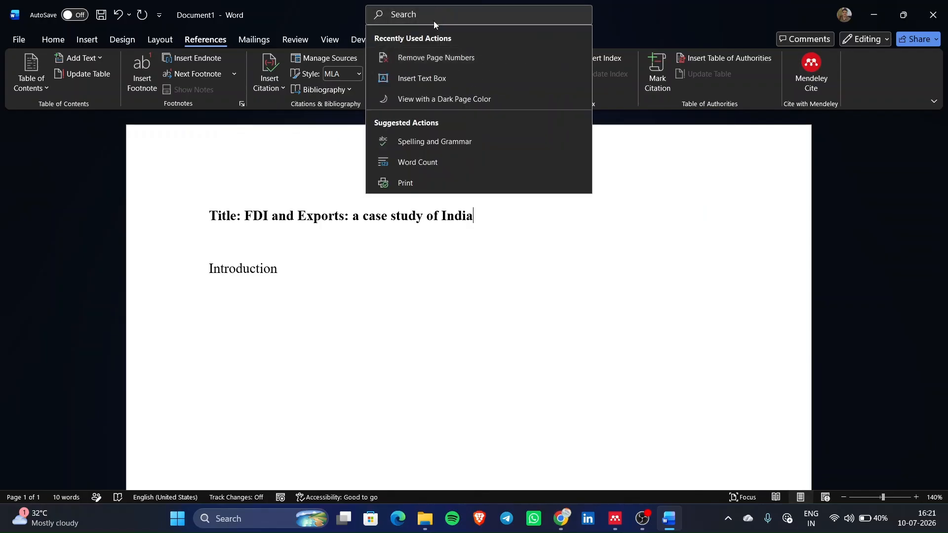
{"action": "type", "text": "add"}
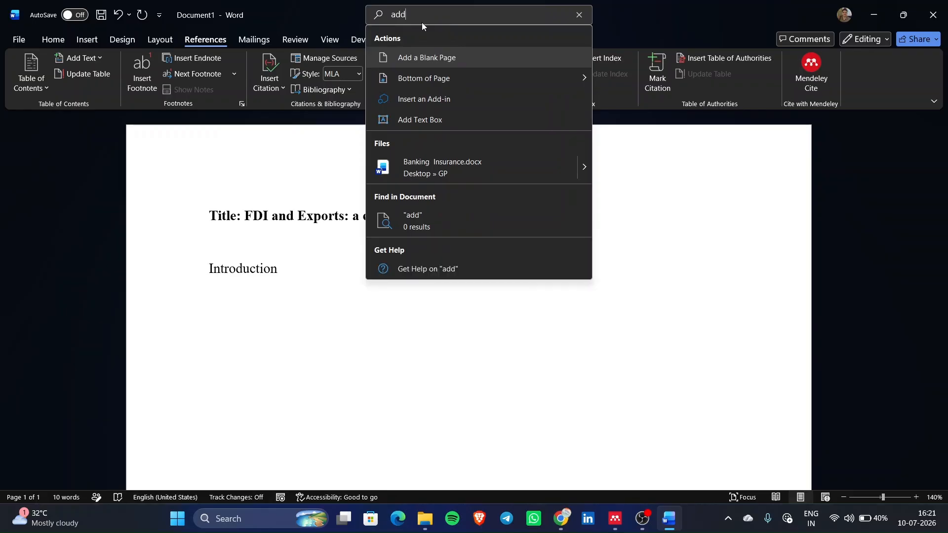
{"action": "left_click", "coordinate": [438, 102]}
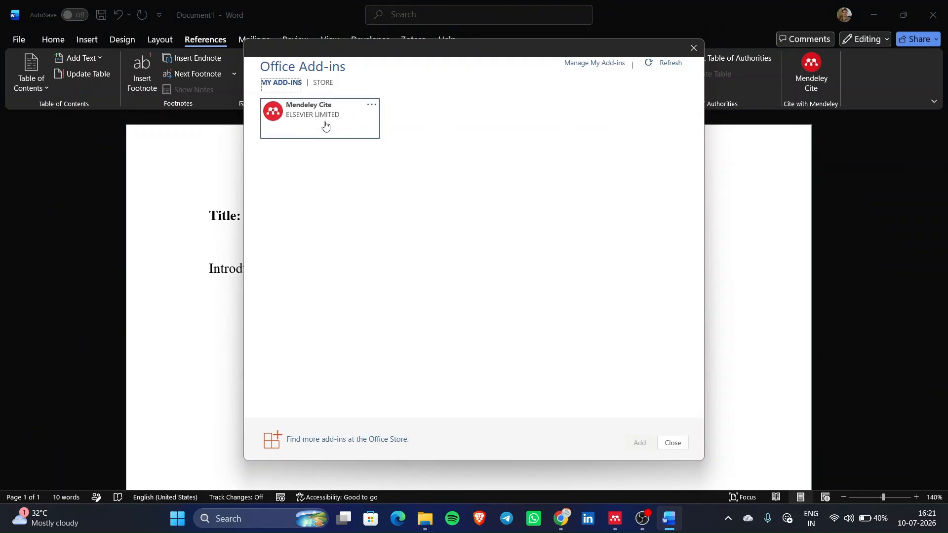
{"action": "left_click", "coordinate": [321, 83]}
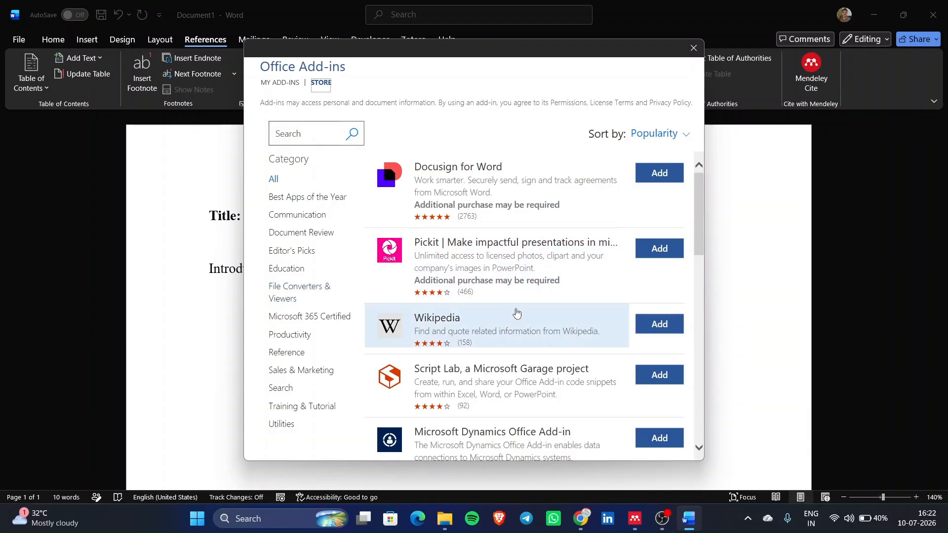
{"action": "scroll", "coordinate": [516, 313], "scroll_direction": "down", "scroll_amount": 15}
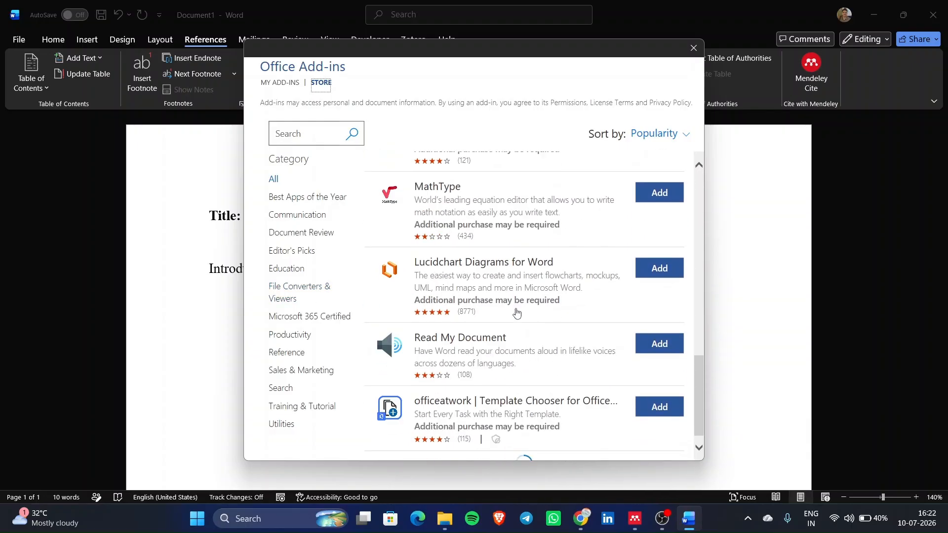
{"action": "scroll", "coordinate": [545, 311], "scroll_direction": "up", "scroll_amount": 15}
{"action": "left_click", "coordinate": [693, 47]}
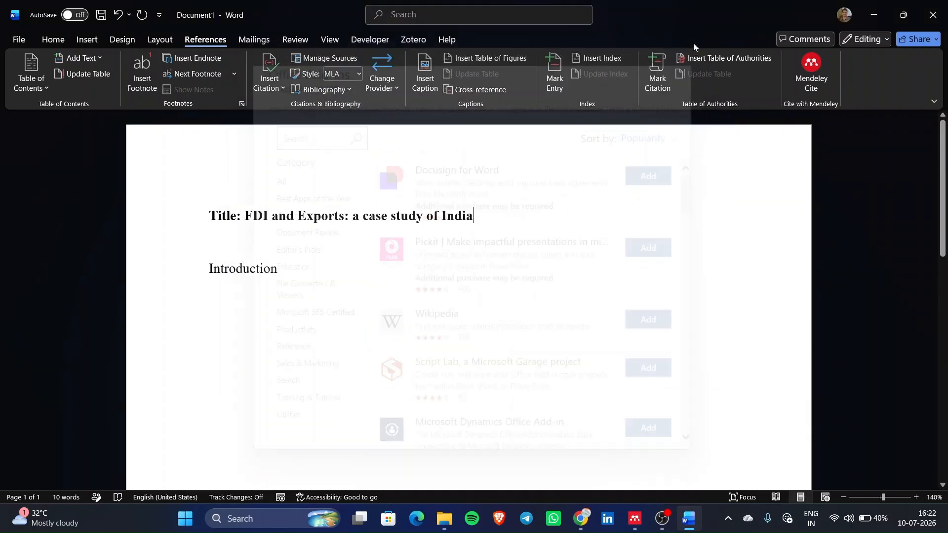
- Restart the errored Mendeley Cite add-in, dismiss the LeapSpace promo, begin sign-in, then switch to Mendeley
{"action": "left_click", "coordinate": [810, 69]}
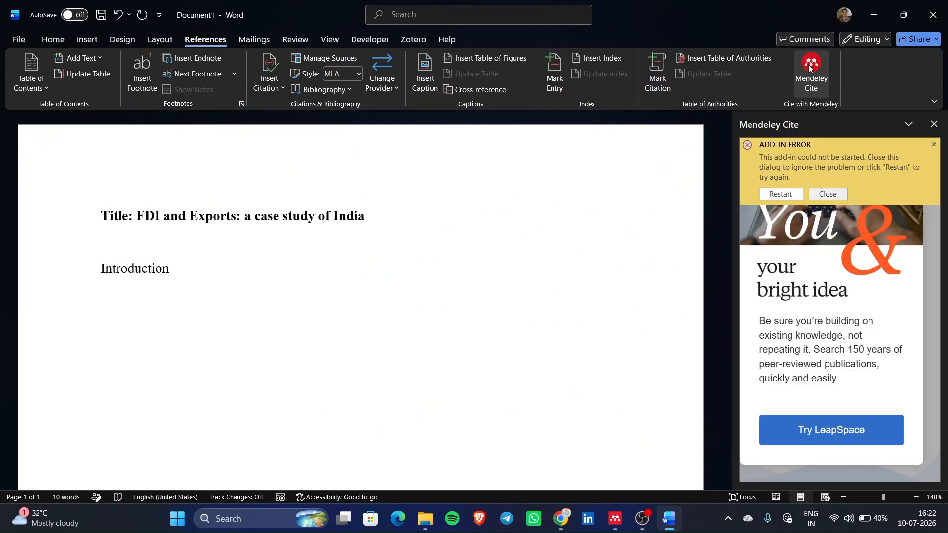
{"action": "left_click", "coordinate": [785, 196]}
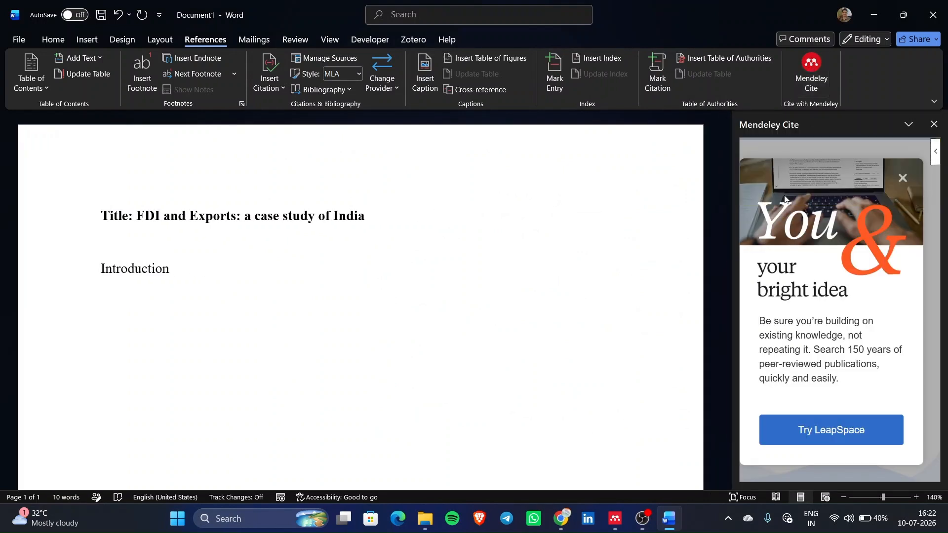
{"action": "left_click", "coordinate": [903, 178]}
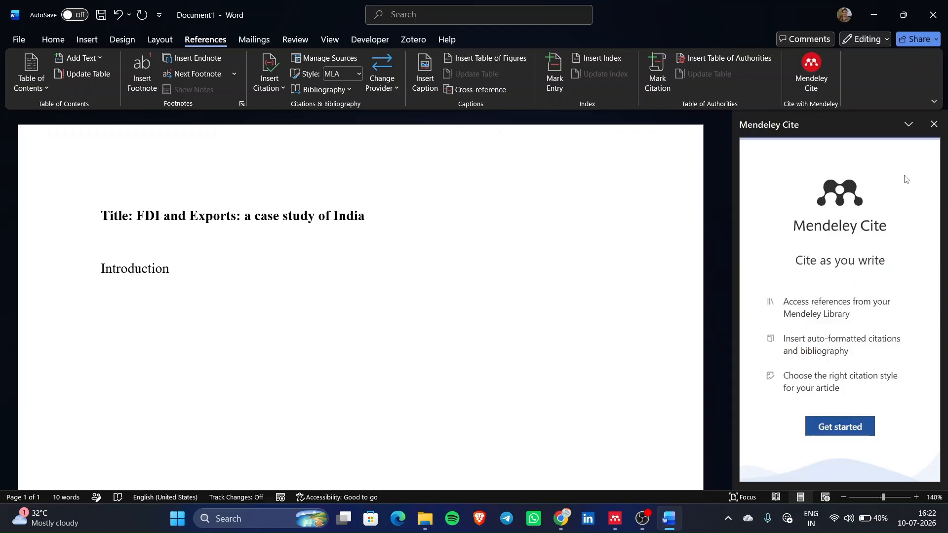
{"action": "left_click", "coordinate": [842, 426]}
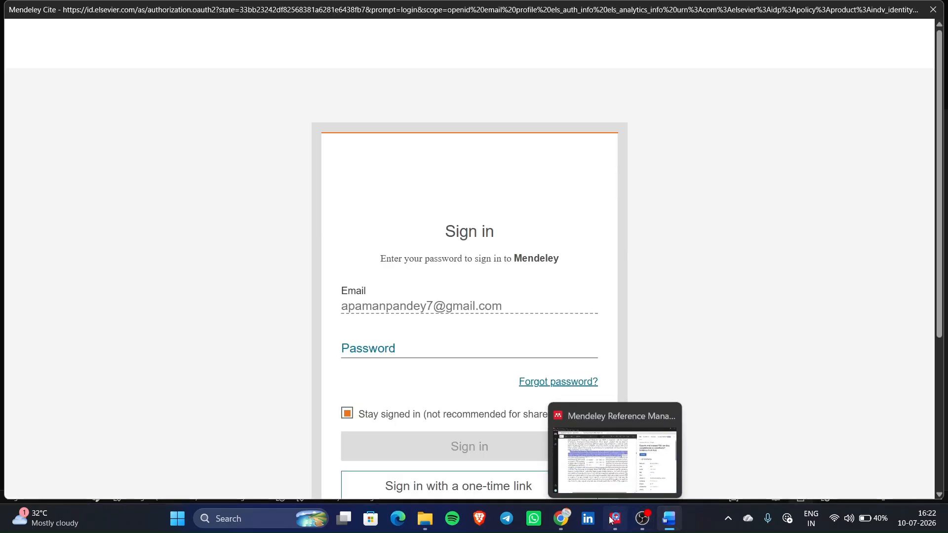
{"action": "left_click", "coordinate": [615, 518]}
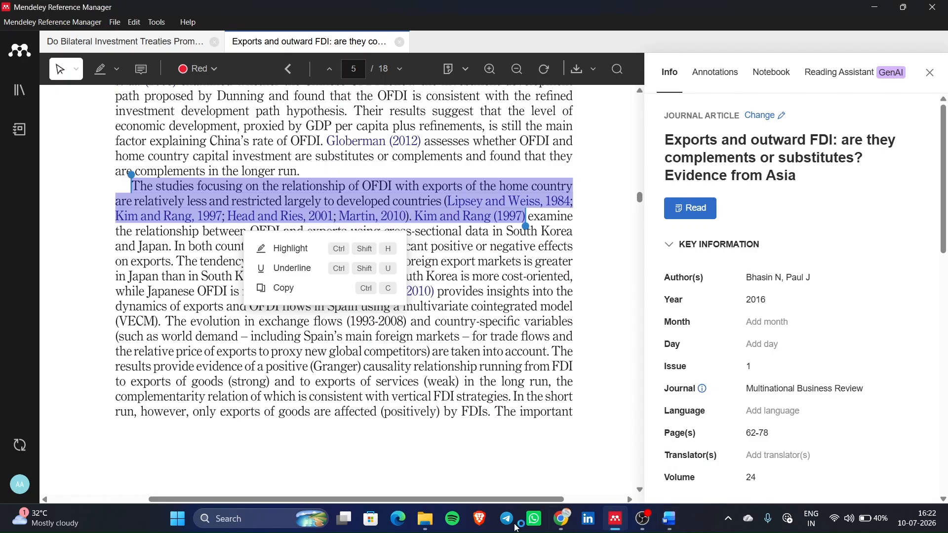
- In the Mendeley Cite sign-in, choose another account and enter its e-mail address
{"action": "left_click", "coordinate": [667, 521]}
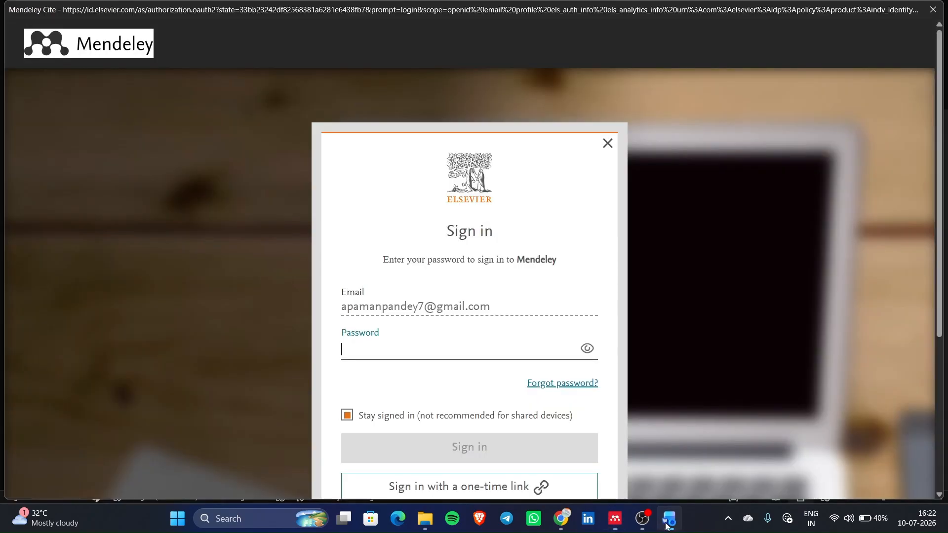
{"action": "left_click", "coordinate": [420, 307]}
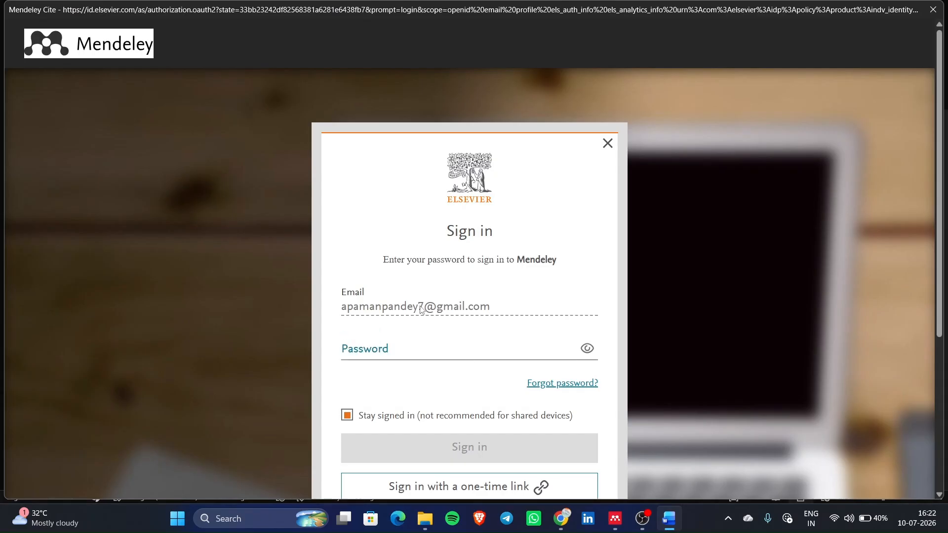
{"action": "left_click", "coordinate": [376, 355]}
{"action": "scroll", "coordinate": [377, 357], "scroll_direction": "down", "scroll_amount": 1}
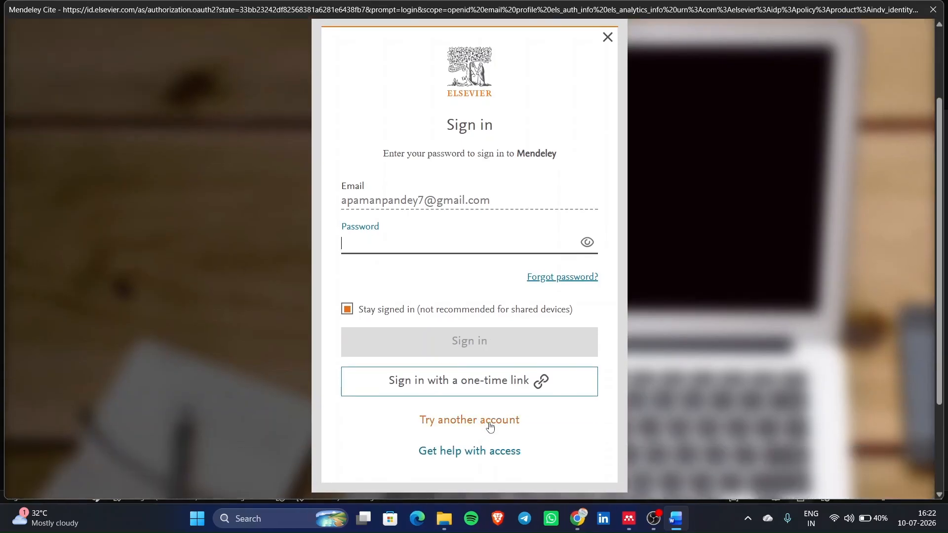
{"action": "left_click", "coordinate": [488, 430]}
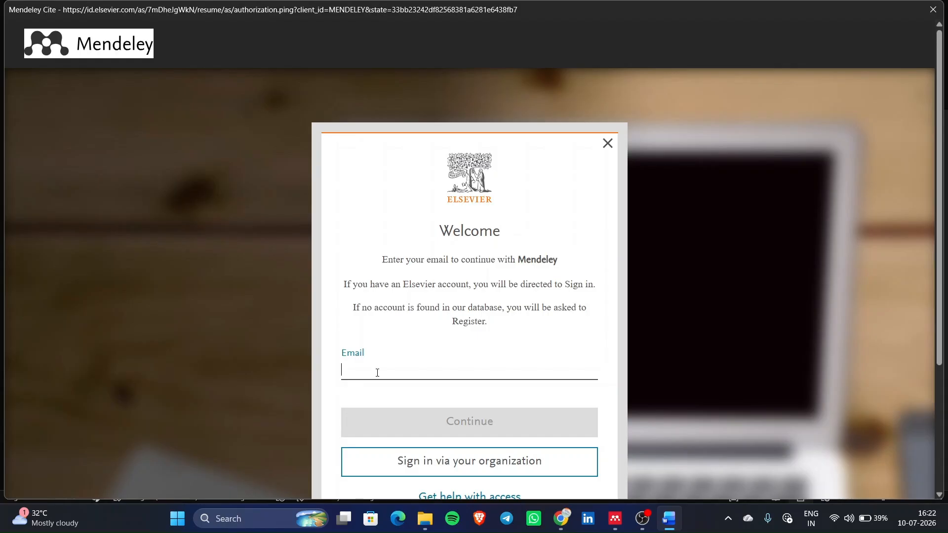
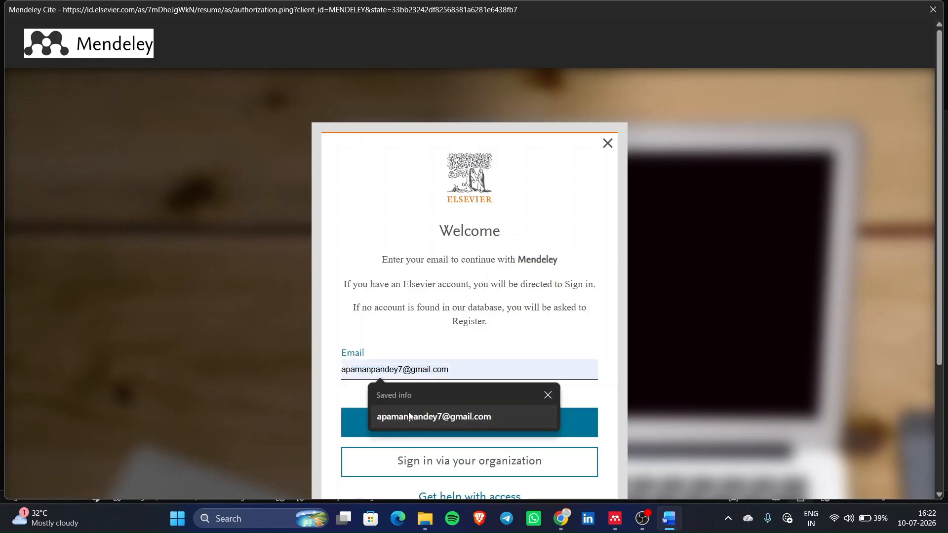
{"action": "left_click", "coordinate": [408, 411]}
{"action": "left_click", "coordinate": [418, 368]}
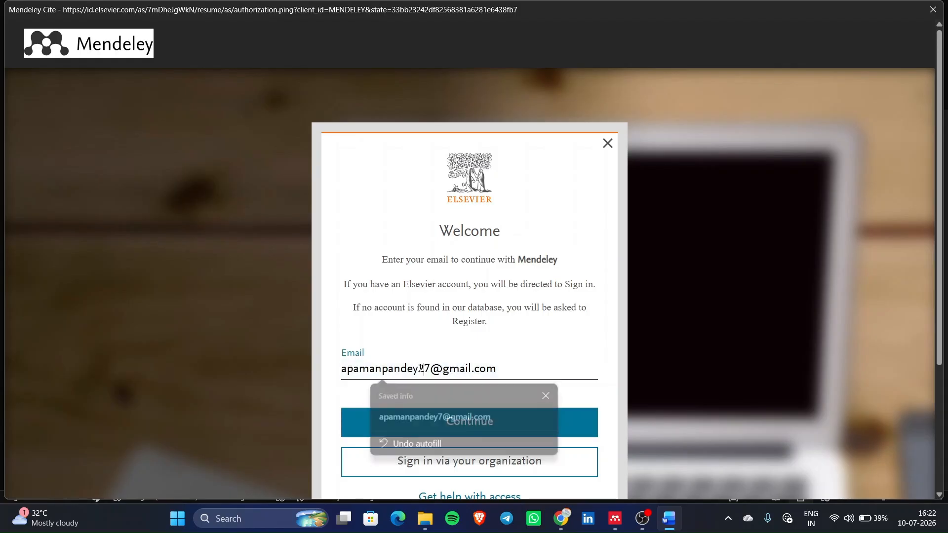
{"action": "type", "text": "27"}
{"action": "type", "text": "05"}
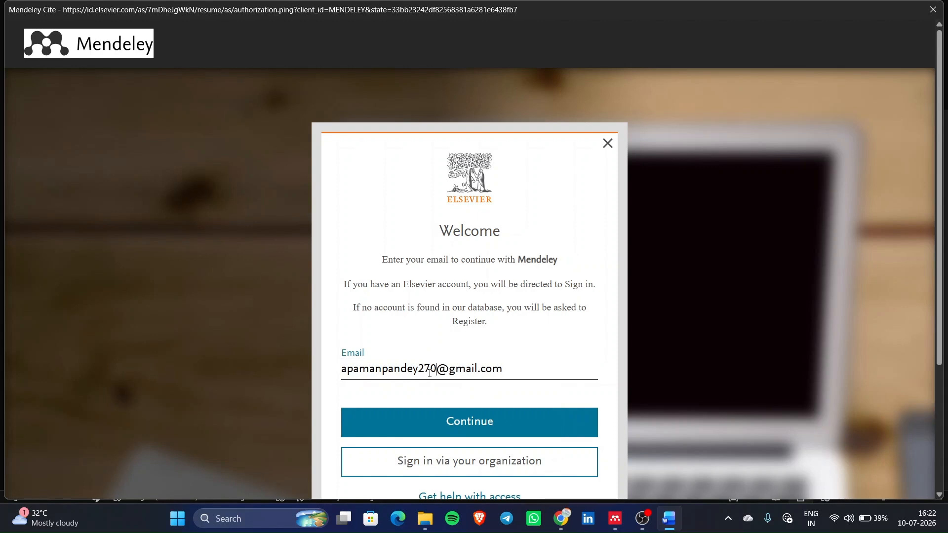
{"action": "left_click", "coordinate": [433, 418]}
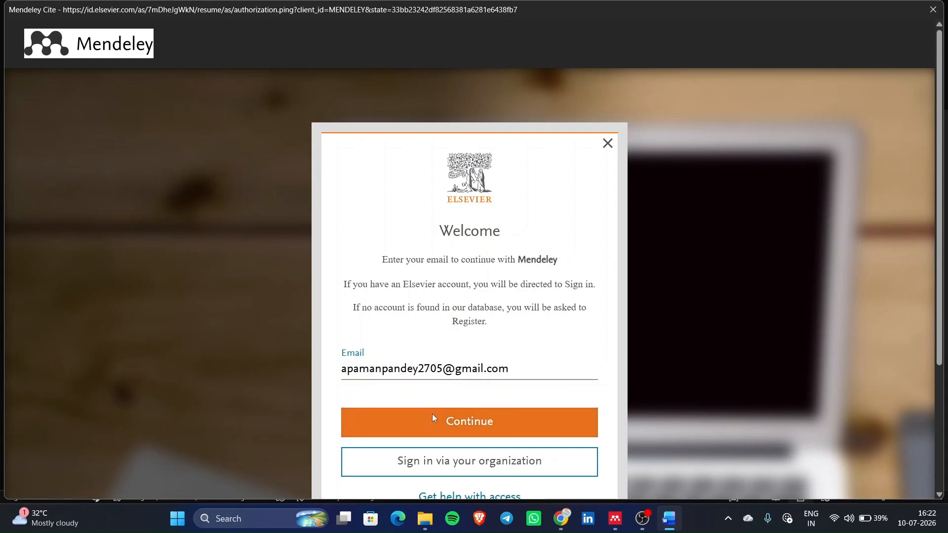
- Enter the account password to sign in, and decline saving the password
{"action": "scroll", "coordinate": [416, 332], "scroll_direction": "down", "scroll_amount": 1}
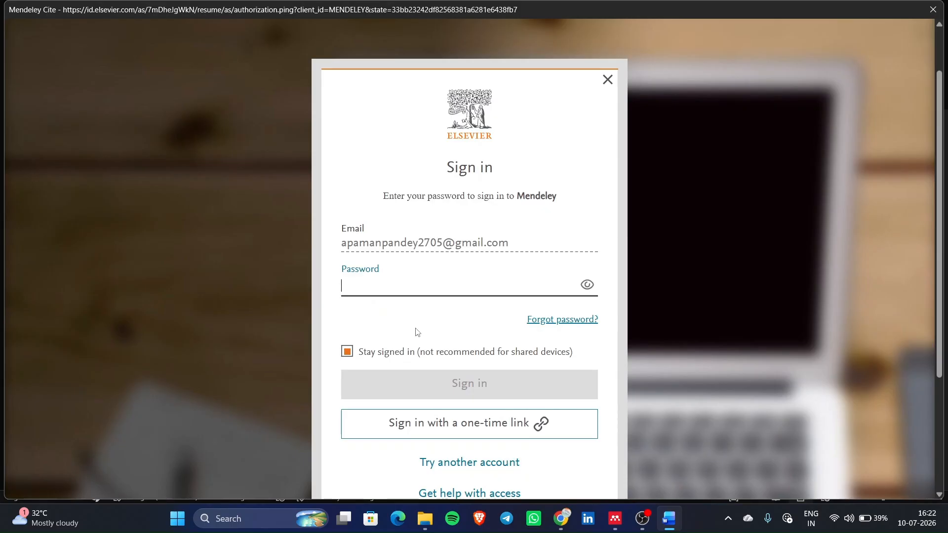
{"action": "type", "text": "•"}
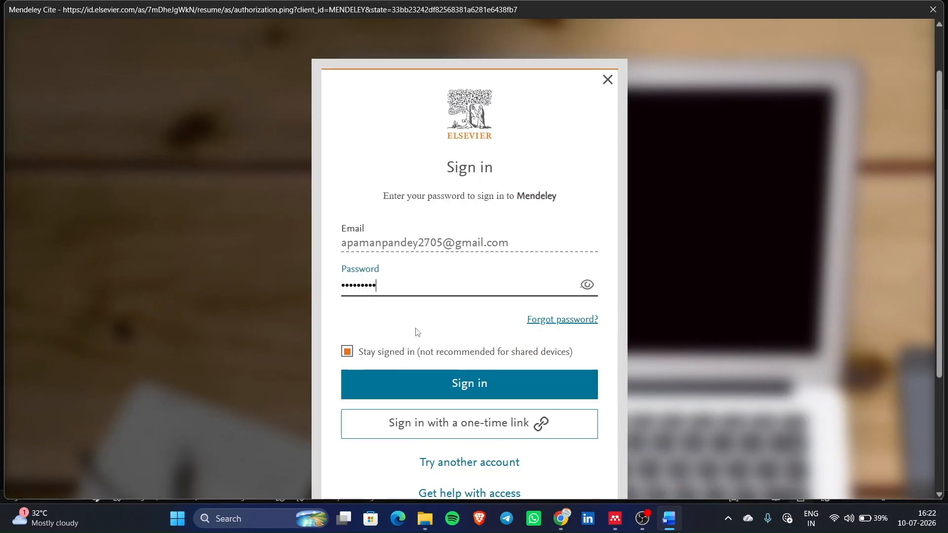
{"action": "type", "text": "•••••••••••••••"}
{"action": "key", "text": "Return"}
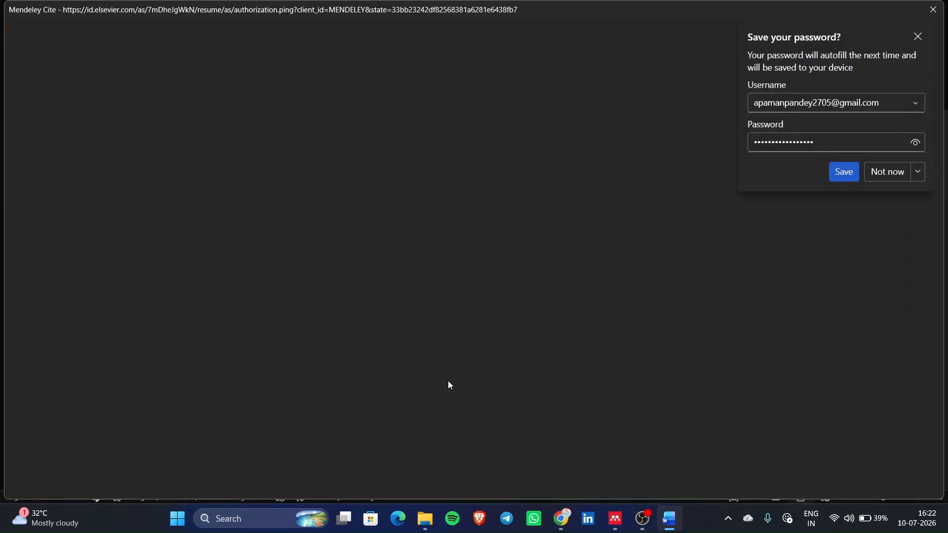
{"action": "left_click", "coordinate": [901, 170]}
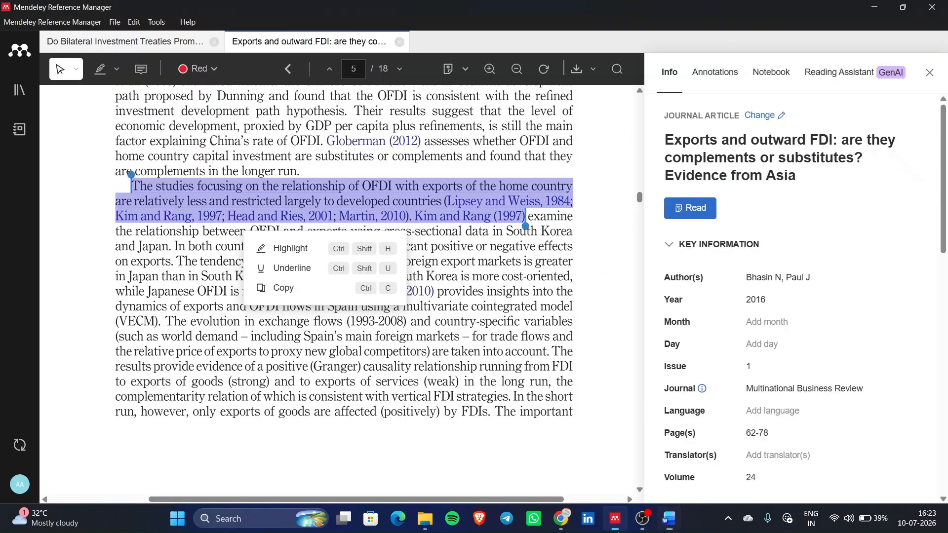
- Dismiss the Cite tour in Word, then return Mendeley to the FDI collection list
{"action": "left_click", "coordinate": [615, 519]}
{"action": "left_click", "coordinate": [673, 528]}
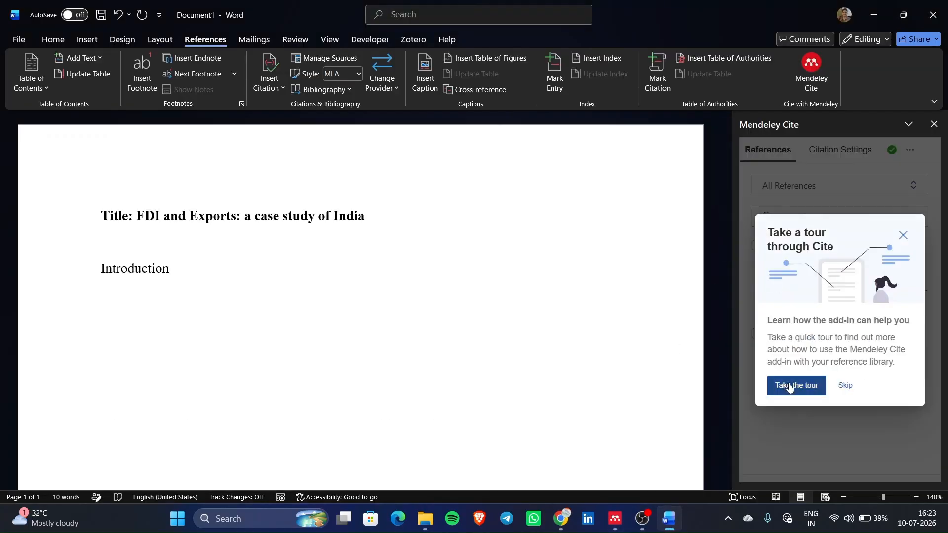
{"action": "left_click", "coordinate": [841, 386]}
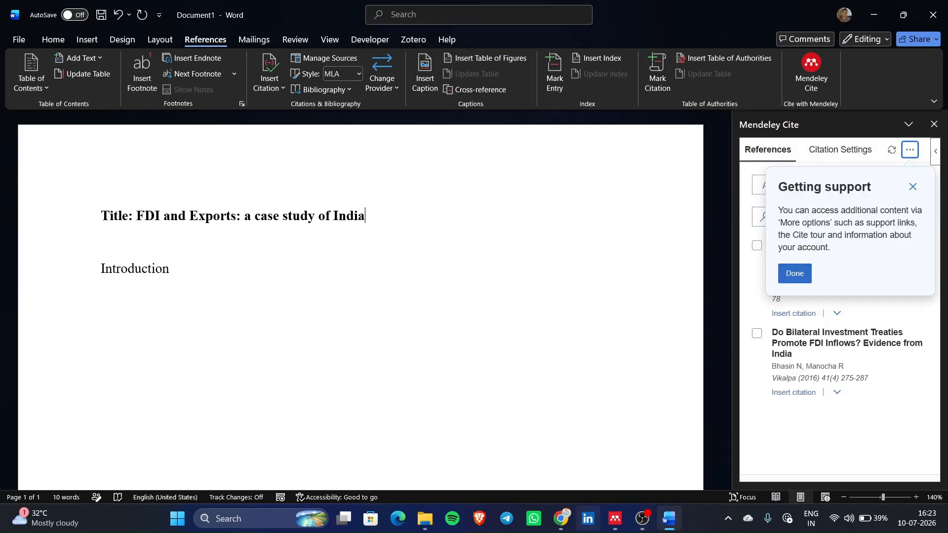
{"action": "left_click", "coordinate": [615, 518]}
{"action": "left_click", "coordinate": [20, 90]}
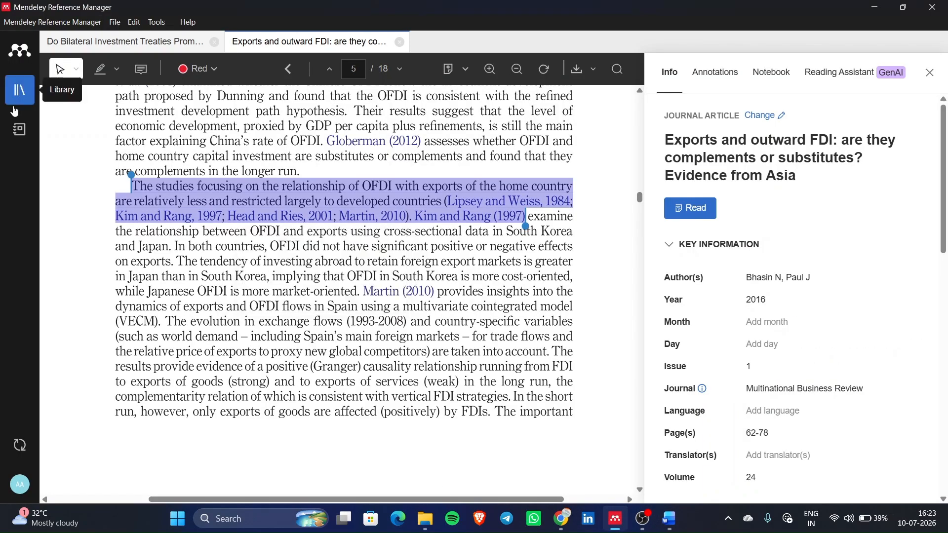
{"action": "left_click", "coordinate": [931, 74]}
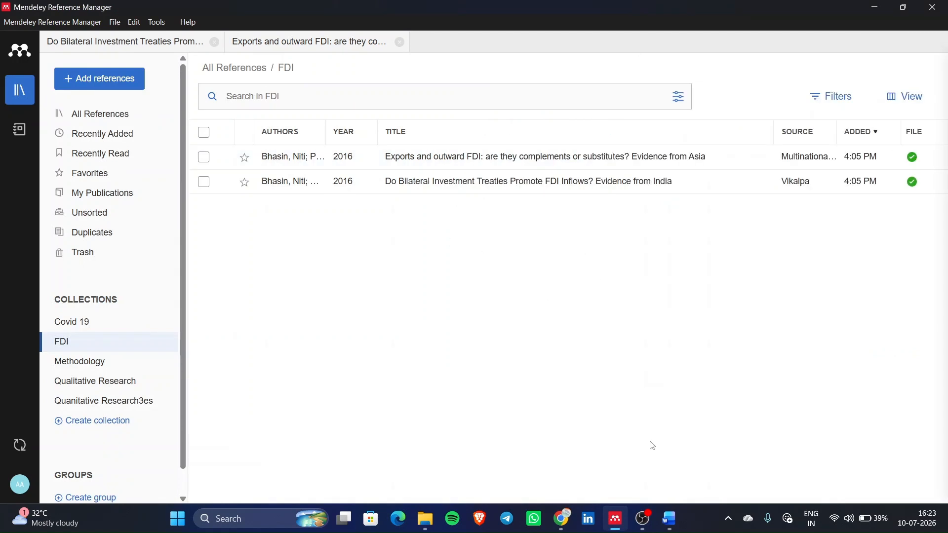
- Dismiss Word's Getting support tip and review the first two references' titles, authors and pages
{"action": "left_click", "coordinate": [669, 519]}
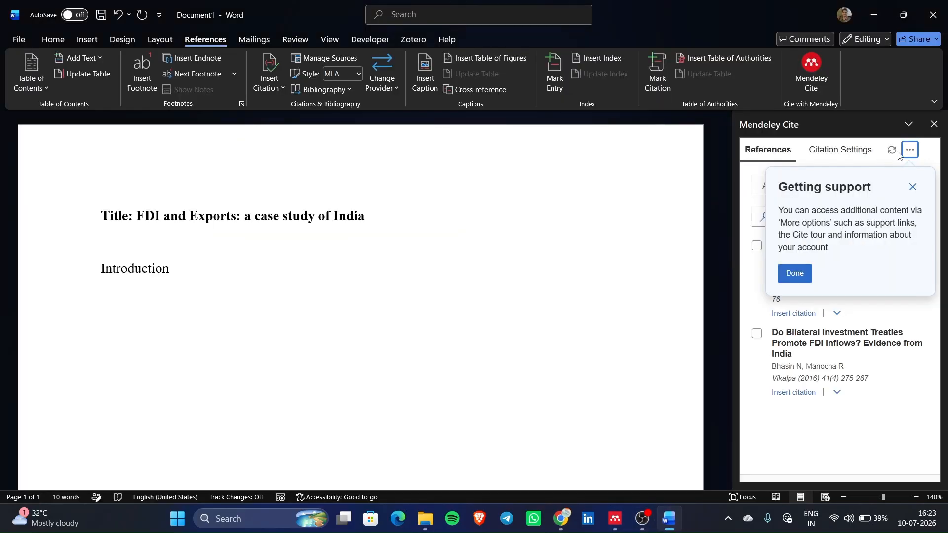
{"action": "left_click", "coordinate": [912, 187]}
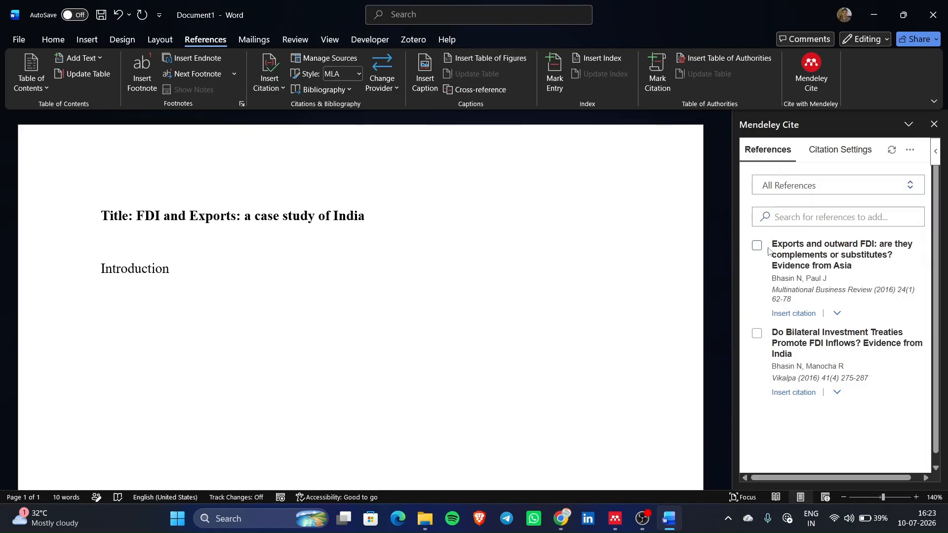
{"action": "left_click_drag", "start_coordinate": [772, 246], "coordinate": [834, 282]}
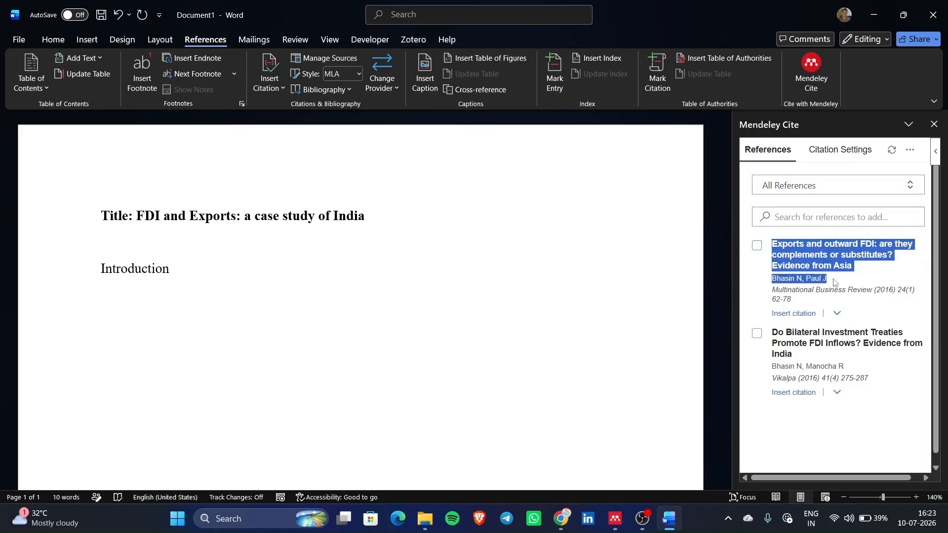
{"action": "left_click", "coordinate": [797, 287]}
{"action": "left_click_drag", "start_coordinate": [777, 296], "coordinate": [816, 305]}
{"action": "left_click", "coordinate": [815, 305]}
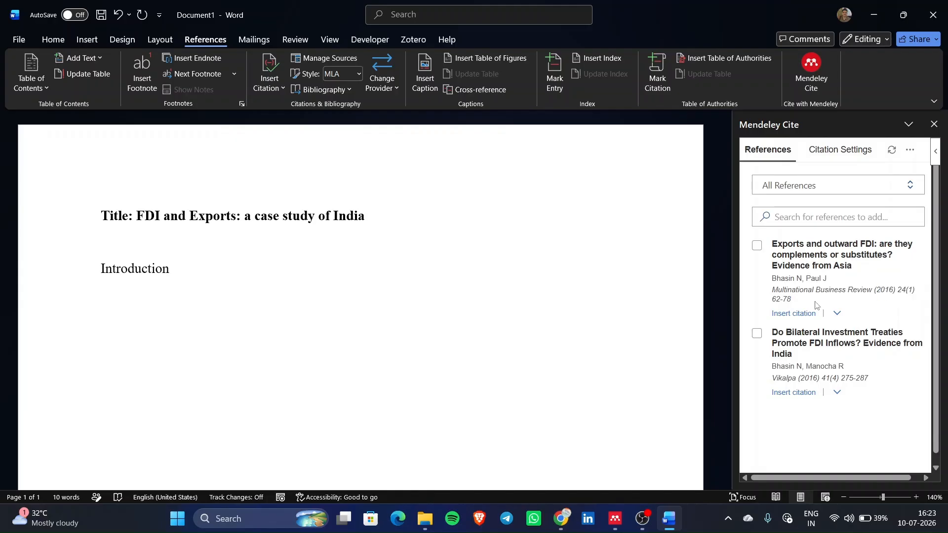
{"action": "left_click_drag", "start_coordinate": [774, 337], "coordinate": [848, 374]}
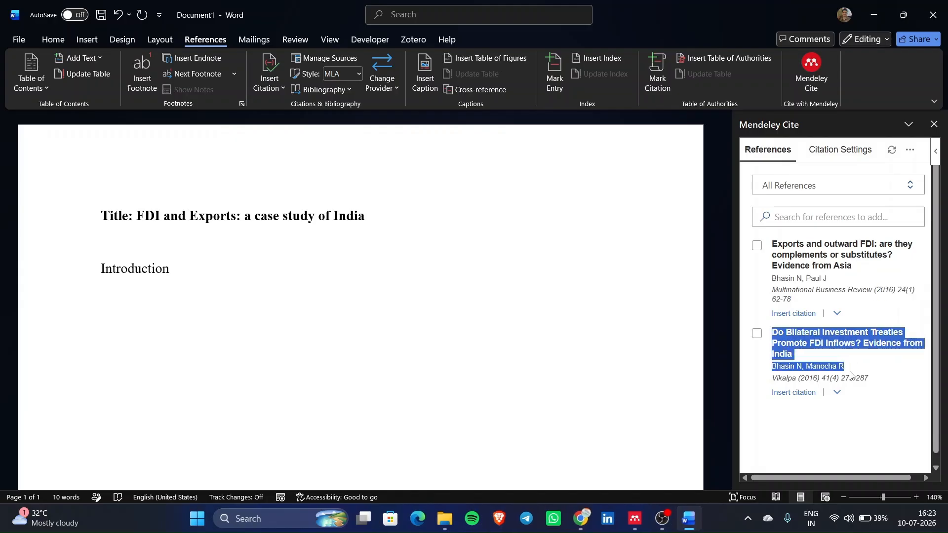
{"action": "left_click", "coordinate": [820, 363]}
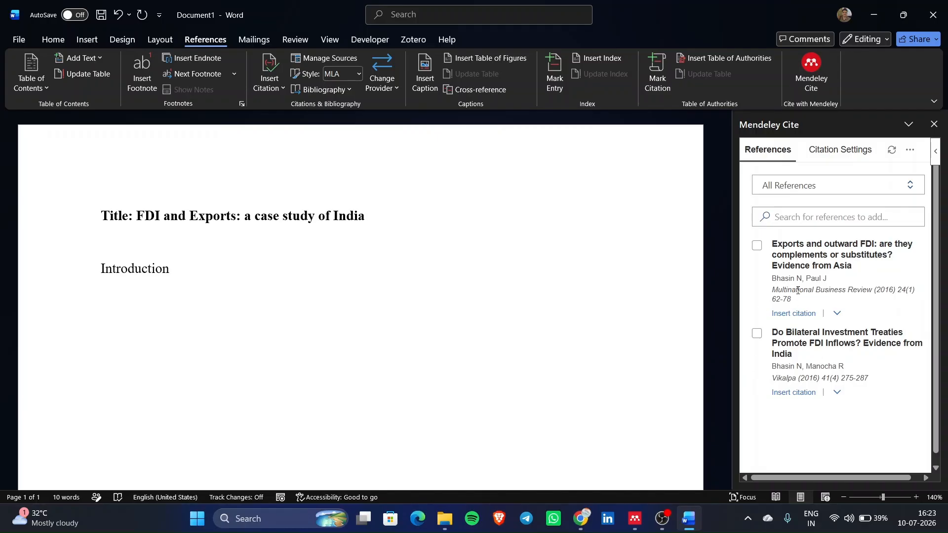
- Open the Do Bilateral Investment Treaties article's details in Mendeley: Vikalpa, 2016
{"action": "left_click", "coordinate": [634, 518]}
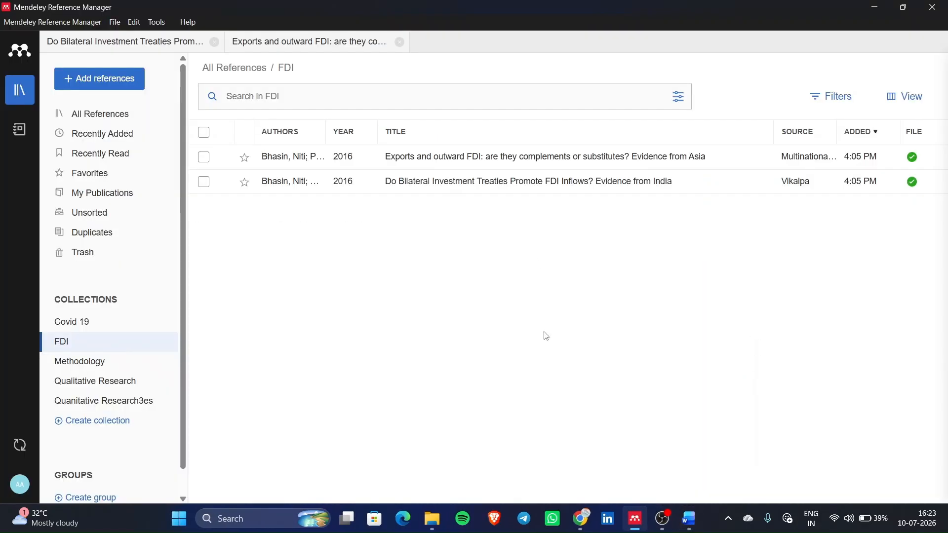
{"action": "left_click", "coordinate": [529, 184]}
{"action": "scroll", "coordinate": [788, 207], "scroll_direction": "down", "scroll_amount": 2}
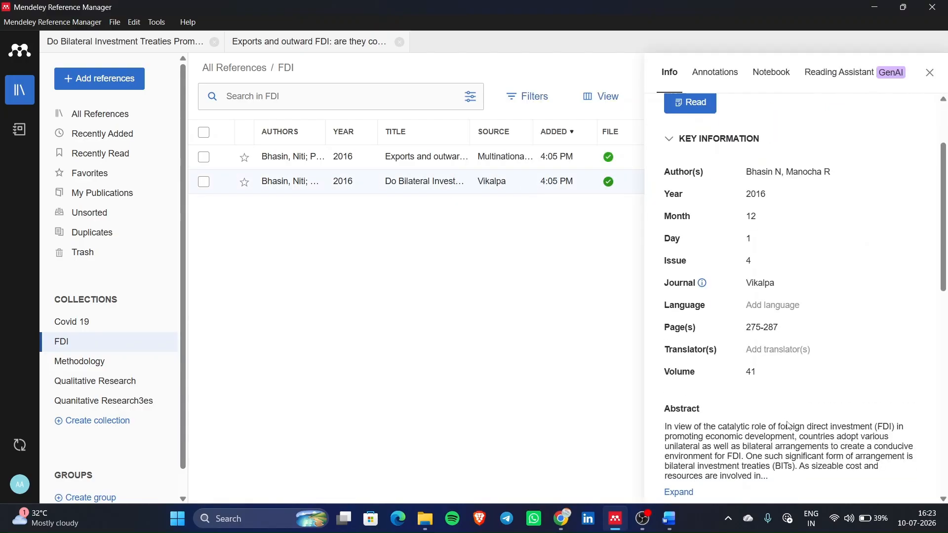
{"action": "scroll", "coordinate": [788, 206], "scroll_direction": "up", "scroll_amount": 2}
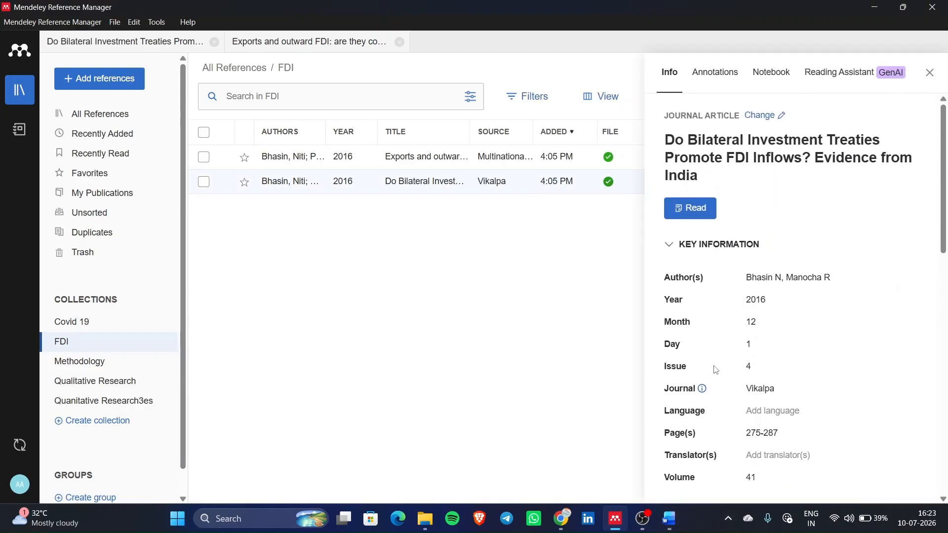
{"action": "scroll", "coordinate": [715, 487], "scroll_direction": "down", "scroll_amount": 1}
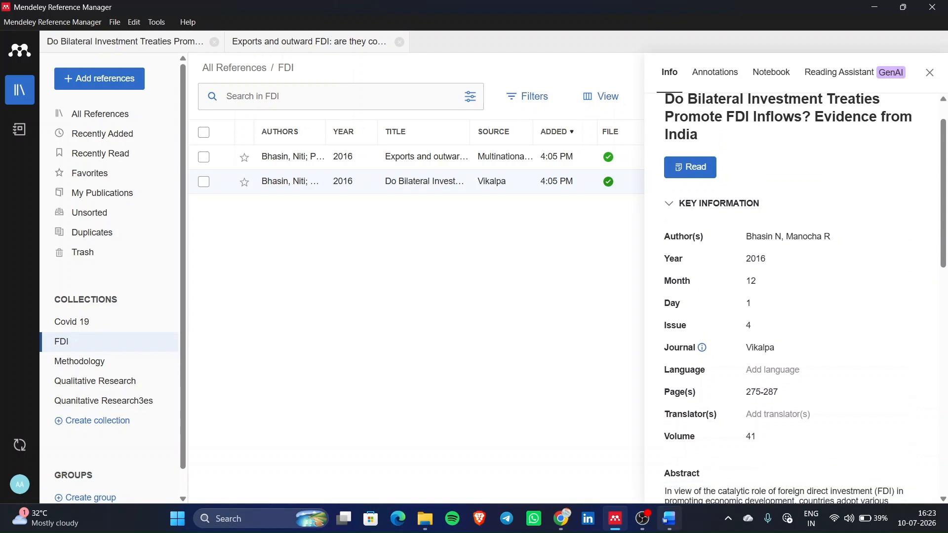
- Check the second reference's journal name, Vikalpa, in Word's Mendeley Cite list
{"action": "left_click", "coordinate": [669, 518]}
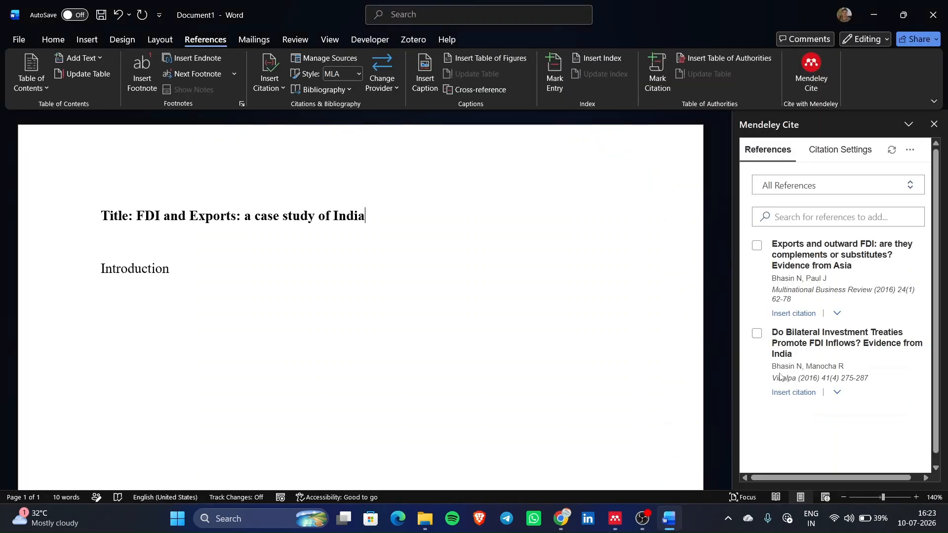
{"action": "left_click_drag", "start_coordinate": [772, 366], "coordinate": [793, 378]}
{"action": "double_click", "coordinate": [780, 379]}
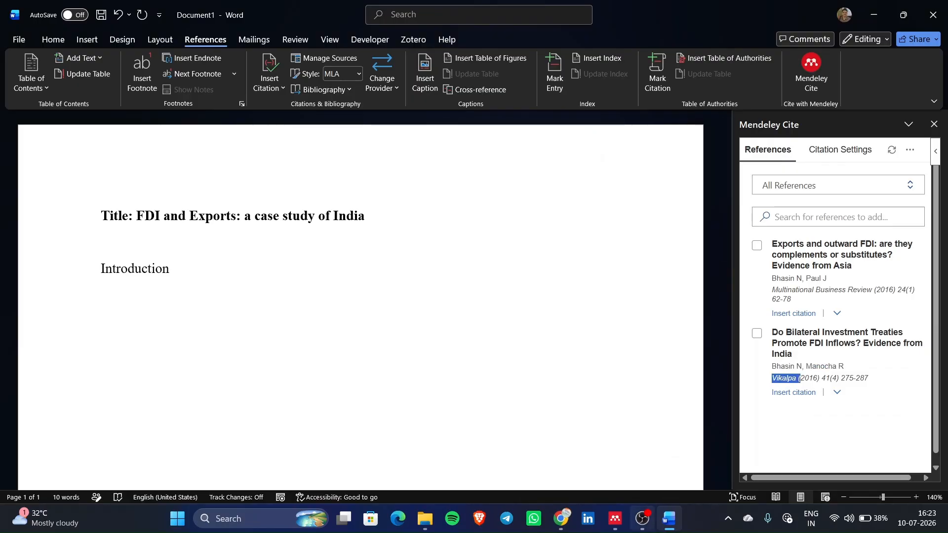
- Change the article's Journal field to 'Vikalpa Option' in Mendeley and return to Word
{"action": "left_click", "coordinate": [616, 519]}
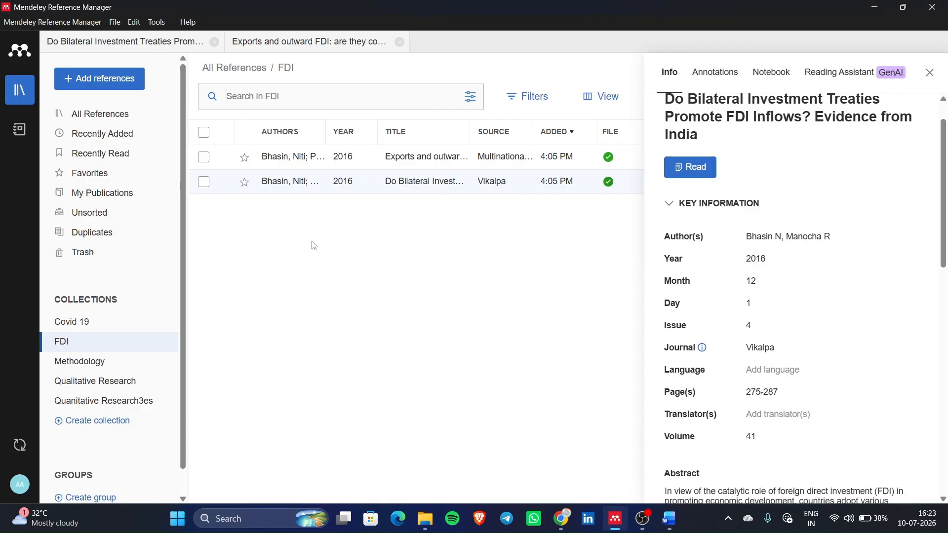
{"action": "scroll", "coordinate": [808, 324], "scroll_direction": "down", "scroll_amount": 1}
{"action": "left_click", "coordinate": [789, 339]}
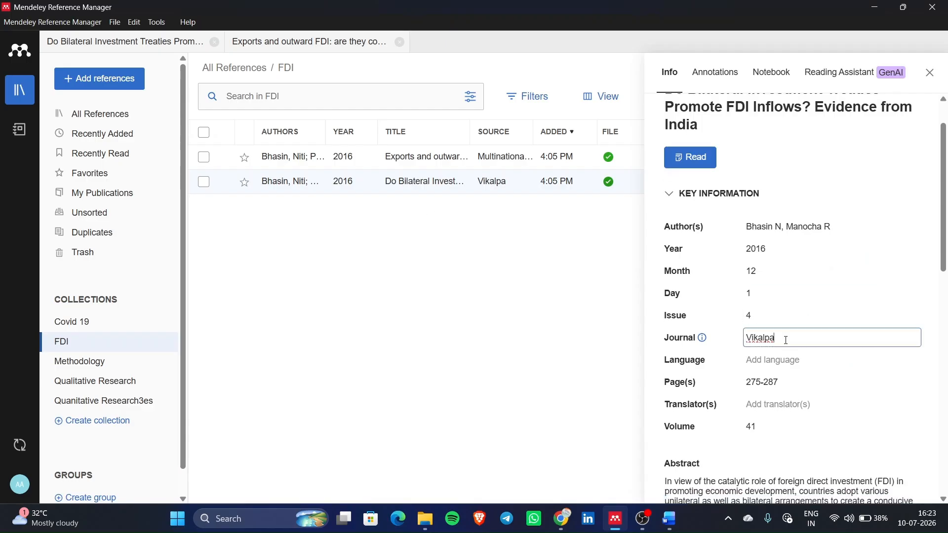
{"action": "type", "text": "Option"}
{"action": "left_click", "coordinate": [850, 149]}
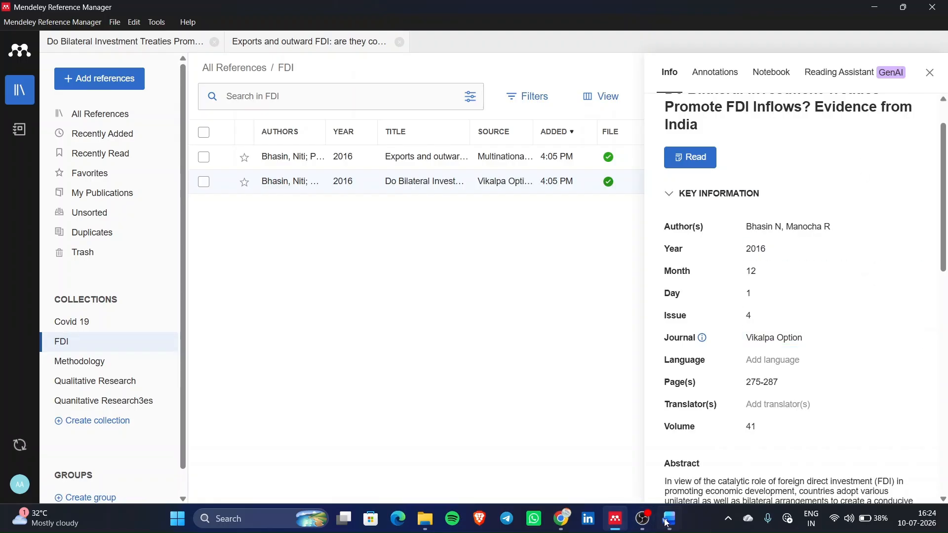
{"action": "key", "text": "alt+Tab"}
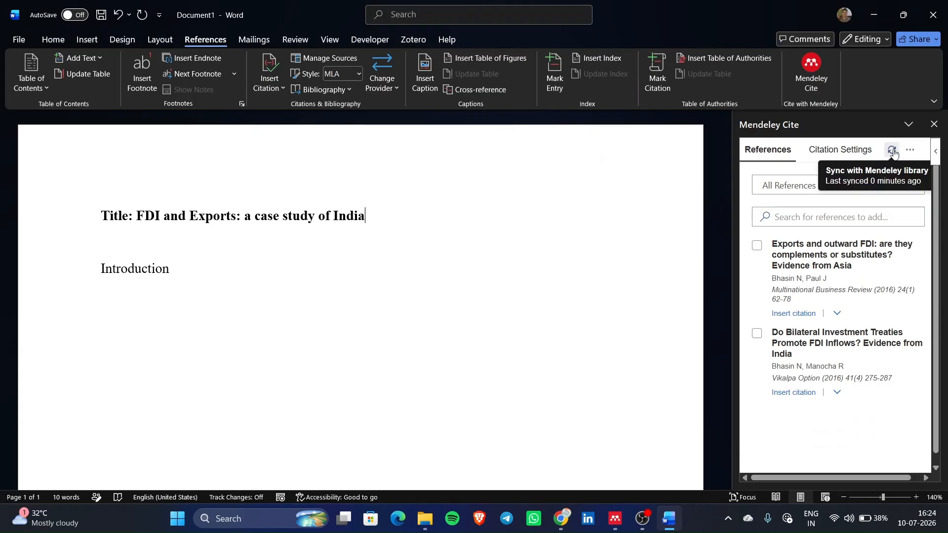
- Sync Mendeley Cite, dismiss the release-notes and Merging citations popups, then return to Mendeley
{"action": "left_click", "coordinate": [893, 150]}
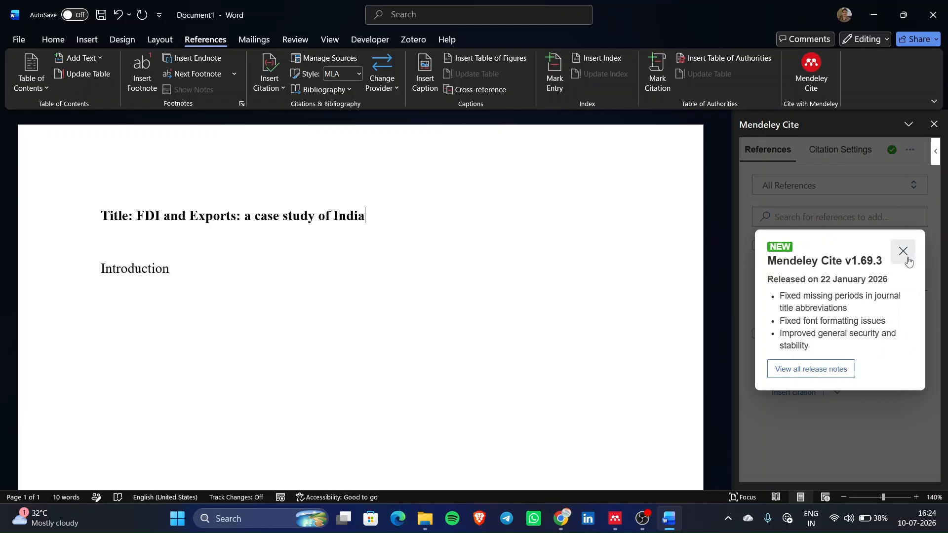
{"action": "left_click", "coordinate": [905, 253]}
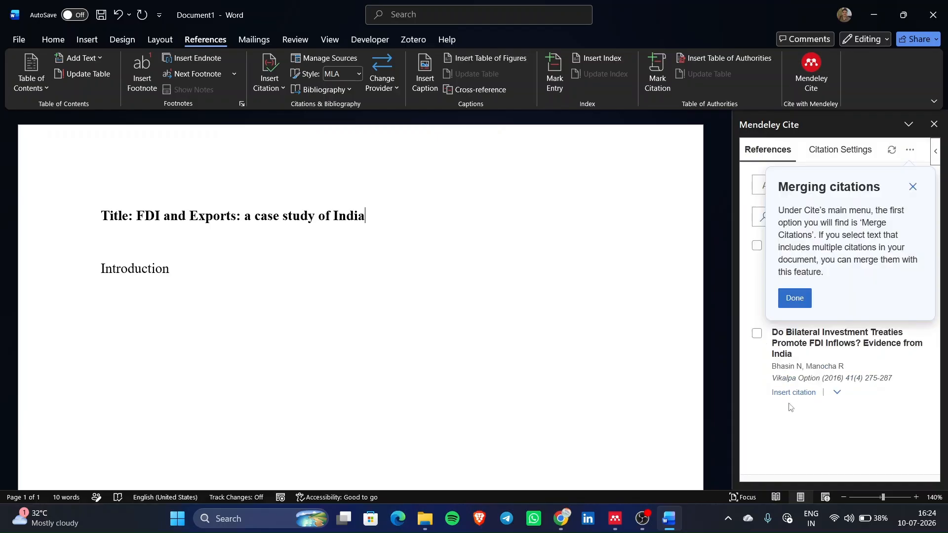
{"action": "left_click", "coordinate": [913, 188]}
{"action": "left_click", "coordinate": [614, 519]}
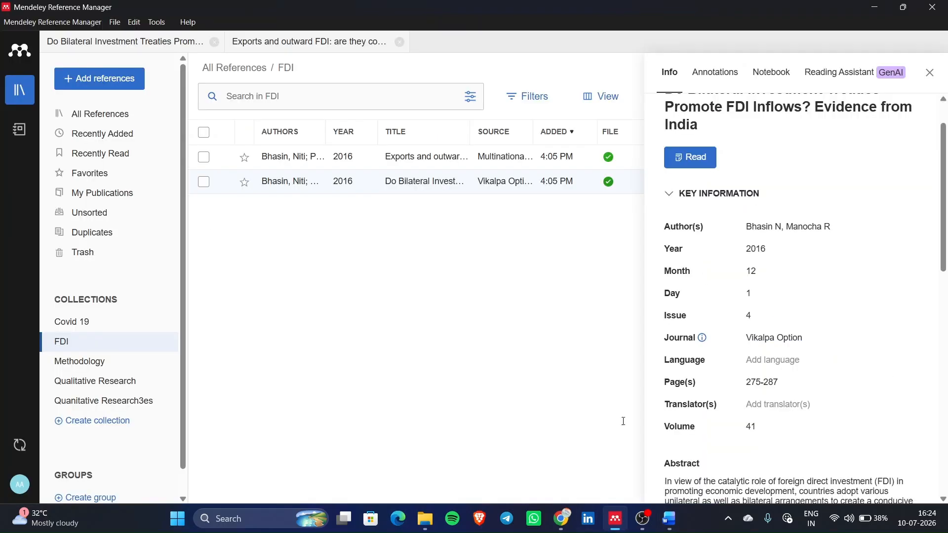
- Revert the article's journal from 'Vikalpa Option' to 'Vikalpa' and go back to Word
{"action": "left_click", "coordinate": [807, 340]}
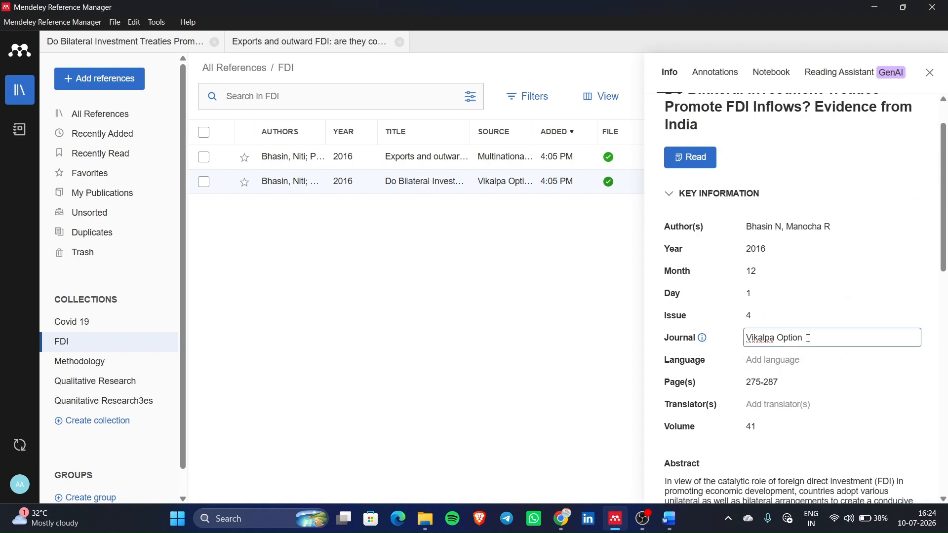
{"action": "key", "text": "BackSpace"}
{"action": "key", "text": "BackSpace"}
{"action": "key", "text": "BackSpace"}
{"action": "key", "text": "BackSpace"}
{"action": "key", "text": "BackSpace"}
{"action": "key", "text": "BackSpace"}
{"action": "key", "text": "BackSpace"}
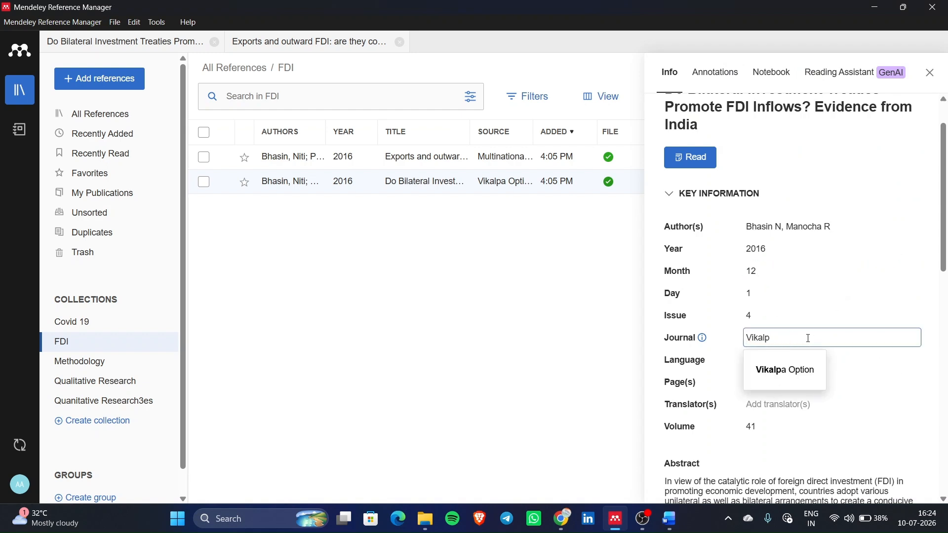
{"action": "left_click", "coordinate": [439, 356]}
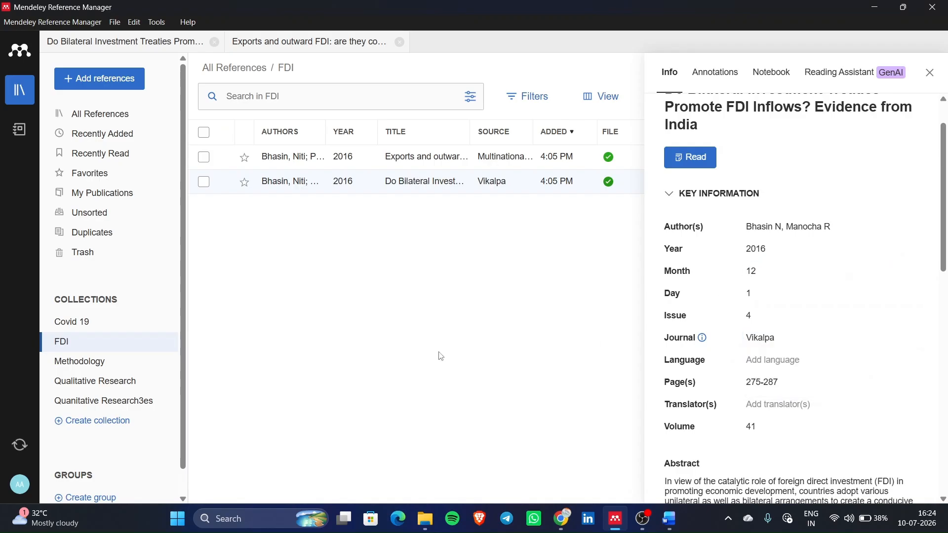
{"action": "left_click", "coordinate": [669, 526]}
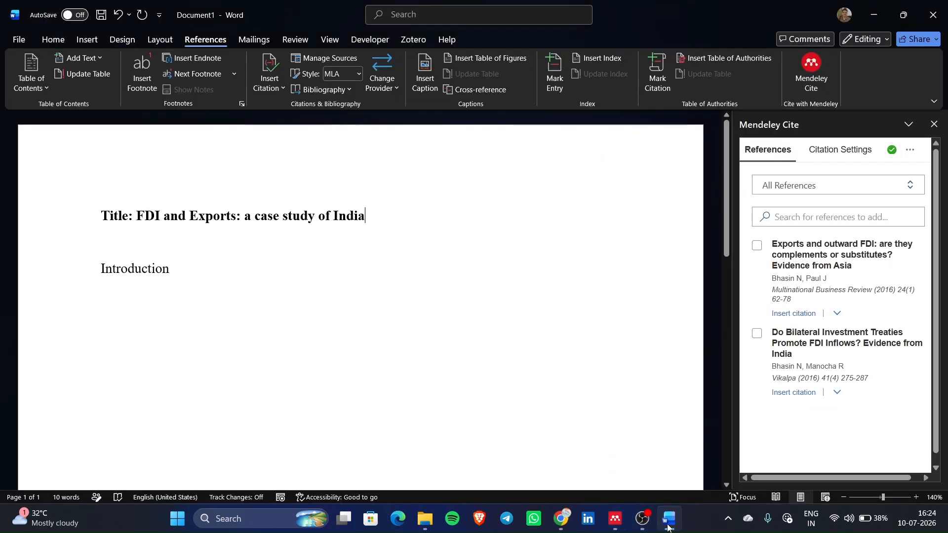
- Select and deselect two FDI references, then view citation settings: APA 7th edition, English (US)
{"action": "left_click", "coordinate": [757, 246]}
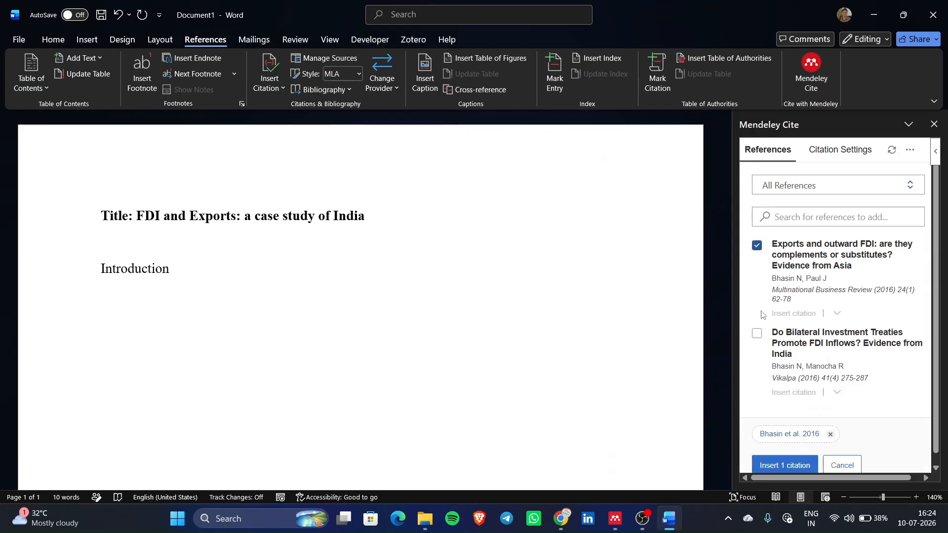
{"action": "left_click", "coordinate": [757, 334]}
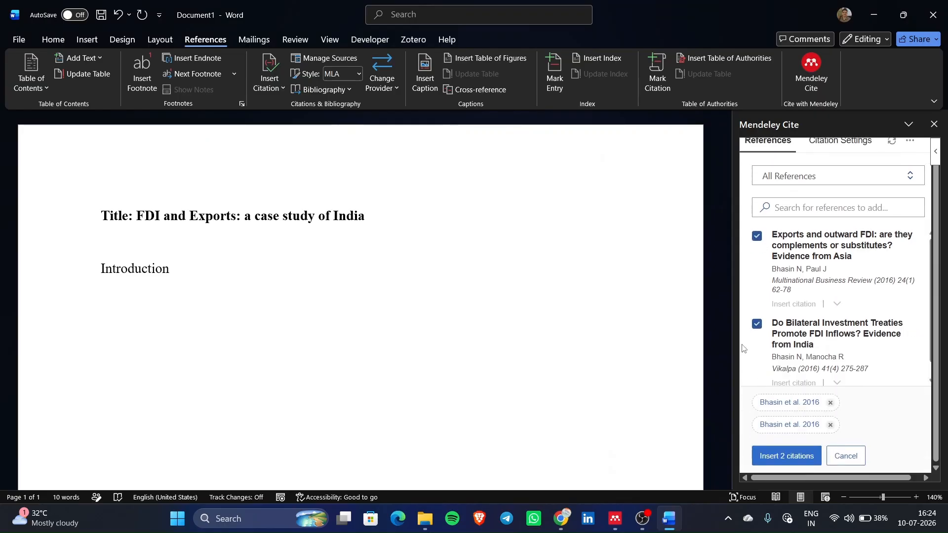
{"action": "left_click", "coordinate": [757, 325]}
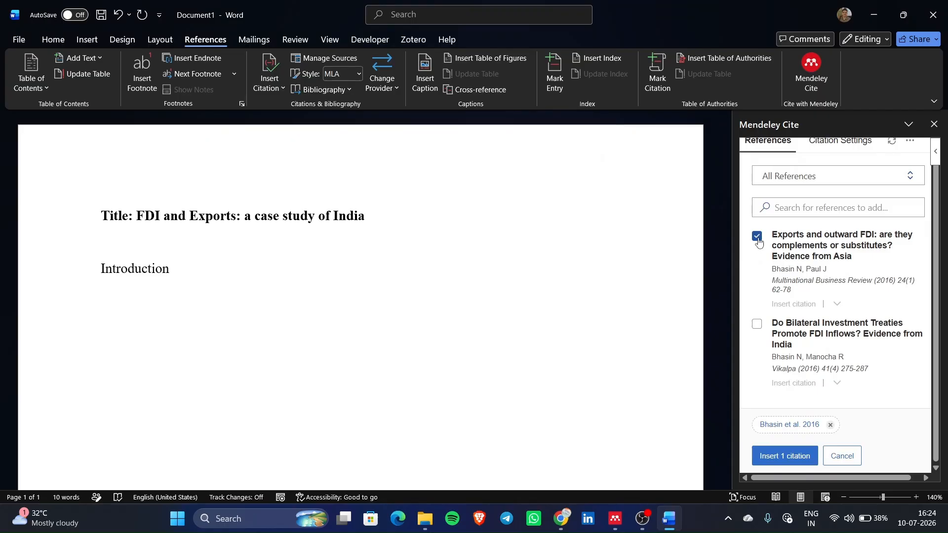
{"action": "left_click", "coordinate": [756, 236]}
{"action": "left_click", "coordinate": [848, 151]}
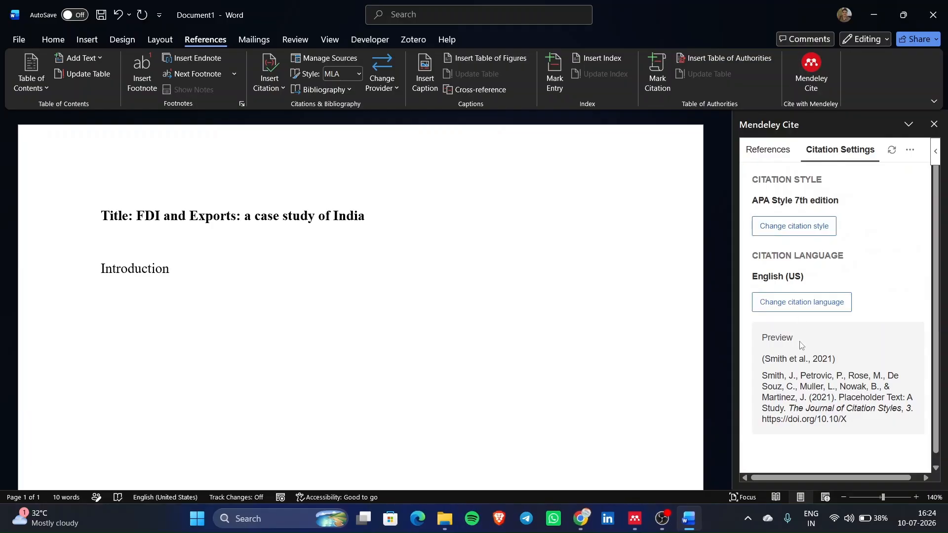
- Browse the available citation styles and go back keeping APA 7th edition
{"action": "left_click", "coordinate": [808, 236]}
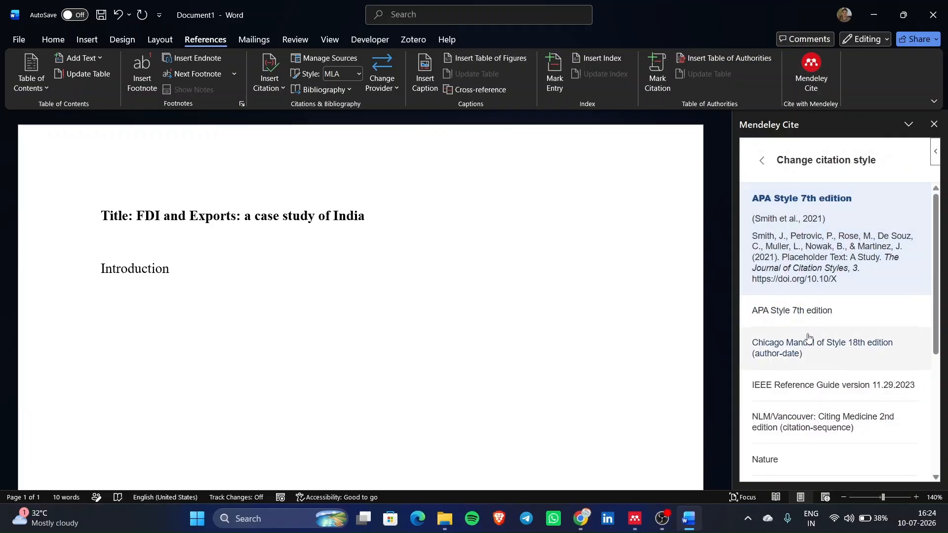
{"action": "scroll", "coordinate": [807, 335], "scroll_direction": "down", "scroll_amount": 2}
{"action": "scroll", "coordinate": [800, 395], "scroll_direction": "down", "scroll_amount": 3}
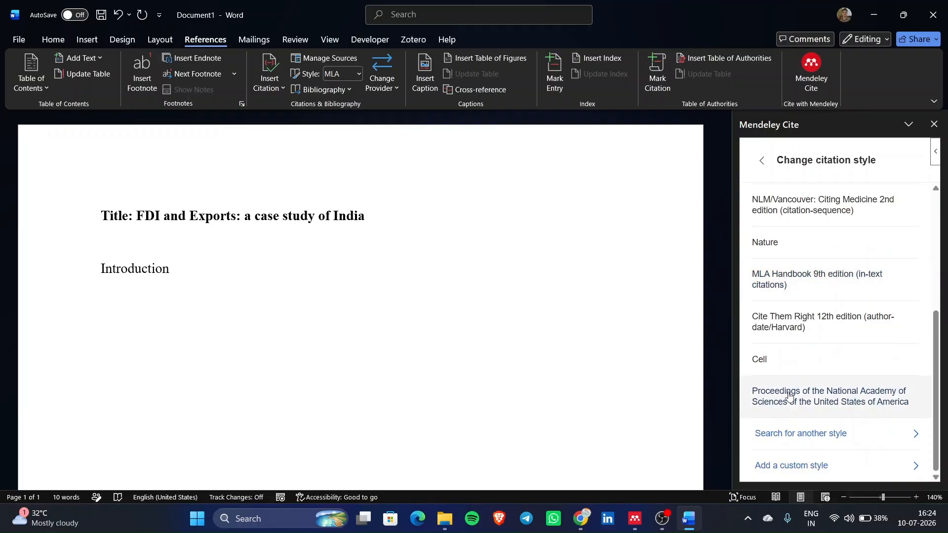
{"action": "scroll", "coordinate": [790, 385], "scroll_direction": "up", "scroll_amount": 5}
{"action": "scroll", "coordinate": [792, 275], "scroll_direction": "down", "scroll_amount": 5}
{"action": "scroll", "coordinate": [792, 274], "scroll_direction": "up", "scroll_amount": 5}
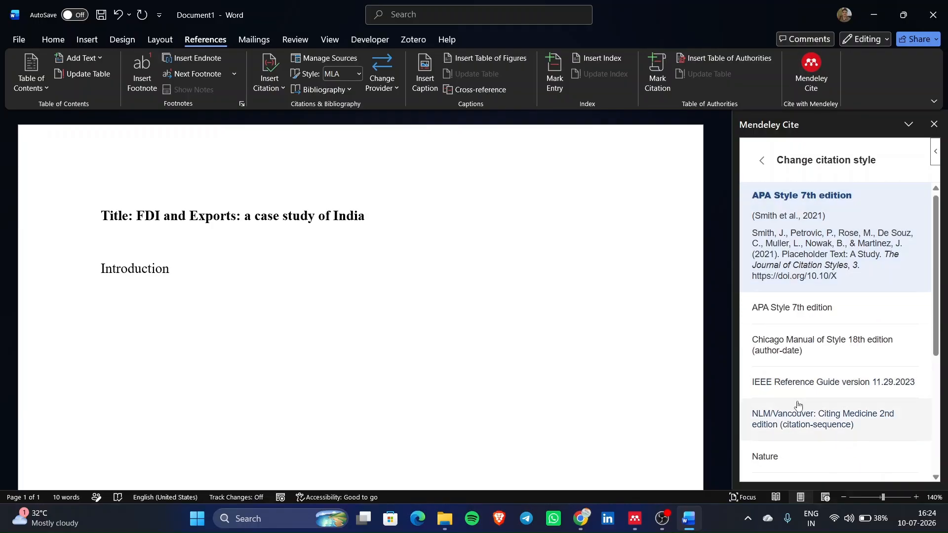
{"action": "scroll", "coordinate": [798, 402], "scroll_direction": "down", "scroll_amount": 1}
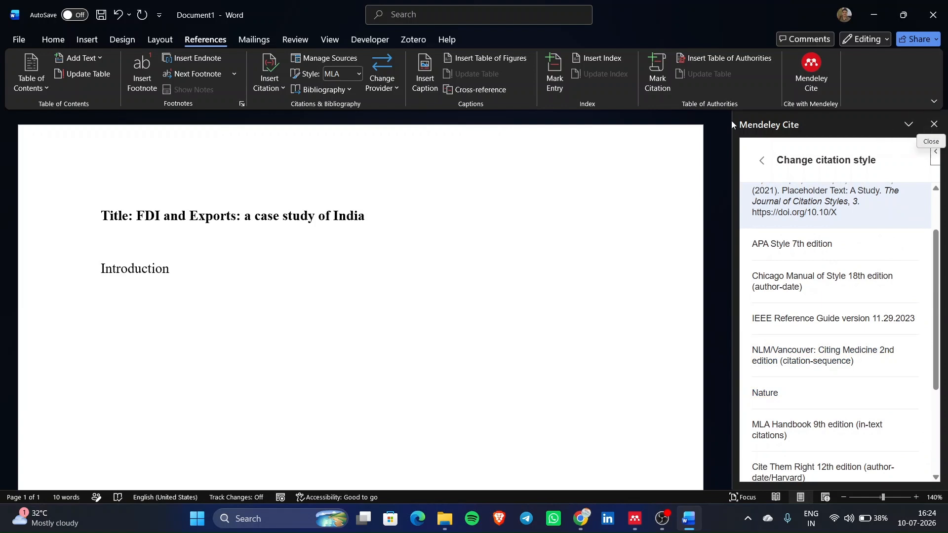
{"action": "left_click", "coordinate": [765, 164]}
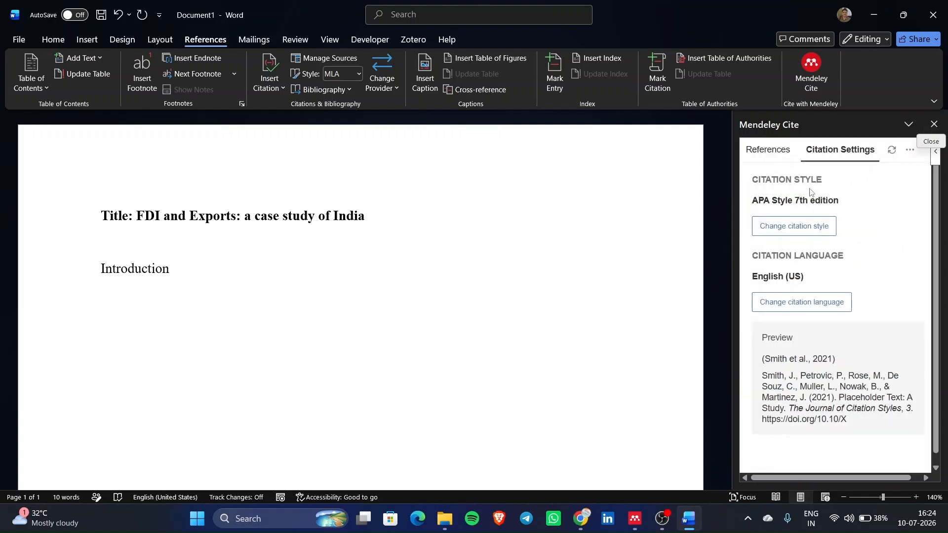
- List the two synced FDI references in the Cite pane, then switch to Mendeley
{"action": "left_click", "coordinate": [771, 153]}
{"action": "scroll", "coordinate": [806, 300], "scroll_direction": "down", "scroll_amount": 1}
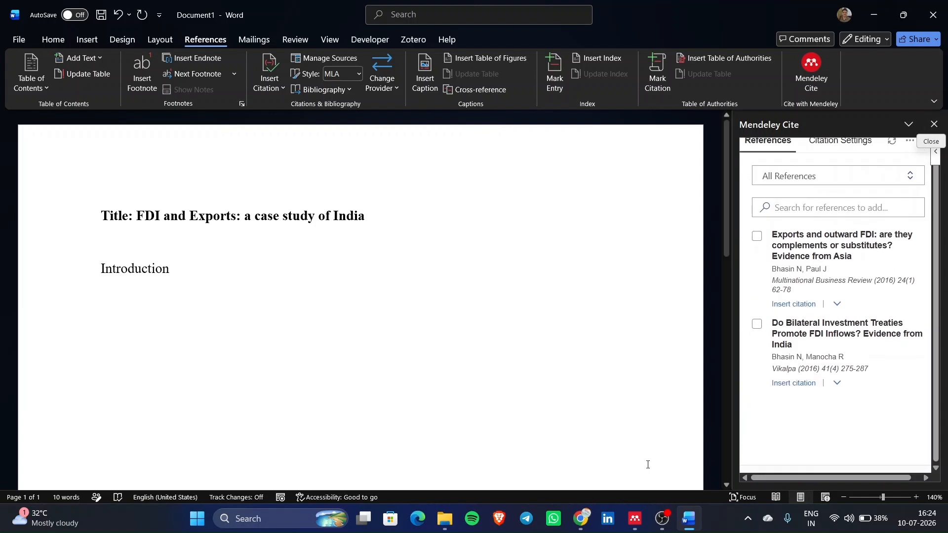
{"action": "left_click", "coordinate": [635, 518]}
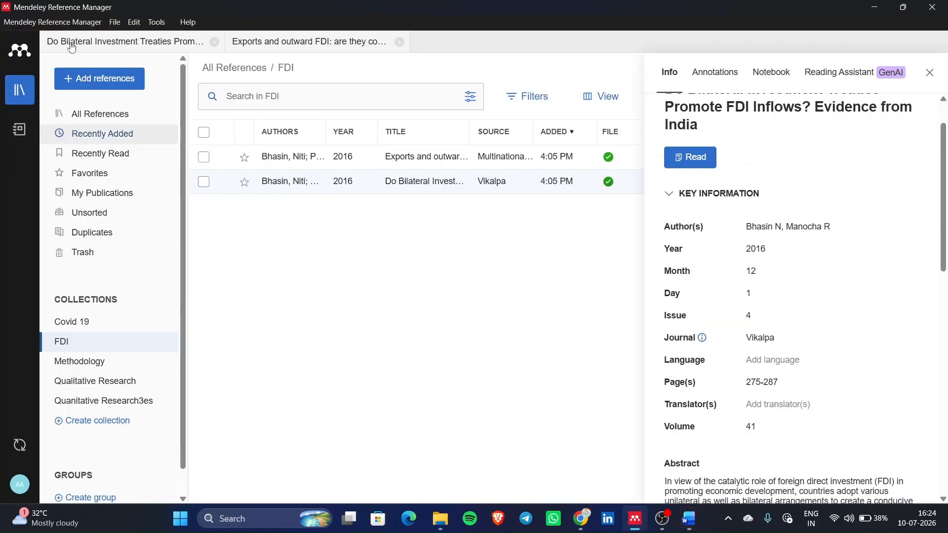
- Import the WTO trade-and-convergence PDF from the Sample folder as a new FDI reference
{"action": "left_click", "coordinate": [101, 79]}
{"action": "left_click", "coordinate": [135, 127]}
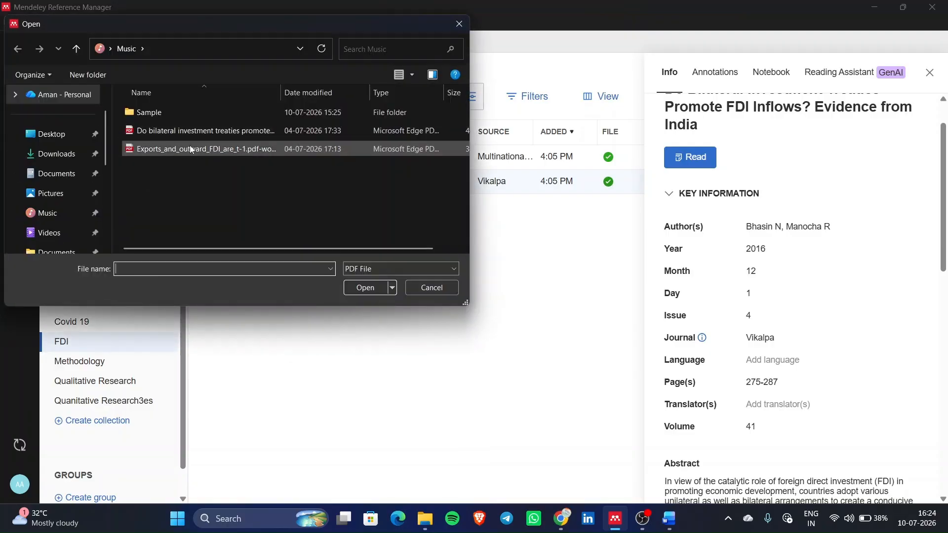
{"action": "double_click", "coordinate": [202, 116]}
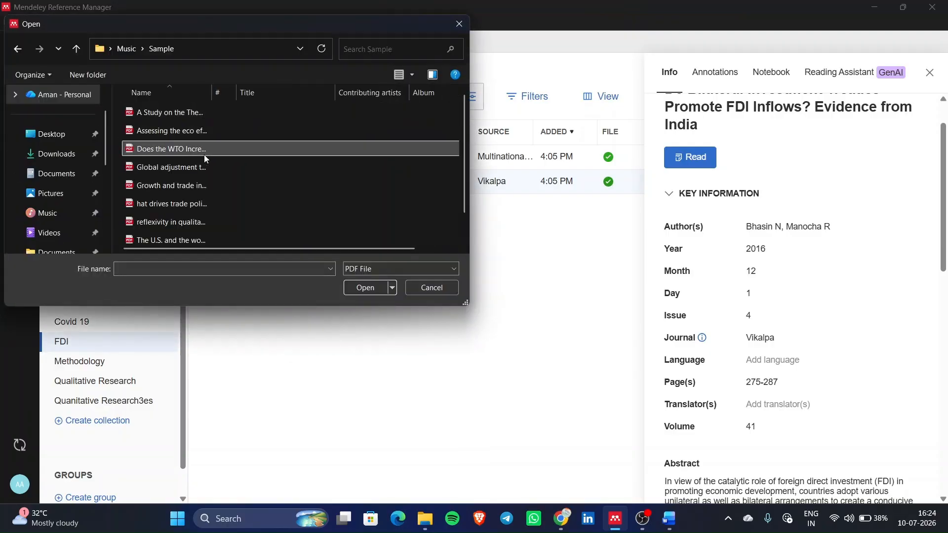
{"action": "left_click", "coordinate": [202, 152]}
{"action": "left_click", "coordinate": [360, 290]}
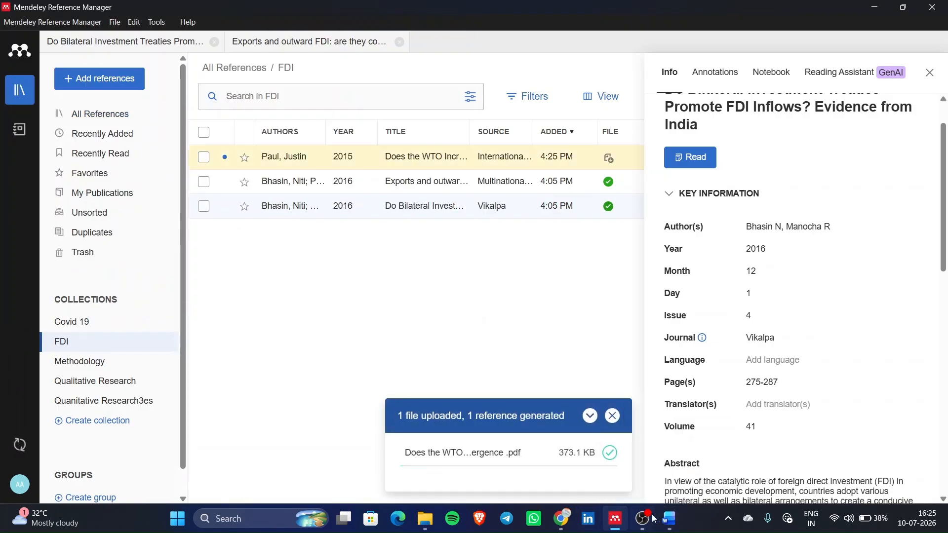
- In Word, confirm the Mendeley Cite reference list now includes the WTO paper
{"action": "left_click", "coordinate": [670, 518]}
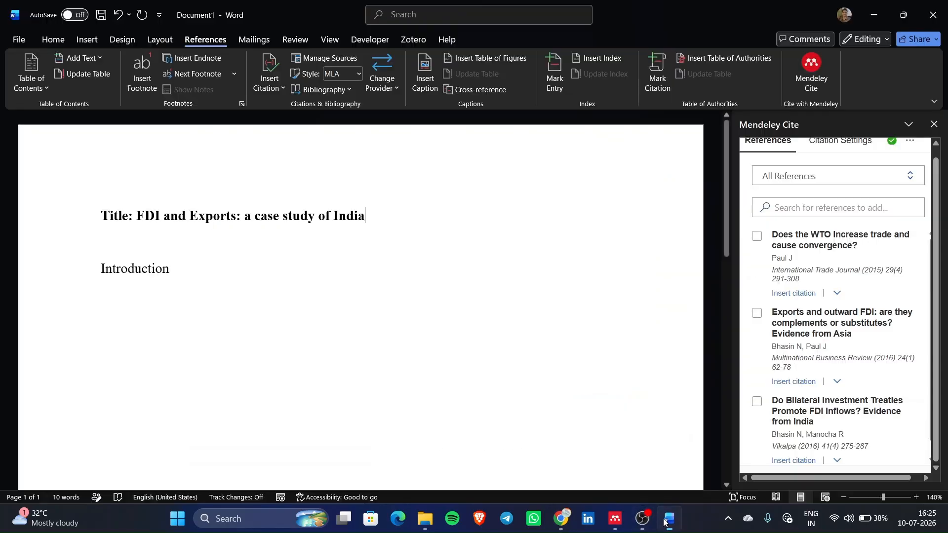
{"action": "scroll", "coordinate": [786, 312], "scroll_direction": "down", "scroll_amount": 1}
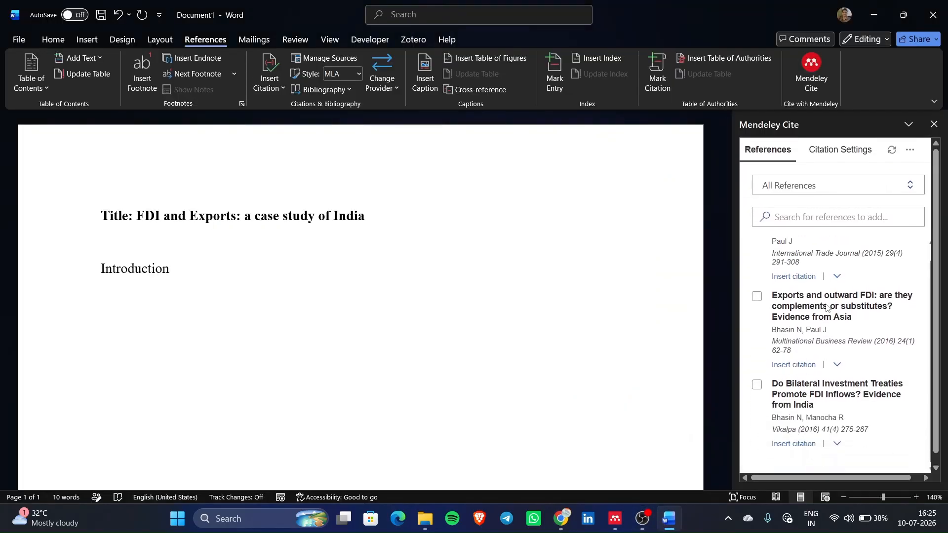
{"action": "scroll", "coordinate": [784, 312], "scroll_direction": "up", "scroll_amount": 1}
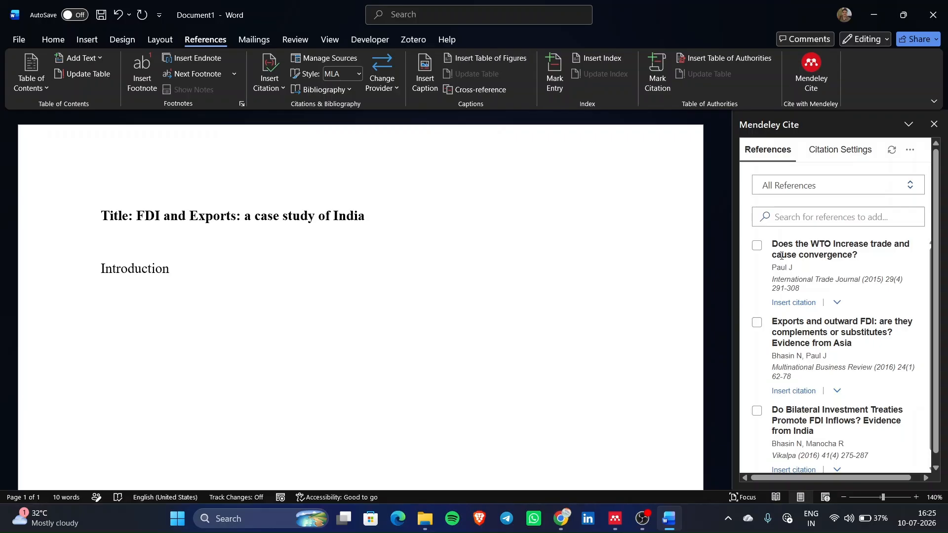
{"action": "left_click_drag", "start_coordinate": [776, 242], "coordinate": [798, 288]}
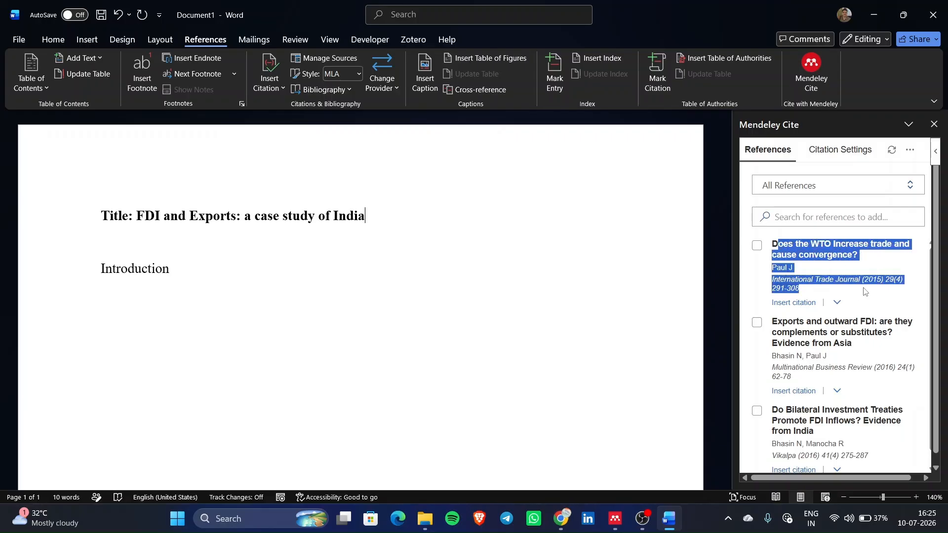
{"action": "left_click", "coordinate": [838, 276]}
{"action": "scroll", "coordinate": [838, 276], "scroll_direction": "down", "scroll_amount": 1}
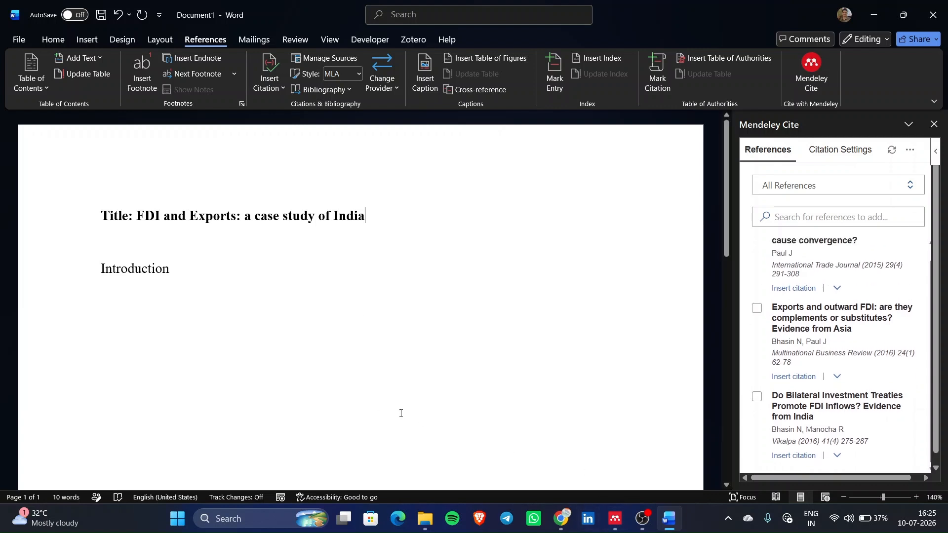
- Place the insertion point below the Introduction heading, then return to Mendeley Reference Manager
{"action": "left_click", "coordinate": [137, 295]}
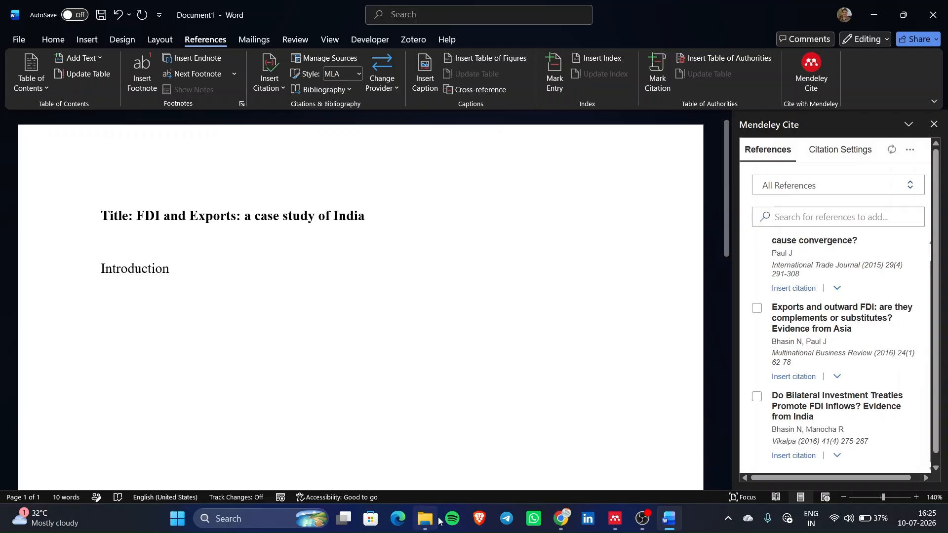
{"action": "mouse_move", "coordinate": [614, 517]}
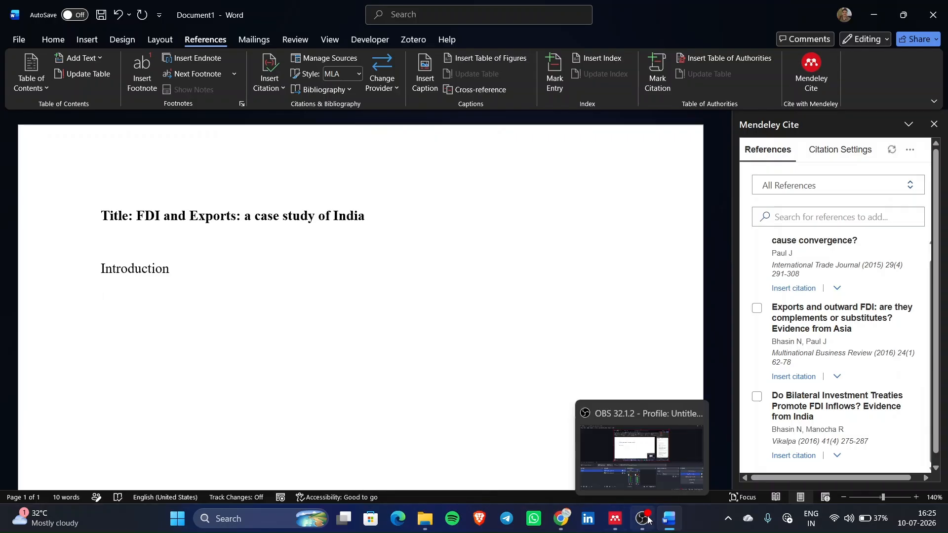
{"action": "left_click", "coordinate": [615, 519]}
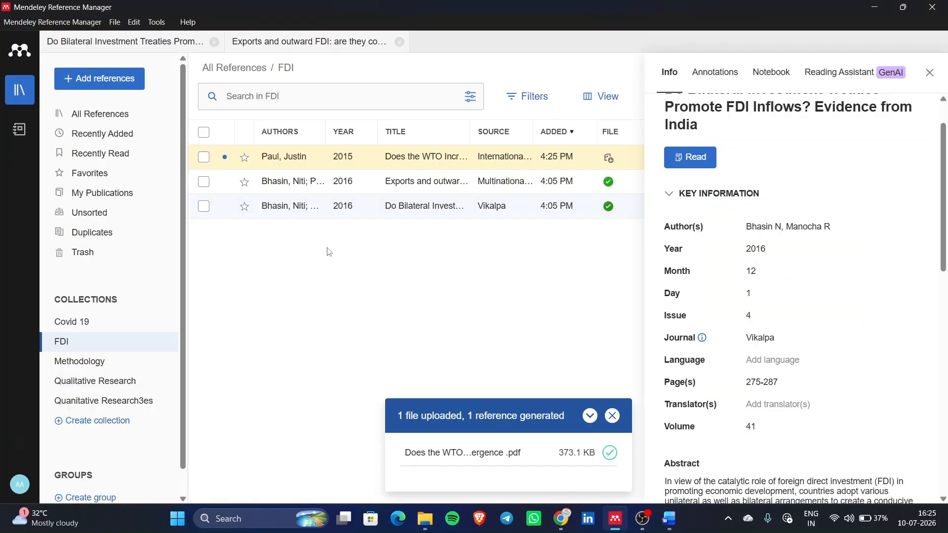
- Highlight the opening paragraph on page 2 of the Do Bilateral Investment Treaties paper
{"action": "left_click", "coordinate": [148, 45]}
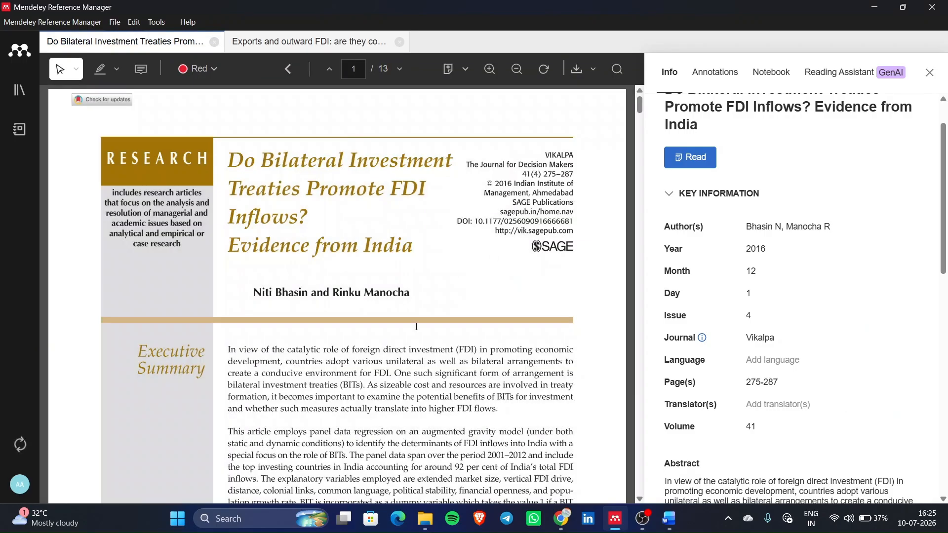
{"action": "scroll", "coordinate": [417, 327], "scroll_direction": "down", "scroll_amount": 10}
{"action": "scroll", "coordinate": [417, 327], "scroll_direction": "down", "scroll_amount": 4}
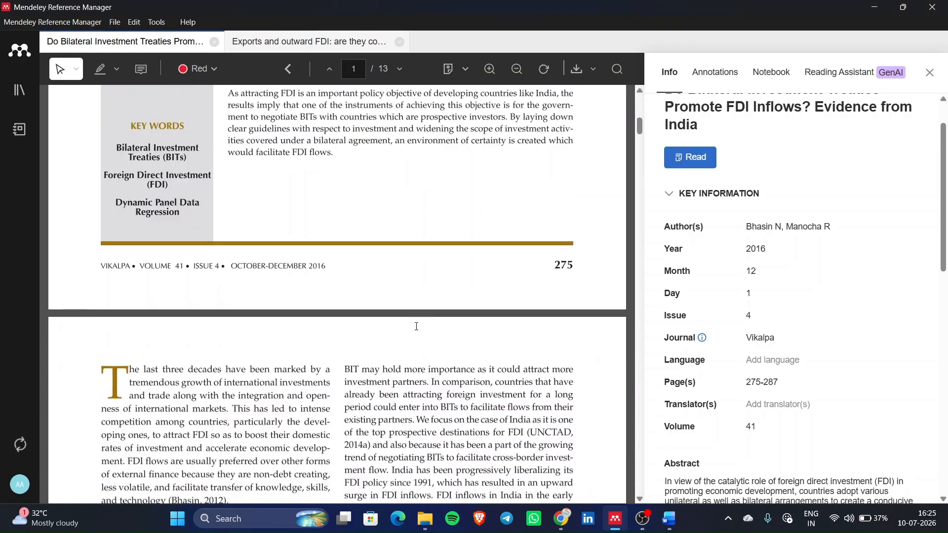
{"action": "scroll", "coordinate": [183, 324], "scroll_direction": "up", "scroll_amount": 3}
{"action": "scroll", "coordinate": [183, 323], "scroll_direction": "down", "scroll_amount": 4}
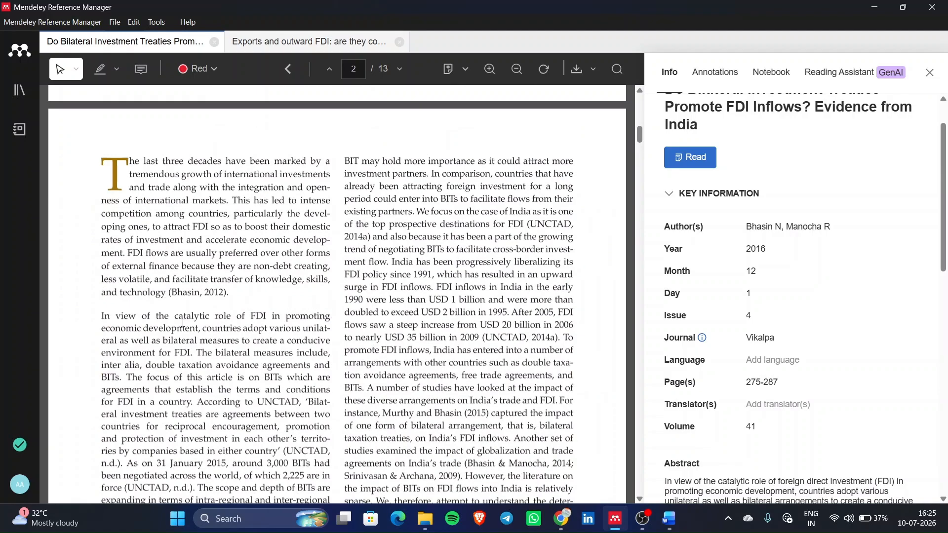
{"action": "left_click", "coordinate": [99, 67]}
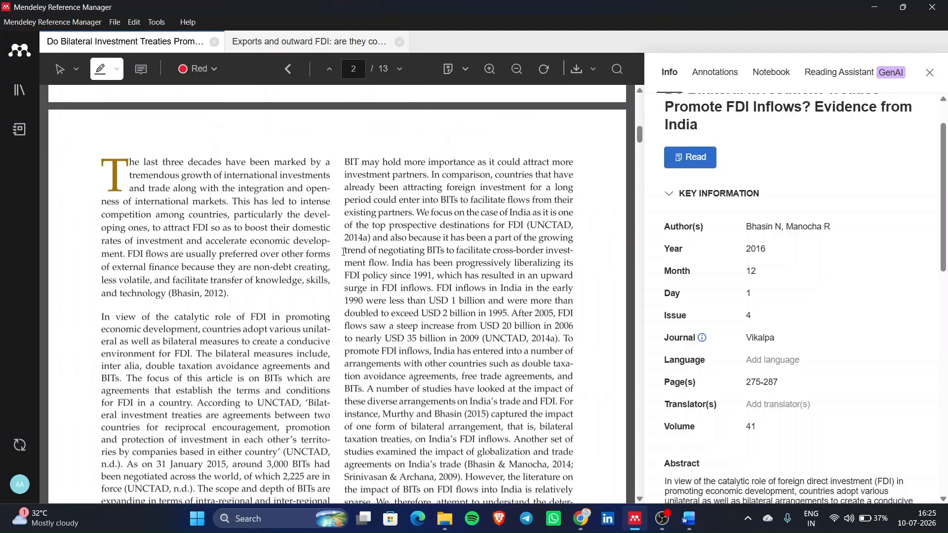
{"action": "mouse_move", "coordinate": [112, 161]}
{"action": "left_mouse_down"}
{"action": "mouse_move", "coordinate": [329, 498]}
{"action": "mouse_move", "coordinate": [175, 317]}
{"action": "mouse_move", "coordinate": [133, 165]}
{"action": "mouse_move", "coordinate": [164, 299]}
{"action": "left_mouse_up"}
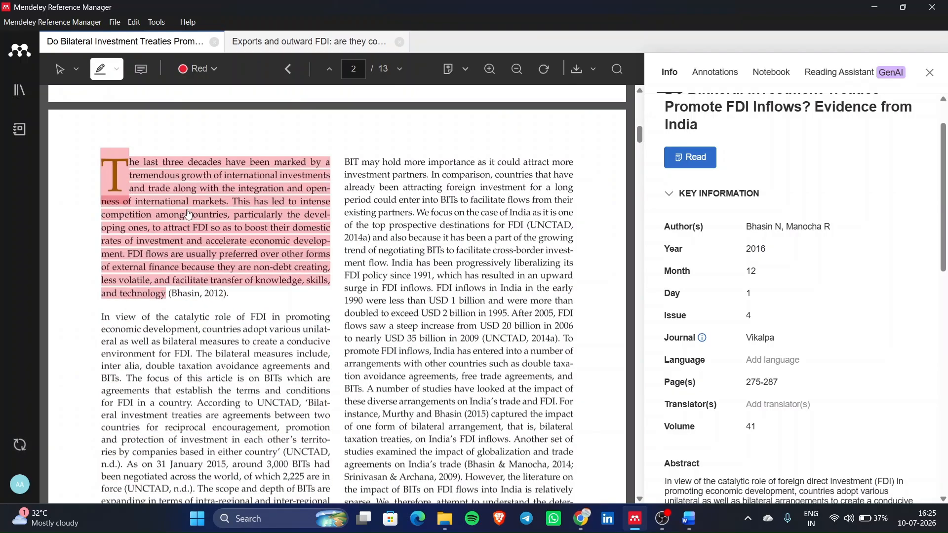
{"action": "scroll", "coordinate": [188, 215], "scroll_direction": "up", "scroll_amount": 3}
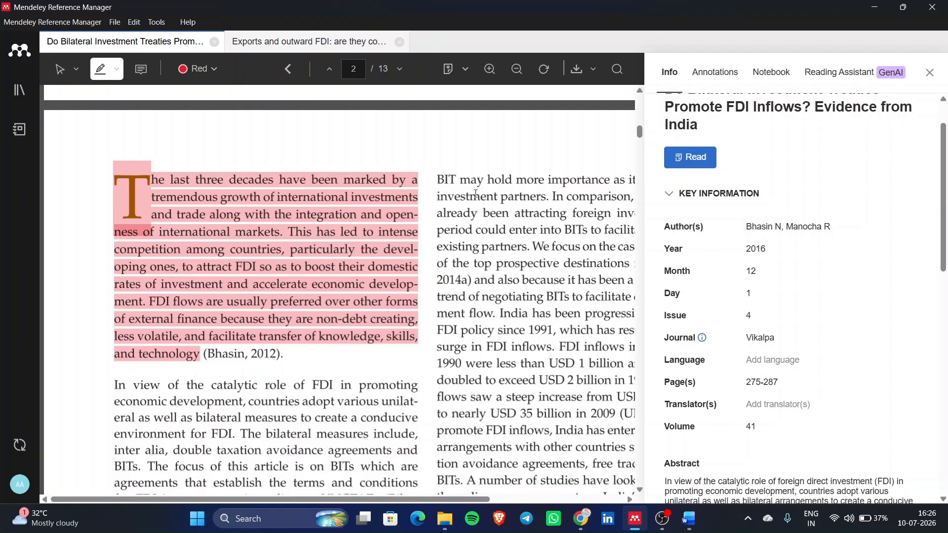
- Open the paper's notebook, snap Mendeley to the left half beside Word, and close Word's Mendeley Cite pane
{"action": "left_click", "coordinate": [772, 75]}
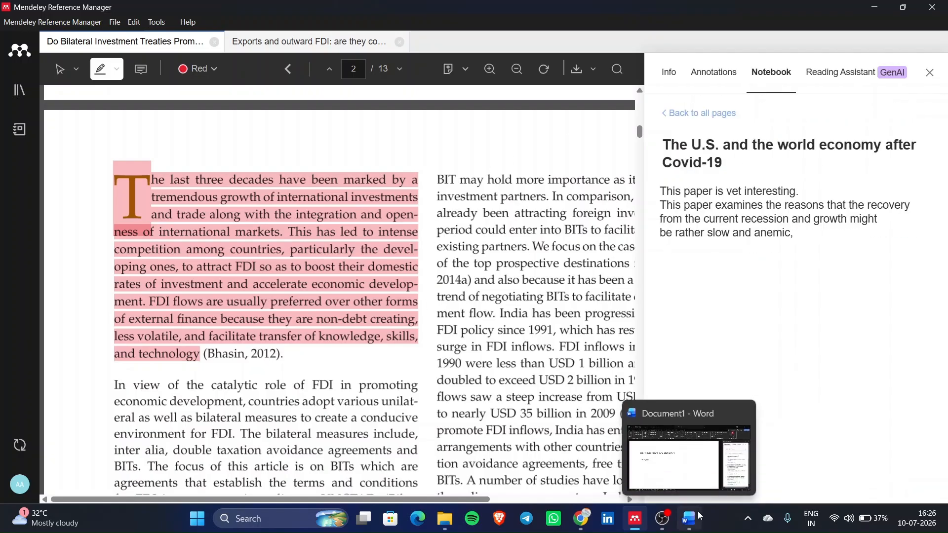
{"action": "mouse_move", "coordinate": [896, 13]}
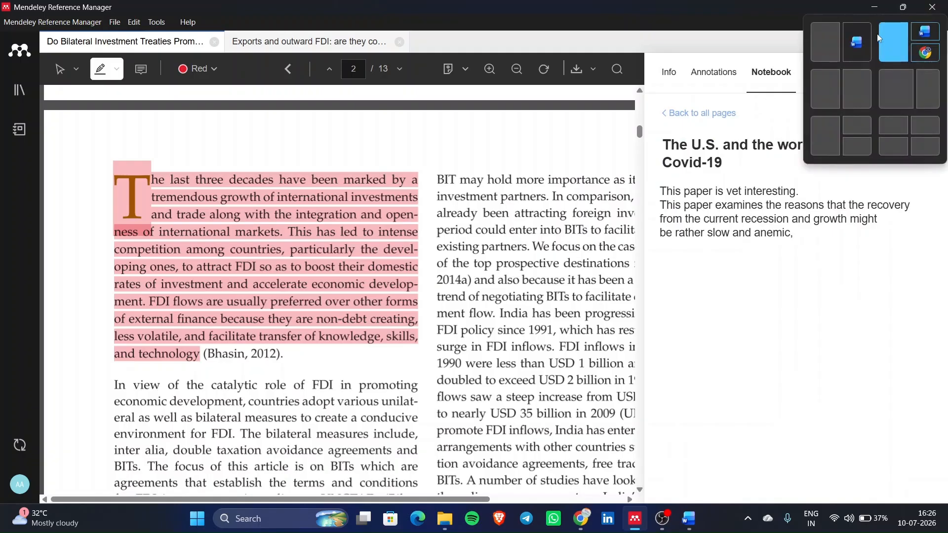
{"action": "left_click", "coordinate": [859, 47]}
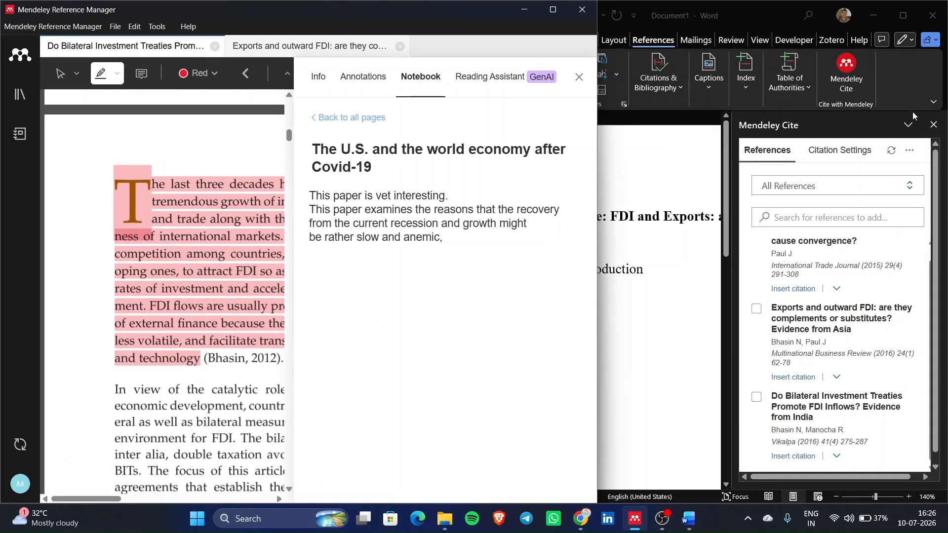
{"action": "left_click", "coordinate": [929, 128]}
{"action": "left_click", "coordinate": [933, 126]}
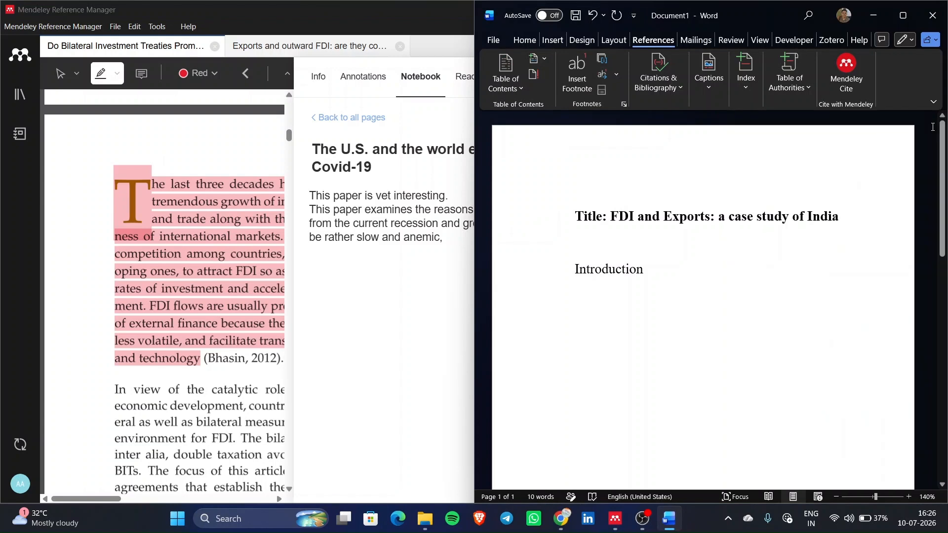
- Close Mendeley's notebook panel to widen the highlighted PDF, keeping Word alongside
{"action": "left_click", "coordinate": [234, 323]}
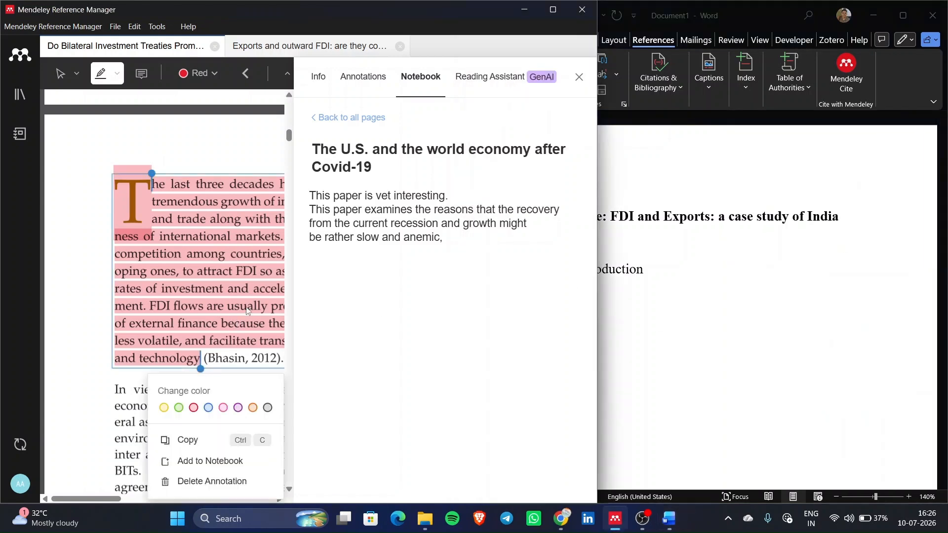
{"action": "left_click", "coordinate": [579, 83]}
{"action": "left_click", "coordinate": [580, 81]}
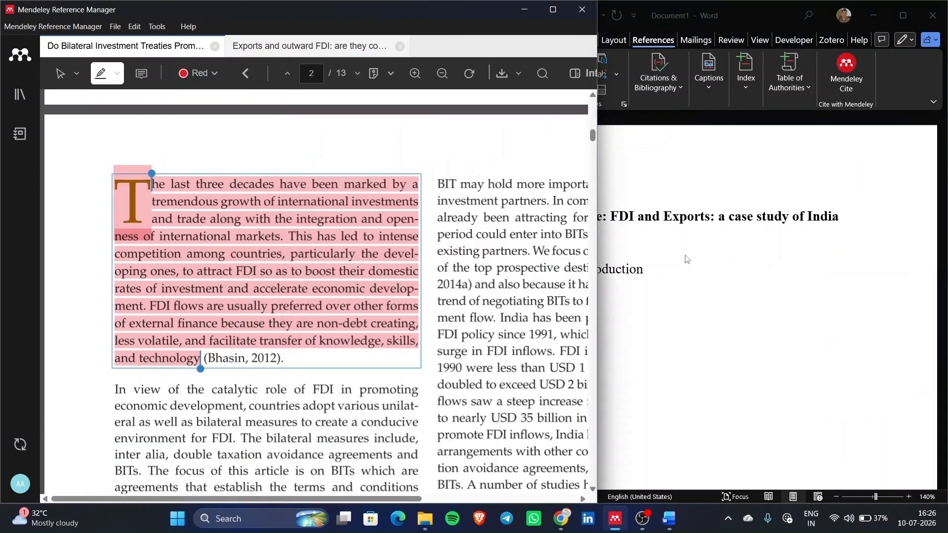
{"action": "left_click", "coordinate": [686, 259]}
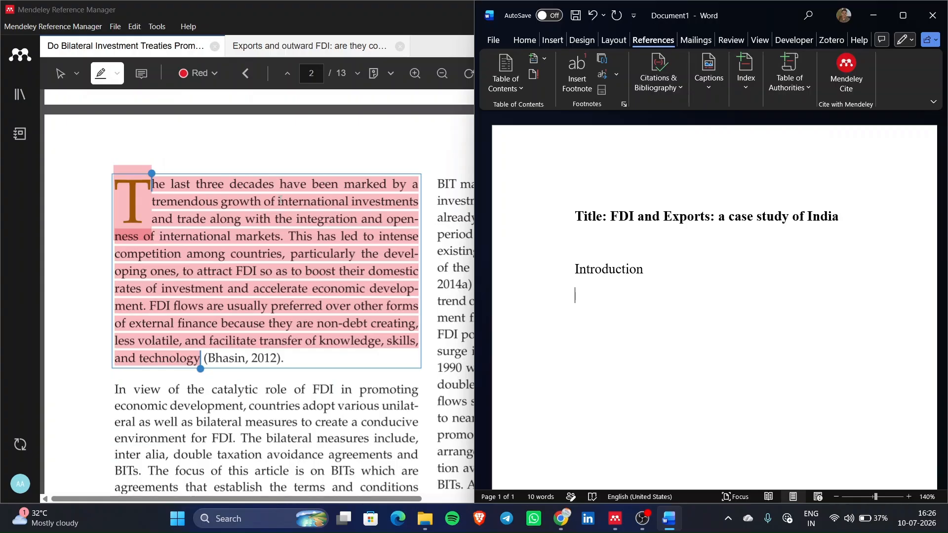
- Highlight the PDF's opening sentences, from 'The last' through 'markets', in red
{"action": "left_click_drag", "start_coordinate": [281, 200], "coordinate": [341, 253]}
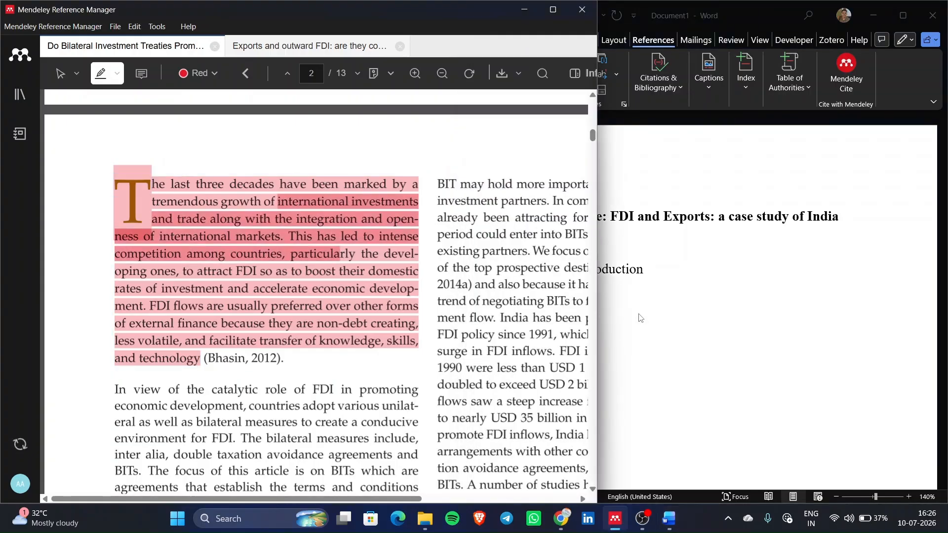
{"action": "left_click", "coordinate": [233, 195]}
{"action": "left_click_drag", "start_coordinate": [158, 186], "coordinate": [287, 237]}
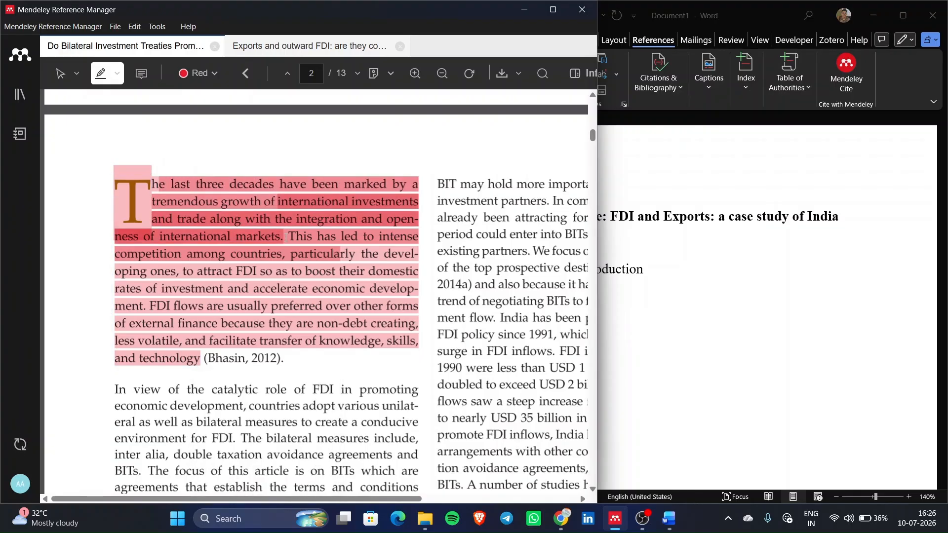
{"action": "left_click_drag", "start_coordinate": [287, 237], "coordinate": [294, 236]}
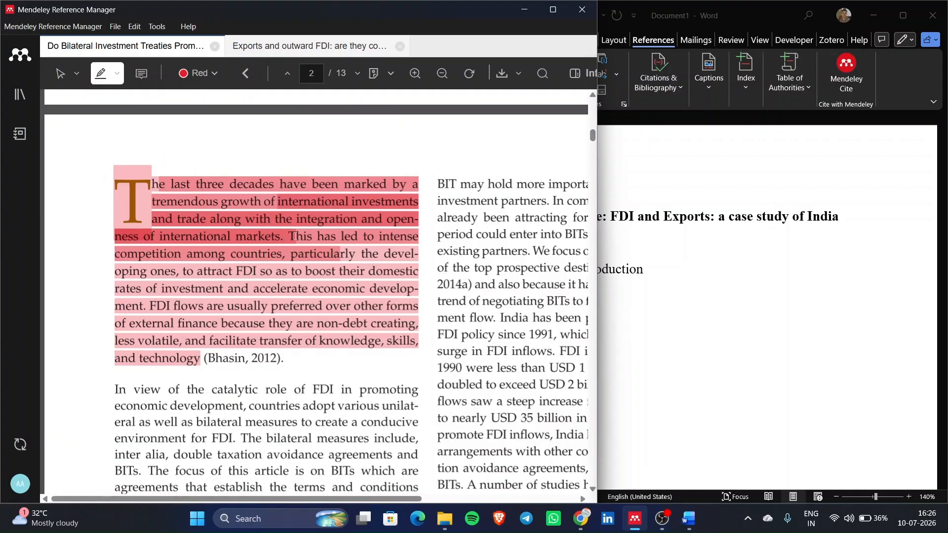
{"action": "left_click_drag", "start_coordinate": [294, 236], "coordinate": [280, 241]}
{"action": "left_click", "coordinate": [650, 349]}
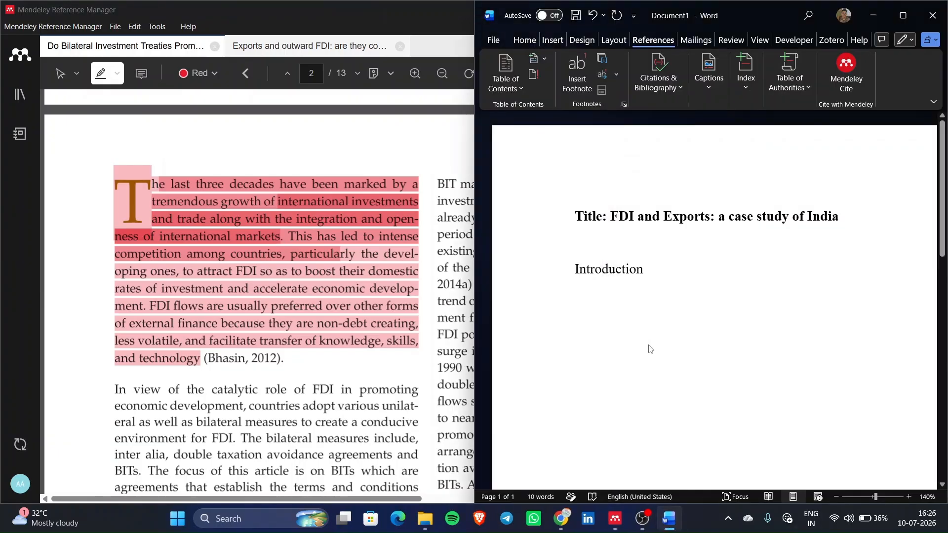
- Type 'Over the past three decades, global trade and cross-border investments have expanded significantly…integration of global economies.' with typos fixed
{"action": "type", "text": "Over the "}
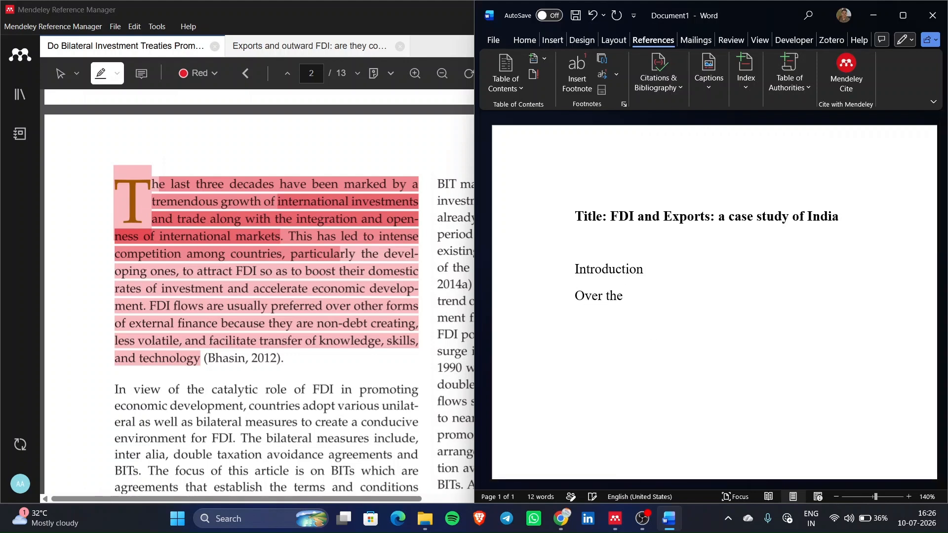
{"action": "type", "text": "past three decades, global"}
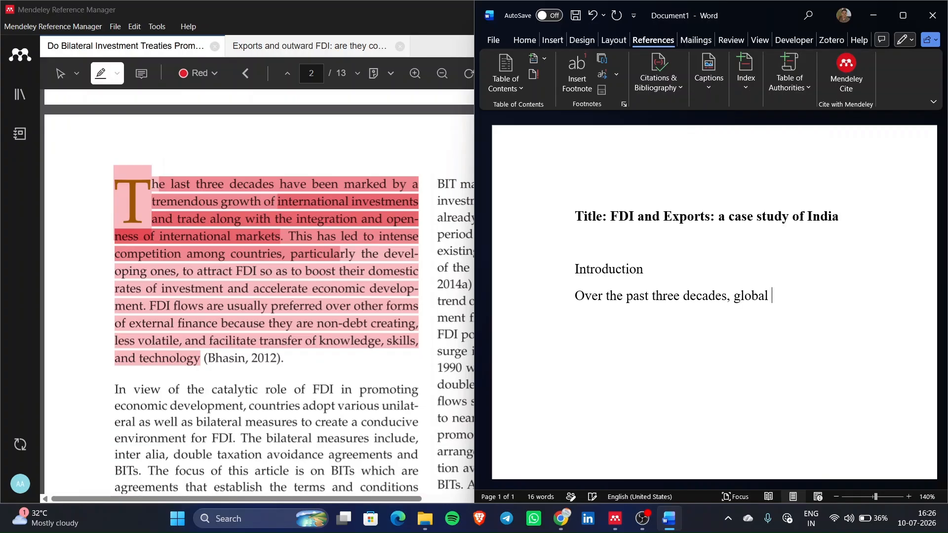
{"action": "type", "text": " trade and cros"}
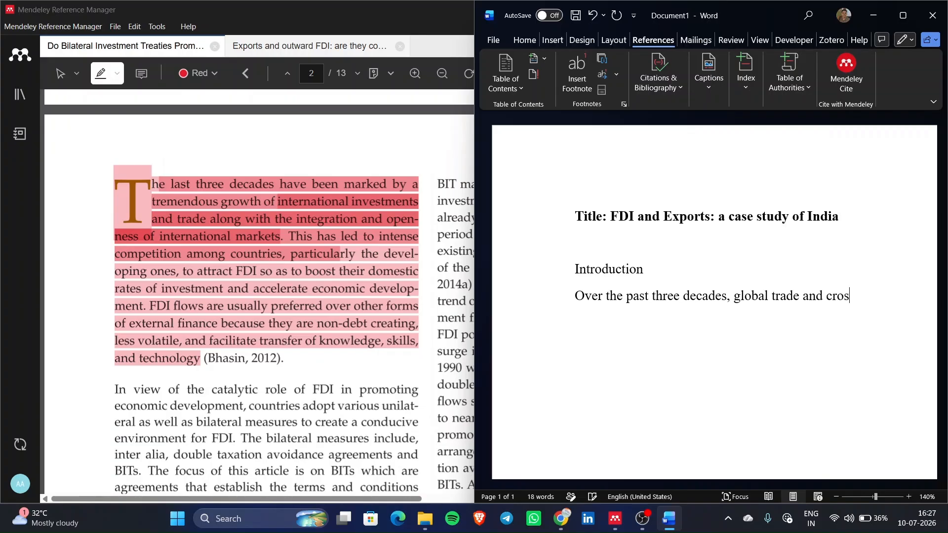
{"action": "type", "text": "s-border investments"}
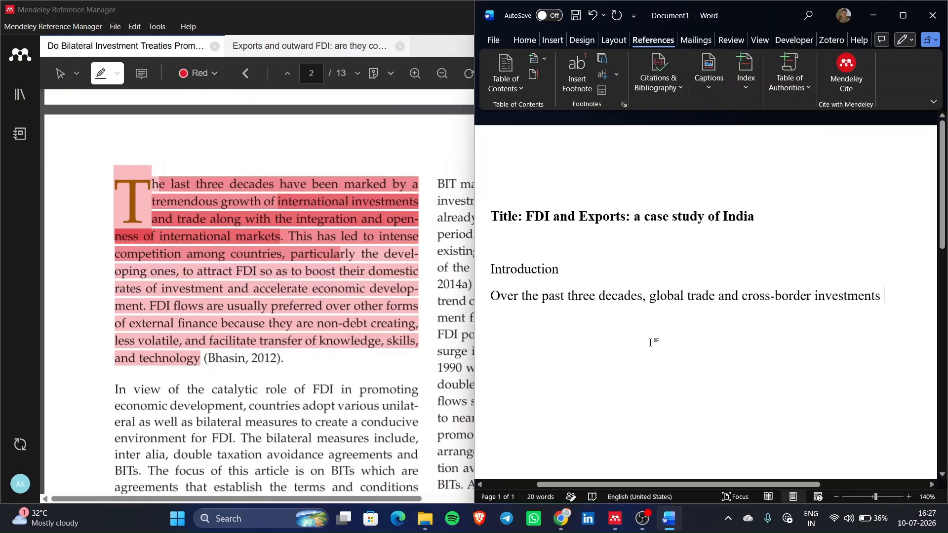
{"action": "type", "text": "hs"}
{"action": "key", "text": "BackSpace"}
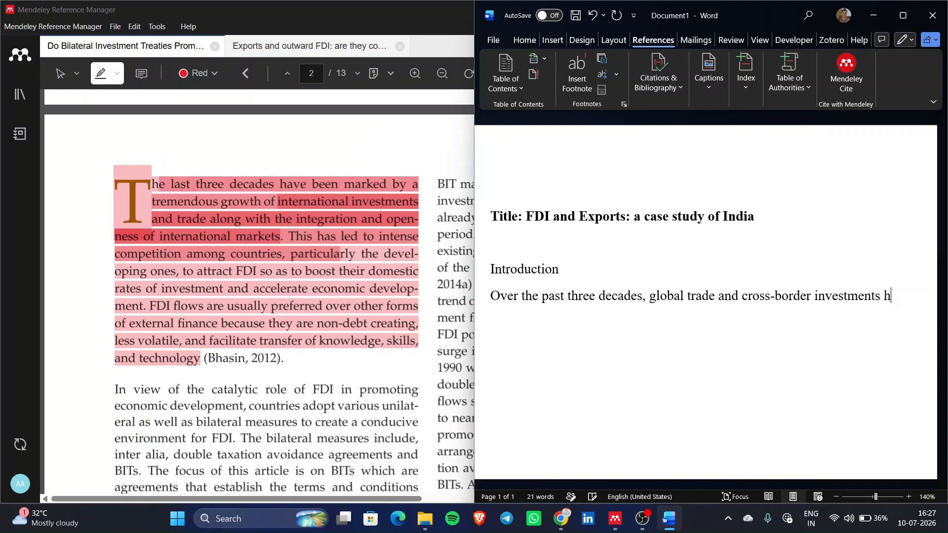
{"action": "type", "text": "ave ex[panded"}
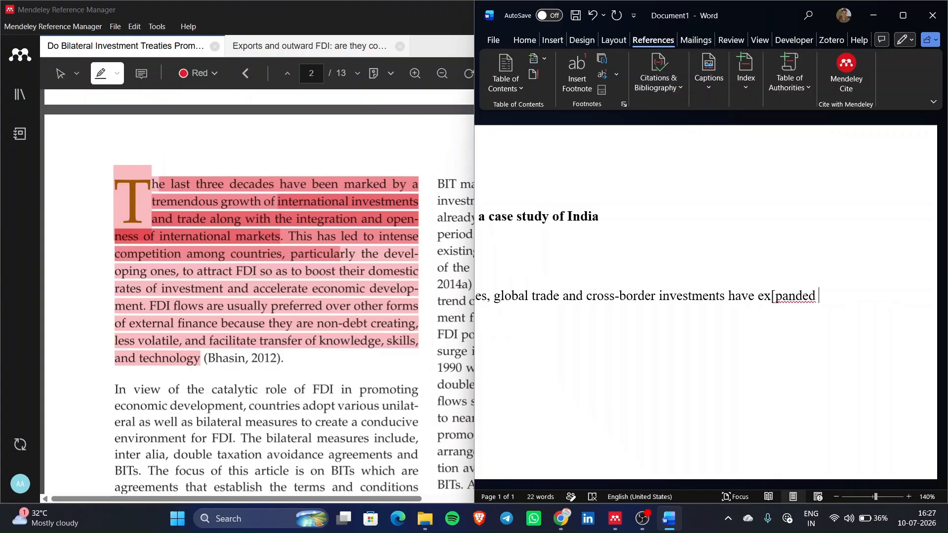
{"action": "type", "text": " signifi"}
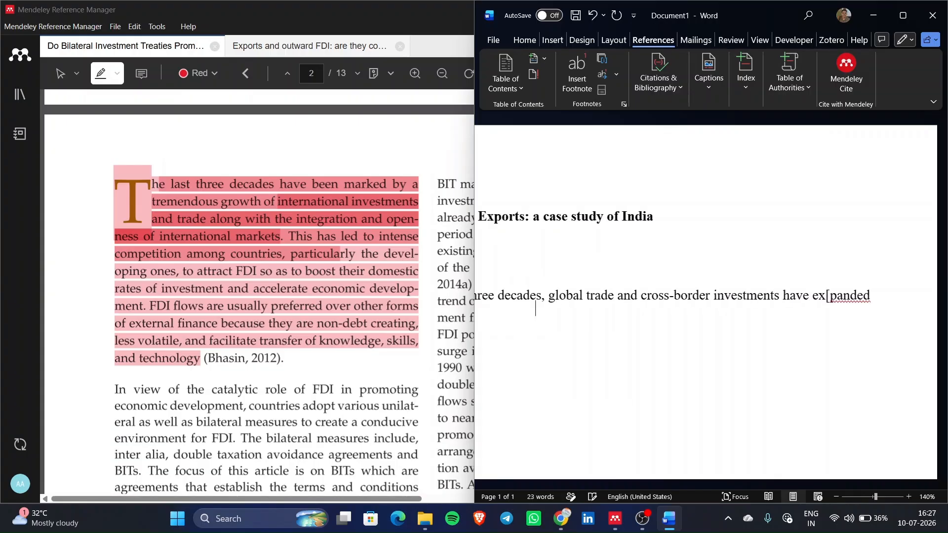
{"action": "type", "text": "cantly"}
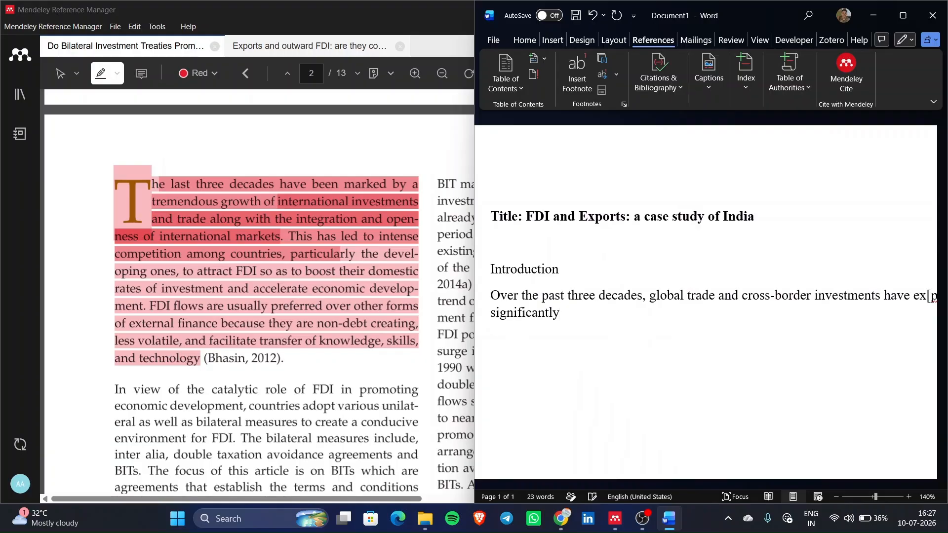
{"action": "type", "text": ", and it is"}
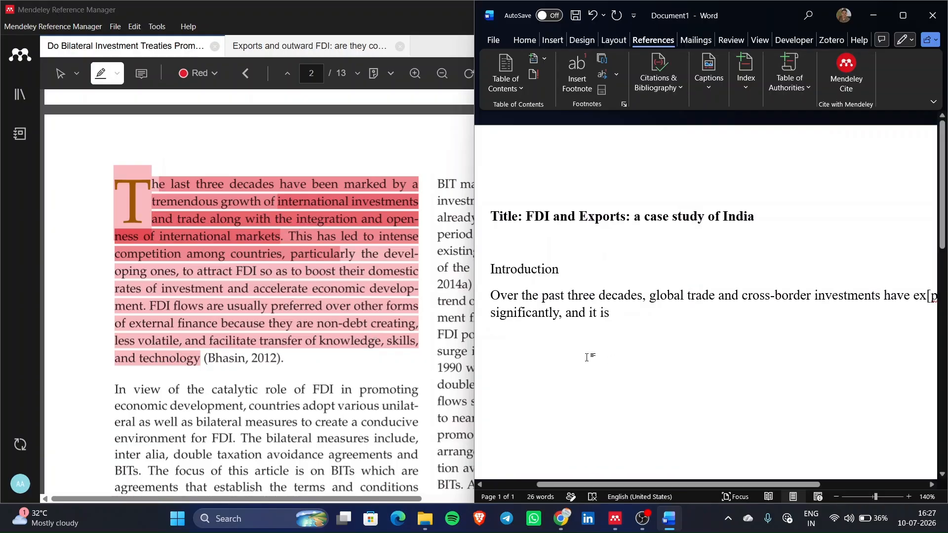
{"action": "type", "text": "accom"}
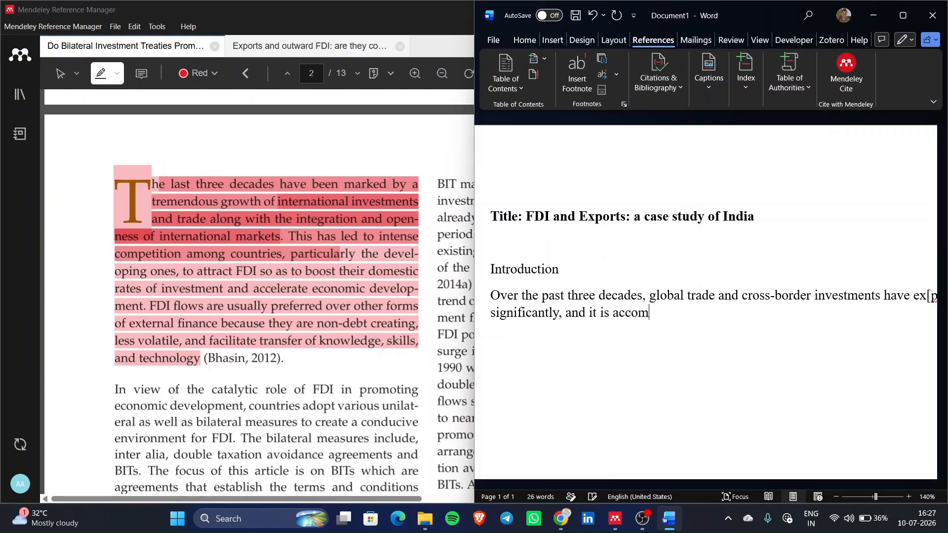
{"action": "type", "text": "panied by the integ"}
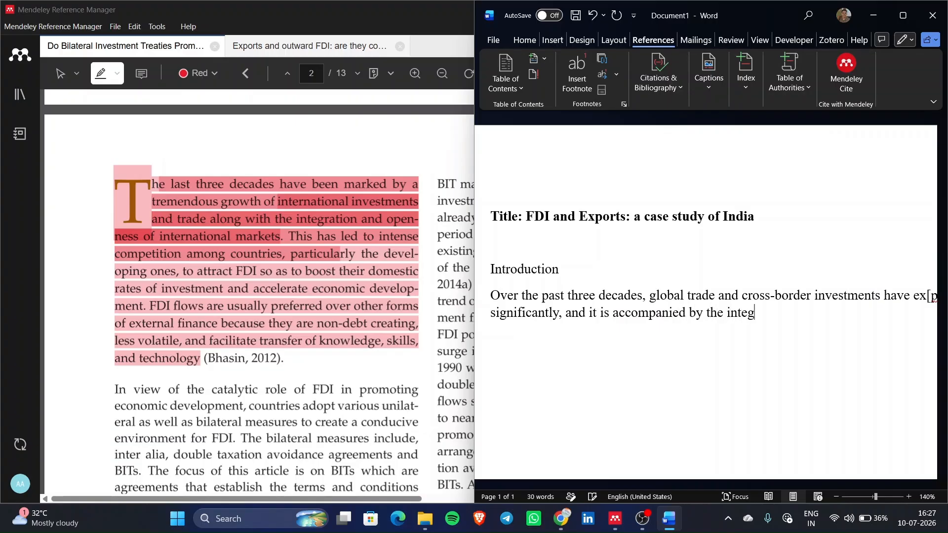
{"action": "type", "text": "ration og global econ"}
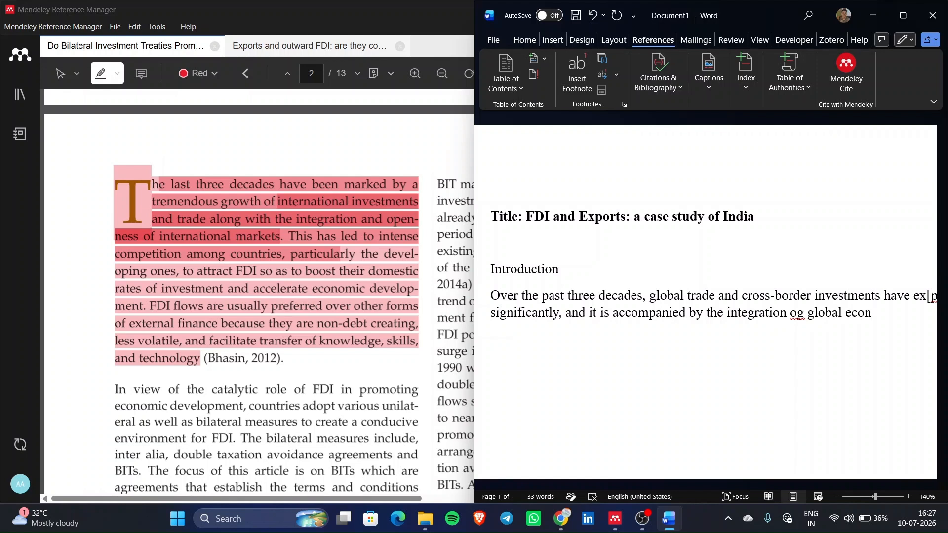
{"action": "type", "text": "omies"}
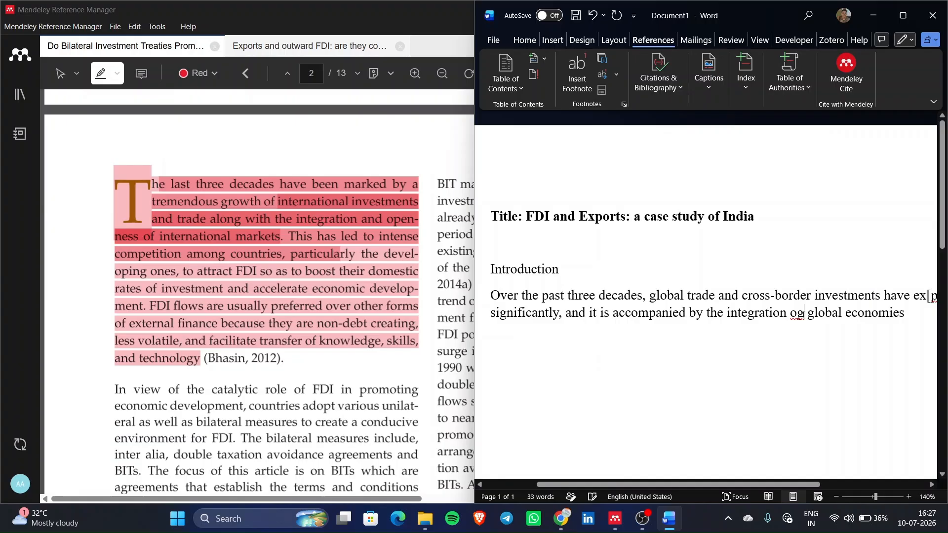
{"action": "key", "text": "BackSpace"}
{"action": "type", "text": "f"}
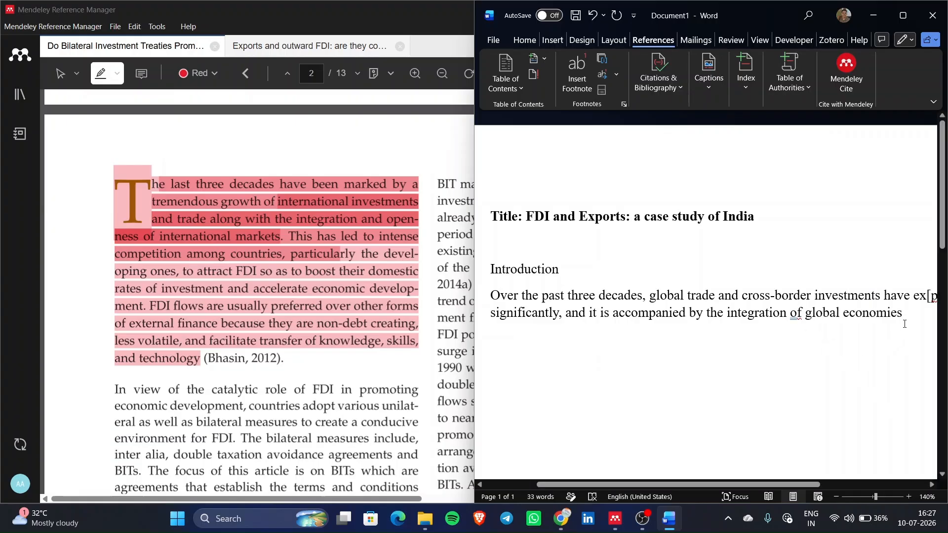
{"action": "type", "text": "."}
{"action": "scroll", "coordinate": [839, 306], "scroll_direction": "right", "scroll_amount": 4}
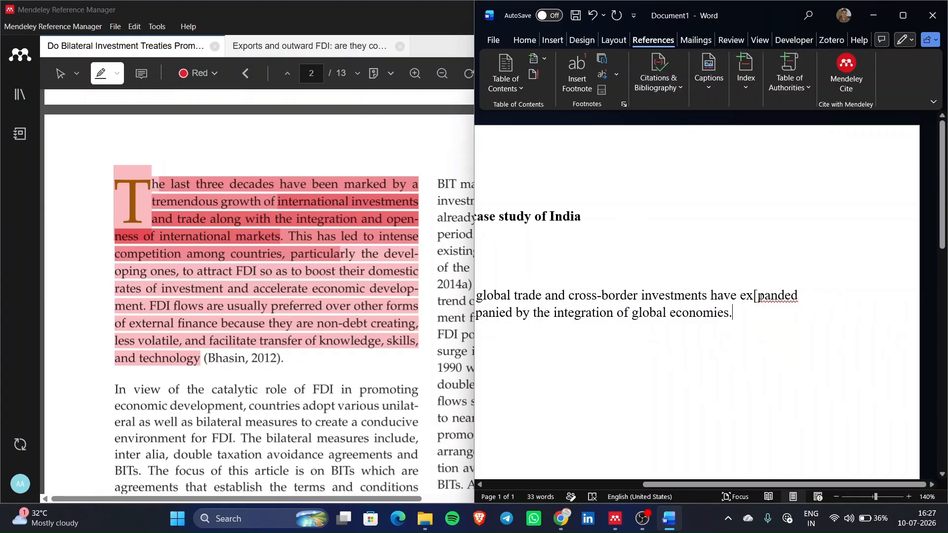
{"action": "key", "text": "Delete"}
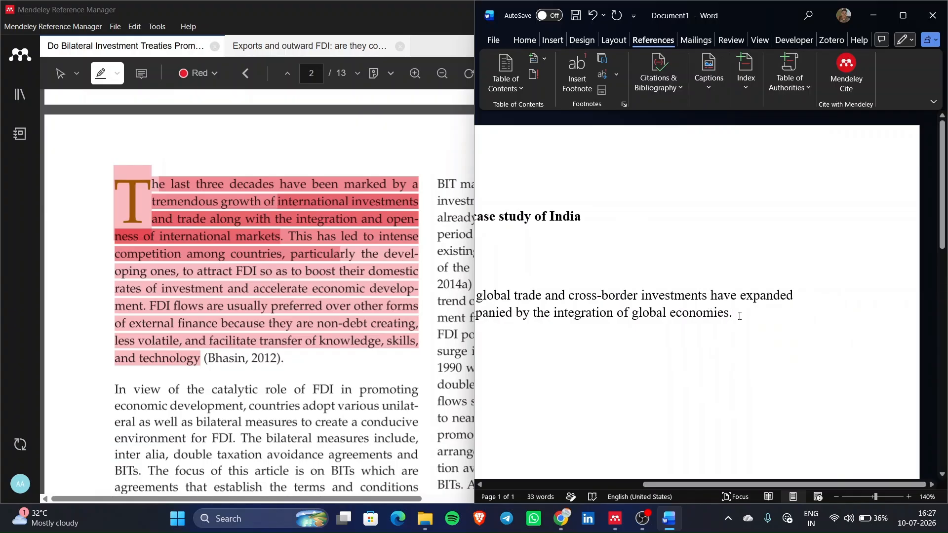
- Replace the closing full stop so the sentence ends 'and economic openness.'
{"action": "scroll", "coordinate": [694, 322], "scroll_direction": "left", "scroll_amount": 4}
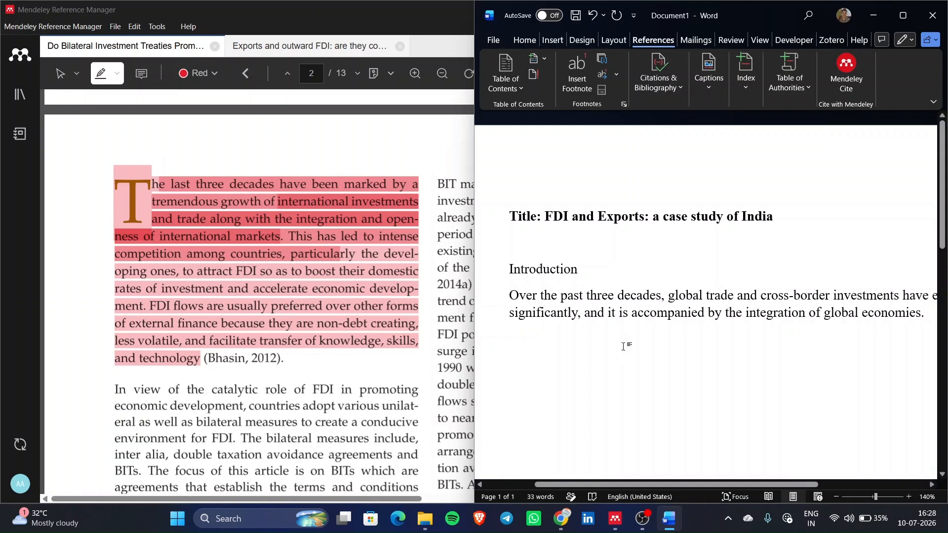
{"action": "scroll", "coordinate": [624, 346], "scroll_direction": "right", "scroll_amount": 5}
{"action": "scroll", "coordinate": [624, 346], "scroll_direction": "left", "scroll_amount": 5}
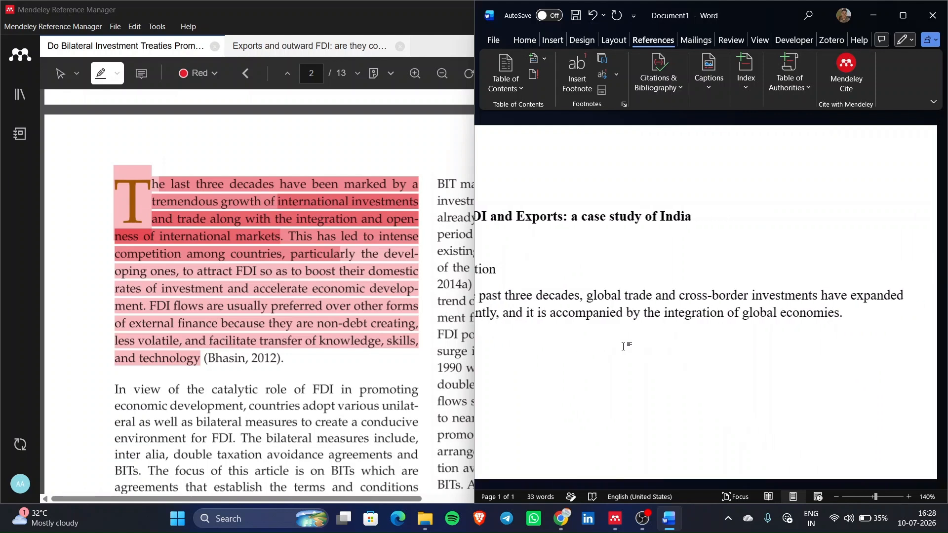
{"action": "scroll", "coordinate": [623, 347], "scroll_direction": "right", "scroll_amount": 4}
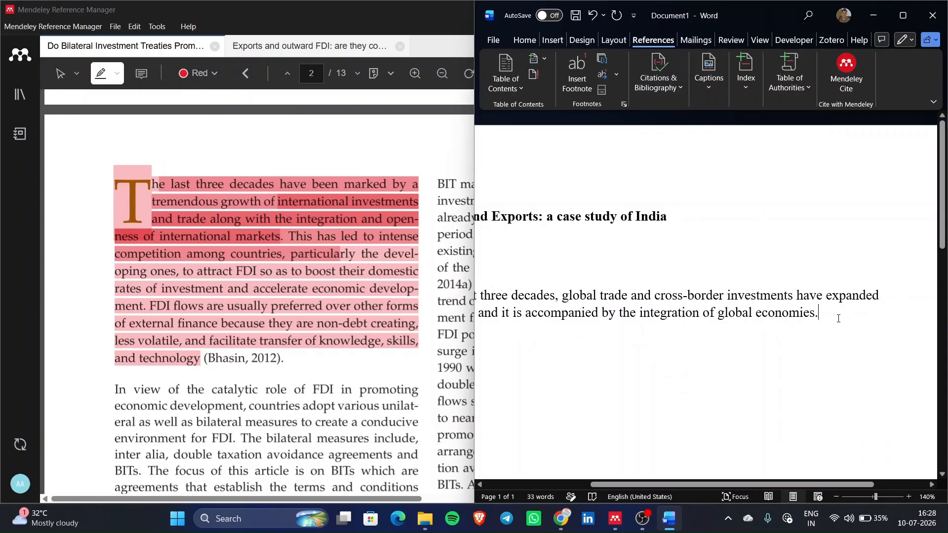
{"action": "key", "text": "BackSpace"}
{"action": "type", "text": "and "}
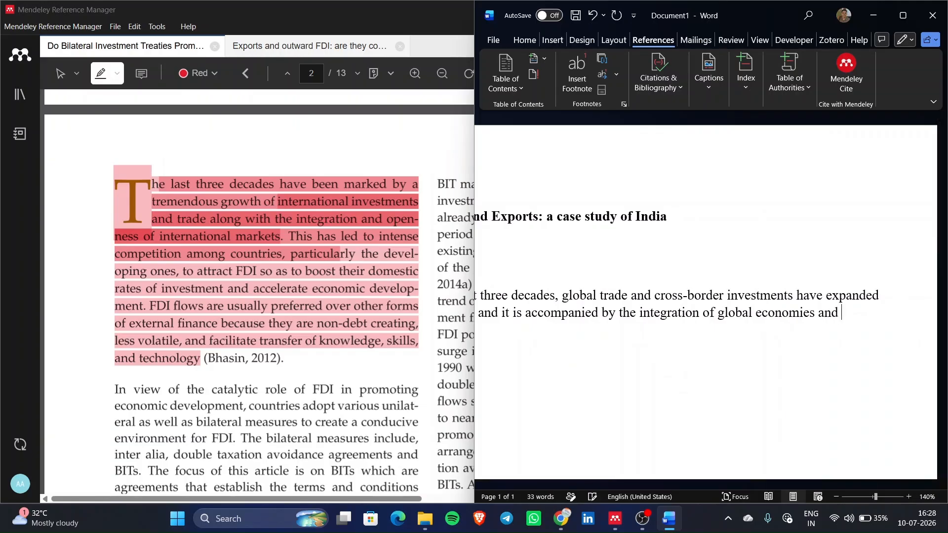
{"action": "type", "text": "eco"}
{"action": "type", "text": "nomic op"}
{"action": "type", "text": "enness."}
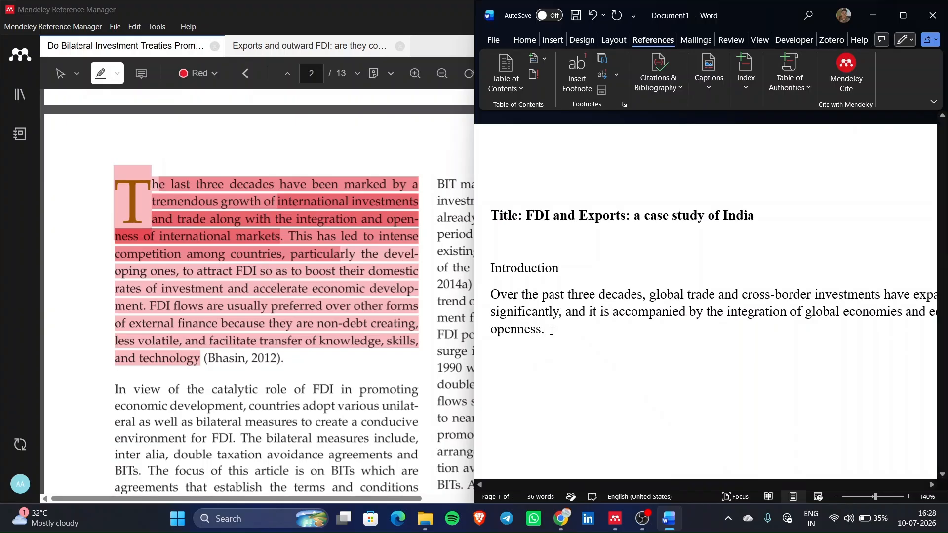
{"action": "left_click", "coordinate": [206, 191]}
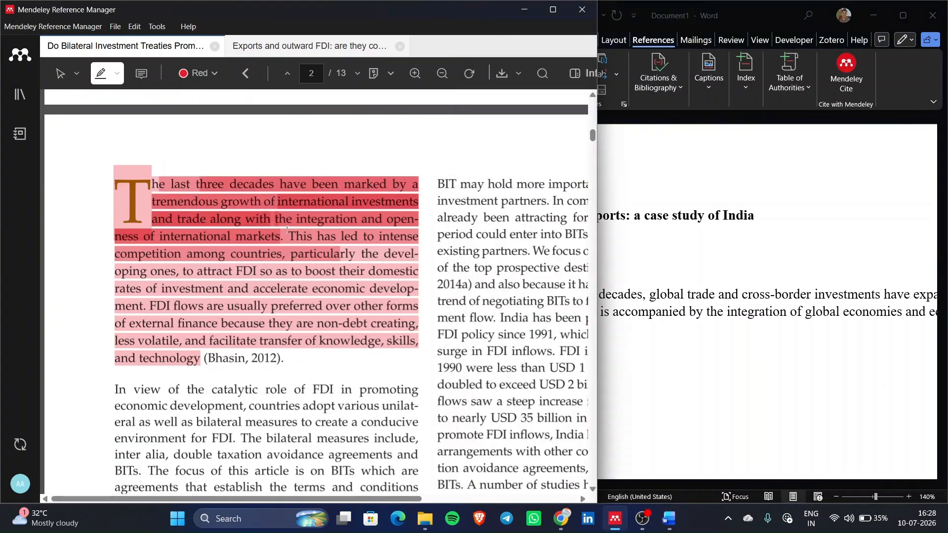
- Delete the full stop after 'openness' at the end of the Introduction sentence
{"action": "left_click", "coordinate": [659, 348]}
{"action": "left_click_drag", "start_coordinate": [489, 269], "coordinate": [586, 326]}
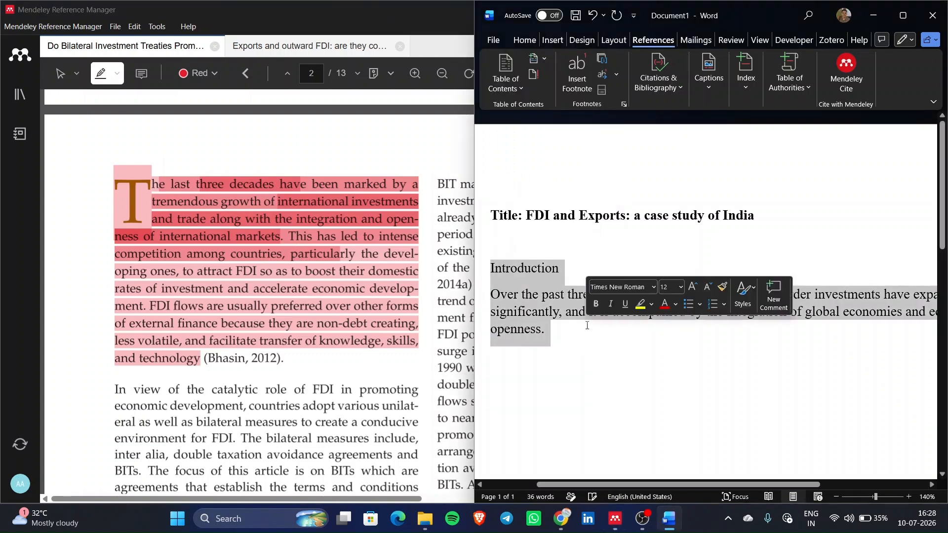
{"action": "left_click", "coordinate": [586, 327]}
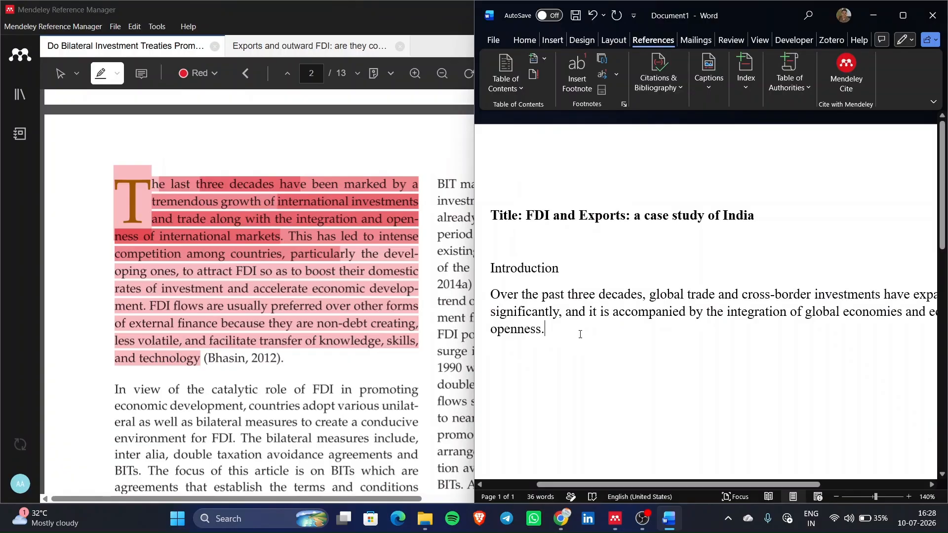
{"action": "scroll", "coordinate": [288, 303], "scroll_direction": "up", "scroll_amount": 10}
{"action": "scroll", "coordinate": [288, 302], "scroll_direction": "up", "scroll_amount": 5}
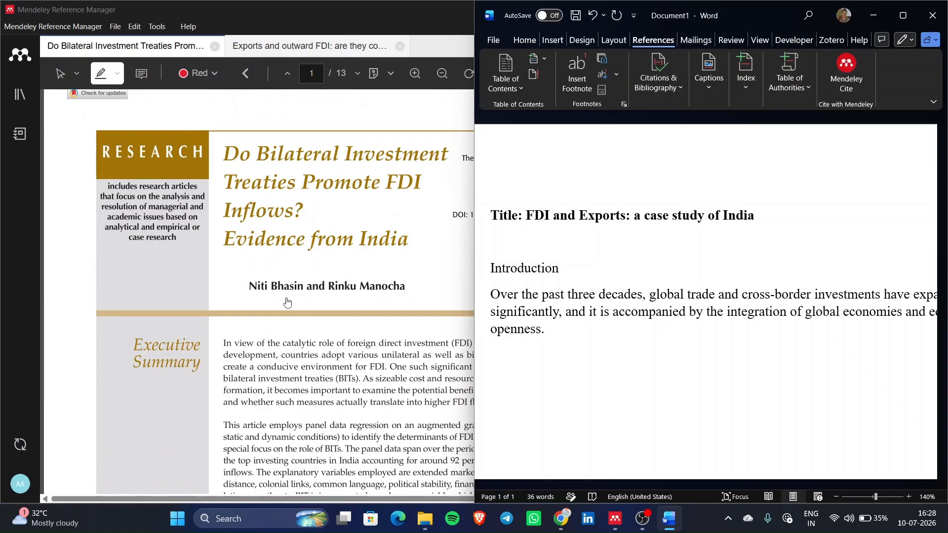
{"action": "scroll", "coordinate": [288, 302], "scroll_direction": "down", "scroll_amount": 15}
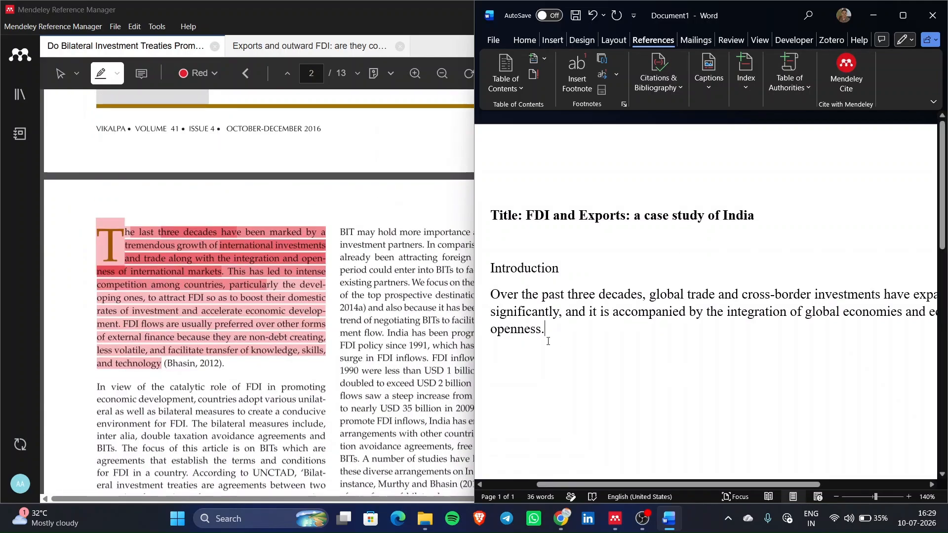
{"action": "key", "text": "BackSpace"}
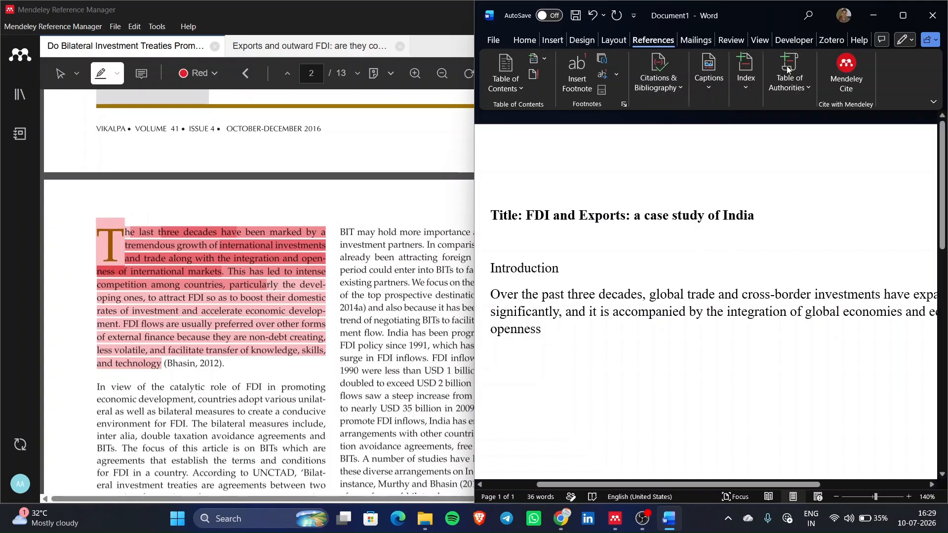
- Cite the Bhasin & Manocha 2016 bilateral investment treaties paper after 'openness', then add a full stop
{"action": "left_click", "coordinate": [843, 66]}
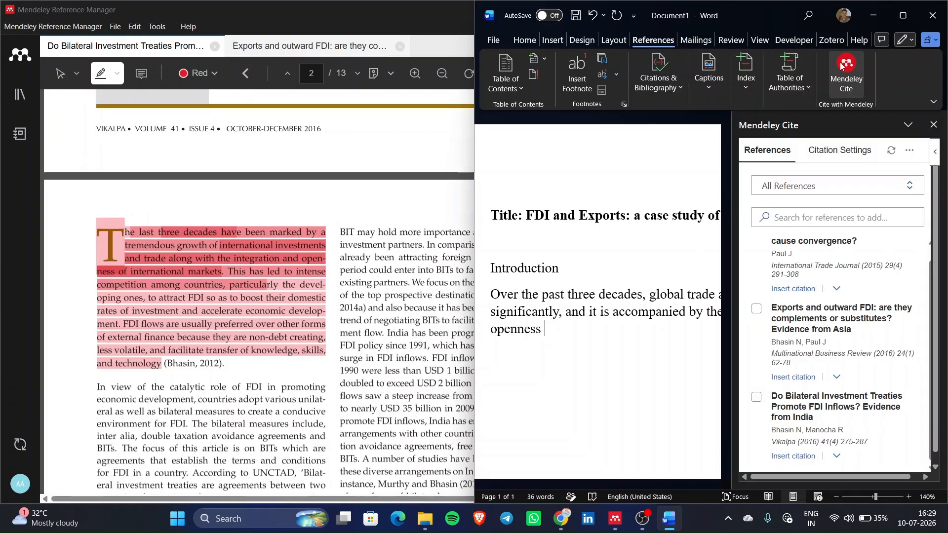
{"action": "scroll", "coordinate": [816, 277], "scroll_direction": "up", "scroll_amount": 1}
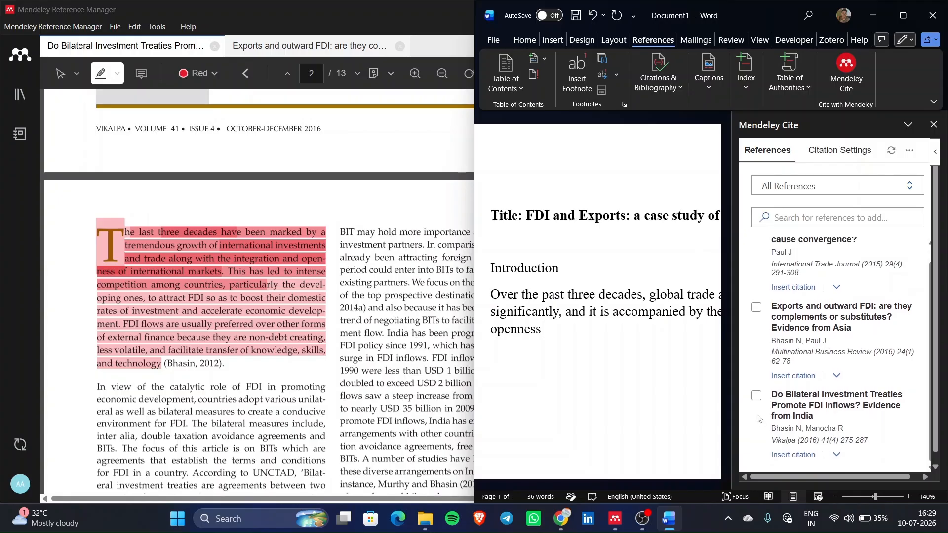
{"action": "left_click", "coordinate": [757, 396]}
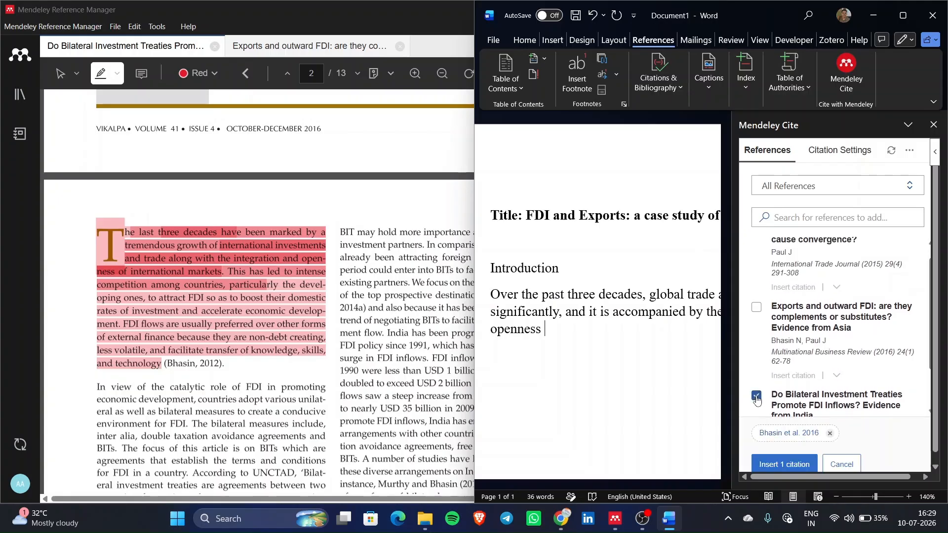
{"action": "scroll", "coordinate": [814, 391], "scroll_direction": "down", "scroll_amount": 1}
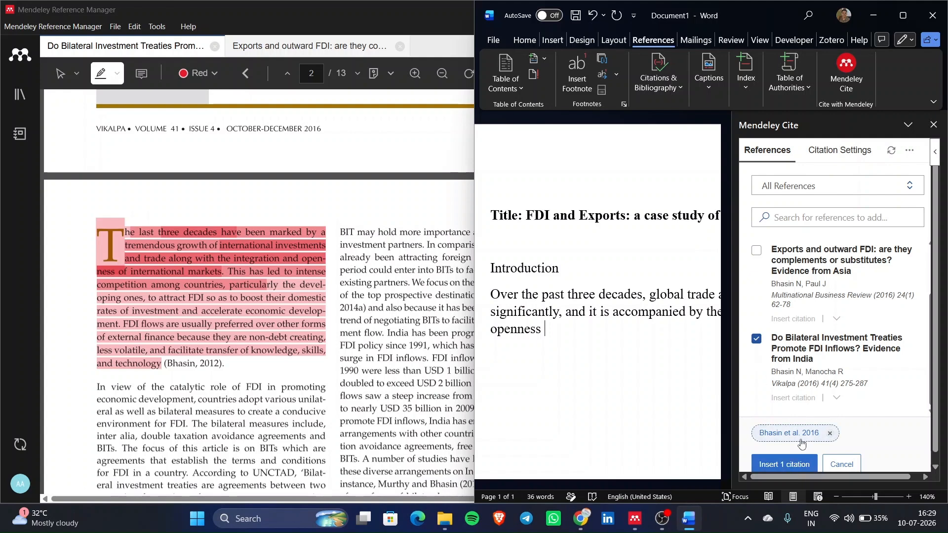
{"action": "left_click", "coordinate": [795, 465]}
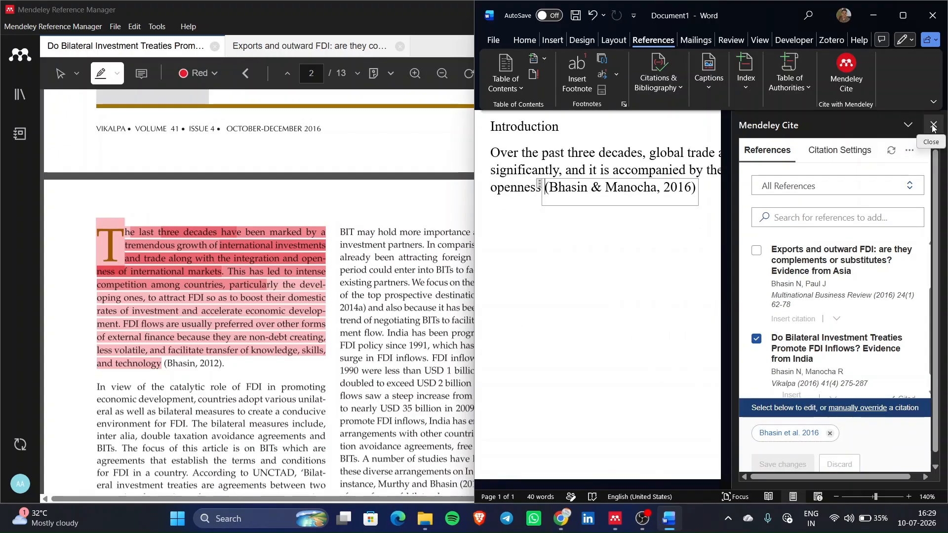
{"action": "left_click", "coordinate": [933, 127]}
{"action": "left_click", "coordinate": [729, 198]}
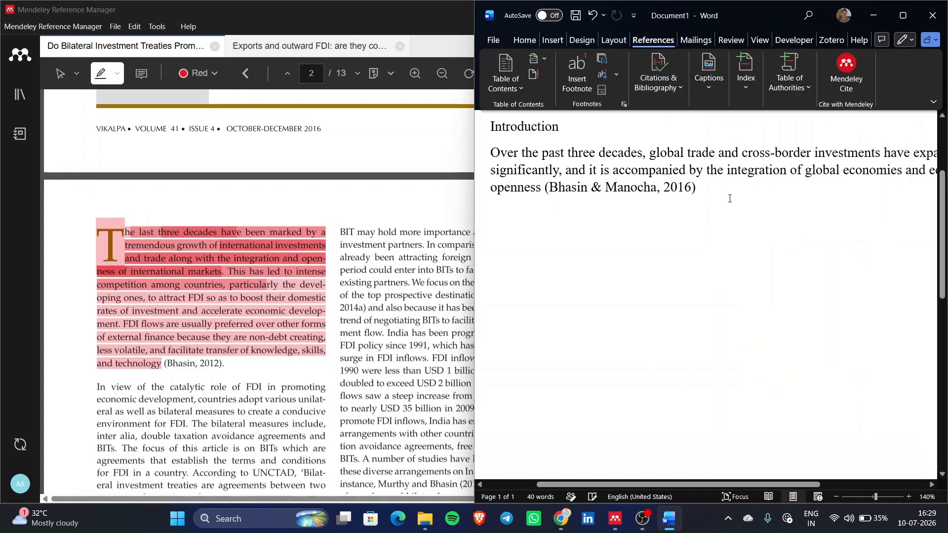
{"action": "type", "text": "."}
- Open the Exports and outward FDI paper and scroll to its highlighted long-run causality finding on page 13
{"action": "scroll", "coordinate": [310, 263], "scroll_direction": "up", "scroll_amount": 10}
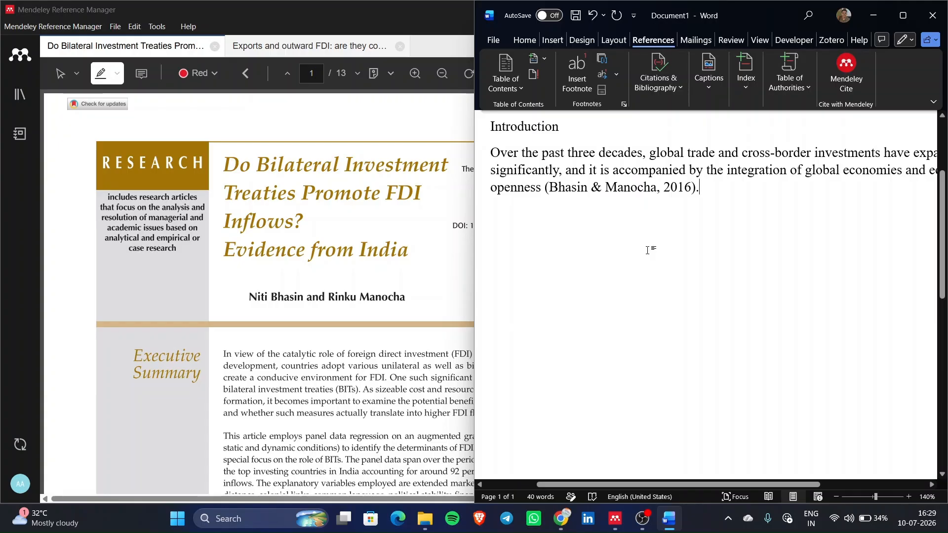
{"action": "scroll", "coordinate": [322, 267], "scroll_direction": "down", "scroll_amount": 10}
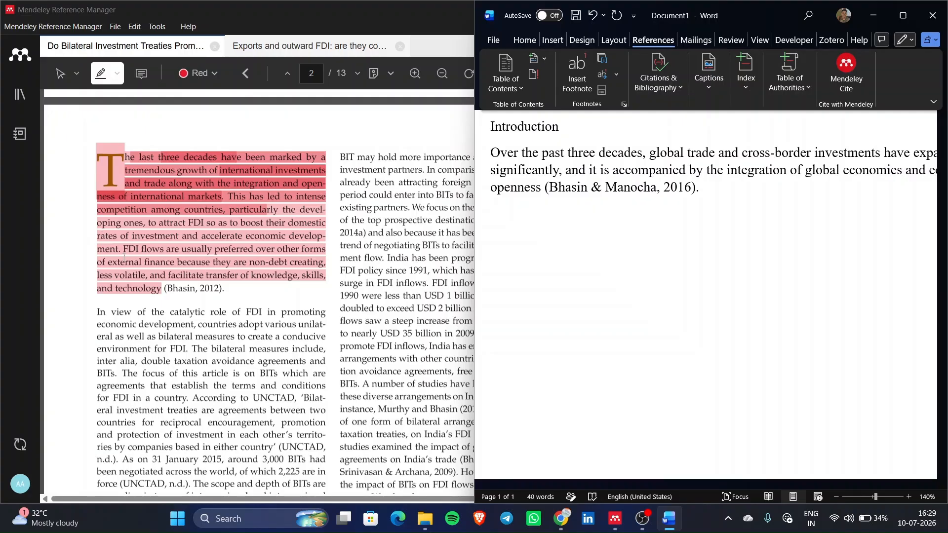
{"action": "left_click", "coordinate": [187, 308]}
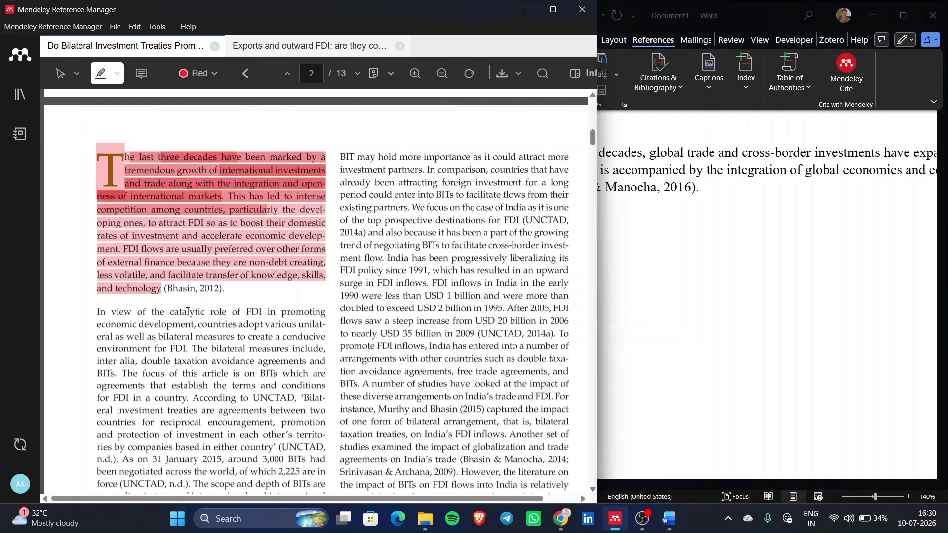
{"action": "scroll", "coordinate": [188, 312], "scroll_direction": "down", "scroll_amount": 10}
{"action": "scroll", "coordinate": [188, 311], "scroll_direction": "down", "scroll_amount": 20}
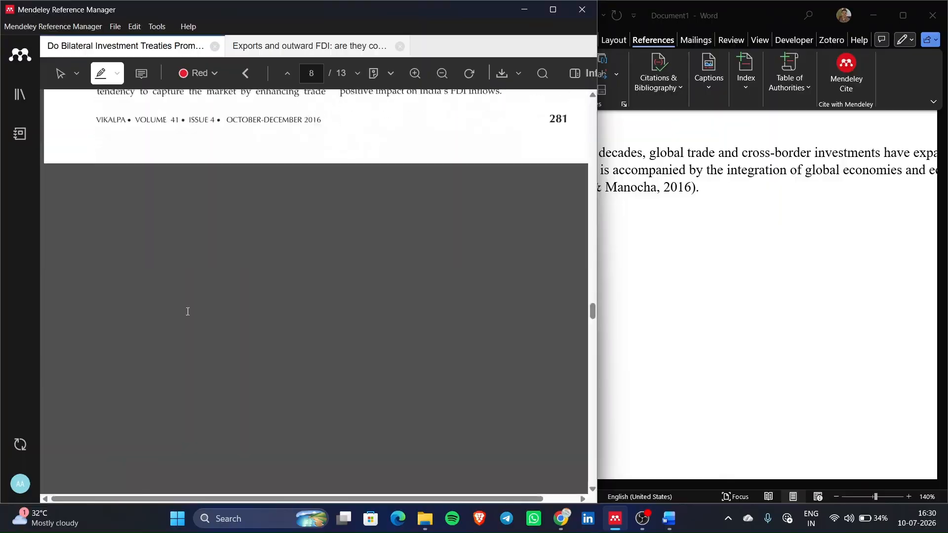
{"action": "scroll", "coordinate": [188, 311], "scroll_direction": "up", "scroll_amount": 4}
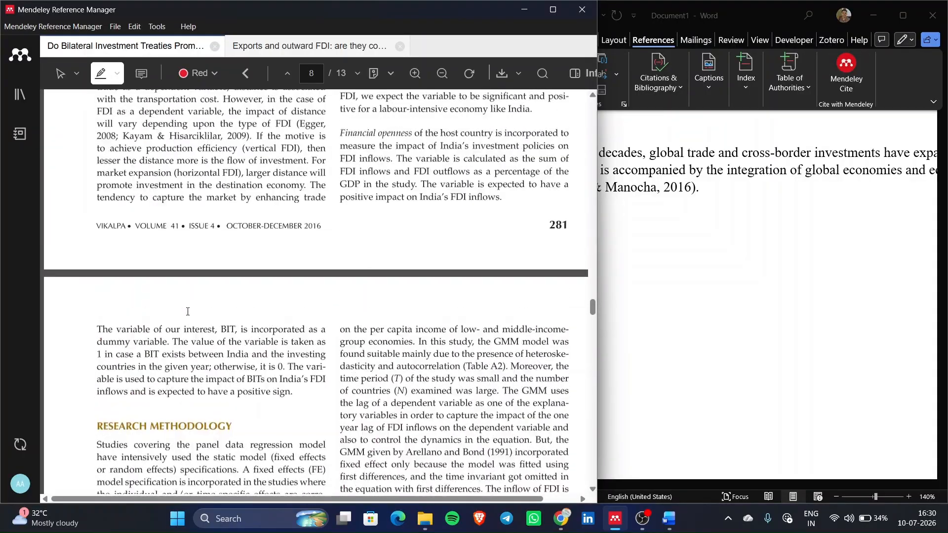
{"action": "scroll", "coordinate": [188, 311], "scroll_direction": "up", "scroll_amount": 20}
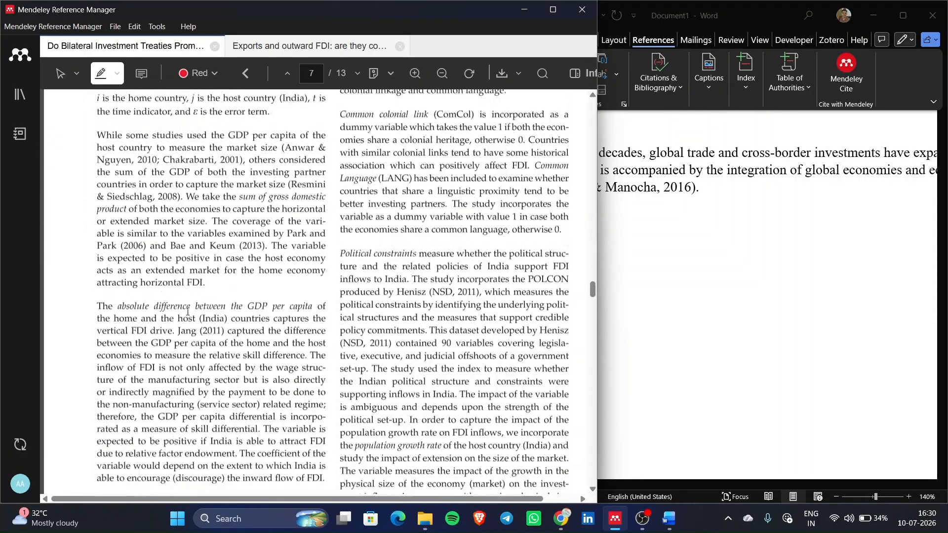
{"action": "scroll", "coordinate": [188, 311], "scroll_direction": "up", "scroll_amount": 20}
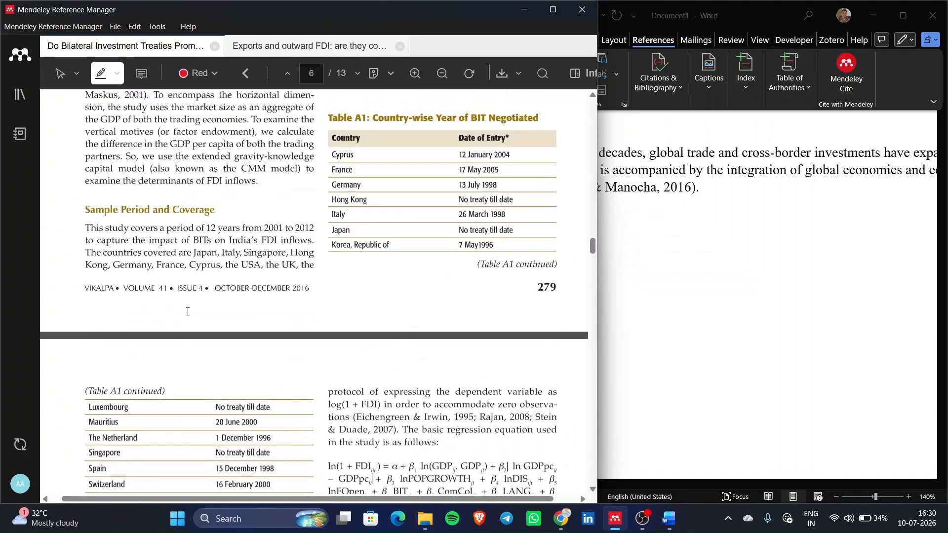
{"action": "scroll", "coordinate": [188, 311], "scroll_direction": "up", "scroll_amount": 10}
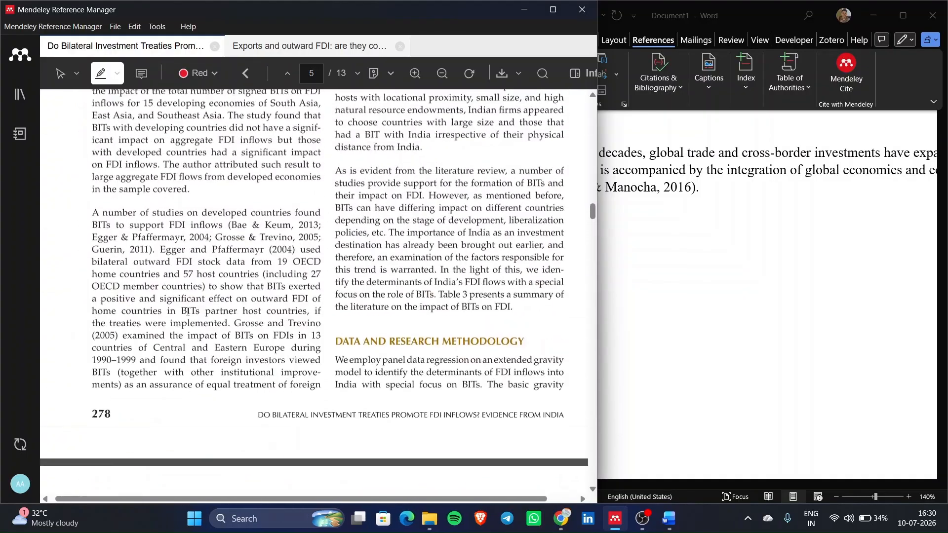
{"action": "left_click", "coordinate": [319, 46]}
{"action": "scroll", "coordinate": [325, 361], "scroll_direction": "up", "scroll_amount": 5}
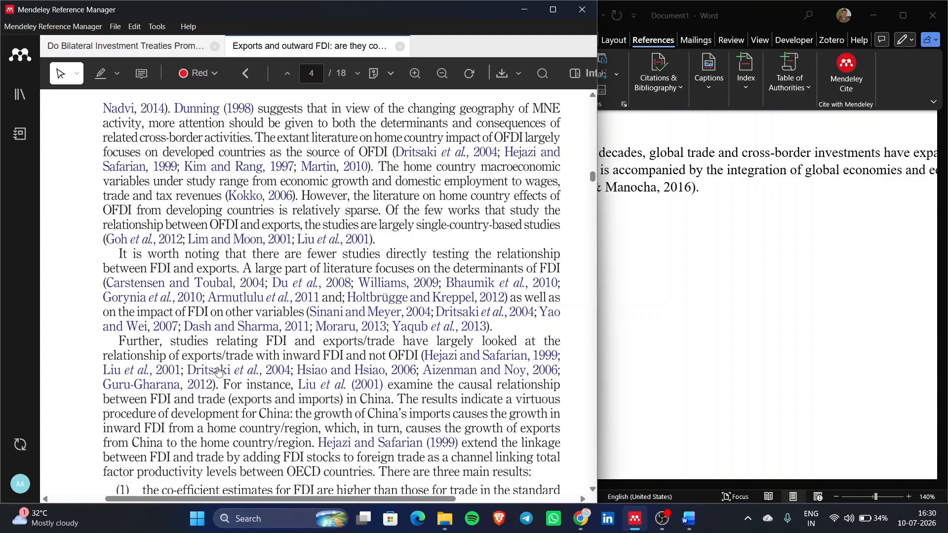
{"action": "scroll", "coordinate": [218, 368], "scroll_direction": "up", "scroll_amount": 8}
{"action": "scroll", "coordinate": [219, 367], "scroll_direction": "down", "scroll_amount": 20}
{"action": "scroll", "coordinate": [218, 368], "scroll_direction": "down", "scroll_amount": 20}
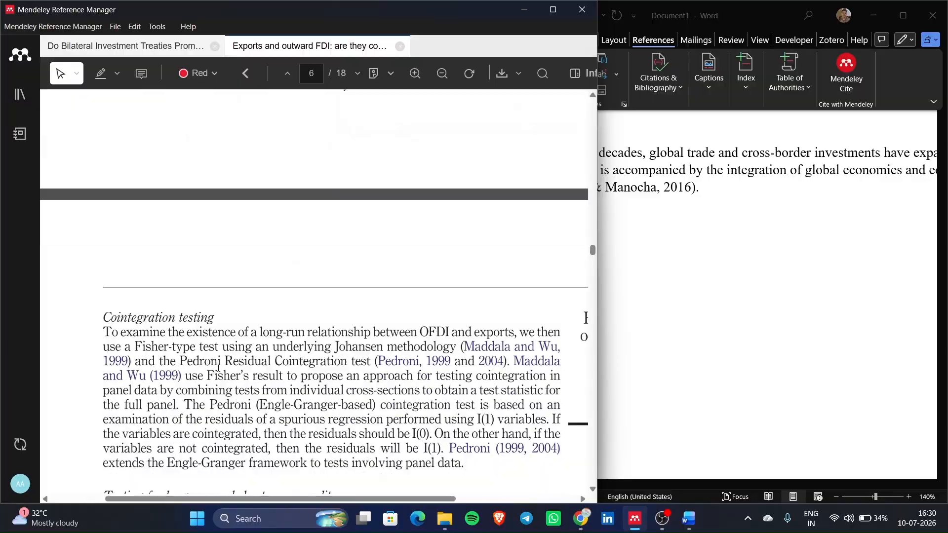
{"action": "scroll", "coordinate": [218, 367], "scroll_direction": "down", "scroll_amount": 20}
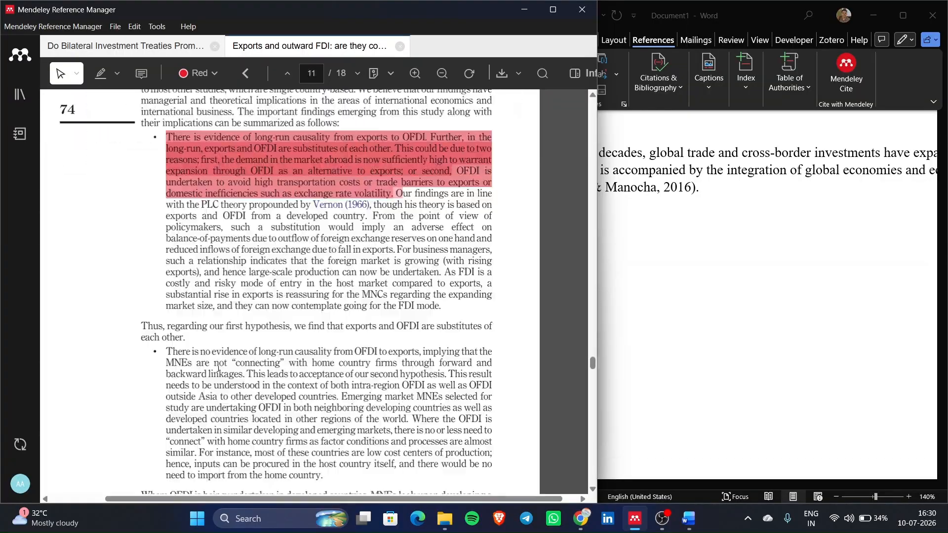
{"action": "scroll", "coordinate": [218, 368], "scroll_direction": "up", "scroll_amount": 6}
{"action": "scroll", "coordinate": [218, 368], "scroll_direction": "up", "scroll_amount": 2}
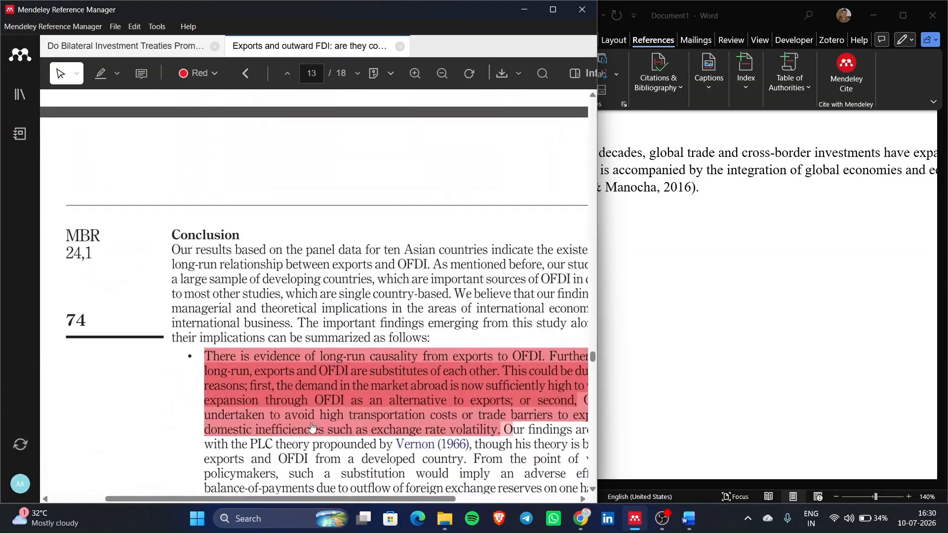
{"action": "scroll", "coordinate": [312, 428], "scroll_direction": "right", "scroll_amount": 3}
{"action": "scroll", "coordinate": [311, 405], "scroll_direction": "left", "scroll_amount": 3}
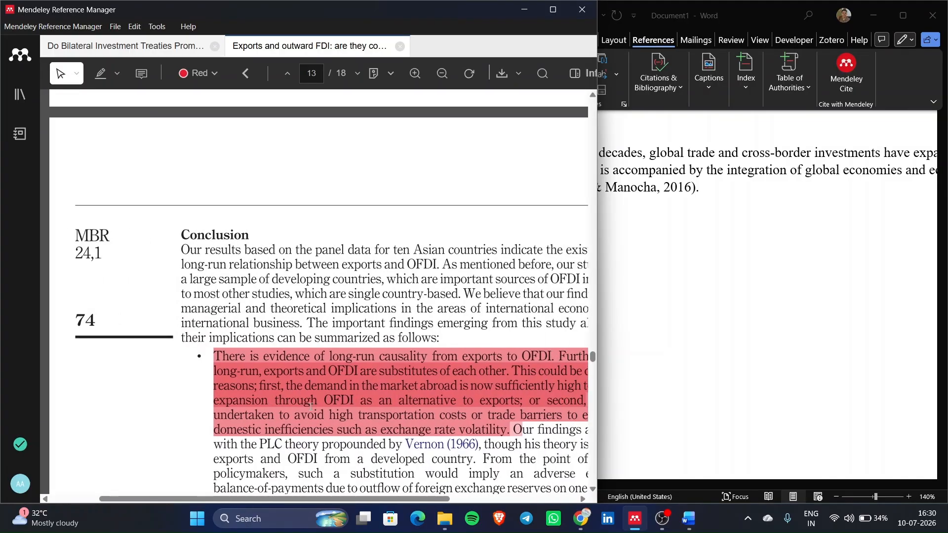
{"action": "scroll", "coordinate": [305, 376], "scroll_direction": "right", "scroll_amount": 3}
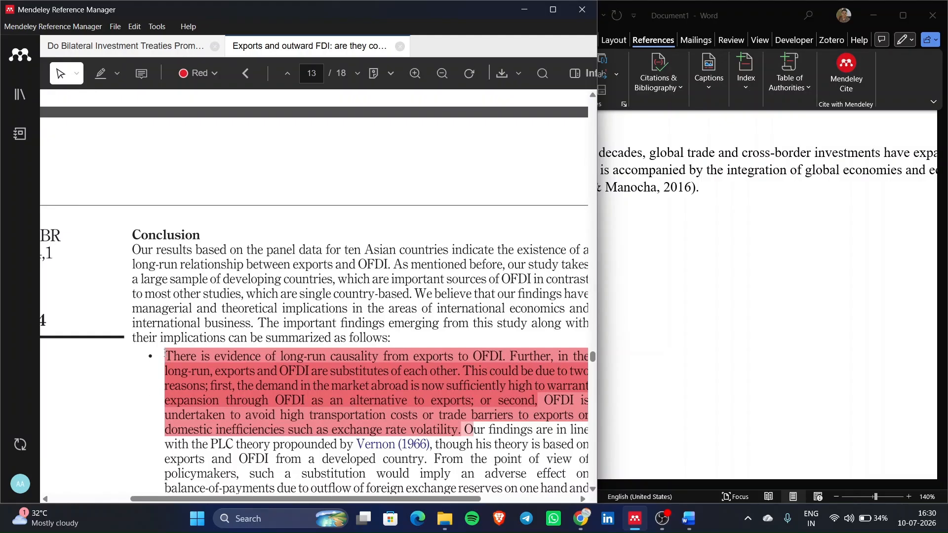
{"action": "left_click_drag", "start_coordinate": [165, 356], "coordinate": [592, 346]}
- Start a second sentence: 'In the long run, outward FDI and exports exhibit substative'
{"action": "left_click", "coordinate": [661, 314]}
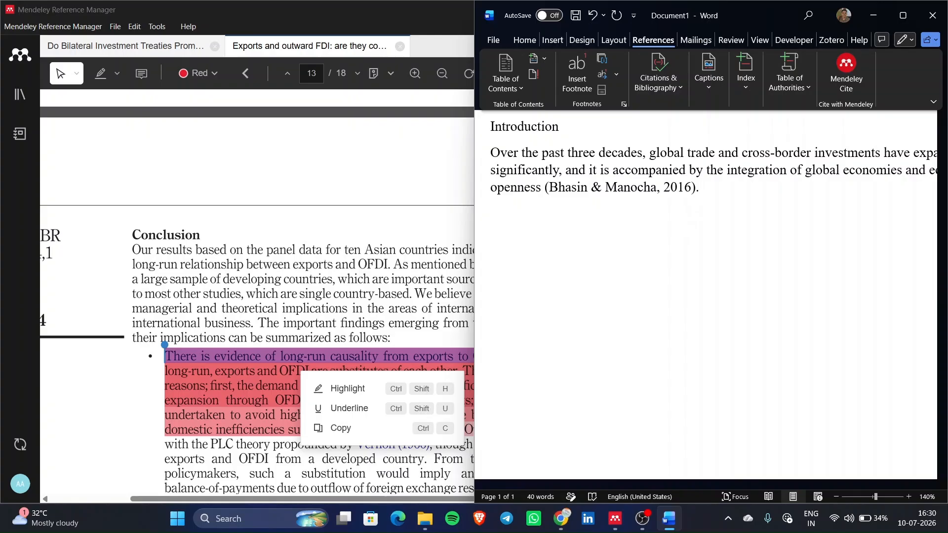
{"action": "type", "text": "In the long run"}
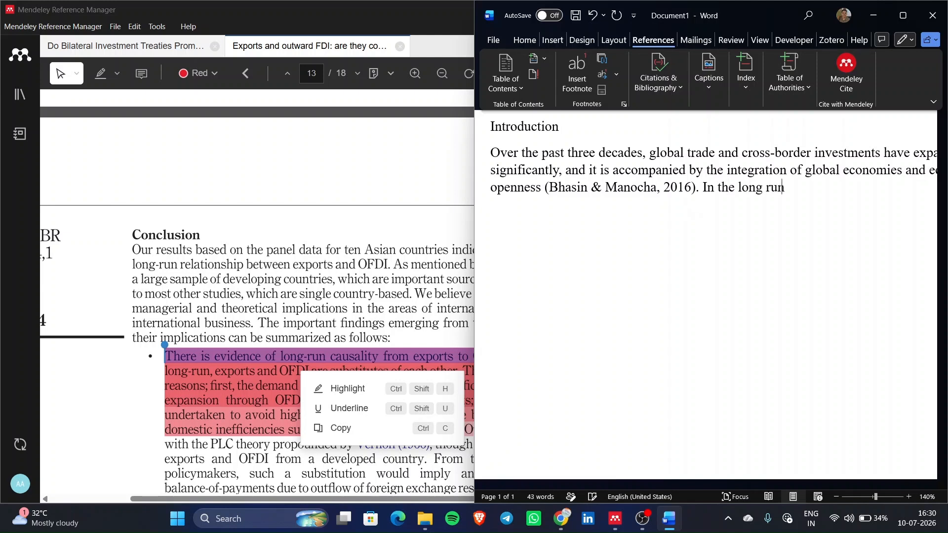
{"action": "type", "text": ", outward FDI"}
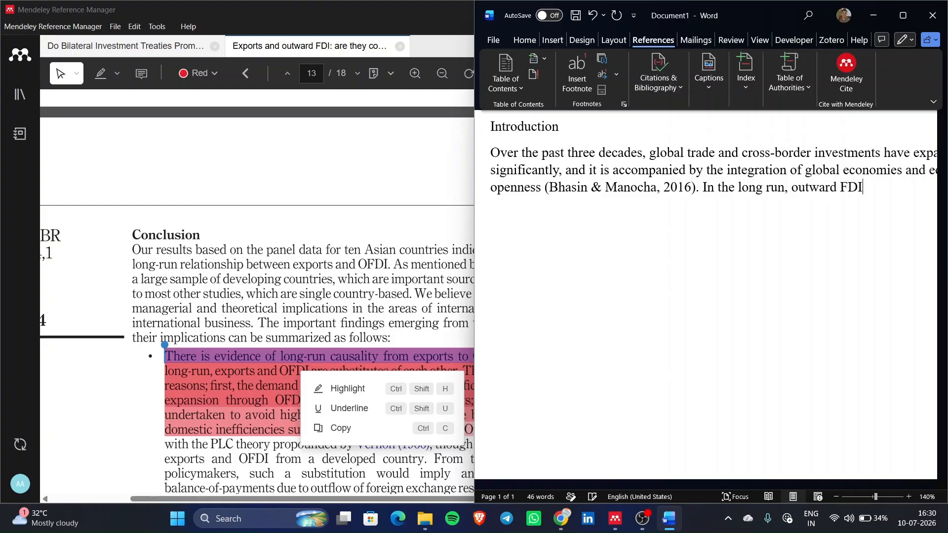
{"action": "key", "text": "BackSpace"}
{"action": "key", "text": "BackSpace"}
{"action": "key", "text": "BackSpace"}
{"action": "scroll", "coordinate": [358, 347], "scroll_direction": "right", "scroll_amount": 4}
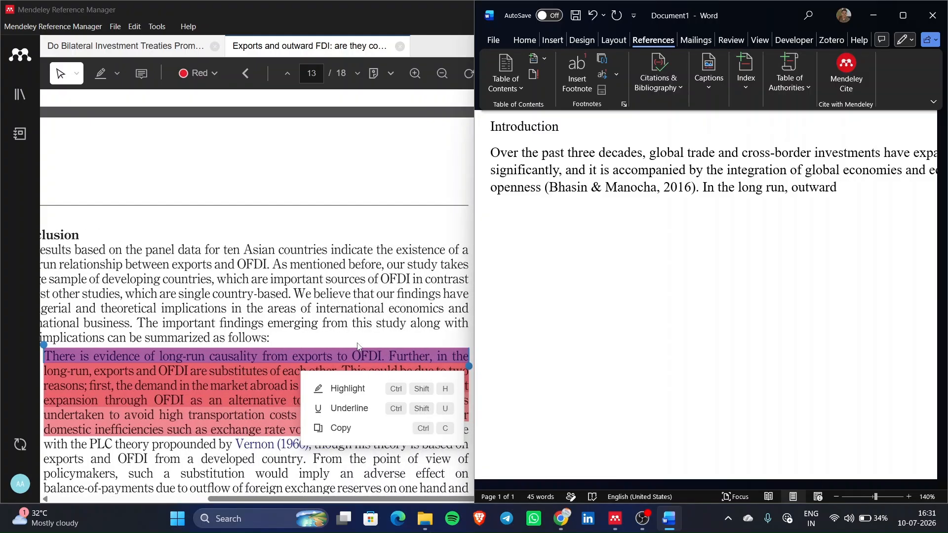
{"action": "type", "text": "FDI and exports "}
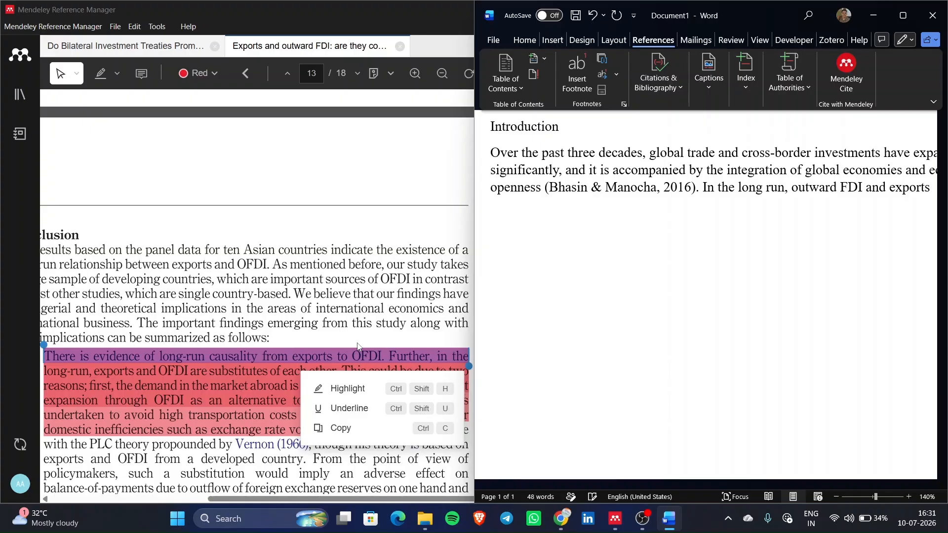
{"action": "type", "text": "ex"}
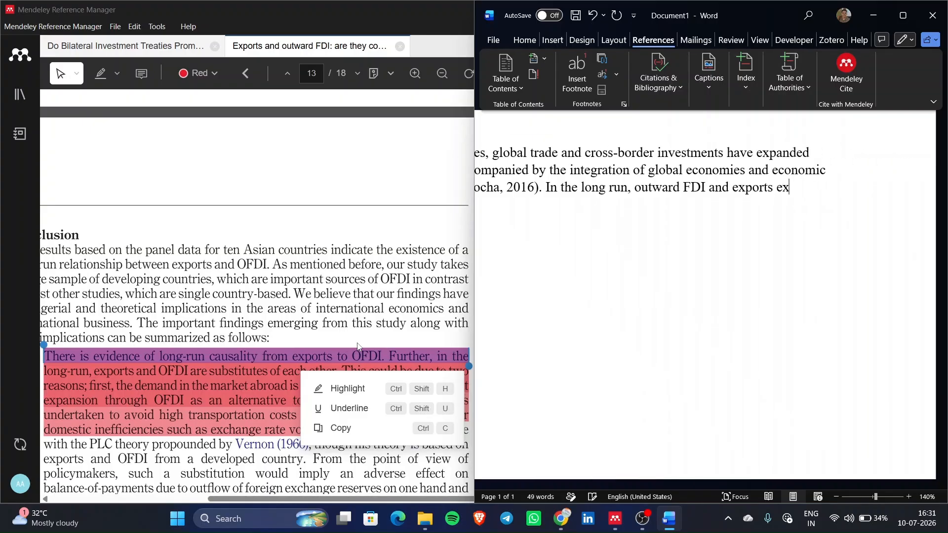
{"action": "type", "text": "hi"}
{"action": "type", "text": "bit"}
{"action": "type", "text": " substat"}
{"action": "type", "text": "ive re;l"}
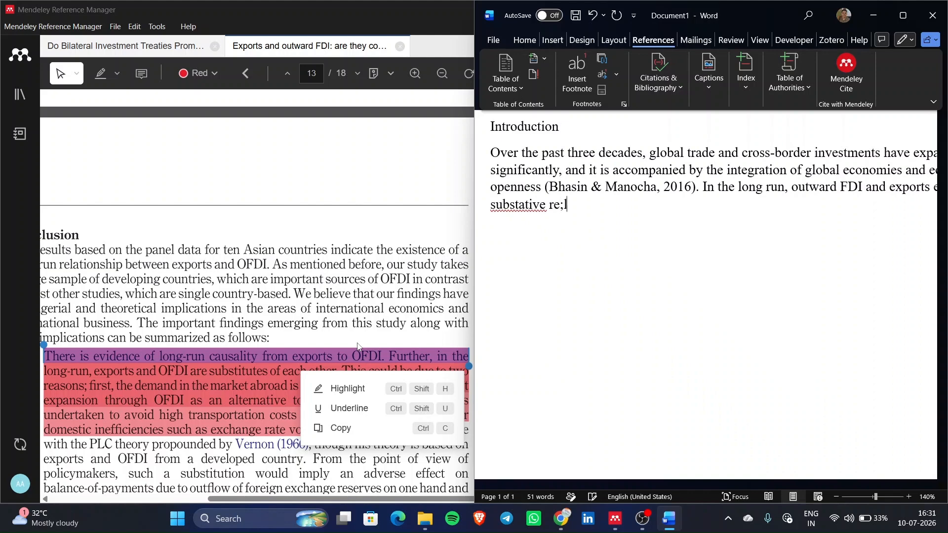
{"action": "key", "text": "BackSpace"}
{"action": "key", "text": "BackSpace"}
{"action": "key", "text": "BackSpace"}
{"action": "key", "text": "BackSpace"}
{"action": "key", "text": "BackSpace"}
{"action": "key", "text": "BackSpace"}
{"action": "key", "text": "BackSpace"}
{"action": "type", "text": "ve"}
- Correct 'substative' to 'substantive' and end the sentence at 'relationship' with no full stop
{"action": "right_click", "coordinate": [508, 210]}
{"action": "left_click", "coordinate": [512, 224]}
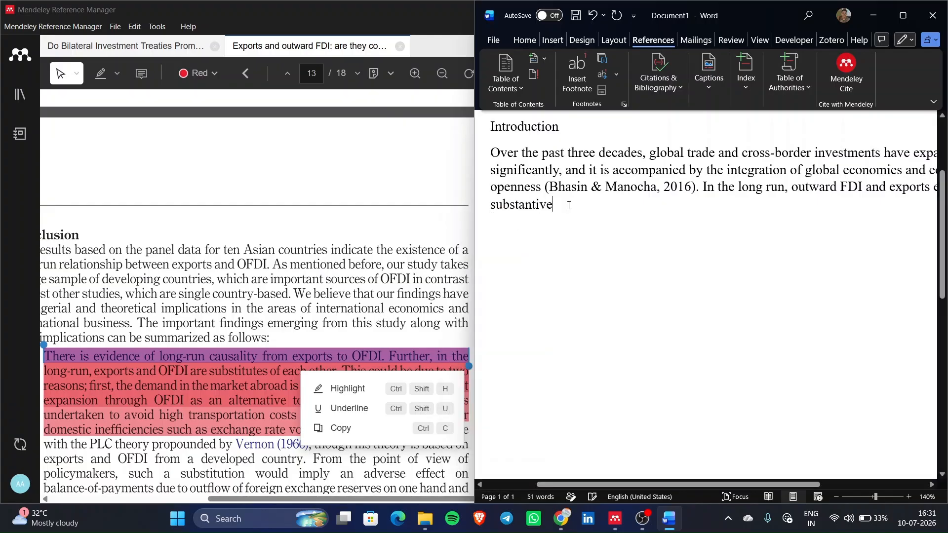
{"action": "type", "text": "re"}
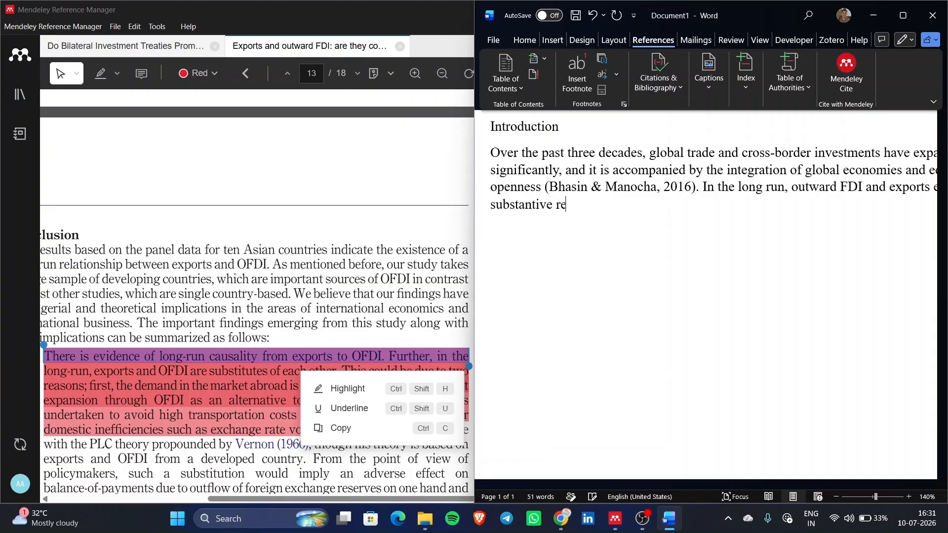
{"action": "type", "text": "lationship"}
{"action": "type", "text": ", indic"}
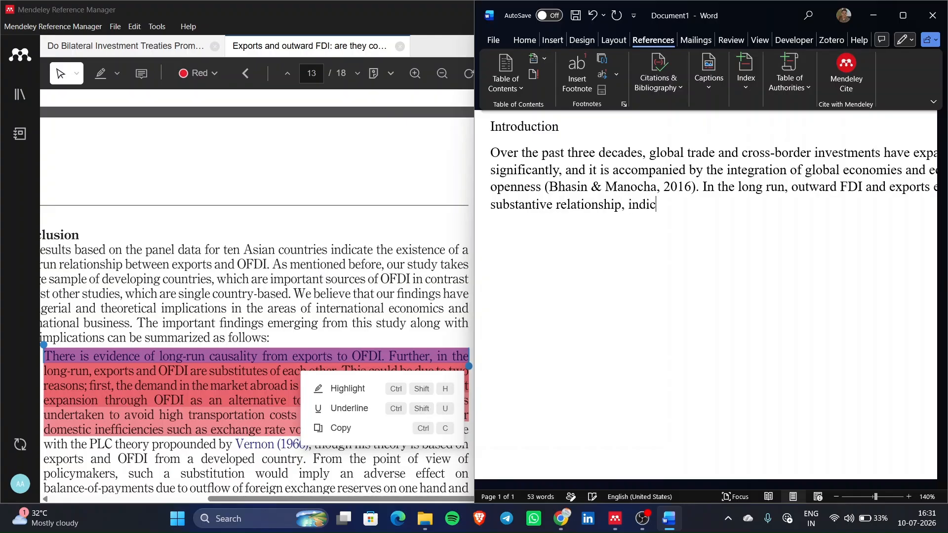
{"action": "type", "text": "atibg"}
{"action": "key", "text": "BackSpace"}
{"action": "key", "text": "BackSpace"}
{"action": "key", "text": "BackSpace"}
{"action": "key", "text": "BackSpace"}
{"action": "key", "text": "BackSpace"}
{"action": "key", "text": "BackSpace"}
{"action": "key", "text": "BackSpace"}
{"action": "key", "text": "BackSpace"}
{"action": "key", "text": "BackSpace"}
{"action": "key", "text": "BackSpace"}
{"action": "key", "text": "BackSpace"}
{"action": "key", "text": "BackSpace"}
{"action": "key", "text": "BackSpace"}
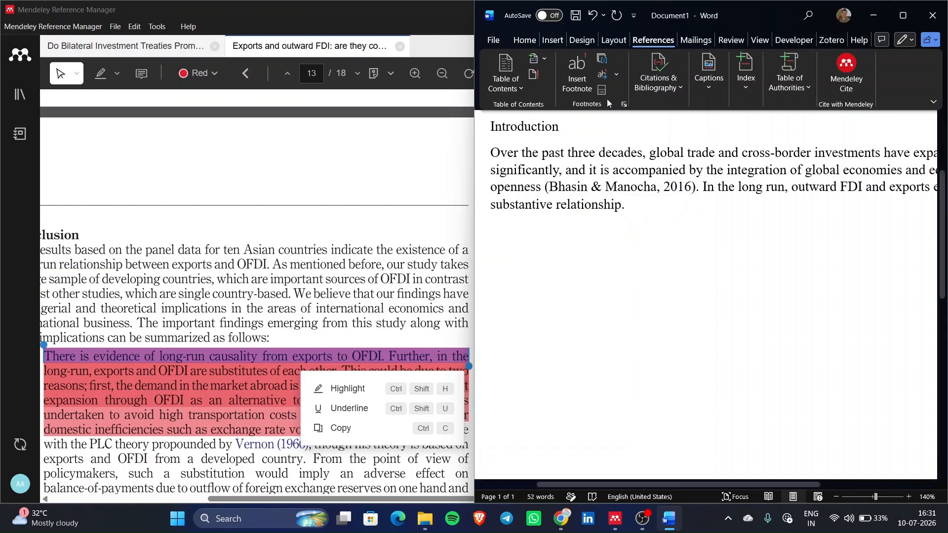
{"action": "scroll", "coordinate": [376, 331], "scroll_direction": "right", "scroll_amount": 1}
{"action": "scroll", "coordinate": [376, 331], "scroll_direction": "down", "scroll_amount": 3}
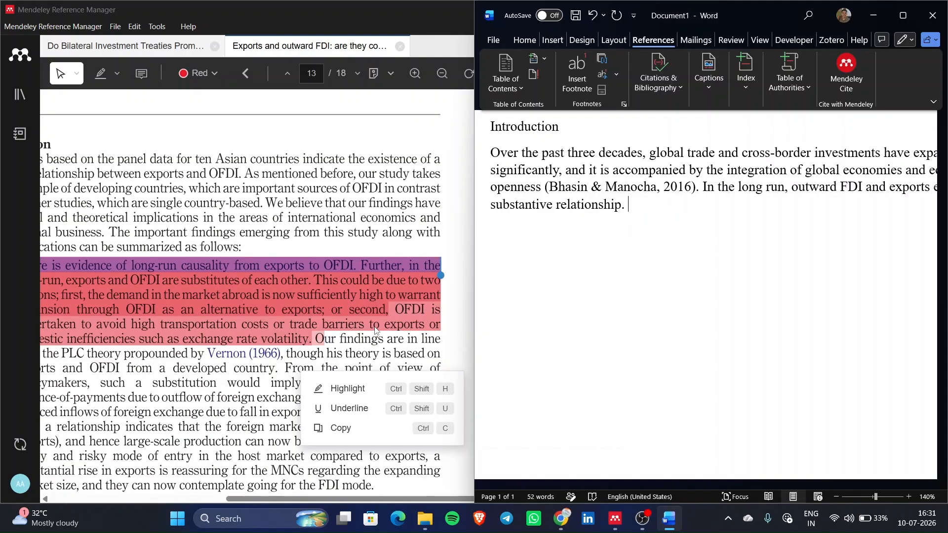
{"action": "key", "text": "BackSpace"}
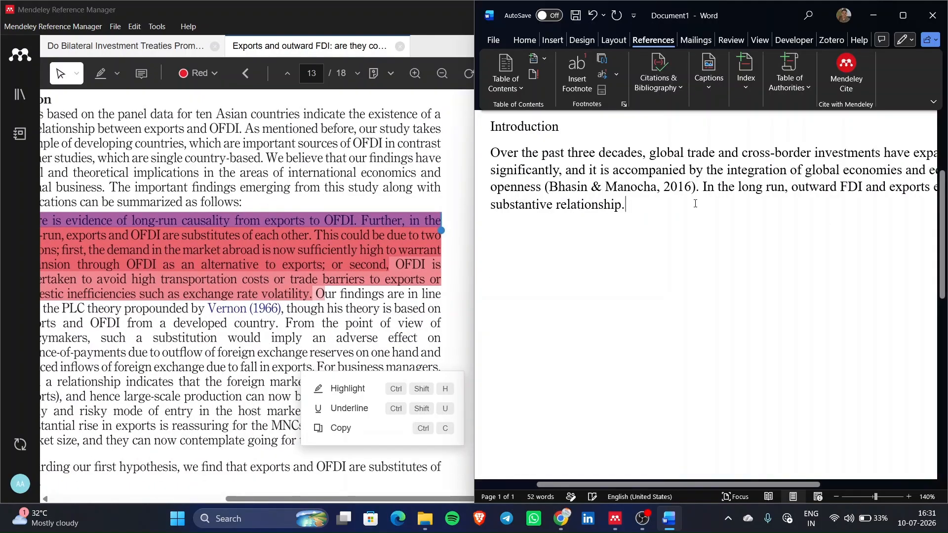
{"action": "key", "text": "Num_Lock"}
{"action": "scroll", "coordinate": [293, 273], "scroll_direction": "up", "scroll_amount": 8}
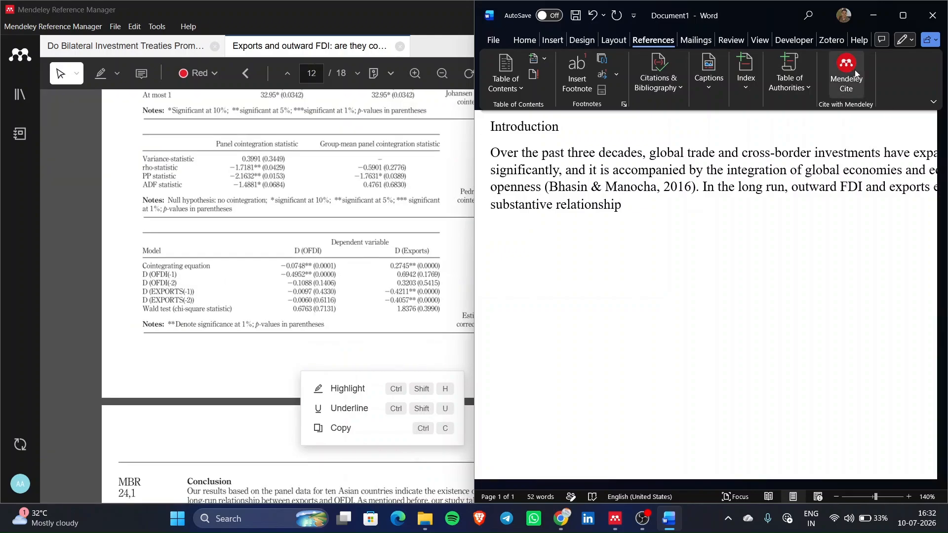
- Cite the Exports and outward FDI paper (Bhasin & Paul, 2016) after 'relationship' and add a full stop
{"action": "left_click", "coordinate": [855, 74]}
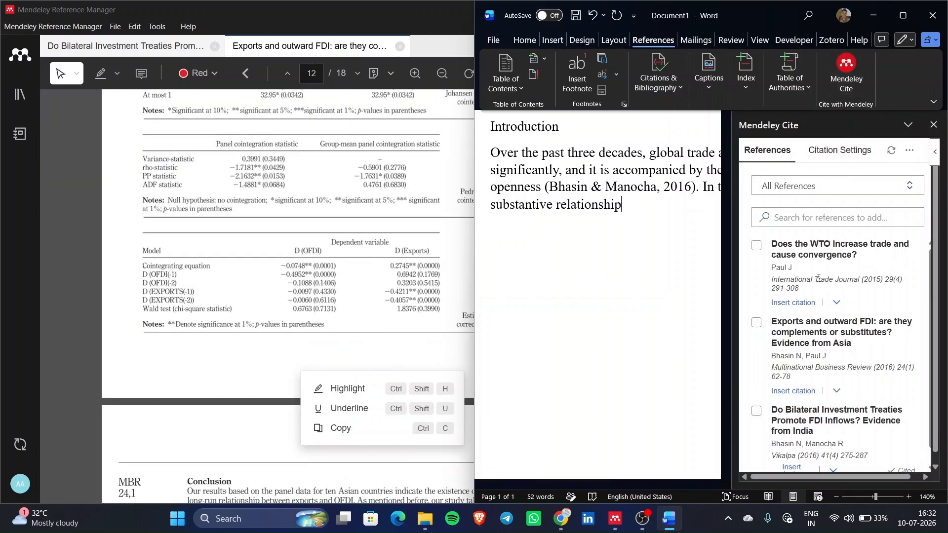
{"action": "left_click", "coordinate": [757, 323]}
{"action": "scroll", "coordinate": [790, 395], "scroll_direction": "down", "scroll_amount": 1}
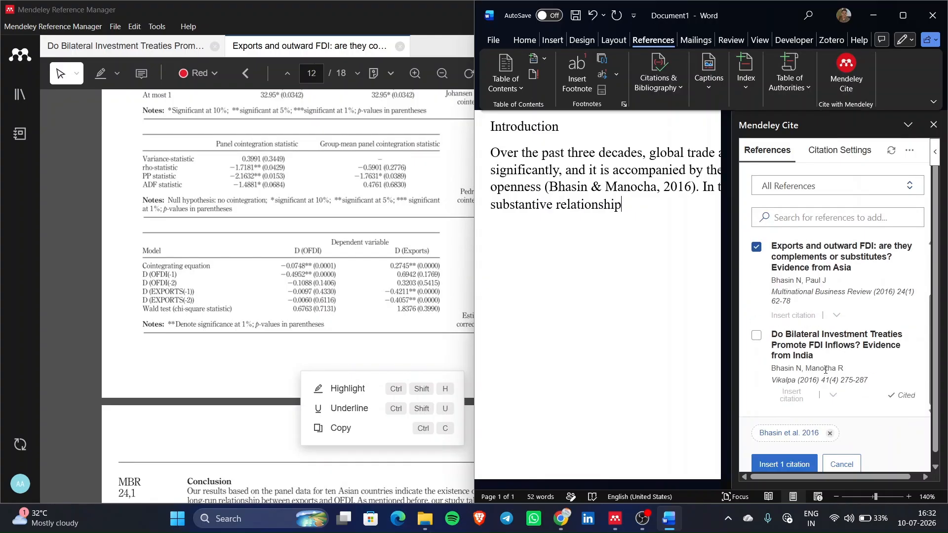
{"action": "left_click", "coordinate": [799, 465]}
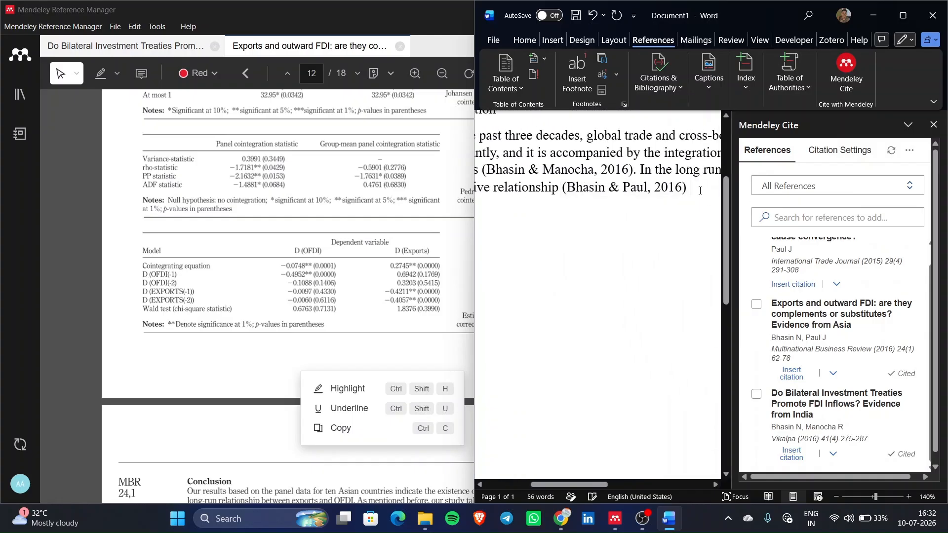
{"action": "key", "text": "BackSpace"}
{"action": "type", "text": "."}
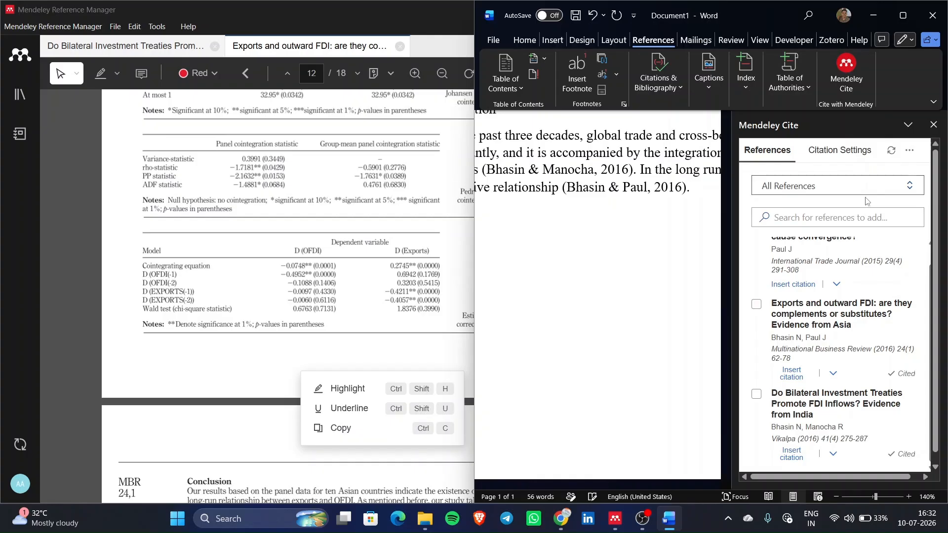
{"action": "scroll", "coordinate": [838, 362], "scroll_direction": "up", "scroll_amount": 1}
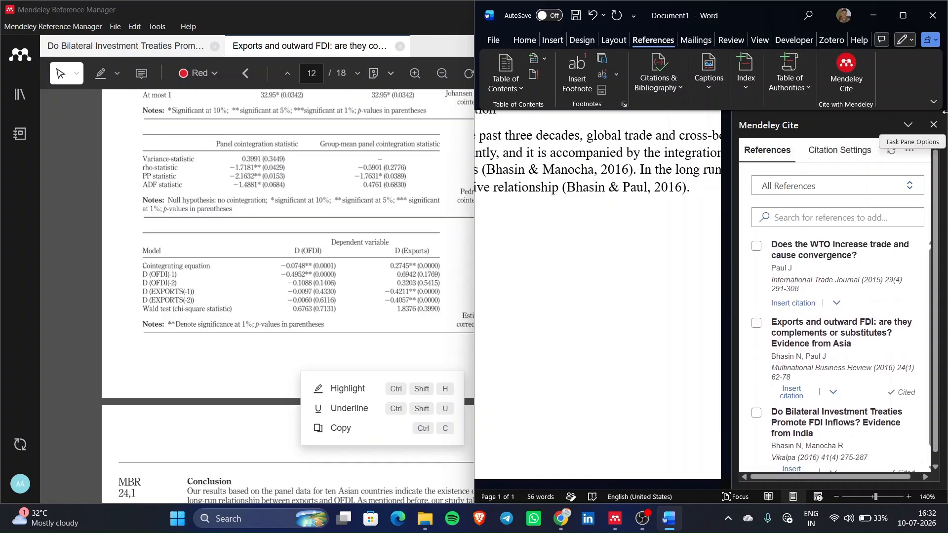
{"action": "left_click", "coordinate": [934, 125]}
{"action": "scroll", "coordinate": [692, 298], "scroll_direction": "down", "scroll_amount": 2}
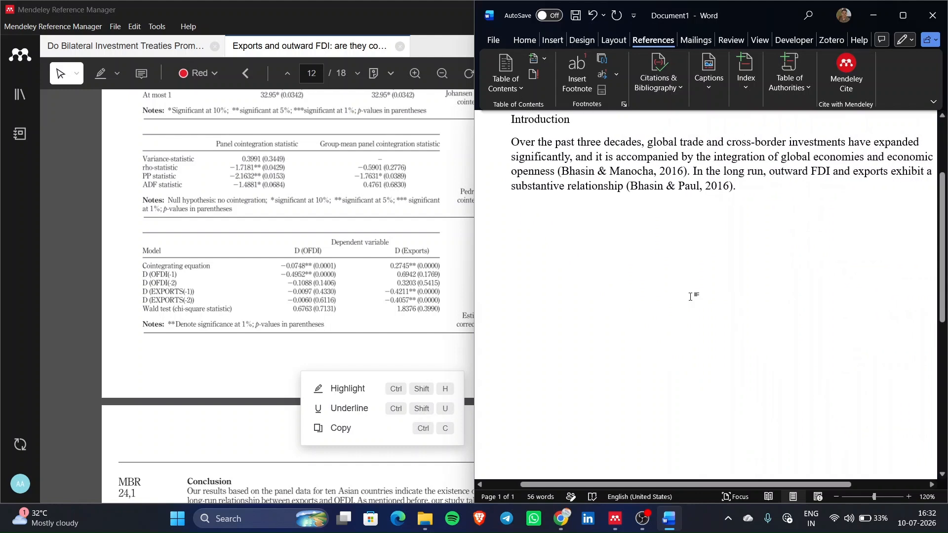
- Add the third sentence 'The evolution of WTO has been very instrumental in promoting FDI'
{"action": "scroll", "coordinate": [691, 296], "scroll_direction": "up", "scroll_amount": 2}
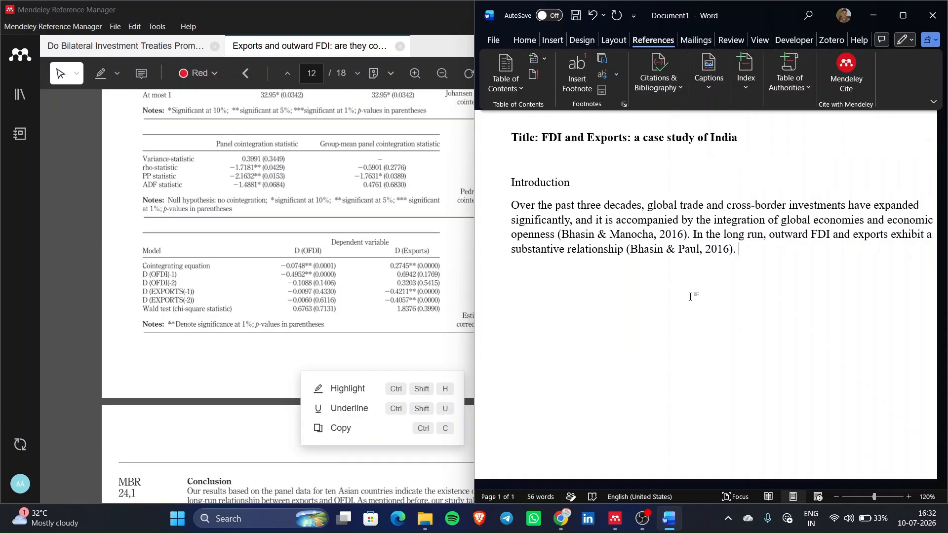
{"action": "type", "text": "The evolution of"}
{"action": "type", "text": "WTO"}
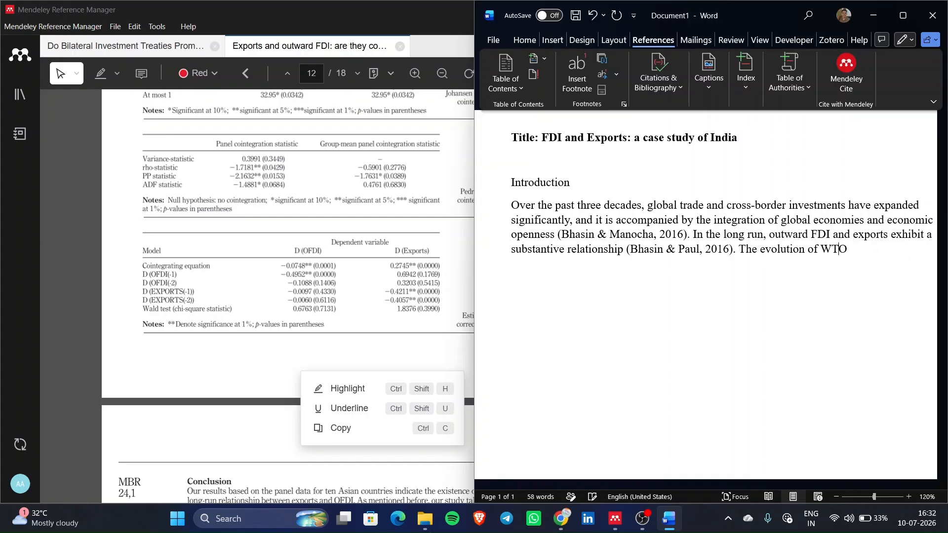
{"action": "type", "text": " has"}
{"action": "type", "text": " been"}
{"action": "type", "text": " ver"}
{"action": "type", "text": "y instrument"}
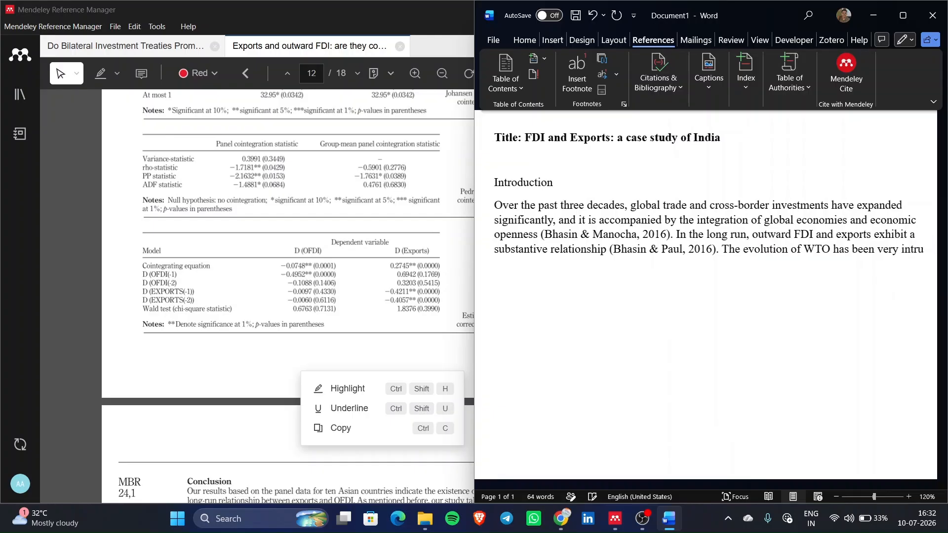
{"action": "type", "text": "al "}
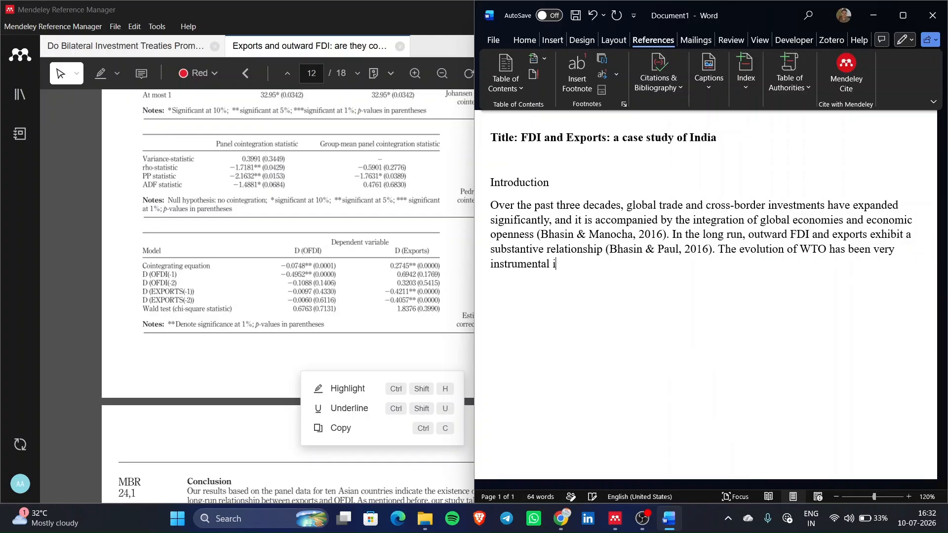
{"action": "type", "text": "in promoting FDI"}
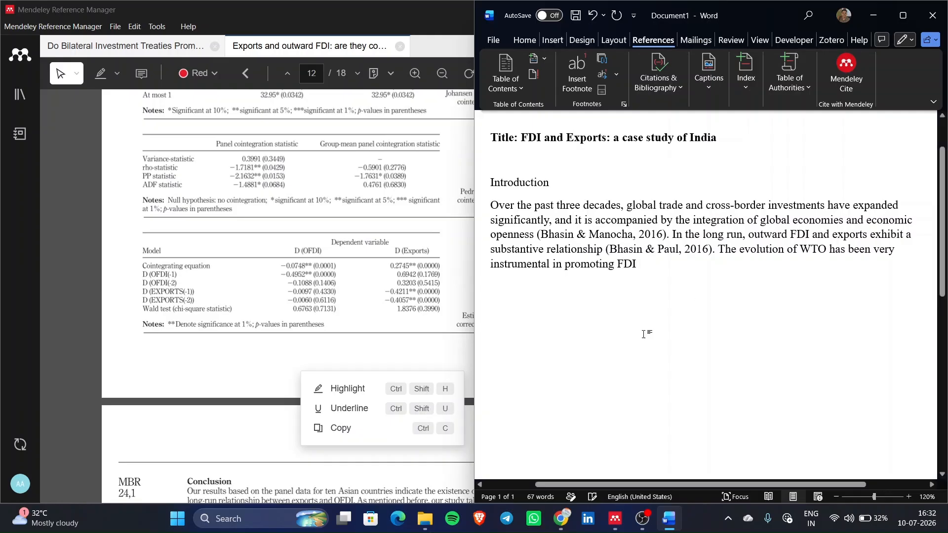
{"action": "left_click_drag", "start_coordinate": [729, 254], "coordinate": [642, 277]}
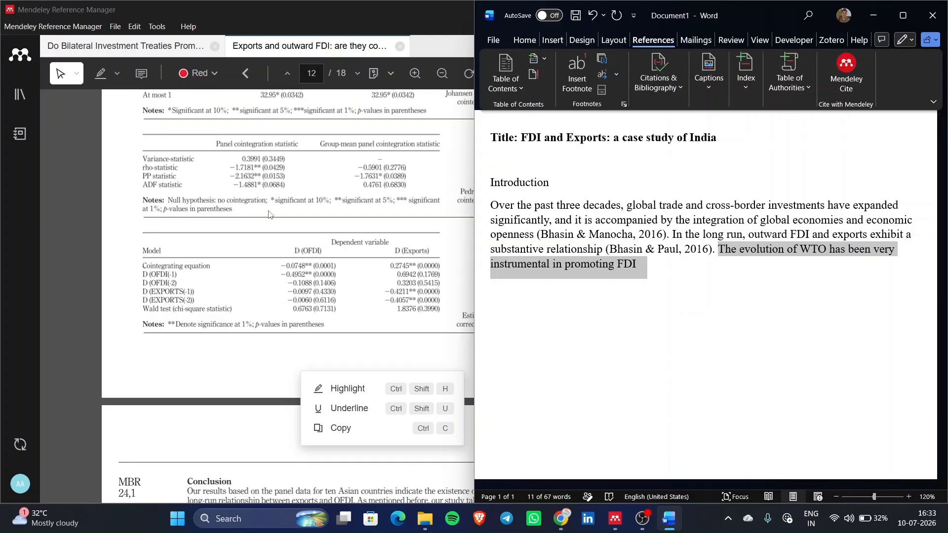
{"action": "scroll", "coordinate": [269, 215], "scroll_direction": "up", "scroll_amount": 7}
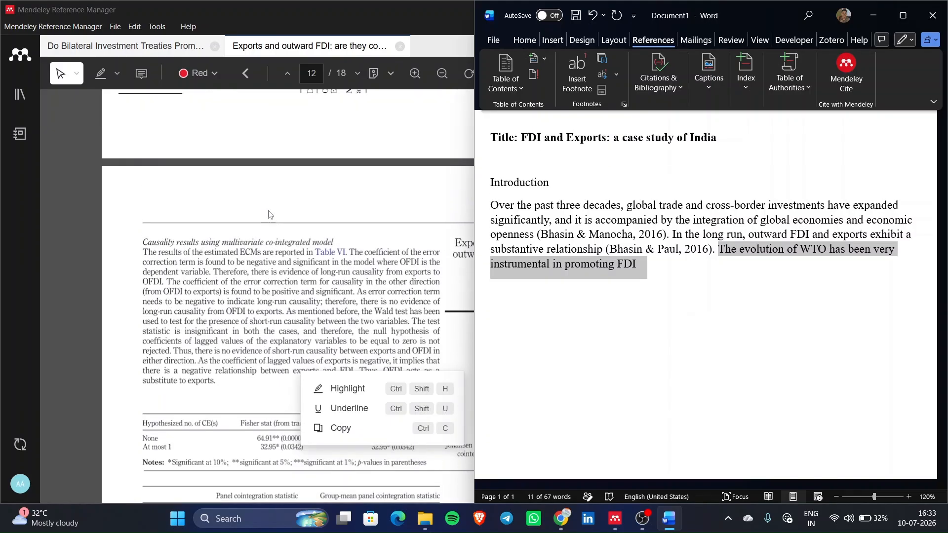
{"action": "scroll", "coordinate": [270, 215], "scroll_direction": "up", "scroll_amount": 5}
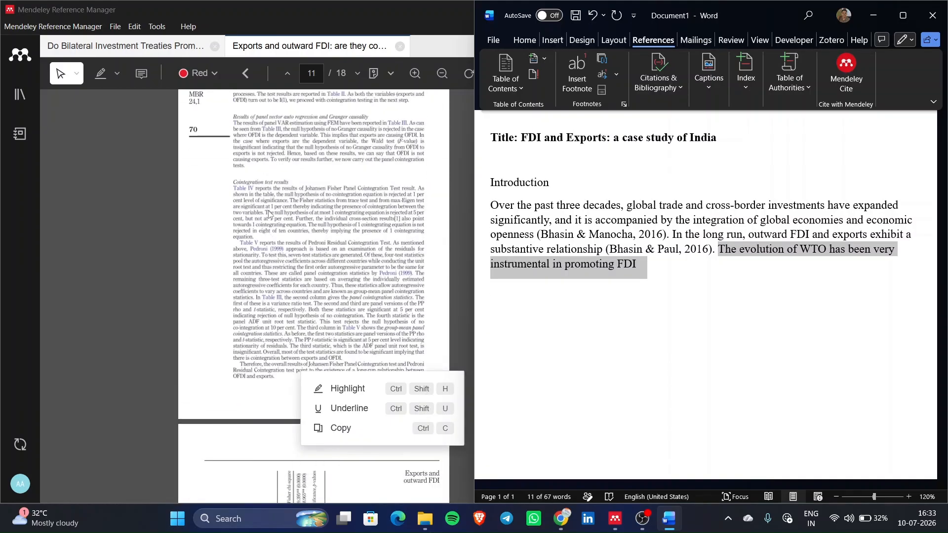
{"action": "scroll", "coordinate": [270, 214], "scroll_direction": "up", "scroll_amount": 20}
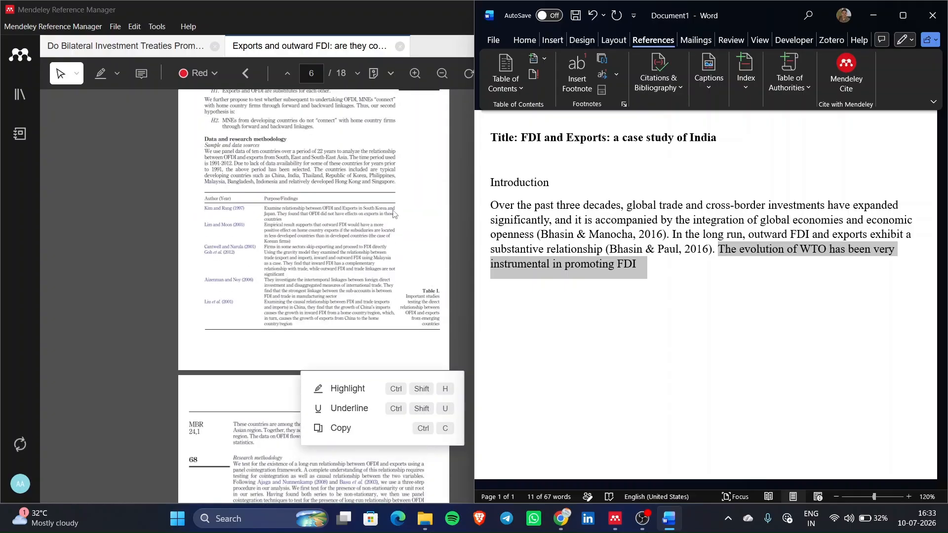
{"action": "left_click", "coordinate": [662, 269]}
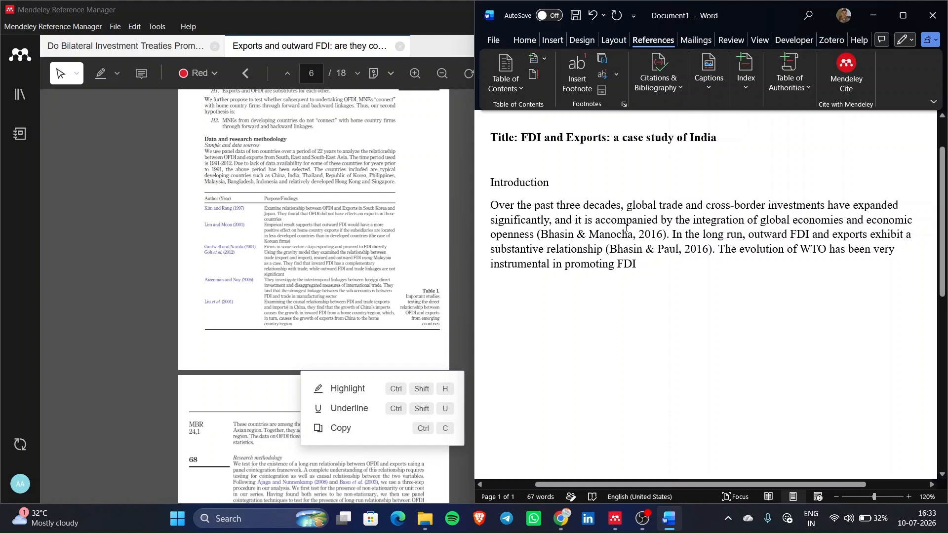
{"action": "left_click", "coordinate": [852, 70]}
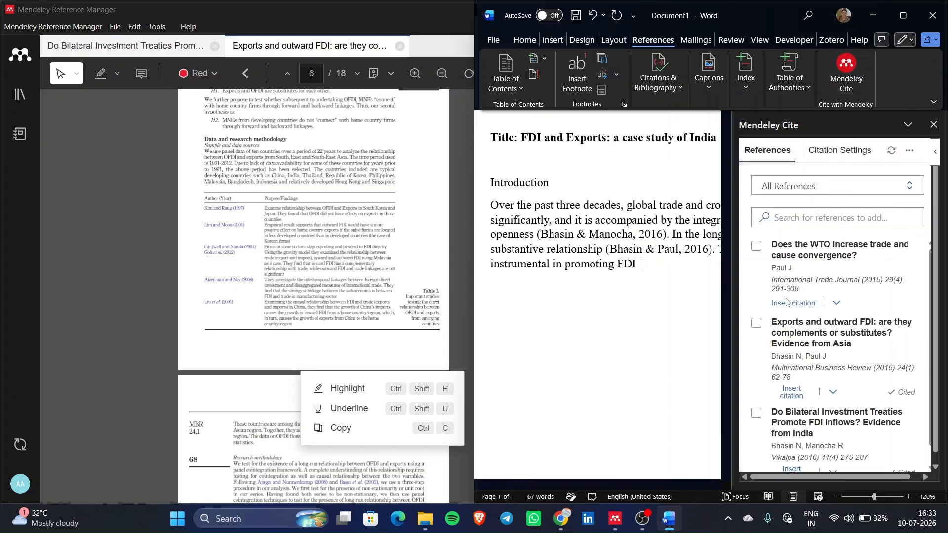
- Cite both the WTO trade and convergence paper and Exports and outward FDI after the WTO sentence
{"action": "left_click_drag", "start_coordinate": [787, 302], "coordinate": [740, 243]}
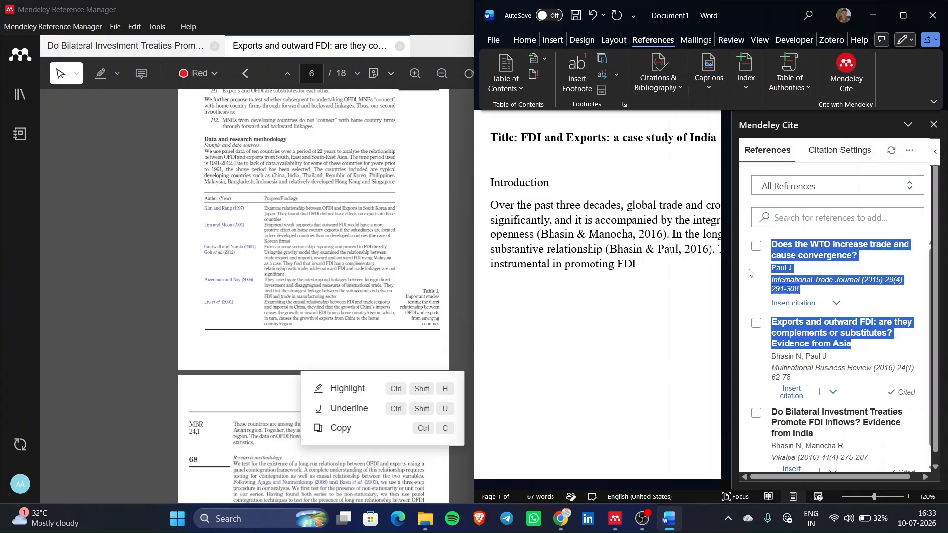
{"action": "left_click", "coordinate": [757, 249]}
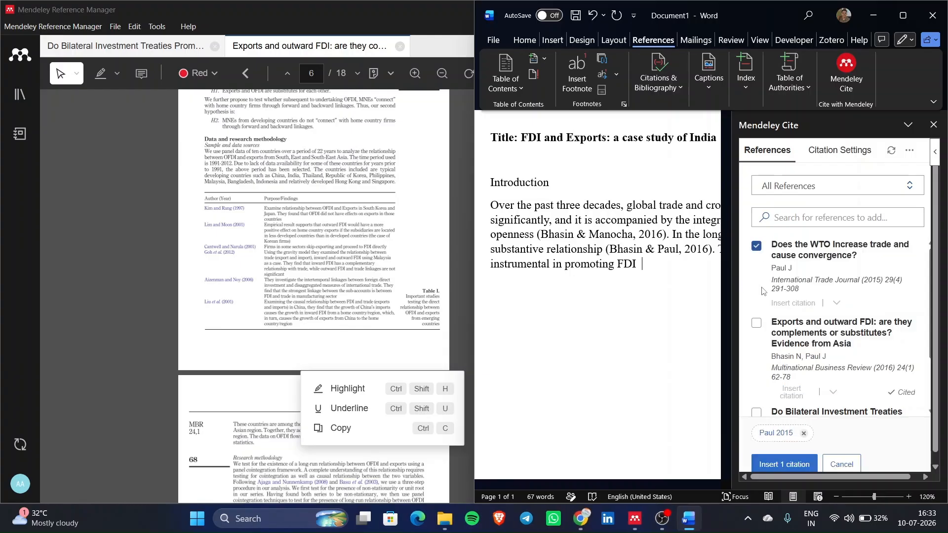
{"action": "left_click", "coordinate": [757, 324]}
{"action": "scroll", "coordinate": [780, 375], "scroll_direction": "down", "scroll_amount": 1}
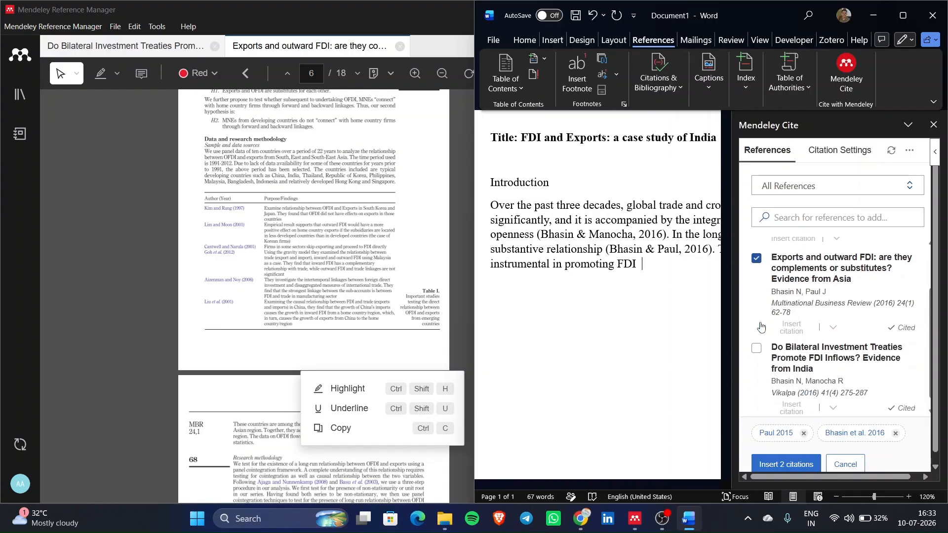
{"action": "left_click", "coordinate": [794, 469]}
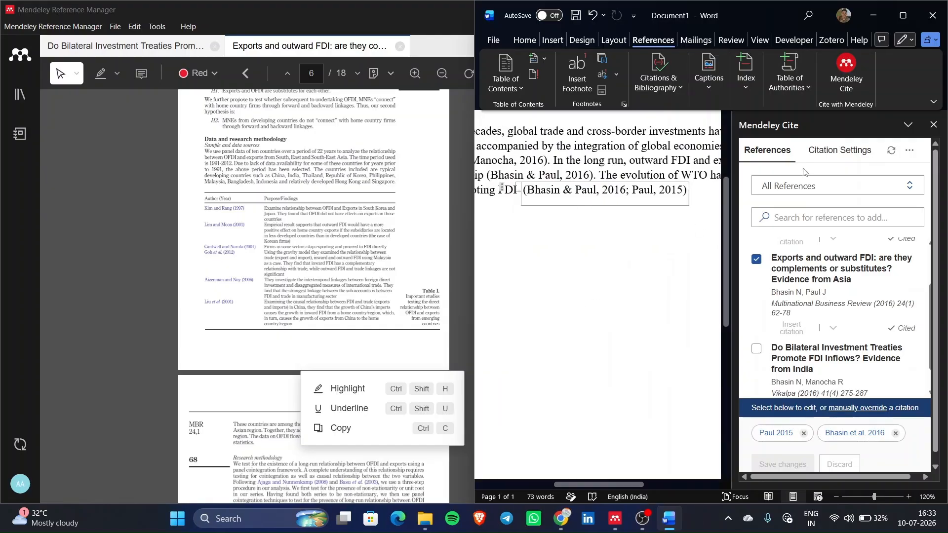
- Check the two reference entries and the combined (Bhasin & Paul, 2016; Paul, 2015) citation, then close the pane
{"action": "left_click_drag", "start_coordinate": [781, 262], "coordinate": [828, 301]}
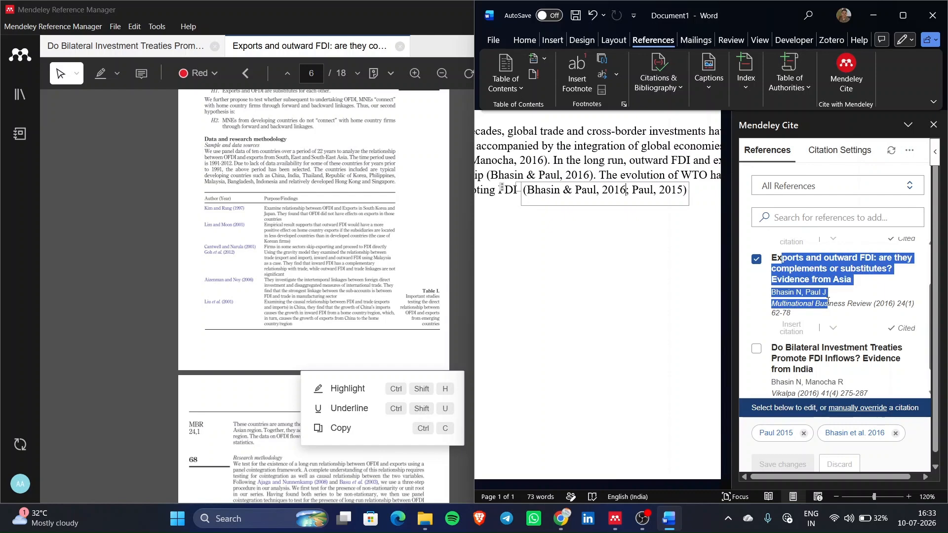
{"action": "scroll", "coordinate": [828, 409], "scroll_direction": "up", "scroll_amount": 1}
{"action": "scroll", "coordinate": [803, 433], "scroll_direction": "down", "scroll_amount": 1}
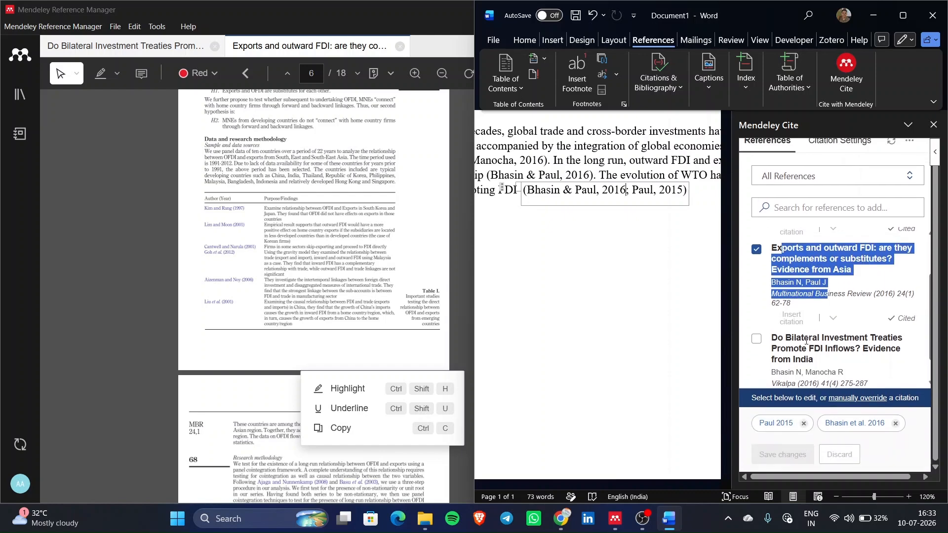
{"action": "scroll", "coordinate": [807, 340], "scroll_direction": "down", "scroll_amount": 1}
{"action": "scroll", "coordinate": [797, 306], "scroll_direction": "up", "scroll_amount": 2}
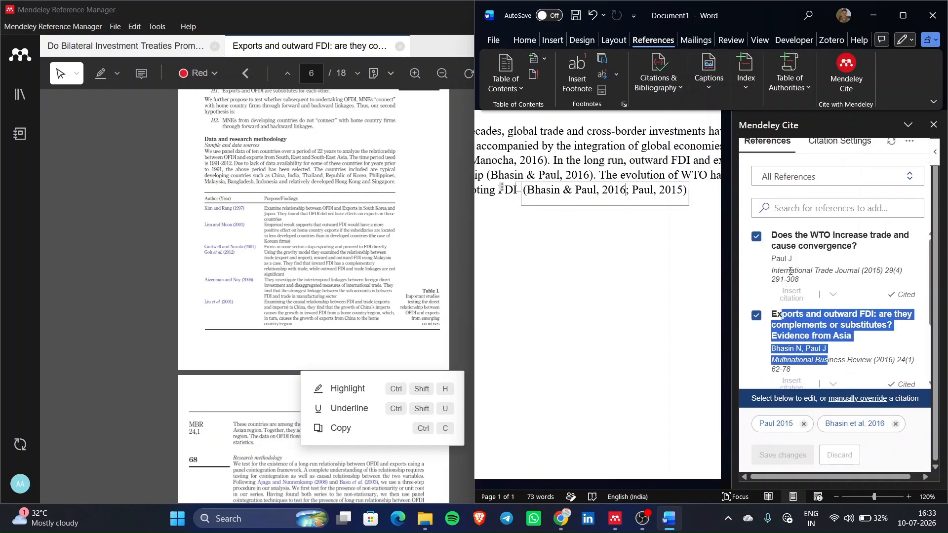
{"action": "left_click_drag", "start_coordinate": [777, 238], "coordinate": [797, 262]}
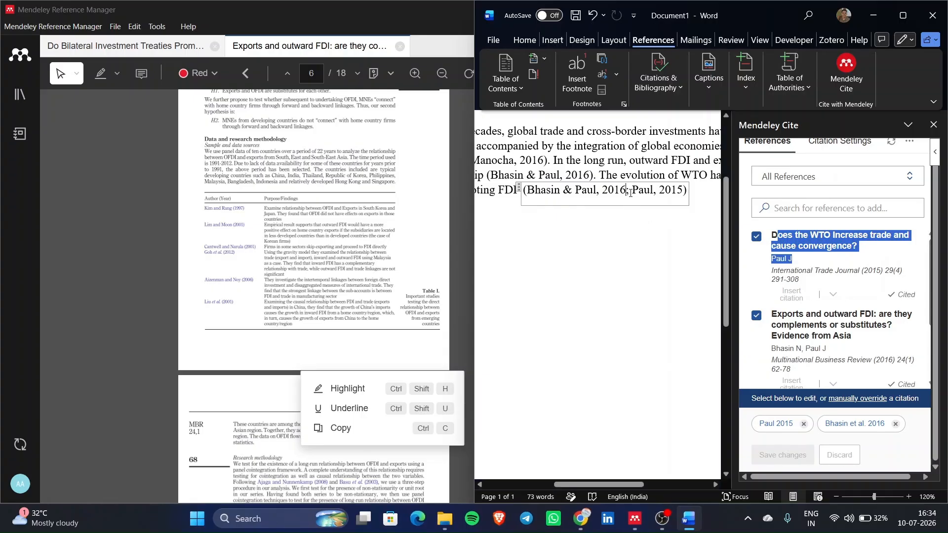
{"action": "left_click_drag", "start_coordinate": [626, 192], "coordinate": [630, 193]}
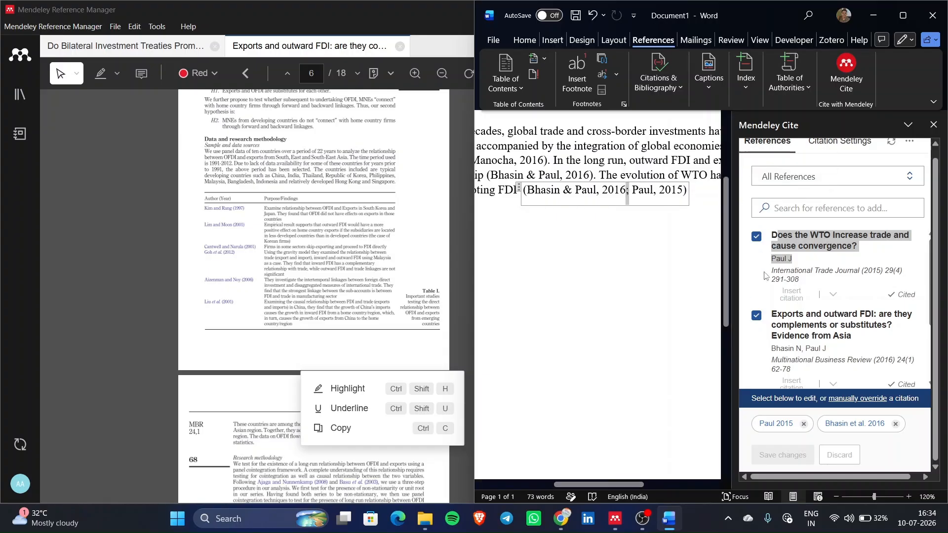
{"action": "scroll", "coordinate": [813, 410], "scroll_direction": "down", "scroll_amount": 2}
{"action": "scroll", "coordinate": [851, 321], "scroll_direction": "down", "scroll_amount": 2}
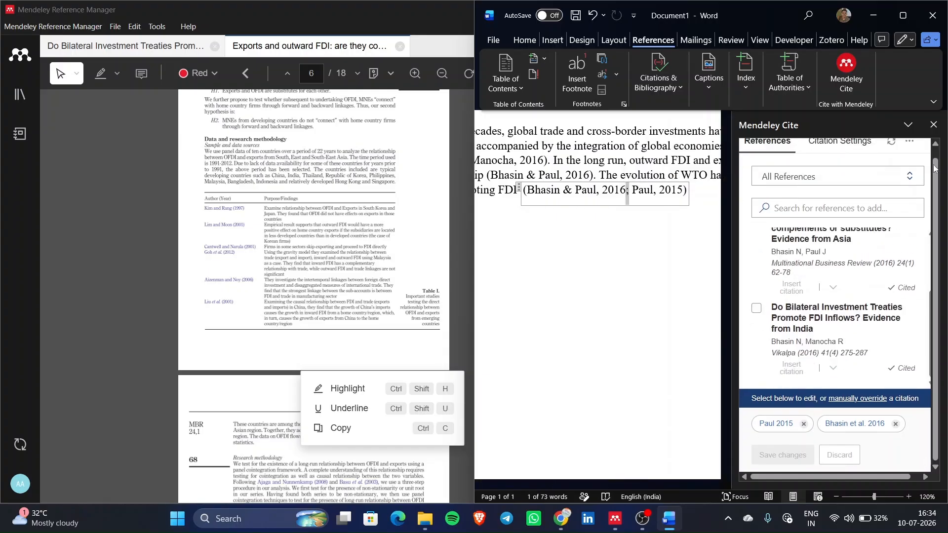
{"action": "left_click", "coordinate": [933, 125]}
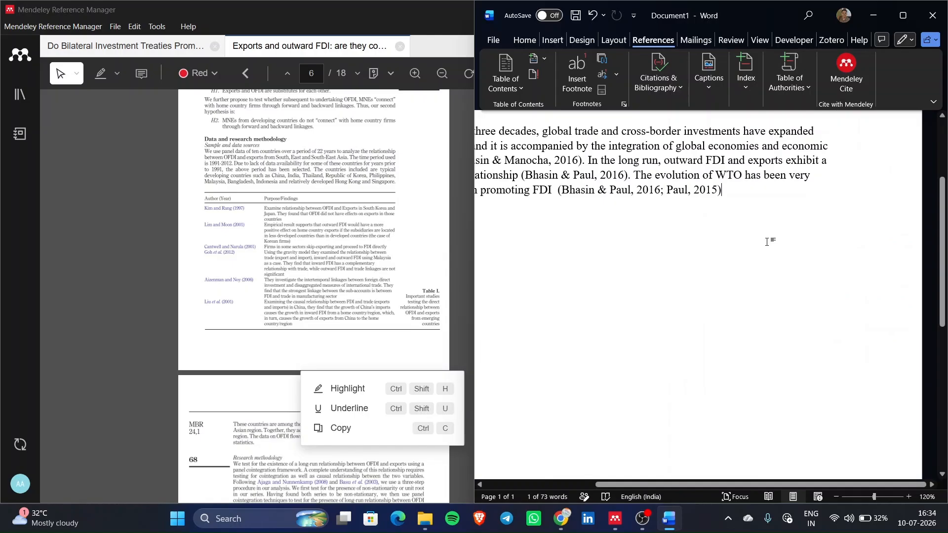
- Cut the WTO sentence's citation down to (Paul, 2015) by removing both Bhasin references
{"action": "scroll", "coordinate": [768, 242], "scroll_direction": "up", "scroll_amount": 2}
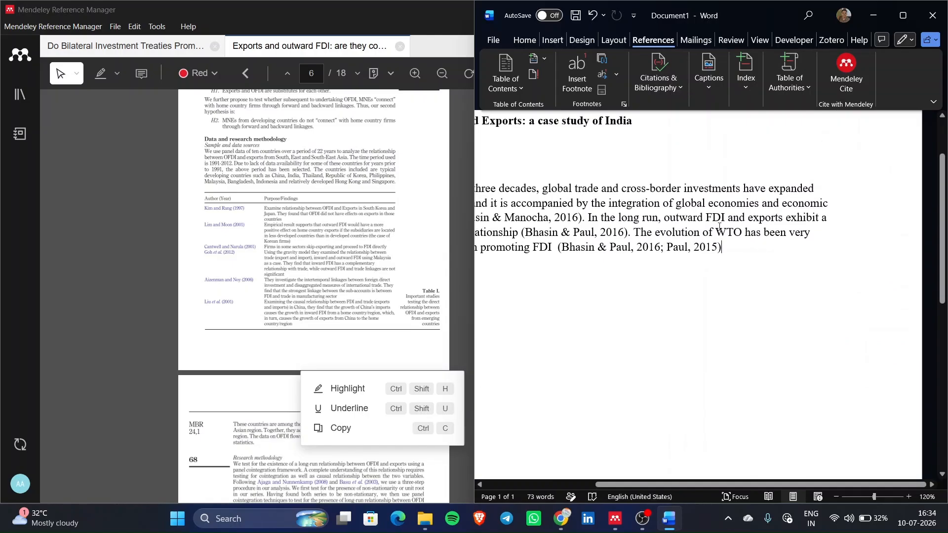
{"action": "left_click", "coordinate": [690, 248]}
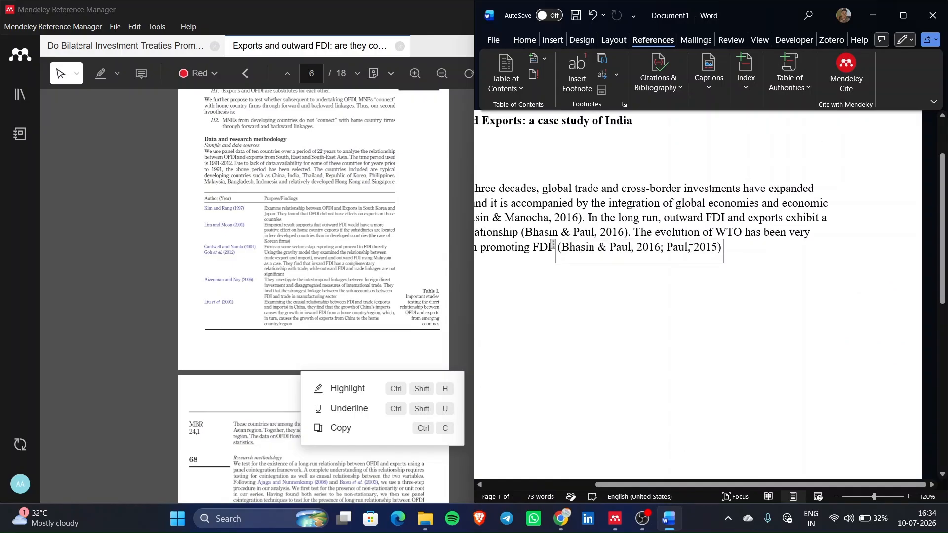
{"action": "left_click", "coordinate": [846, 84]}
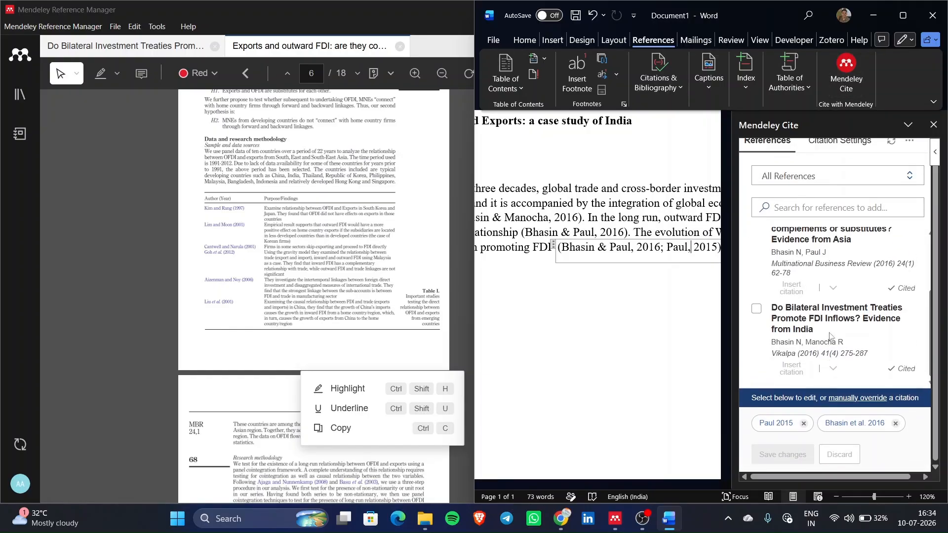
{"action": "left_click", "coordinate": [756, 310]}
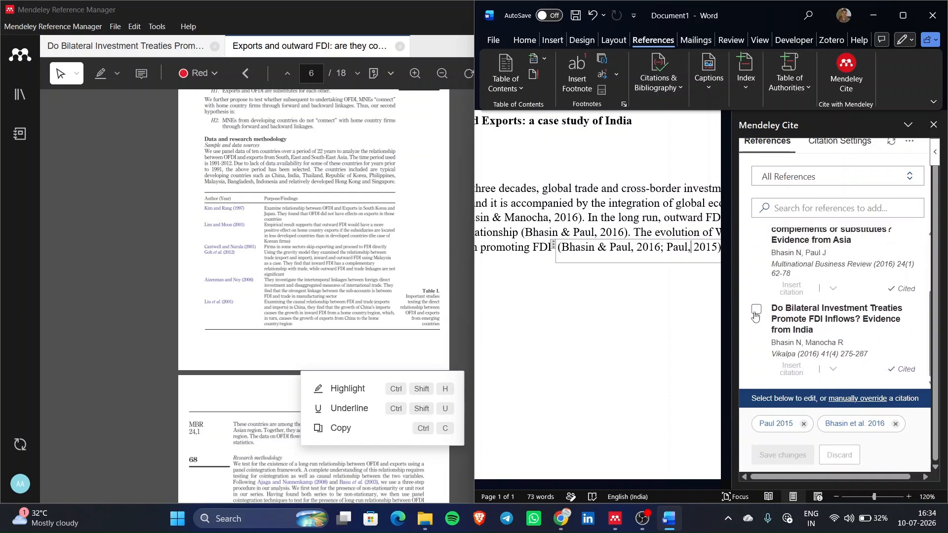
{"action": "left_click", "coordinate": [793, 453]}
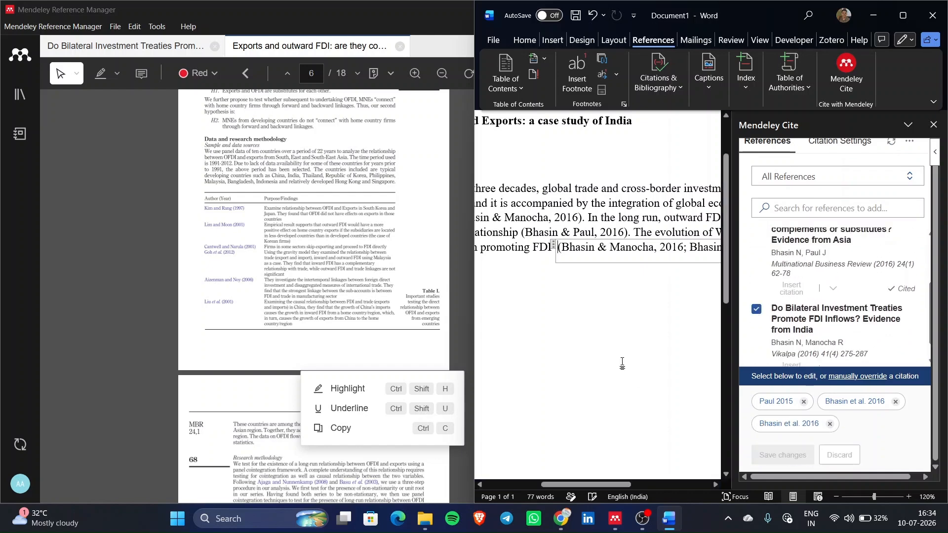
{"action": "scroll", "coordinate": [622, 361], "scroll_direction": "right", "scroll_amount": 3}
{"action": "scroll", "coordinate": [622, 362], "scroll_direction": "left", "scroll_amount": 2}
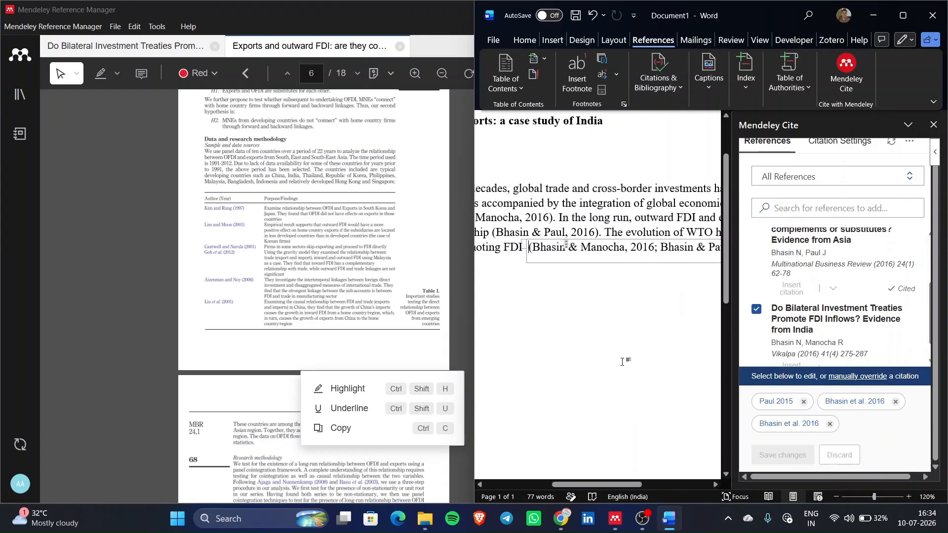
{"action": "left_click", "coordinate": [755, 309]}
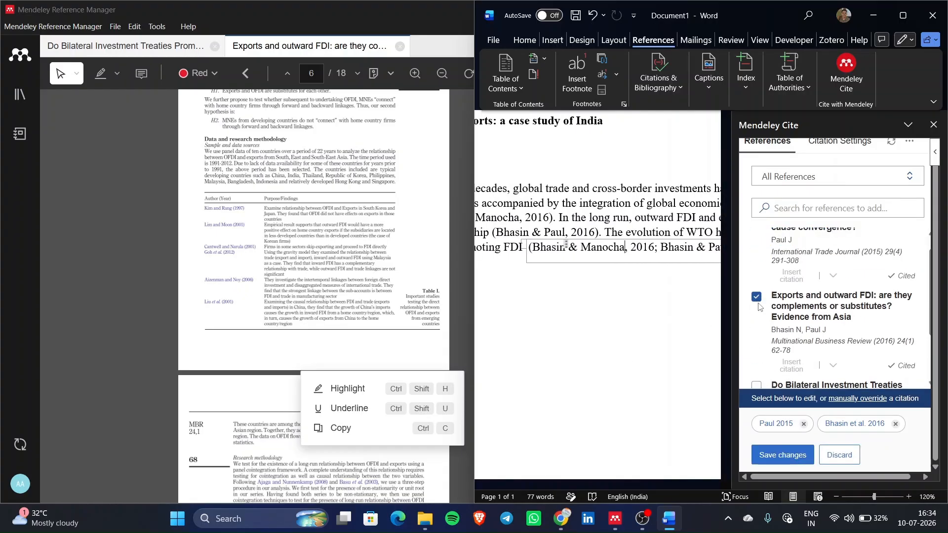
{"action": "left_click", "coordinate": [756, 298]}
{"action": "left_click", "coordinate": [785, 456]}
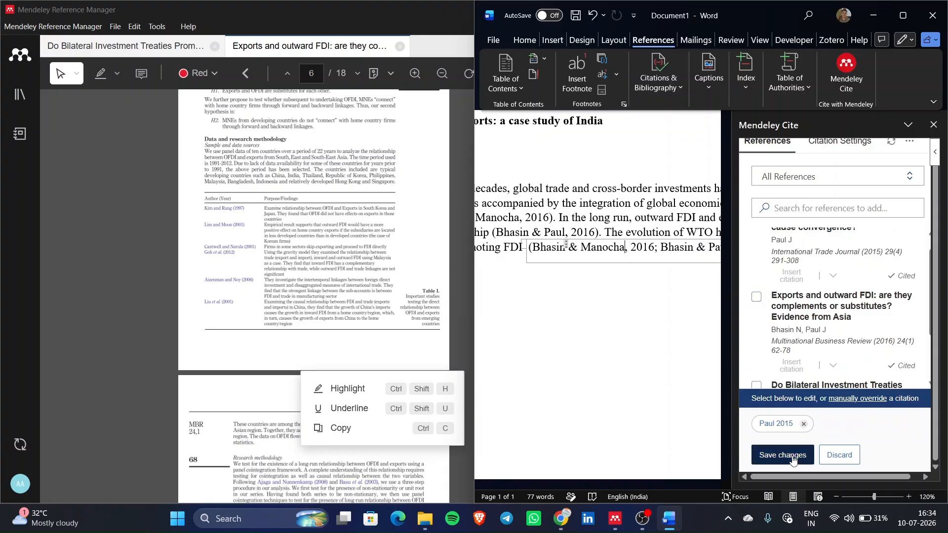
{"action": "left_click", "coordinate": [933, 125]}
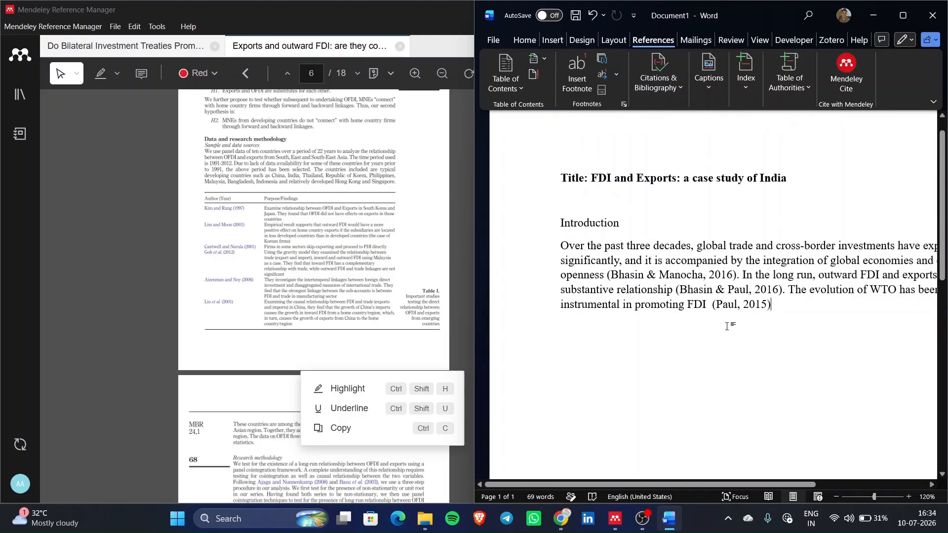
- Add a full stop after the (Paul, 2015) citation to close the sentence
{"action": "left_click", "coordinate": [727, 304]}
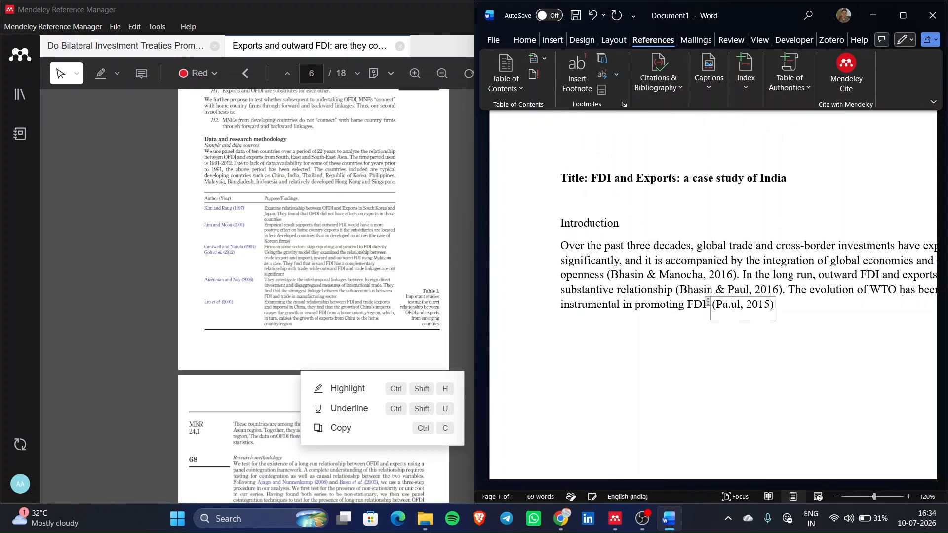
{"action": "left_click", "coordinate": [806, 307]}
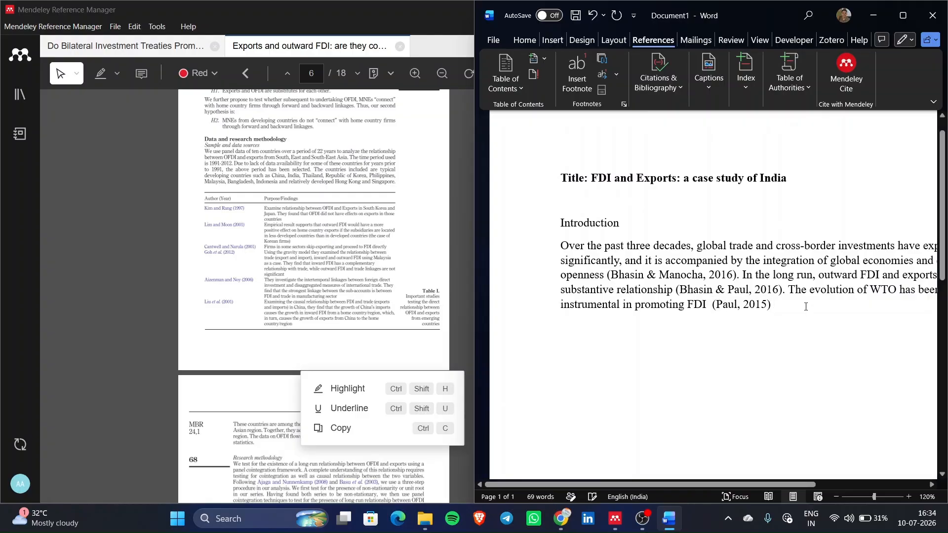
{"action": "type", "text": "."}
{"action": "scroll", "coordinate": [693, 317], "scroll_direction": "down", "scroll_amount": 6}
{"action": "scroll", "coordinate": [693, 318], "scroll_direction": "down", "scroll_amount": 2}
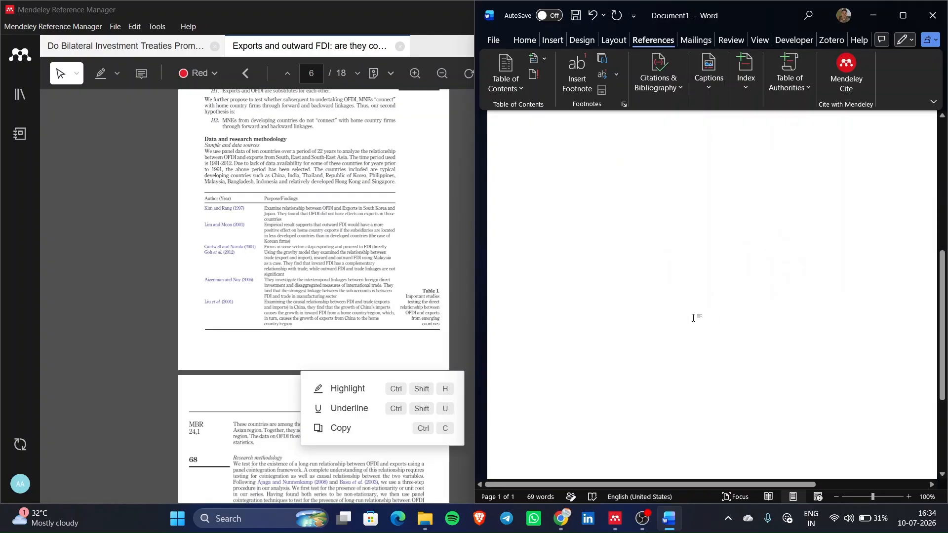
{"action": "scroll", "coordinate": [312, 234], "scroll_direction": "up", "scroll_amount": 5}
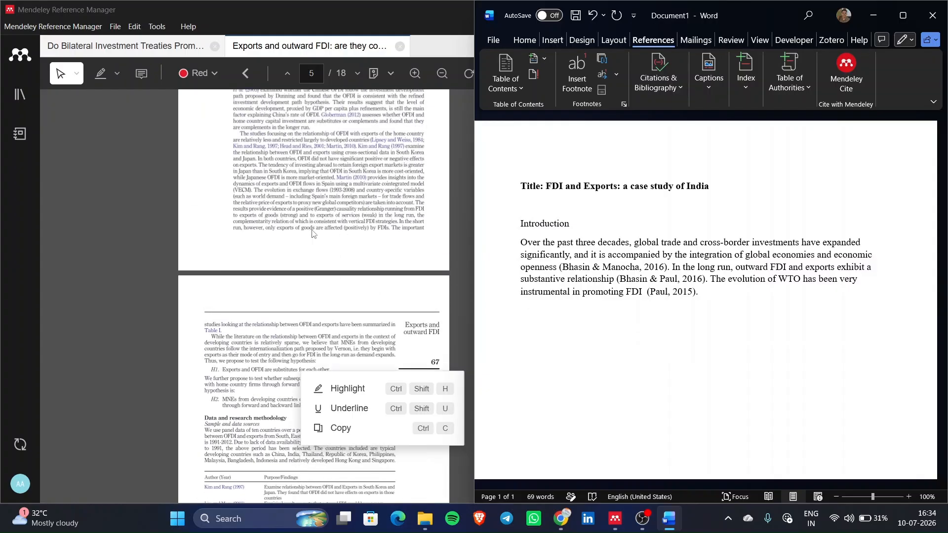
{"action": "scroll", "coordinate": [312, 234], "scroll_direction": "up", "scroll_amount": 3}
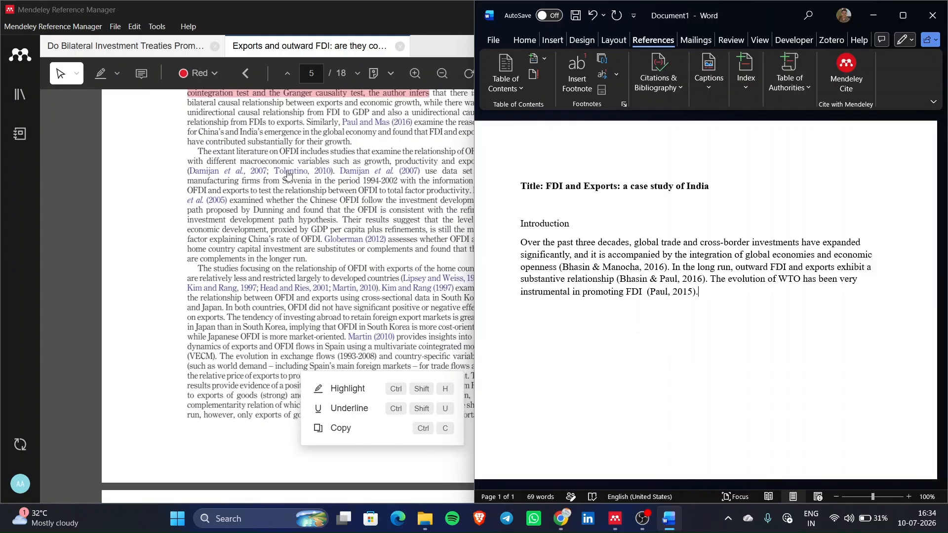
{"action": "left_click", "coordinate": [445, 50]}
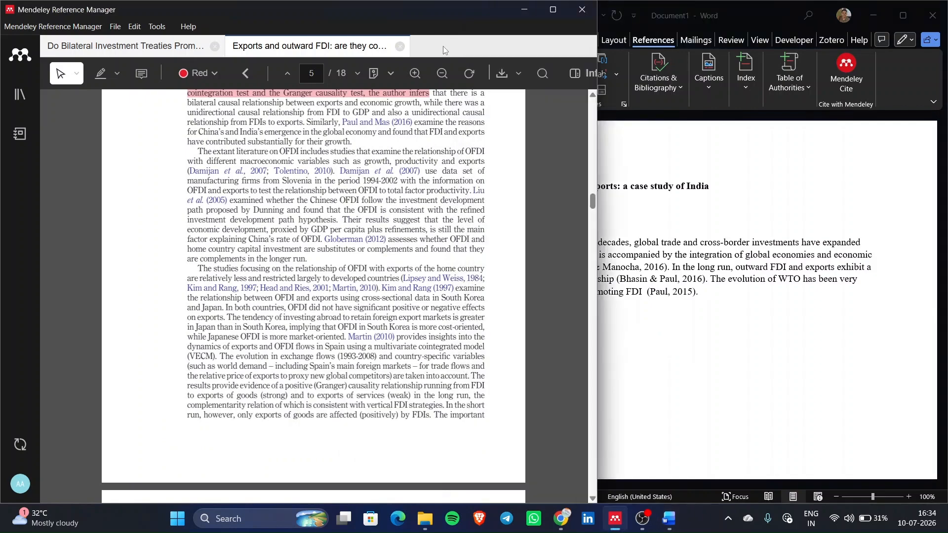
- Maximize Mendeley and browse the paper's reference list on page 15, including Damijan et al. (2007)
{"action": "left_click", "coordinate": [551, 8]}
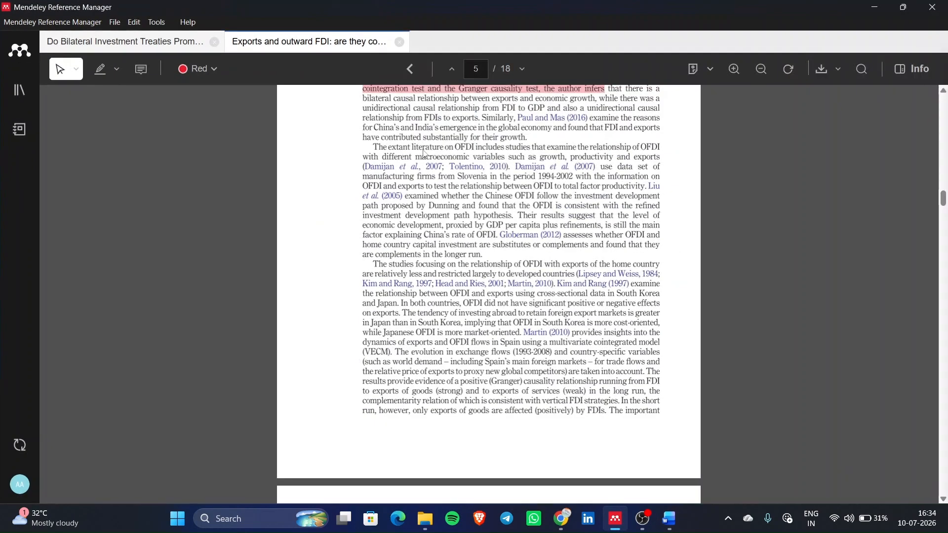
{"action": "left_click", "coordinate": [393, 169]}
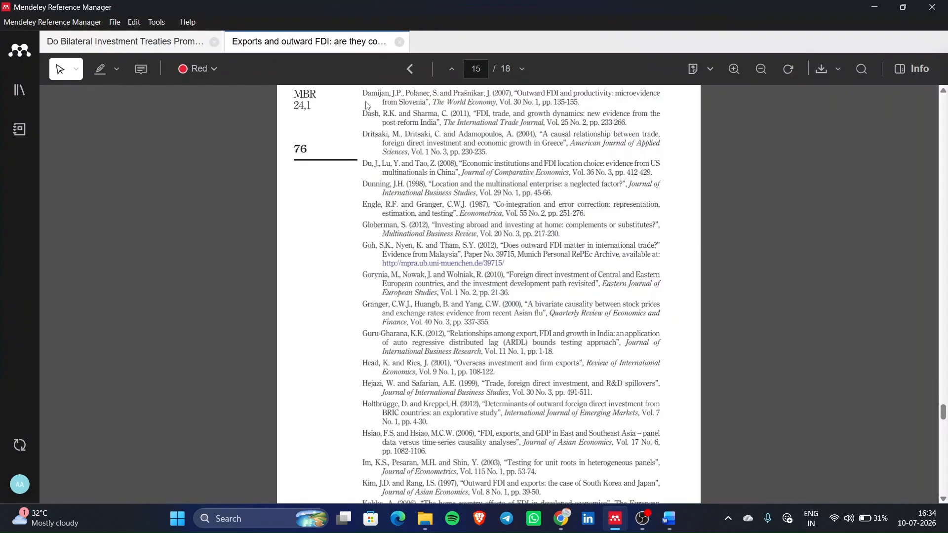
{"action": "scroll", "coordinate": [366, 102], "scroll_direction": "up", "scroll_amount": 1}
{"action": "left_click_drag", "start_coordinate": [365, 100], "coordinate": [587, 112]}
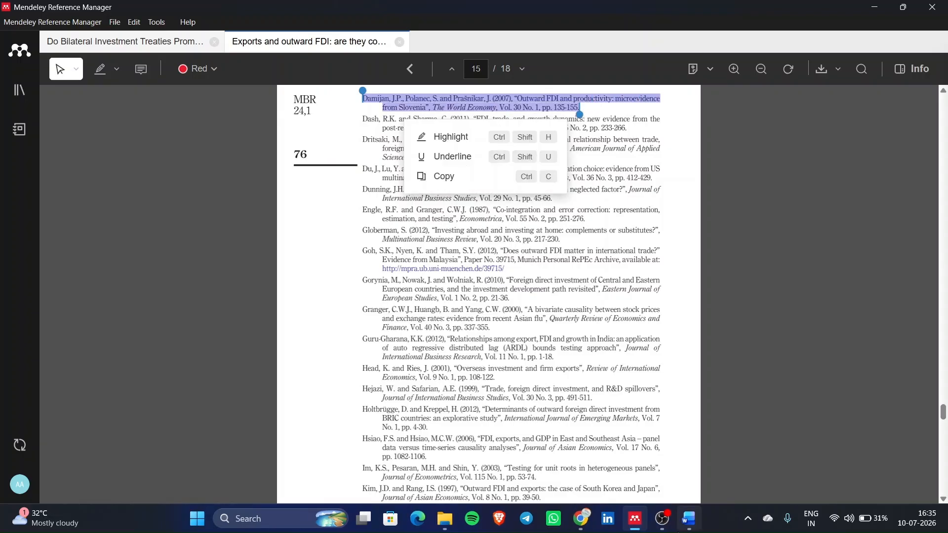
{"action": "scroll", "coordinate": [451, 302], "scroll_direction": "up", "scroll_amount": 10}
{"action": "scroll", "coordinate": [451, 302], "scroll_direction": "up", "scroll_amount": 5}
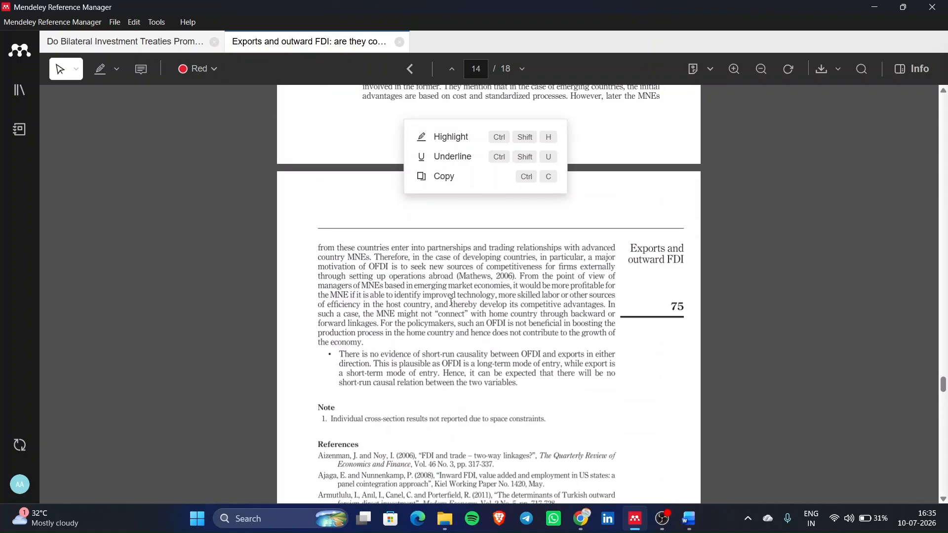
{"action": "scroll", "coordinate": [365, 380], "scroll_direction": "down", "scroll_amount": 4}
{"action": "left_click_drag", "start_coordinate": [366, 334], "coordinate": [299, 328]}
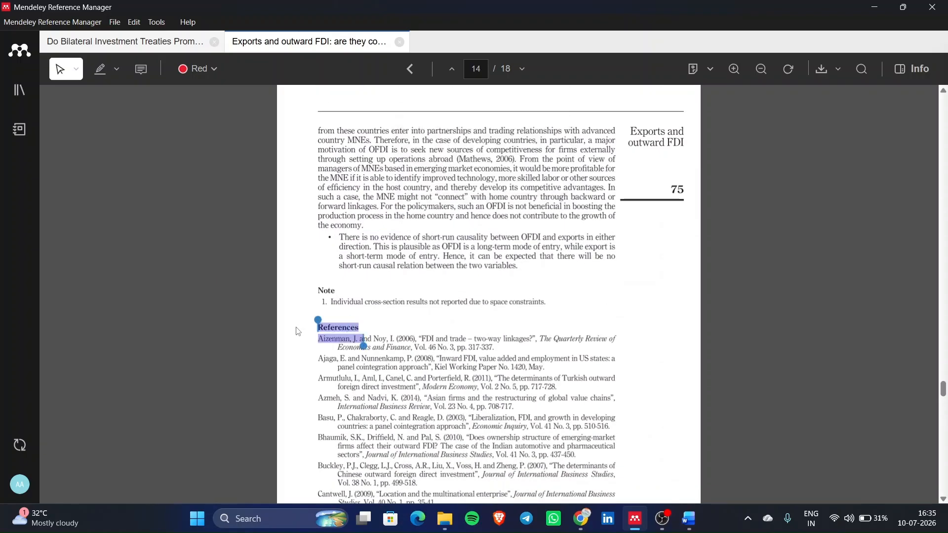
- Bring the Word document back to the front and maximize it
{"action": "left_click", "coordinate": [691, 524]}
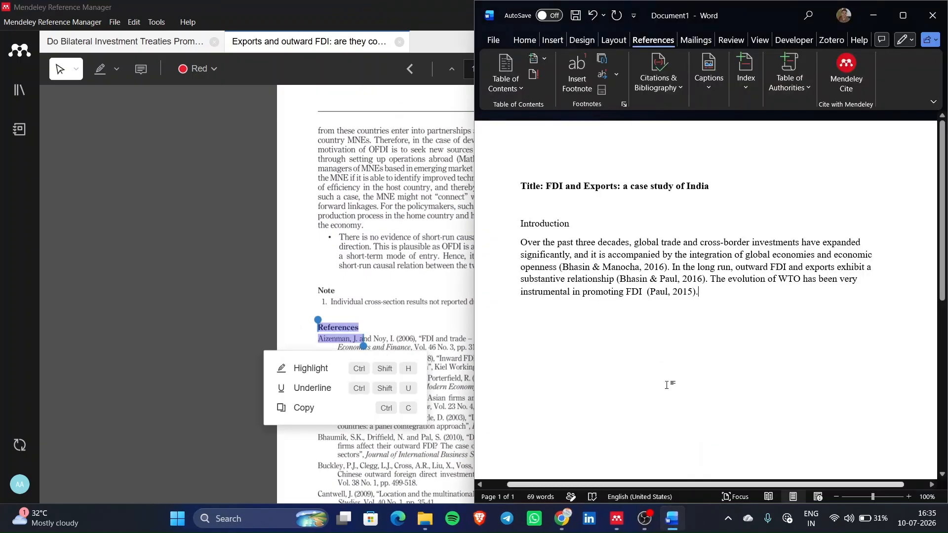
{"action": "left_click", "coordinate": [904, 17]}
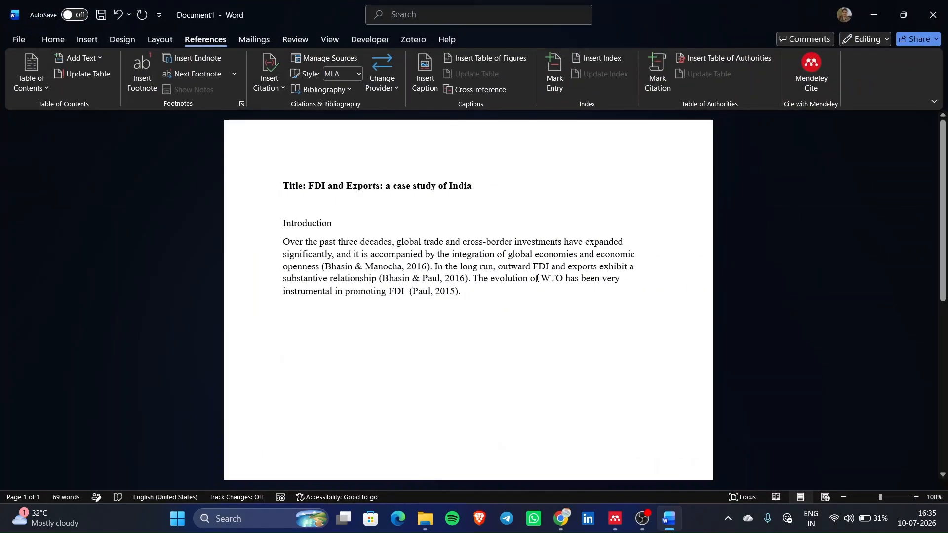
{"action": "scroll", "coordinate": [486, 304], "scroll_direction": "down", "scroll_amount": 5}
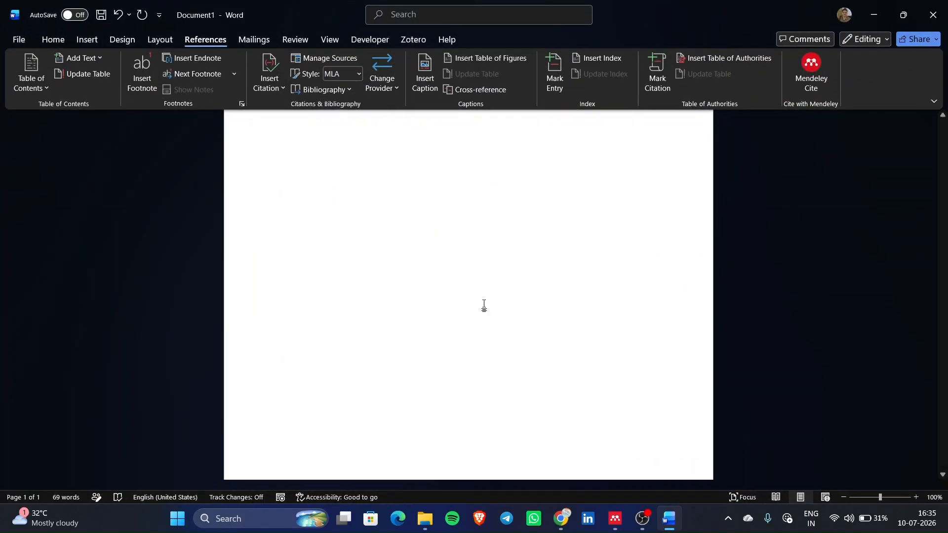
- Add a new line after the Introduction paragraph and insert a page break to start page 2
{"action": "scroll", "coordinate": [485, 304], "scroll_direction": "up", "scroll_amount": 5}
{"action": "left_click", "coordinate": [468, 290]}
{"action": "key", "text": "Return"}
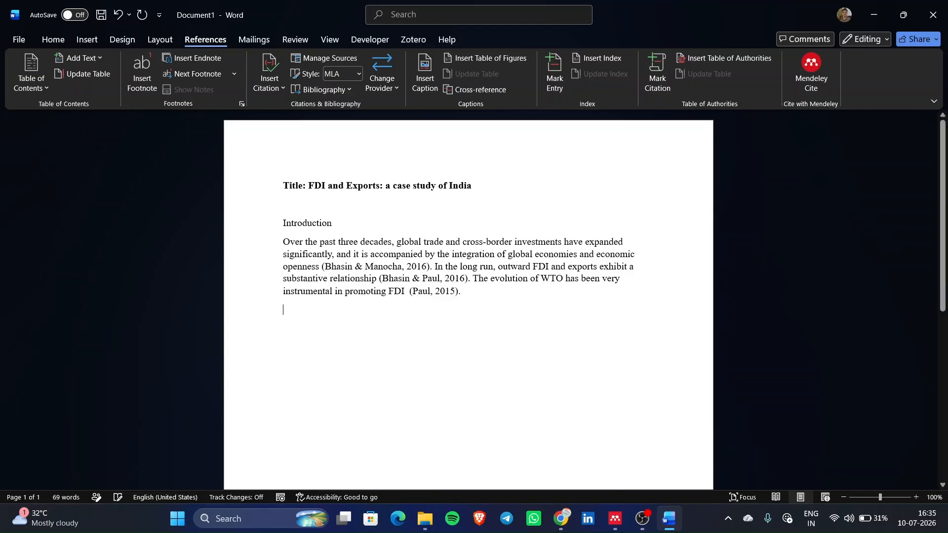
{"action": "key", "text": "ctrl+Return"}
{"action": "scroll", "coordinate": [467, 290], "scroll_direction": "up", "scroll_amount": 5}
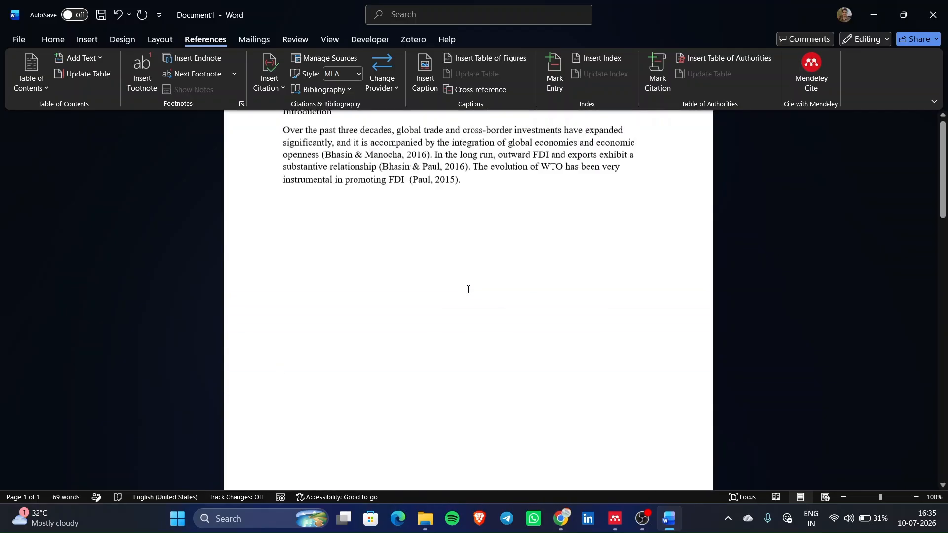
{"action": "scroll", "coordinate": [356, 288], "scroll_direction": "down", "scroll_amount": 8}
{"action": "scroll", "coordinate": [330, 262], "scroll_direction": "up", "scroll_amount": 6}
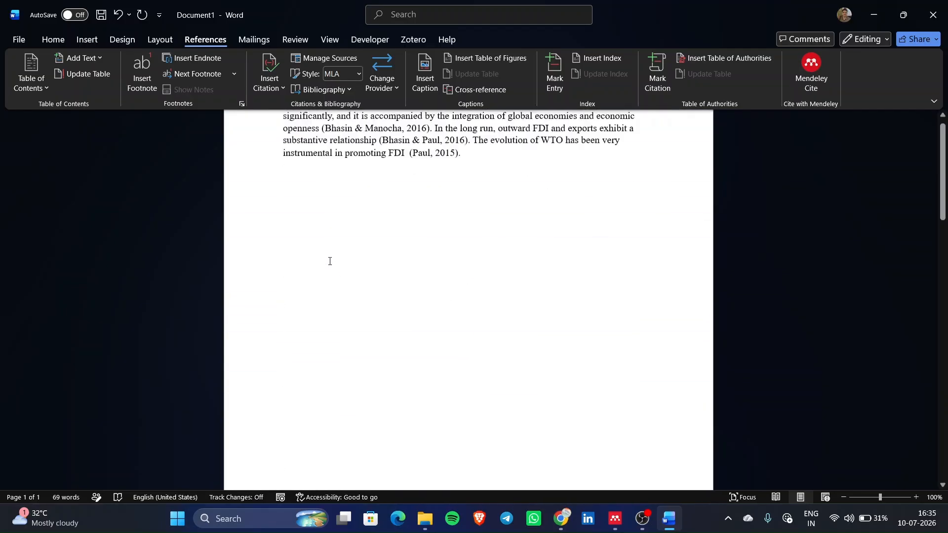
{"action": "scroll", "coordinate": [330, 261], "scroll_direction": "down", "scroll_amount": 9}
{"action": "scroll", "coordinate": [330, 261], "scroll_direction": "up", "scroll_amount": 1}
{"action": "scroll", "coordinate": [330, 261], "scroll_direction": "up", "scroll_amount": 3}
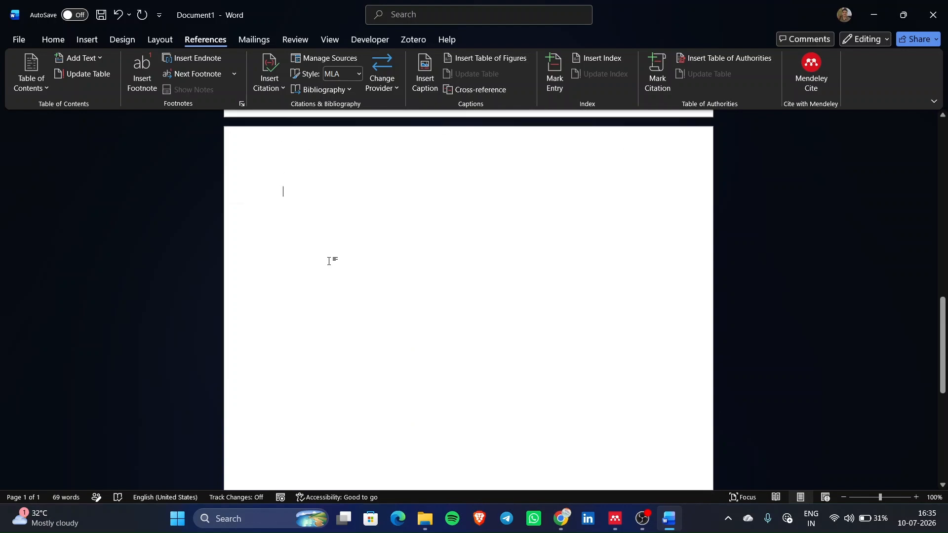
{"action": "scroll", "coordinate": [329, 261], "scroll_direction": "up", "scroll_amount": 5}
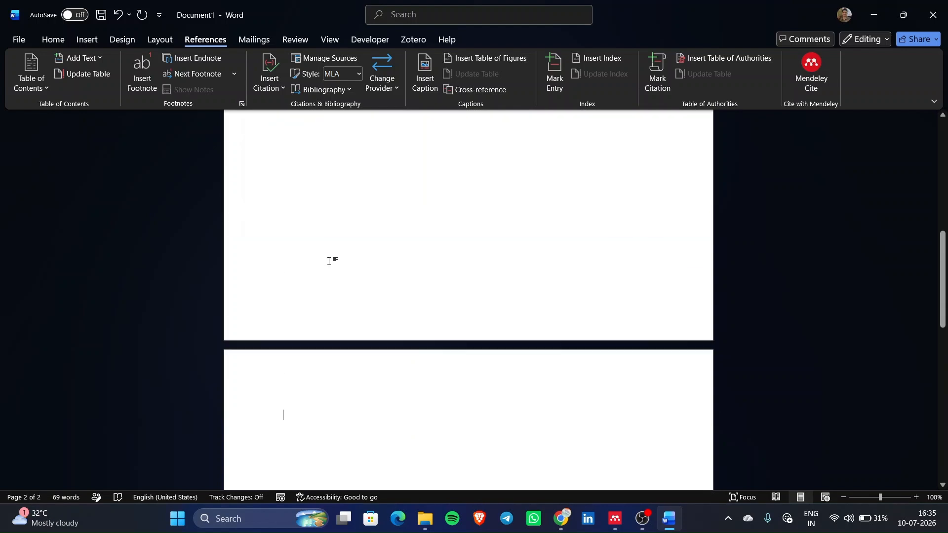
{"action": "scroll", "coordinate": [329, 261], "scroll_direction": "down", "scroll_amount": 3}
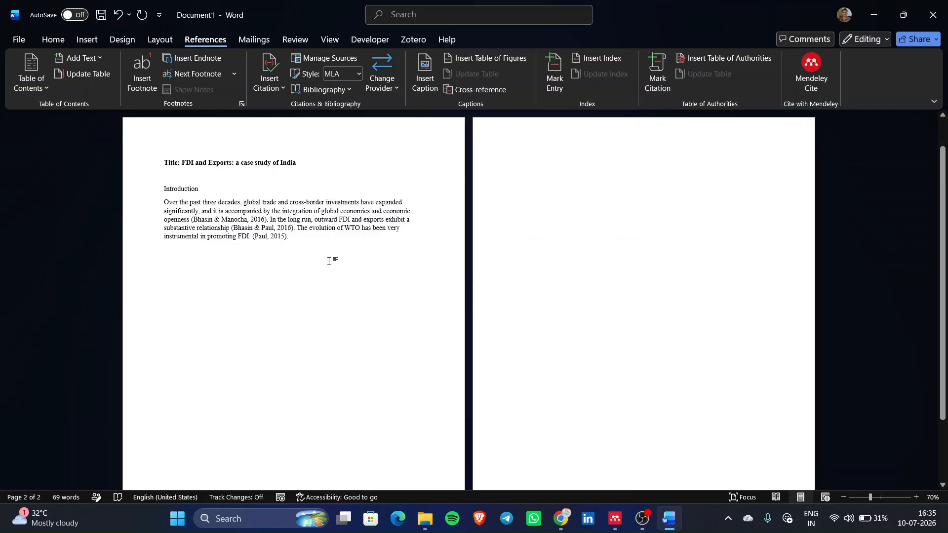
{"action": "scroll", "coordinate": [330, 261], "scroll_direction": "down", "scroll_amount": 1}
{"action": "scroll", "coordinate": [329, 262], "scroll_direction": "up", "scroll_amount": 1}
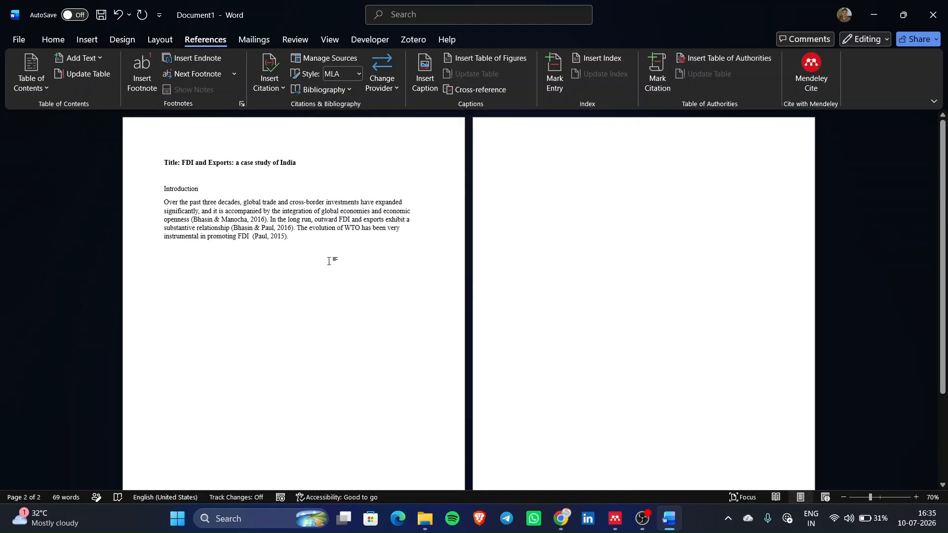
- Insert a live-updating Mendeley bibliography of the three cited papers on page 2
{"action": "left_click", "coordinate": [810, 77]}
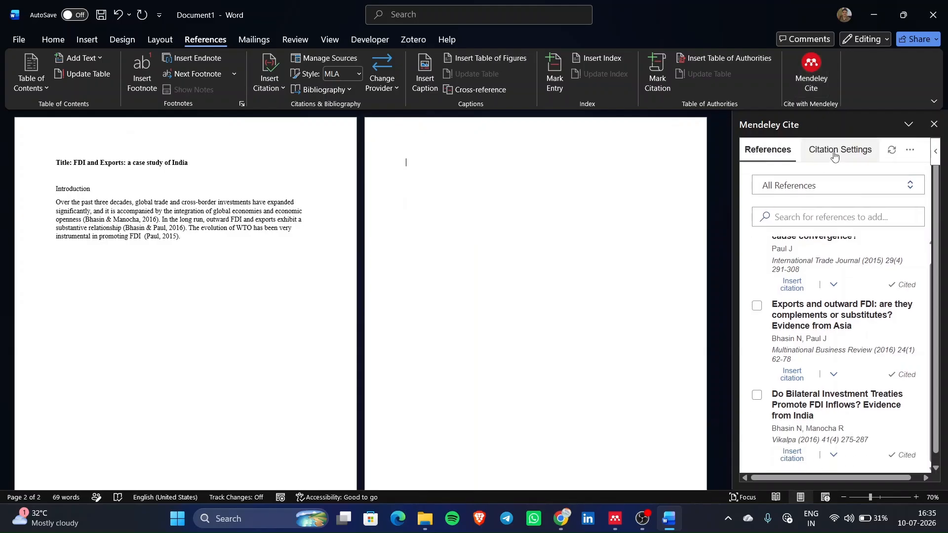
{"action": "left_click", "coordinate": [835, 154]}
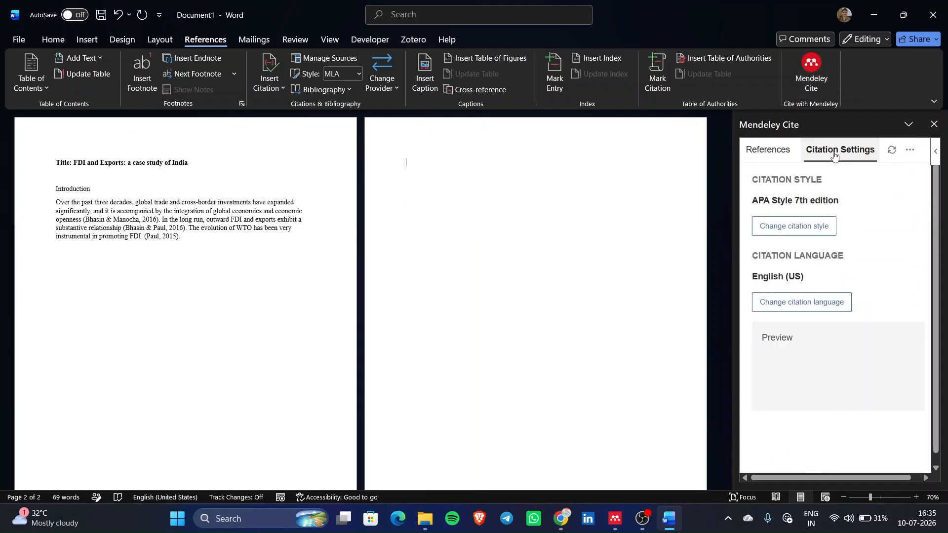
{"action": "left_click", "coordinate": [773, 159]}
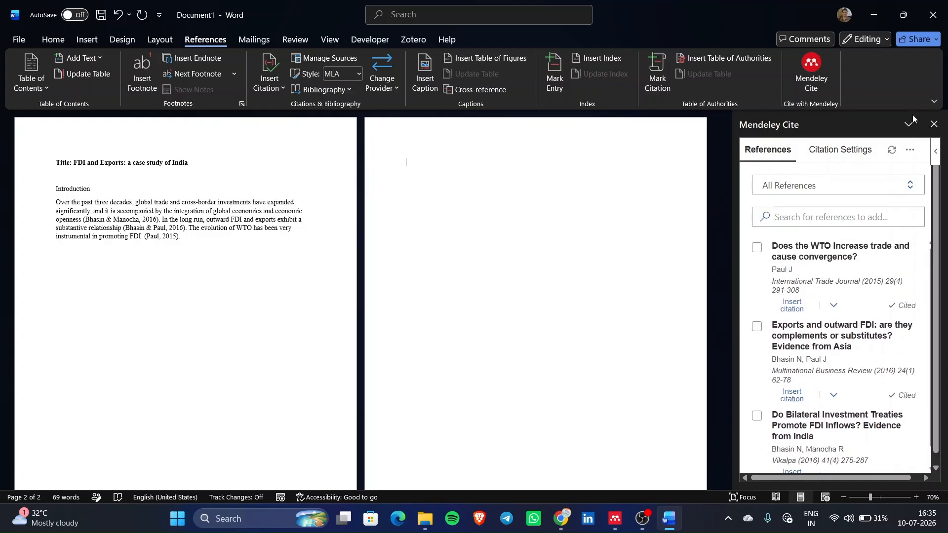
{"action": "left_click", "coordinate": [911, 151]}
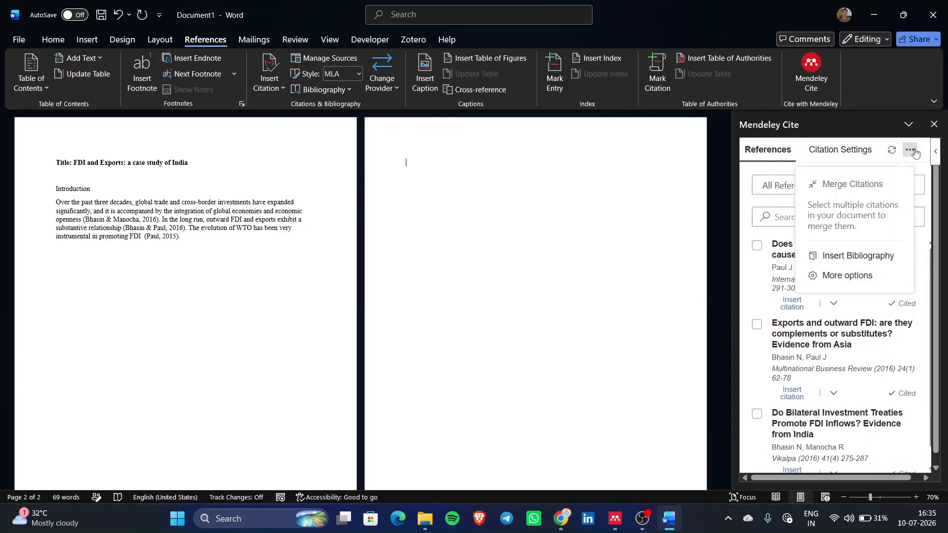
{"action": "left_click", "coordinate": [867, 263]}
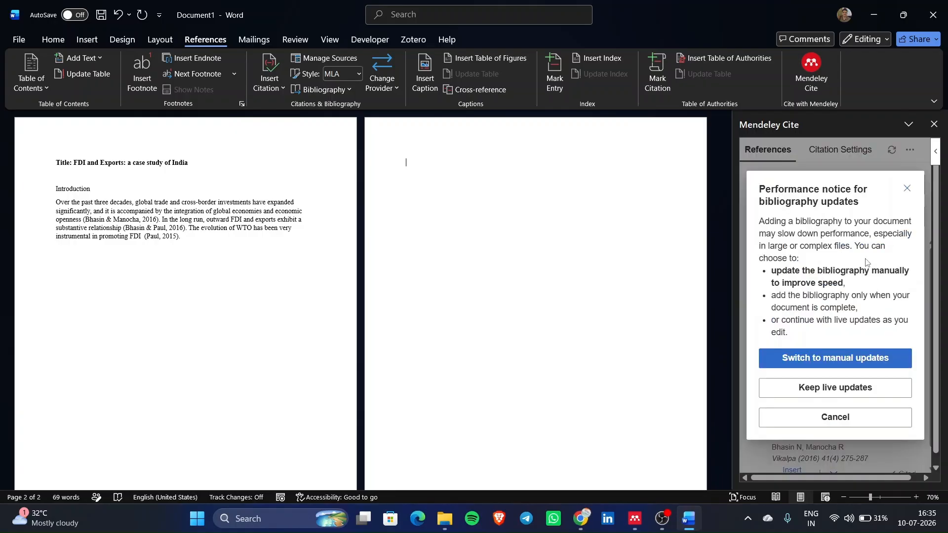
{"action": "left_click", "coordinate": [844, 393]}
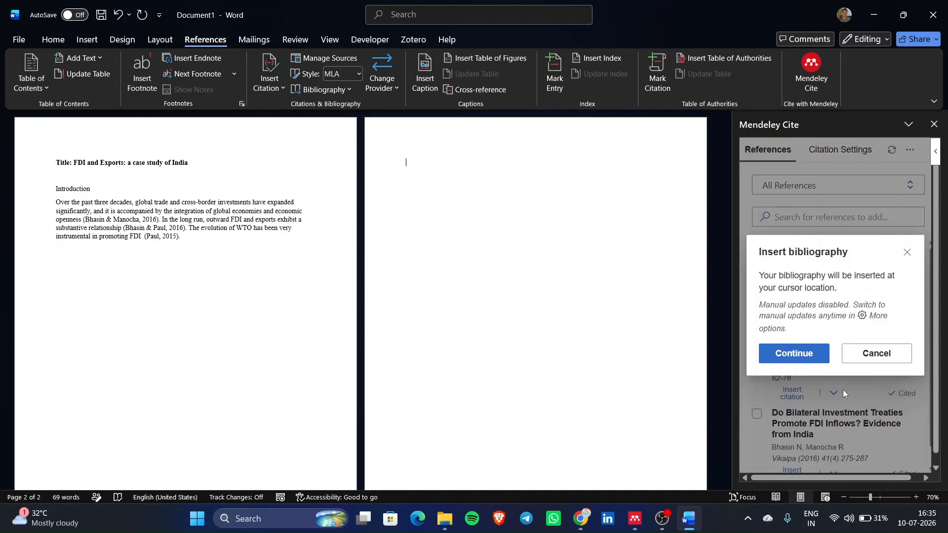
{"action": "left_click", "coordinate": [800, 353]}
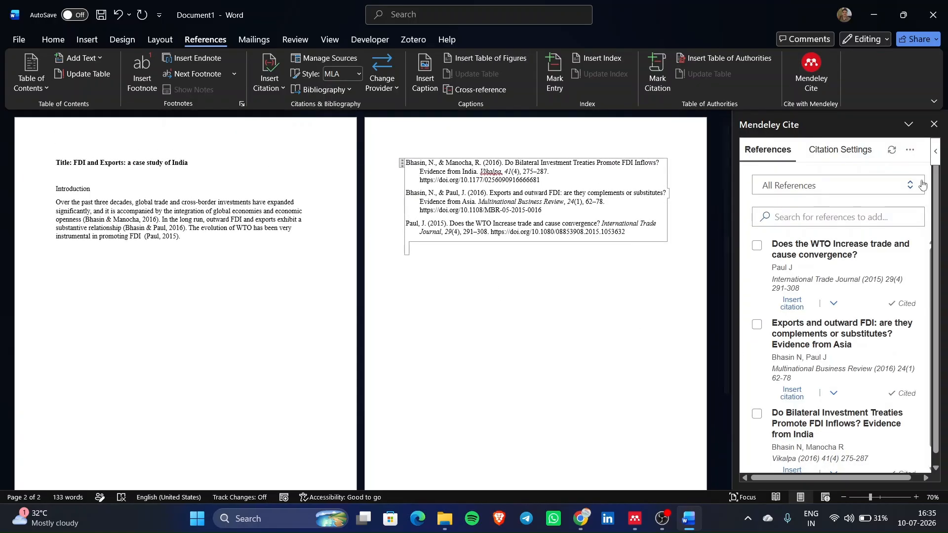
- Glance at the screen recording window, then return to the Word document
{"action": "scroll", "coordinate": [495, 220], "scroll_direction": "up", "scroll_amount": 3}
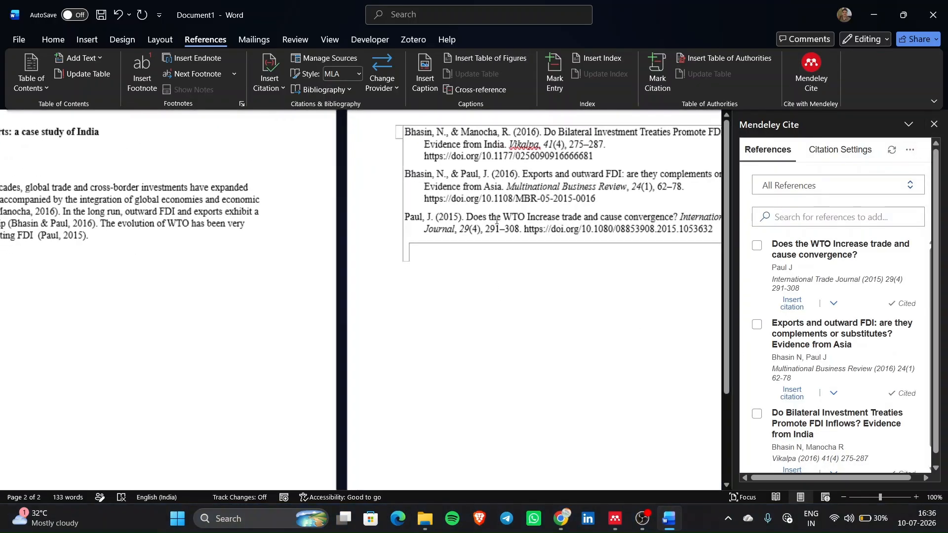
{"action": "scroll", "coordinate": [422, 339], "scroll_direction": "up", "scroll_amount": 2}
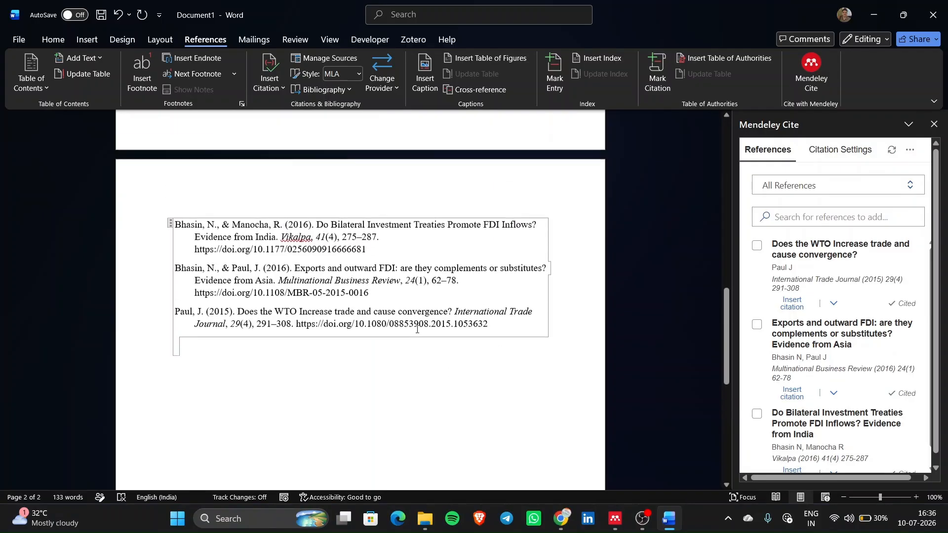
{"action": "left_click", "coordinate": [640, 518]}
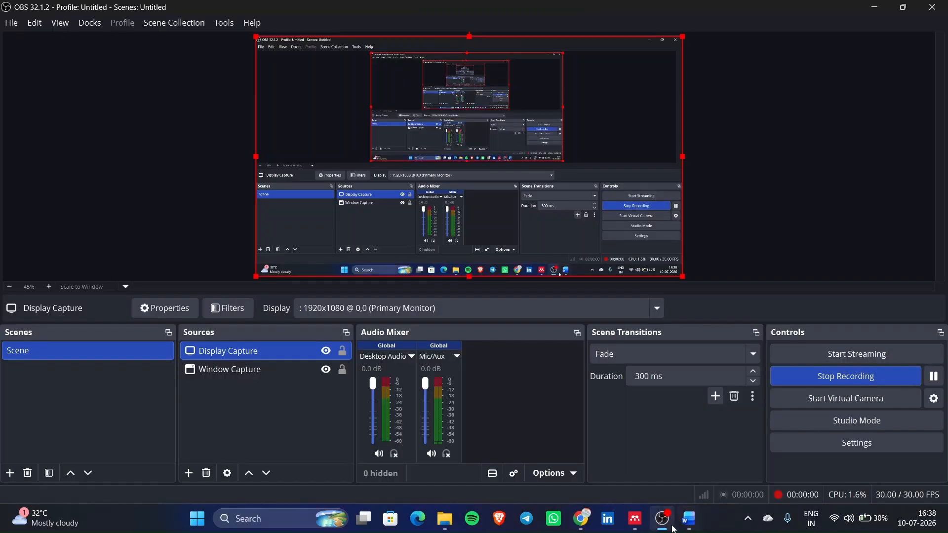
{"action": "left_click", "coordinate": [691, 523]}
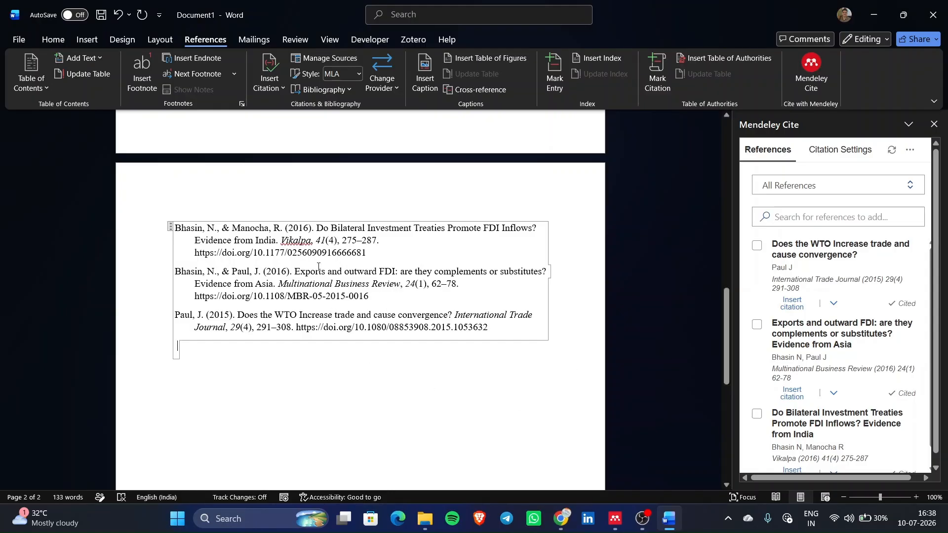
{"action": "scroll", "coordinate": [319, 267], "scroll_direction": "up", "scroll_amount": 2, "text": "ctrl"}
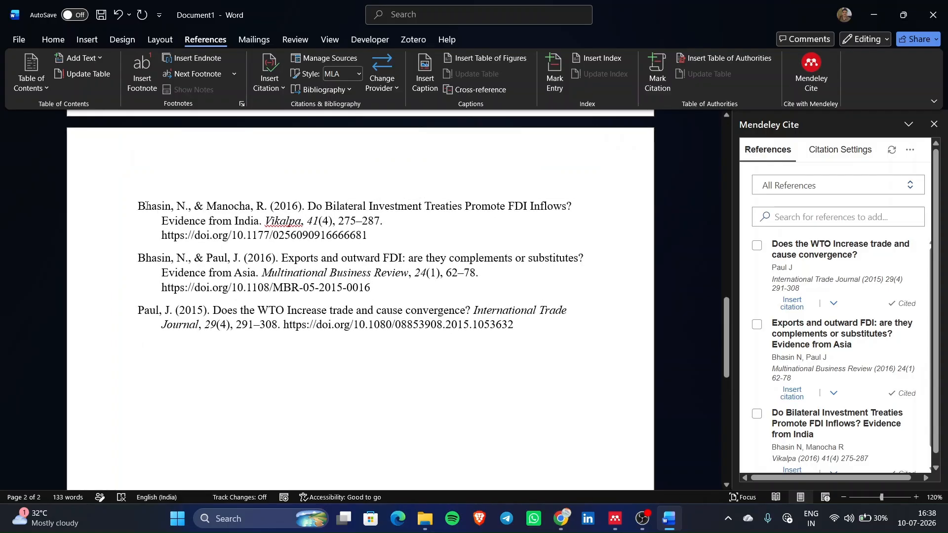
- Inspect the first two bibliography entries' titles, the journal name Vikalpa and the DOIs
{"action": "left_click_drag", "start_coordinate": [147, 206], "coordinate": [455, 216]}
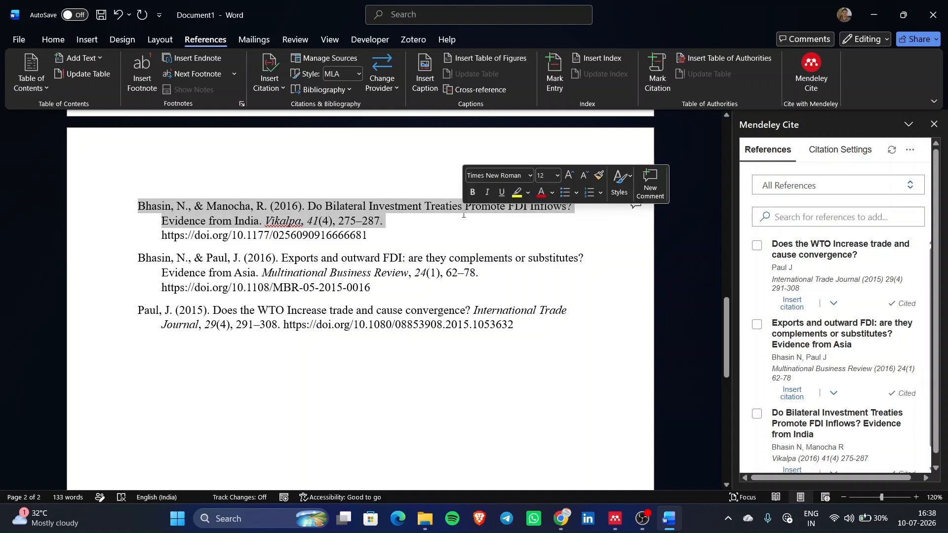
{"action": "left_click", "coordinate": [455, 216]}
{"action": "left_click_drag", "start_coordinate": [310, 204], "coordinate": [322, 223]}
{"action": "left_click", "coordinate": [270, 234]}
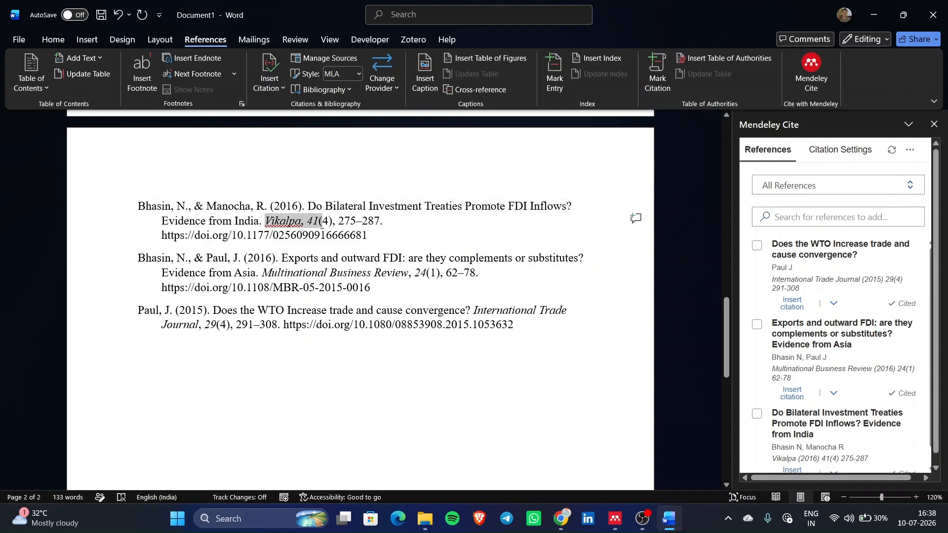
{"action": "left_click", "coordinate": [310, 224]}
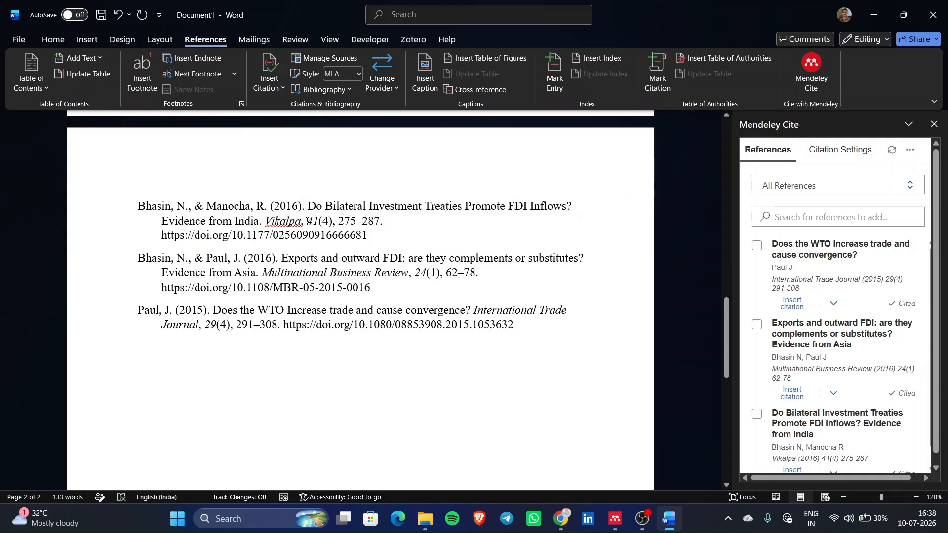
{"action": "left_click_drag", "start_coordinate": [320, 219], "coordinate": [379, 247]}
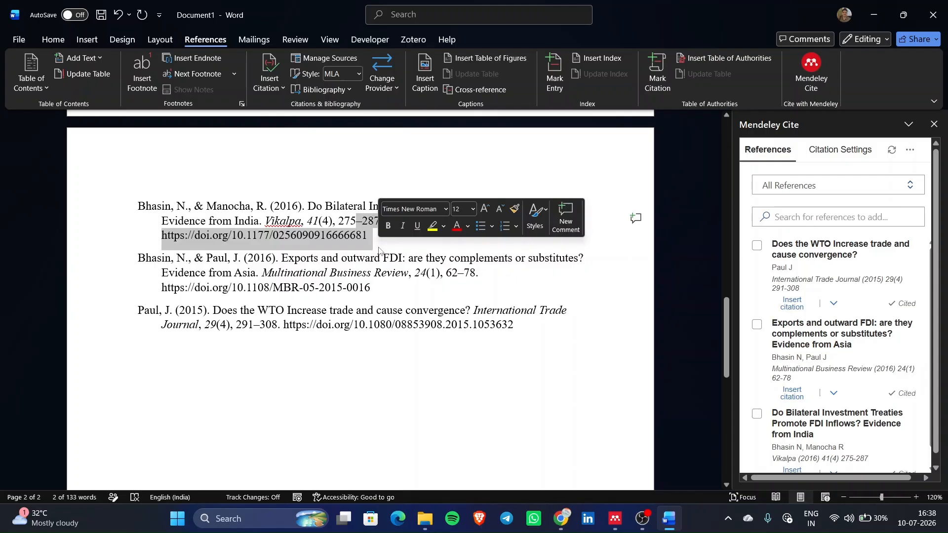
{"action": "scroll", "coordinate": [379, 249], "scroll_direction": "up", "scroll_amount": 1}
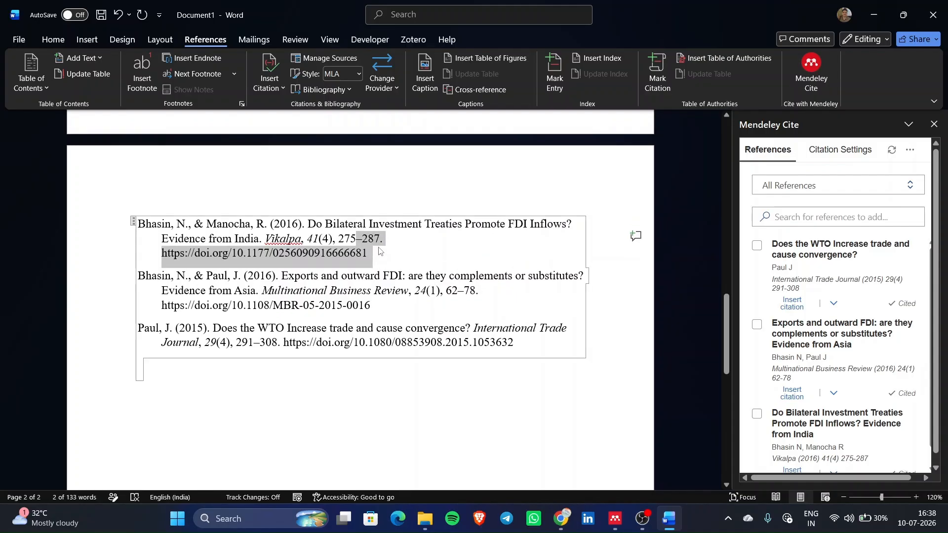
{"action": "left_click", "coordinate": [409, 252]}
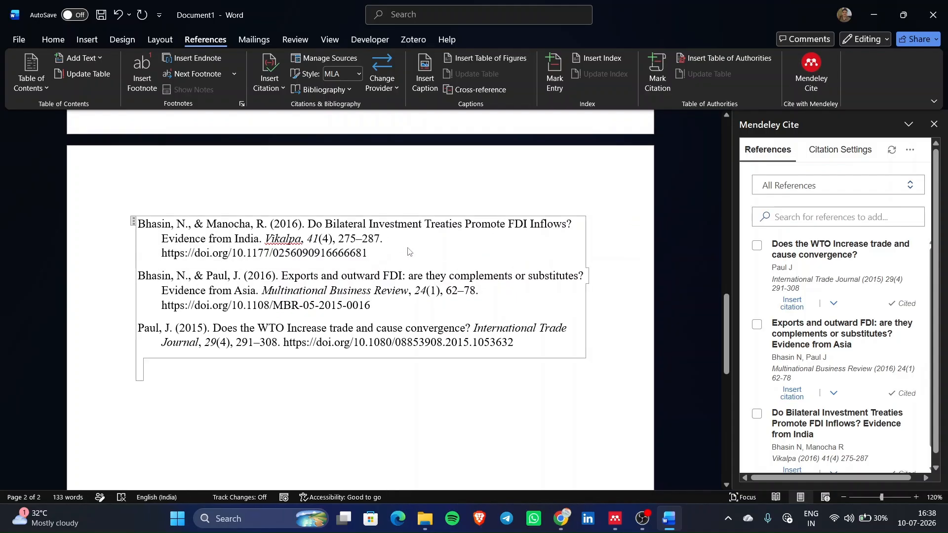
{"action": "left_click_drag", "start_coordinate": [276, 223], "coordinate": [423, 276]}
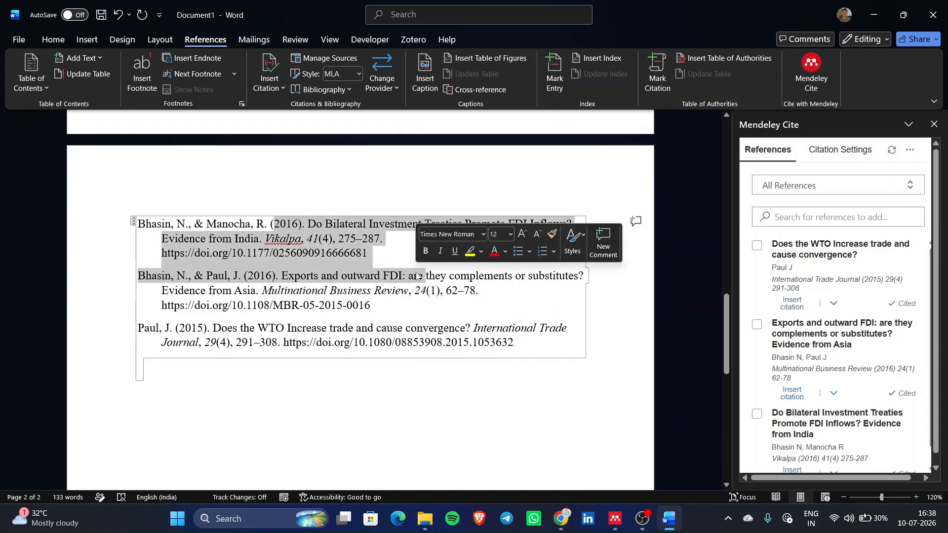
{"action": "left_click", "coordinate": [617, 519]}
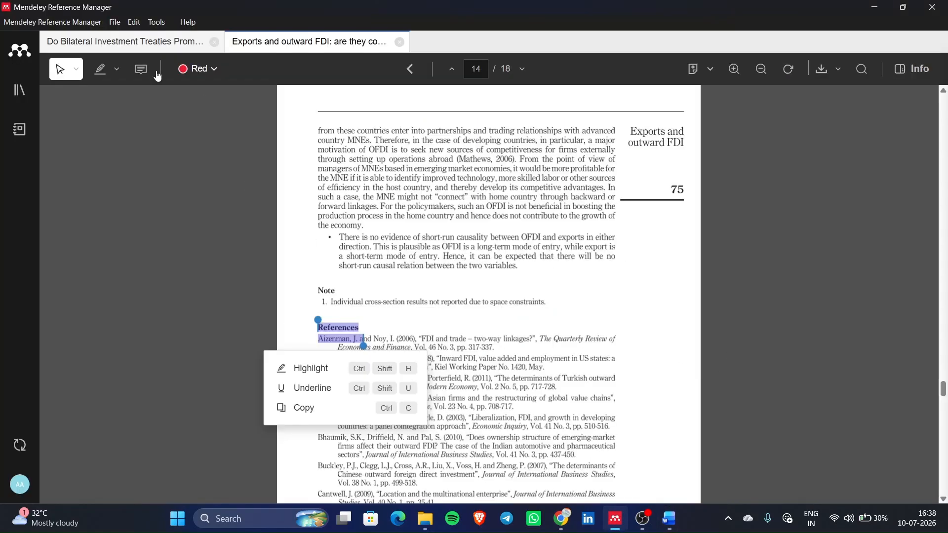
- Clear 'Vikalpa' from the Journal field of the Do Bilateral Investment Treaties reference
{"action": "left_click", "coordinate": [20, 89]}
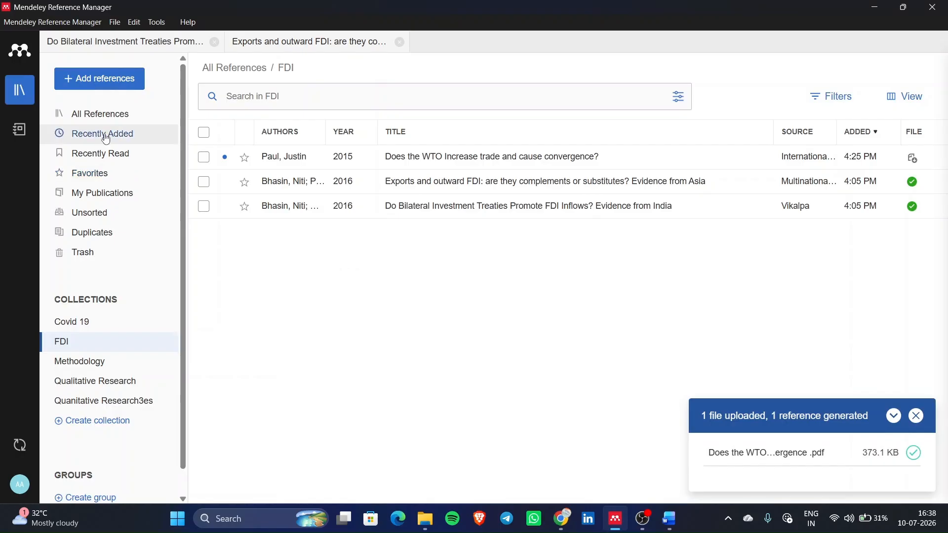
{"action": "left_click", "coordinate": [176, 49]}
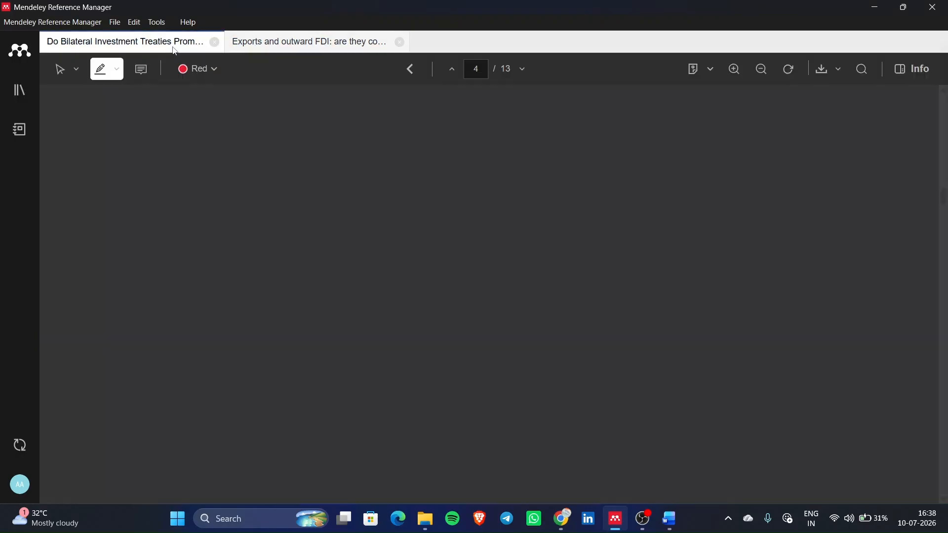
{"action": "left_click", "coordinate": [917, 73]}
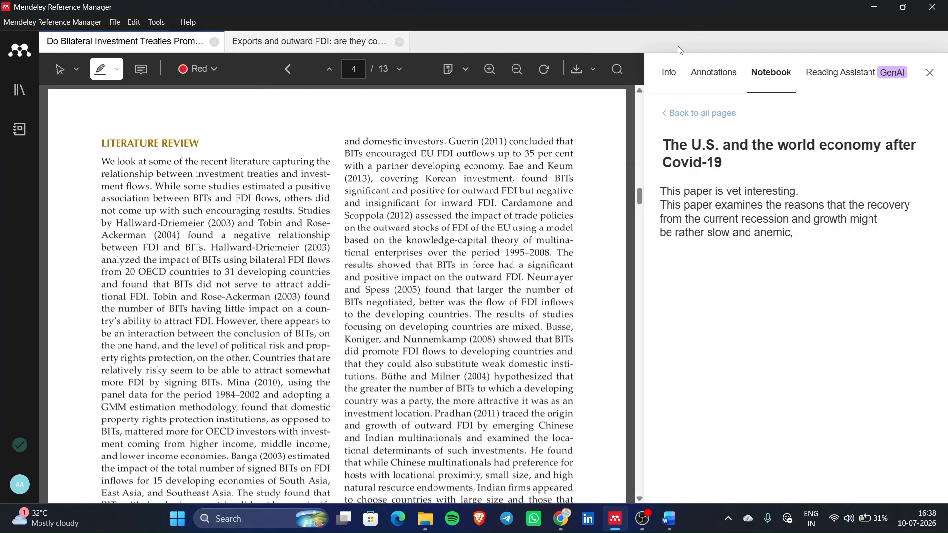
{"action": "left_click", "coordinate": [672, 76]}
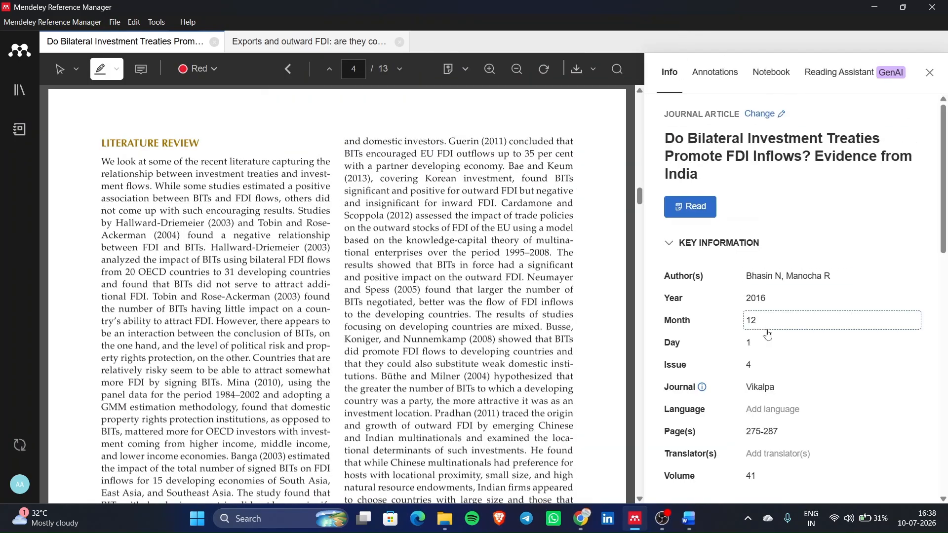
{"action": "scroll", "coordinate": [790, 296], "scroll_direction": "down", "scroll_amount": 3}
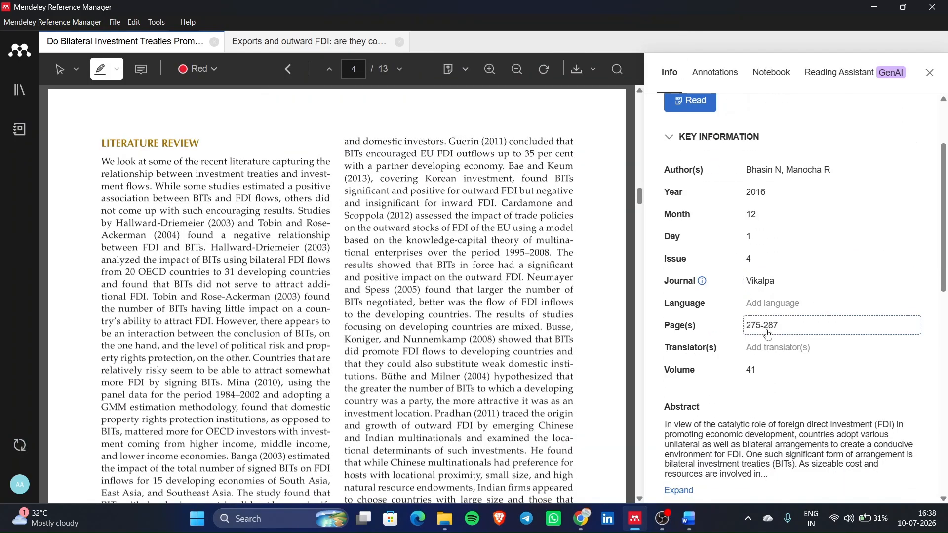
{"action": "left_click", "coordinate": [691, 521]}
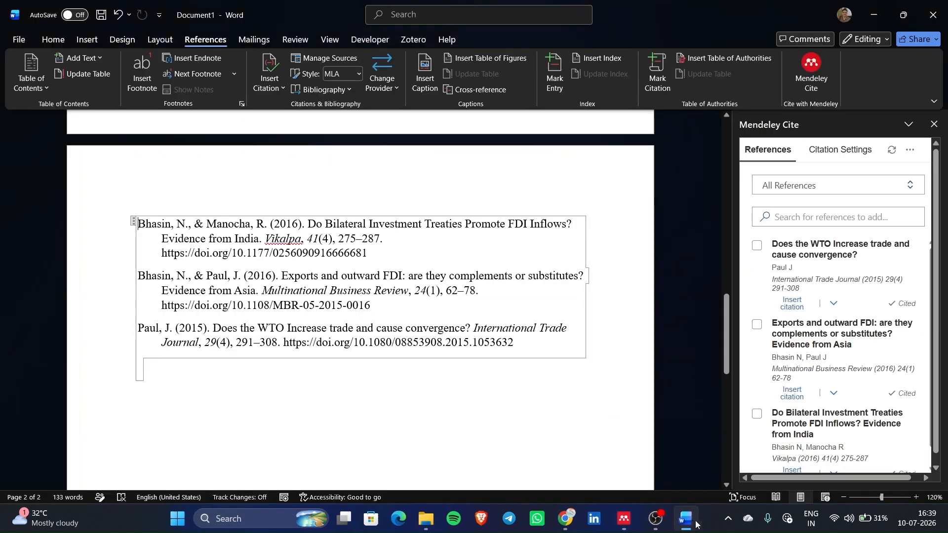
{"action": "left_click", "coordinate": [615, 519]}
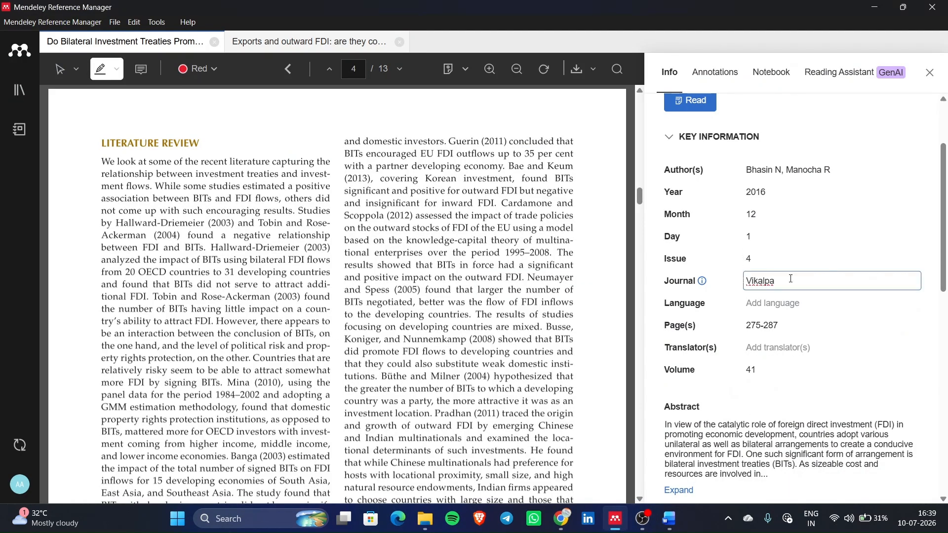
{"action": "key", "text": "BackSpace"}
{"action": "key", "text": "BackSpace"}
{"action": "key", "text": "BackSpace"}
{"action": "key", "text": "BackSpace"}
{"action": "key", "text": "BackSpace"}
{"action": "key", "text": "BackSpace"}
{"action": "key", "text": "BackSpace"}
{"action": "left_click", "coordinate": [814, 106]}
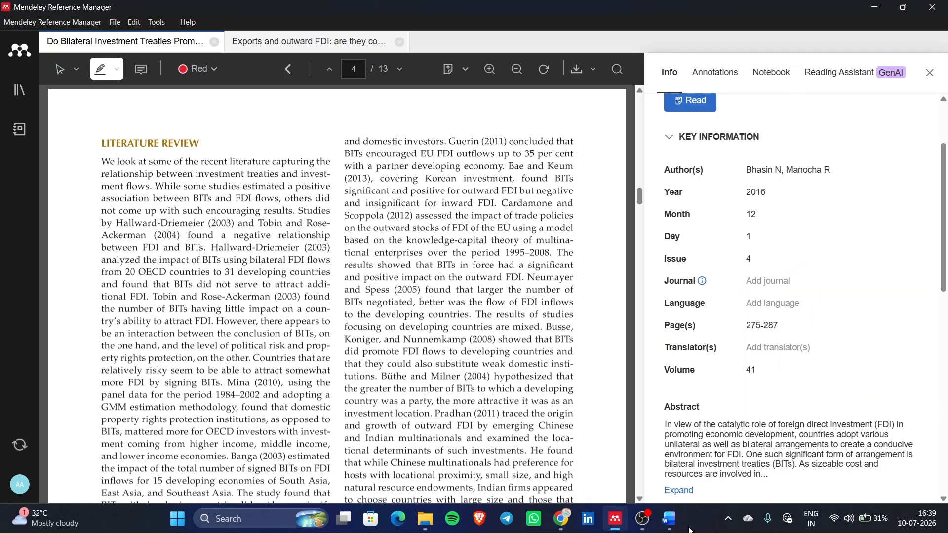
{"action": "left_click", "coordinate": [670, 519]}
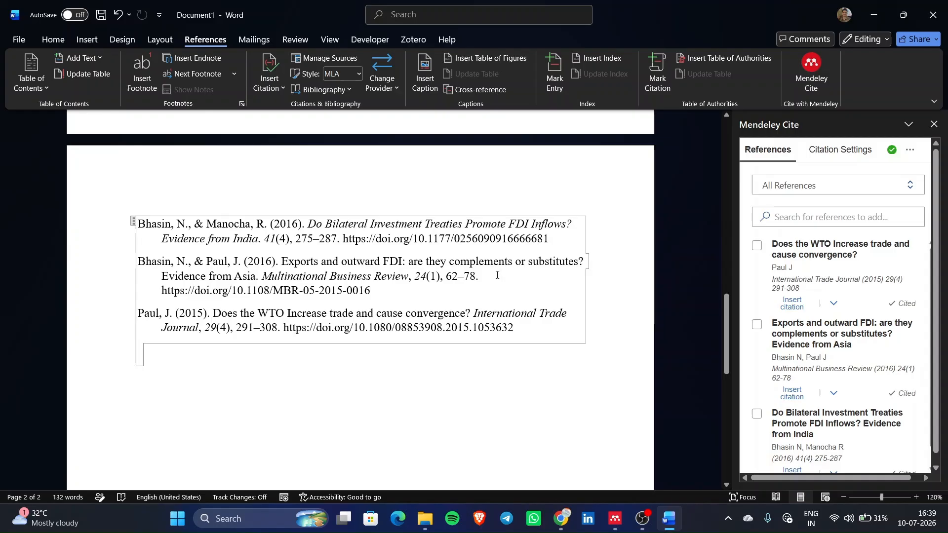
{"action": "scroll", "coordinate": [827, 317], "scroll_direction": "down", "scroll_amount": 1}
{"action": "scroll", "coordinate": [827, 317], "scroll_direction": "up", "scroll_amount": 1}
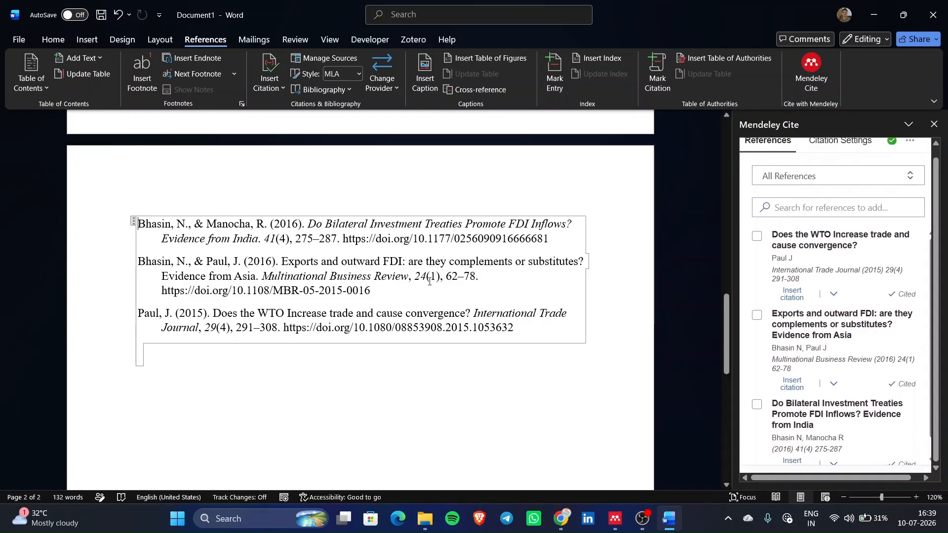
{"action": "left_click_drag", "start_coordinate": [249, 221], "coordinate": [302, 239]}
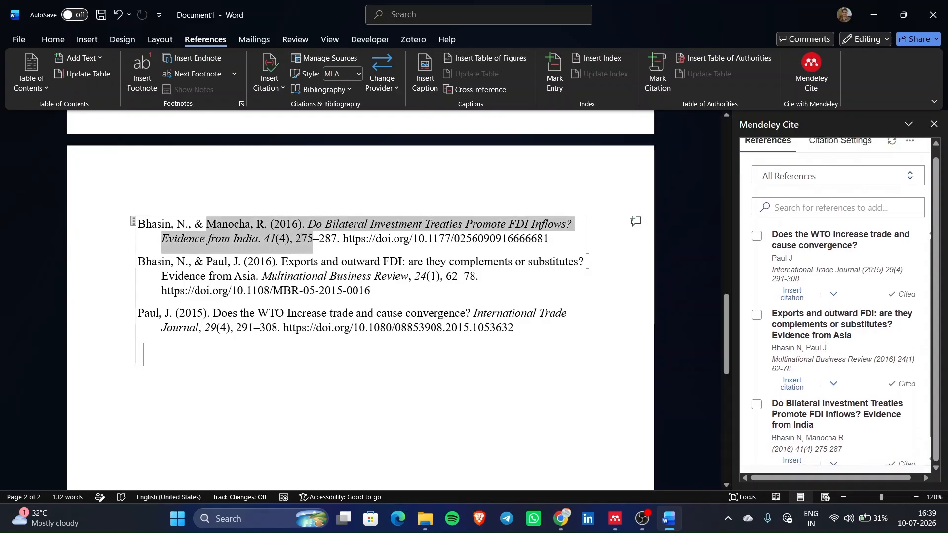
{"action": "left_click", "coordinate": [302, 239]}
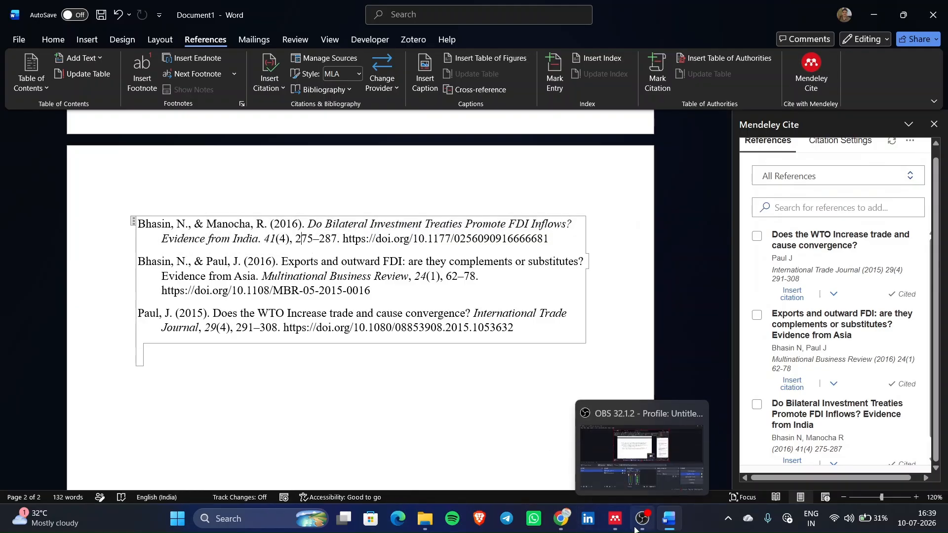
{"action": "scroll", "coordinate": [399, 319], "scroll_direction": "up", "scroll_amount": 10}
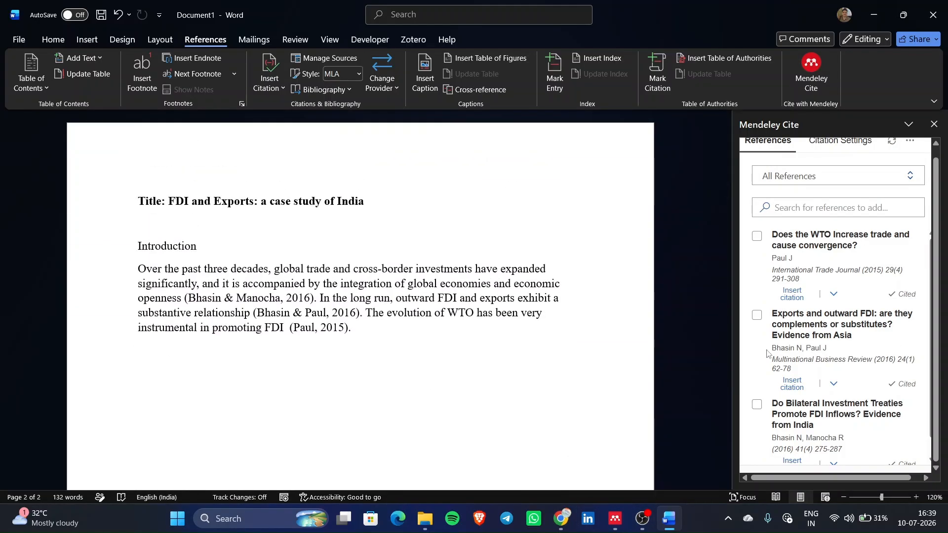
{"action": "scroll", "coordinate": [768, 354], "scroll_direction": "down", "scroll_amount": 1}
{"action": "scroll", "coordinate": [766, 353], "scroll_direction": "up", "scroll_amount": 1}
{"action": "scroll", "coordinate": [616, 390], "scroll_direction": "down", "scroll_amount": 15}
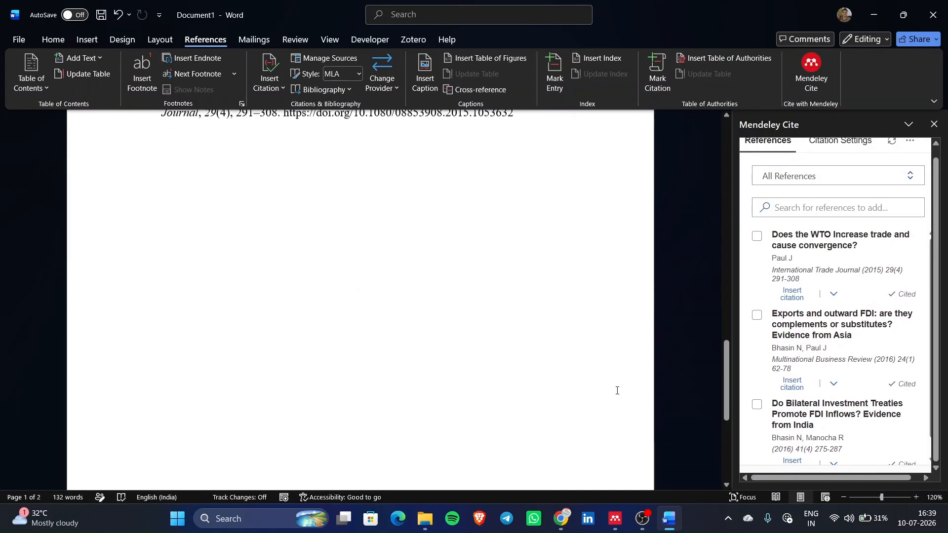
- Restore 'Vikalpa' as the Journal of the Do Bilateral Investment Treaties reference in Mendeley
{"action": "left_click", "coordinate": [615, 518]}
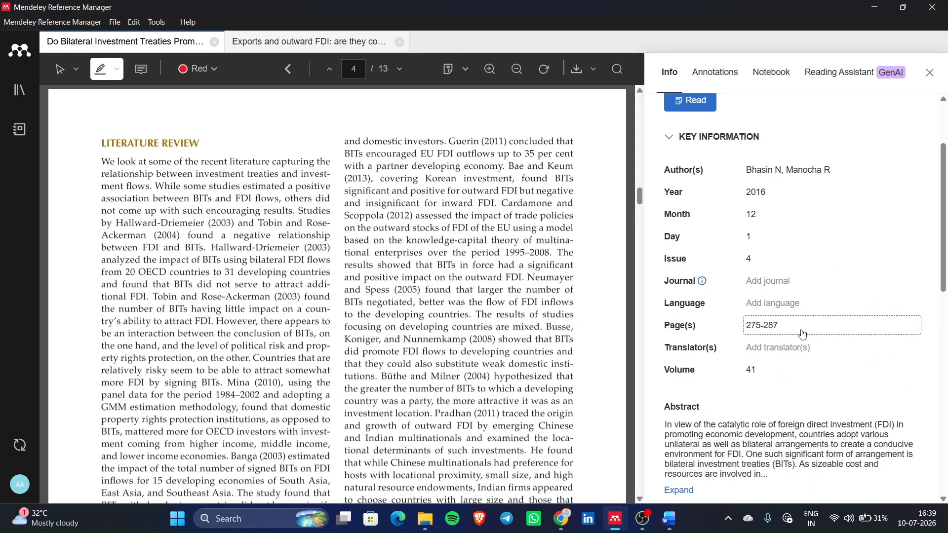
{"action": "type", "text": "Vikalpa"}
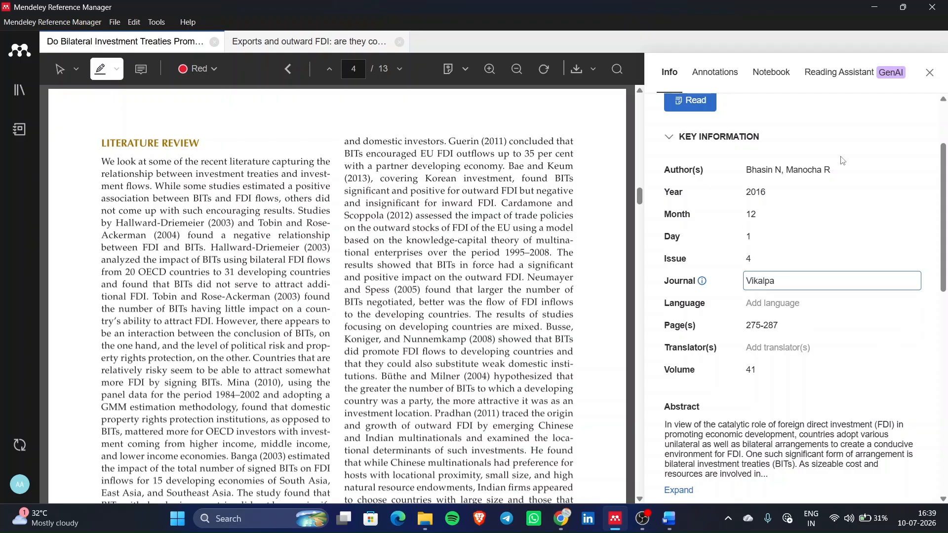
{"action": "key", "text": "Return"}
{"action": "left_click", "coordinate": [669, 519]}
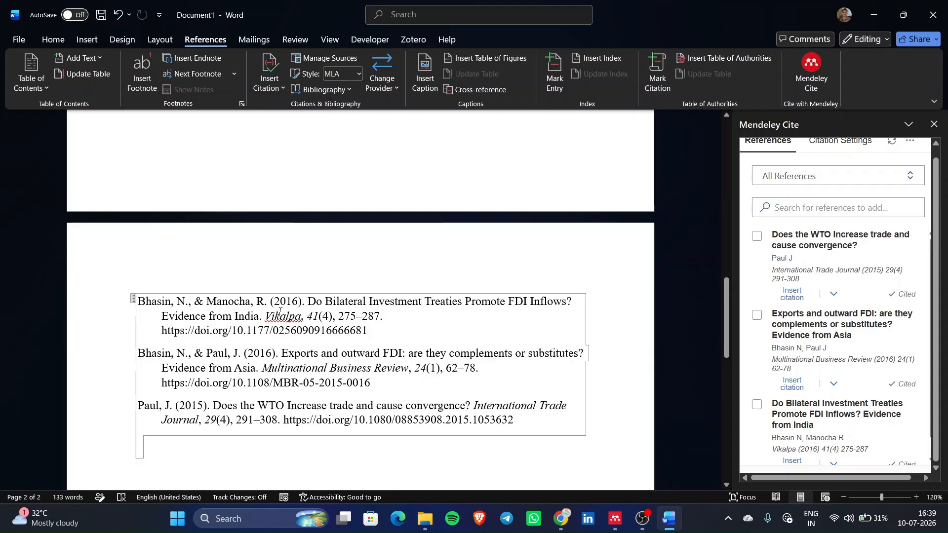
- Scroll between the Introduction and the bibliography in Word to review the citations
{"action": "scroll", "coordinate": [279, 312], "scroll_direction": "up", "scroll_amount": 2}
{"action": "scroll", "coordinate": [280, 312], "scroll_direction": "down", "scroll_amount": 4}
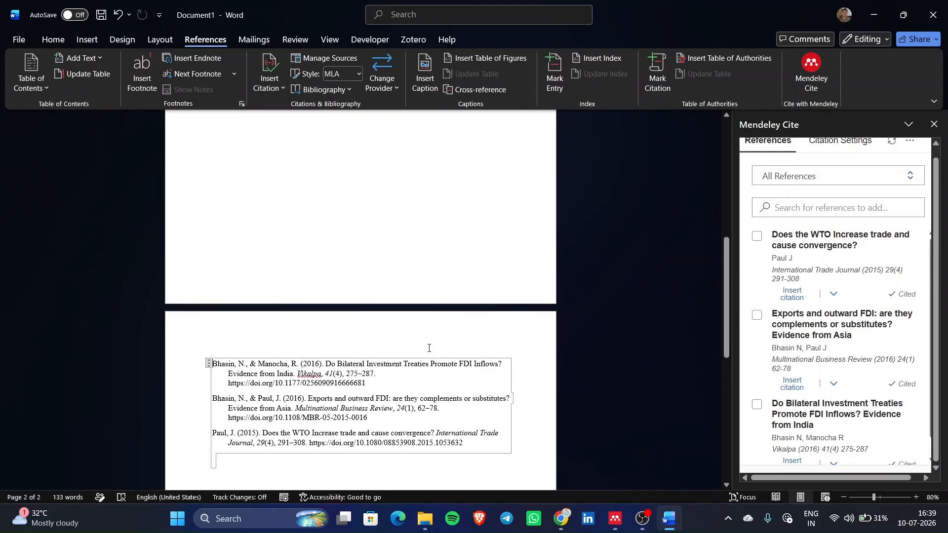
{"action": "scroll", "coordinate": [447, 335], "scroll_direction": "up", "scroll_amount": 8}
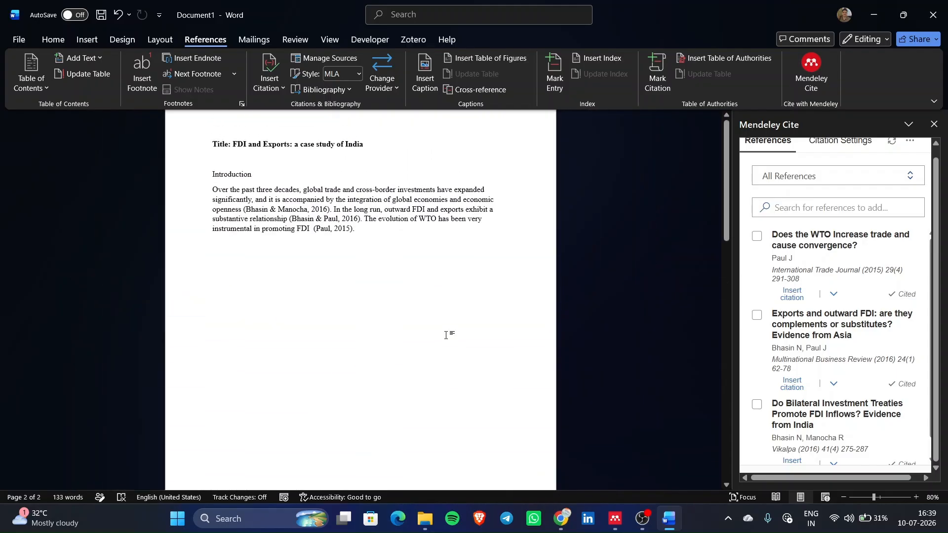
{"action": "scroll", "coordinate": [388, 261], "scroll_direction": "down", "scroll_amount": 8}
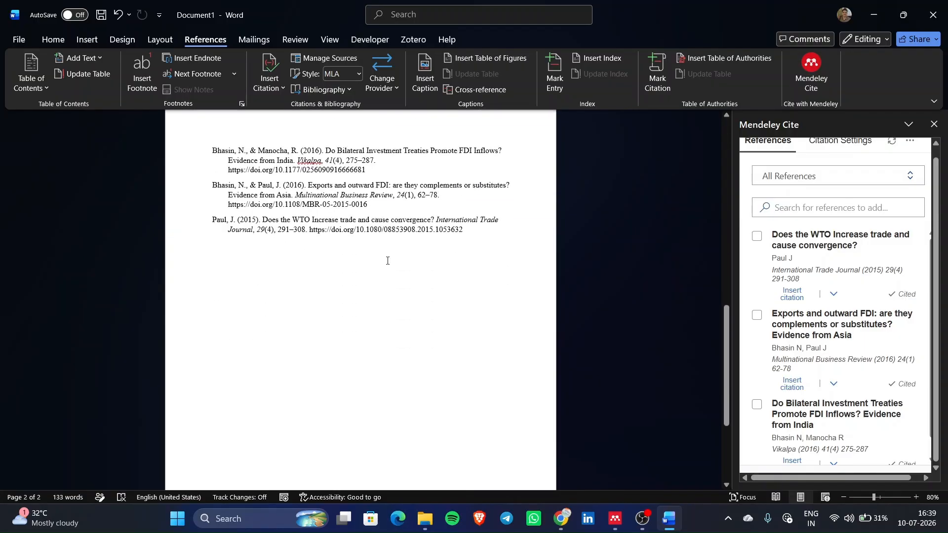
{"action": "scroll", "coordinate": [387, 261], "scroll_direction": "up", "scroll_amount": 1}
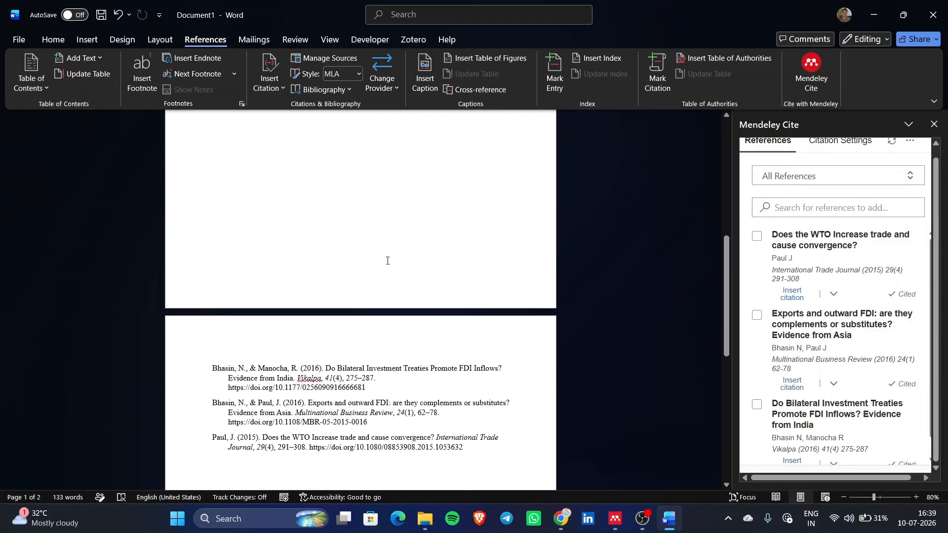
{"action": "scroll", "coordinate": [450, 290], "scroll_direction": "up", "scroll_amount": 8}
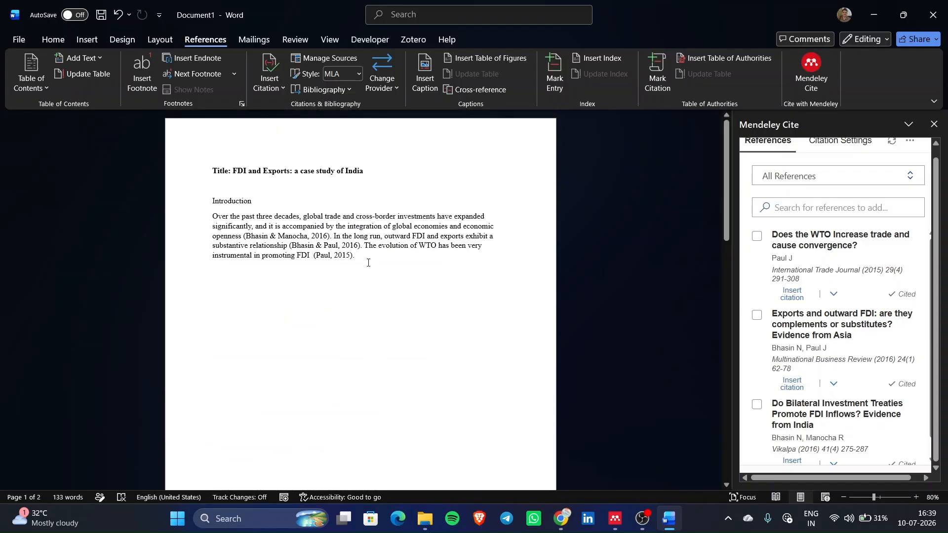
{"action": "scroll", "coordinate": [368, 263], "scroll_direction": "down", "scroll_amount": 8}
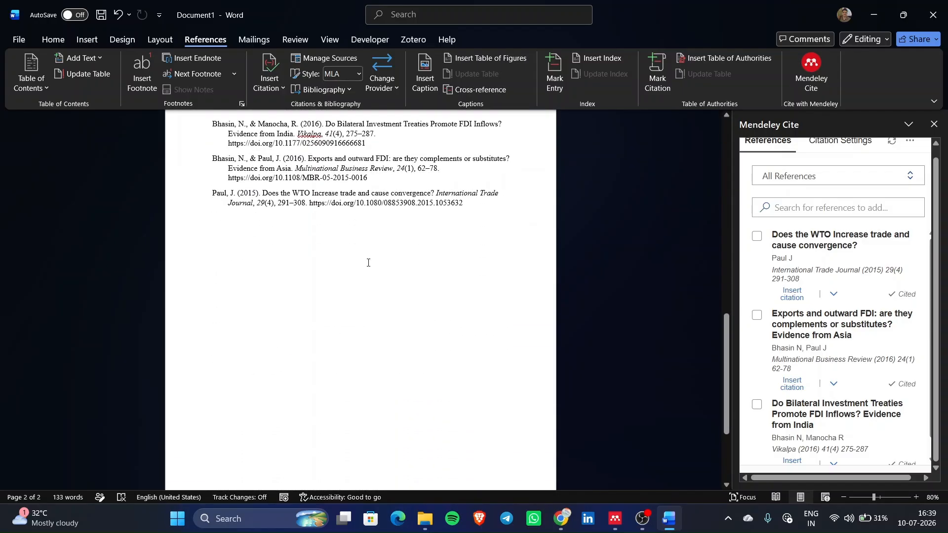
{"action": "scroll", "coordinate": [368, 262], "scroll_direction": "up", "scroll_amount": 2}
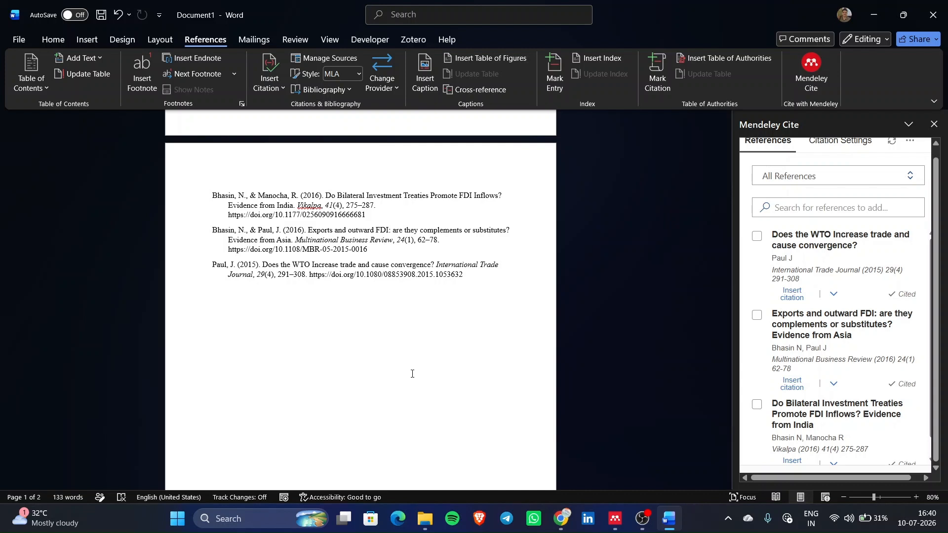
{"action": "scroll", "coordinate": [412, 374], "scroll_direction": "down", "scroll_amount": 2}
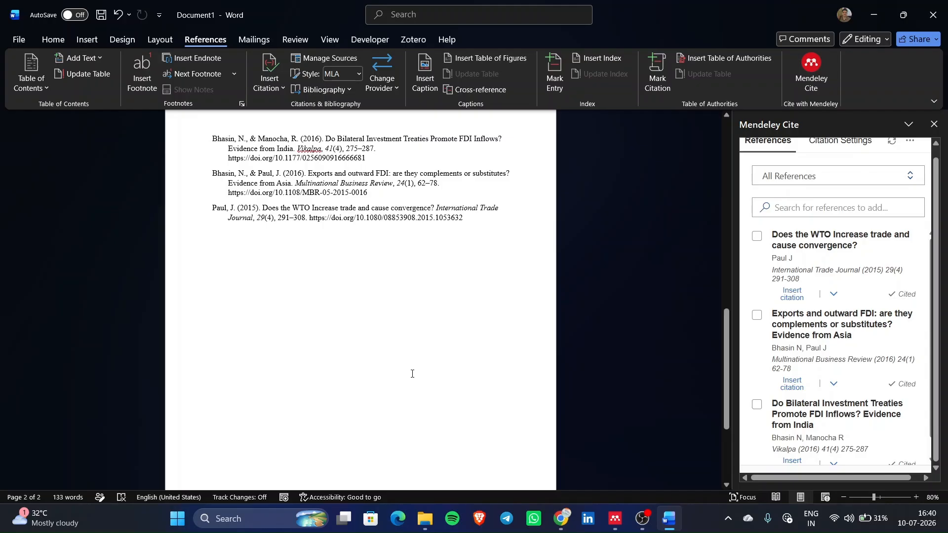
{"action": "scroll", "coordinate": [412, 374], "scroll_direction": "up", "scroll_amount": 4}
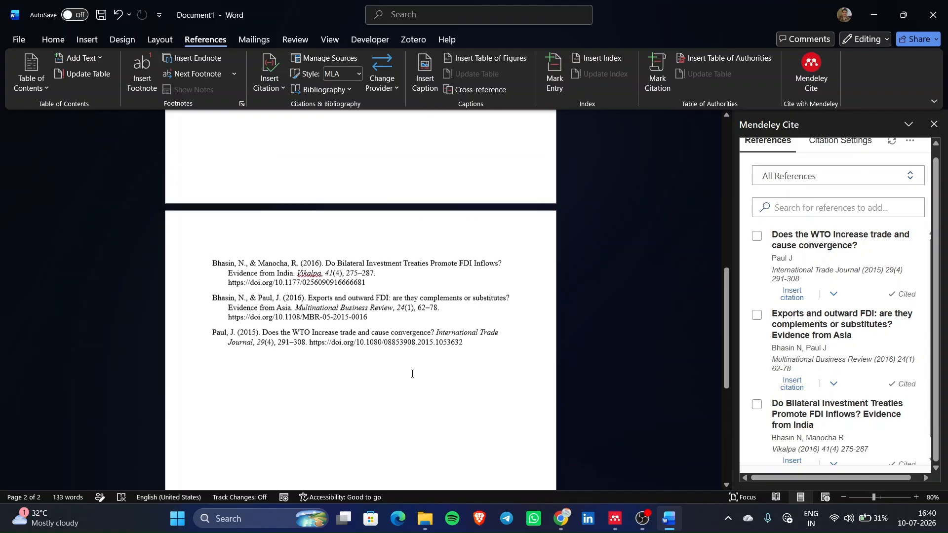
{"action": "scroll", "coordinate": [375, 355], "scroll_direction": "up", "scroll_amount": 2}
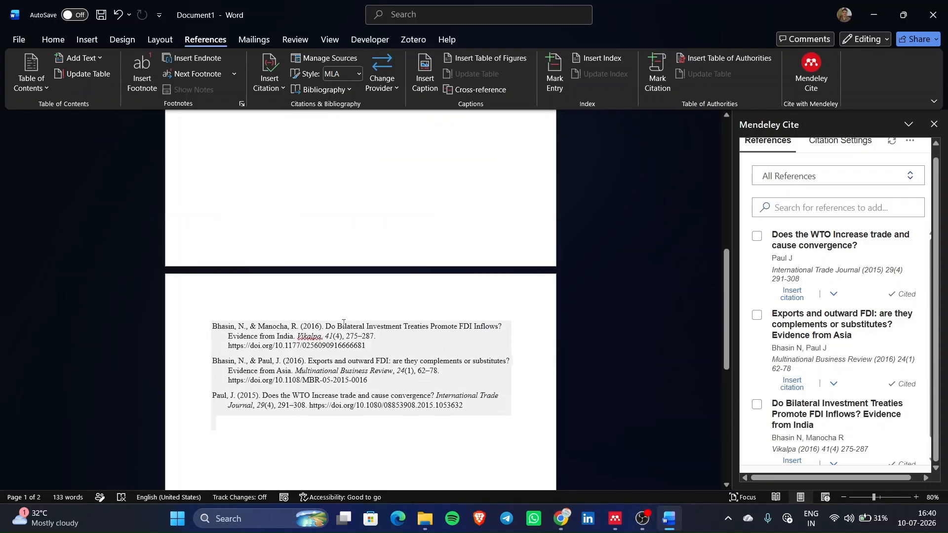
{"action": "scroll", "coordinate": [344, 324], "scroll_direction": "up", "scroll_amount": 12}
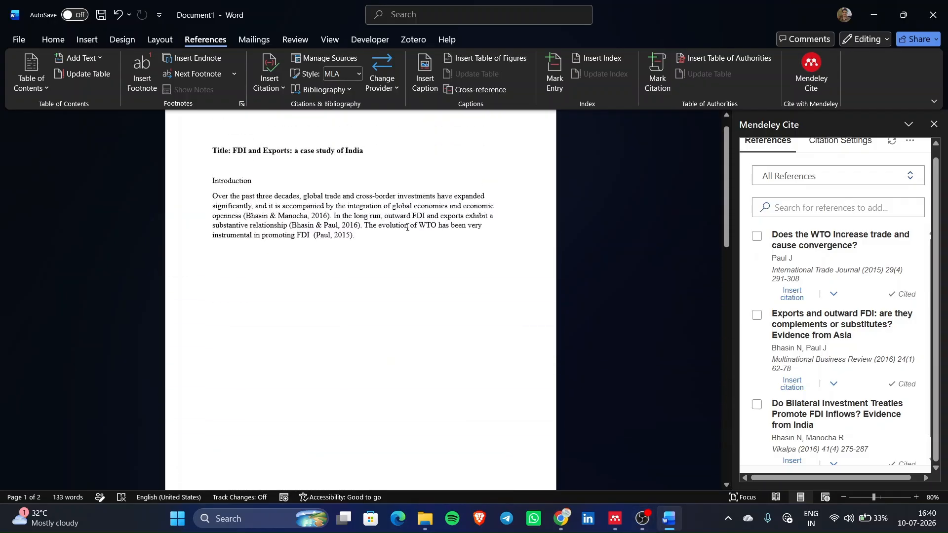
{"action": "left_click", "coordinate": [615, 518]}
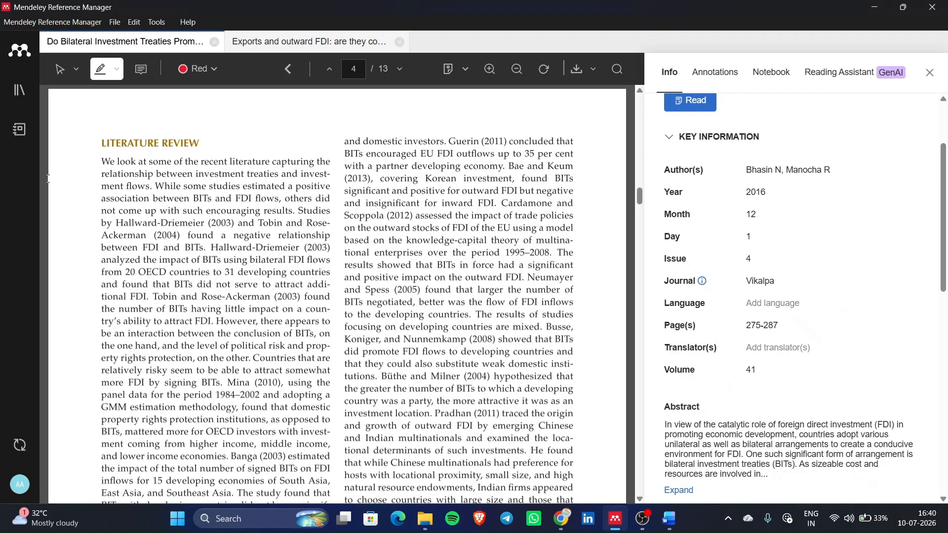
- Import six sample PDFs into Mendeley's FDI collection as new references
{"action": "left_click", "coordinate": [20, 90]}
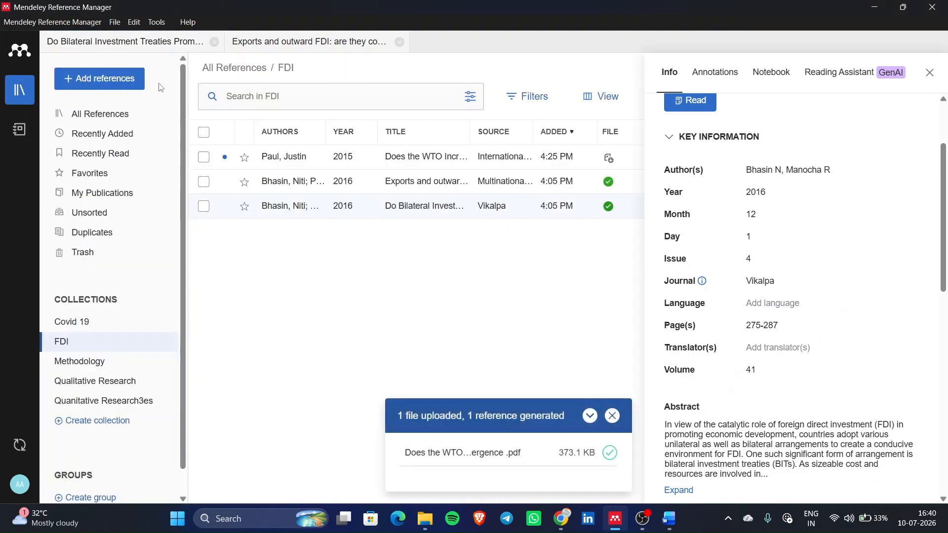
{"action": "left_click", "coordinate": [121, 79]}
{"action": "left_click", "coordinate": [132, 116]}
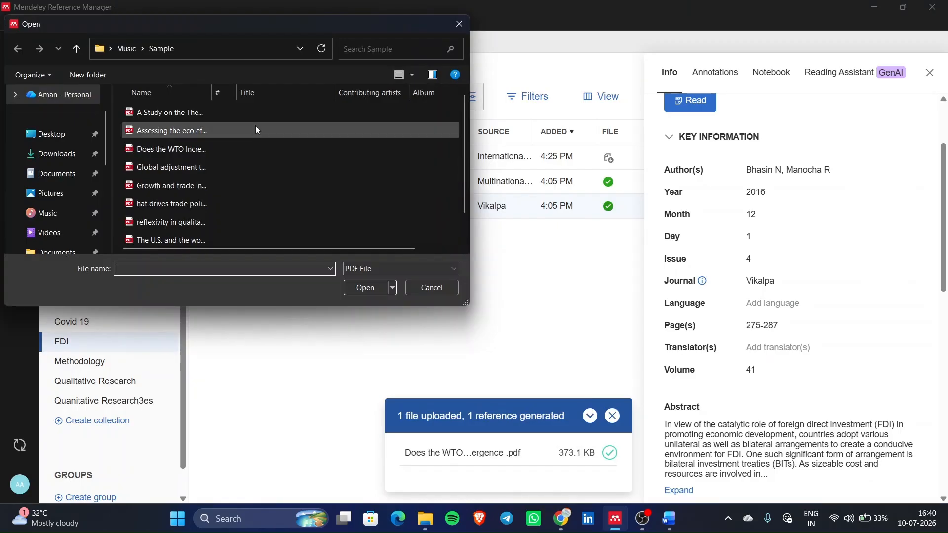
{"action": "left_click_drag", "start_coordinate": [255, 130], "coordinate": [223, 225]}
{"action": "left_click", "coordinate": [361, 290]}
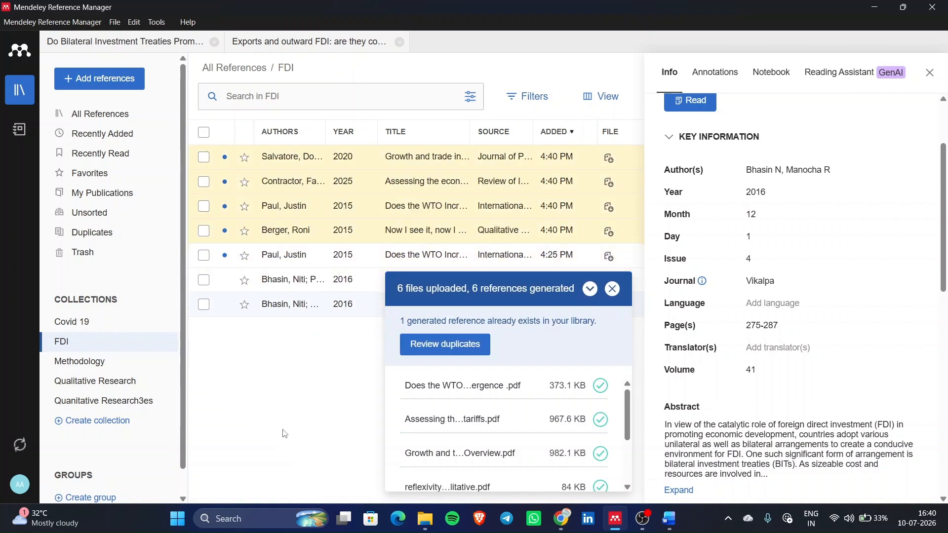
{"action": "left_click", "coordinate": [614, 289]}
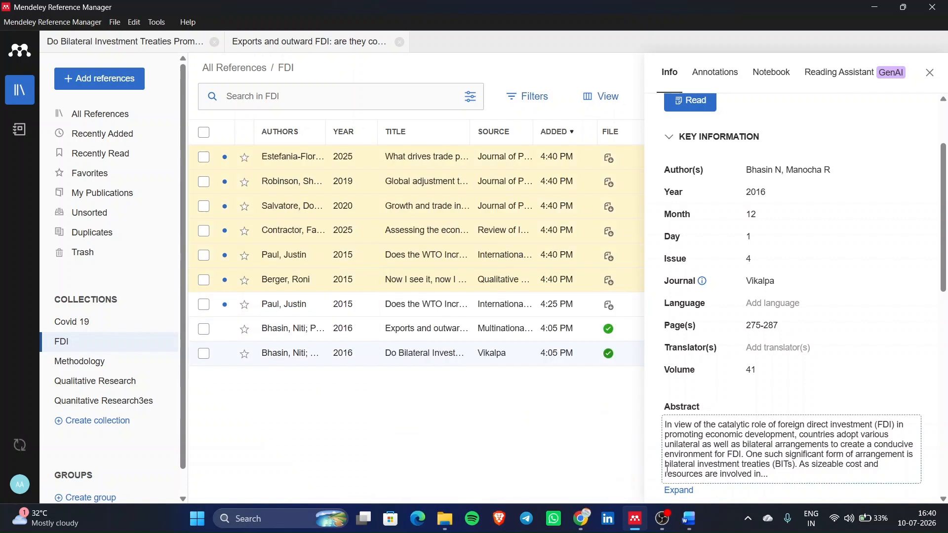
- Add Estefania-Flores et al. (2025) and Robinson & Thierfelder (2019) to the (Paul, 2015) citation
{"action": "left_click", "coordinate": [695, 527]}
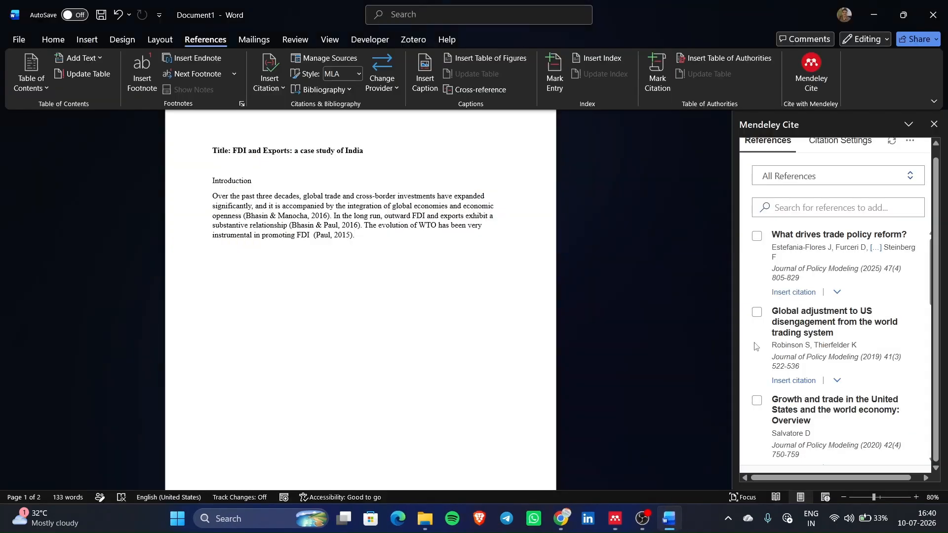
{"action": "scroll", "coordinate": [818, 357], "scroll_direction": "down", "scroll_amount": 10}
{"action": "scroll", "coordinate": [820, 359], "scroll_direction": "up", "scroll_amount": 10}
{"action": "scroll", "coordinate": [819, 359], "scroll_direction": "down", "scroll_amount": 10}
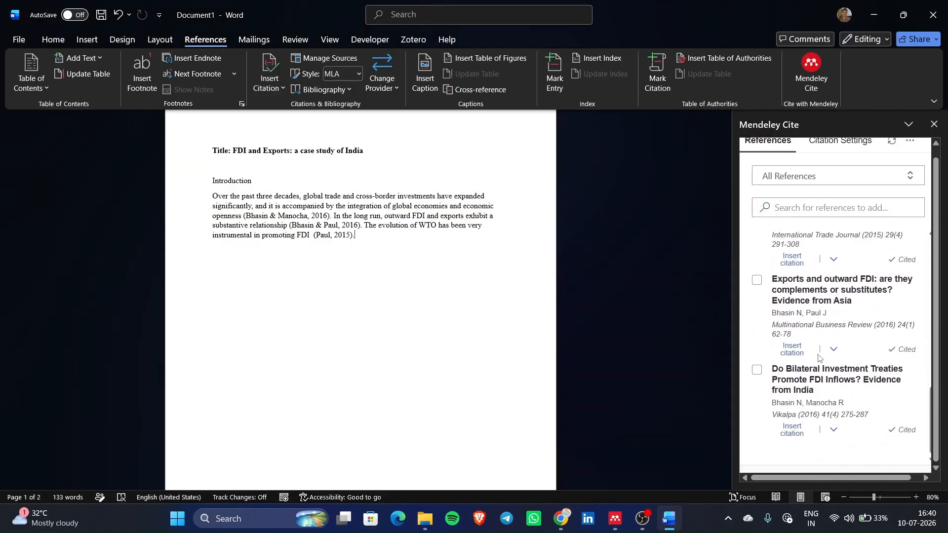
{"action": "scroll", "coordinate": [791, 390], "scroll_direction": "up", "scroll_amount": 1}
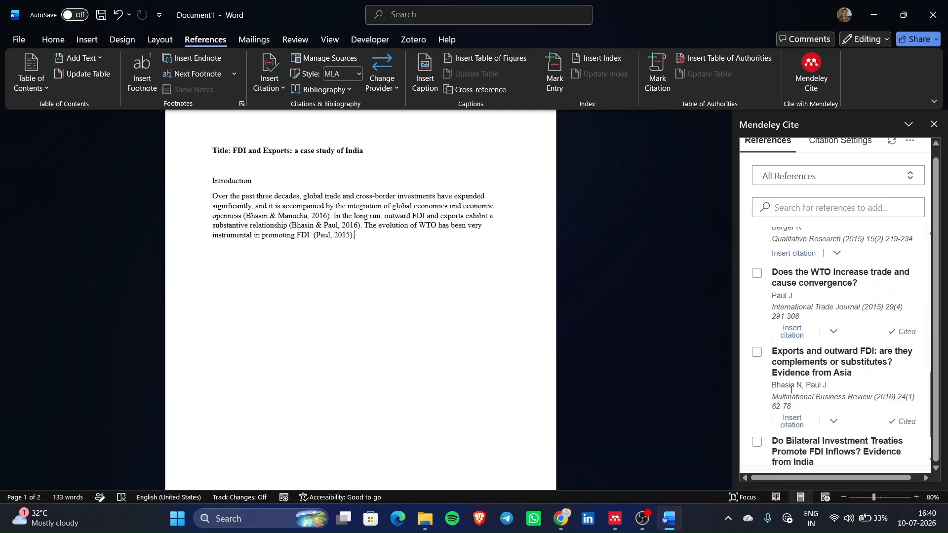
{"action": "scroll", "coordinate": [791, 390], "scroll_direction": "up", "scroll_amount": 3}
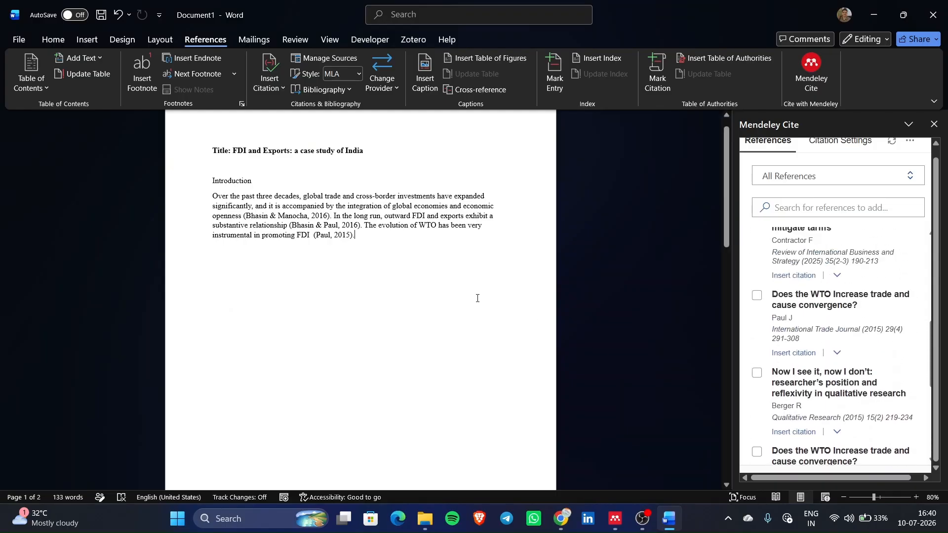
{"action": "scroll", "coordinate": [478, 298], "scroll_direction": "up", "scroll_amount": 4}
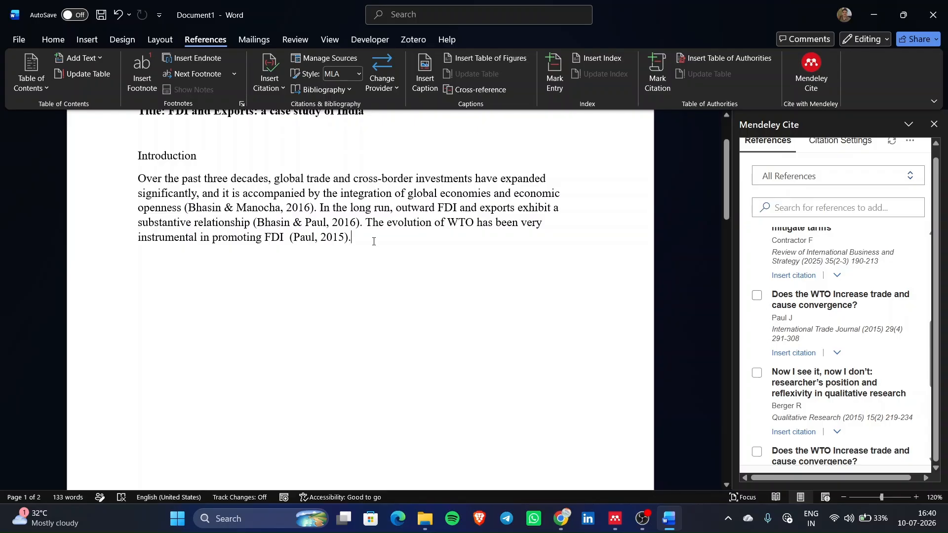
{"action": "left_click", "coordinate": [321, 242]}
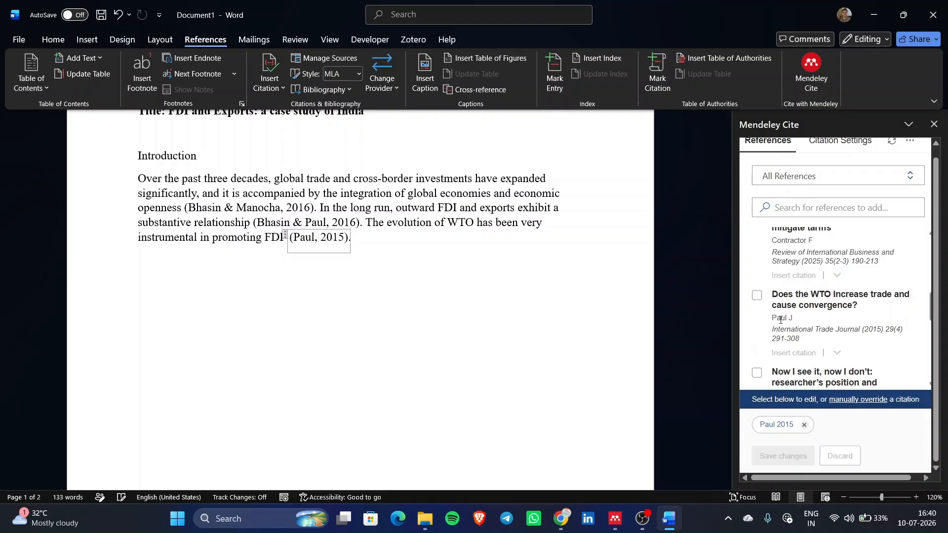
{"action": "scroll", "coordinate": [774, 326], "scroll_direction": "down", "scroll_amount": 4}
{"action": "scroll", "coordinate": [754, 333], "scroll_direction": "down", "scroll_amount": 10}
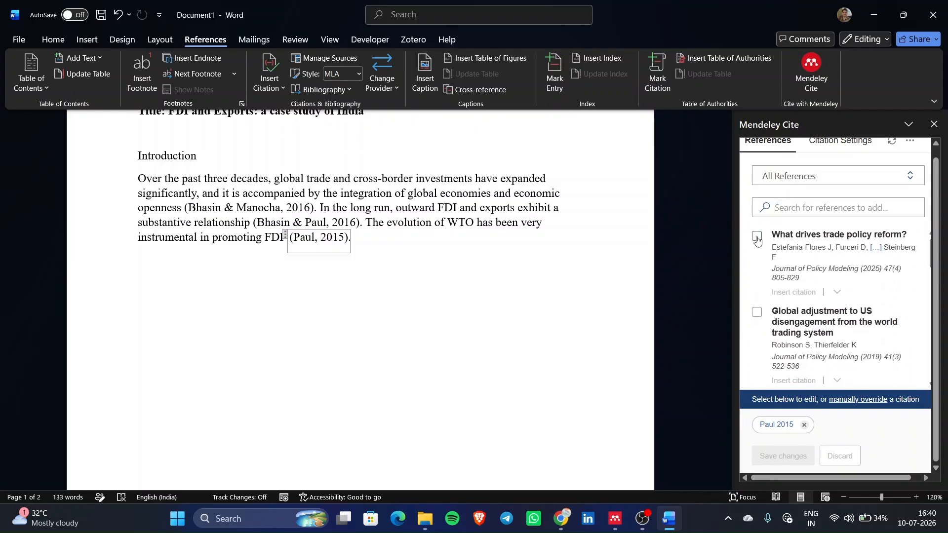
{"action": "left_click", "coordinate": [757, 237]}
{"action": "left_click", "coordinate": [763, 317]}
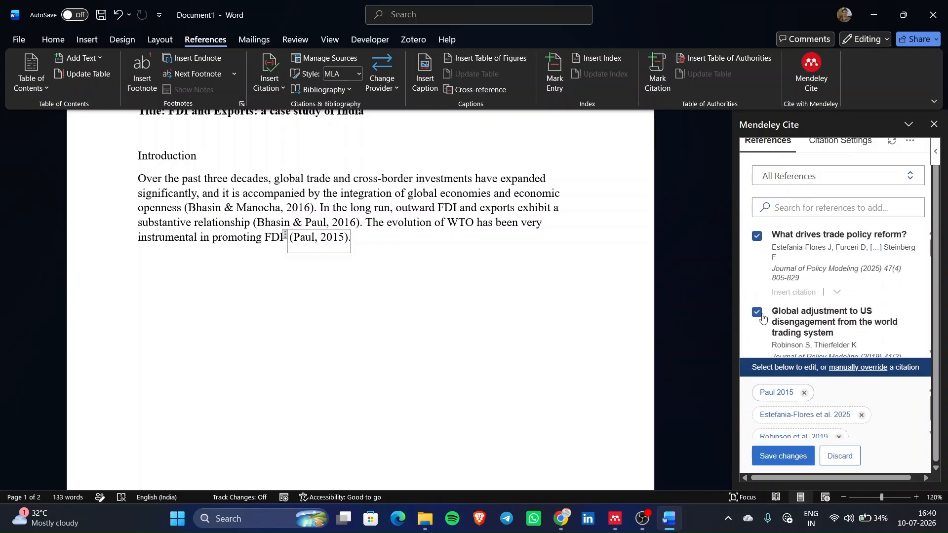
{"action": "left_click", "coordinate": [794, 462]}
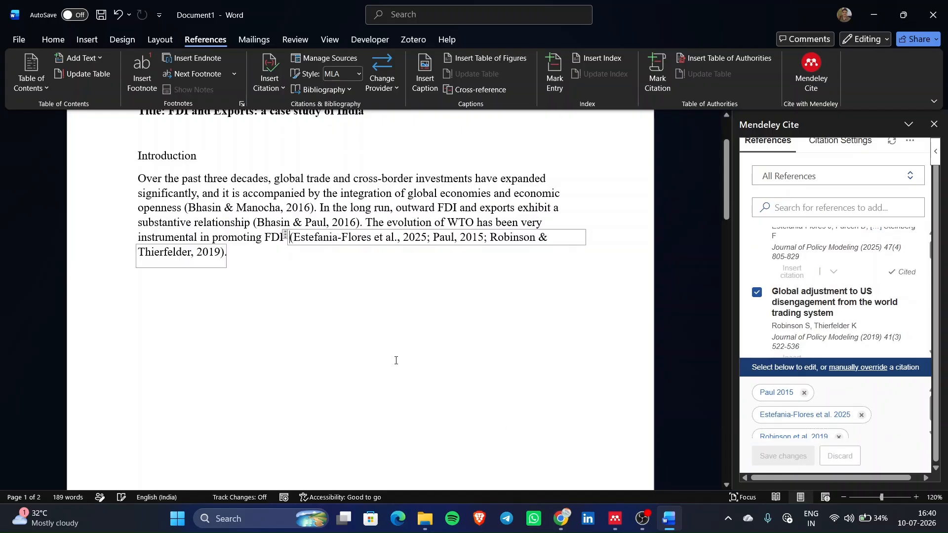
{"action": "scroll", "coordinate": [395, 361], "scroll_direction": "down", "scroll_amount": 10}
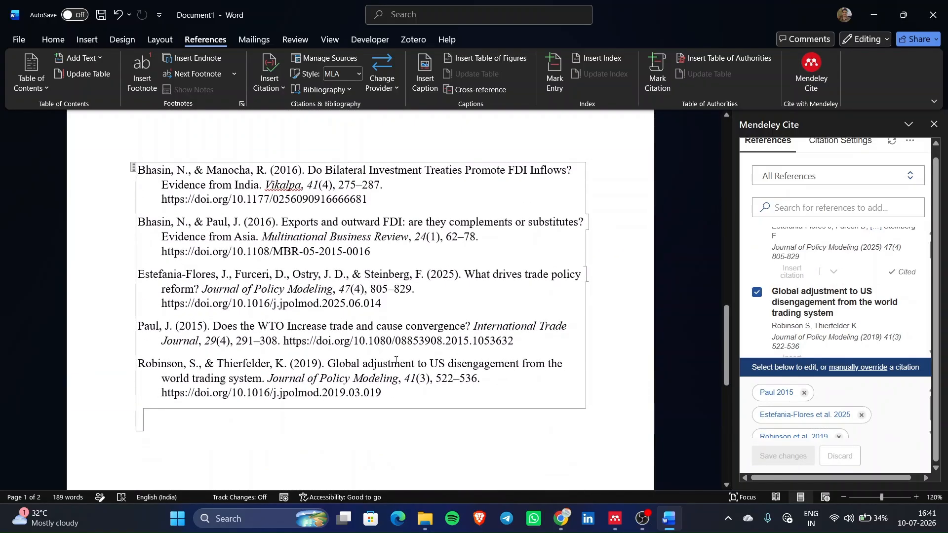
{"action": "scroll", "coordinate": [193, 366], "scroll_direction": "down", "scroll_amount": 1, "text": "ctrl"}
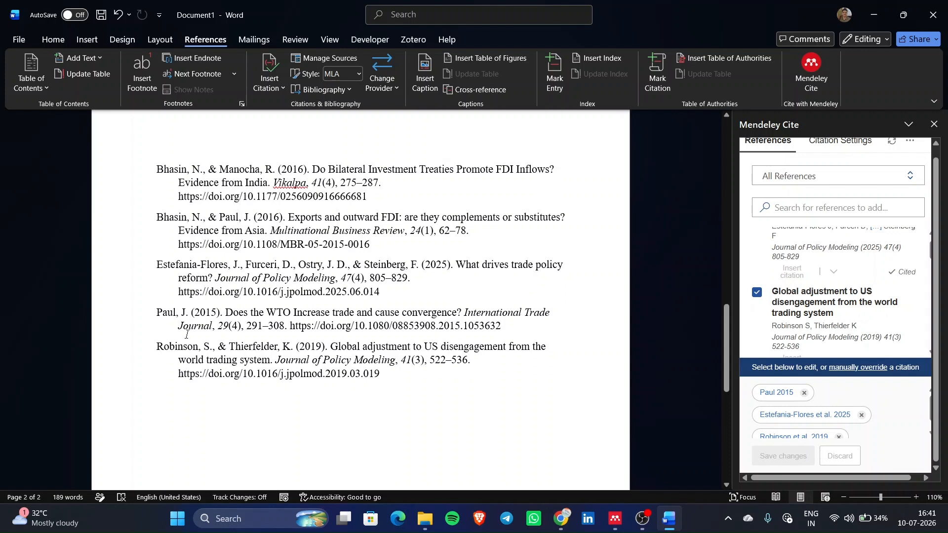
{"action": "left_click_drag", "start_coordinate": [296, 363], "coordinate": [218, 346]}
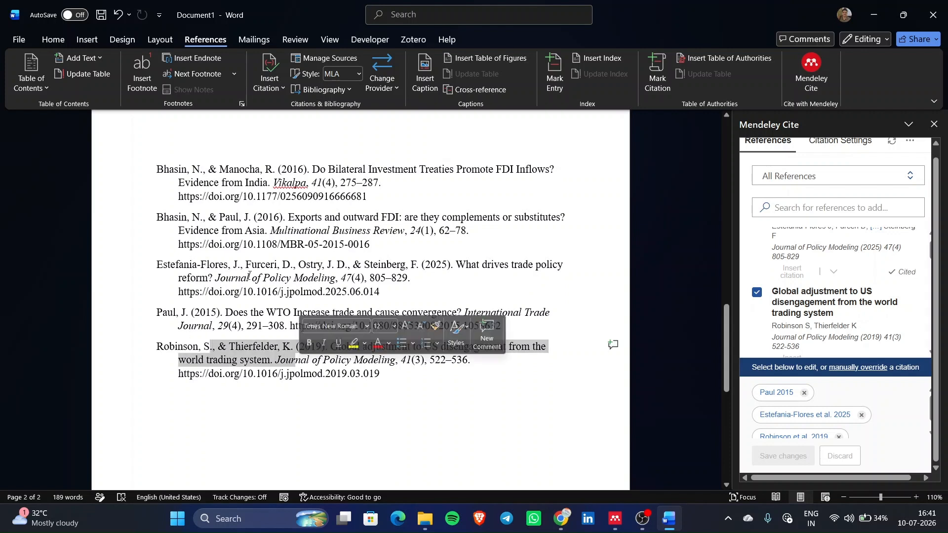
{"action": "left_click_drag", "start_coordinate": [299, 265], "coordinate": [342, 293]}
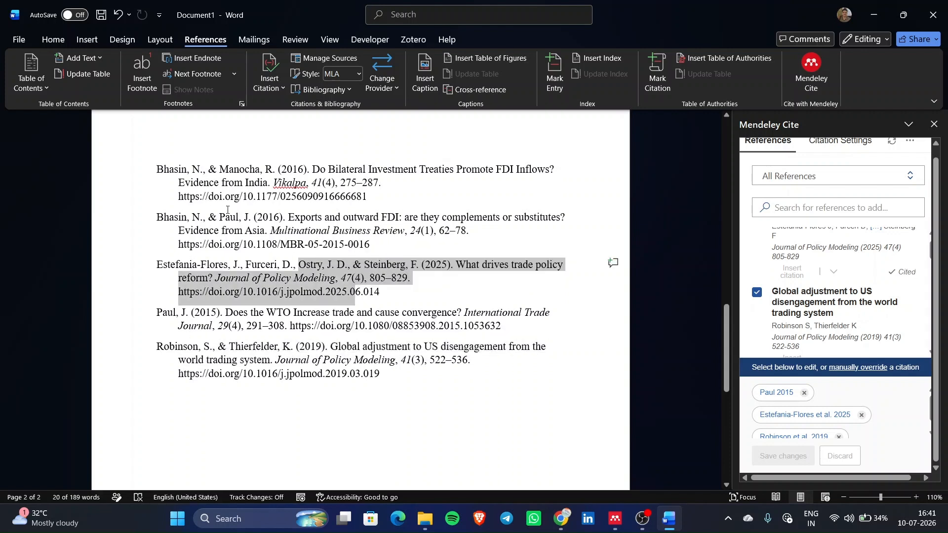
{"action": "left_click_drag", "start_coordinate": [226, 198], "coordinate": [323, 242]}
{"action": "scroll", "coordinate": [324, 240], "scroll_direction": "up", "scroll_amount": 2}
{"action": "scroll", "coordinate": [324, 240], "scroll_direction": "down", "scroll_amount": 5}
{"action": "scroll", "coordinate": [324, 239], "scroll_direction": "up", "scroll_amount": 5}
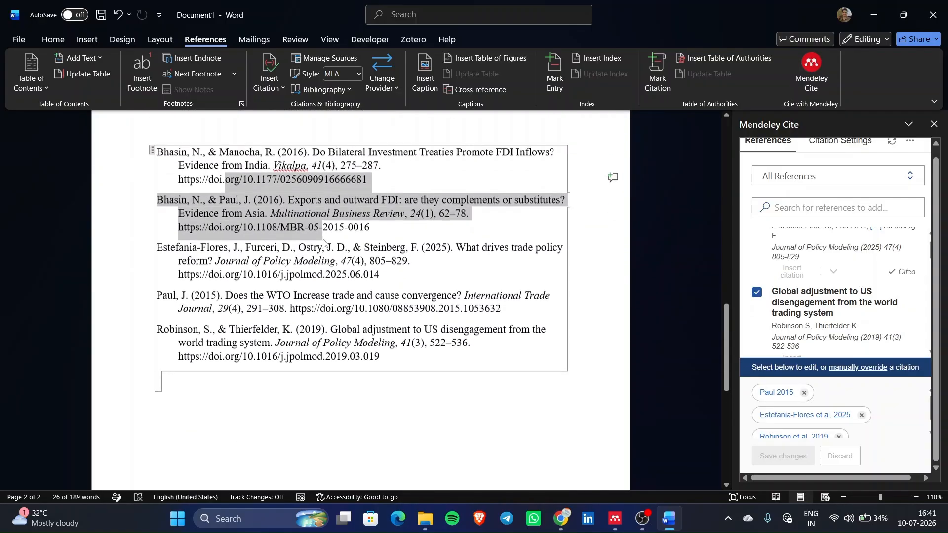
{"action": "scroll", "coordinate": [324, 239], "scroll_direction": "down", "scroll_amount": 3, "text": "ctrl"}
{"action": "scroll", "coordinate": [324, 240], "scroll_direction": "up", "scroll_amount": 8}
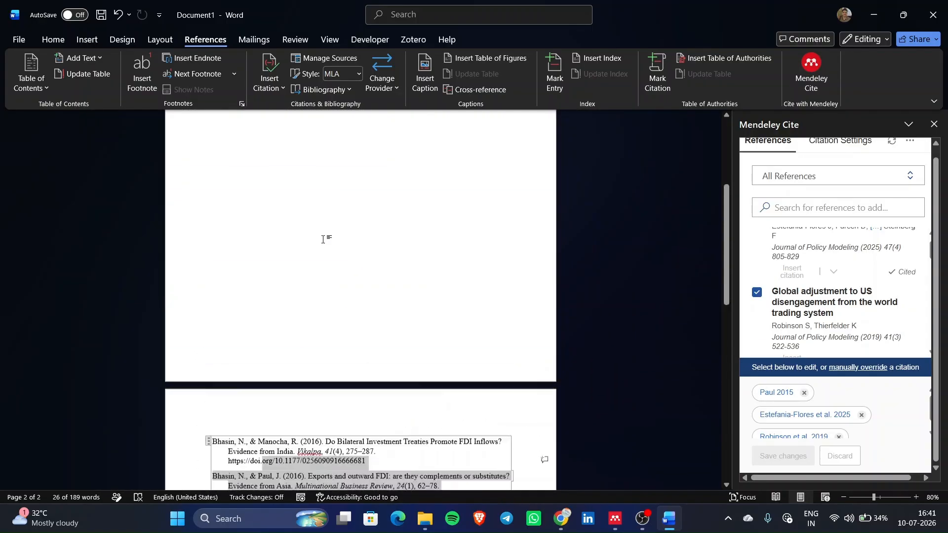
{"action": "scroll", "coordinate": [294, 284], "scroll_direction": "up", "scroll_amount": 4, "text": "ctrl"}
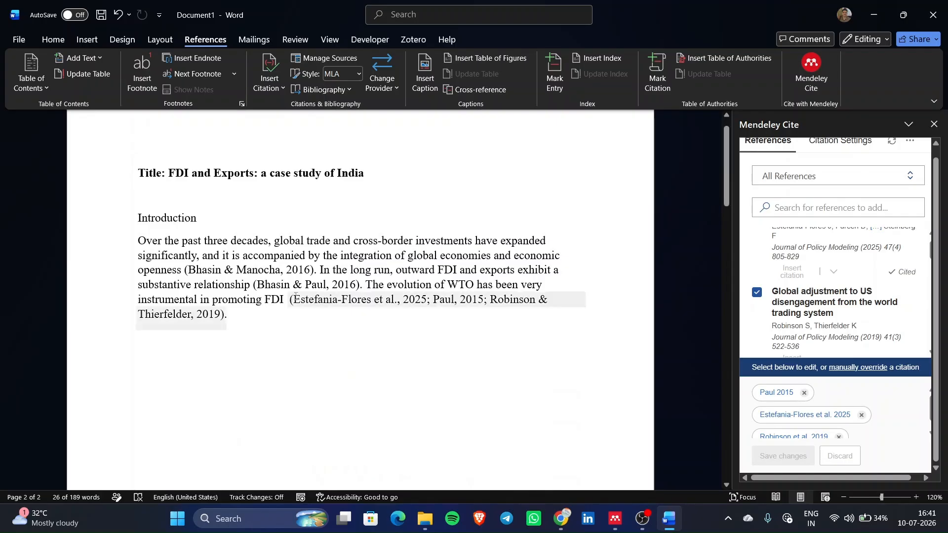
{"action": "left_click_drag", "start_coordinate": [302, 299], "coordinate": [323, 299]}
{"action": "scroll", "coordinate": [338, 415], "scroll_direction": "down", "scroll_amount": 15}
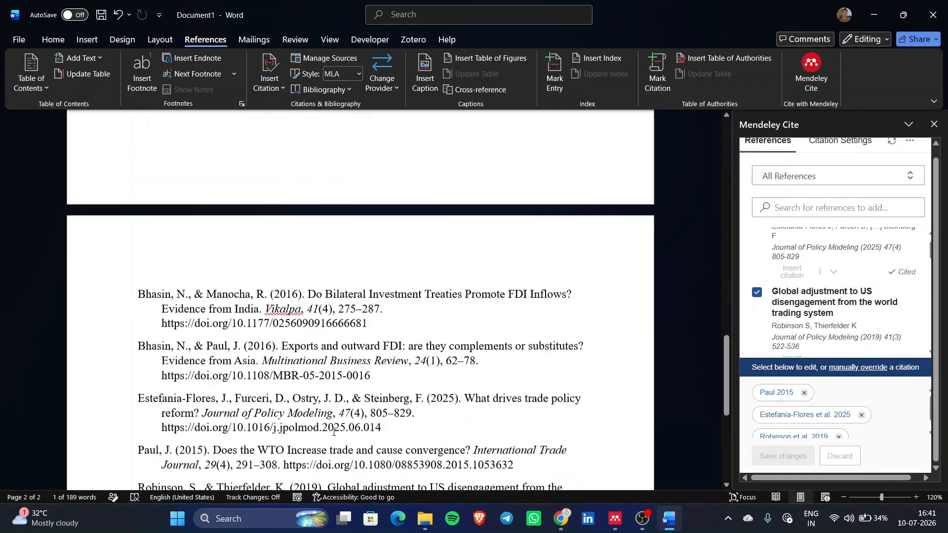
{"action": "scroll", "coordinate": [334, 432], "scroll_direction": "up", "scroll_amount": 16}
{"action": "scroll", "coordinate": [333, 432], "scroll_direction": "down", "scroll_amount": 15}
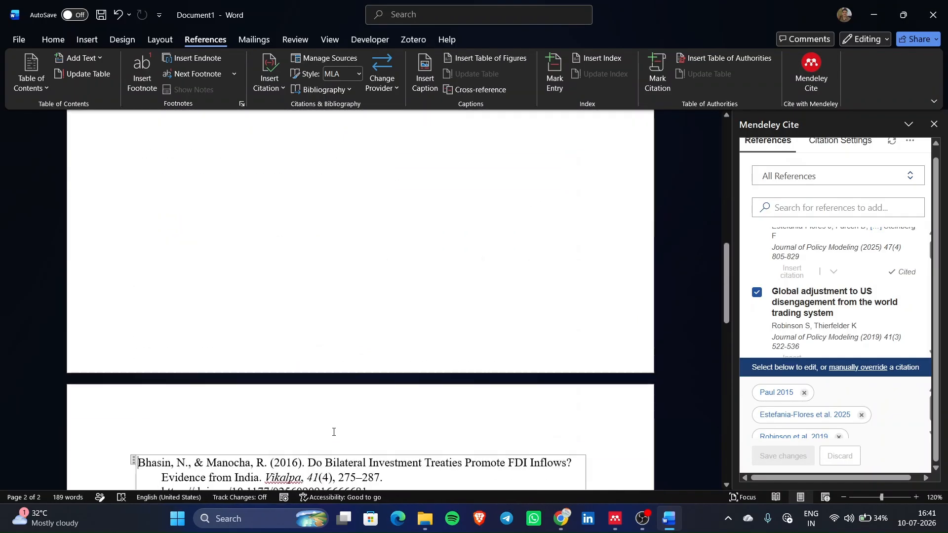
{"action": "scroll", "coordinate": [392, 286], "scroll_direction": "up", "scroll_amount": 15}
{"action": "left_click", "coordinate": [390, 287]}
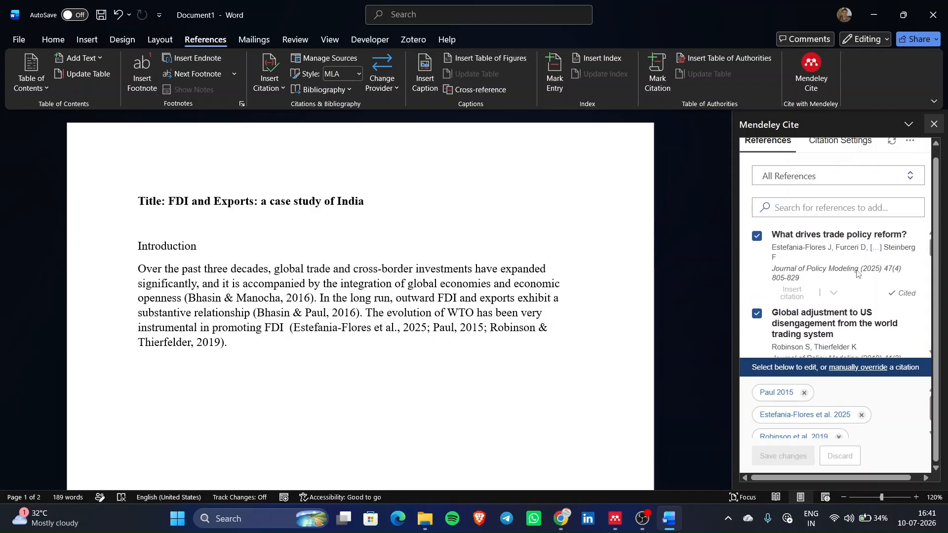
{"action": "left_click", "coordinate": [935, 125]}
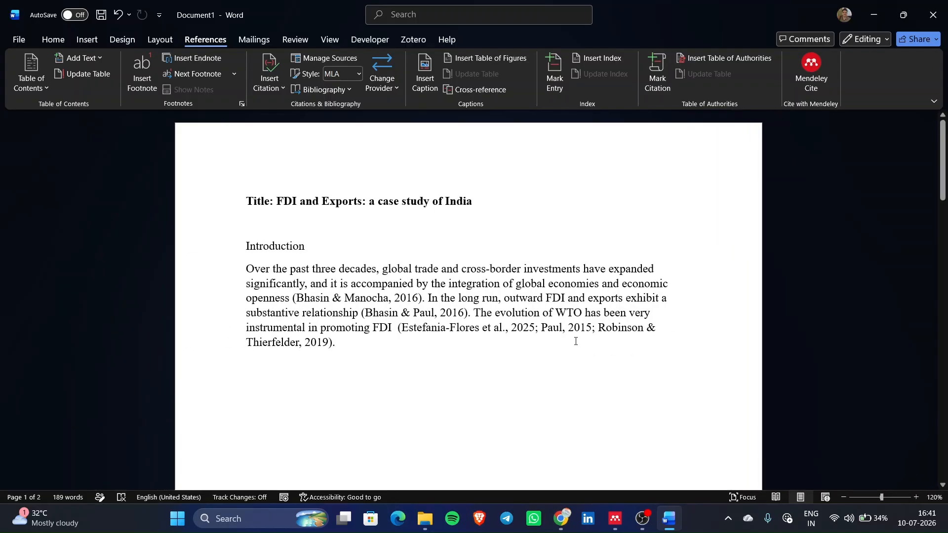
{"action": "left_click", "coordinate": [802, 75]}
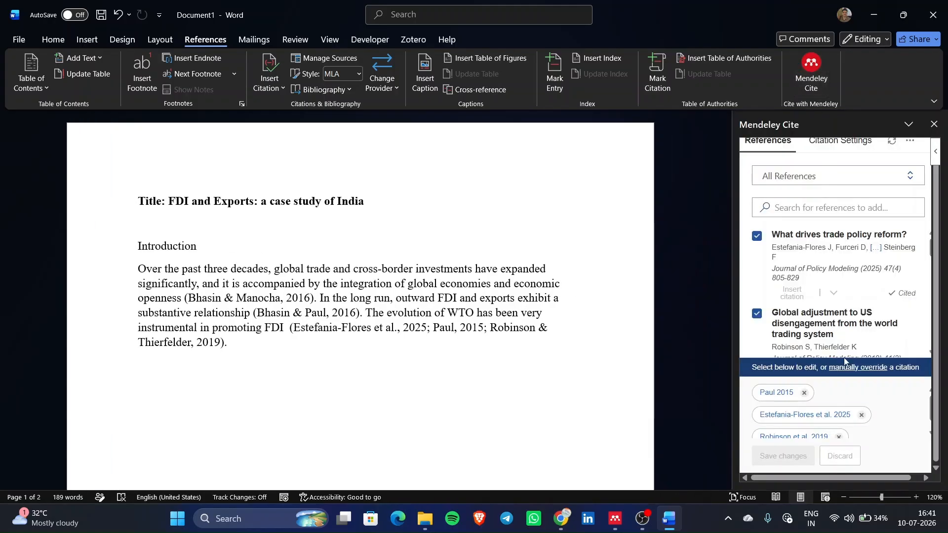
{"action": "scroll", "coordinate": [844, 362], "scroll_direction": "up", "scroll_amount": 1}
{"action": "scroll", "coordinate": [845, 364], "scroll_direction": "down", "scroll_amount": 1}
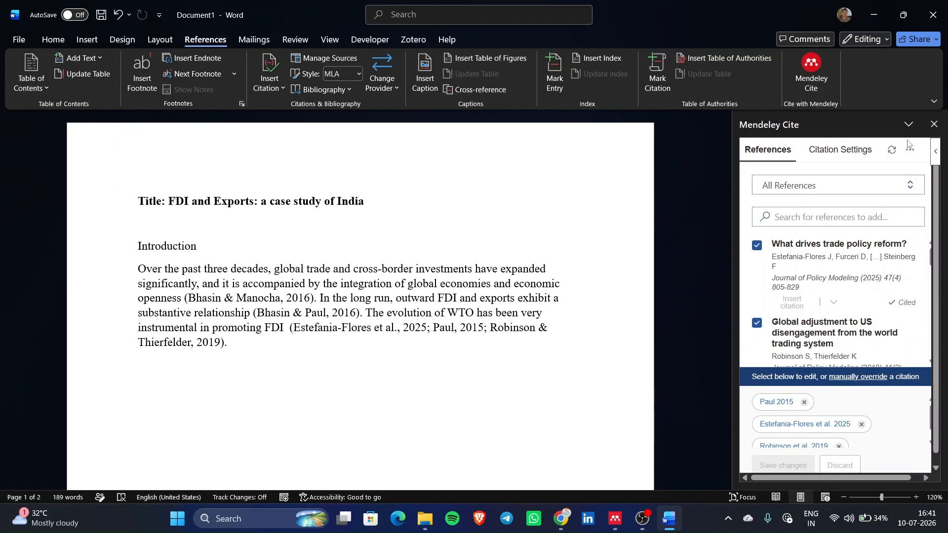
- Pick IEEE Reference Guide from the Mendeley Cite citation style list
{"action": "left_click", "coordinate": [865, 154]}
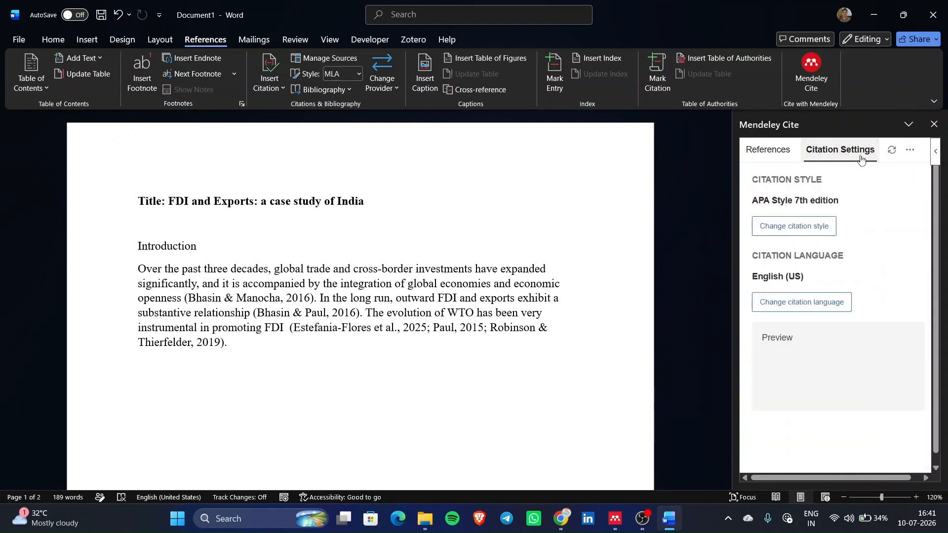
{"action": "left_click", "coordinate": [783, 226]}
{"action": "scroll", "coordinate": [786, 346], "scroll_direction": "down", "scroll_amount": 2}
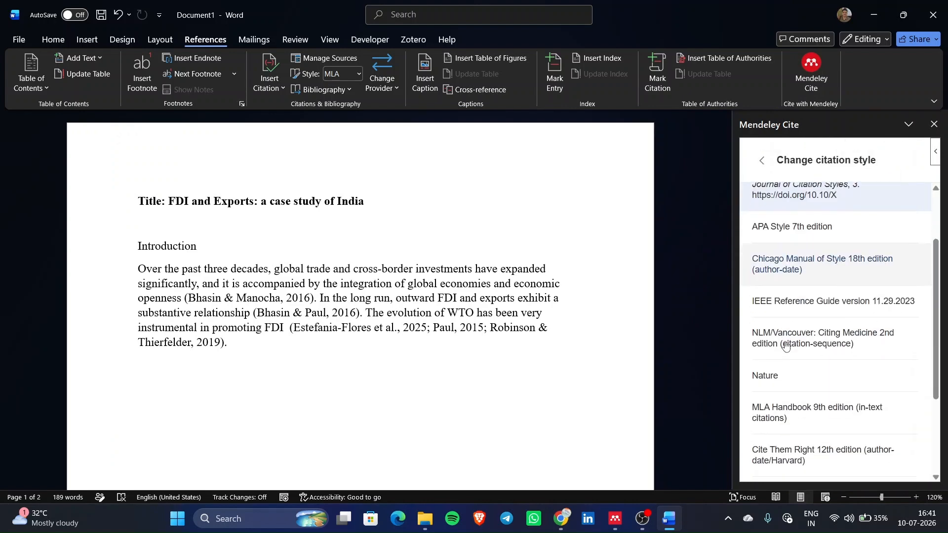
{"action": "scroll", "coordinate": [786, 345], "scroll_direction": "down", "scroll_amount": 2}
{"action": "scroll", "coordinate": [786, 346], "scroll_direction": "up", "scroll_amount": 4}
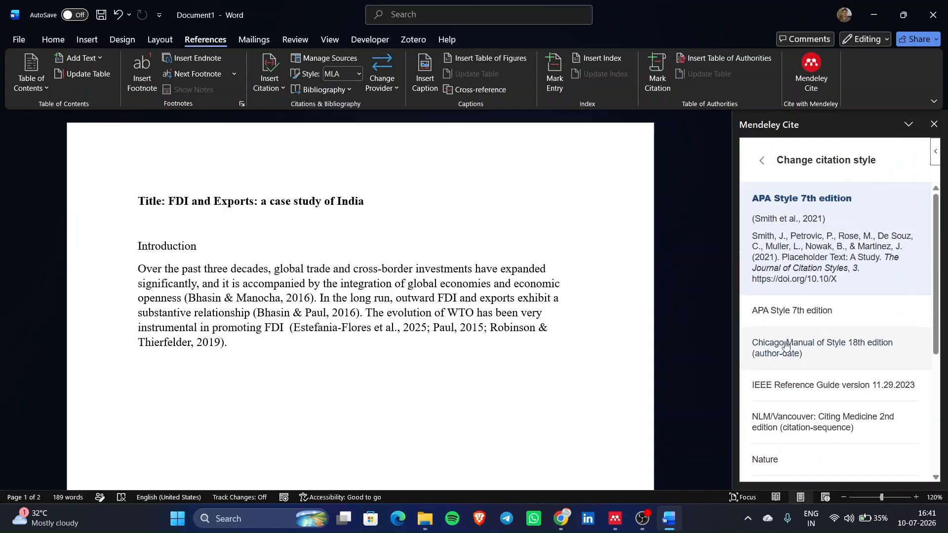
{"action": "scroll", "coordinate": [790, 343], "scroll_direction": "down", "scroll_amount": 1}
{"action": "left_click", "coordinate": [801, 339]}
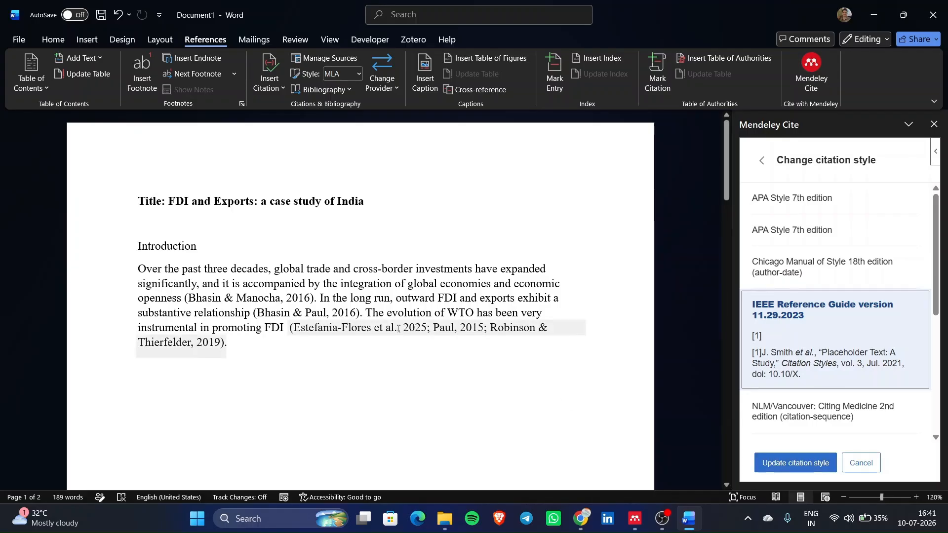
{"action": "scroll", "coordinate": [398, 329], "scroll_direction": "down", "scroll_amount": 1}
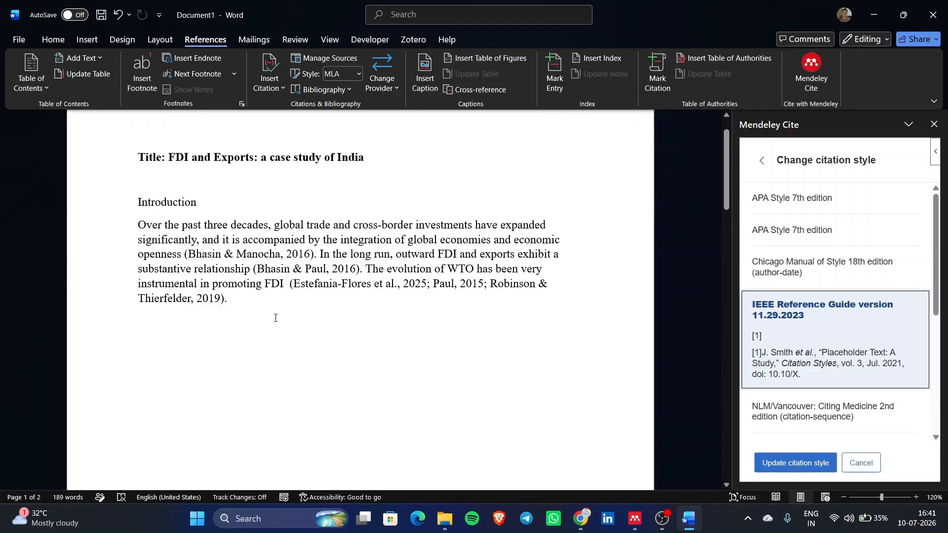
{"action": "scroll", "coordinate": [276, 318], "scroll_direction": "down", "scroll_amount": 18}
{"action": "scroll", "coordinate": [275, 318], "scroll_direction": "up", "scroll_amount": 6}
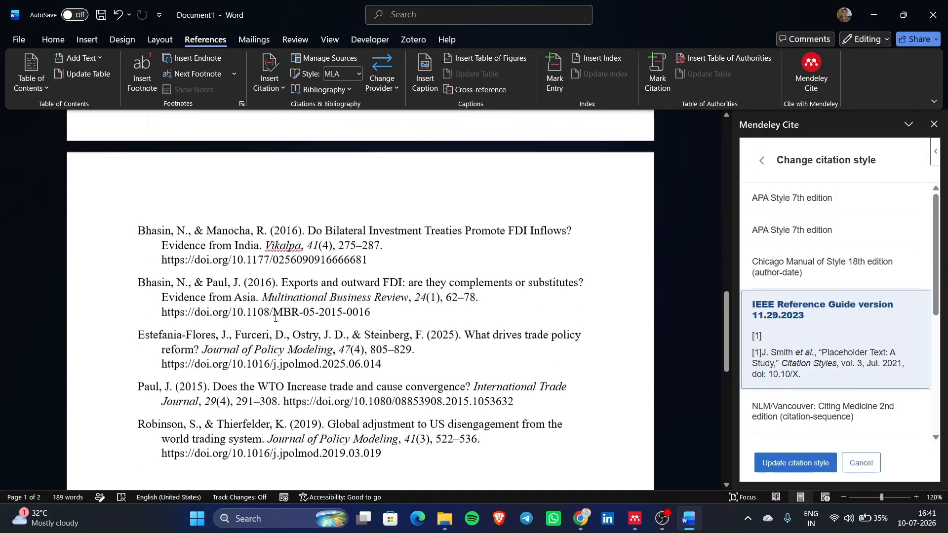
{"action": "scroll", "coordinate": [275, 318], "scroll_direction": "up", "scroll_amount": 12}
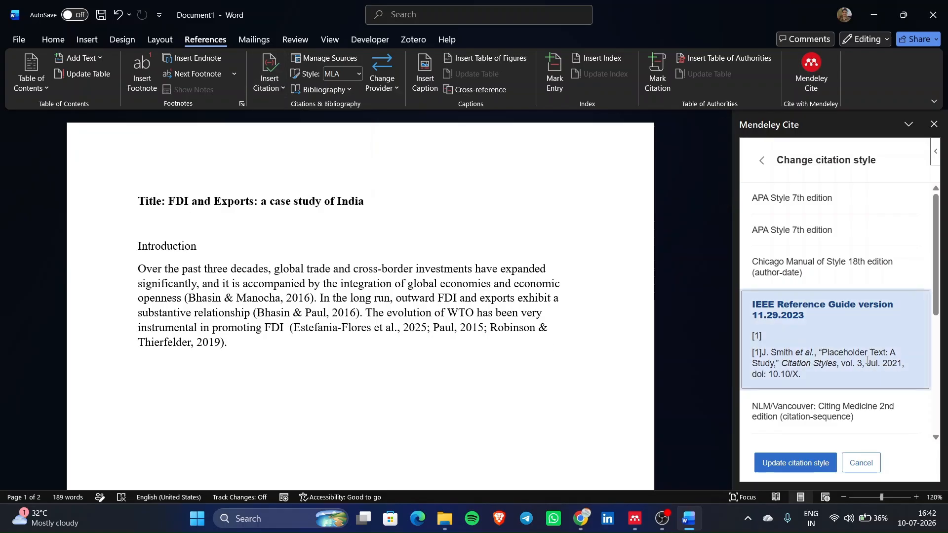
- Reselect IEEE Reference Guide and update the document's citations to bracketed [1]–[5]
{"action": "left_click", "coordinate": [762, 160]}
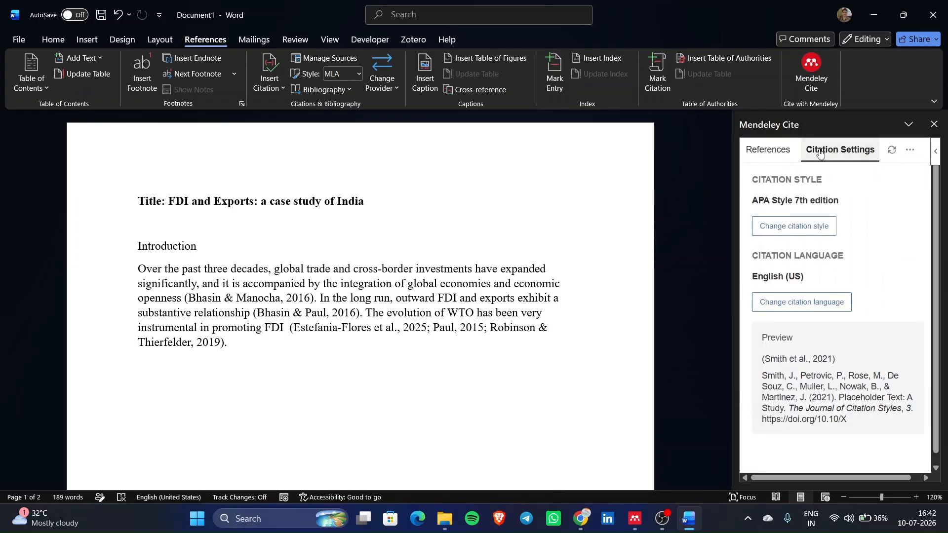
{"action": "left_click", "coordinate": [812, 226]}
{"action": "scroll", "coordinate": [824, 384], "scroll_direction": "down", "scroll_amount": 2}
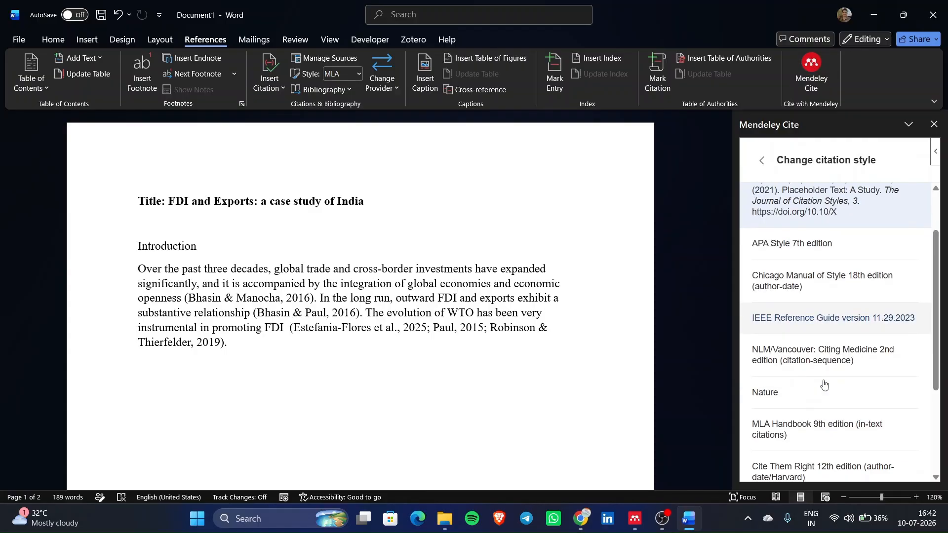
{"action": "scroll", "coordinate": [824, 384], "scroll_direction": "down", "scroll_amount": 1}
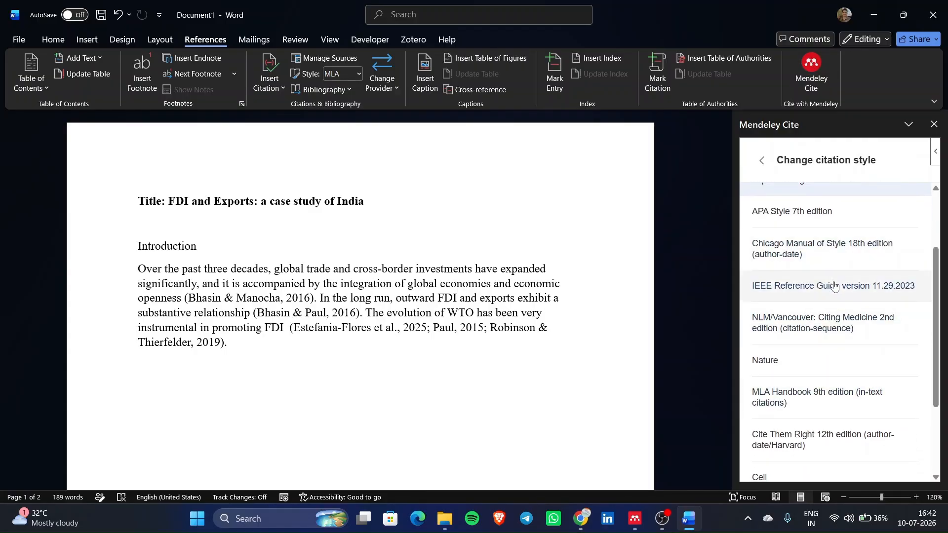
{"action": "left_click", "coordinate": [835, 287]}
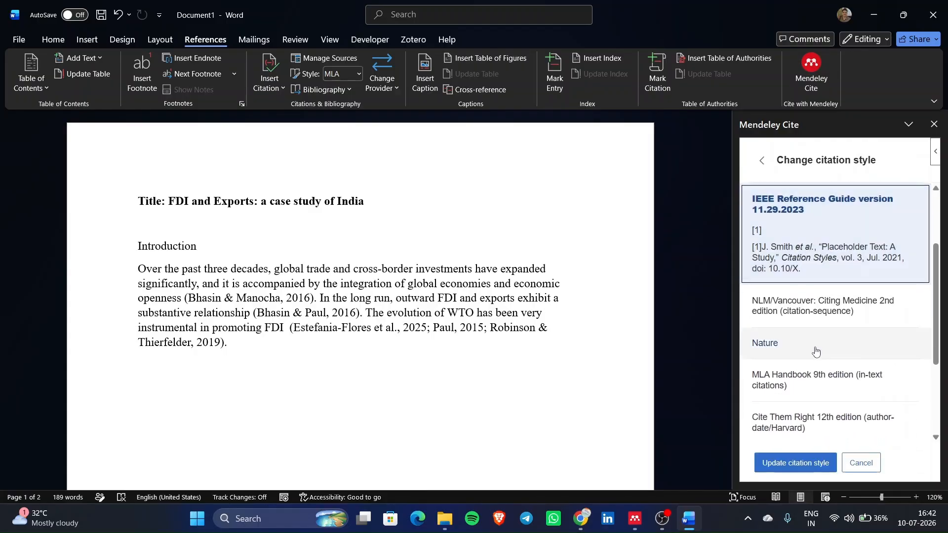
{"action": "left_click", "coordinate": [810, 461]}
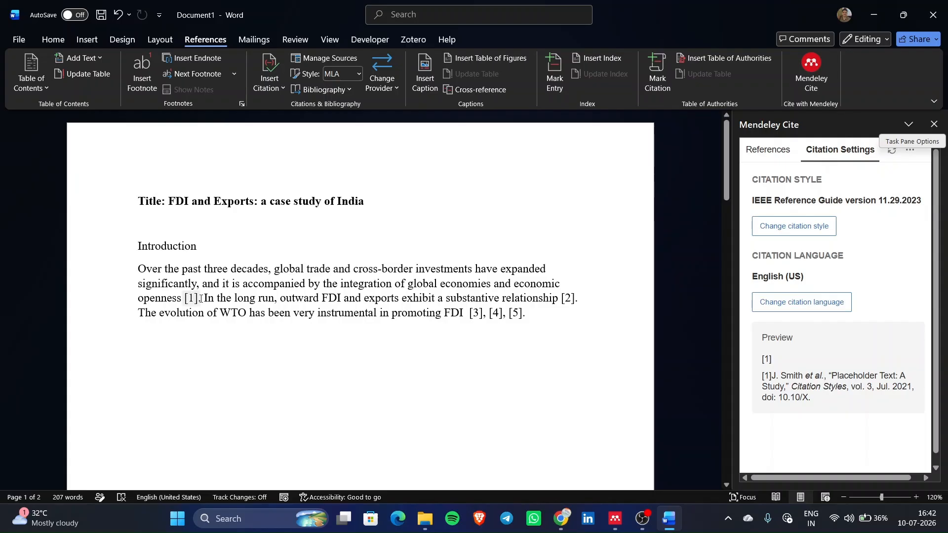
- Follow citation [1] to the page-2 reference list and review its five IEEE-numbered entries
{"action": "scroll", "coordinate": [243, 317], "scroll_direction": "up", "scroll_amount": 1, "text": "ctrl"}
{"action": "scroll", "coordinate": [243, 316], "scroll_direction": "up", "scroll_amount": 1, "text": "ctrl"}
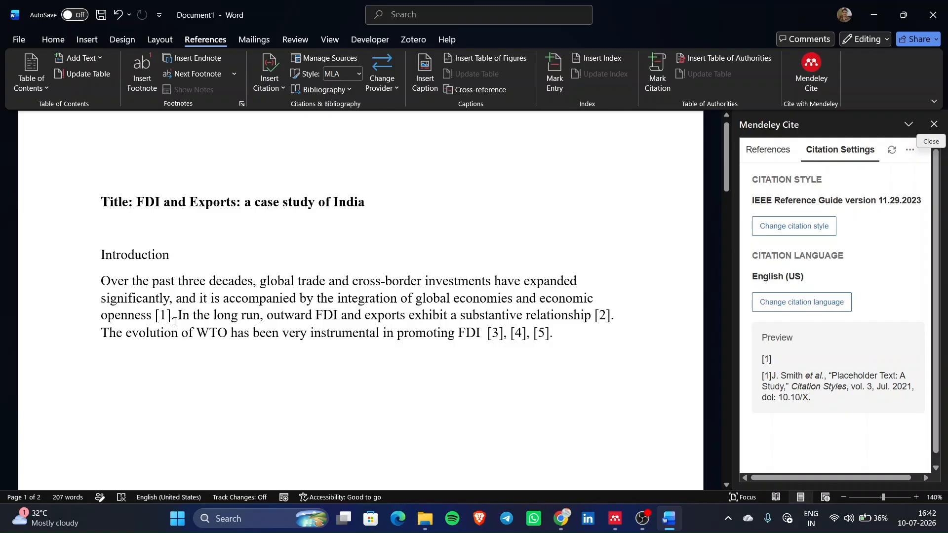
{"action": "left_click", "coordinate": [123, 317], "text": "ctrl"}
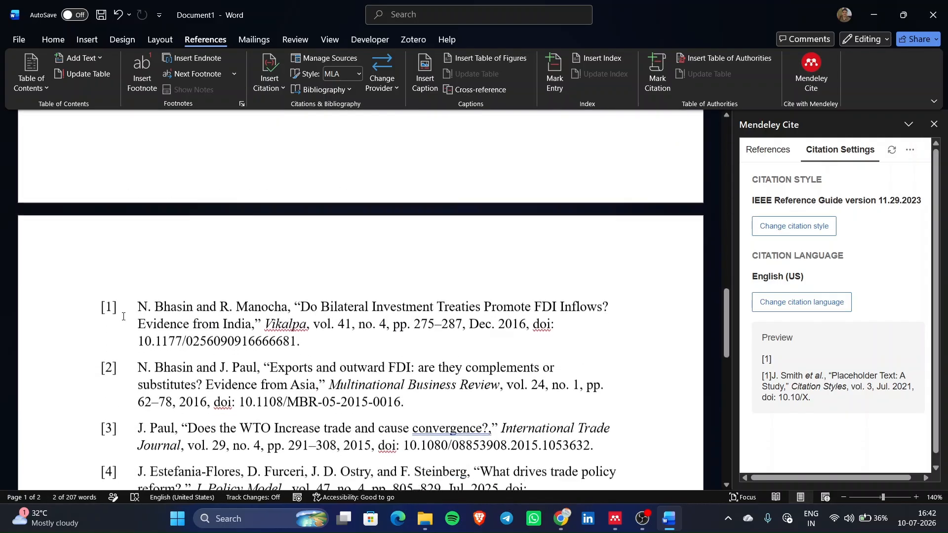
{"action": "scroll", "coordinate": [124, 317], "scroll_direction": "down", "scroll_amount": 1}
{"action": "scroll", "coordinate": [200, 263], "scroll_direction": "down", "scroll_amount": 3}
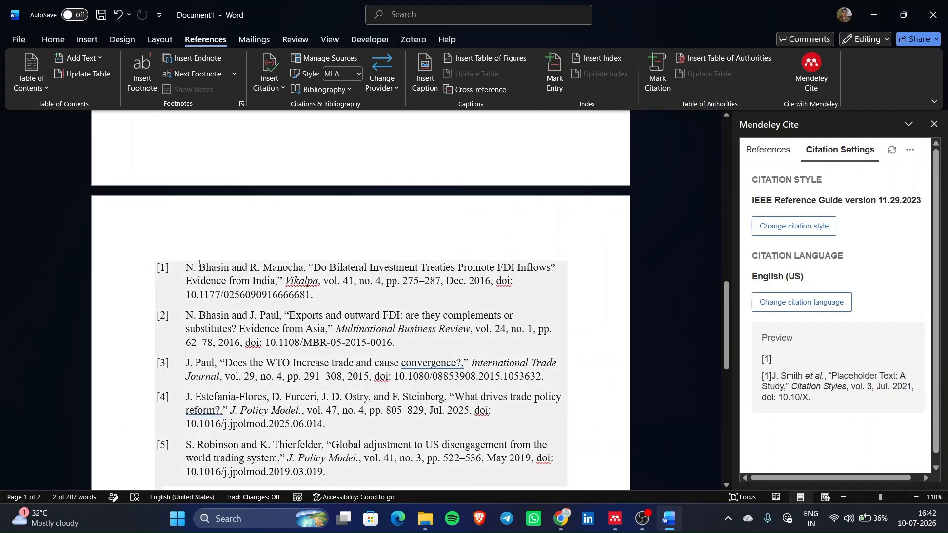
{"action": "left_click_drag", "start_coordinate": [186, 267], "coordinate": [316, 295]}
{"action": "scroll", "coordinate": [292, 303], "scroll_direction": "up", "scroll_amount": 5}
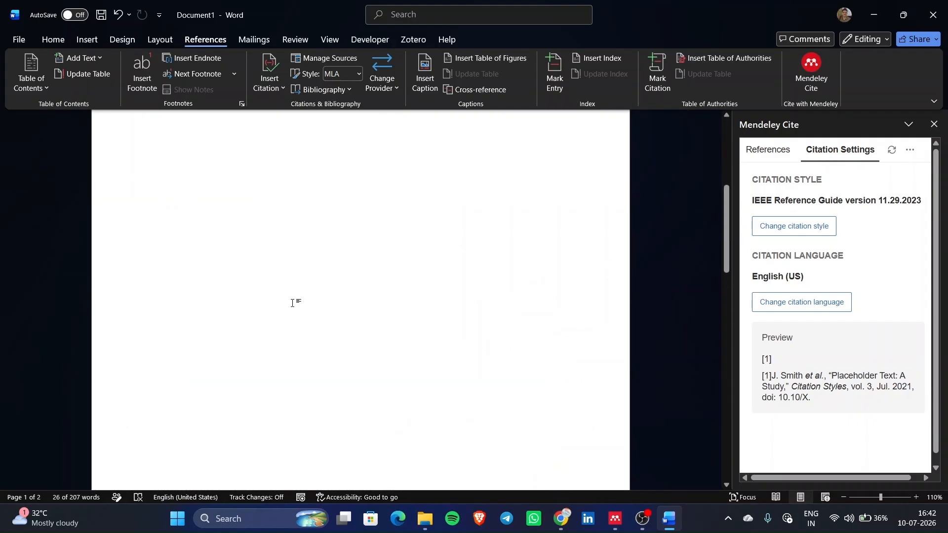
{"action": "scroll", "coordinate": [292, 303], "scroll_direction": "up", "scroll_amount": 5}
{"action": "scroll", "coordinate": [548, 273], "scroll_direction": "down", "scroll_amount": 8}
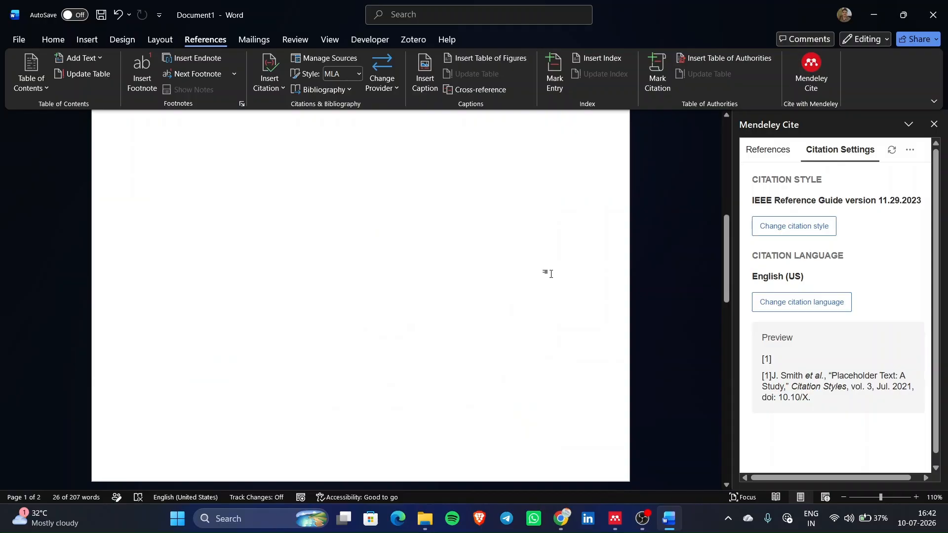
{"action": "scroll", "coordinate": [265, 416], "scroll_direction": "up", "scroll_amount": 8}
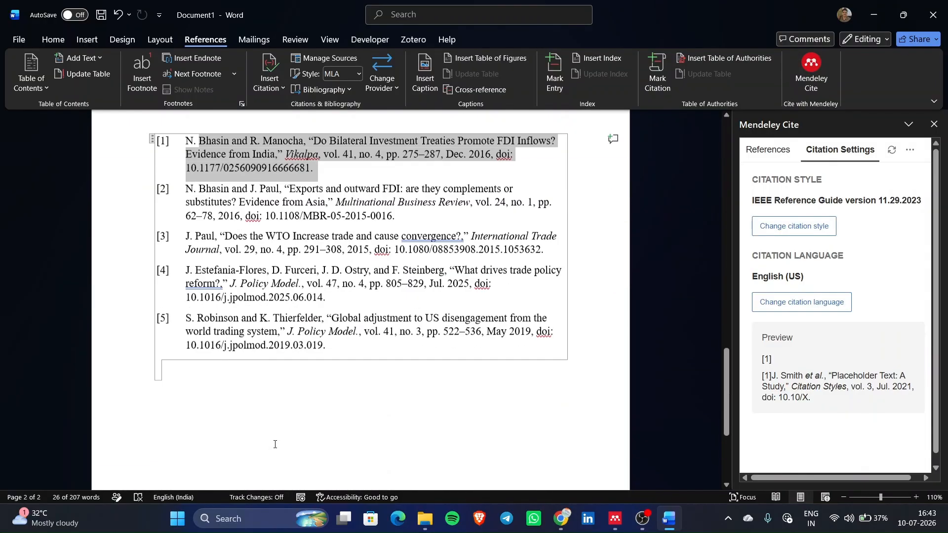
- Switch the citation style to Nature, turning citations into superscript numbers 1, 2 and 3–5
{"action": "left_click", "coordinate": [789, 225]}
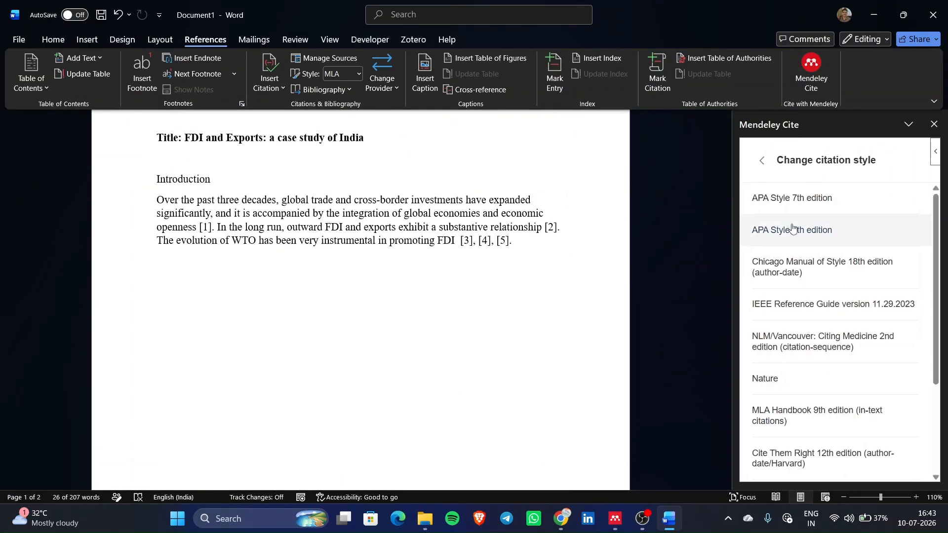
{"action": "left_click", "coordinate": [820, 394]}
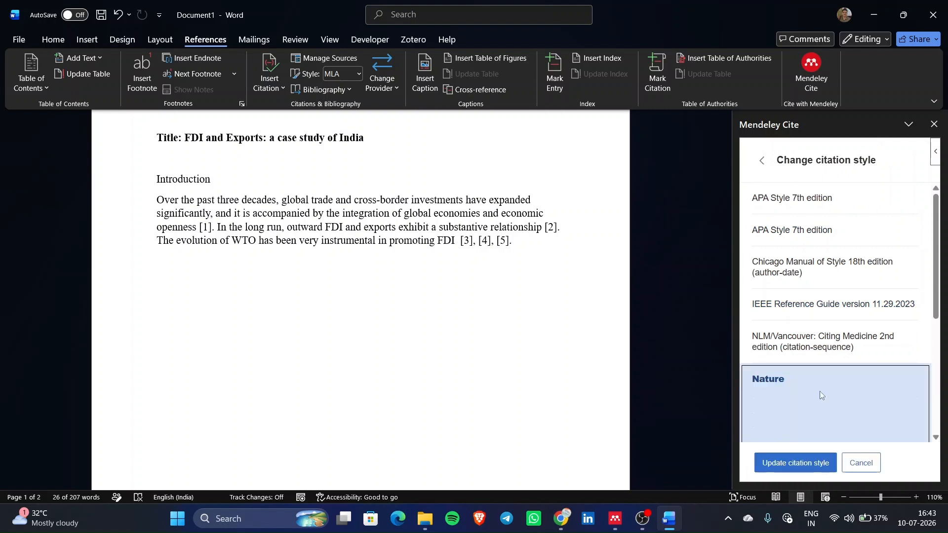
{"action": "left_click", "coordinate": [817, 464]}
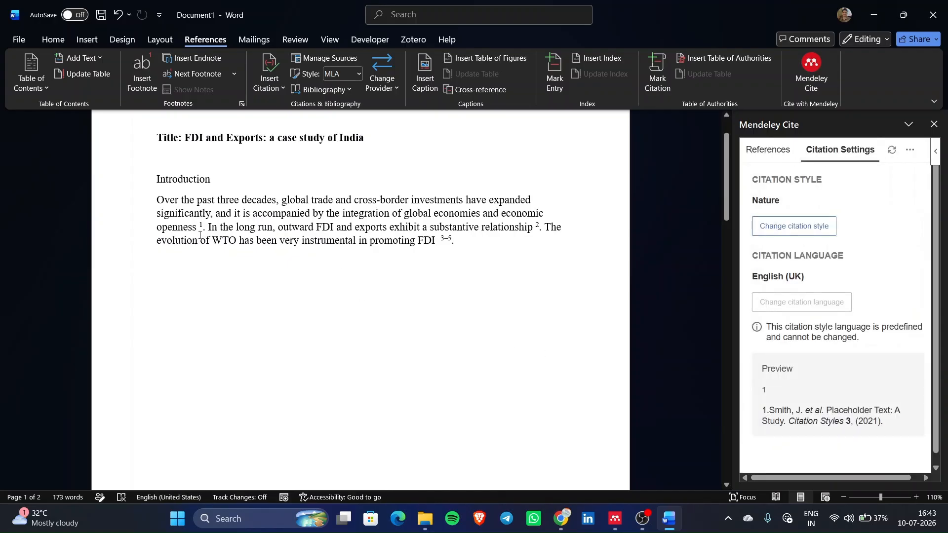
{"action": "scroll", "coordinate": [200, 235], "scroll_direction": "up", "scroll_amount": 1}
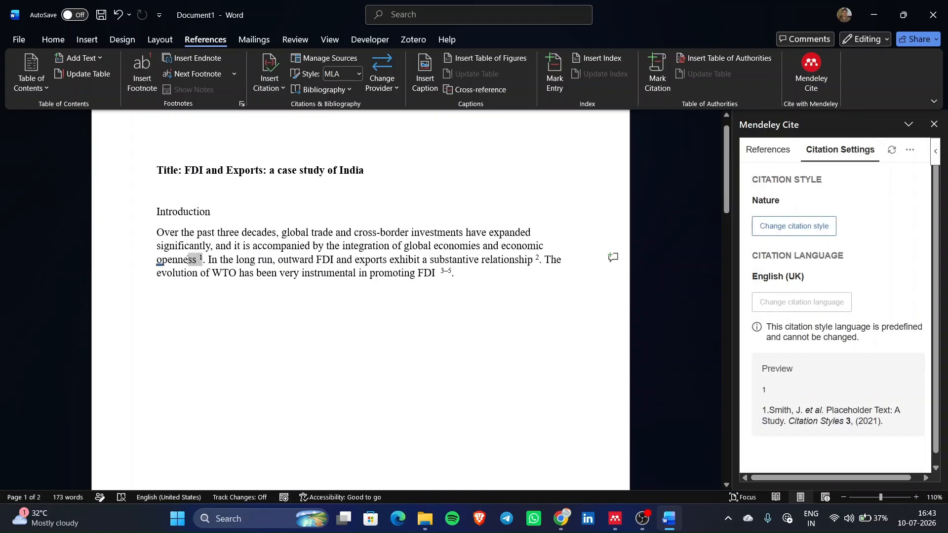
{"action": "scroll", "coordinate": [290, 274], "scroll_direction": "down", "scroll_amount": 12}
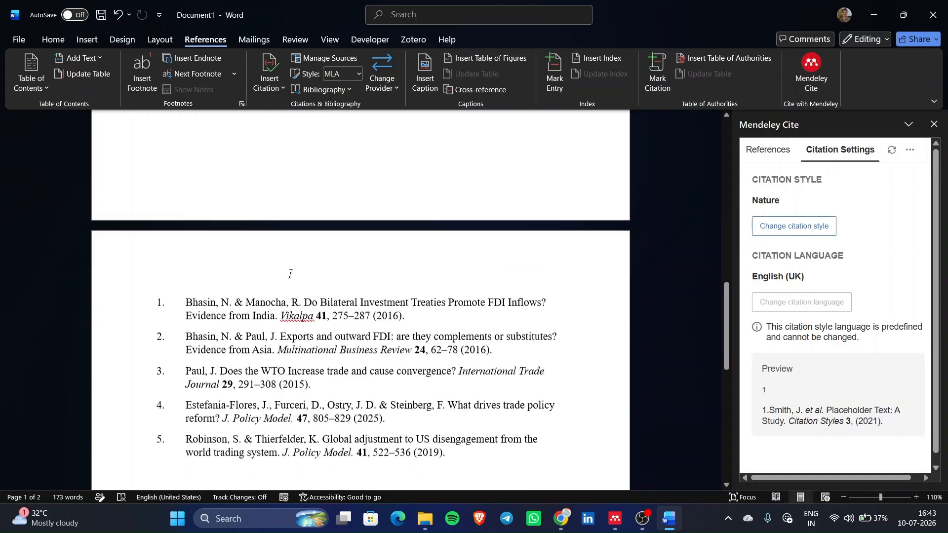
{"action": "scroll", "coordinate": [346, 276], "scroll_direction": "up", "scroll_amount": 12}
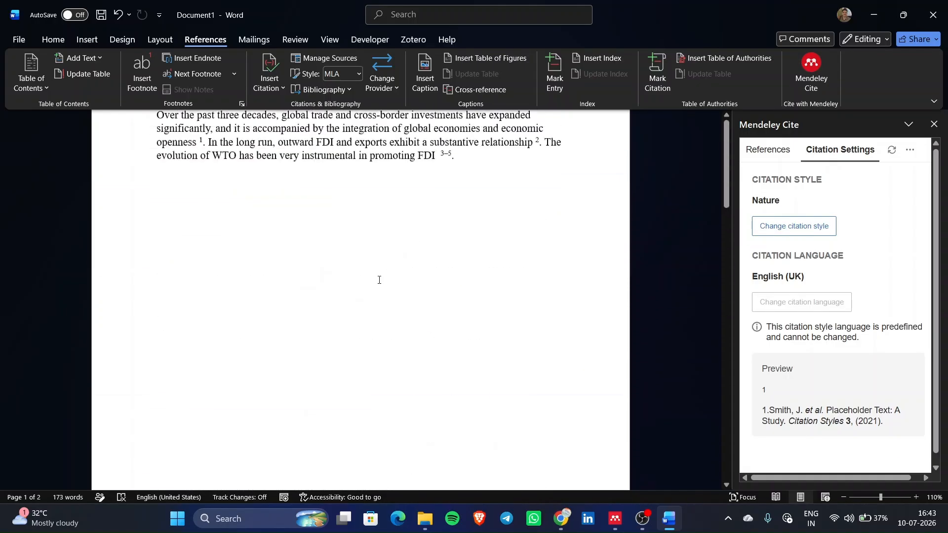
{"action": "scroll", "coordinate": [379, 280], "scroll_direction": "down", "scroll_amount": 4, "text": "ctrl"}
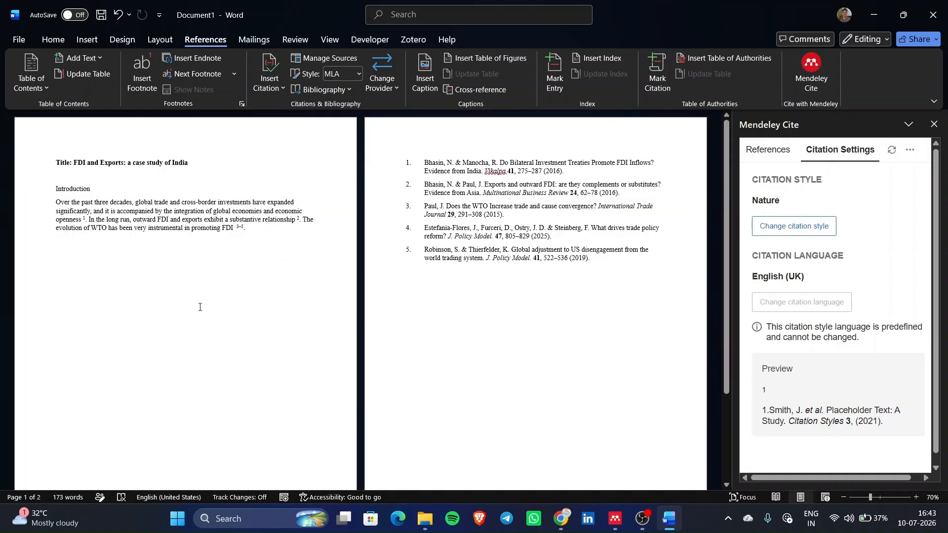
{"action": "scroll", "coordinate": [200, 307], "scroll_direction": "up", "scroll_amount": 3, "text": "ctrl"}
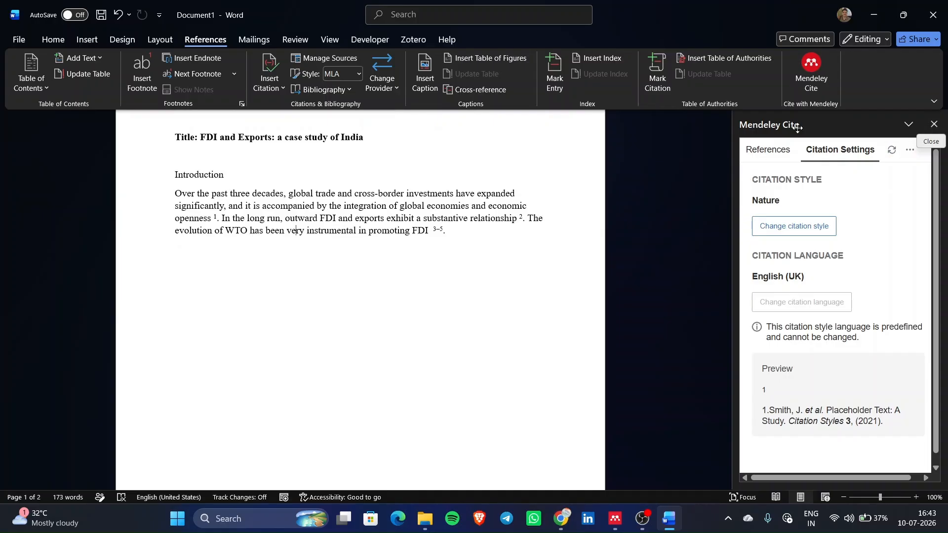
- Close the Mendeley Cite pane
{"action": "left_click", "coordinate": [787, 152]}
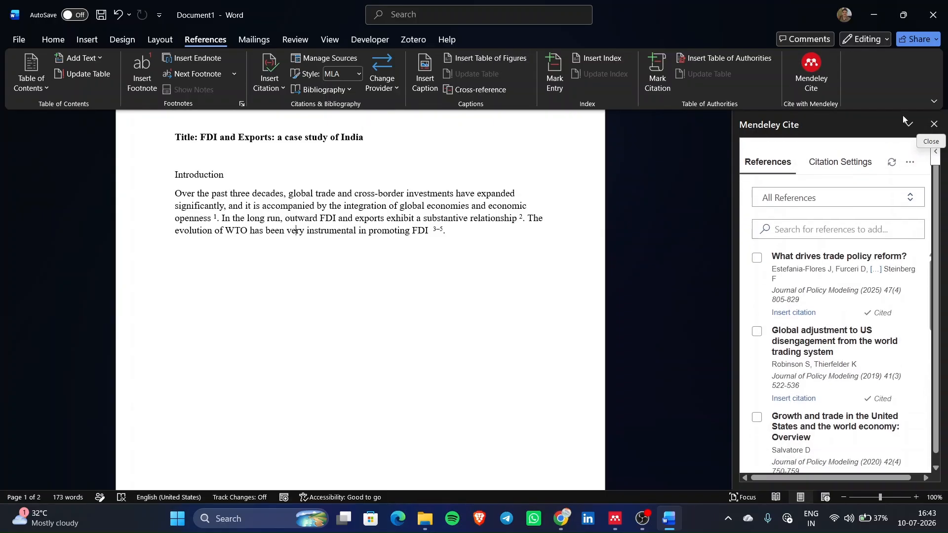
{"action": "left_click", "coordinate": [935, 124]}
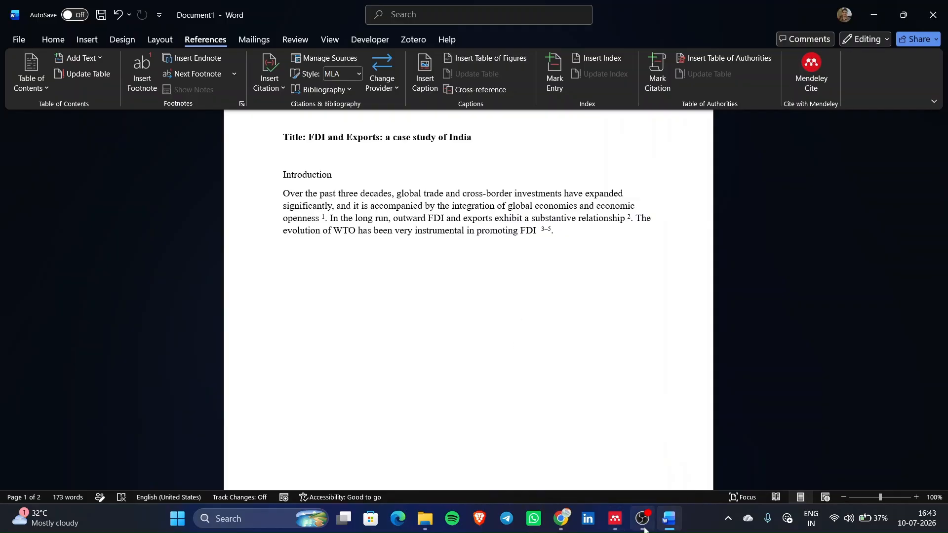
{"action": "scroll", "coordinate": [498, 286], "scroll_direction": "up", "scroll_amount": 1}
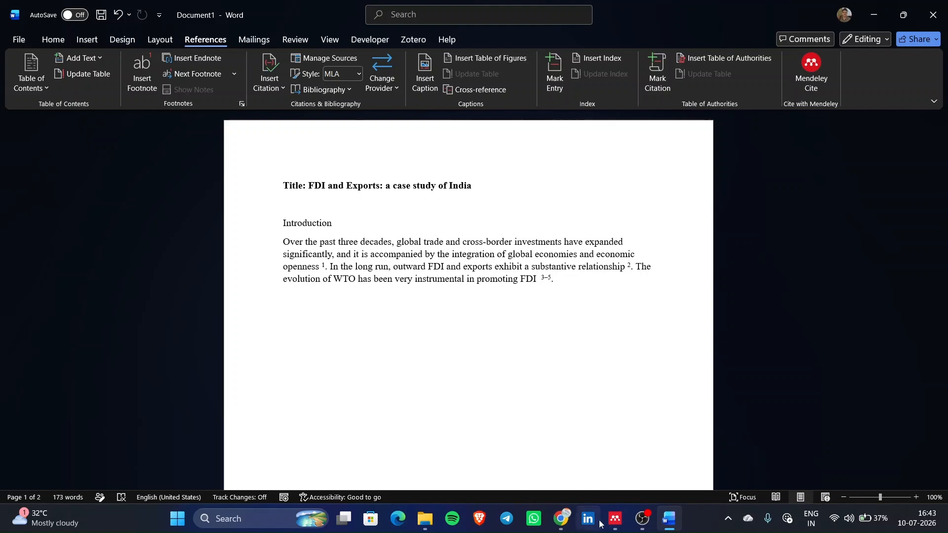
{"action": "left_click", "coordinate": [622, 523]}
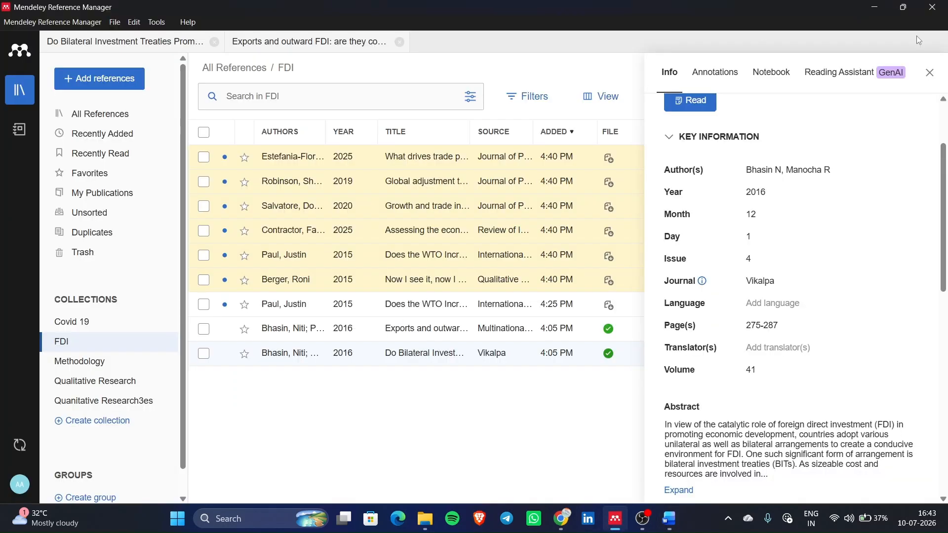
{"action": "left_click", "coordinate": [938, 72]}
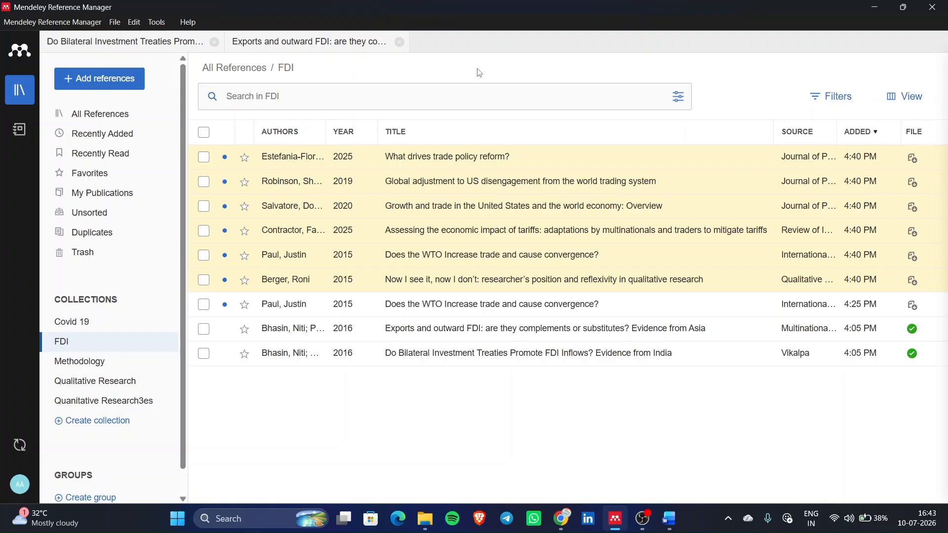
{"action": "left_click", "coordinate": [578, 299]}
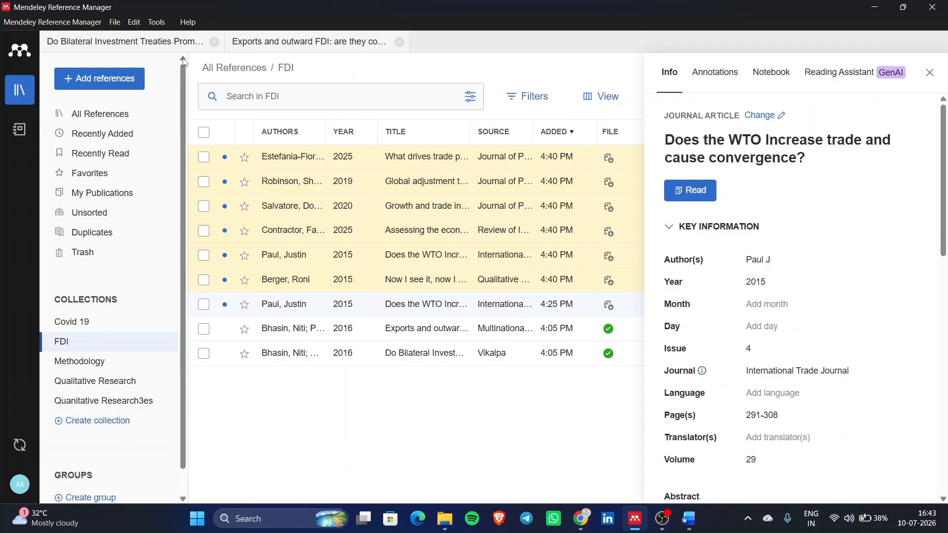
{"action": "left_click", "coordinate": [693, 523]}
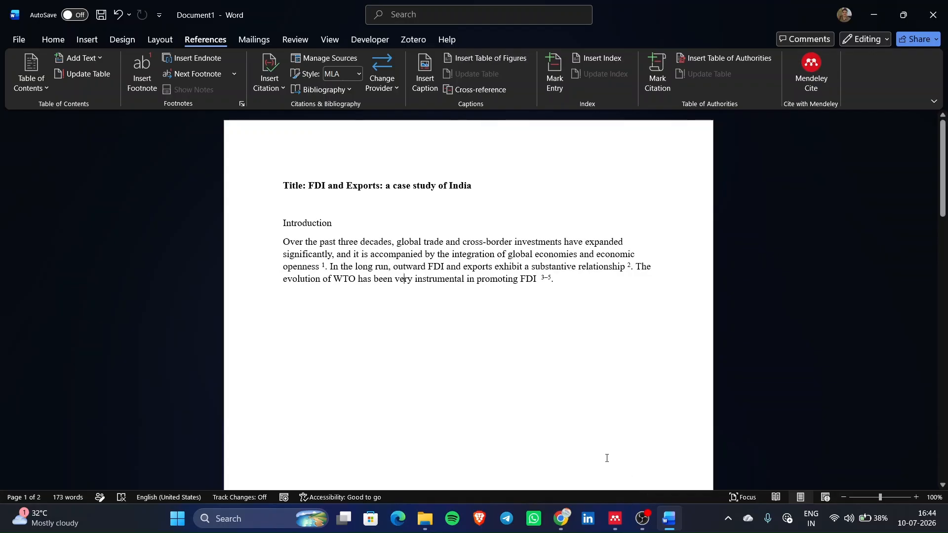
- Add the author's e-mail address on a new line below the Introduction, removing the stray backslash
{"action": "mouse_move", "coordinate": [628, 509]}
{"action": "scroll", "coordinate": [494, 370], "scroll_direction": "down", "scroll_amount": 2}
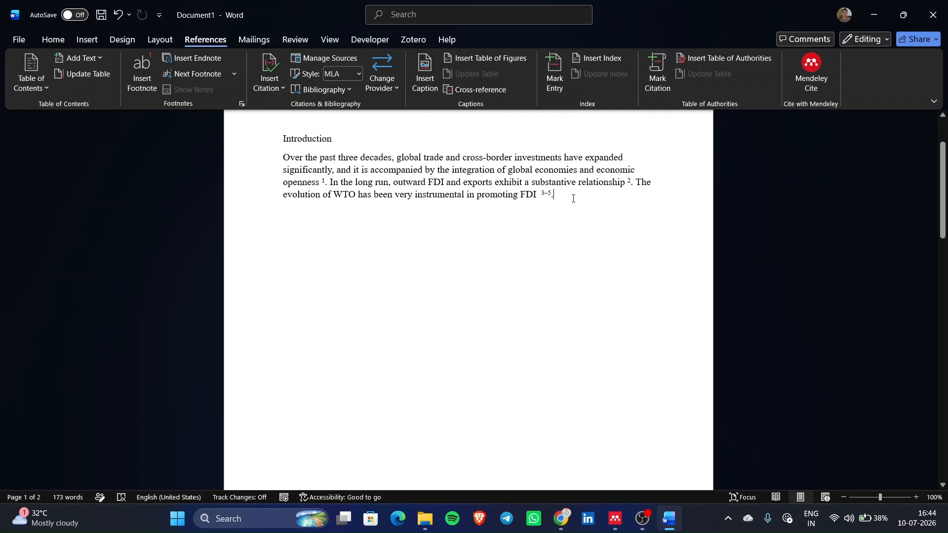
{"action": "key", "text": "Return"}
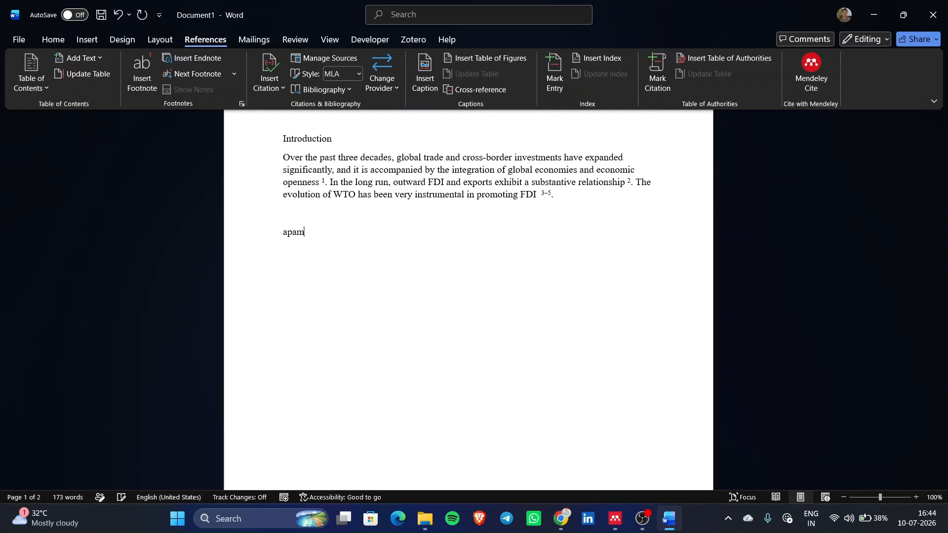
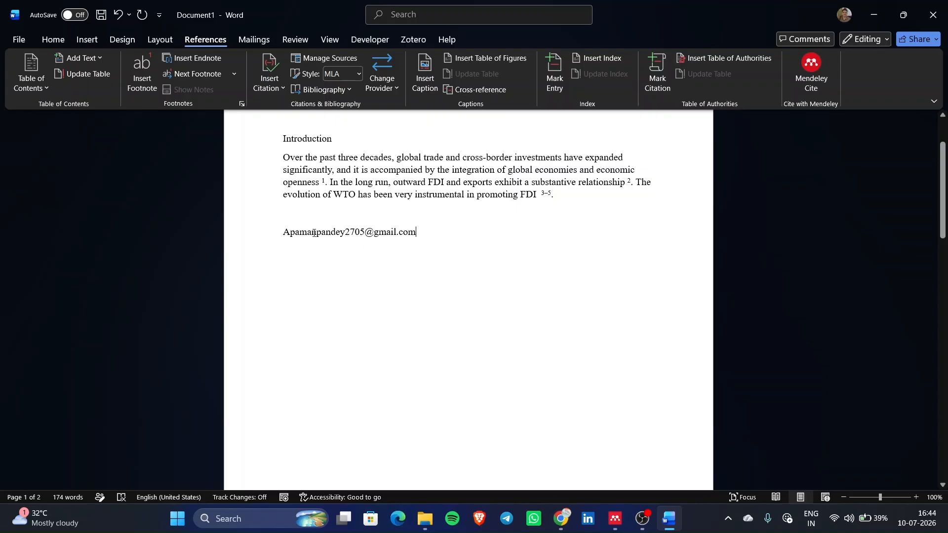
{"action": "type", "text": "\\a"}
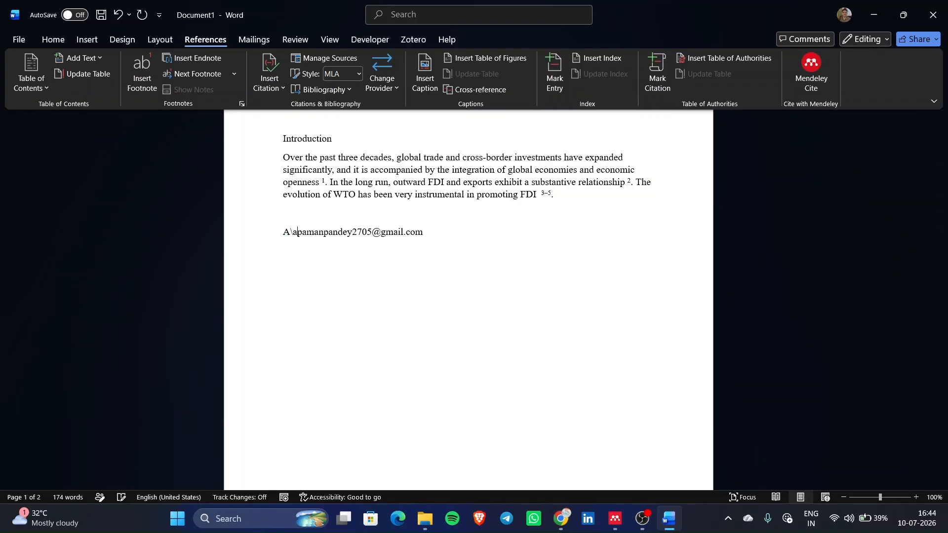
{"action": "key", "text": "Num_Lock"}
{"action": "key", "text": "BackSpace"}
{"action": "key", "text": "BackSpace"}
{"action": "key", "text": "BackSpace"}
{"action": "type", "text": "a"}
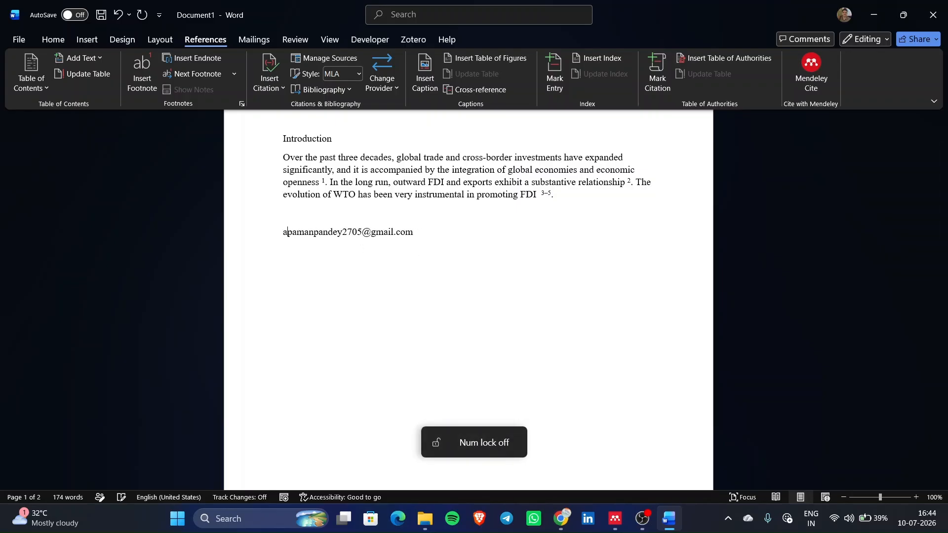
{"action": "scroll", "coordinate": [452, 313], "scroll_direction": "up", "scroll_amount": 3}
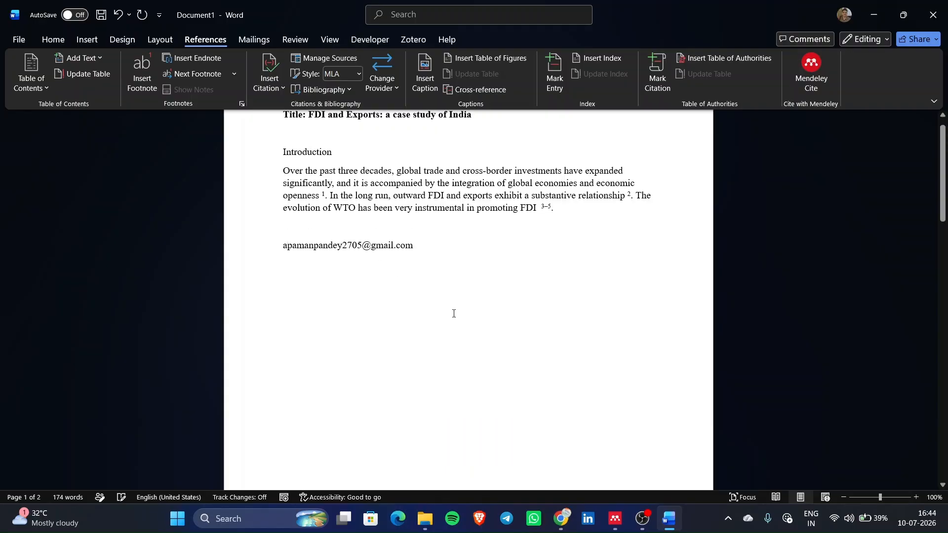
{"action": "scroll", "coordinate": [454, 314], "scroll_direction": "down", "scroll_amount": 2}
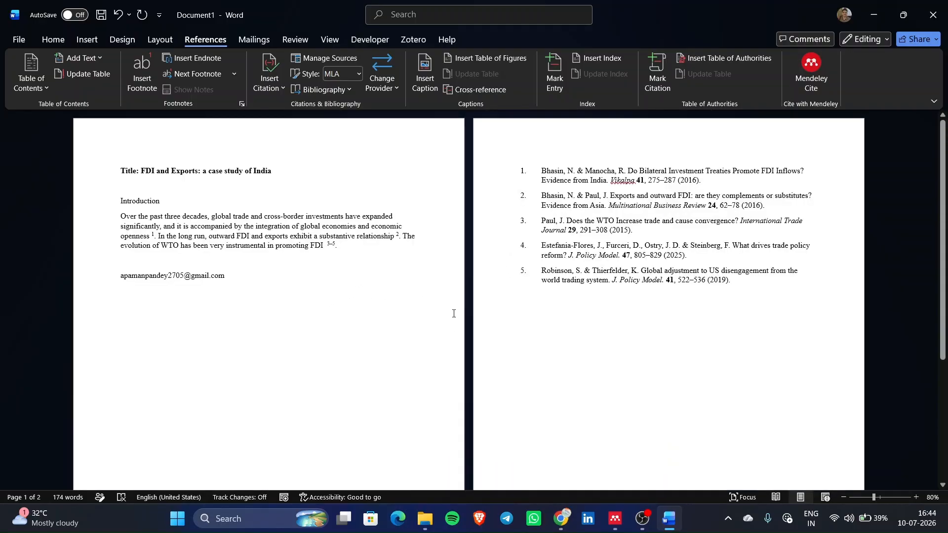